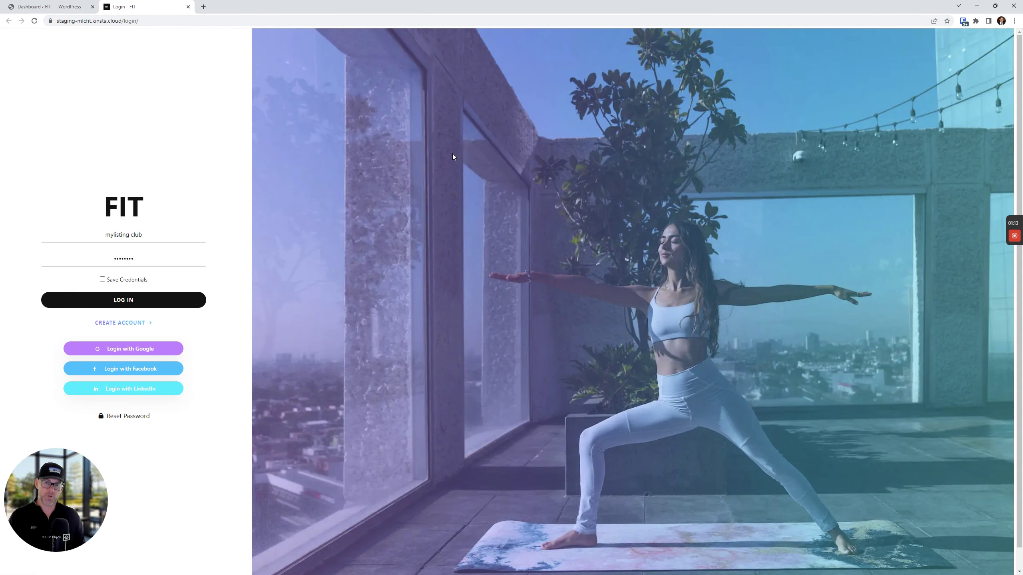
# - Log in to the staging site with the prefilled credentials and dismiss the password manager's offer to update the saved password
pyautogui.click(129, 302)
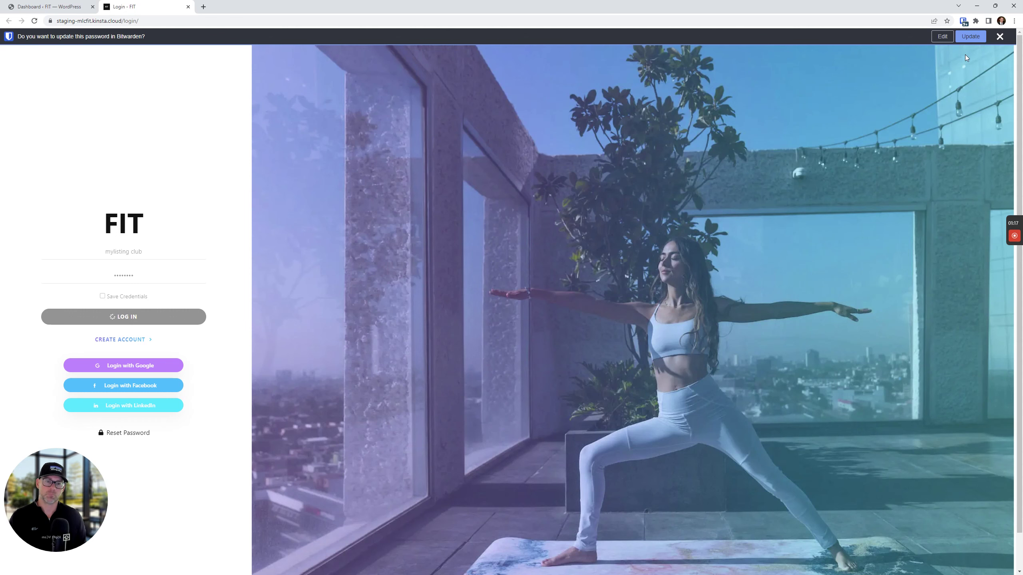
pyautogui.click(1000, 36)
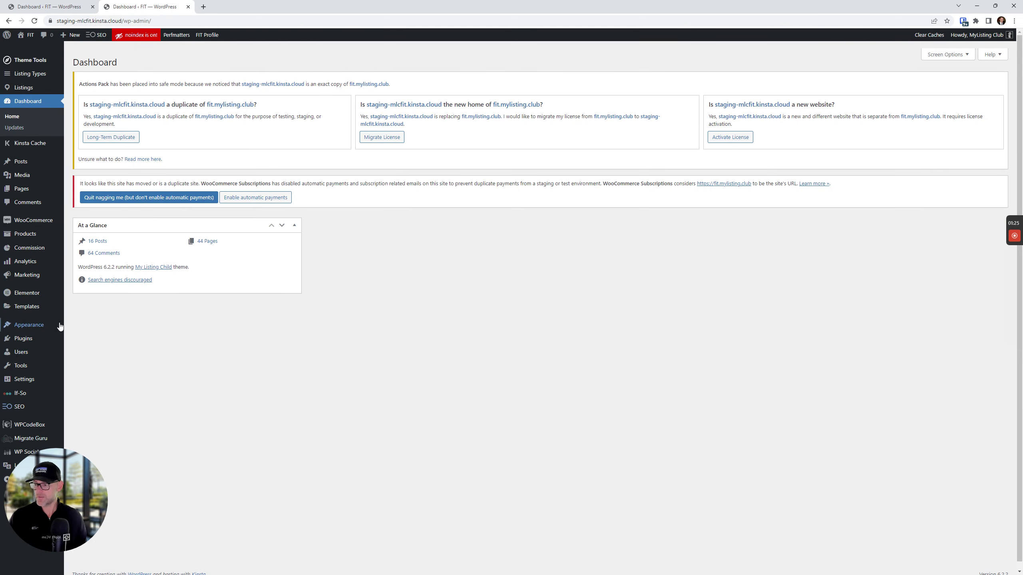
# - Open the site's installed themes and check the version of the parent My Listing theme in its details
pyautogui.moveTo(32, 330)
pyautogui.click(80, 328)
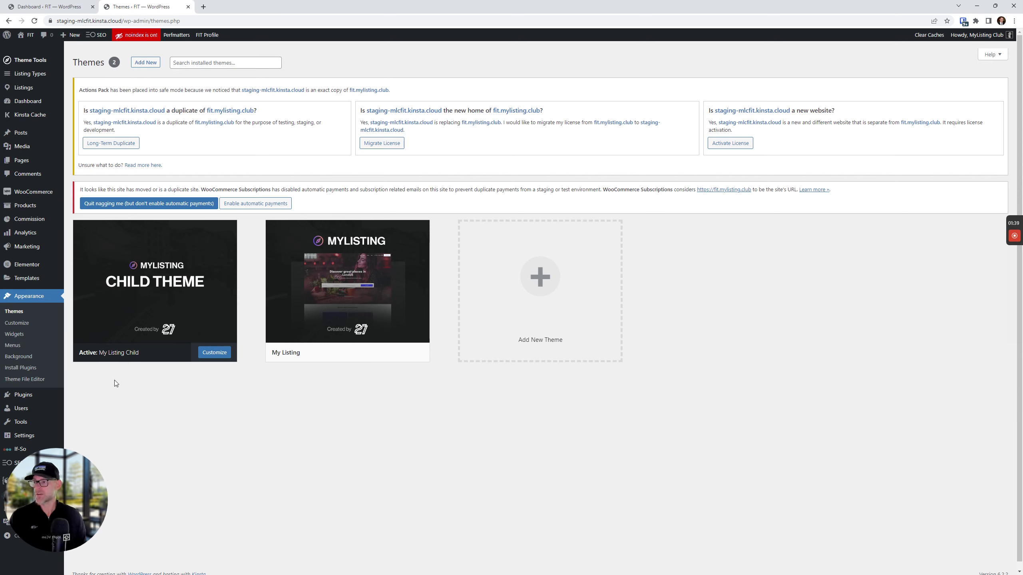
pyautogui.moveTo(356, 267)
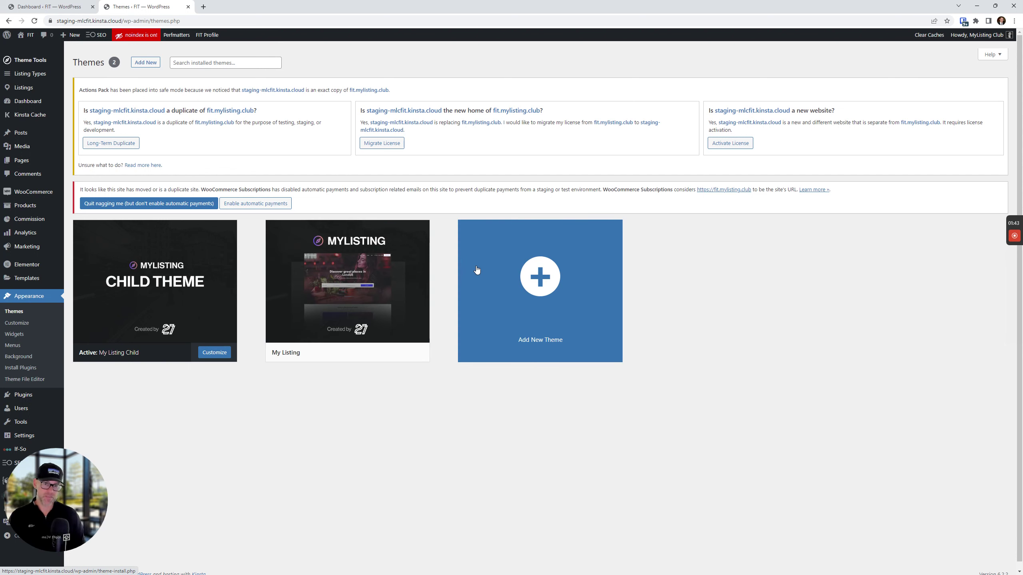
pyautogui.moveTo(324, 306)
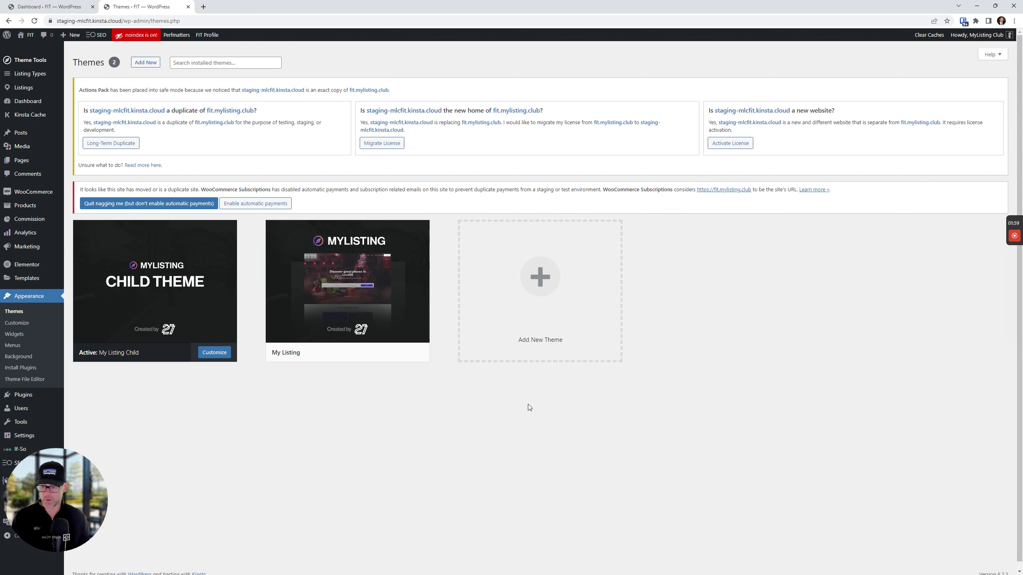
pyautogui.click(367, 276)
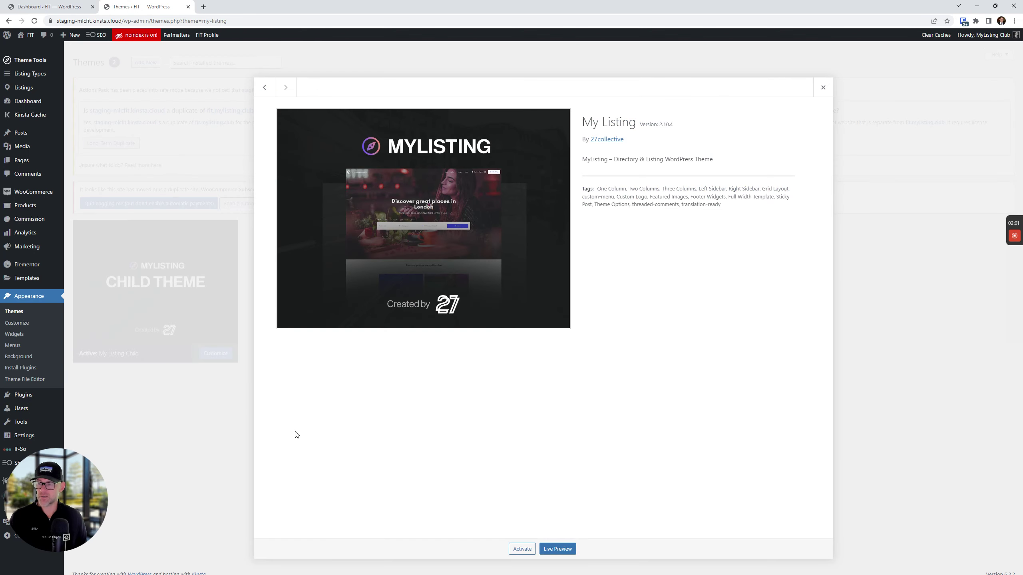
pyautogui.click(671, 128)
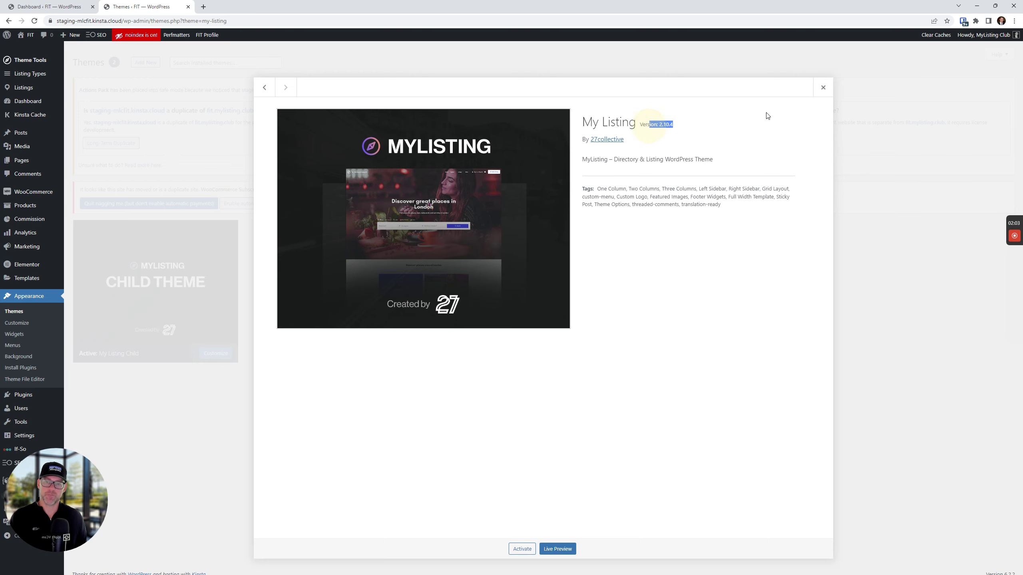
pyautogui.click(822, 87)
# - Start adding a new theme by upload and choose MyListing 2.10.5.zip from the Downloads folder
pyautogui.click(541, 311)
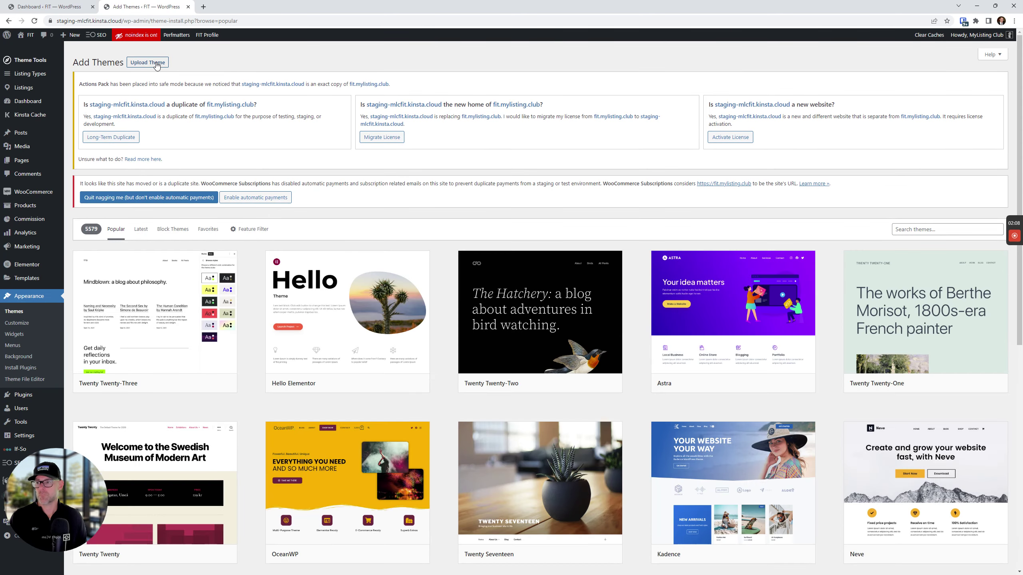
pyautogui.click(156, 64)
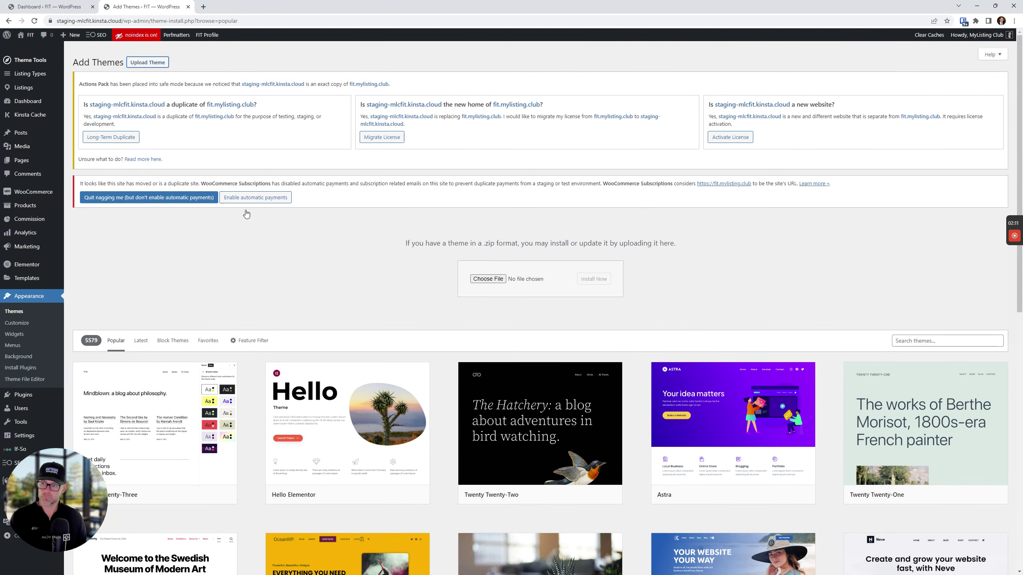
pyautogui.click(484, 285)
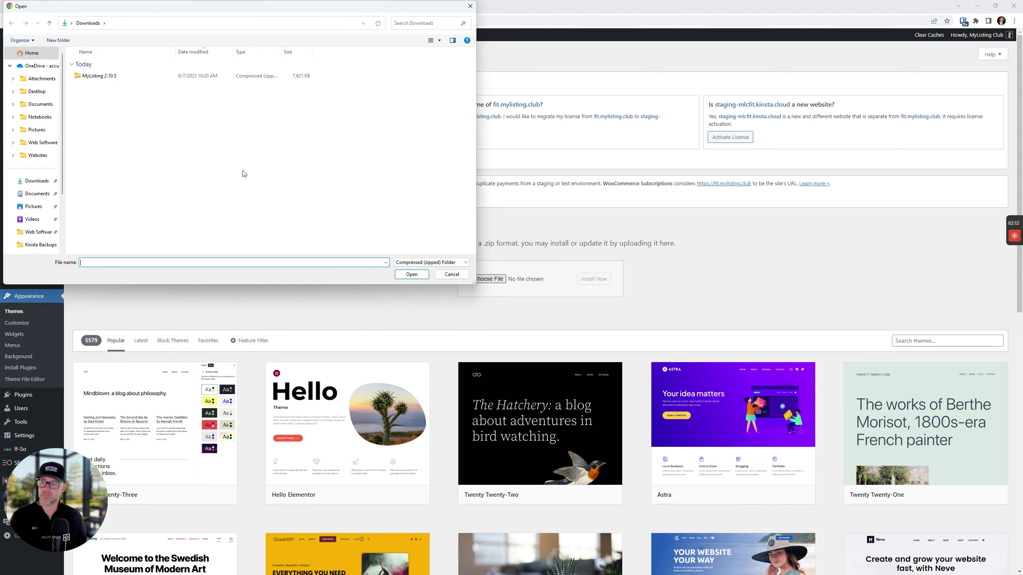
pyautogui.click(112, 79)
pyautogui.doubleClick(111, 79)
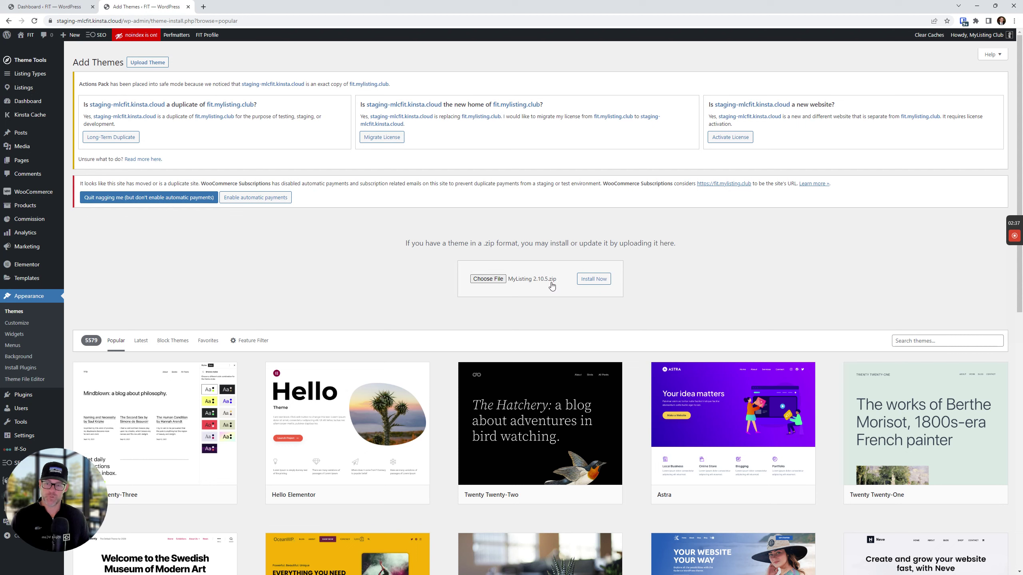
# - Install the uploaded MyListing 2.10.5.zip and replace the active My Listing theme with it
pyautogui.click(592, 281)
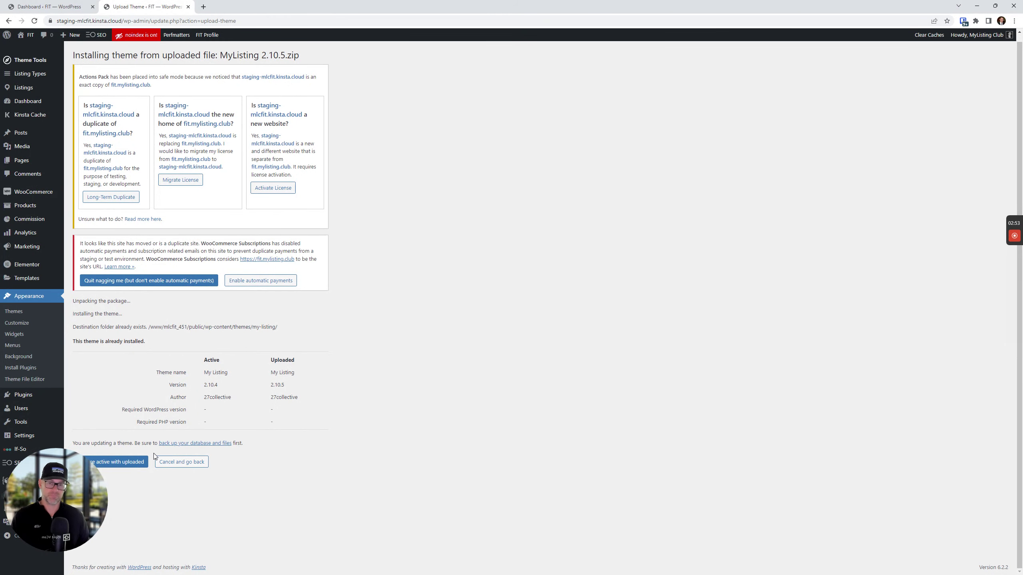
pyautogui.click(137, 462)
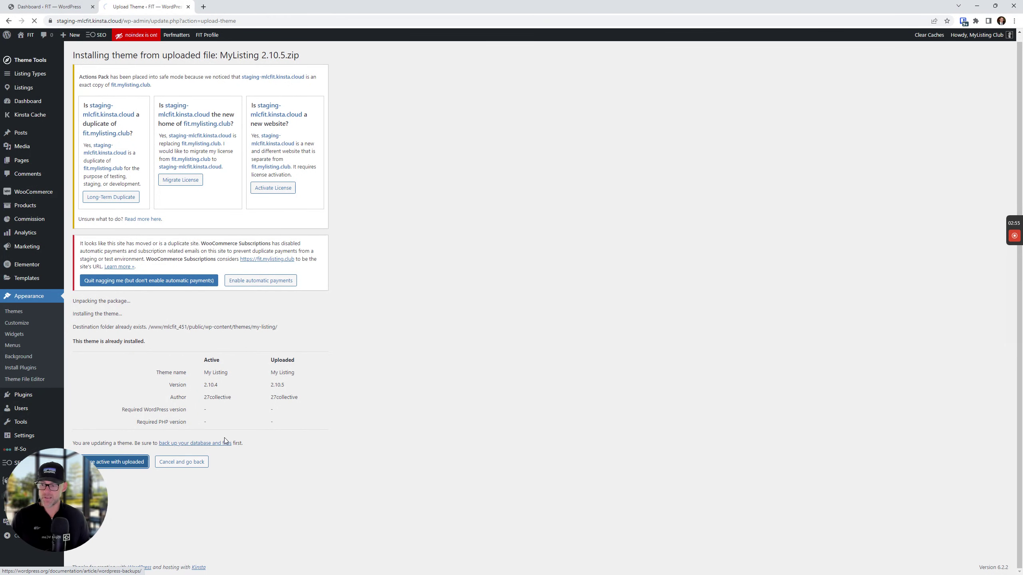
pyautogui.moveTo(94, 461); pyautogui.dragTo(97, 477)
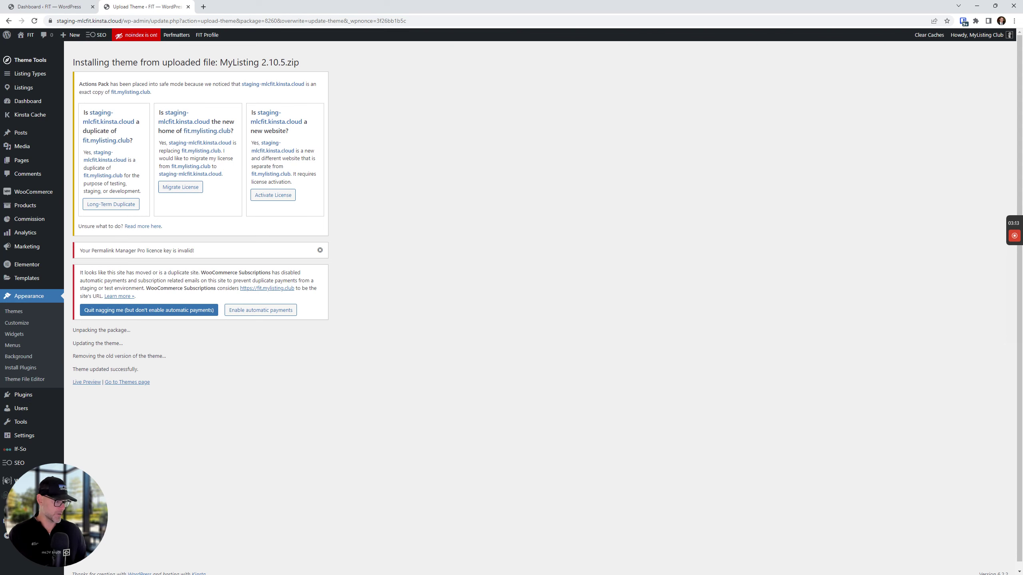
# - Bring up the MyListing ThemeForest page in its own browser tab and examine the v2.10.5 changelog, highlighting the entry about combining listing types
pyautogui.click(203, 6)
pyautogui.click(283, 7)
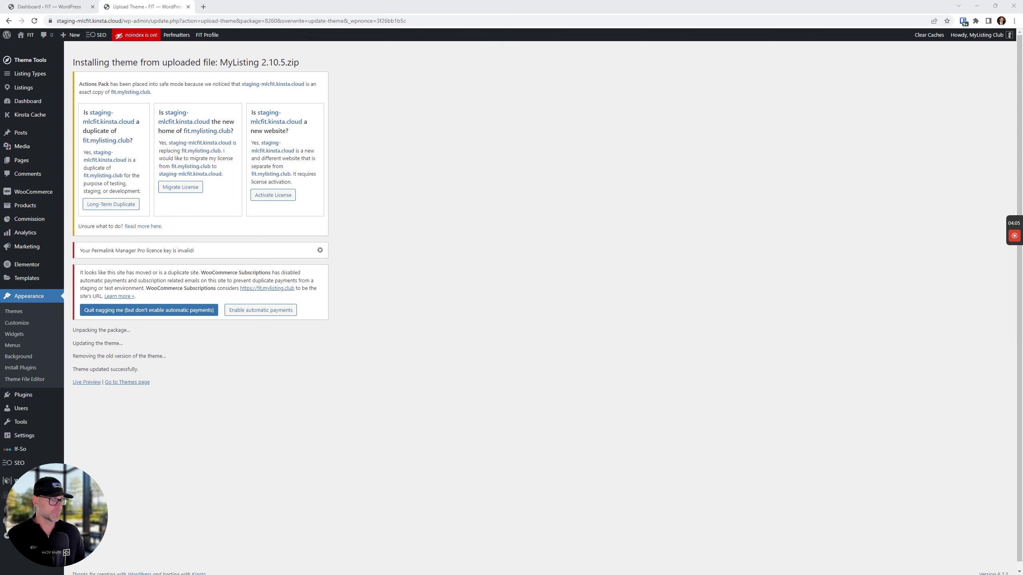
pyautogui.moveTo(958, 155); pyautogui.dragTo(241, 6)
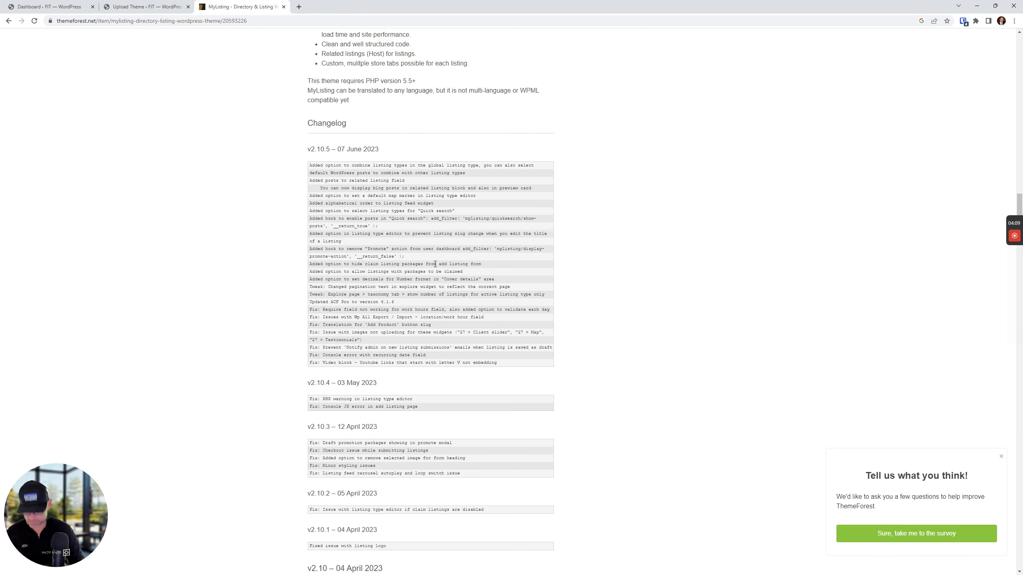
pyautogui.scroll(3, 435, 264)
pyautogui.scroll(1, 435, 265)
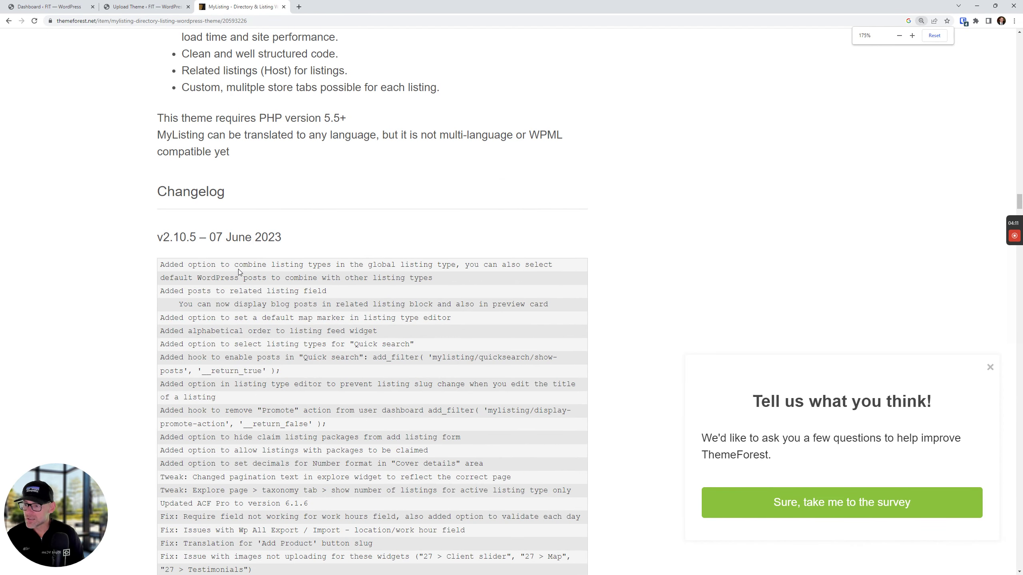
pyautogui.moveTo(160, 265); pyautogui.dragTo(455, 268)
pyautogui.scroll(-2, 588, 208)
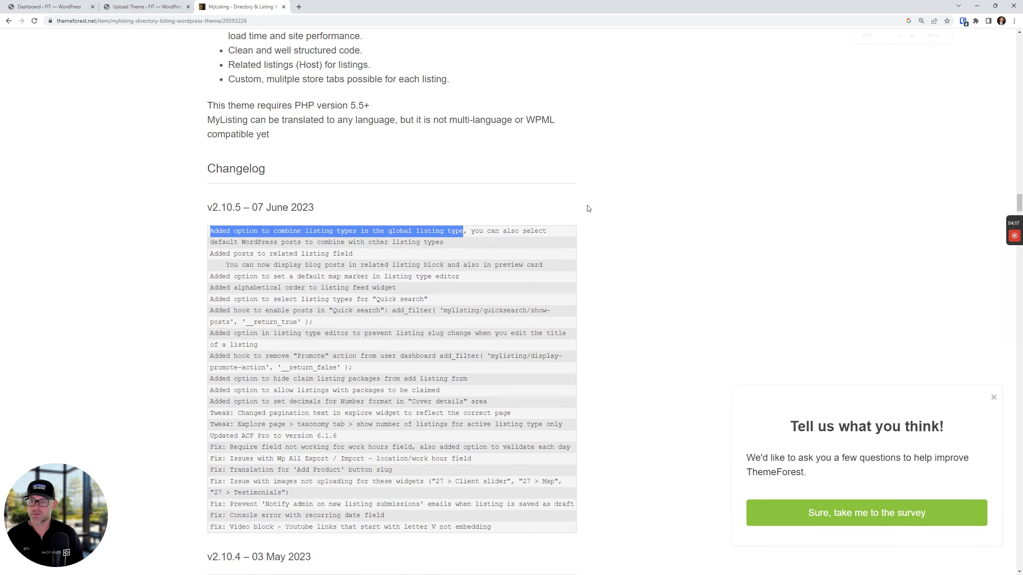
pyautogui.scroll(-1, 588, 208)
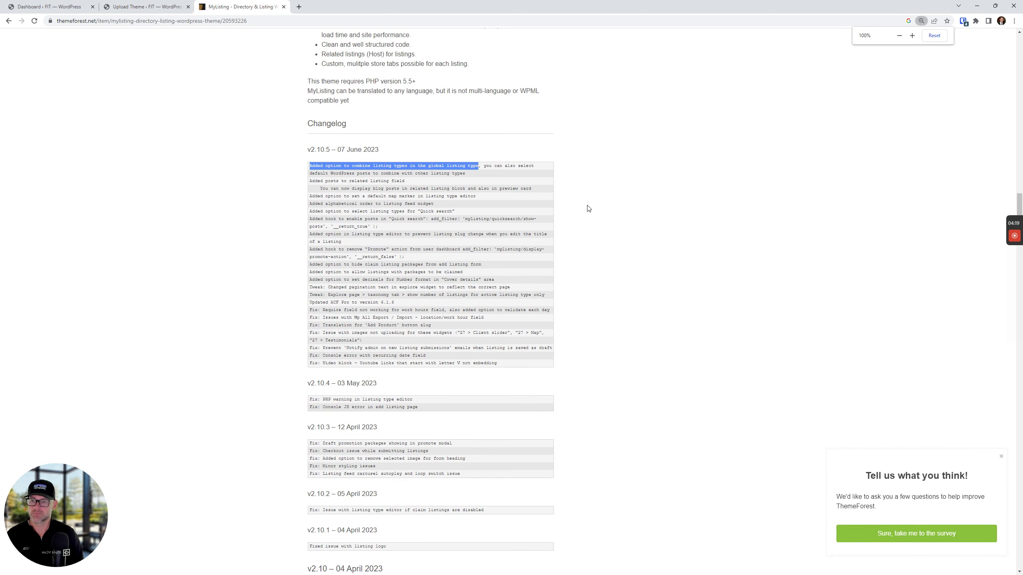
# - Open the Listing Types list on the staging site and recheck the v2.10.5 changelog against it
pyautogui.click(148, 4)
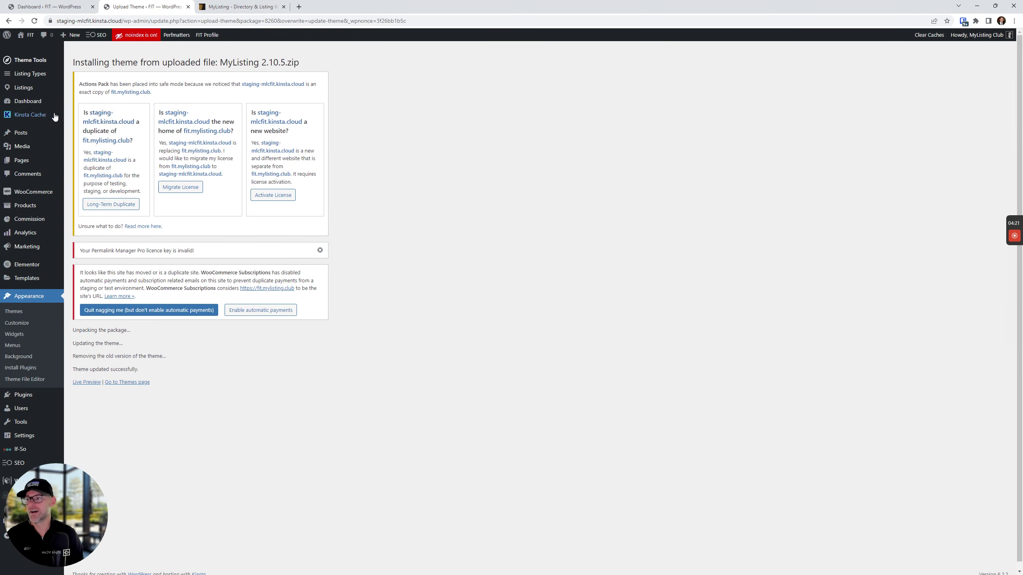
pyautogui.moveTo(28, 77)
pyautogui.click(91, 77)
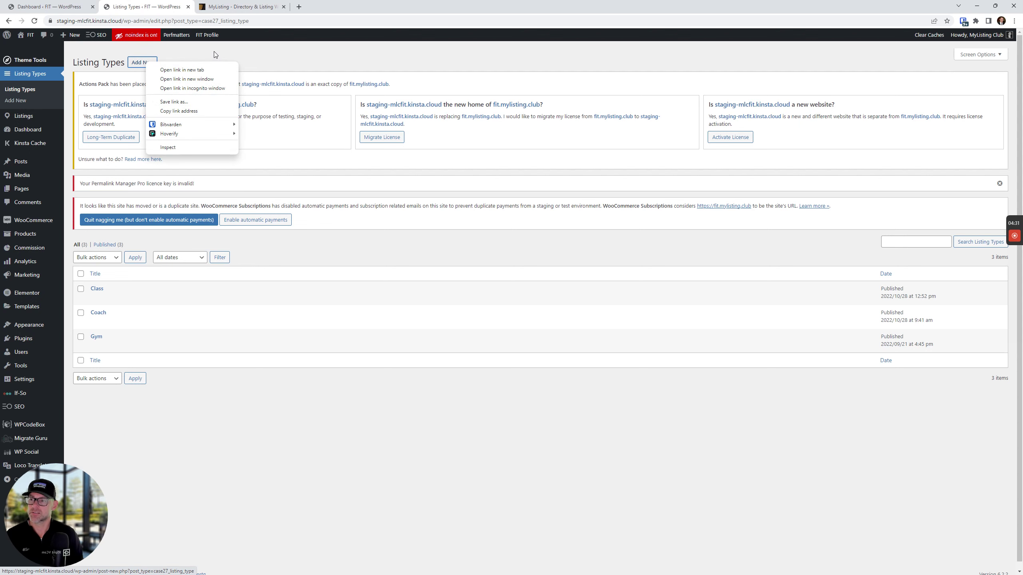
pyautogui.click(234, 5)
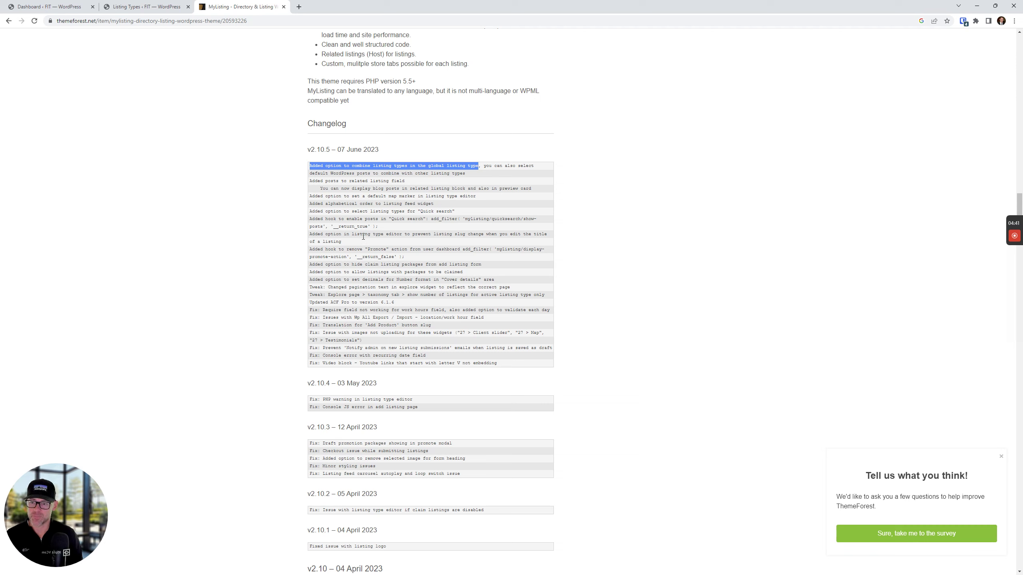
pyautogui.click(145, 5)
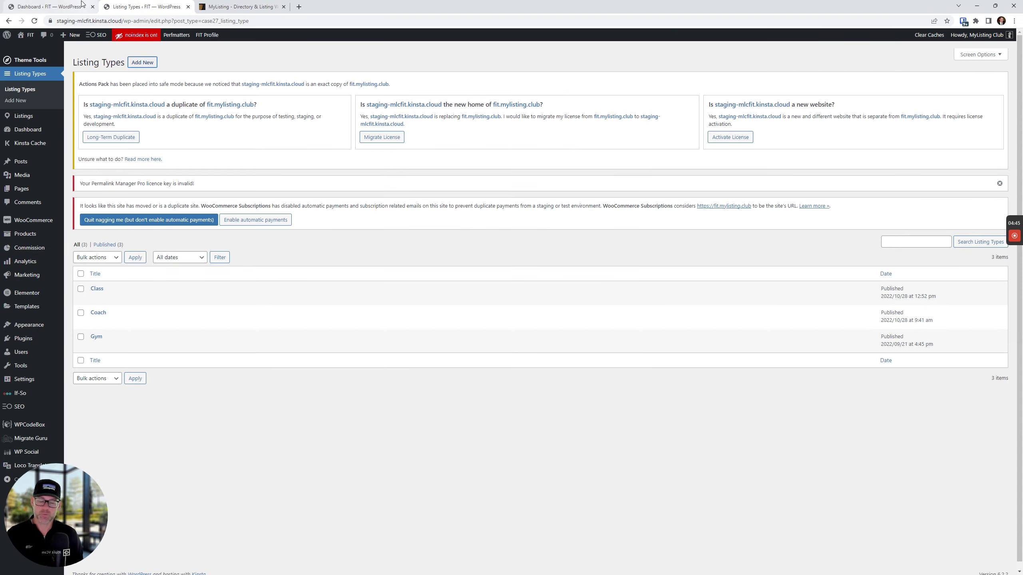
# - On the live fit.mylisting.club site, open the Gym listing type and view its Other settings under General
pyautogui.click(61, 4)
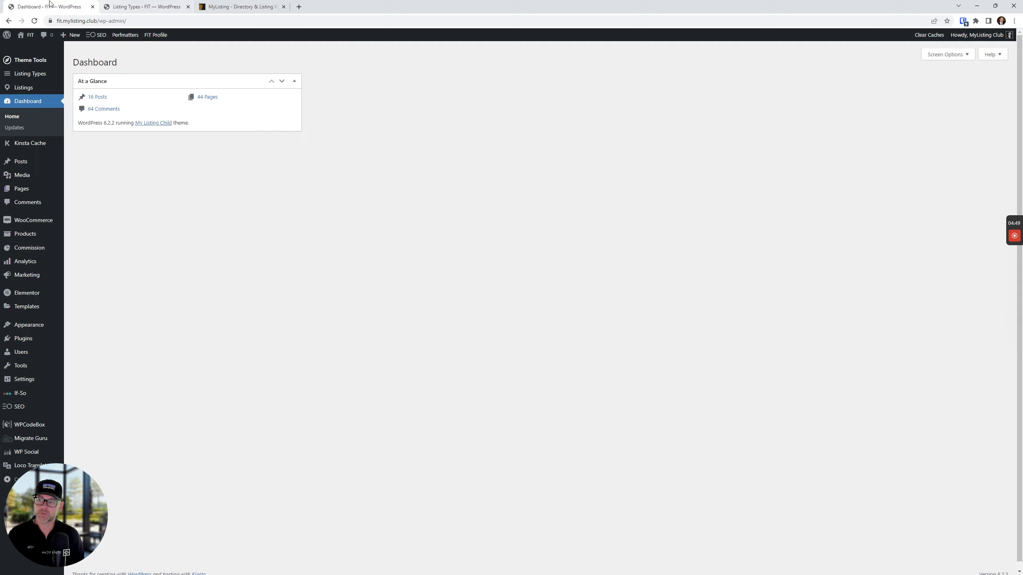
pyautogui.click(16, 74)
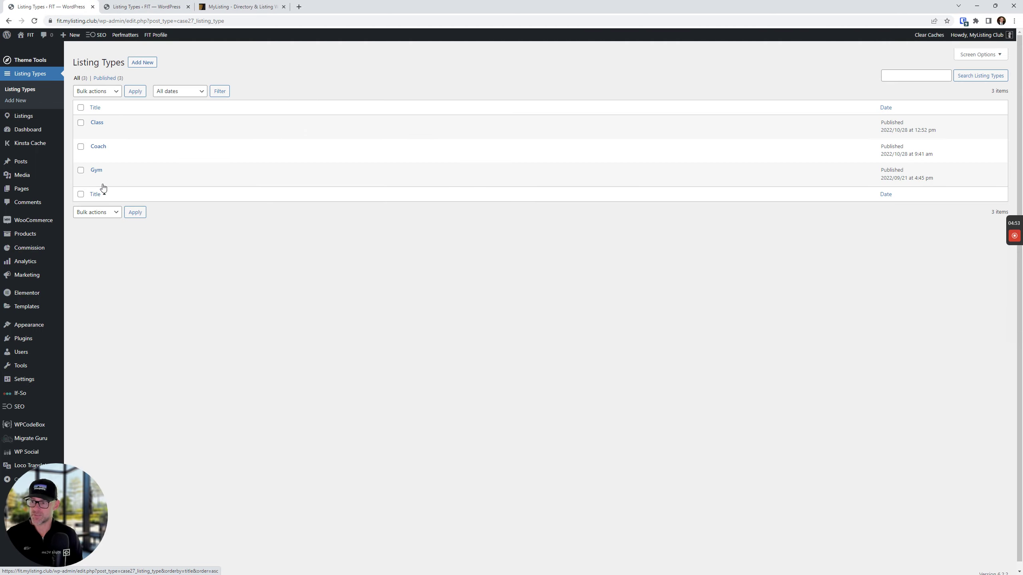
pyautogui.click(95, 181)
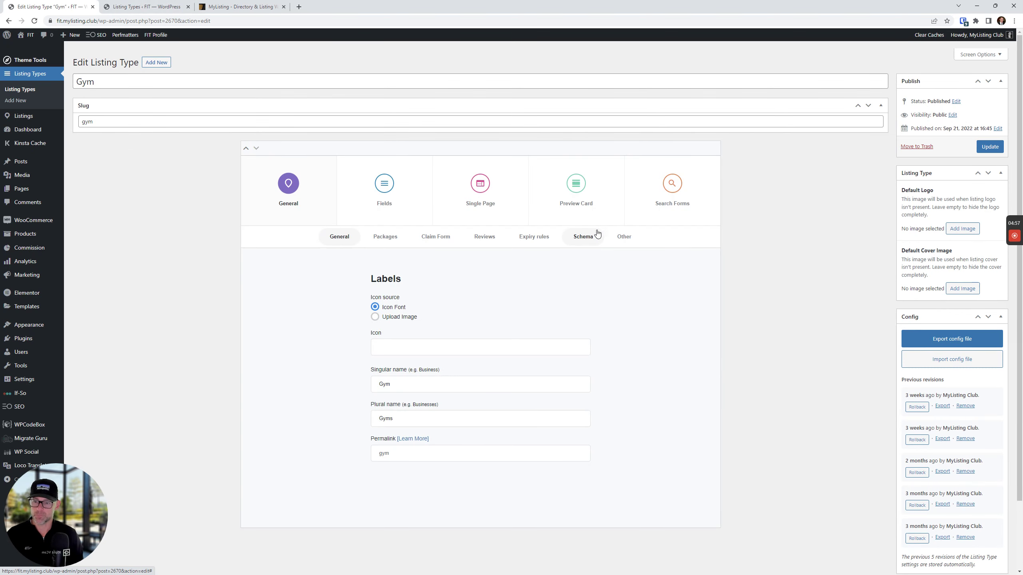
pyautogui.click(622, 240)
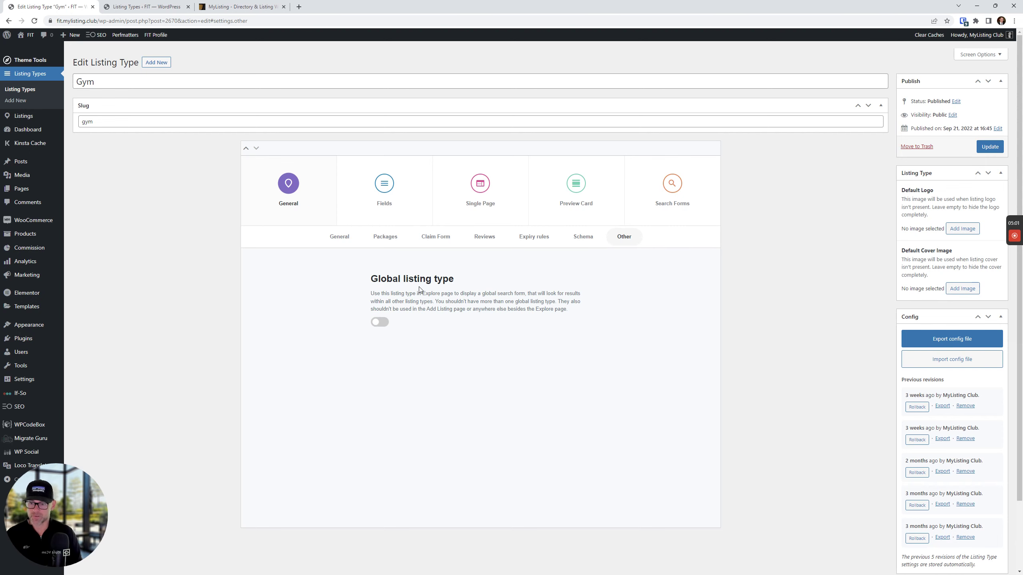
# - On the staging site, open the Gym listing type and view its Other settings, including slug update and global listing type
pyautogui.click(161, 6)
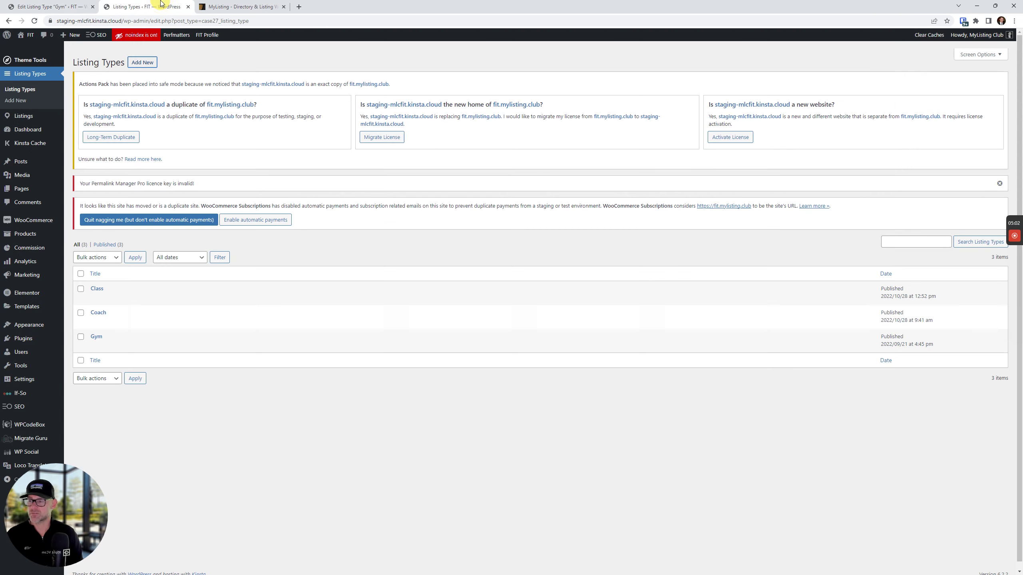
pyautogui.click(48, 7)
pyautogui.click(116, 5)
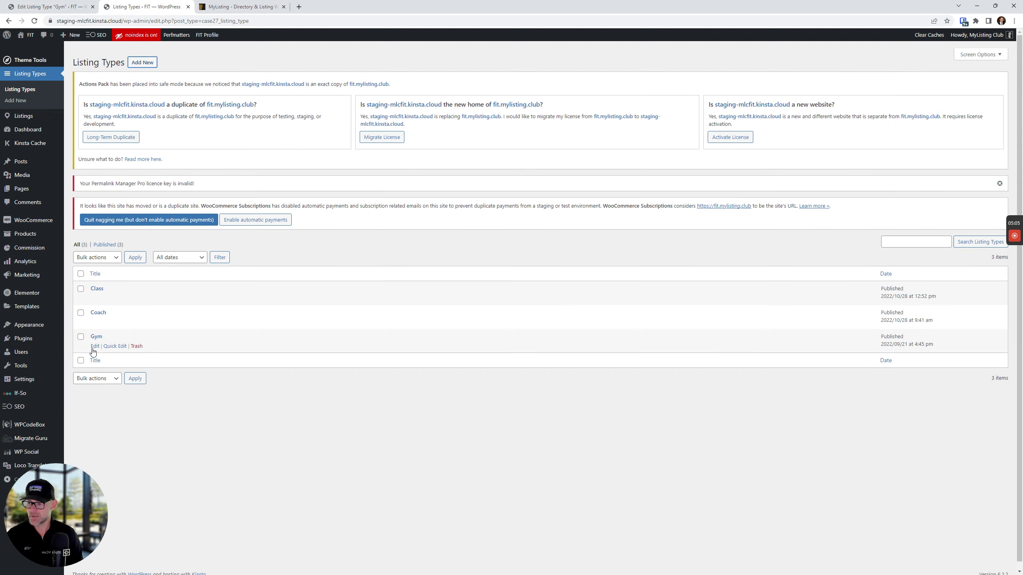
pyautogui.click(94, 349)
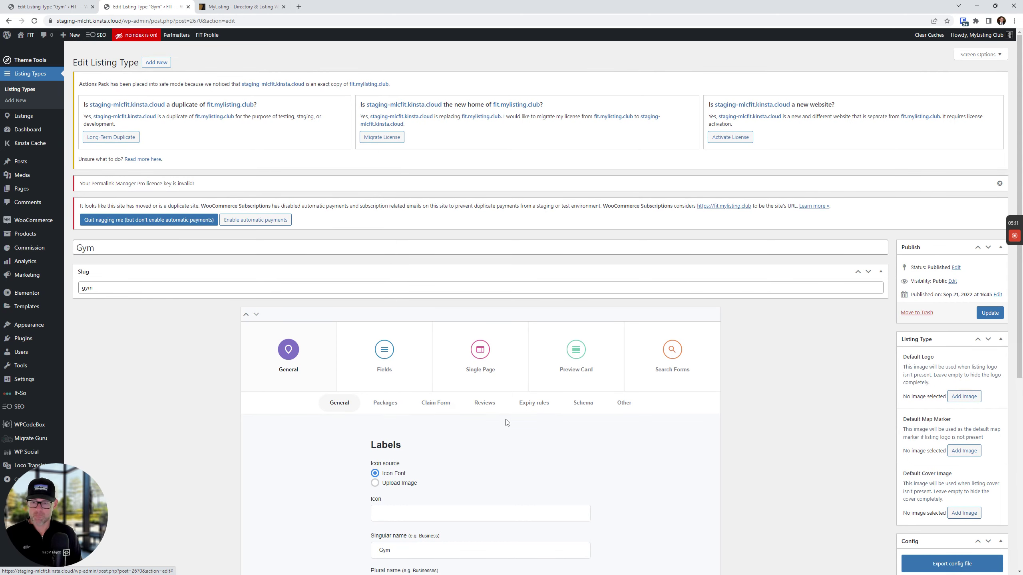
pyautogui.click(632, 403)
pyautogui.scroll(-3, 534, 395)
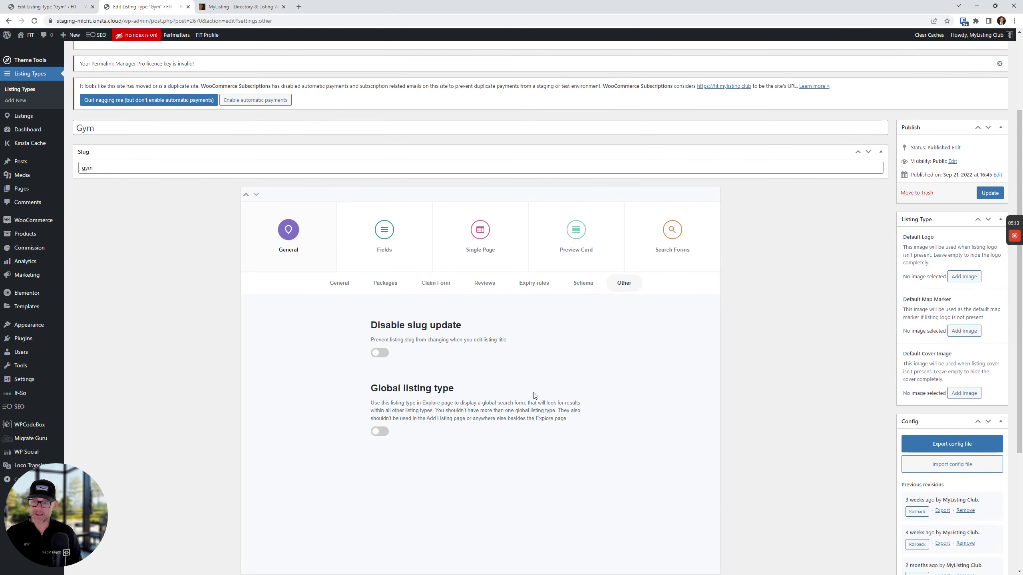
pyautogui.scroll(-2, 482, 386)
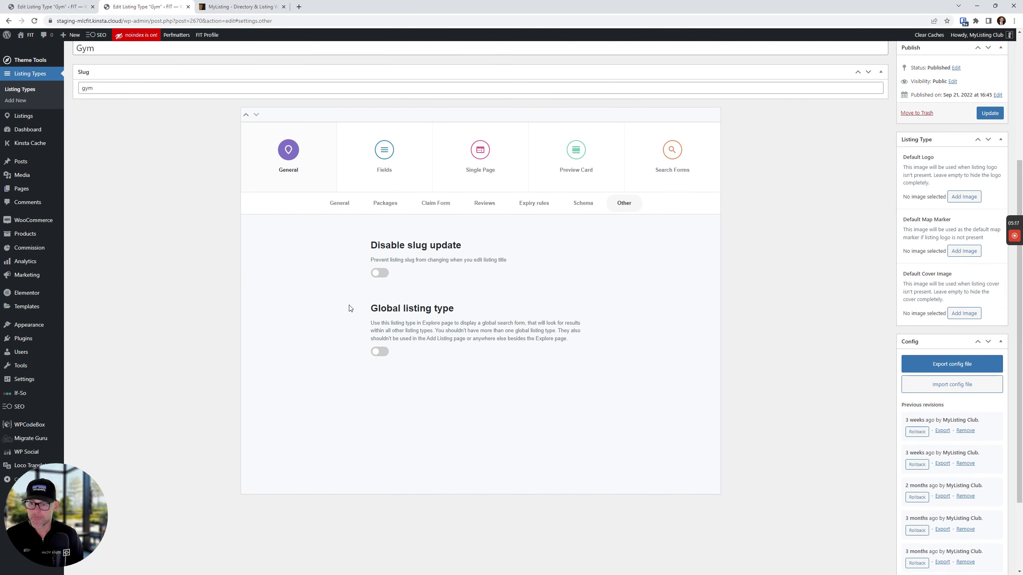
# - Compare the Gym listing type's Other settings between the live and staging sites, and return to the ThemeForest changelog
pyautogui.click(61, 6)
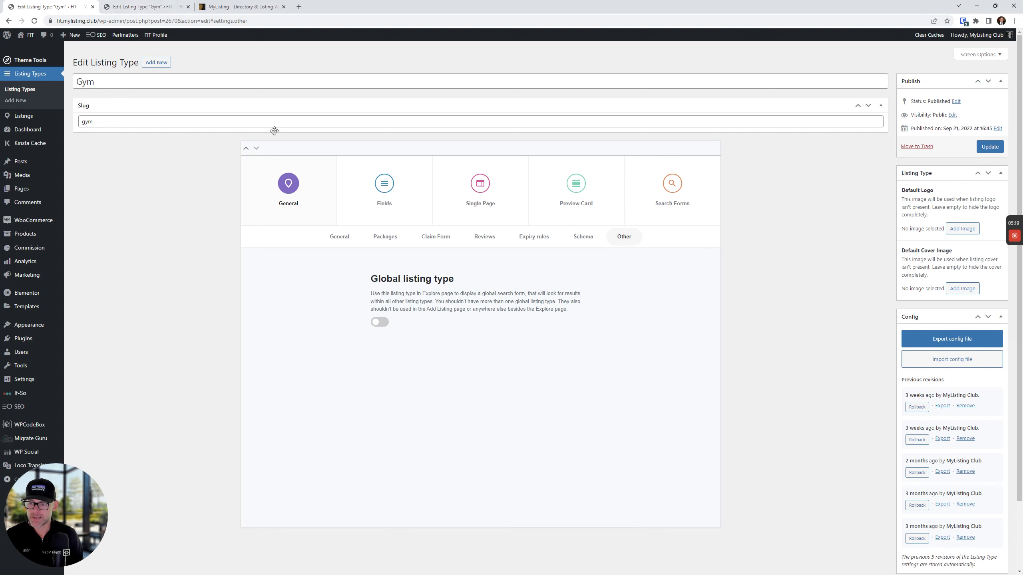
pyautogui.click(160, 7)
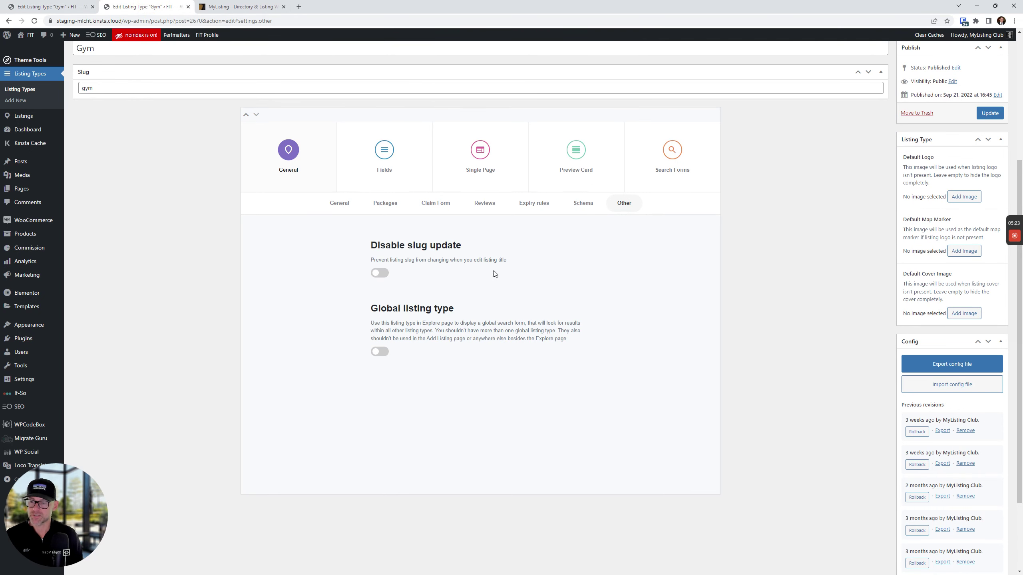
pyautogui.click(200, 6)
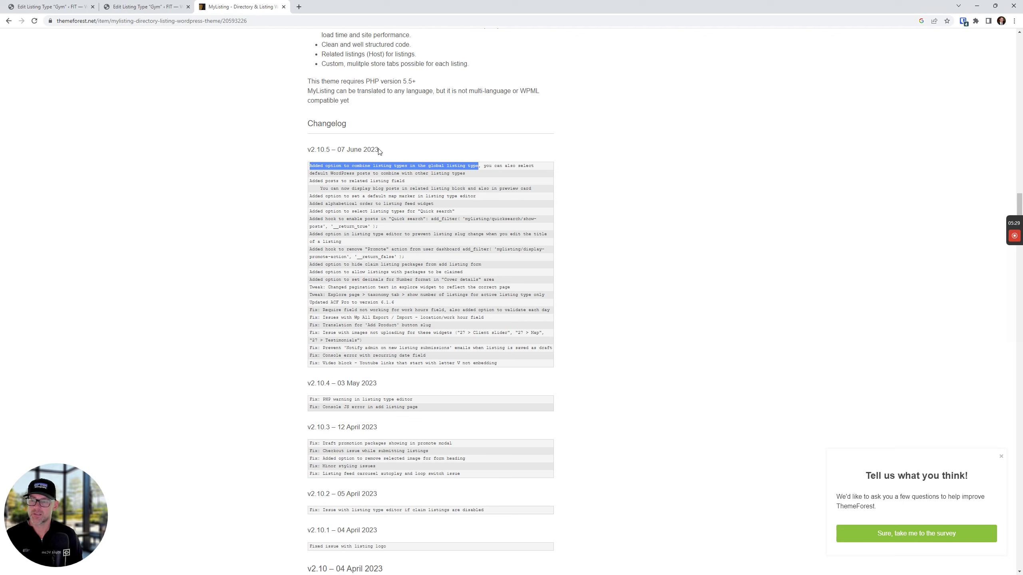
# - Start a new listing type on the staging site in a separate browser tab and title it "Global Listing Type"
pyautogui.click(145, 6)
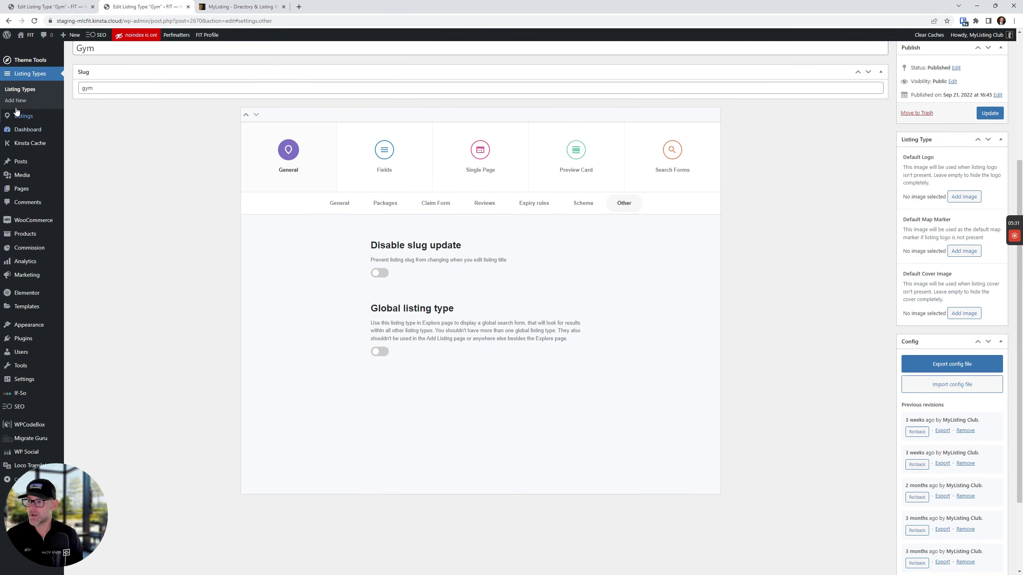
pyautogui.rightClick(16, 110)
pyautogui.click(44, 117)
pyautogui.click(241, 6)
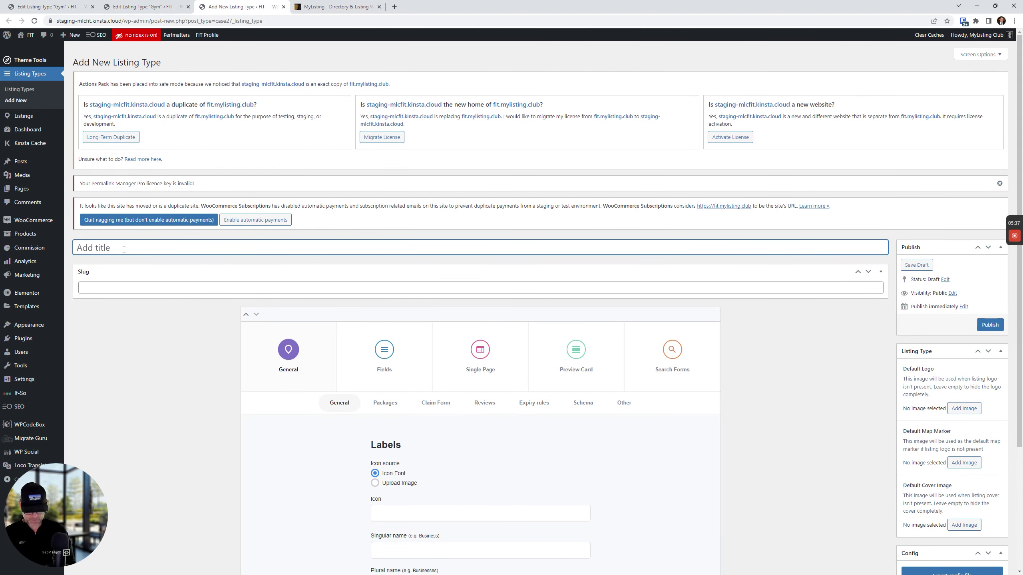
pyautogui.write('Global L')
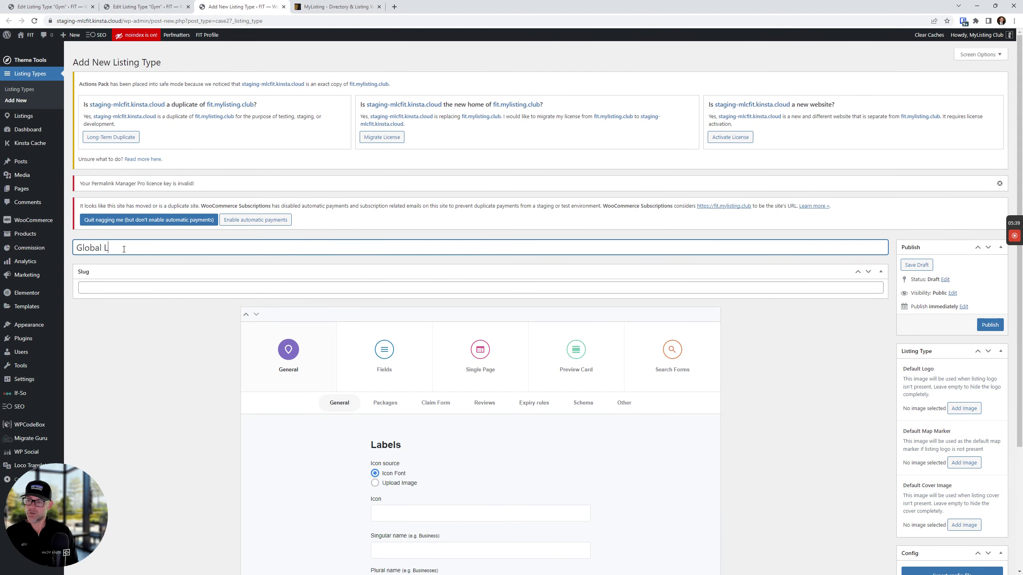
pyautogui.write('isting Type')
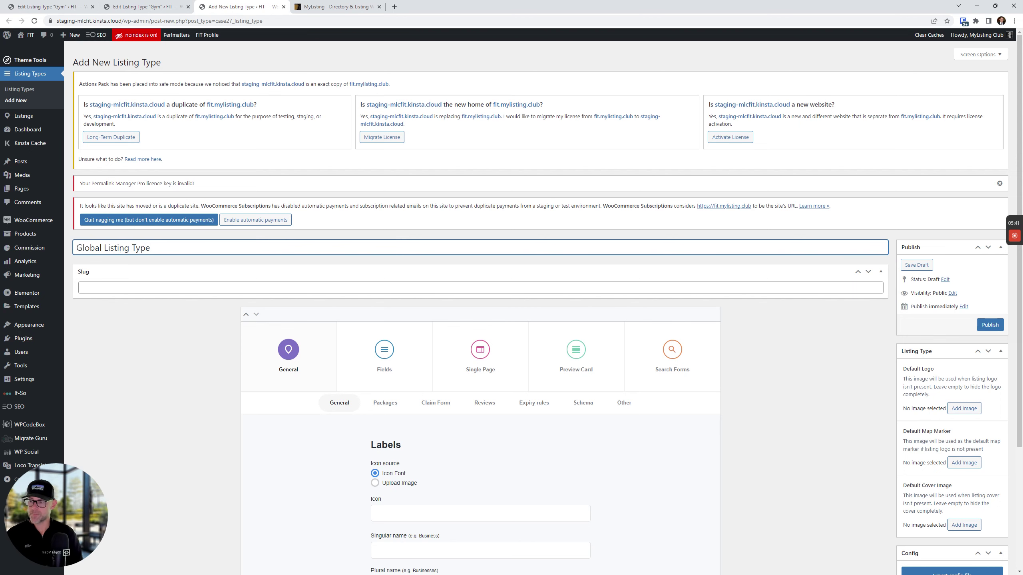
# - Enable the Global listing type option in the new listing type's Other settings under General
pyautogui.scroll(-3, 403, 322)
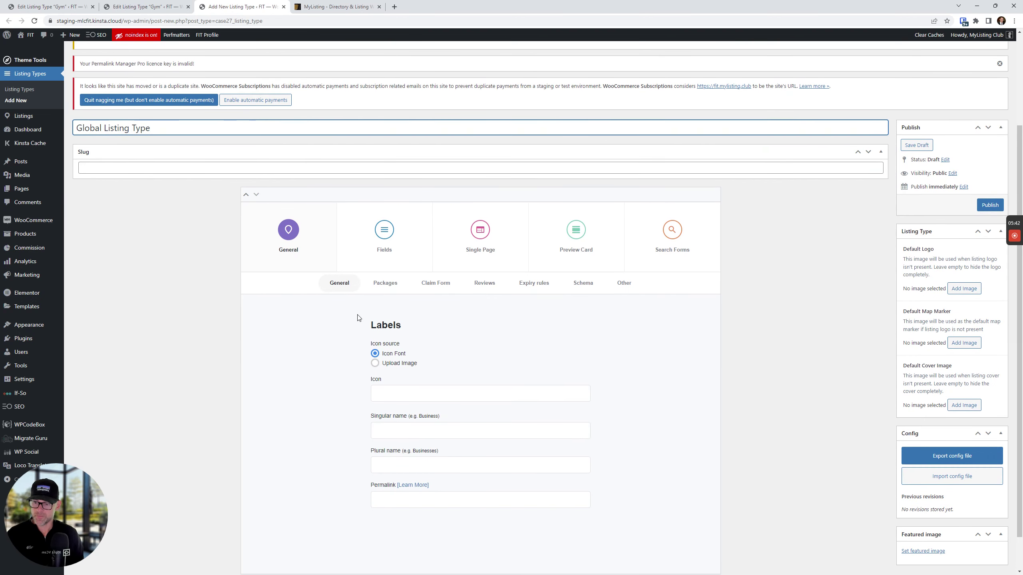
pyautogui.click(622, 283)
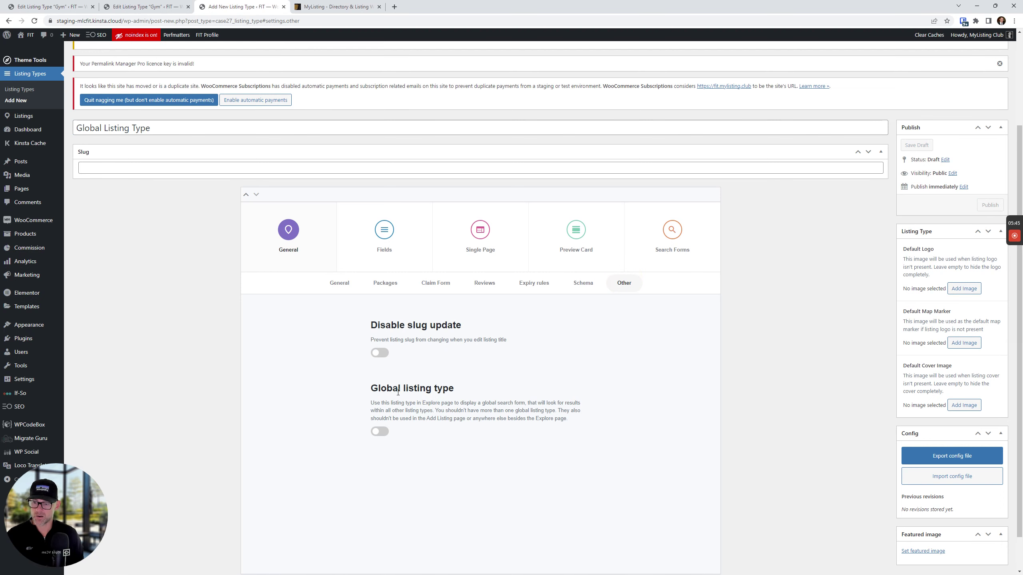
pyautogui.click(381, 432)
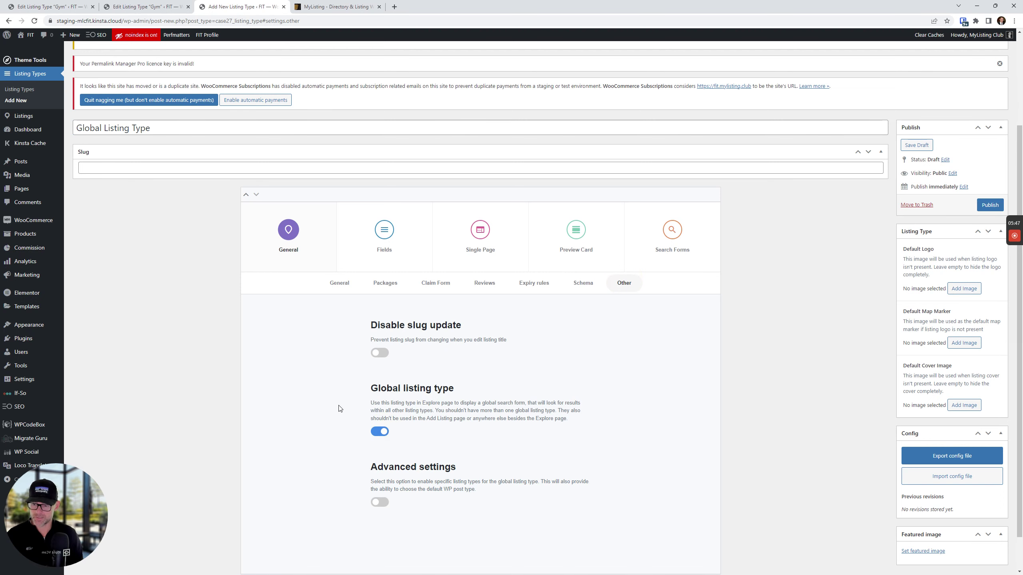
pyautogui.scroll(-1, 339, 408)
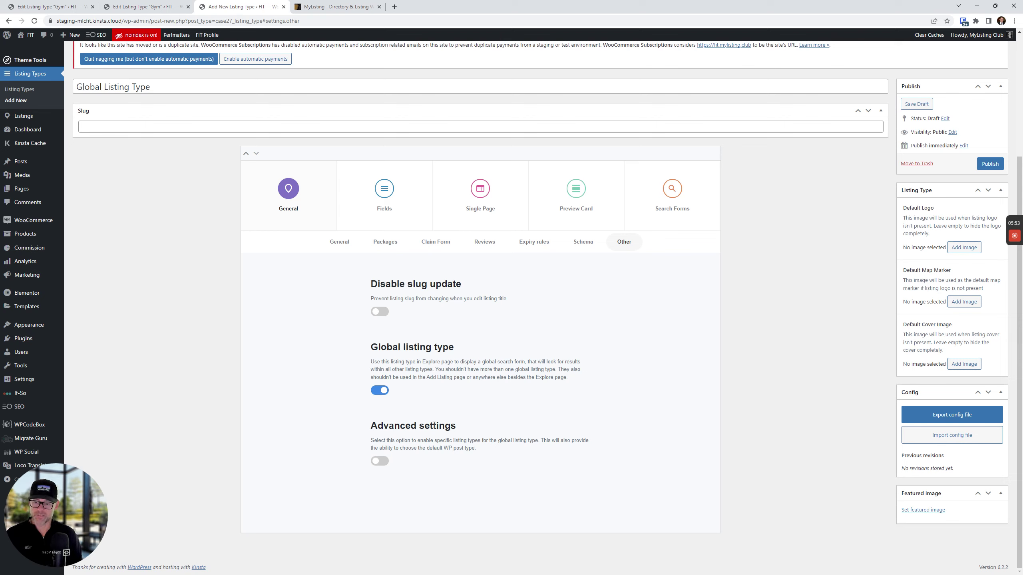
# - On the live site, switch the Gym type's Global listing type option on and off for comparison, and return to the new staging listing type
pyautogui.click(40, 4)
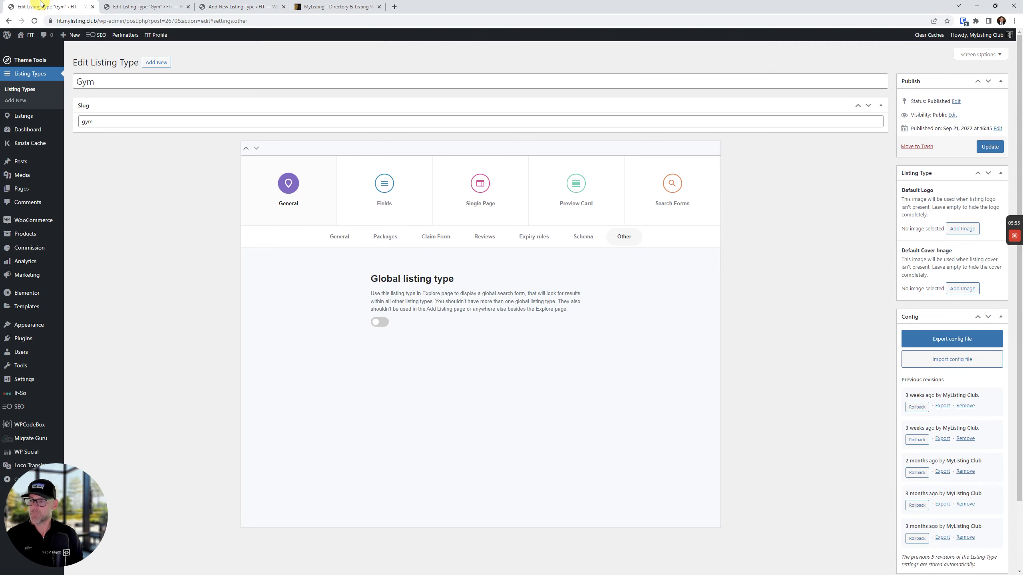
pyautogui.click(381, 323)
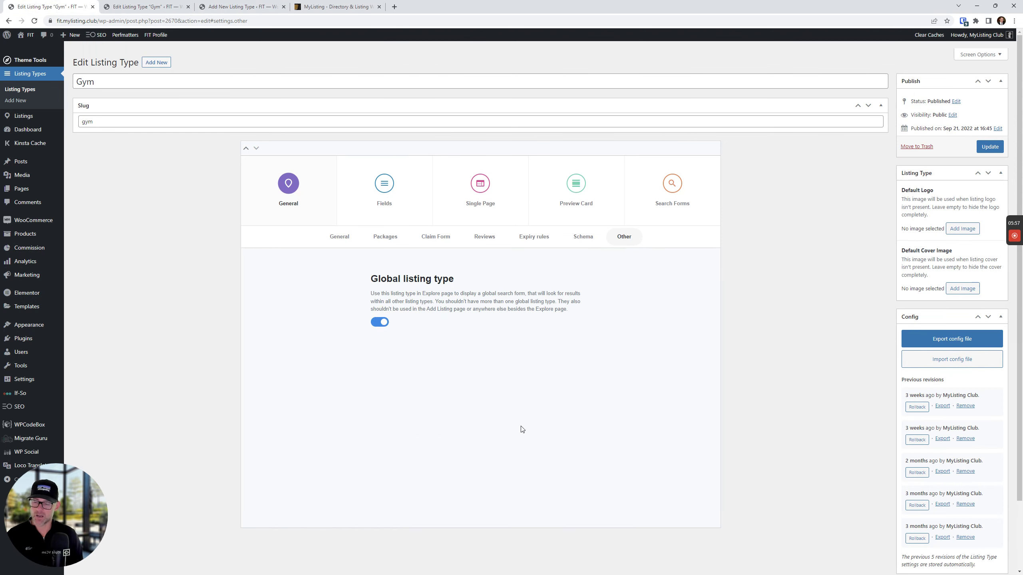
pyautogui.click(380, 322)
pyautogui.click(225, 6)
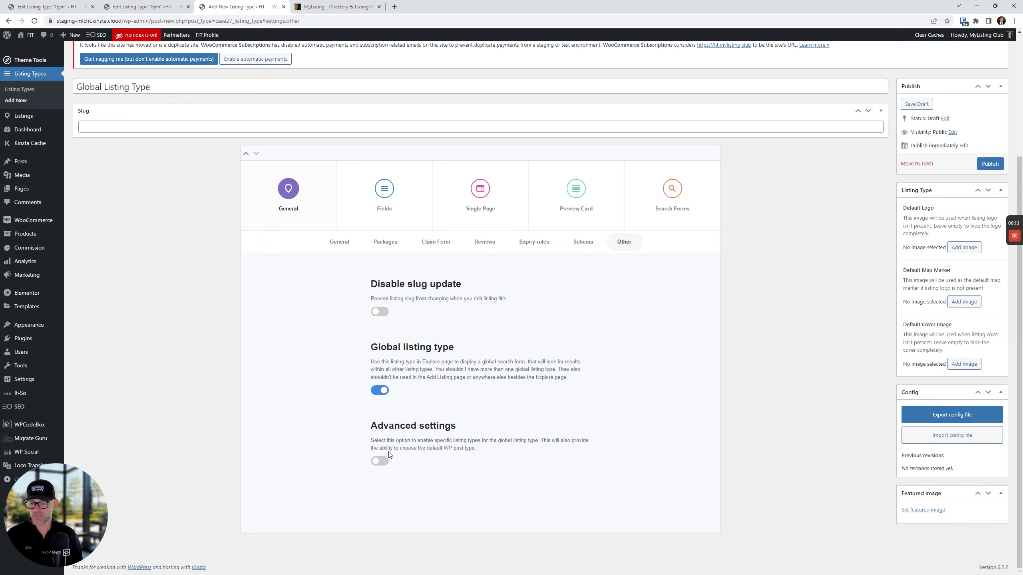
# - Toggle Advanced settings for the global listing type and leave it enabled to show the selectable listing types
pyautogui.click(380, 460)
pyautogui.scroll(-1, 363, 449)
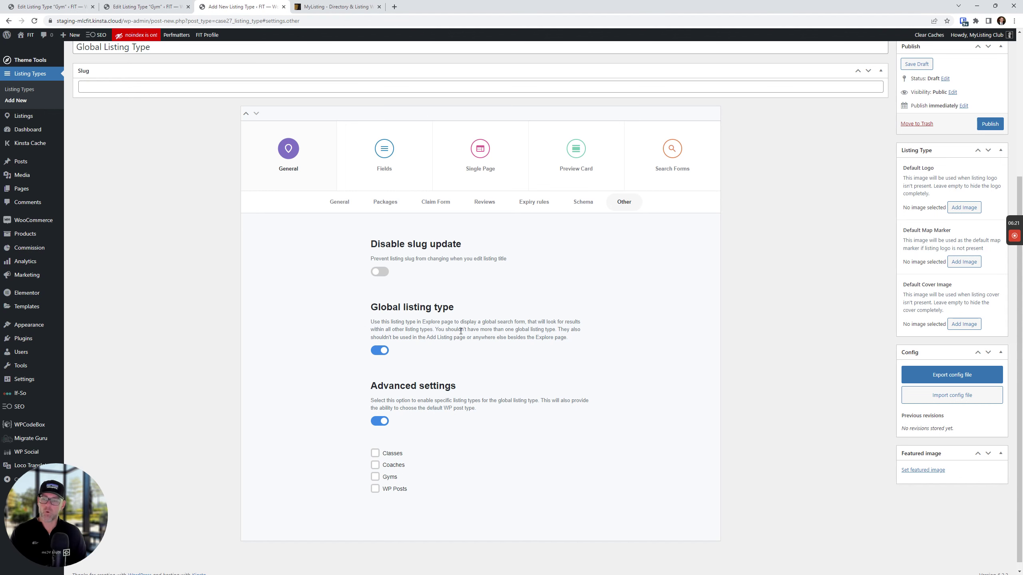
pyautogui.click(382, 421)
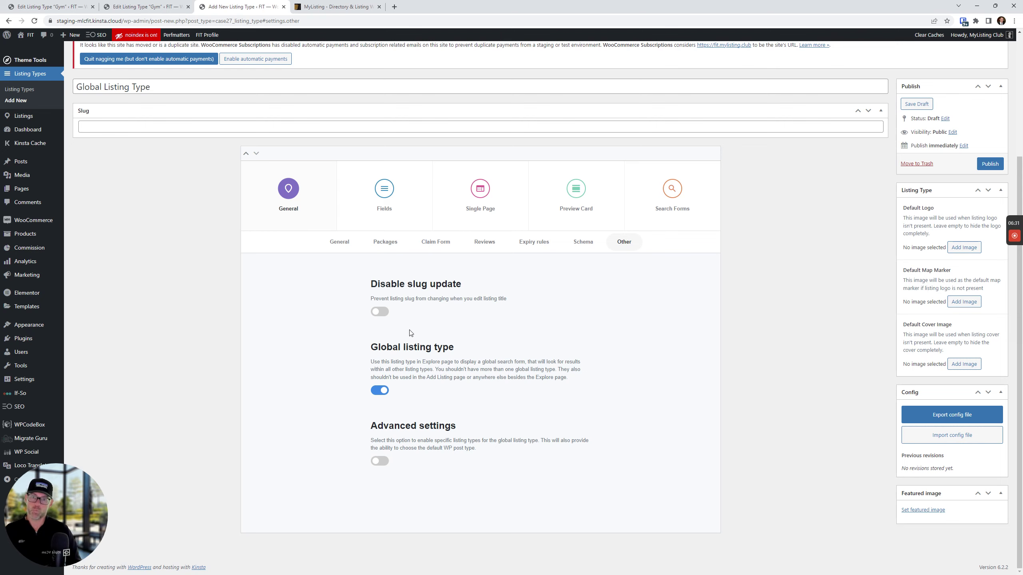
pyautogui.click(380, 462)
pyautogui.scroll(-1, 474, 368)
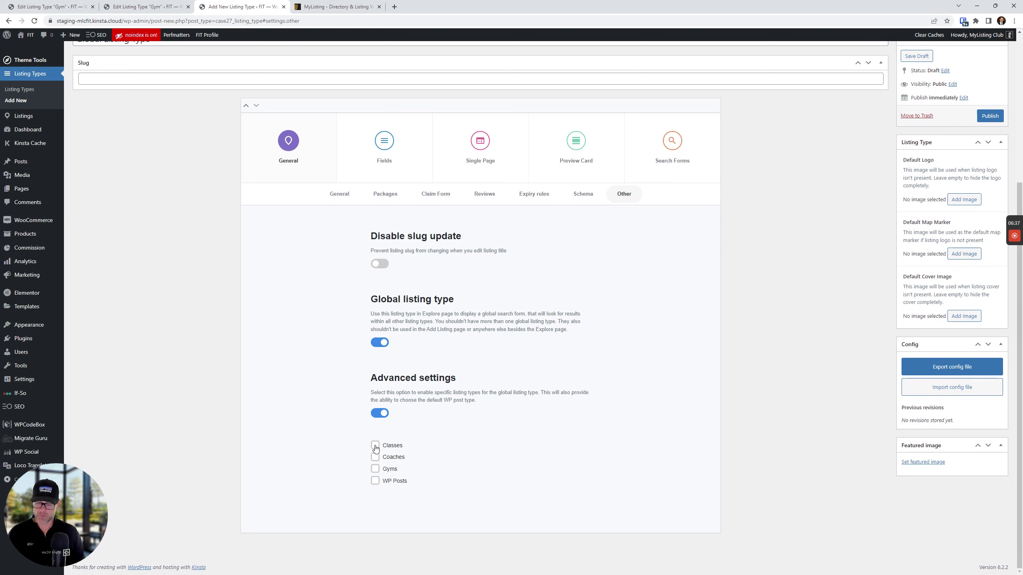
# - Try including Classes, Gyms and Coaches in the global listing type, and leave only WP Posts selected
pyautogui.click(375, 445)
pyautogui.click(375, 469)
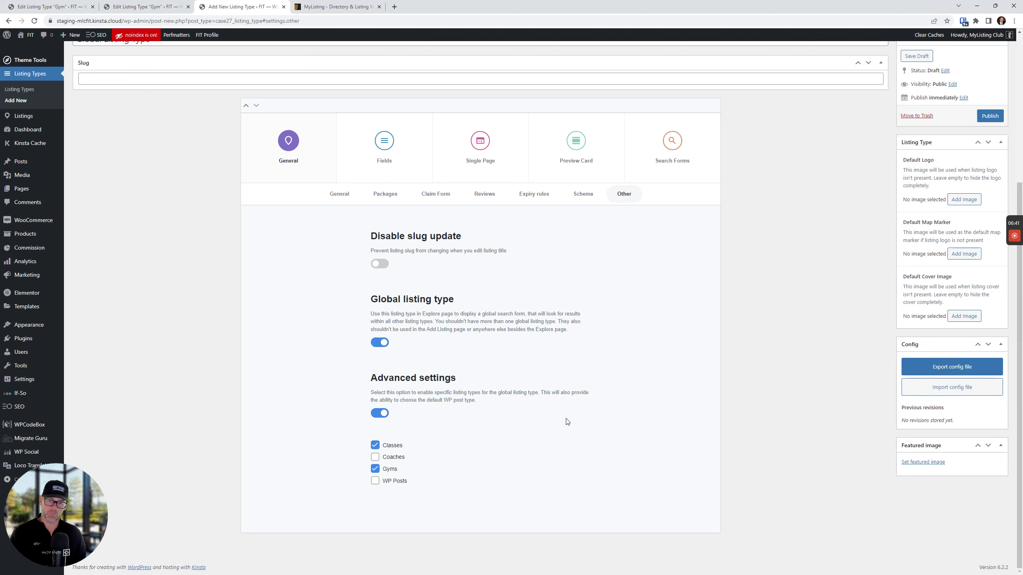
pyautogui.click(375, 457)
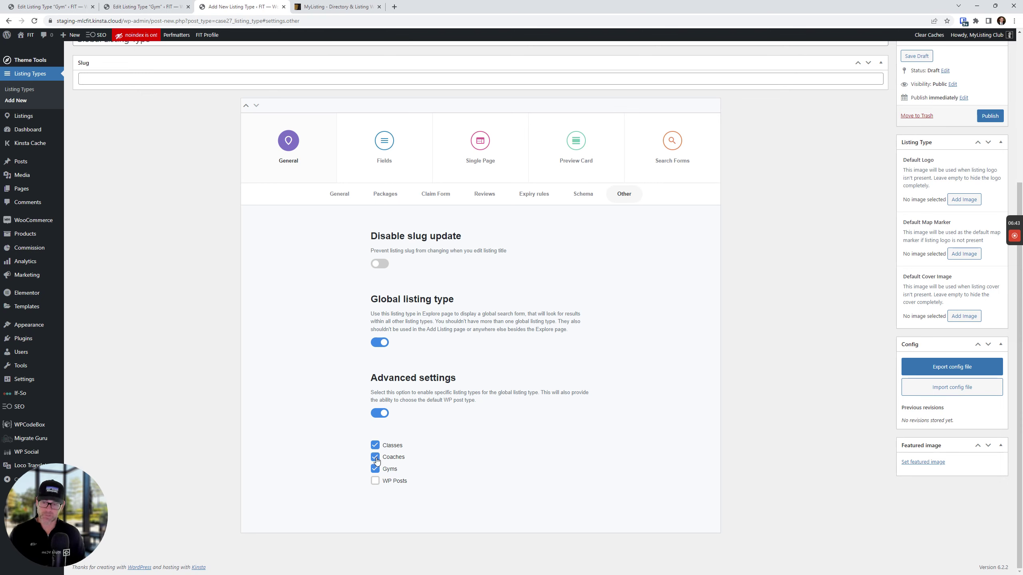
pyautogui.click(375, 468)
pyautogui.click(375, 457)
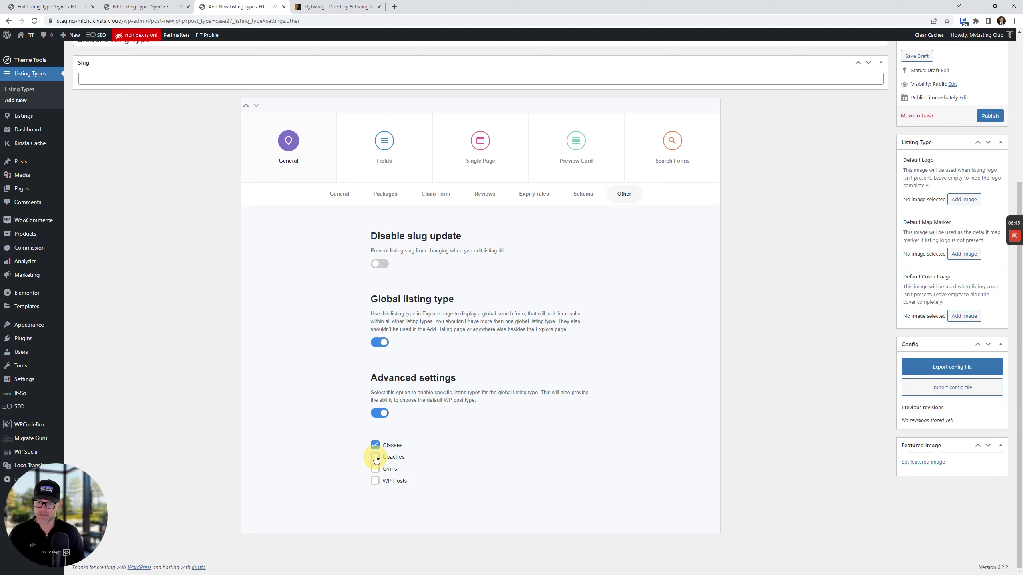
pyautogui.click(376, 446)
pyautogui.click(375, 482)
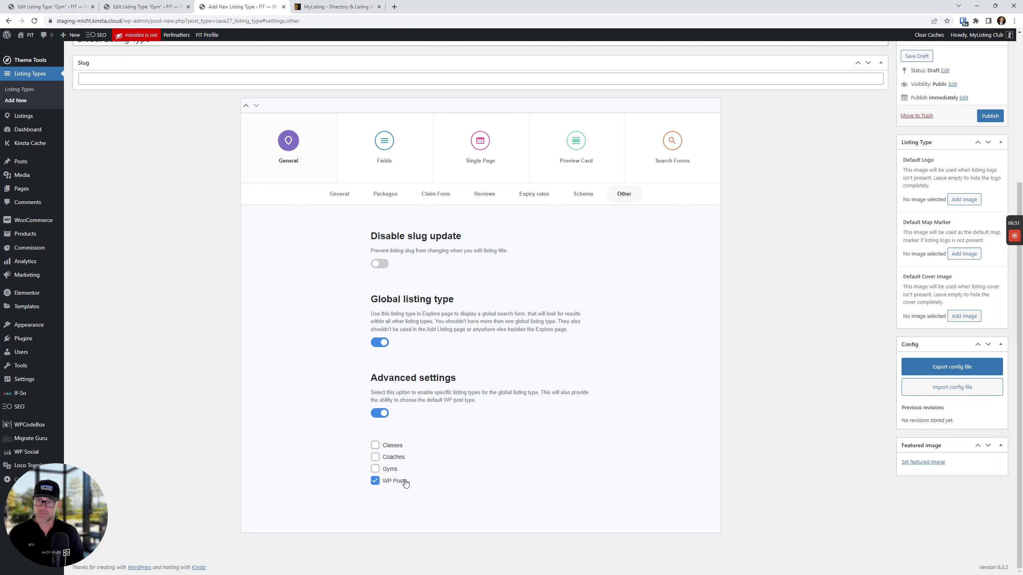
# - Recheck the v2.10.5 changelog entry on combining listing types, and toggle WP Posts repeatedly in Advanced settings, leaving it selected
pyautogui.click(330, 7)
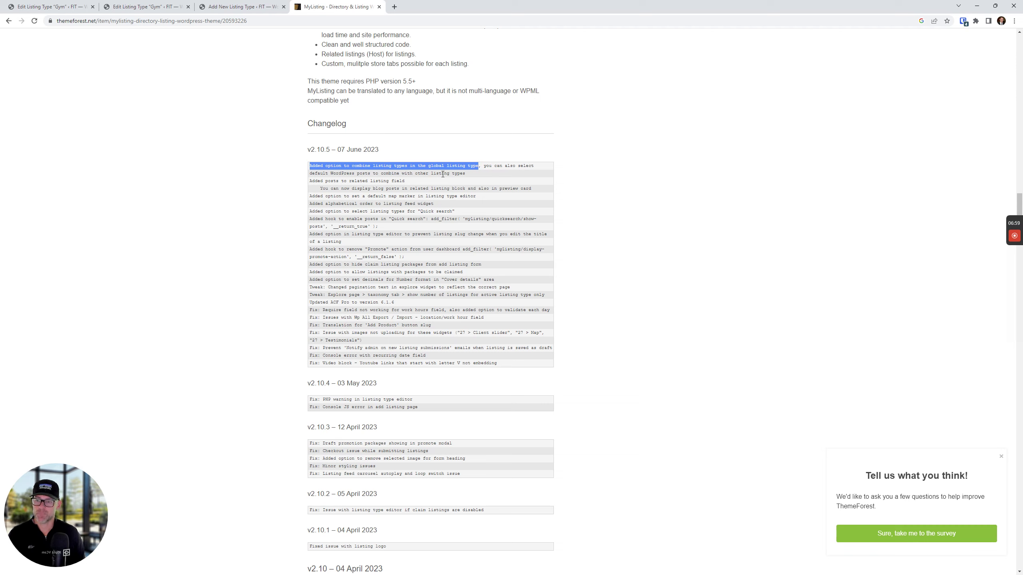
pyautogui.click(273, 4)
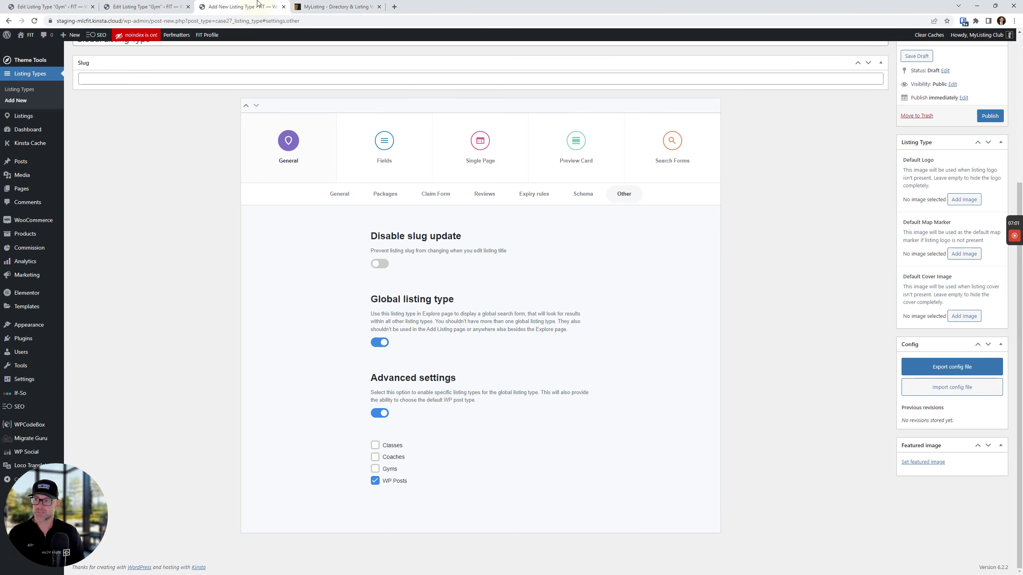
pyautogui.click(374, 482)
pyautogui.click(374, 482)
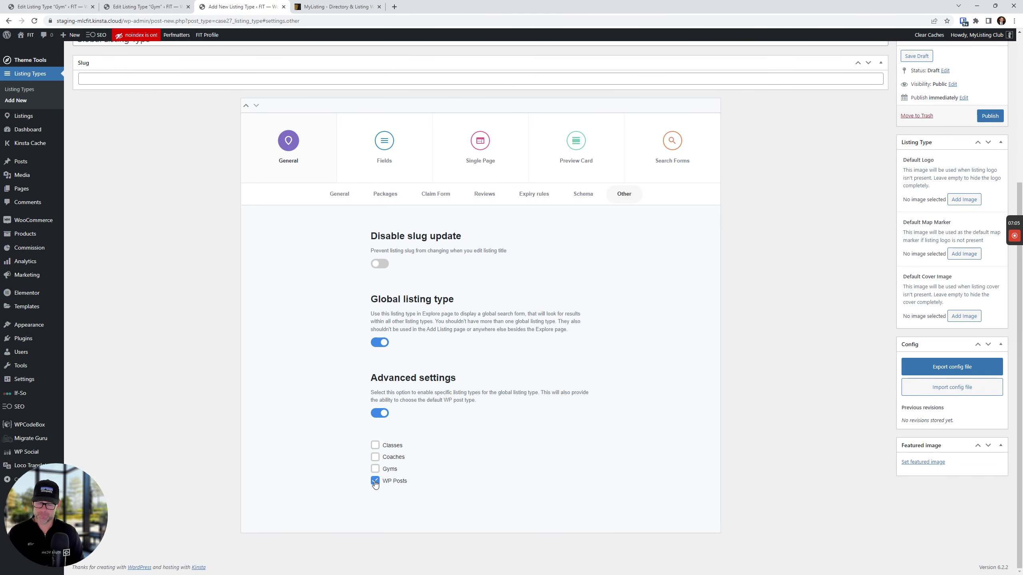
pyautogui.click(374, 482)
pyautogui.click(375, 482)
pyautogui.click(375, 482)
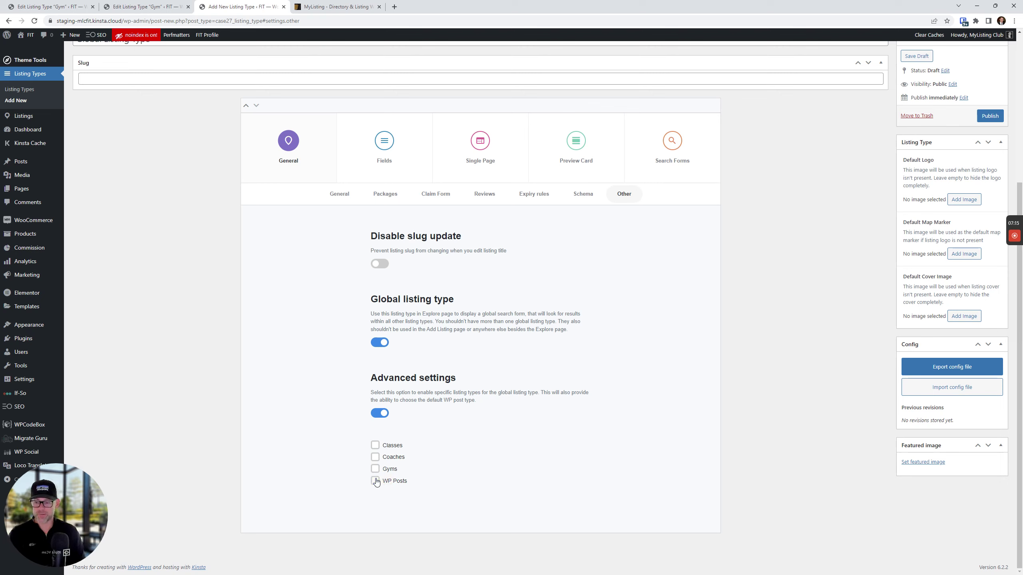
pyautogui.click(375, 480)
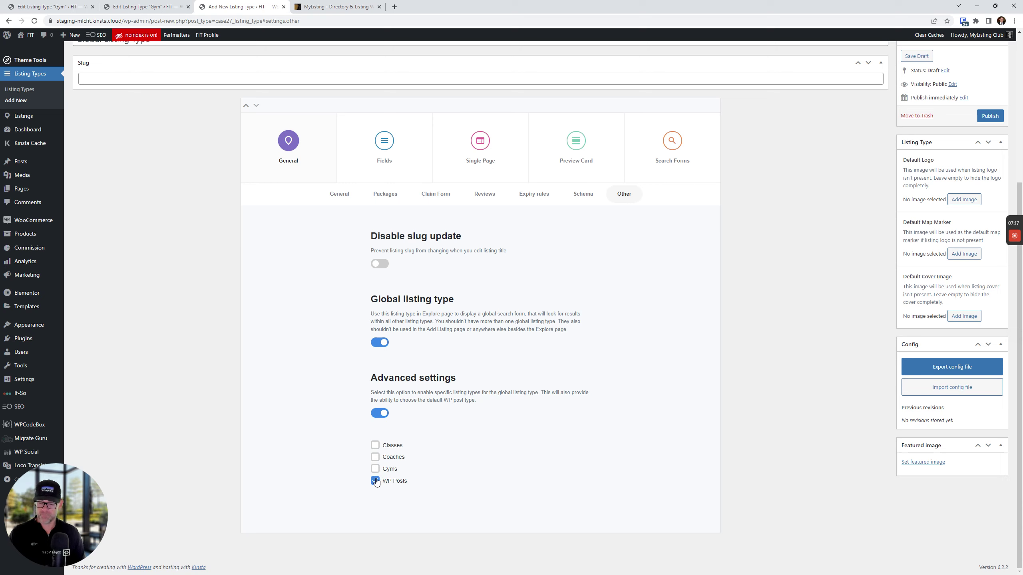
pyautogui.click(374, 480)
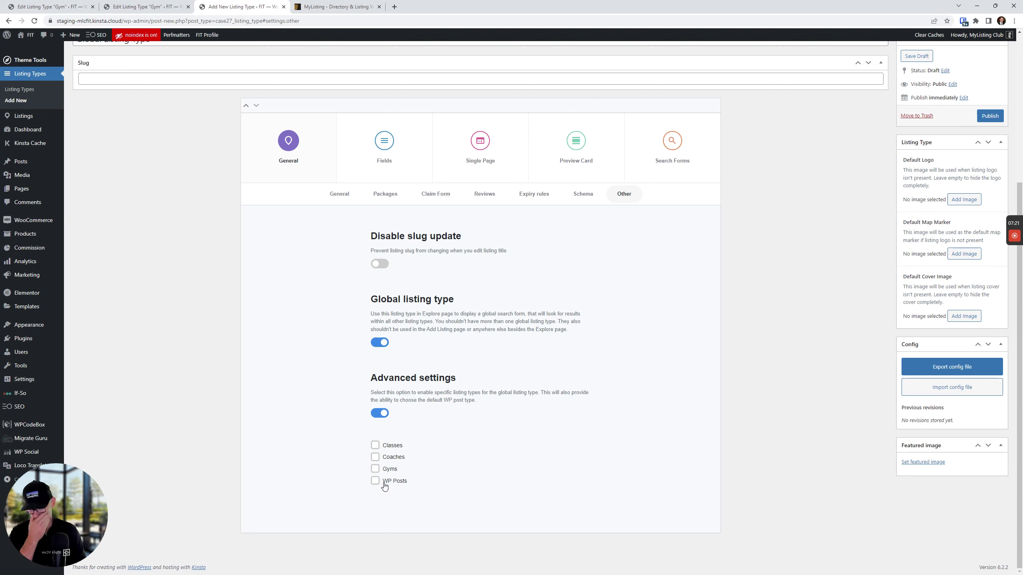
pyautogui.click(376, 482)
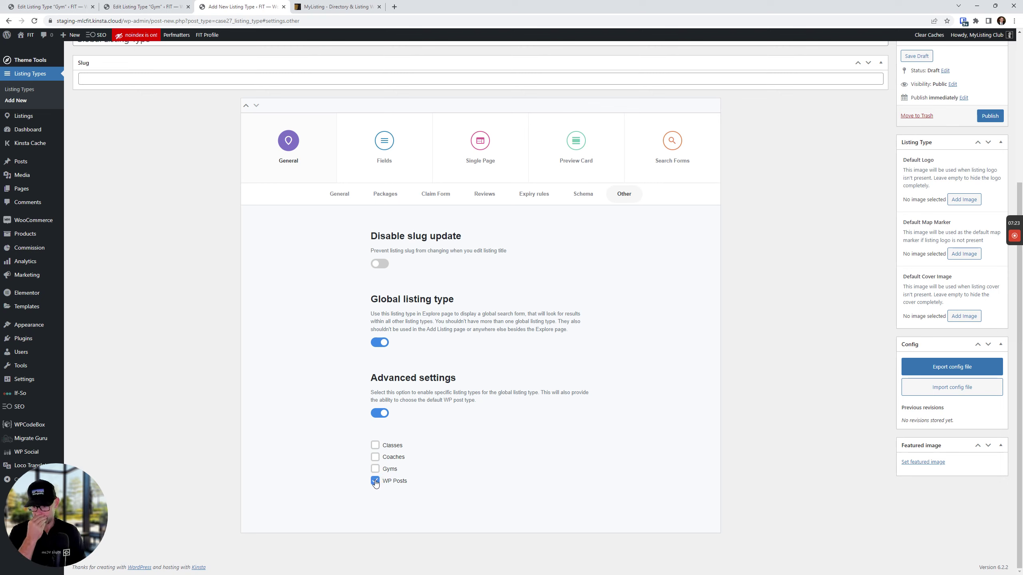
pyautogui.click(375, 481)
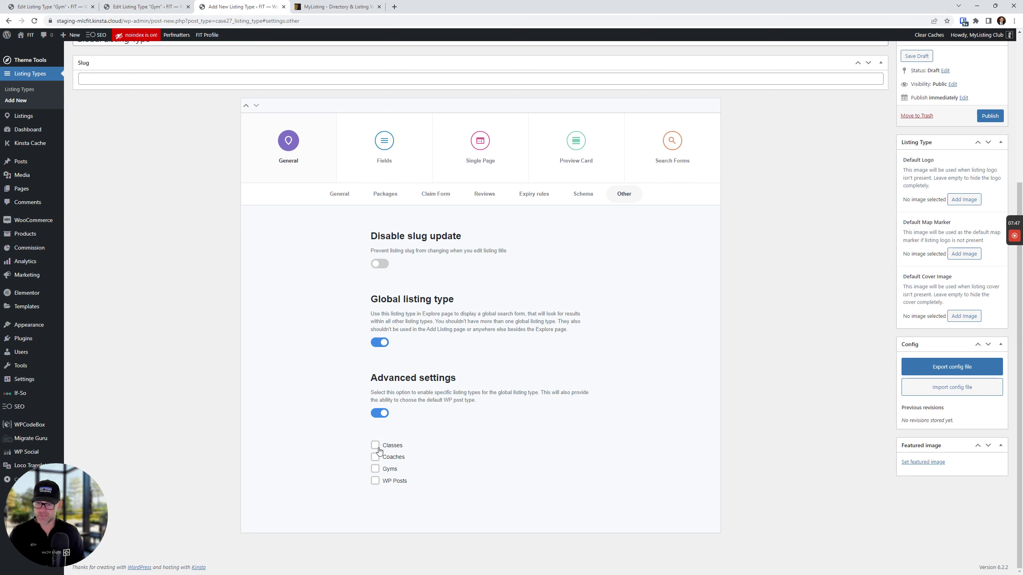
pyautogui.click(375, 480)
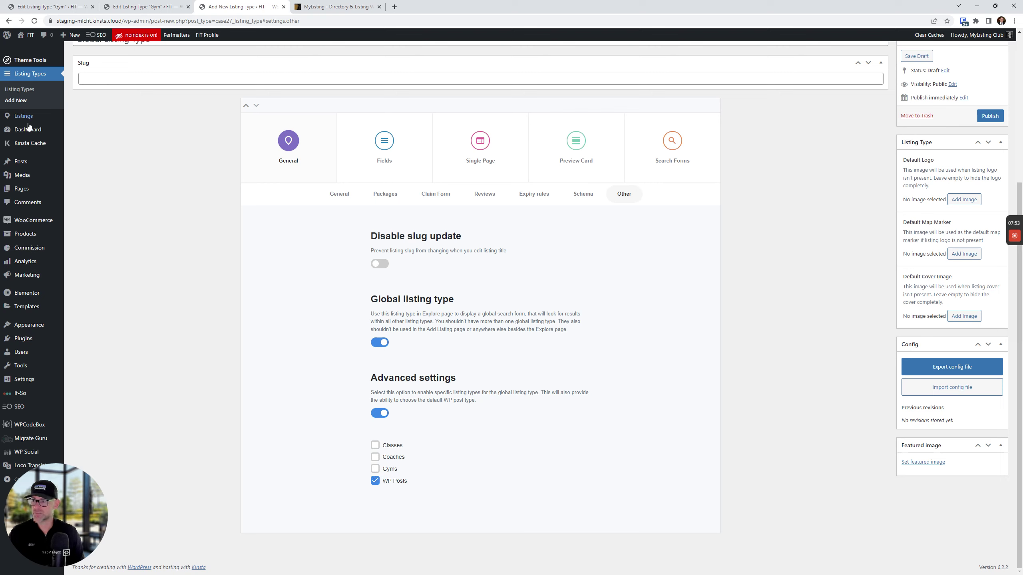
# - Open the staging site's All Posts list in a new browser tab placed before the new listing type, and return to the listing type
pyautogui.moveTo(48, 165)
pyautogui.rightClick(82, 161)
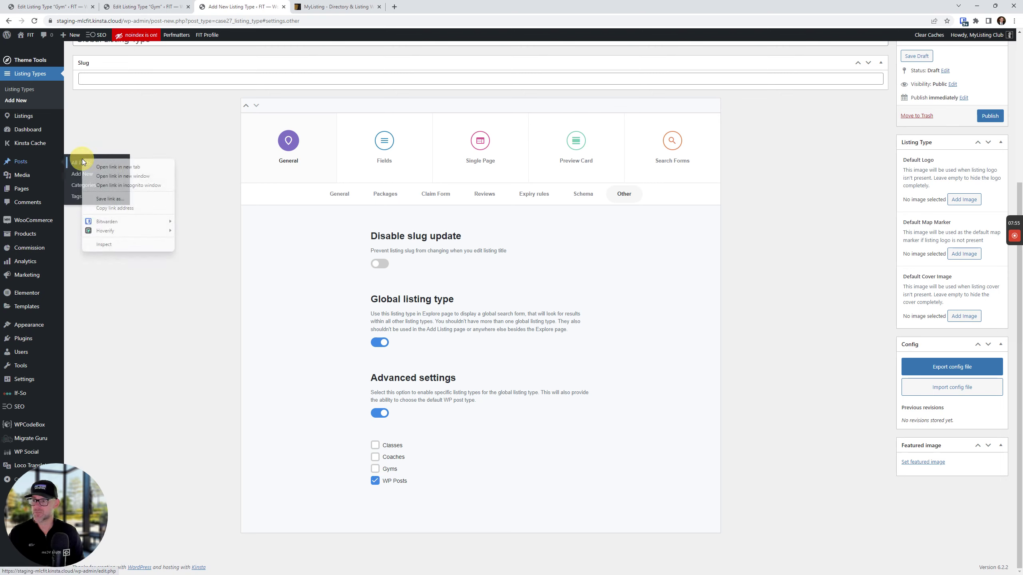
pyautogui.click(103, 165)
pyautogui.moveTo(338, 6); pyautogui.dragTo(253, 5)
pyautogui.click(447, 6)
pyautogui.click(326, 6)
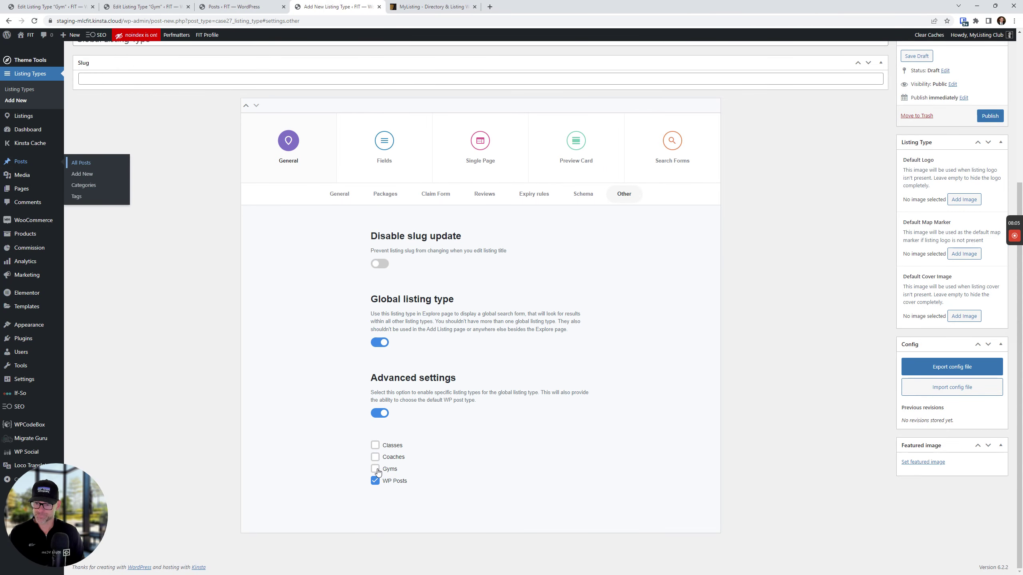
# - Deselect WP Posts and leave Advanced settings disabled for the global listing type
pyautogui.click(375, 481)
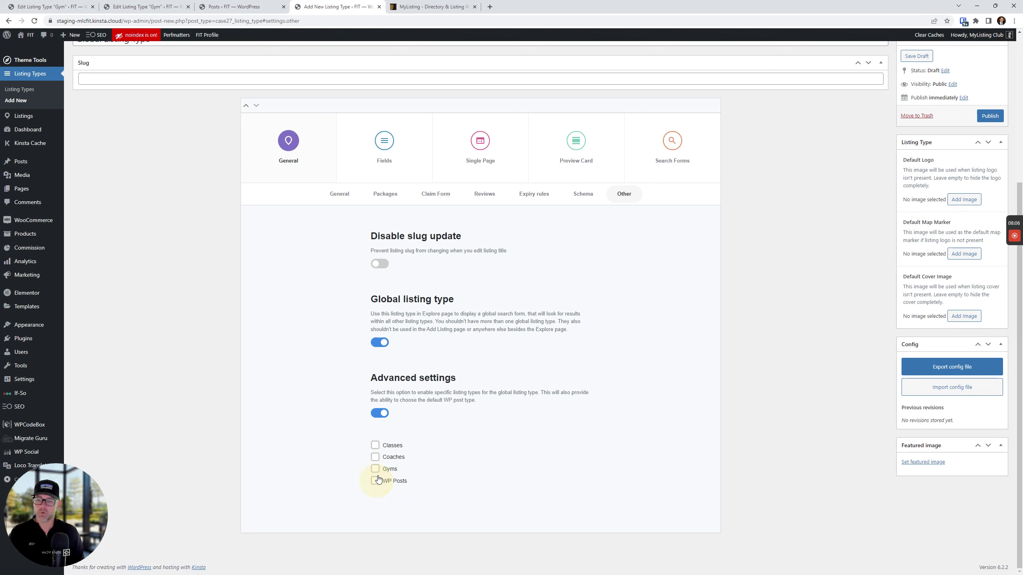
pyautogui.click(379, 414)
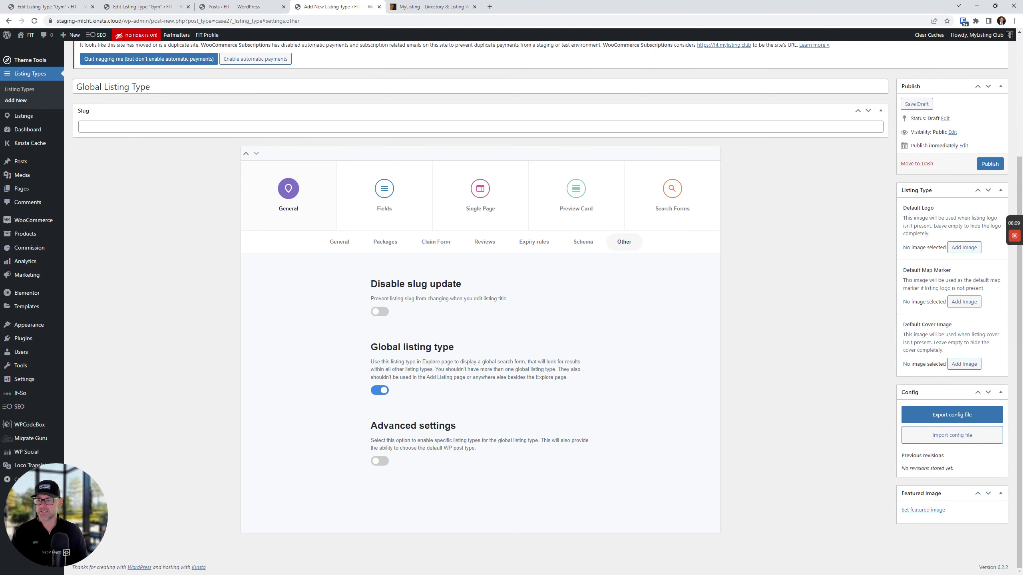
pyautogui.click(379, 462)
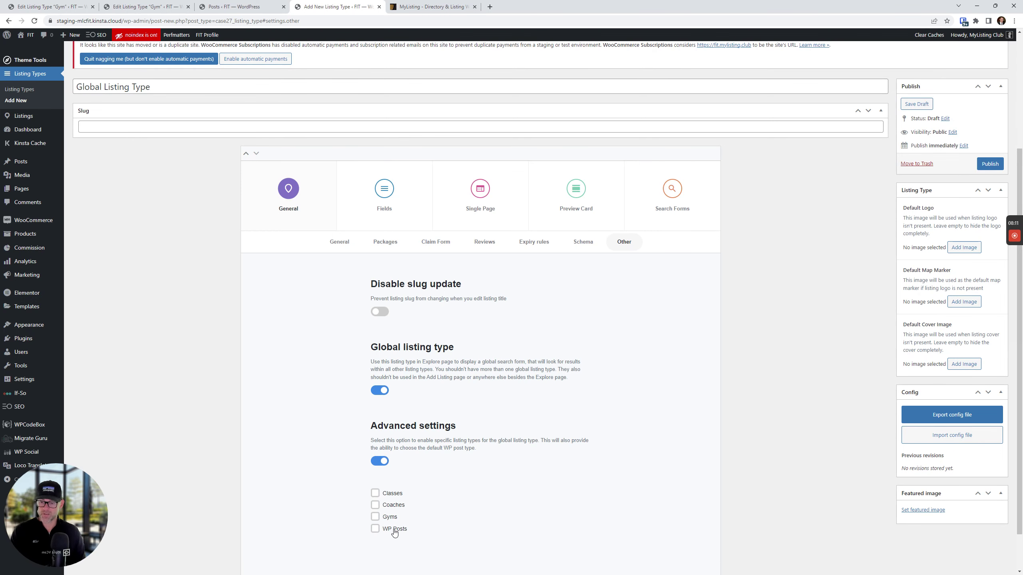
pyautogui.click(380, 461)
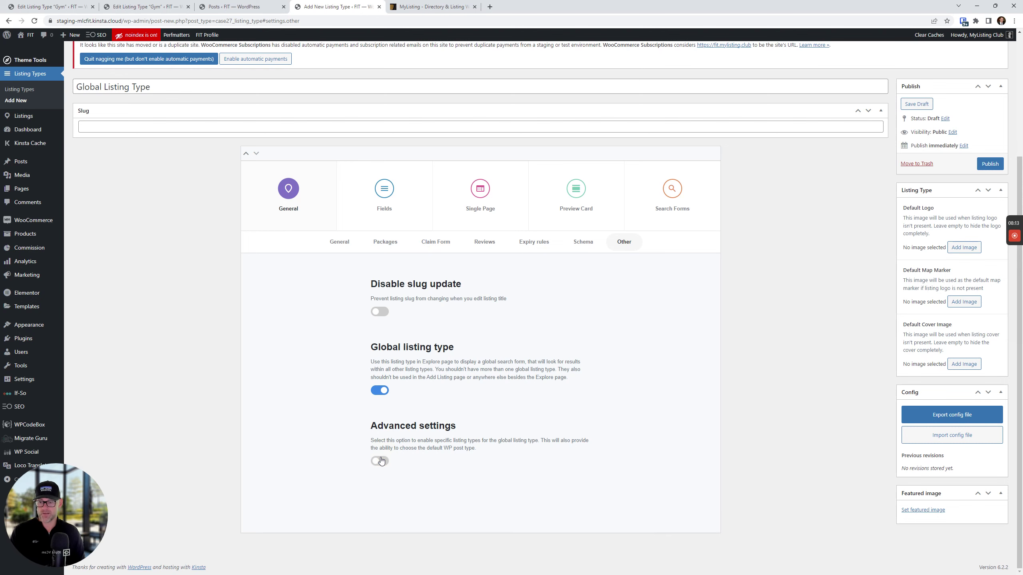
# - Publish the new Global Listing Type on the staging site
pyautogui.scroll(4, 246, 172)
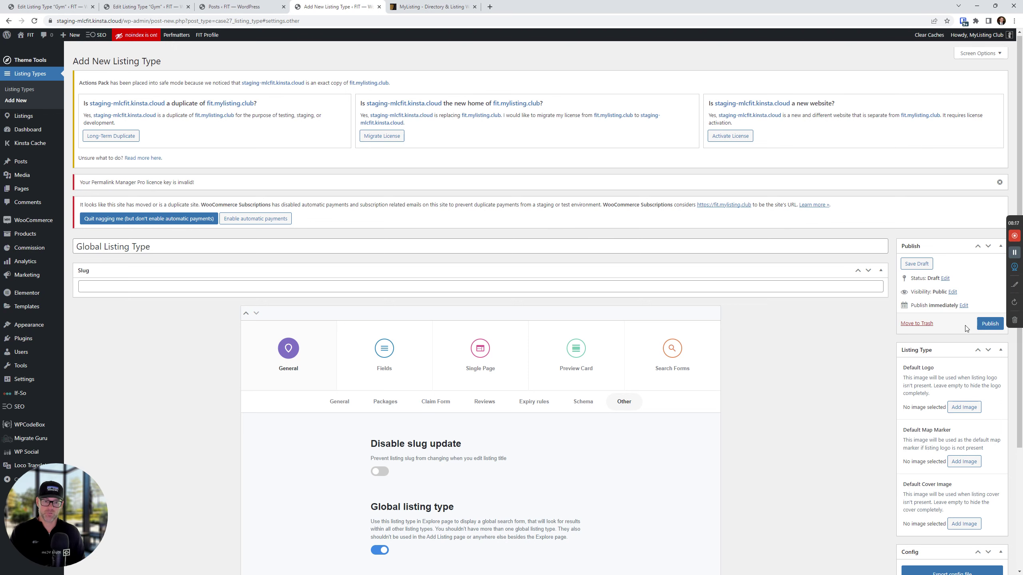
pyautogui.click(987, 324)
pyautogui.scroll(-4, 511, 408)
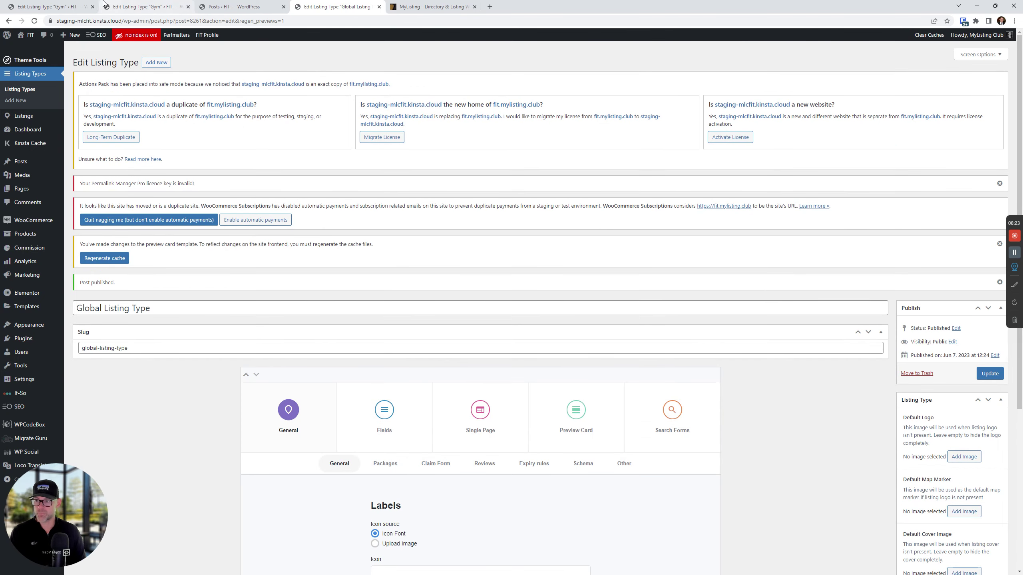
# - Compare the Gym listing type's Other settings on the staging and live sites, toggling Global listing type on and back off on each
pyautogui.click(190, 3)
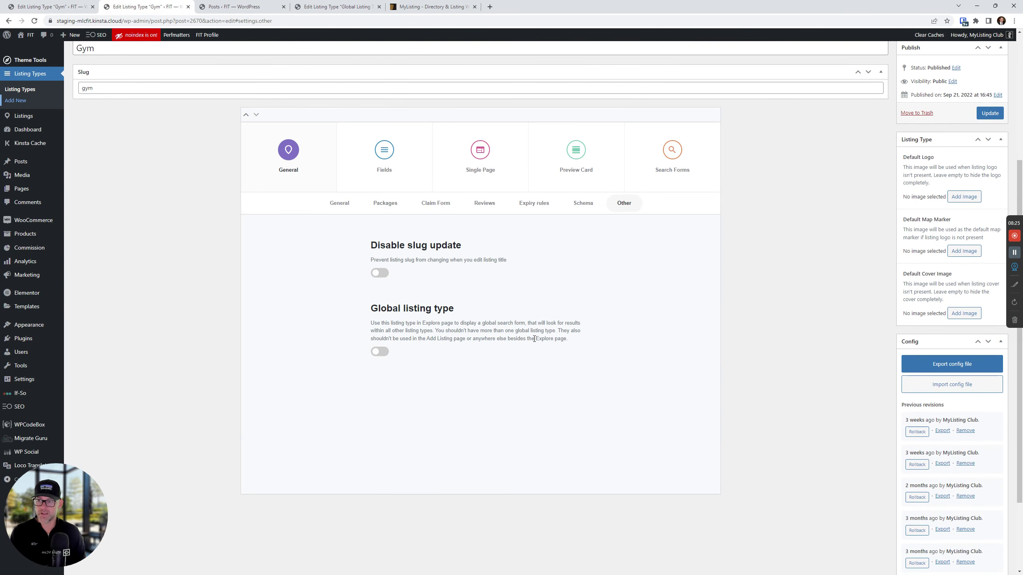
pyautogui.click(380, 352)
pyautogui.click(380, 352)
pyautogui.click(57, 3)
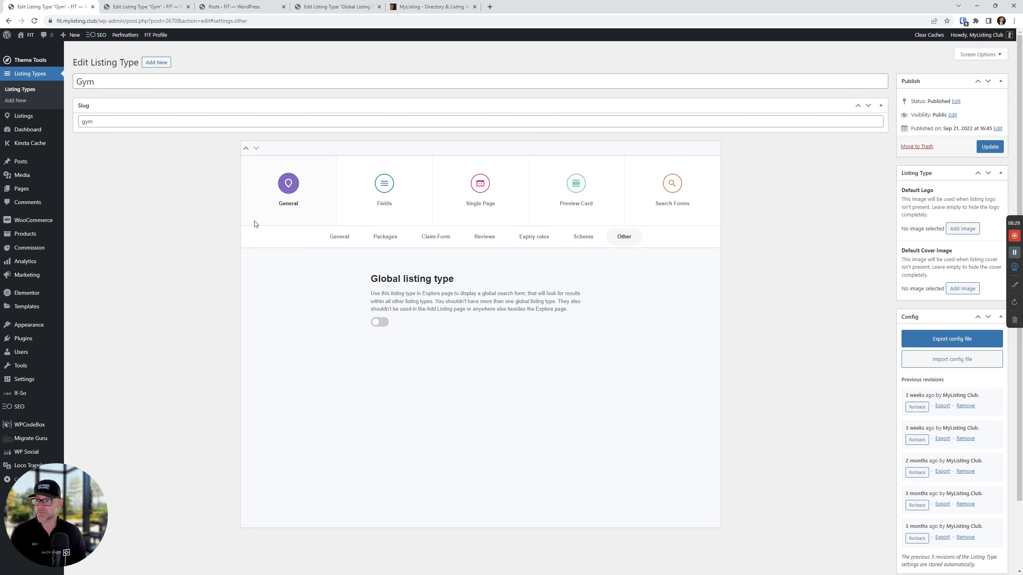
pyautogui.click(385, 322)
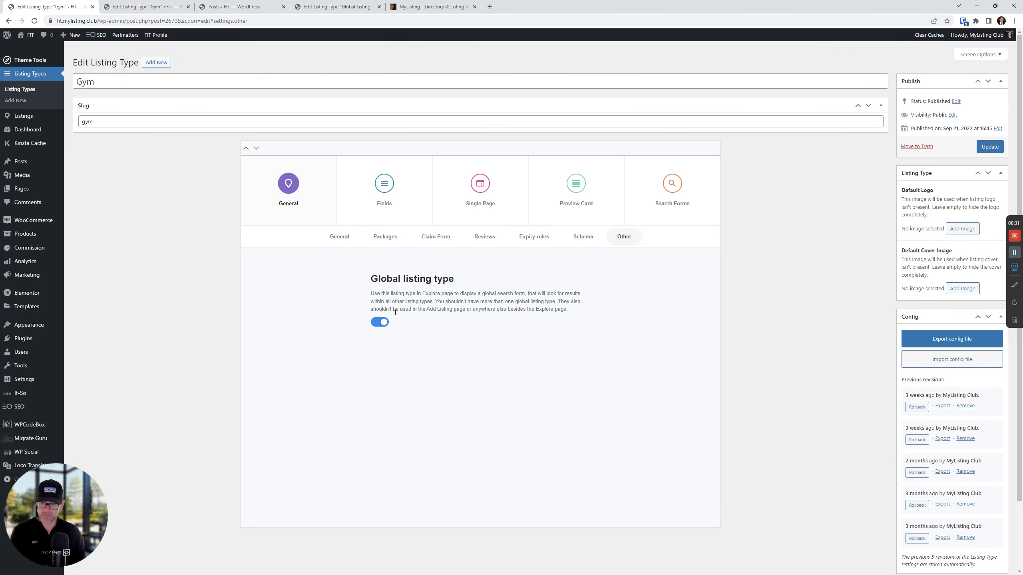
pyautogui.click(377, 323)
# - Review the staging Global Listing Type's Other settings, temporarily enabling Advanced settings to check the selectable listing types, and leave Advanced settings disabled
pyautogui.click(328, 6)
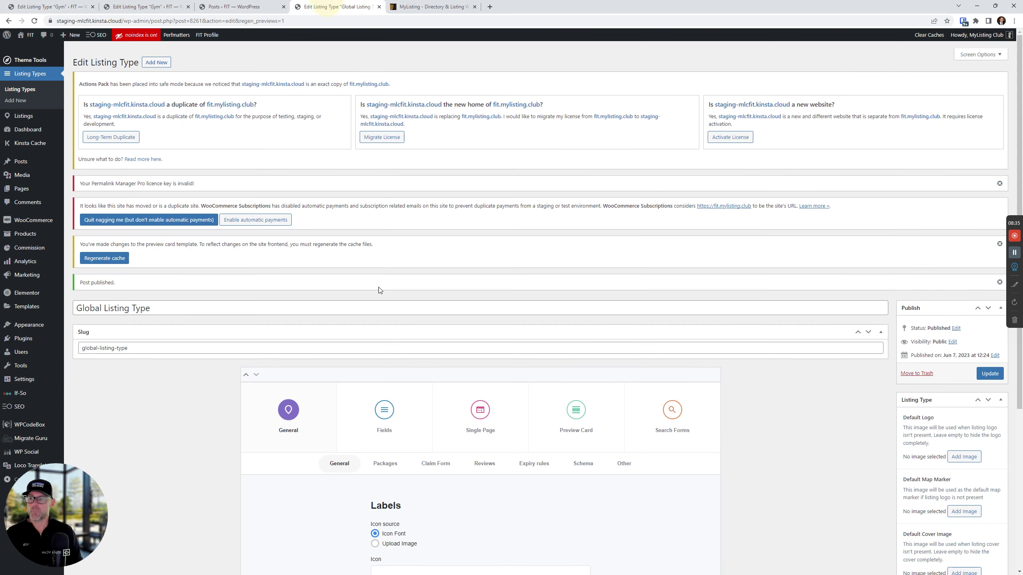
pyautogui.scroll(-5, 208, 322)
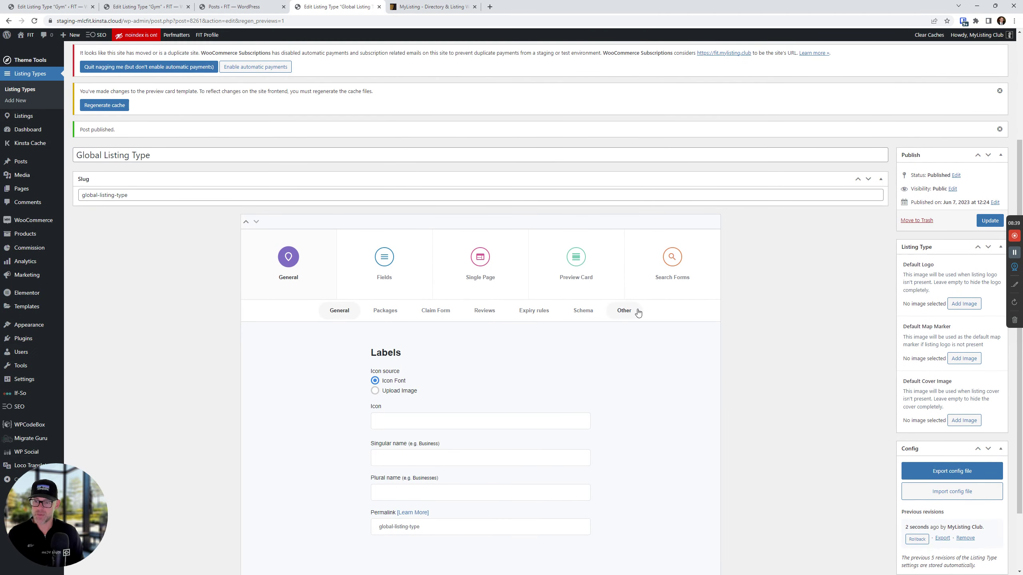
pyautogui.click(623, 309)
pyautogui.scroll(-2, 455, 467)
pyautogui.click(379, 449)
pyautogui.scroll(-1, 440, 454)
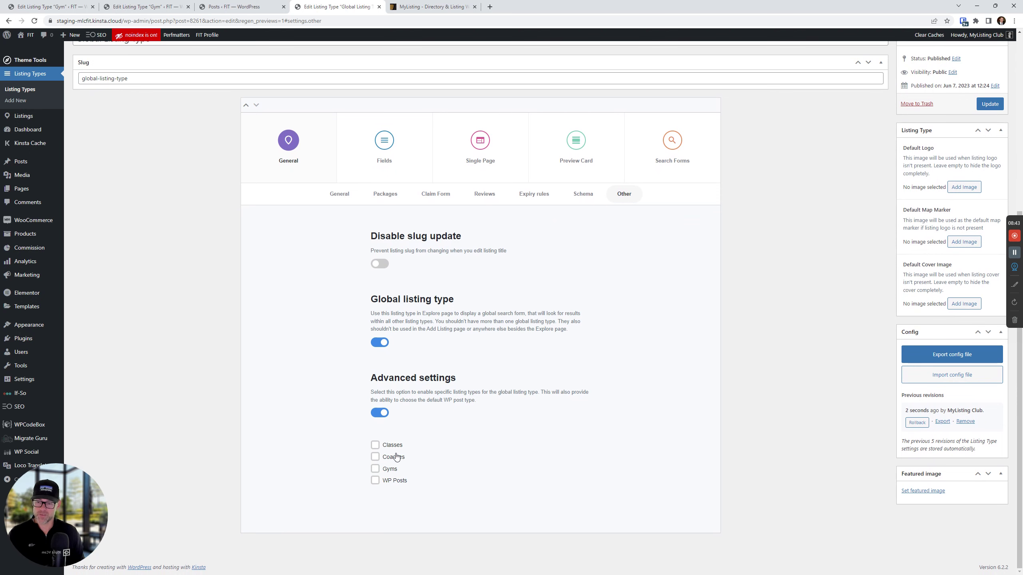
pyautogui.click(388, 412)
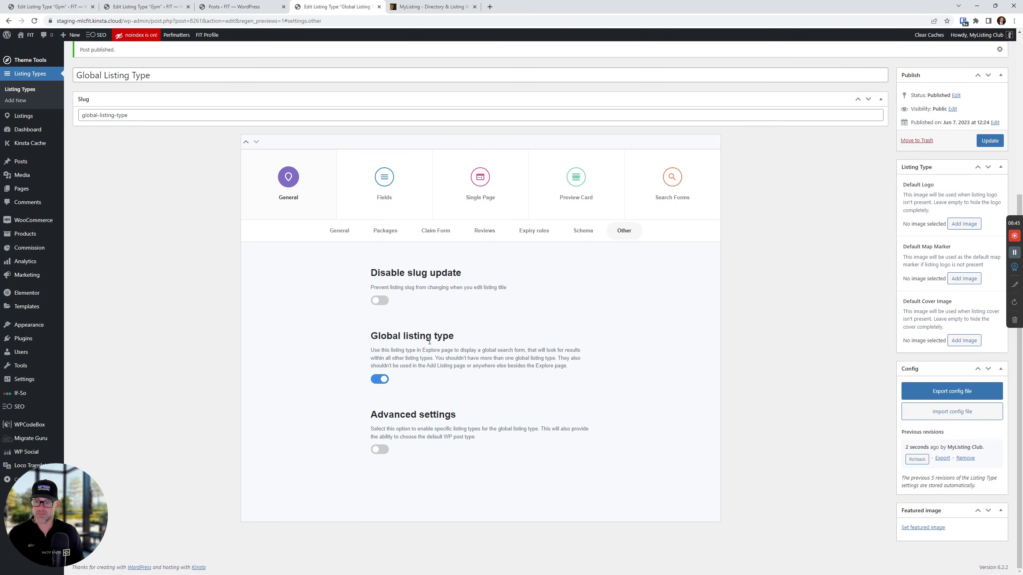
# - Open the staging site's new-page editor in a separate browser tab placed directly after the Global Listing Type tab
pyautogui.click(236, 3)
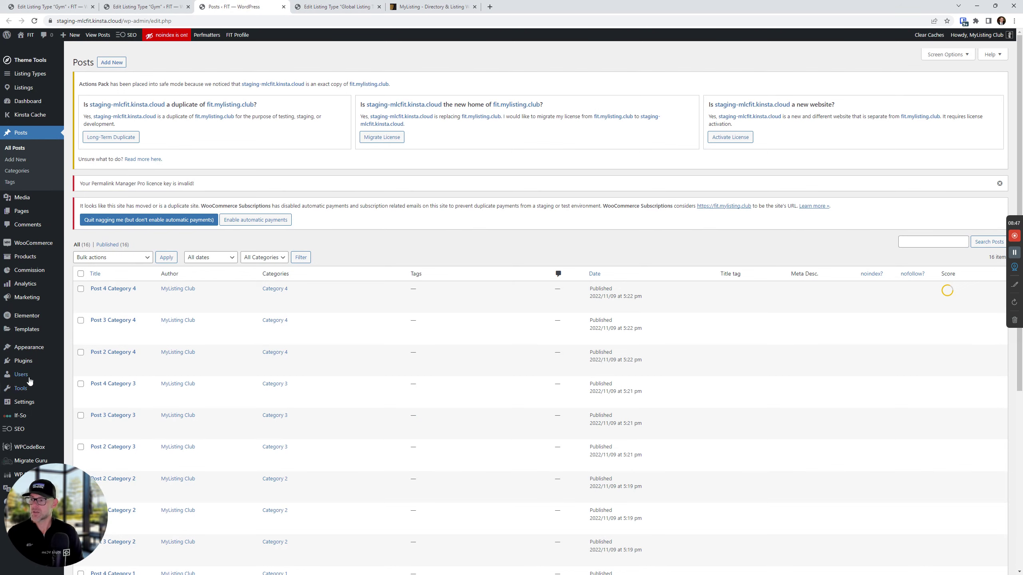
pyautogui.moveTo(16, 213)
pyautogui.rightClick(89, 211)
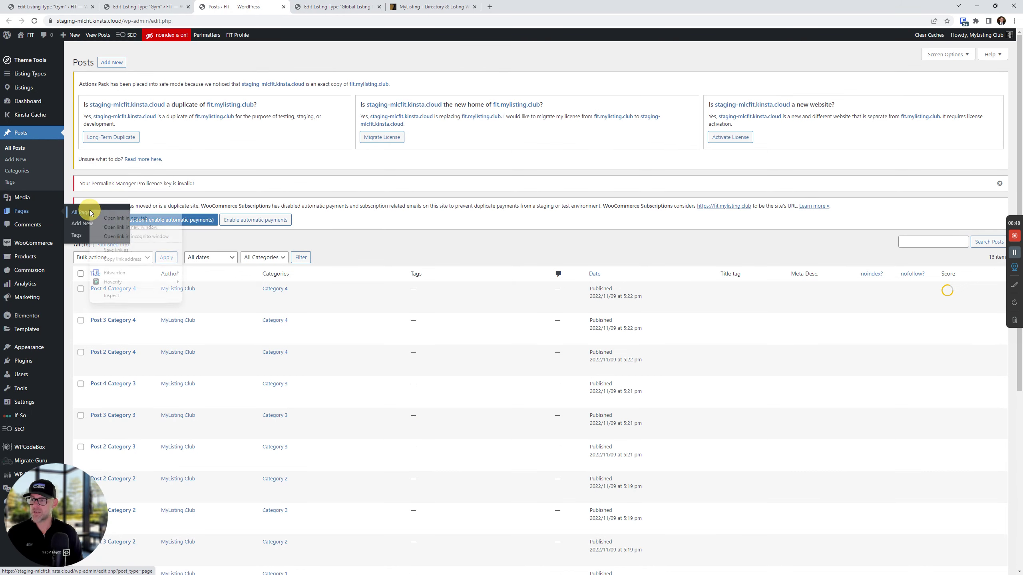
pyautogui.click(125, 218)
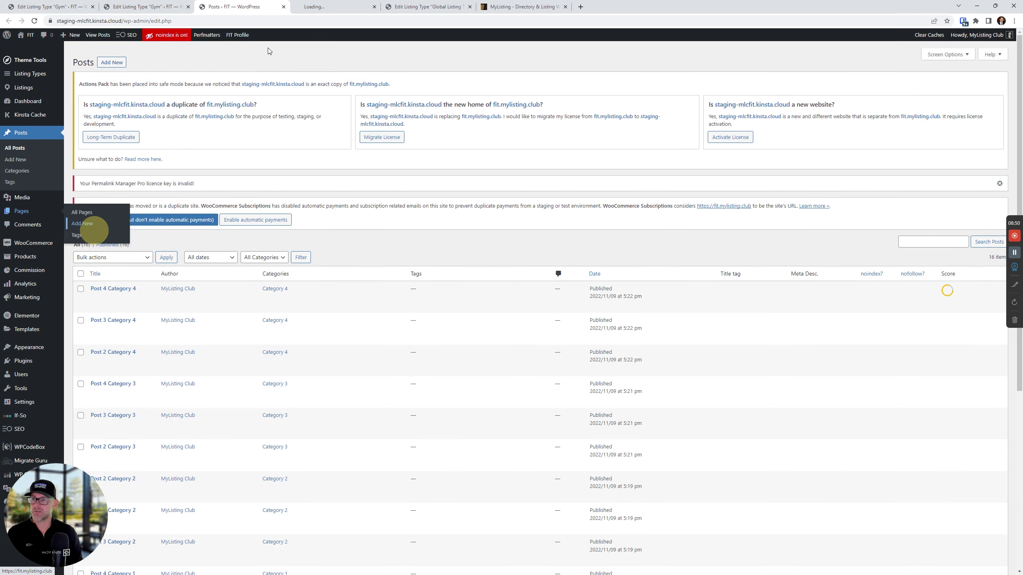
pyautogui.click(327, 4)
pyautogui.moveTo(327, 4); pyautogui.dragTo(427, 7)
# - Title the new page "Explore GLT" and open it for editing with Elementor, leaving the WordPress editor
pyautogui.write('Explore GLT')
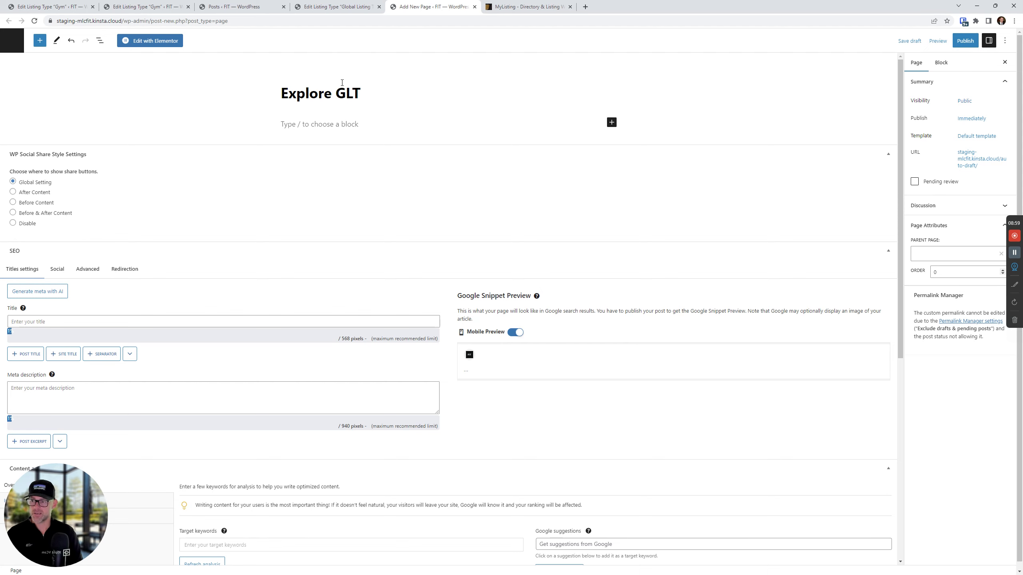
pyautogui.click(151, 42)
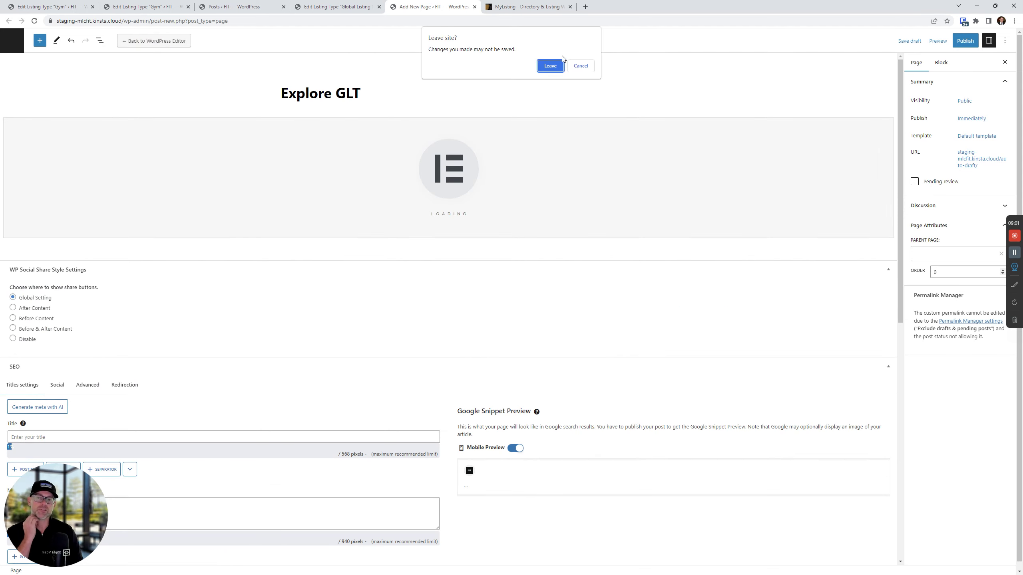
pyautogui.click(554, 64)
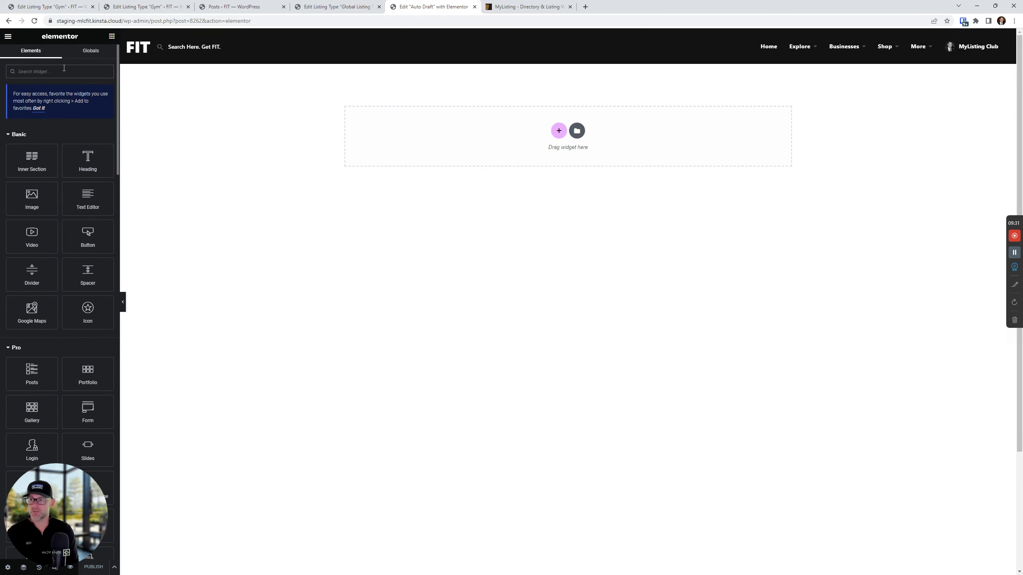
# - Add the 27 > Explore Listings widget to the empty page and assign it one listing type item, Global Listing Type
pyautogui.write('explore')
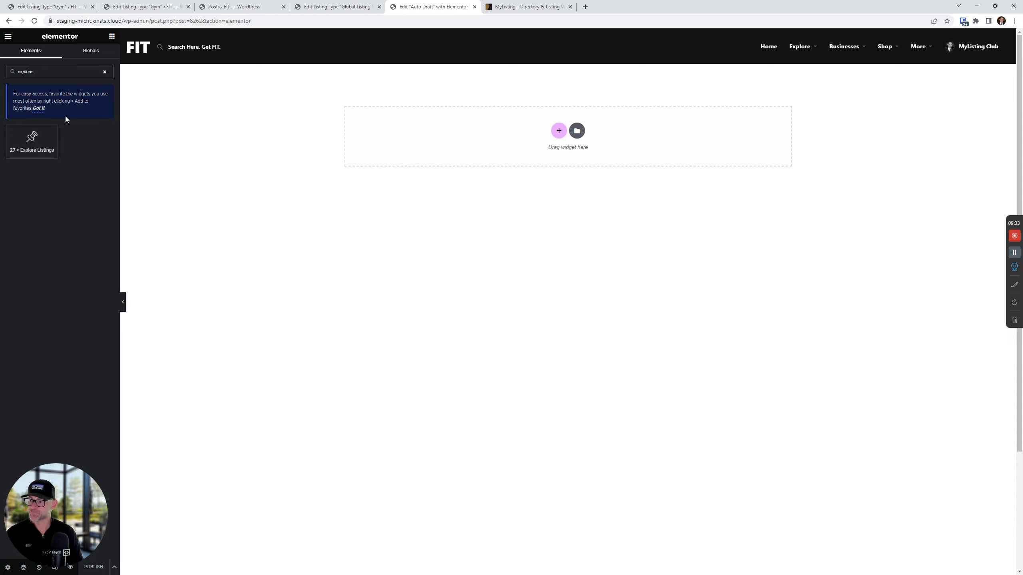
pyautogui.moveTo(33, 139); pyautogui.dragTo(378, 144)
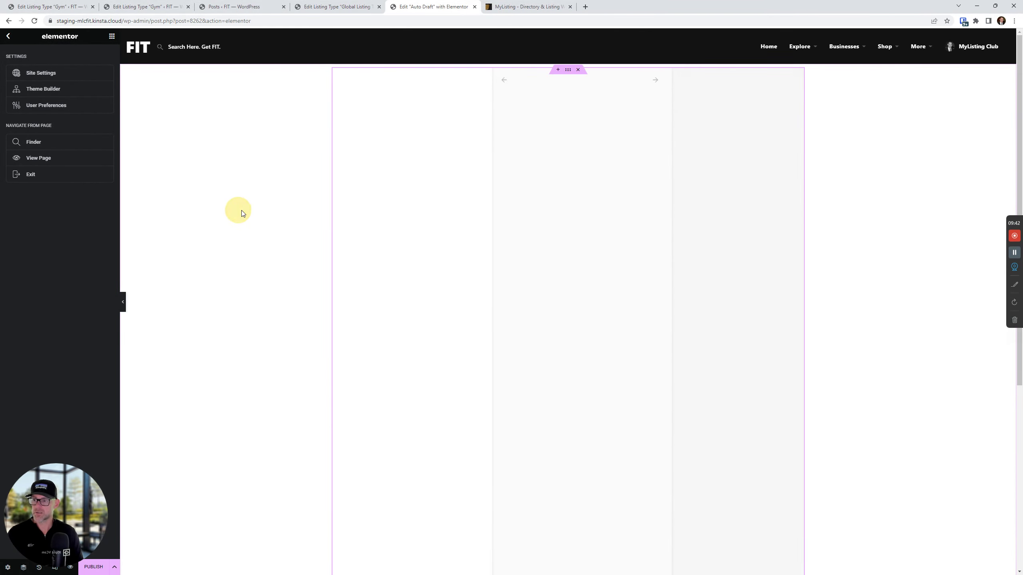
pyautogui.click(372, 210)
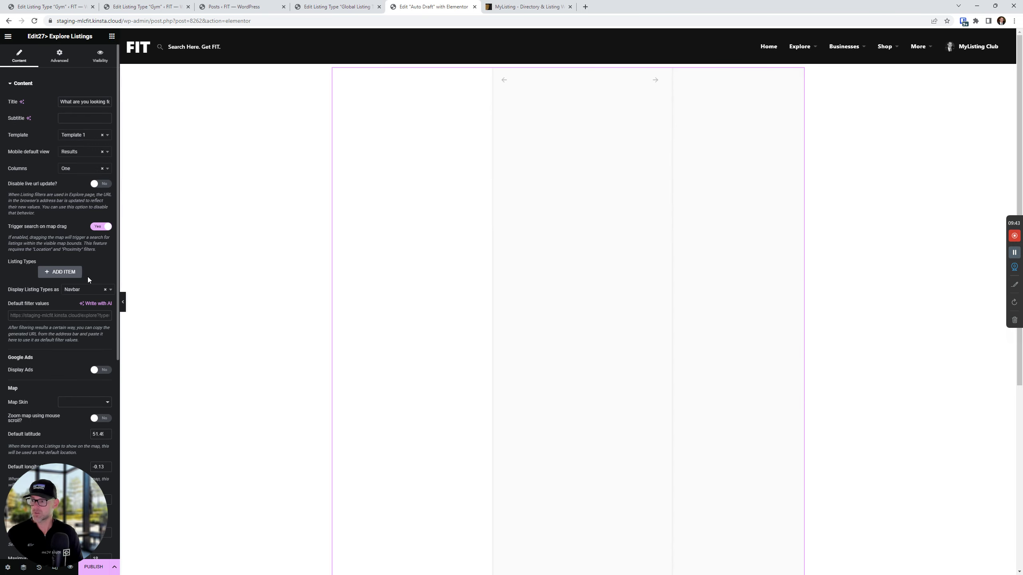
pyautogui.click(70, 273)
pyautogui.click(40, 305)
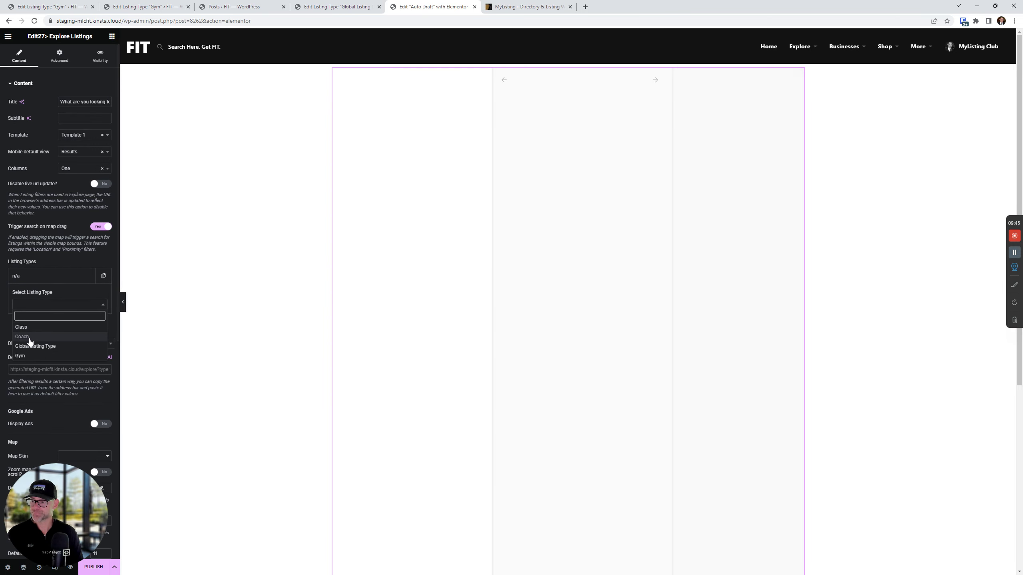
pyautogui.click(31, 345)
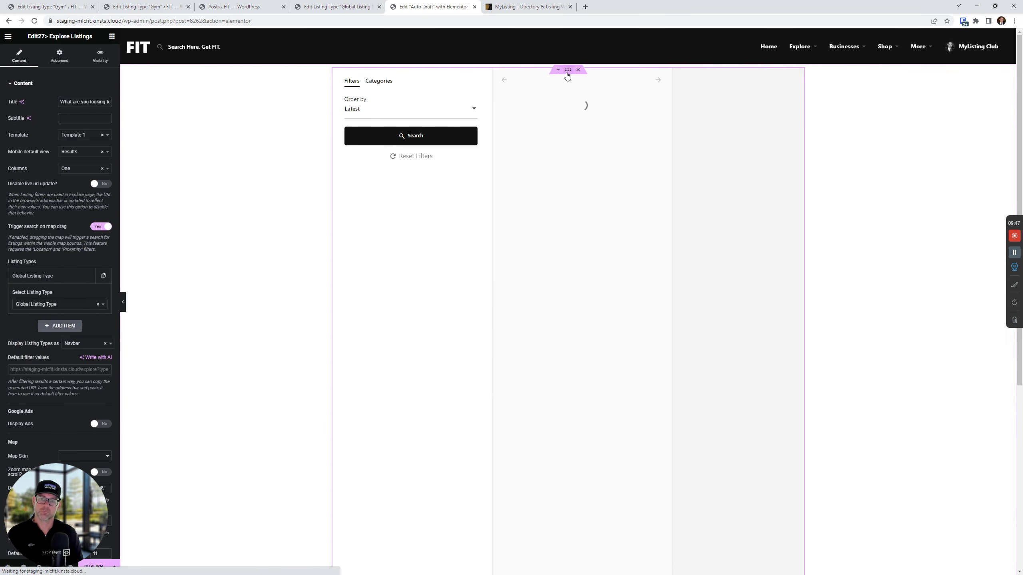
# - Set the Explore section's content width to Full Width and its columns gap to No Gap
pyautogui.click(567, 72)
pyautogui.click(68, 103)
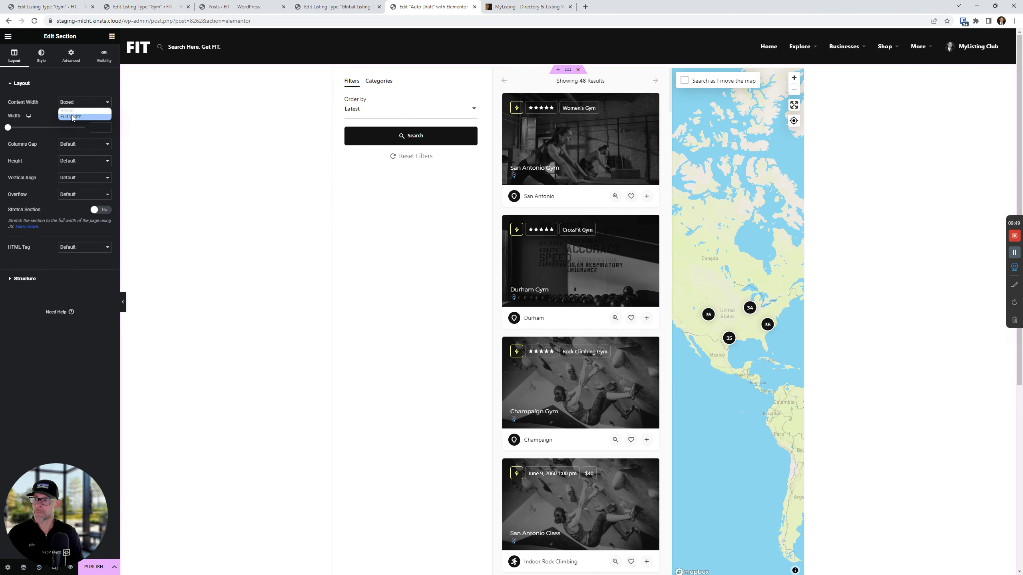
pyautogui.click(71, 117)
pyautogui.click(80, 121)
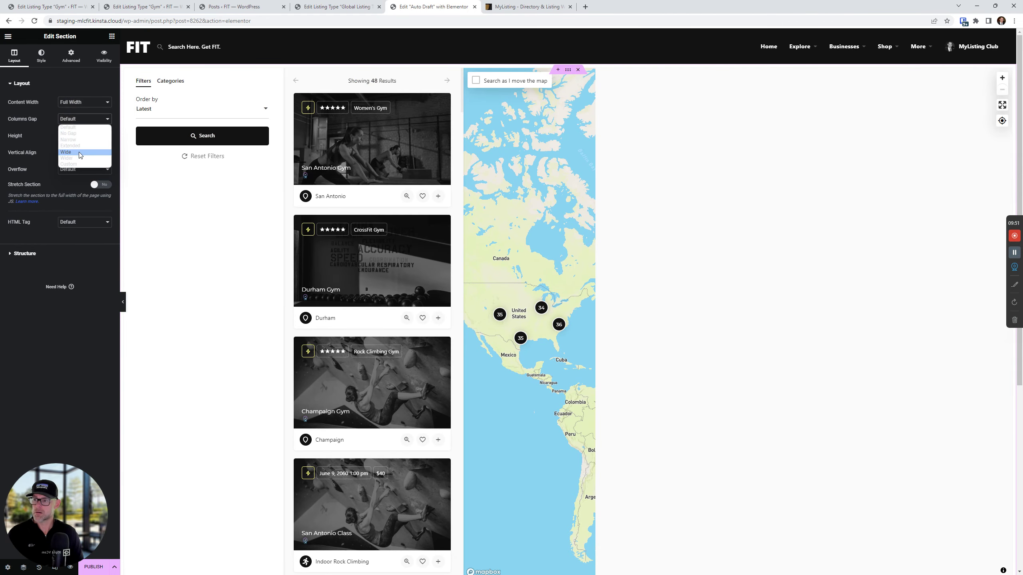
pyautogui.click(79, 133)
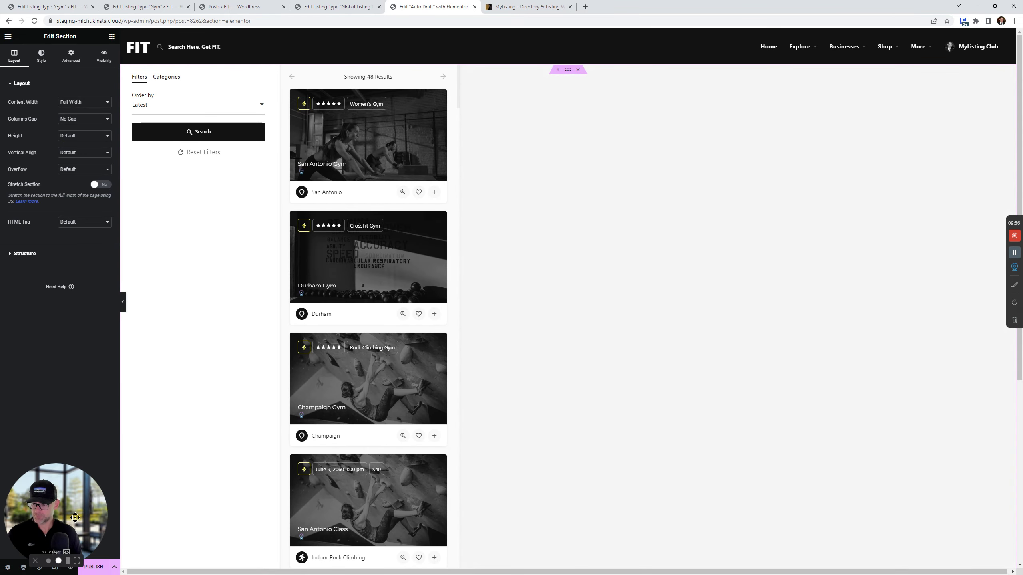
# - Save the Explore page as a draft without publishing it
pyautogui.moveTo(74, 517); pyautogui.dragTo(74, 500)
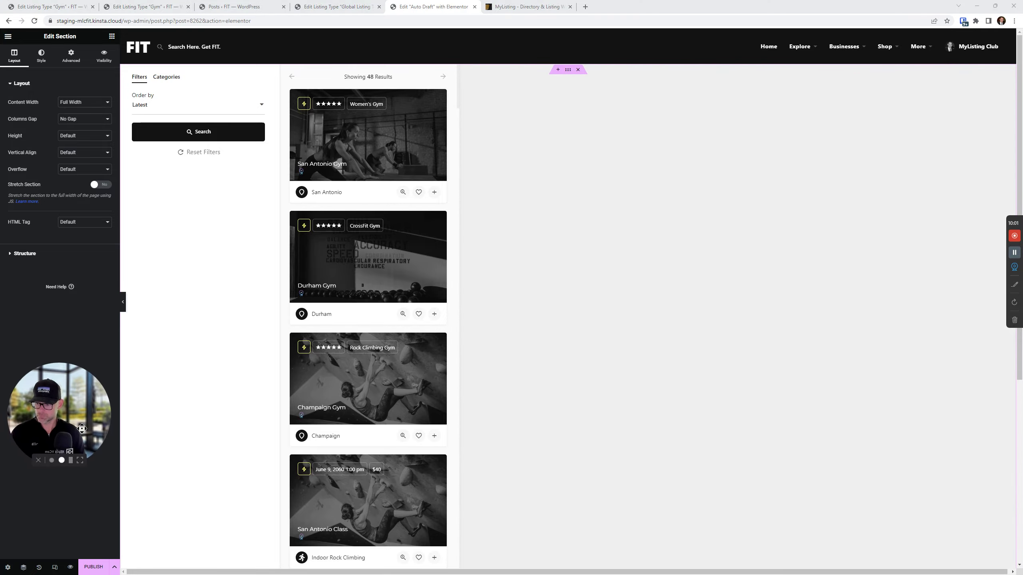
pyautogui.moveTo(65, 495); pyautogui.dragTo(69, 407)
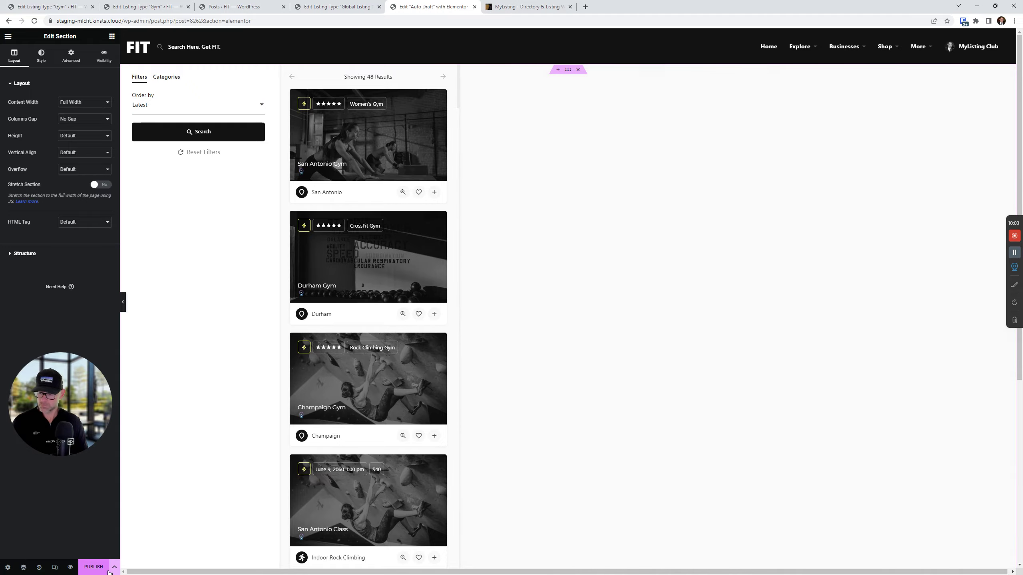
pyautogui.click(115, 567)
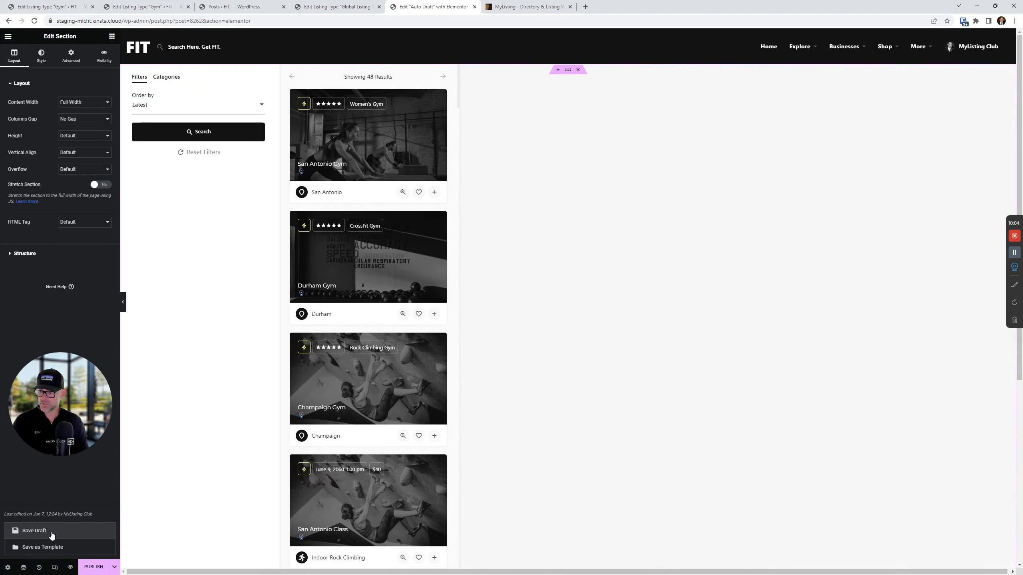
pyautogui.click(48, 531)
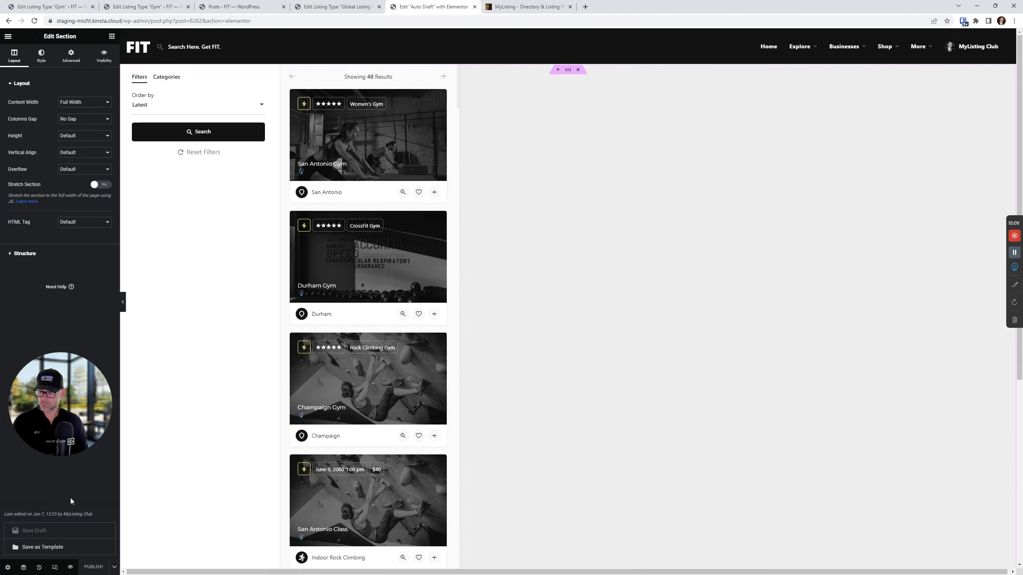
pyautogui.click(69, 480)
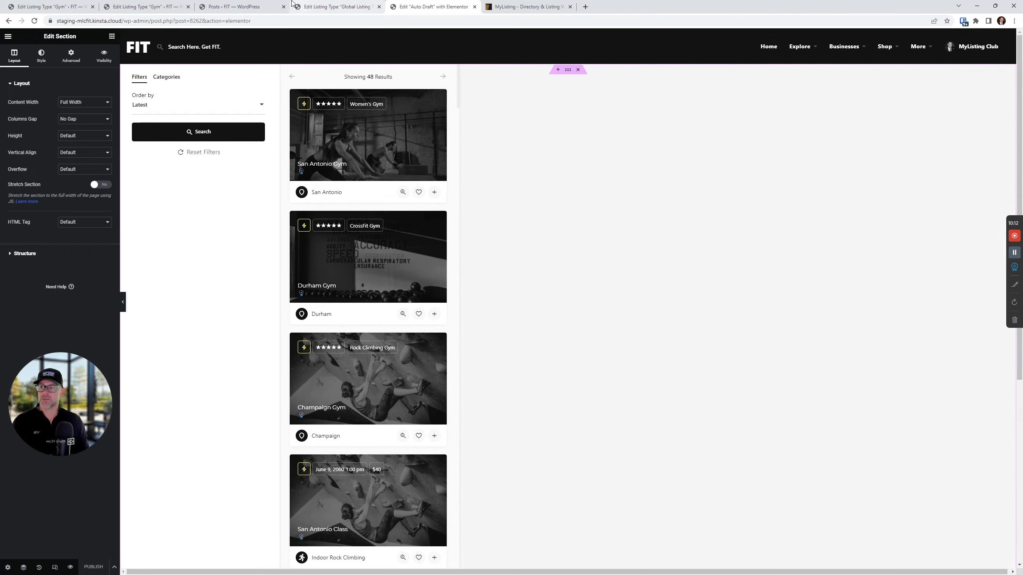
# - Open the staging site's Pages list in a new browser tab from the Global Listing Type screen, and place it before the Posts tab
pyautogui.click(296, 7)
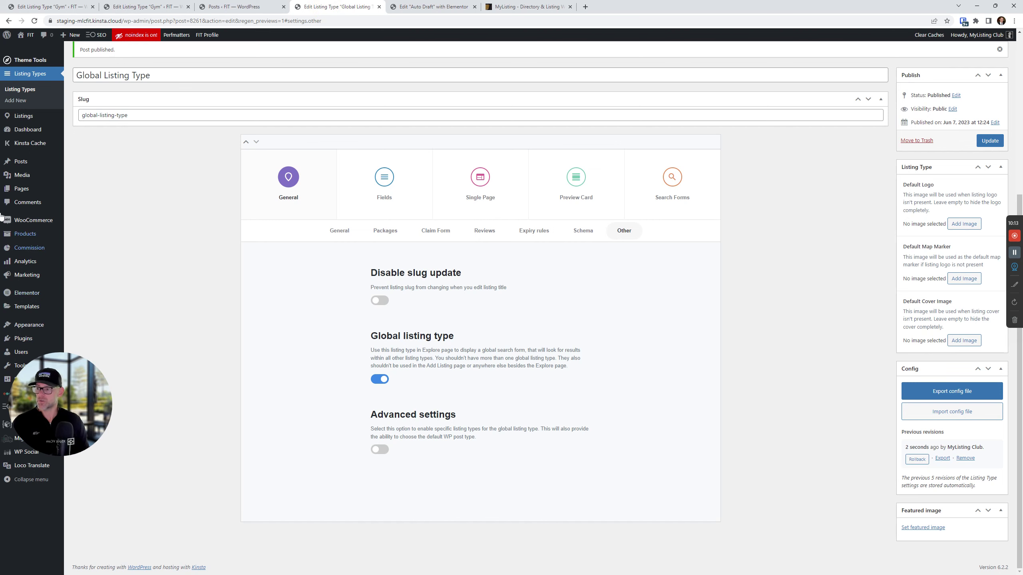
pyautogui.rightClick(21, 188)
pyautogui.click(56, 200)
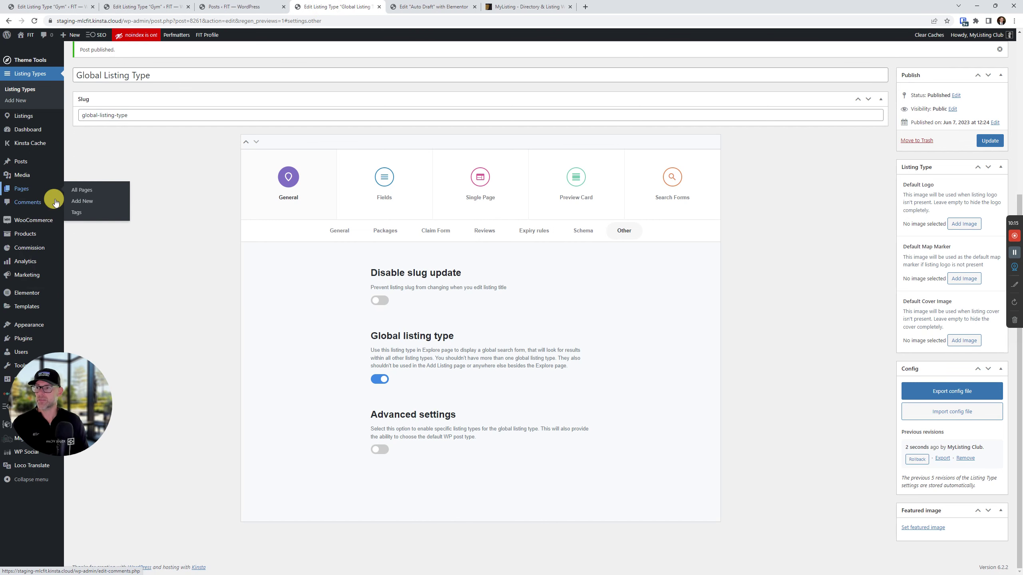
pyautogui.moveTo(440, 5); pyautogui.dragTo(283, 4)
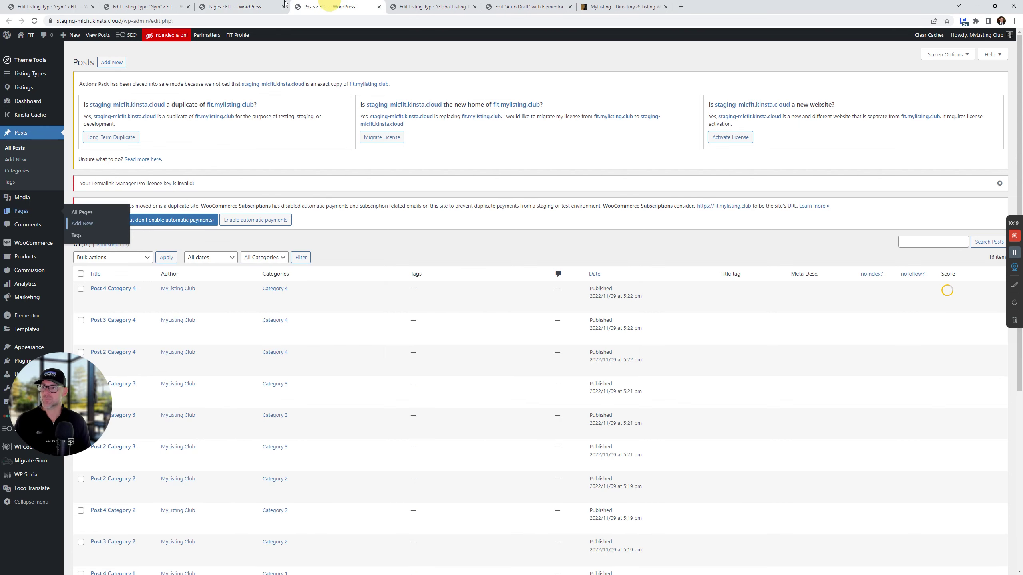
# - Look for the newly saved Explore draft in the Pages list, reloading the list and sorting it by date with the newest first
pyautogui.scroll(-6, 234, 268)
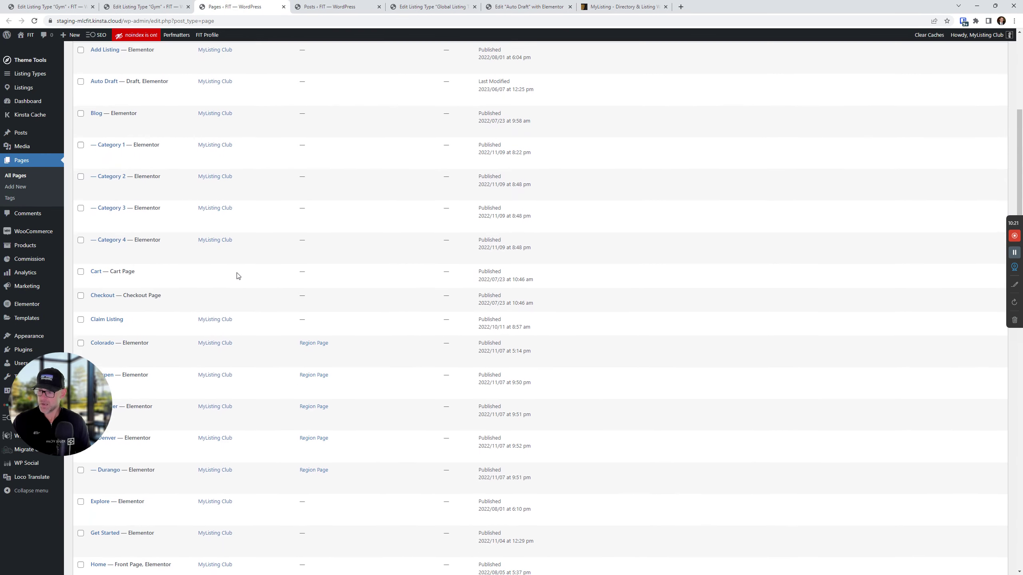
pyautogui.scroll(-5, 237, 277)
pyautogui.scroll(-5, 241, 278)
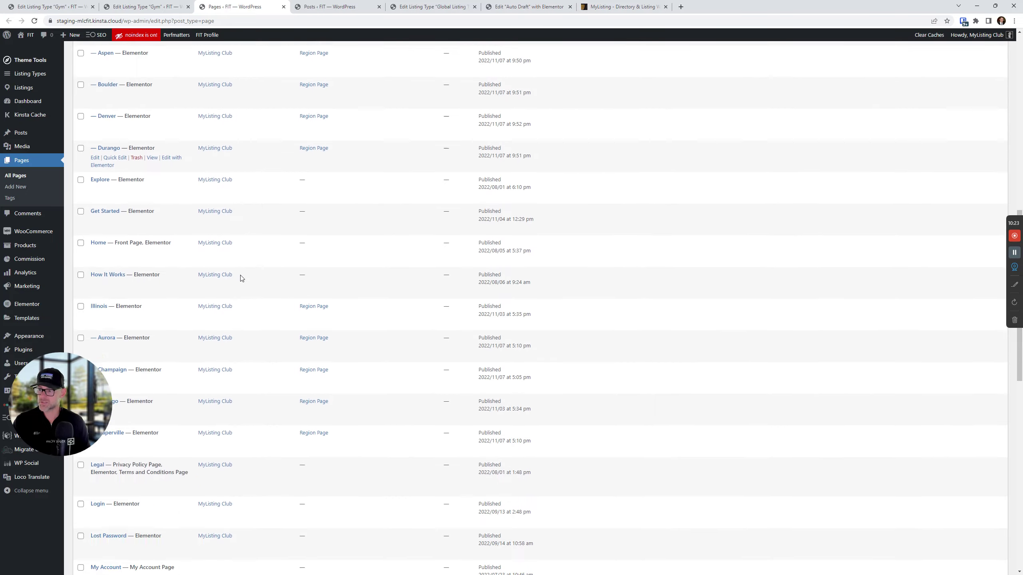
pyautogui.scroll(12, 240, 278)
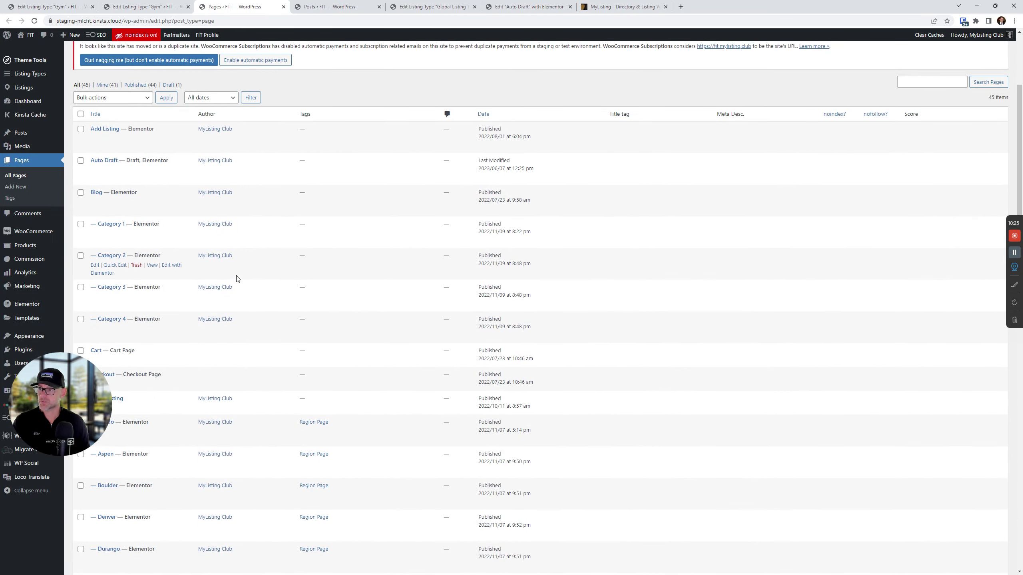
pyautogui.click(35, 21)
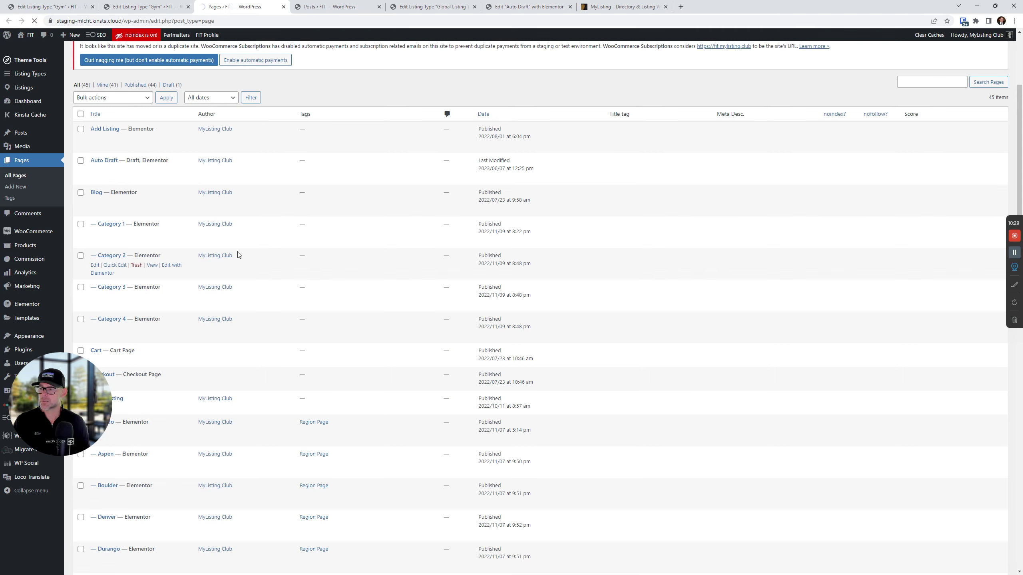
pyautogui.click(481, 116)
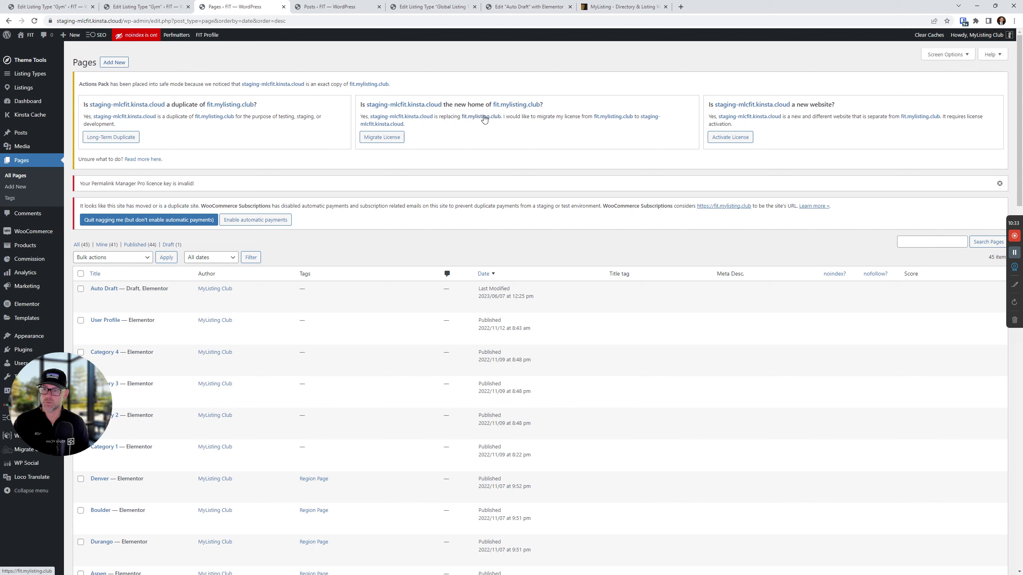
pyautogui.scroll(-2, 351, 308)
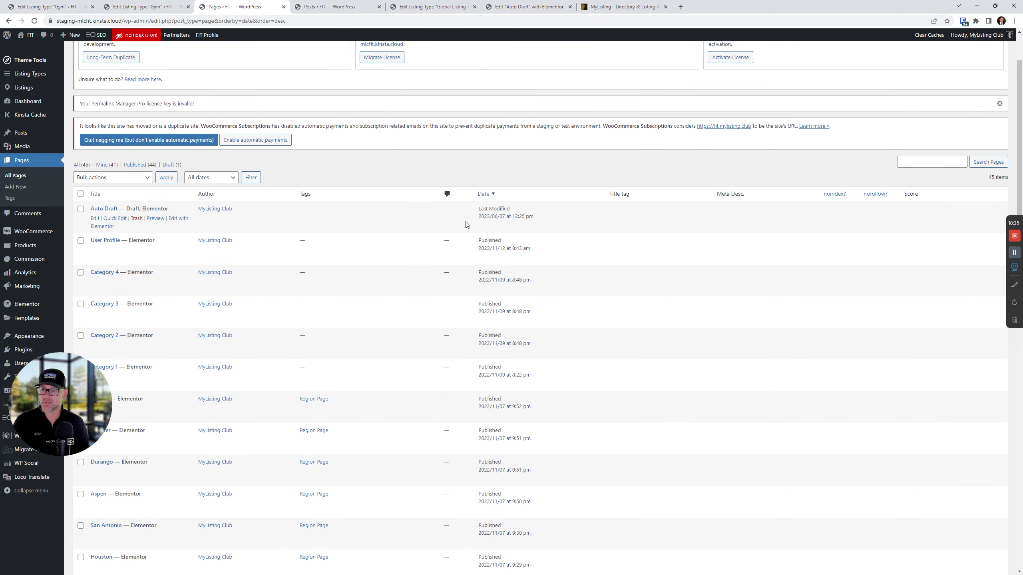
# - Publish the Auto Draft page by changing its status to Published in its quick-edit settings and updating it
pyautogui.click(114, 218)
pyautogui.click(600, 330)
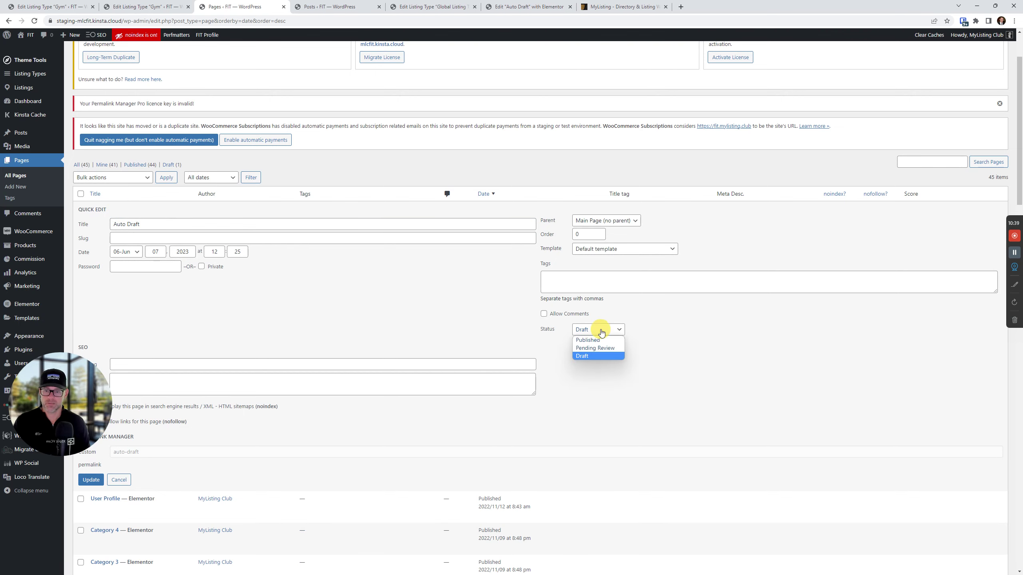
pyautogui.click(595, 340)
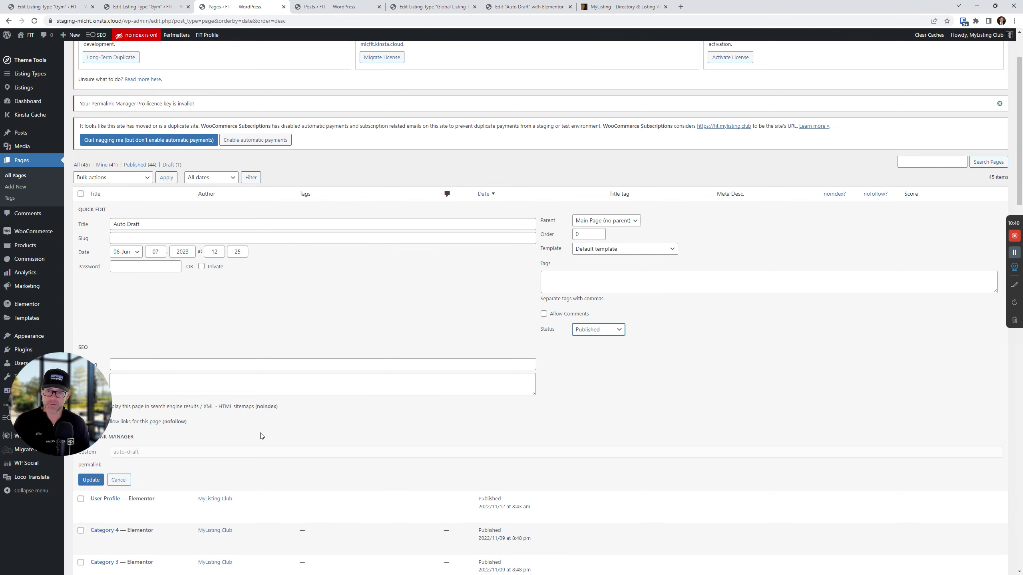
pyautogui.click(97, 481)
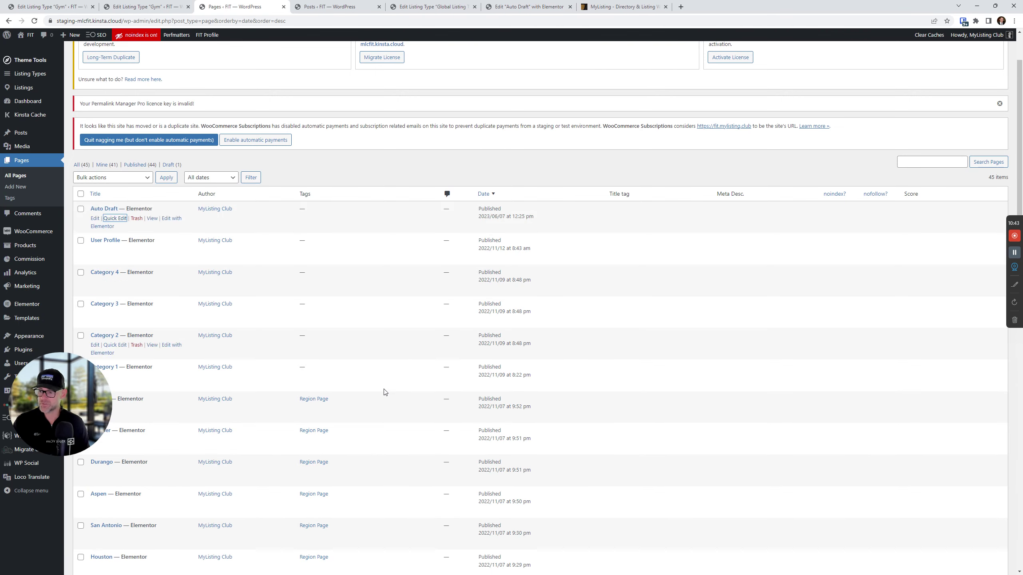
# - Open the published Auto Draft page in a new browser tab and place that tab after the Elementor editor's tab
pyautogui.rightClick(149, 218)
pyautogui.click(171, 224)
pyautogui.moveTo(318, 6); pyautogui.dragTo(616, 7)
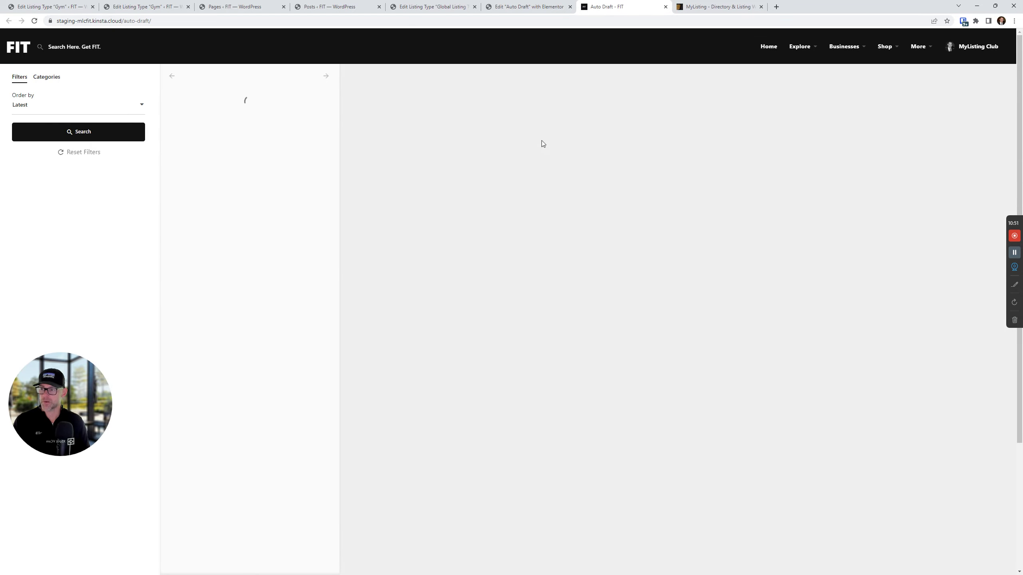
# - Reload the Auto Draft page's Elementor editor and examine the mixed listing results and map on the published page
pyautogui.click(527, 6)
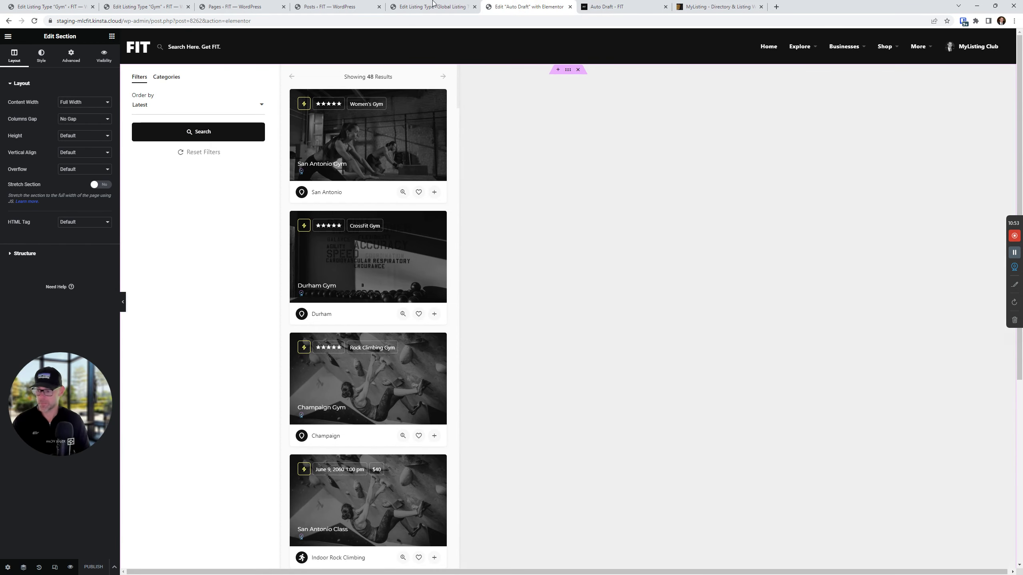
pyautogui.press('F5')
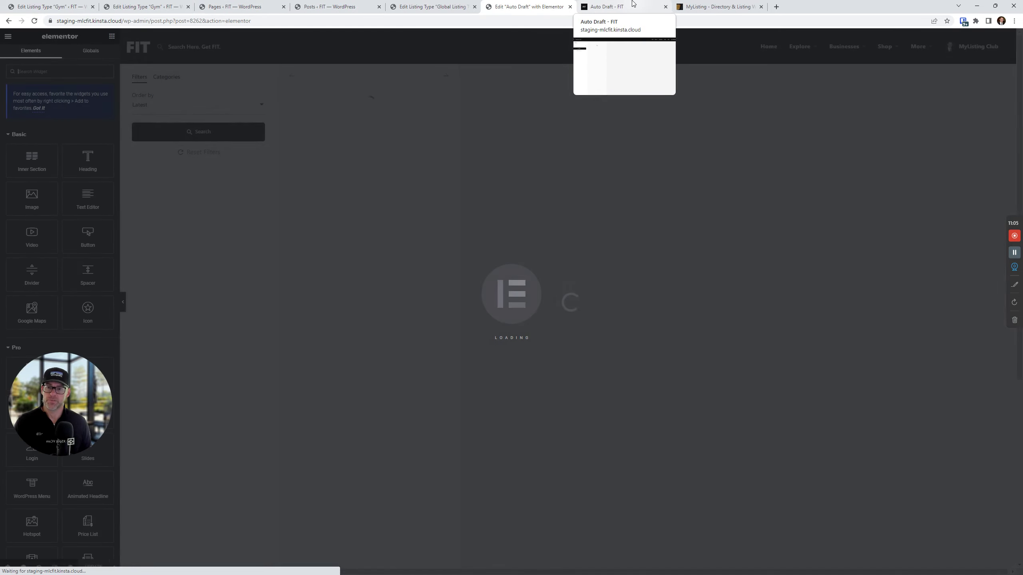
pyautogui.click(606, 6)
pyautogui.click(534, 7)
pyautogui.click(603, 7)
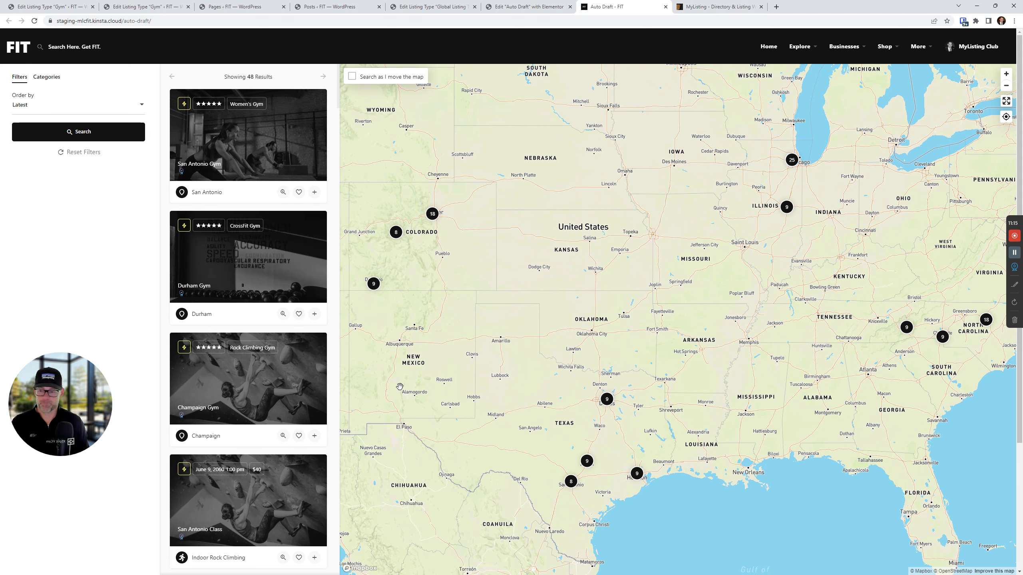
pyautogui.scroll(-2, 244, 463)
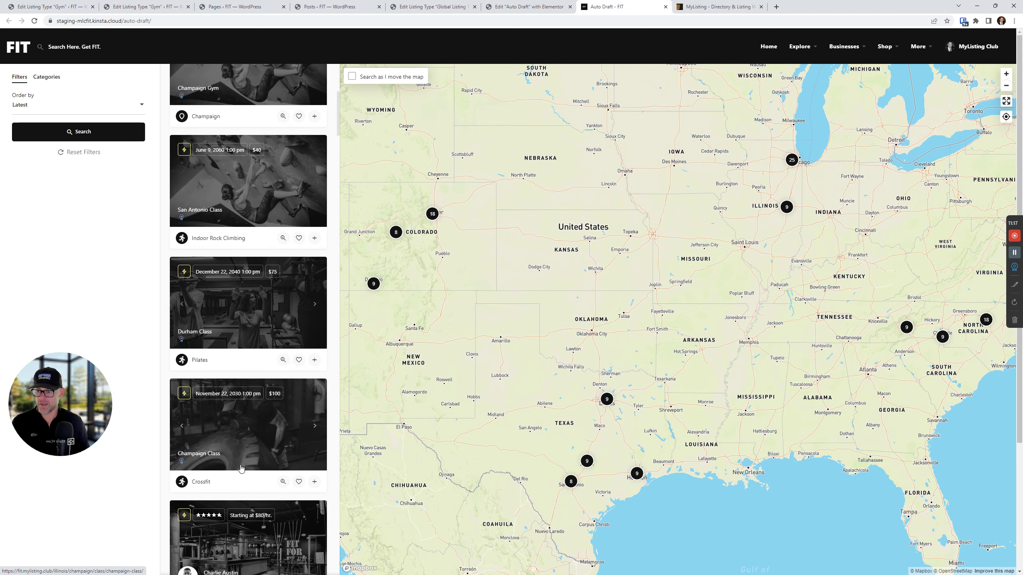
pyautogui.scroll(2, 240, 466)
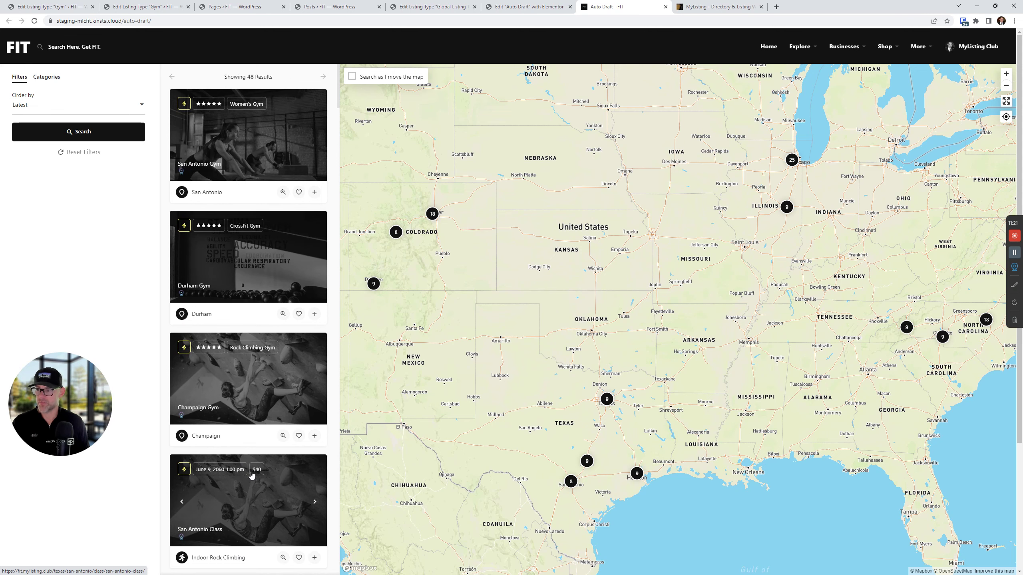
# - Add a General Search Box filter to the advanced search form of the Global Listing Type
pyautogui.click(528, 6)
pyautogui.click(432, 6)
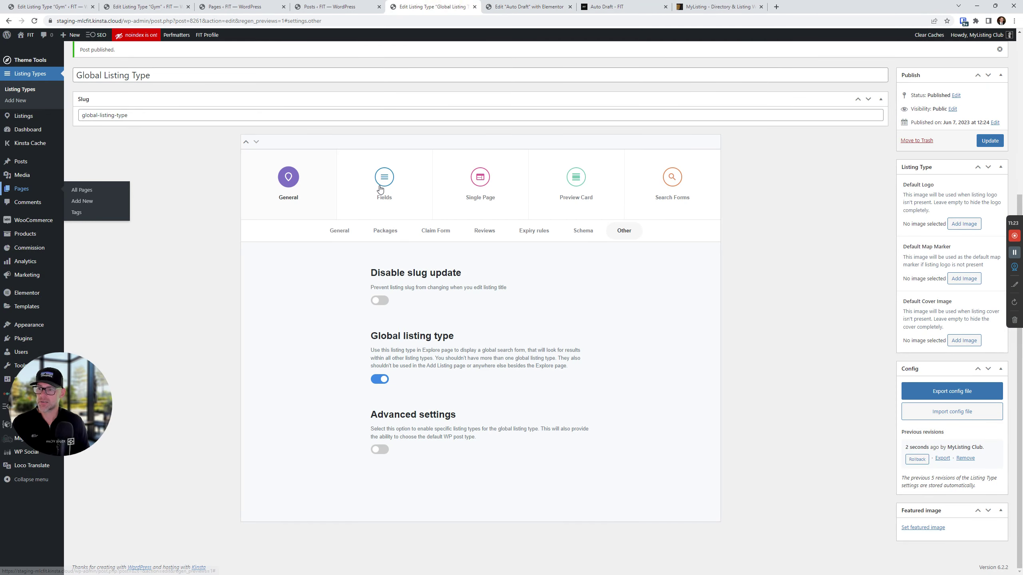
pyautogui.click(591, 184)
pyautogui.click(676, 182)
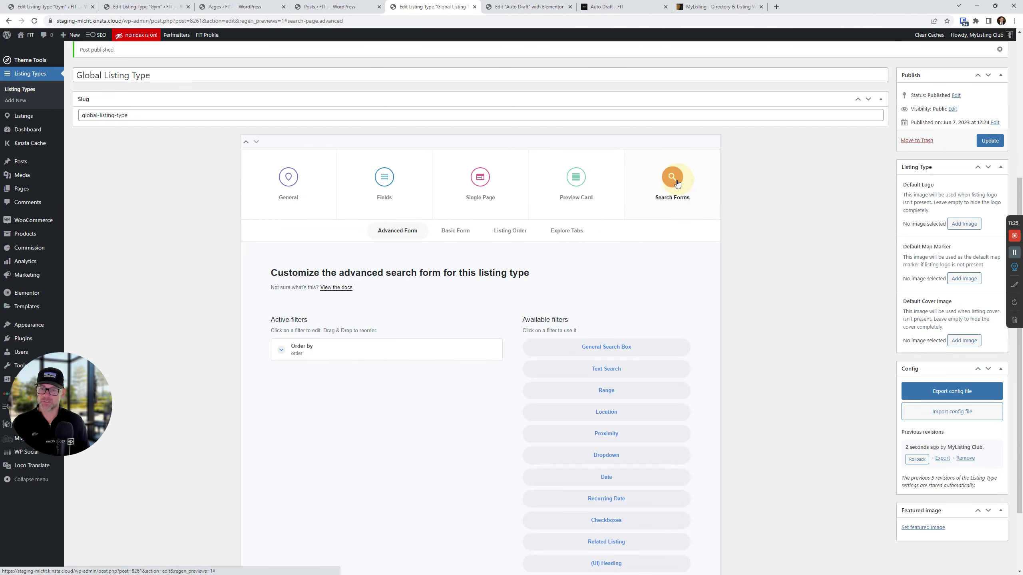
pyautogui.scroll(-2, 348, 444)
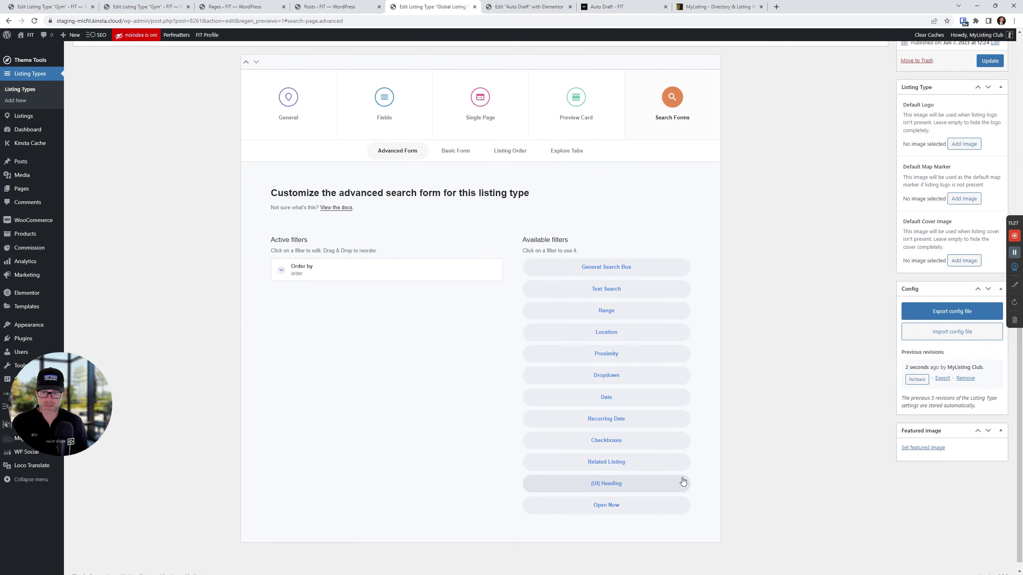
pyautogui.click(622, 270)
pyautogui.click(354, 308)
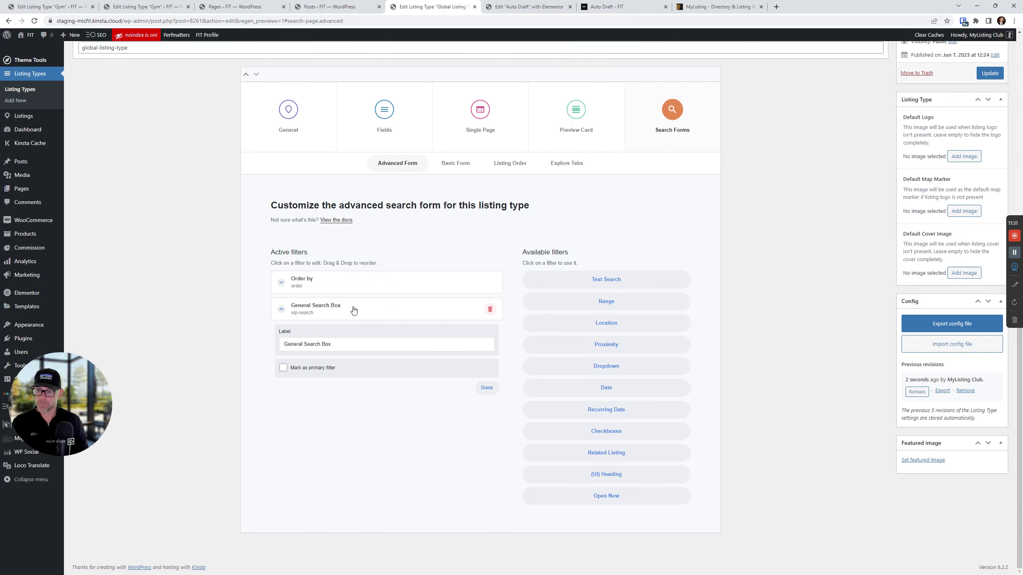
pyautogui.click(353, 308)
# - Place the General Search Box filter above Order by in the active filters and update the listing type
pyautogui.scroll(3, 548, 242)
pyautogui.scroll(1, 548, 242)
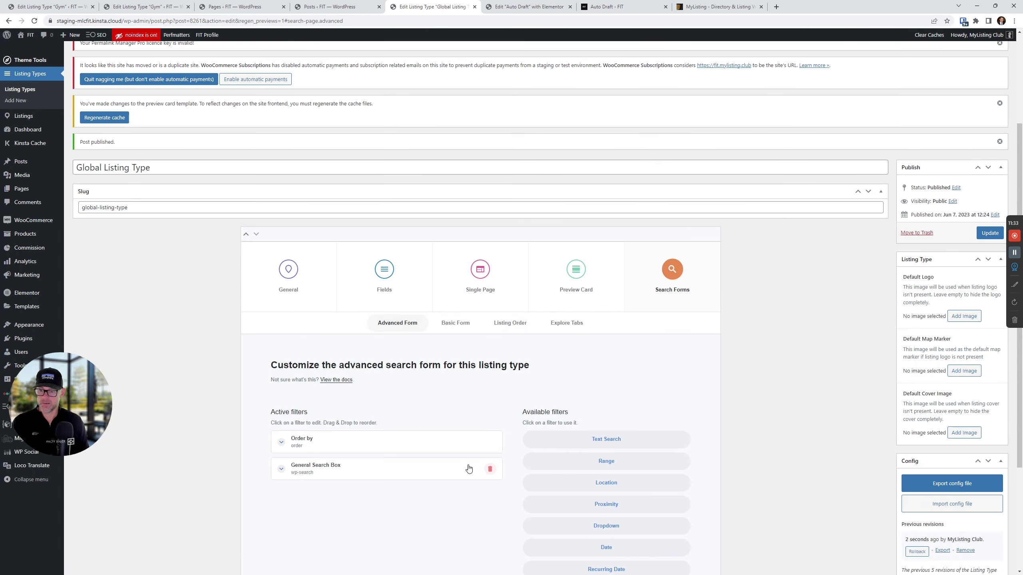
pyautogui.moveTo(383, 483); pyautogui.dragTo(380, 441)
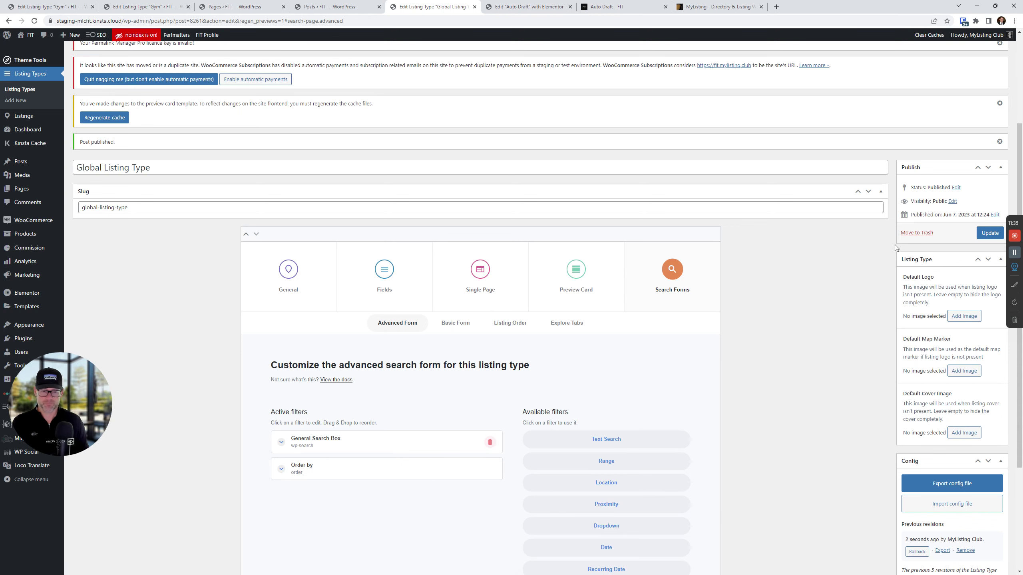
pyautogui.click(397, 445)
pyautogui.scroll(-2, 396, 435)
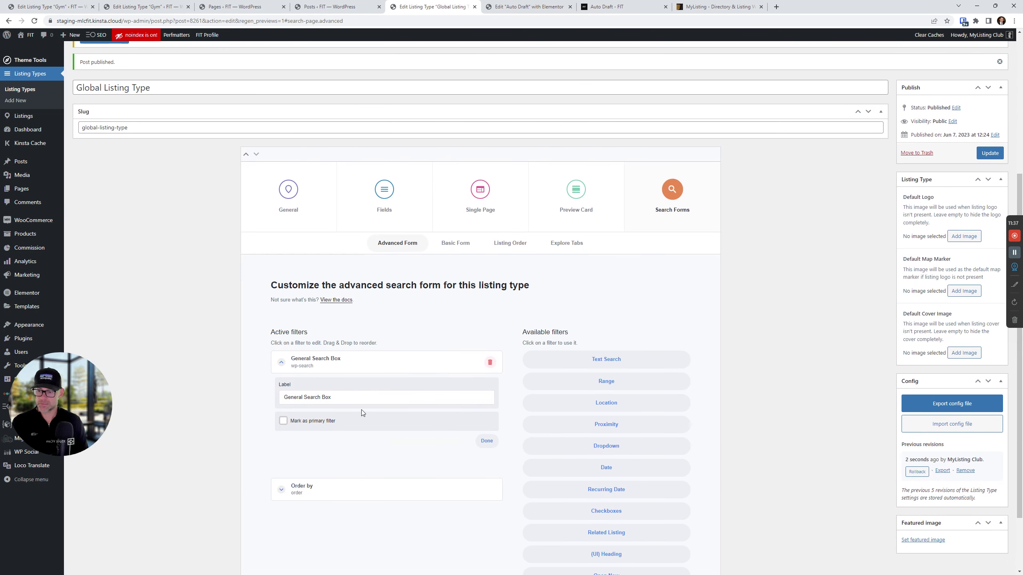
pyautogui.click(374, 374)
pyautogui.scroll(1, 812, 164)
# - Reload the published Auto Draft page and check the General Search Box among its filters
pyautogui.click(608, 6)
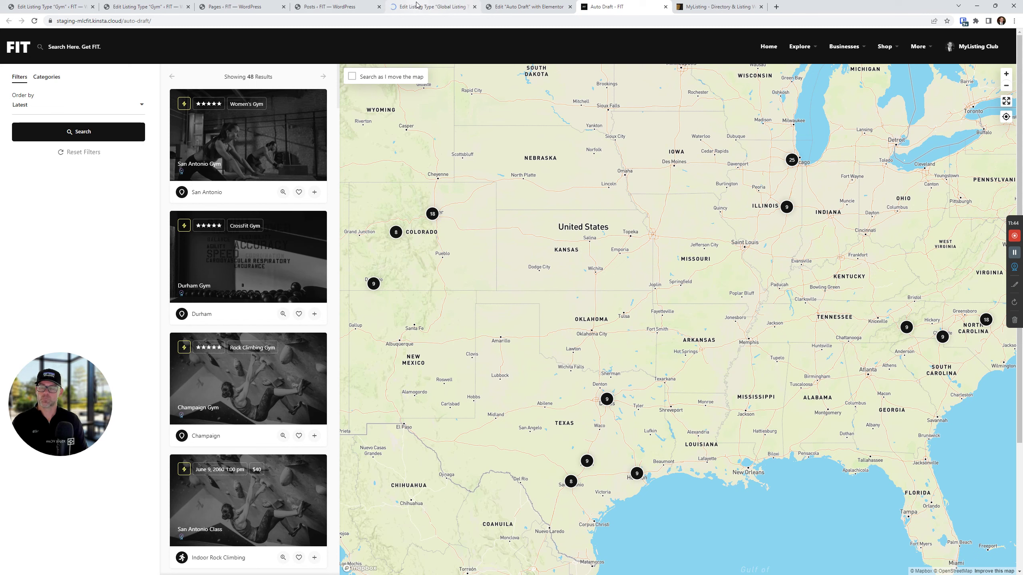
pyautogui.click(34, 22)
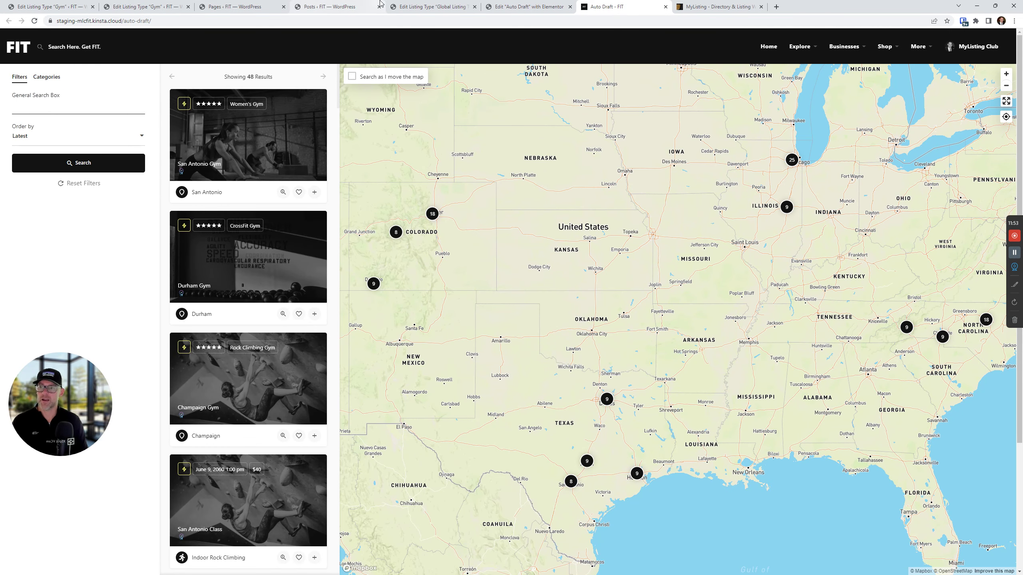
pyautogui.click(111, 279)
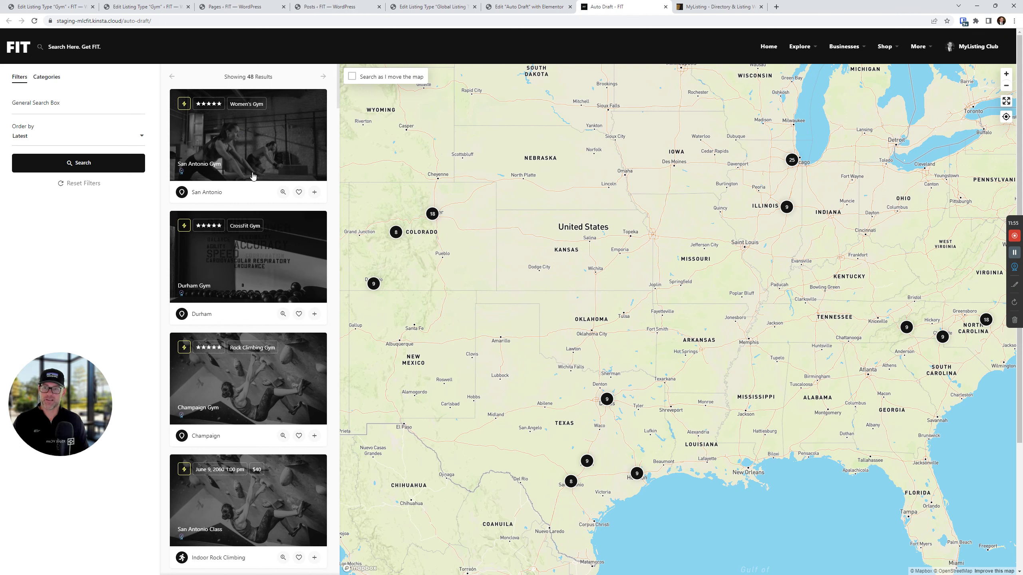
pyautogui.click(57, 103)
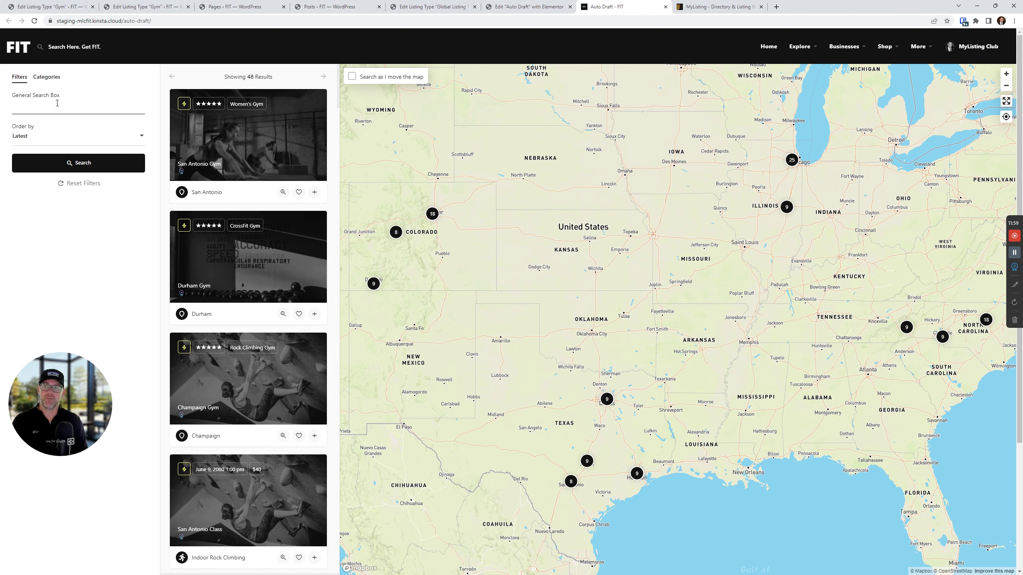
# - Open the post "Post 4 Category 4" for editing in a new browser tab from the Posts list
pyautogui.click(354, 5)
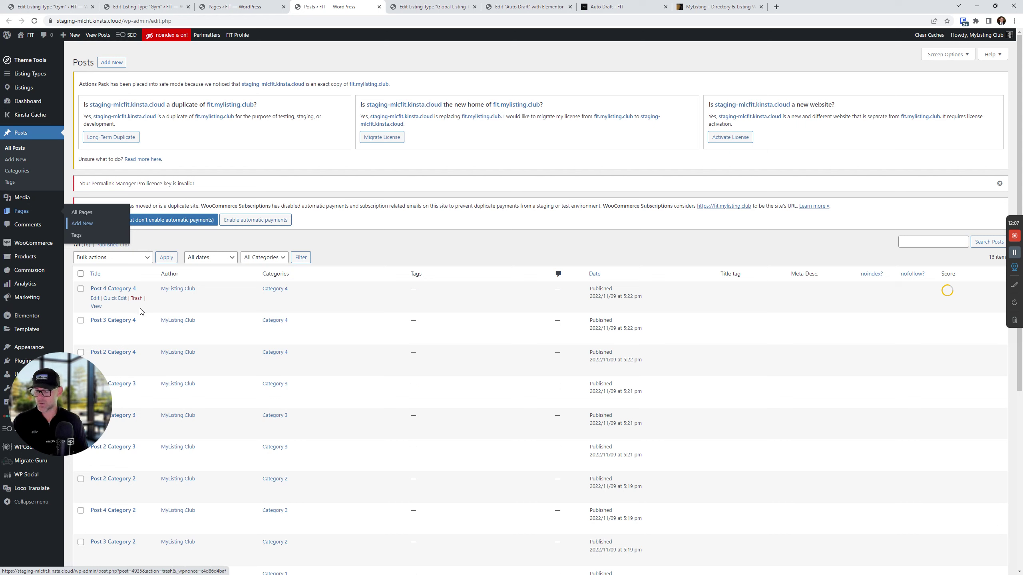
pyautogui.rightClick(97, 301)
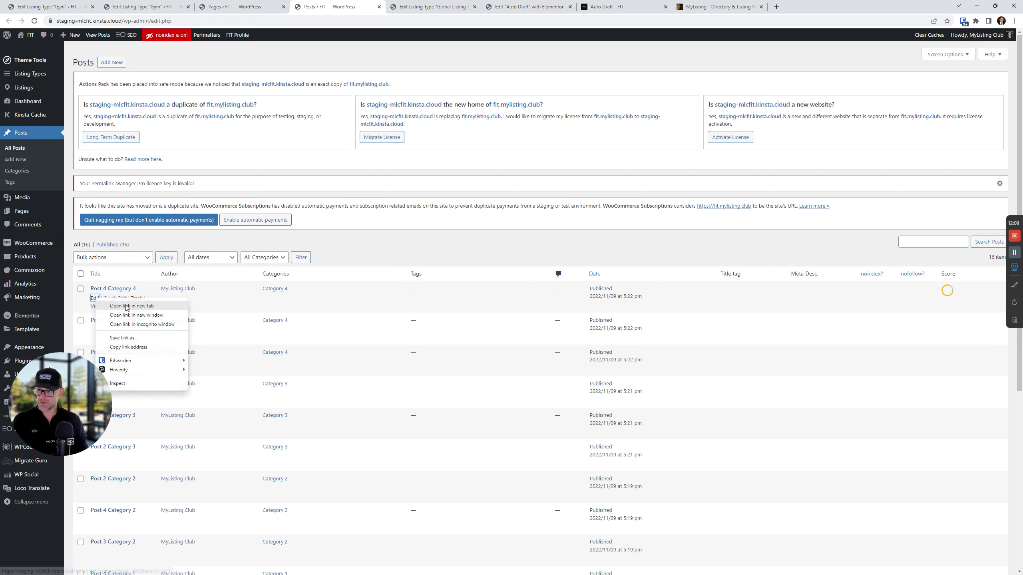
pyautogui.click(126, 306)
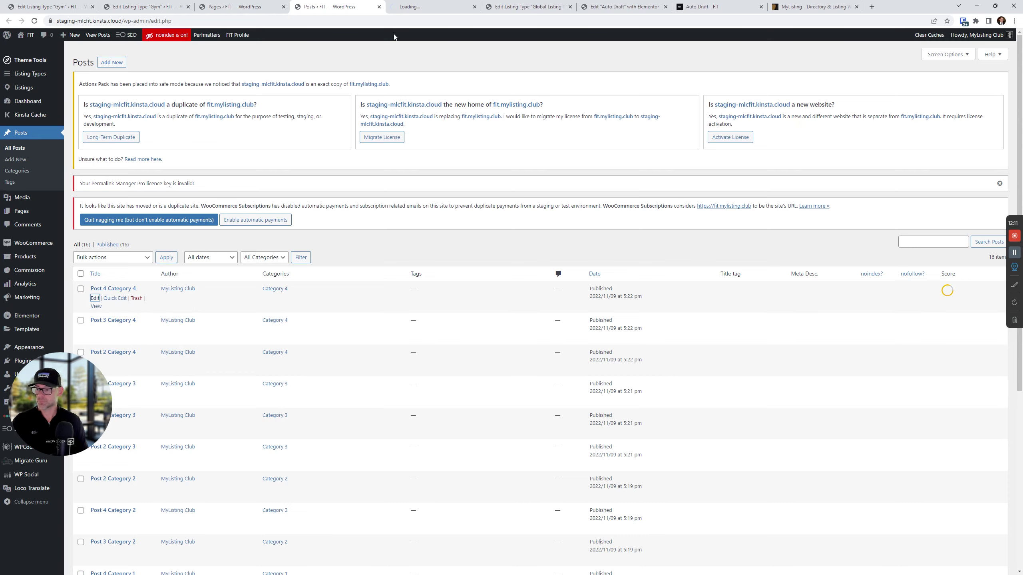
pyautogui.click(441, 6)
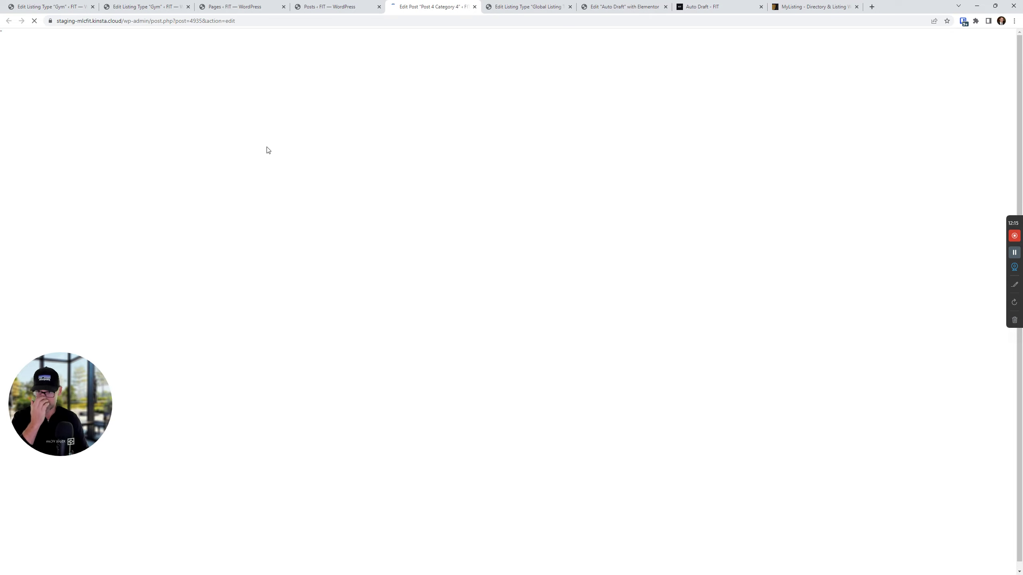
# - Retitle the post "Global LT Post Test" and change its first heading to "This is a heading"
pyautogui.tripleClick(366, 100)
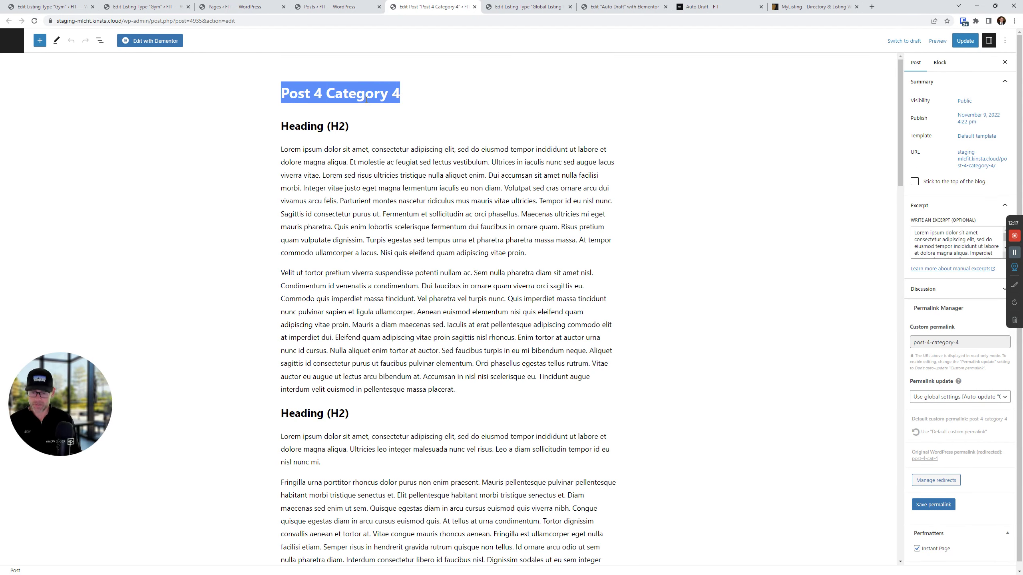
pyautogui.write('Global LT Post Test')
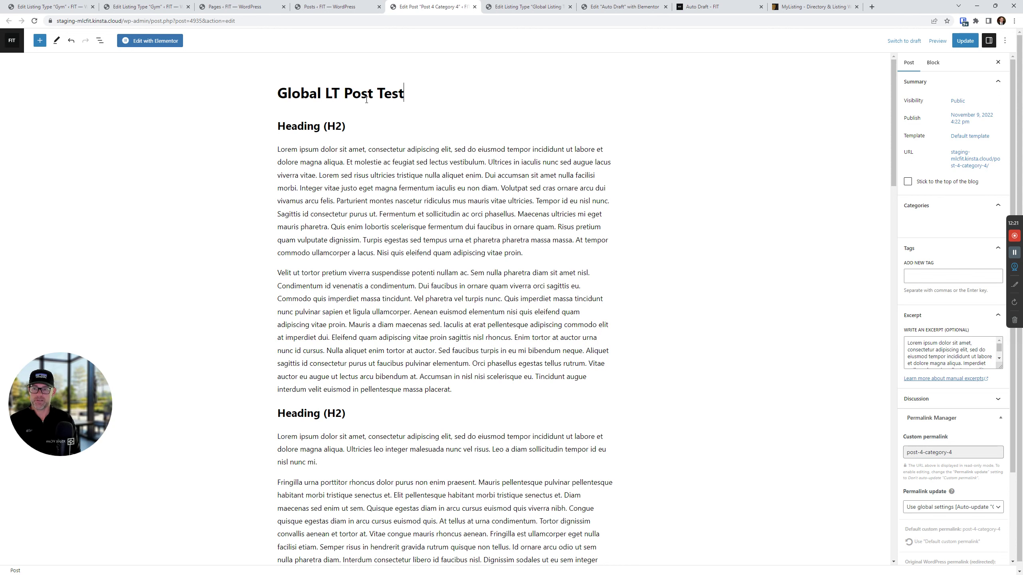
pyautogui.tripleClick(325, 126)
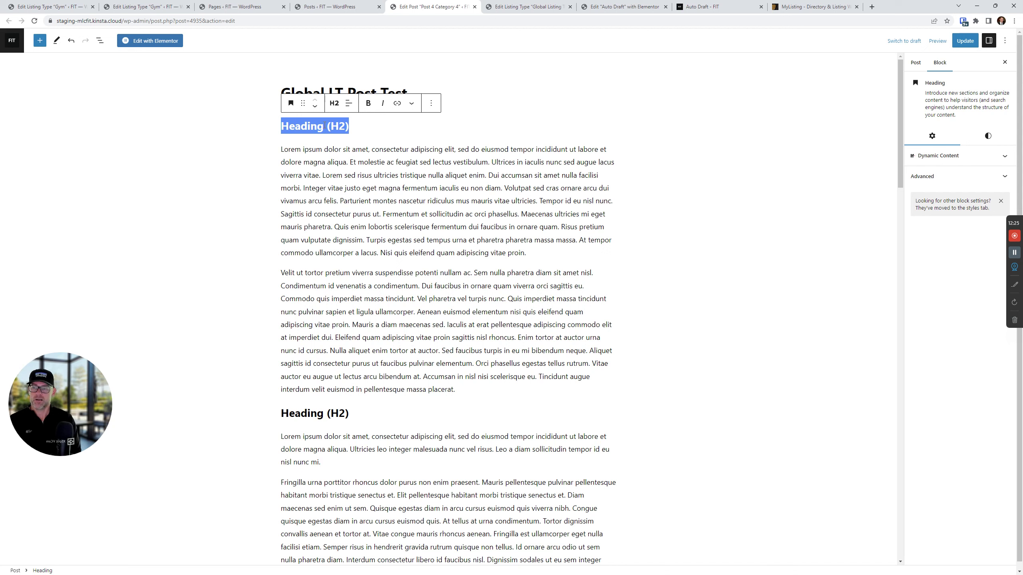
pyautogui.write('This is ')
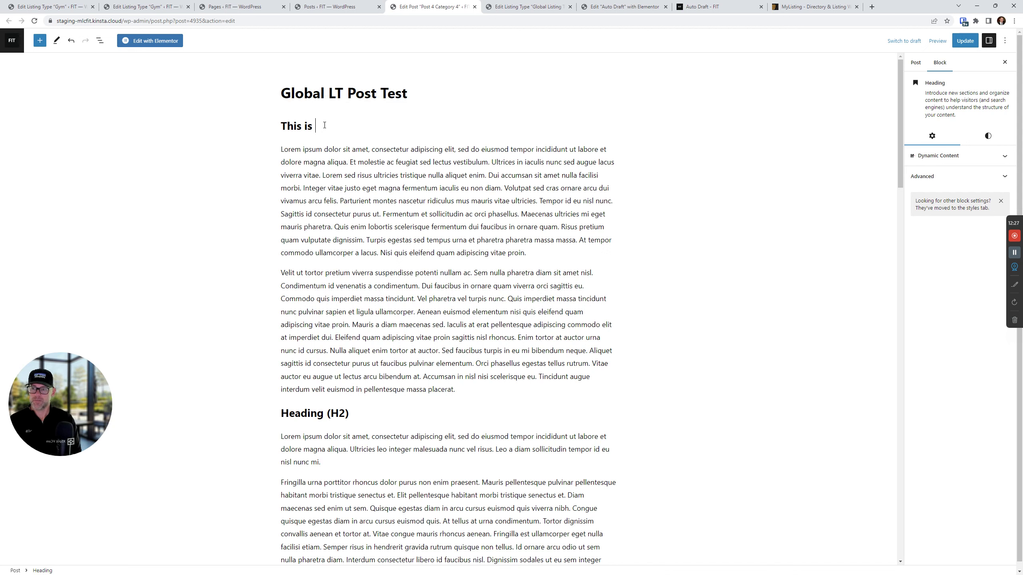
pyautogui.write('a heading')
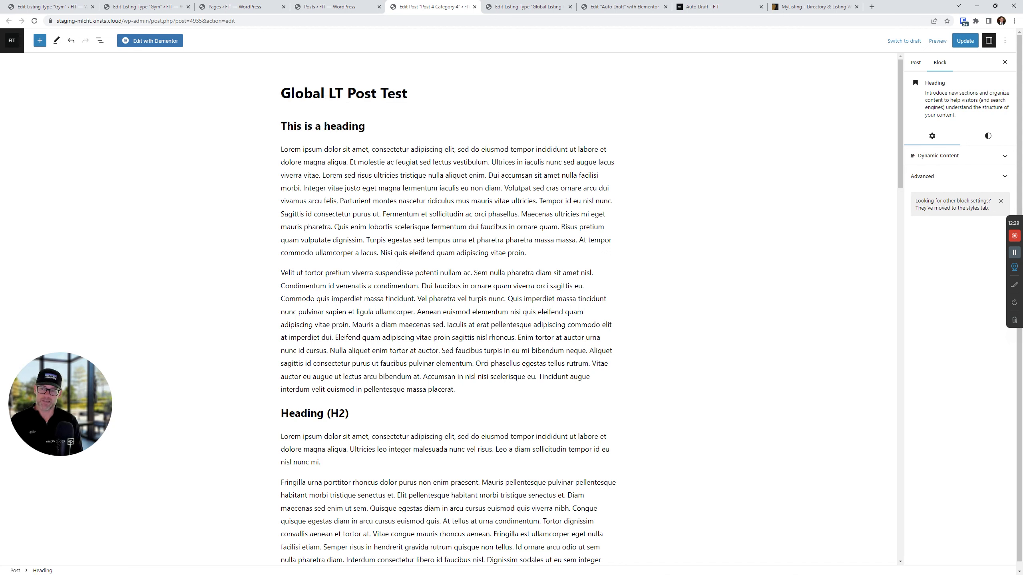
# - Replace the post's first paragraph with "This is a test for MyListing 2.10.5"
pyautogui.tripleClick(425, 161)
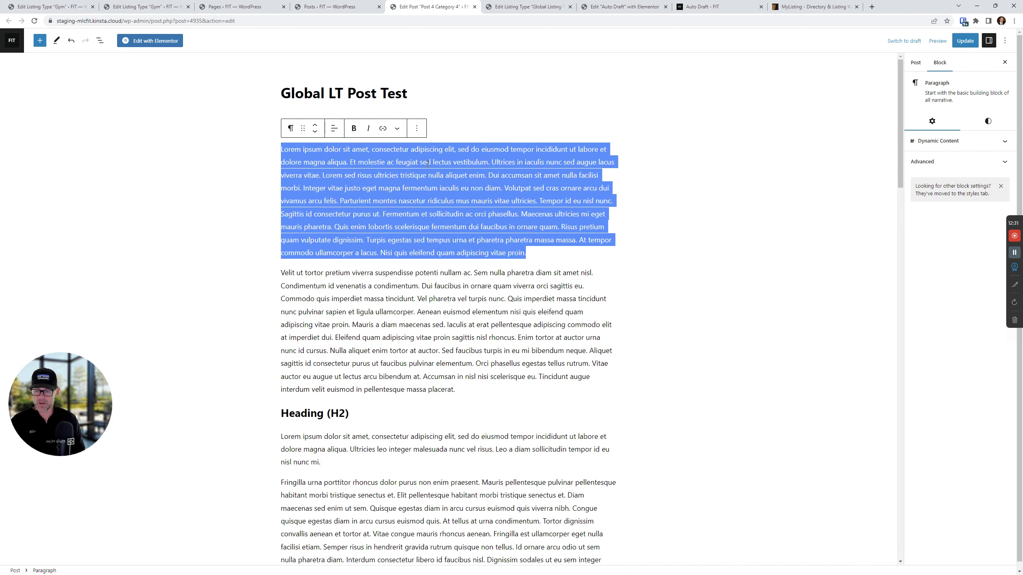
pyautogui.write('T')
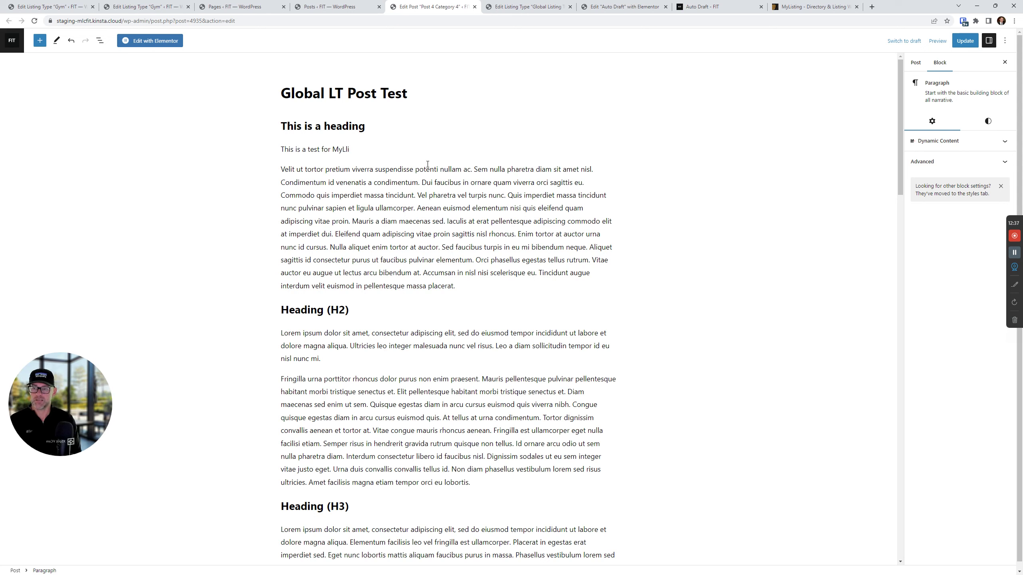
pyautogui.write('his is a test for MyListing 2.10.5')
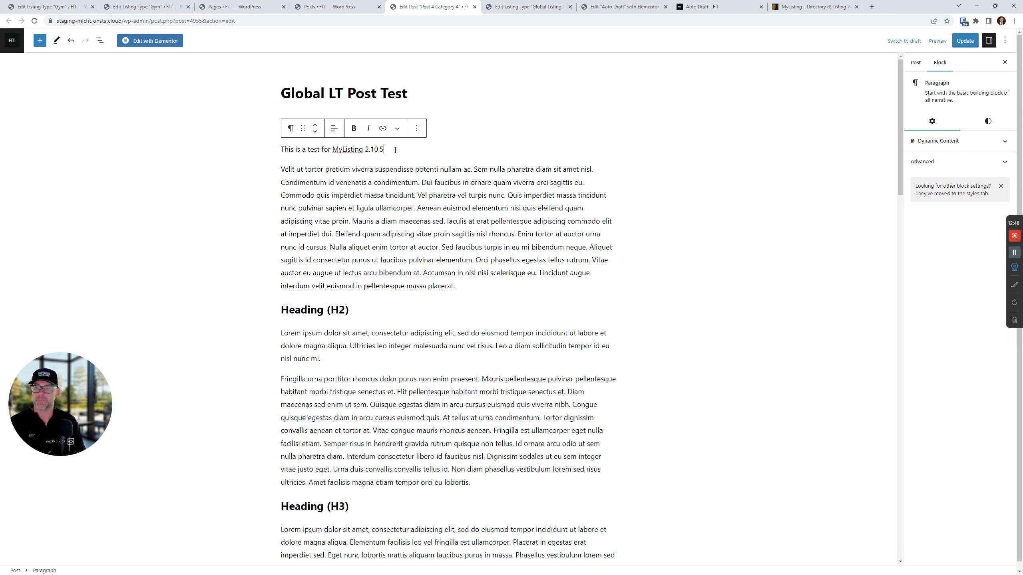
# - Copy the version number "2.10.5" from the post's first paragraph
pyautogui.moveTo(395, 150); pyautogui.dragTo(364, 148)
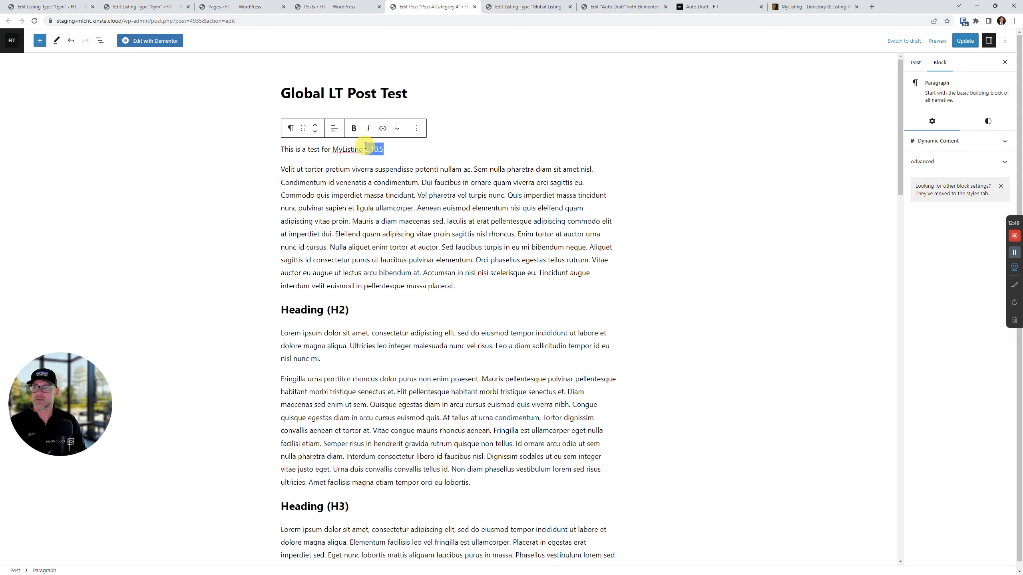
pyautogui.rightClick(369, 147)
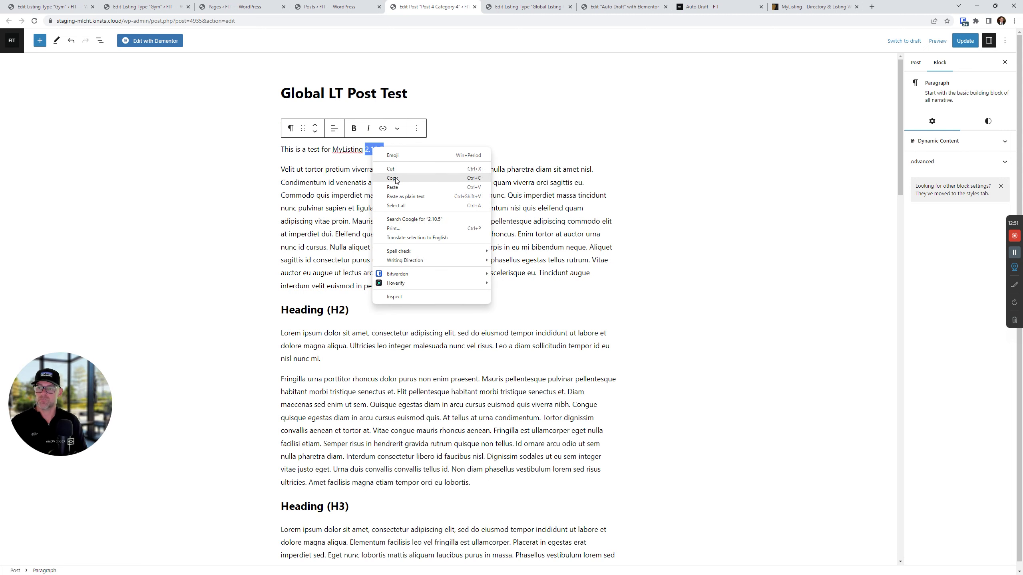
pyautogui.click(397, 179)
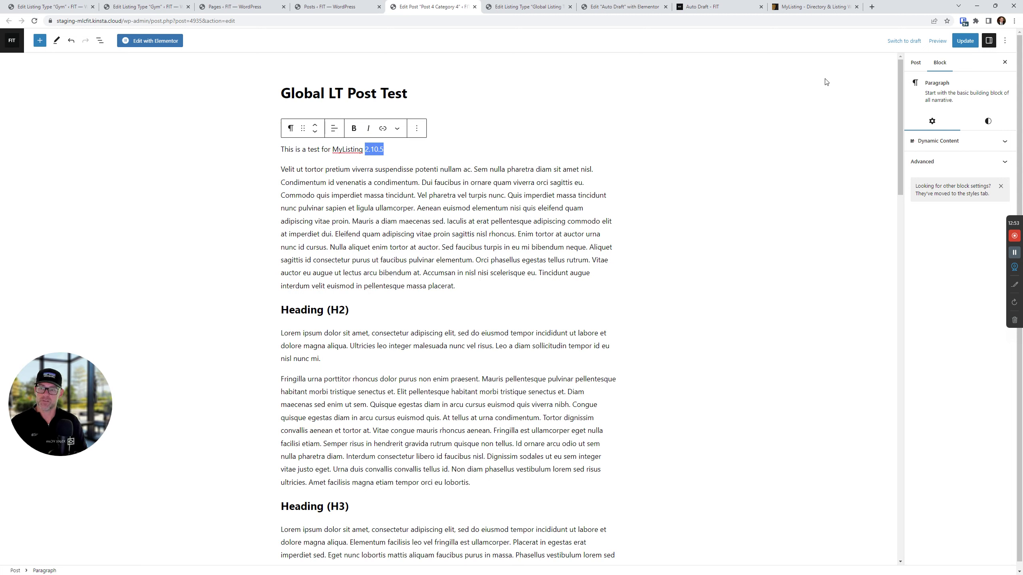
# - Save the edited post, and search for "2.10.5" in the general search box of the reloaded Explore page
pyautogui.click(968, 42)
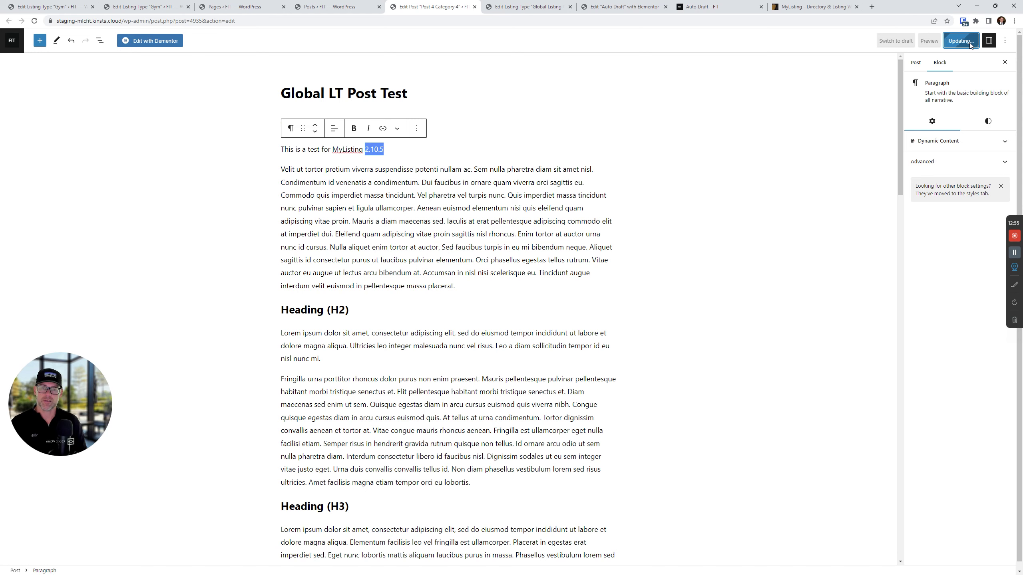
pyautogui.click(702, 6)
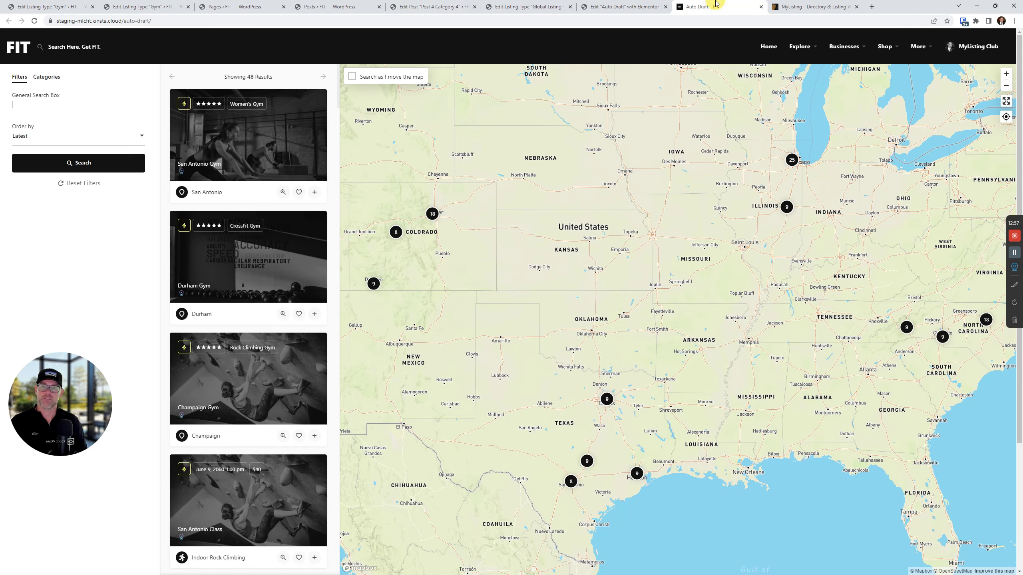
pyautogui.click(34, 21)
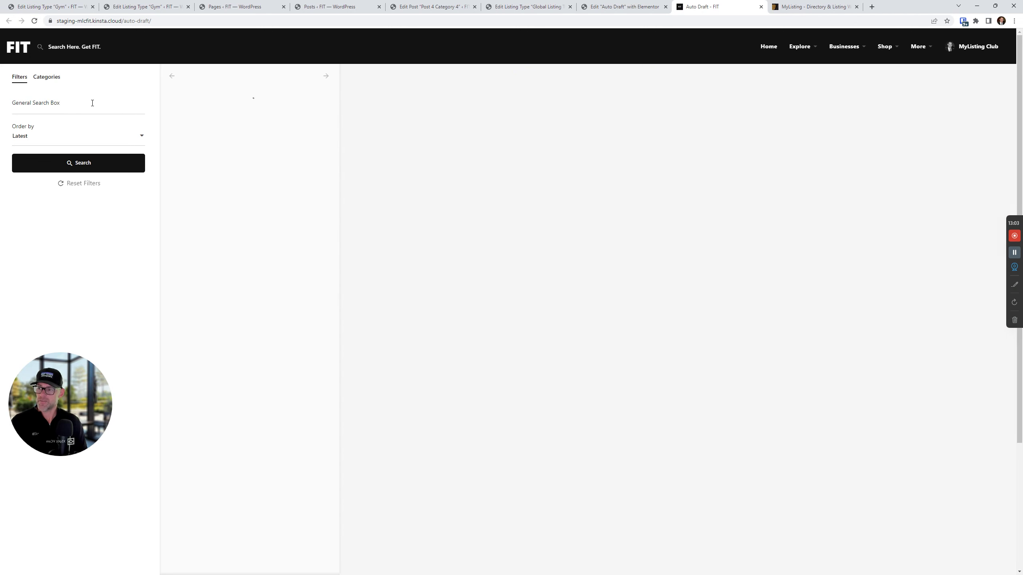
pyautogui.click(92, 102)
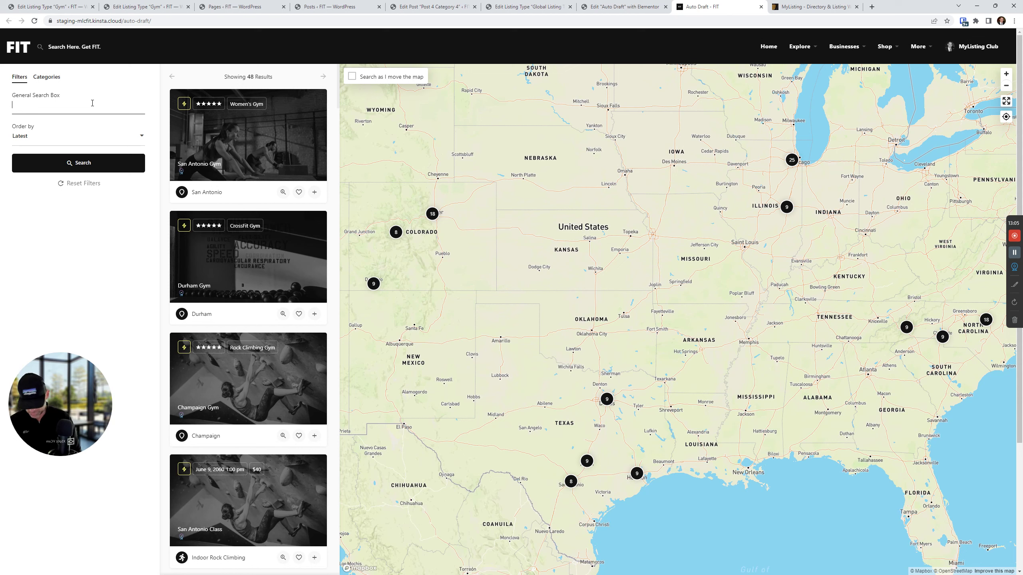
pyautogui.write('2.10.5')
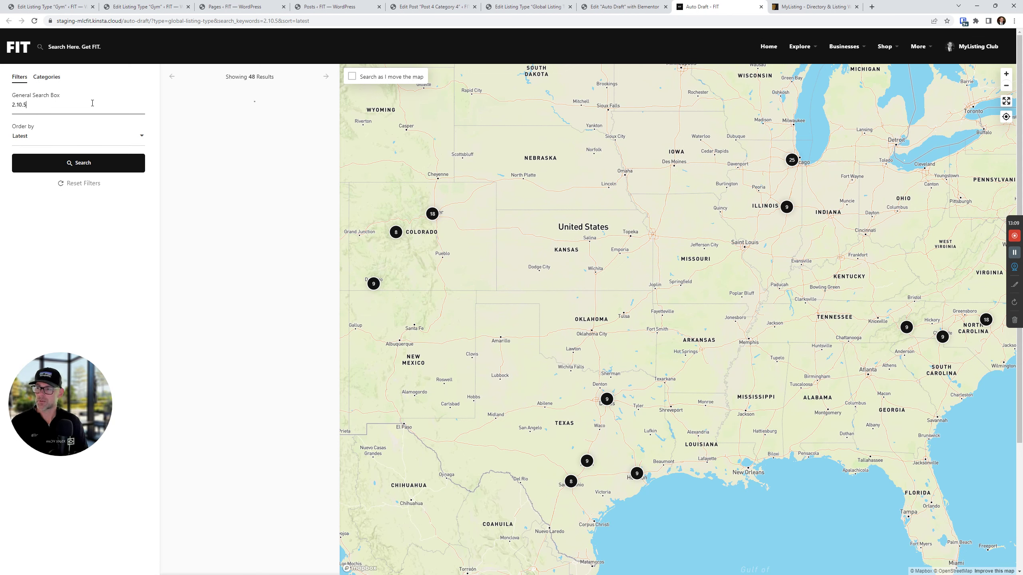
pyautogui.doubleClick(73, 110)
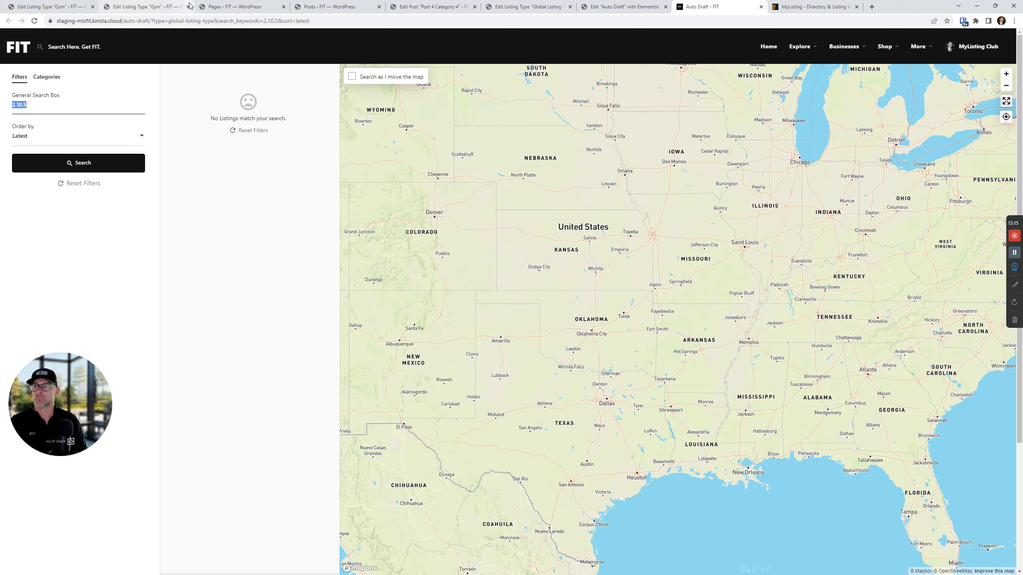
# - Save the "Global LT Post Test" post again and open its published page in a new browser tab
pyautogui.click(329, 6)
pyautogui.click(430, 7)
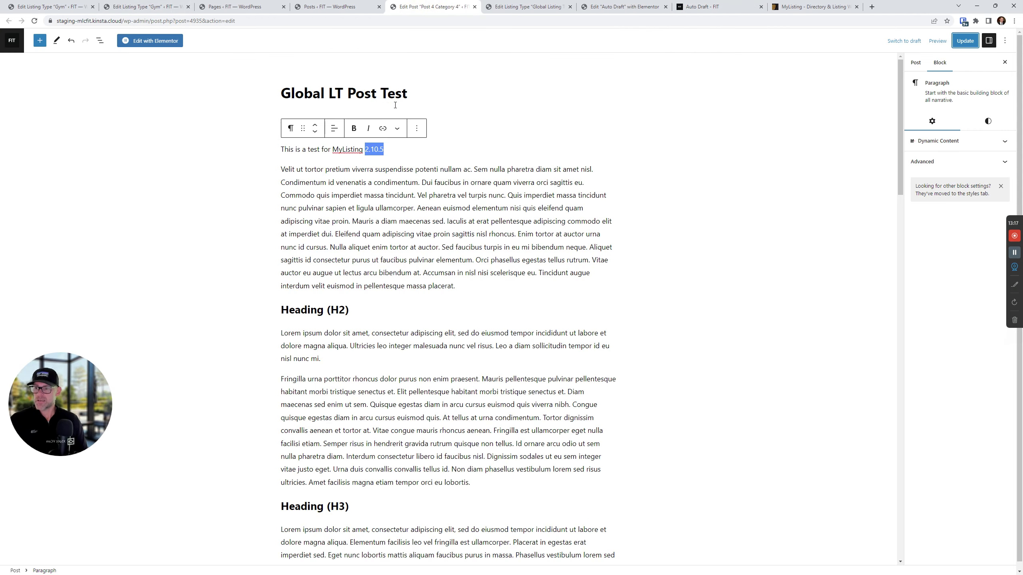
pyautogui.click(965, 41)
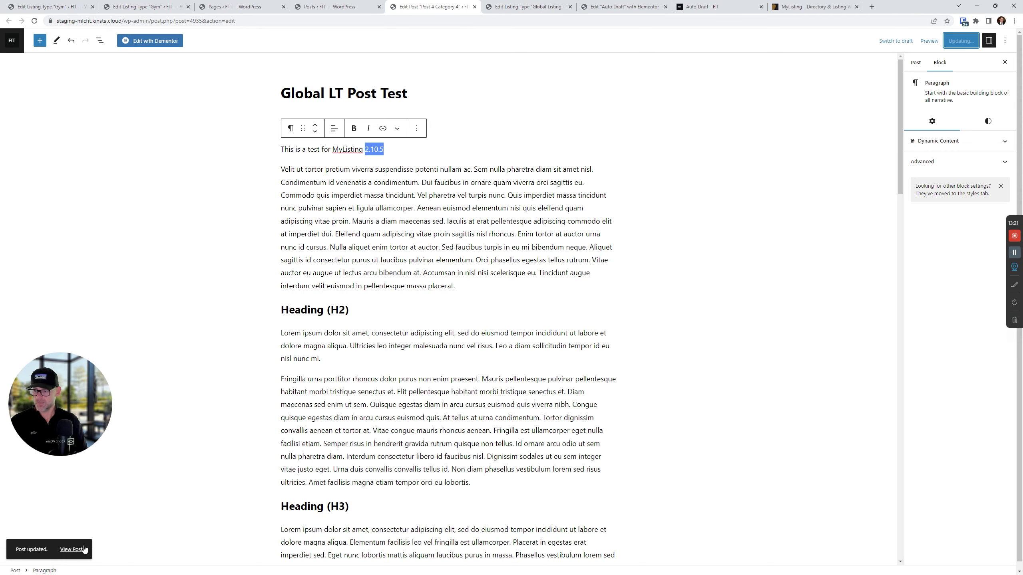
pyautogui.rightClick(72, 549)
pyautogui.click(106, 465)
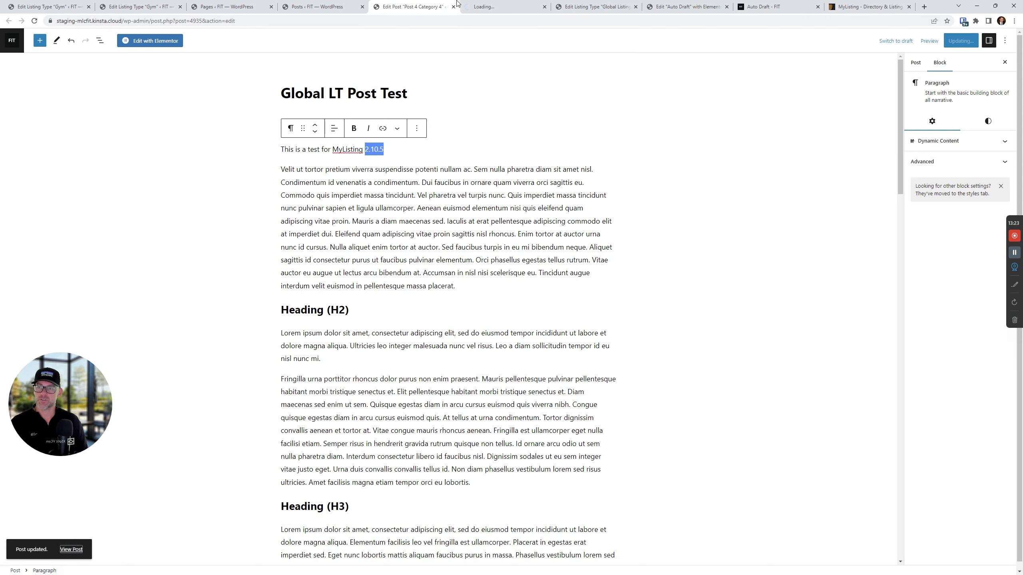
pyautogui.click(483, 7)
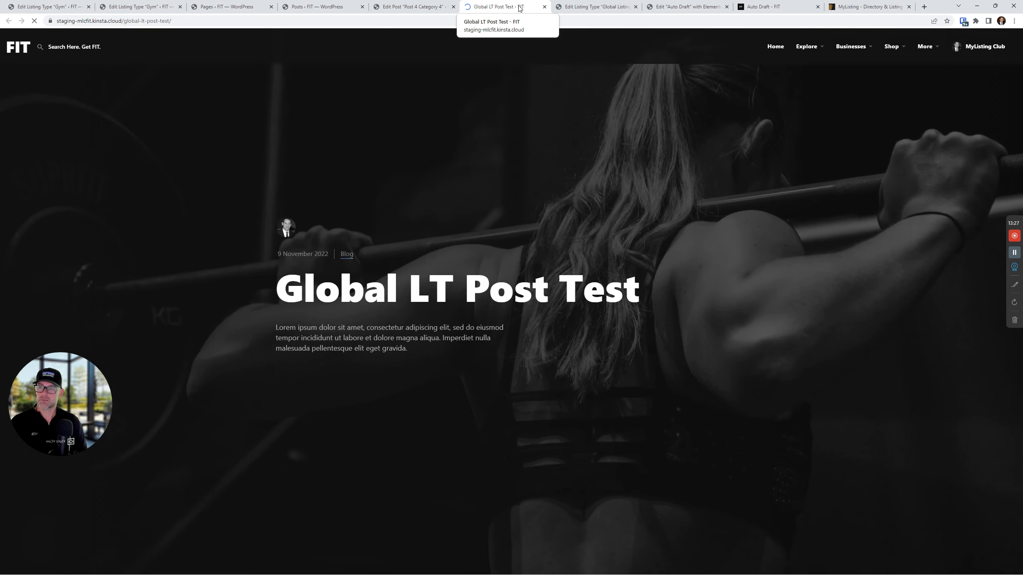
# - Copy the title "Global LT Post Test" from the published post page
pyautogui.doubleClick(406, 295)
pyautogui.tripleClick(405, 295)
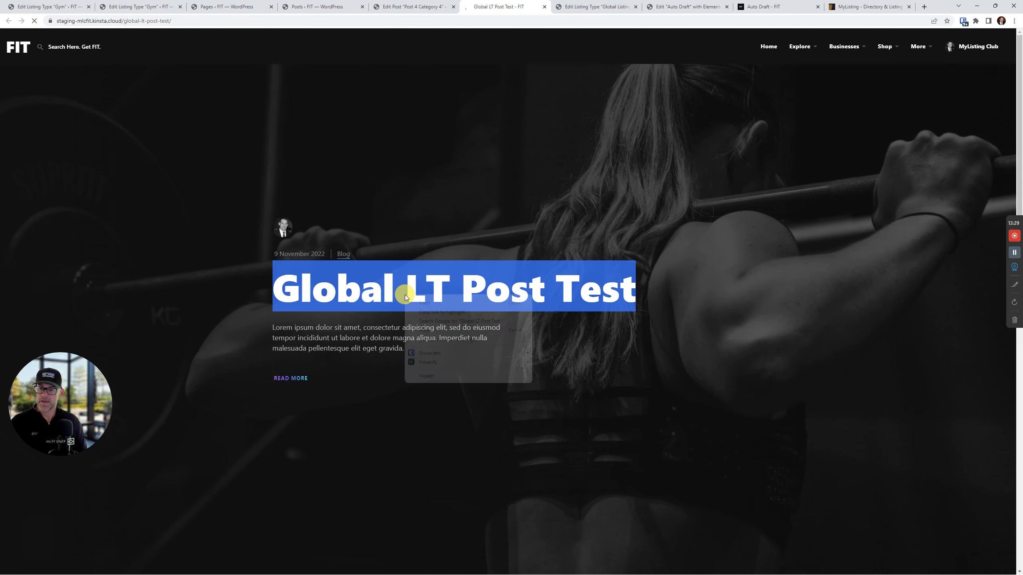
pyautogui.rightClick(405, 294)
pyautogui.click(416, 299)
# - Replace the keyword in the Explore page's general search box with the copied title "Global LT Post Test"
pyautogui.click(864, 7)
pyautogui.click(765, 6)
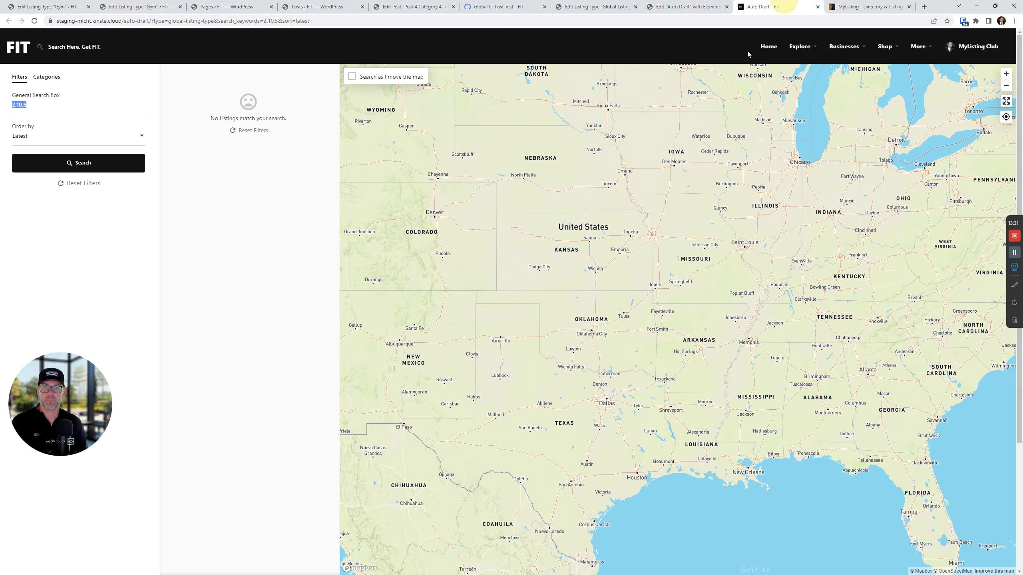
pyautogui.click(684, 6)
pyautogui.click(753, 5)
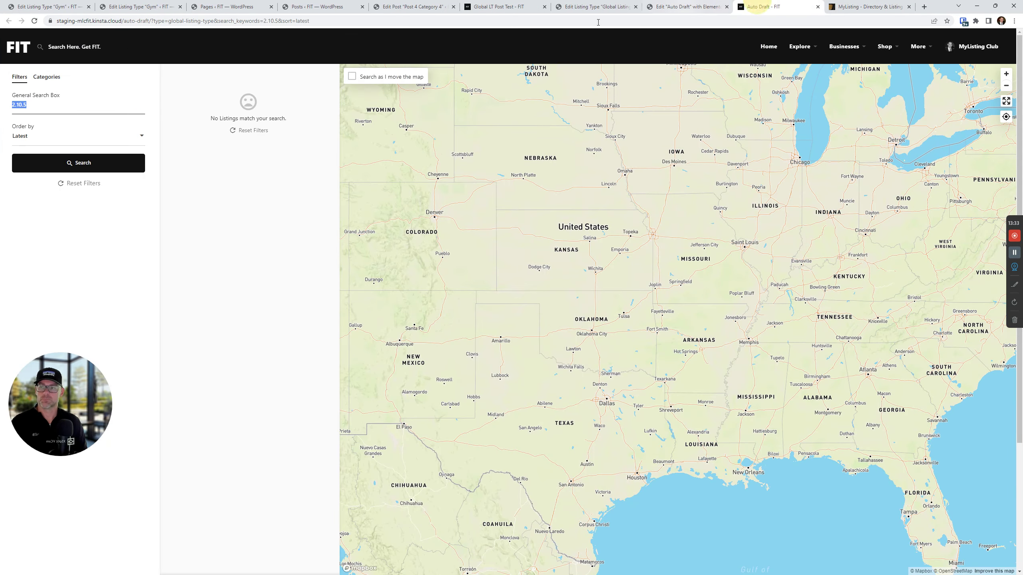
pyautogui.doubleClick(48, 107)
pyautogui.hotkey('ctrl', 'v')
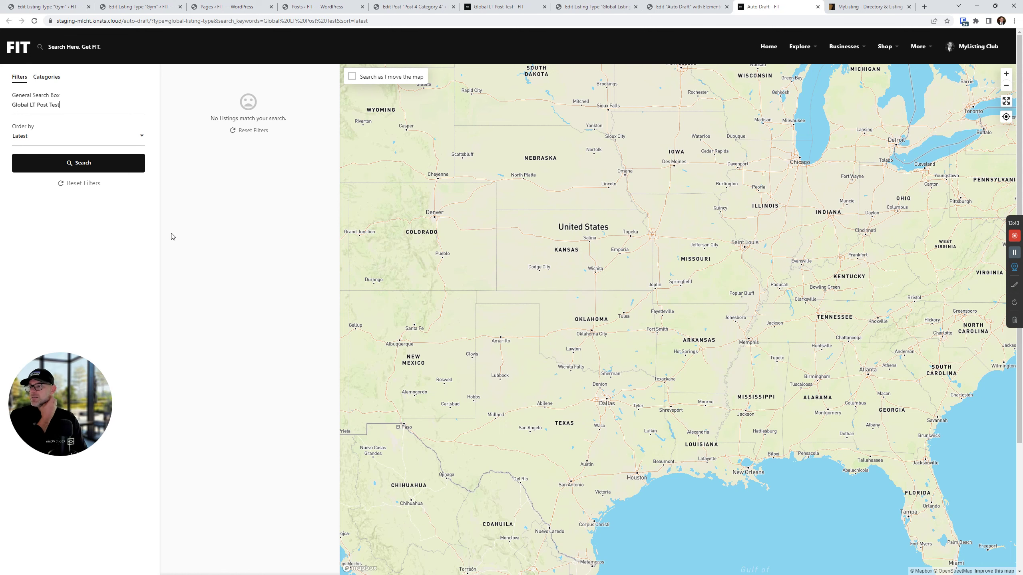
# - Open the Other section of the Global Listing Type's general settings
pyautogui.click(671, 6)
pyautogui.click(600, 6)
pyautogui.click(684, 3)
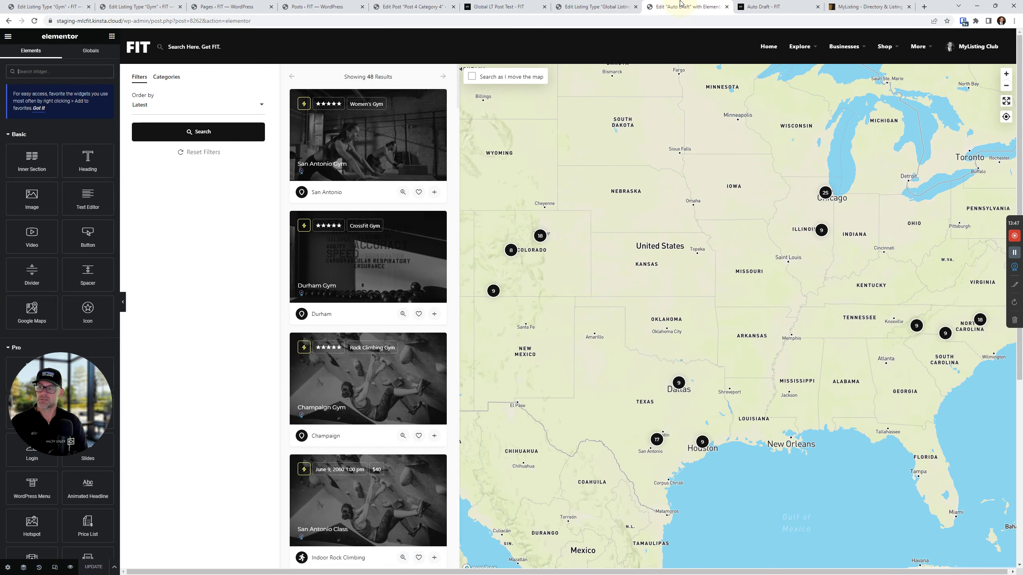
pyautogui.click(609, 4)
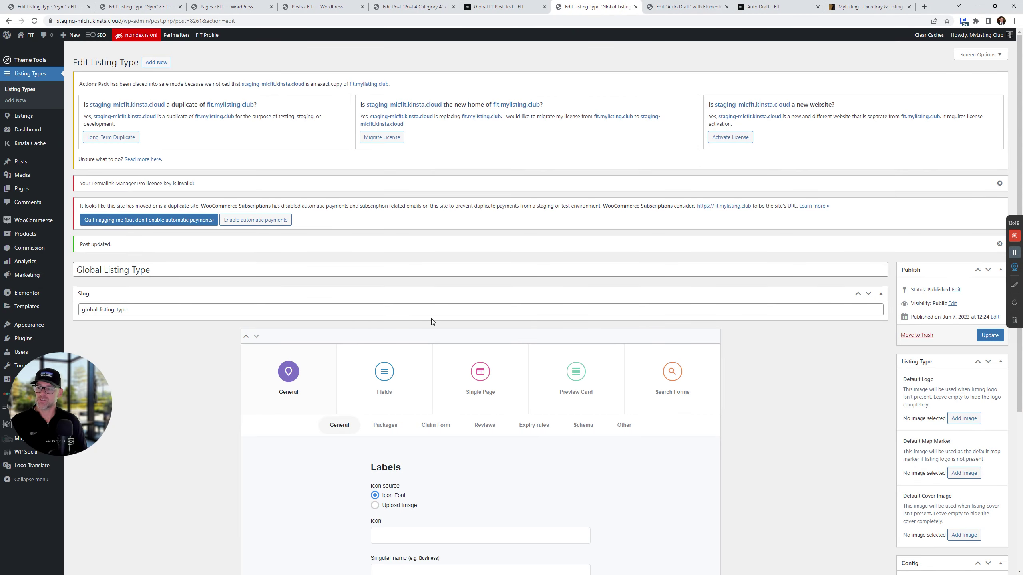
pyautogui.scroll(-3, 539, 306)
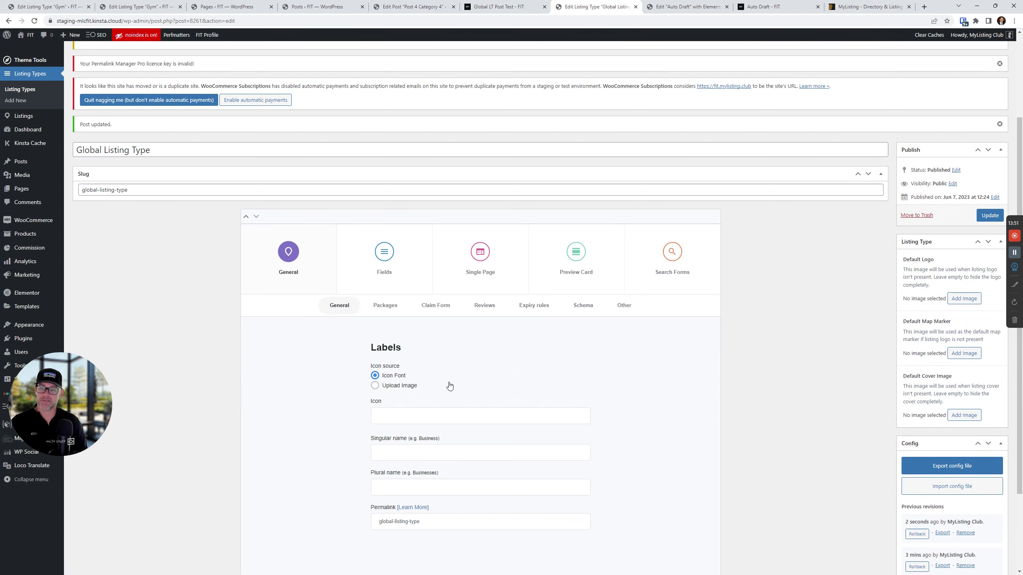
pyautogui.click(400, 259)
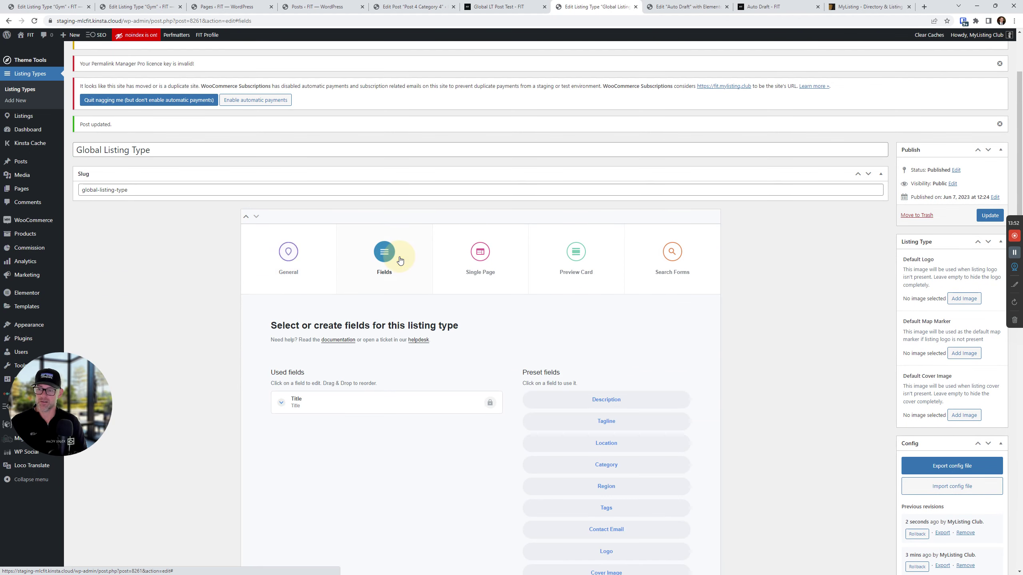
pyautogui.click(316, 253)
pyautogui.click(613, 308)
pyautogui.scroll(-3, 563, 313)
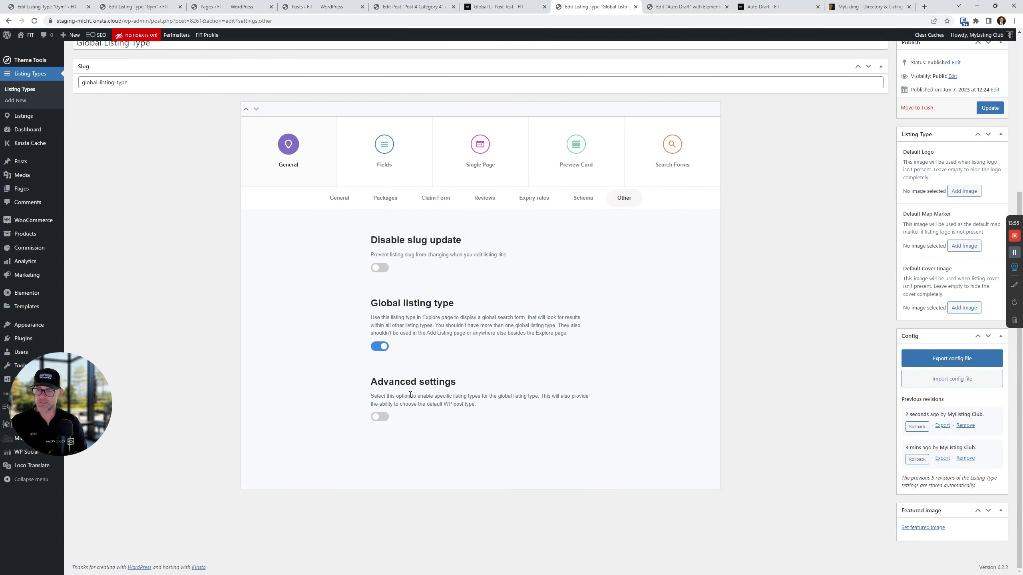
# - Enable Advanced settings for the global listing type, include WP Posts, and save the listing type
pyautogui.click(380, 416)
pyautogui.scroll(-1, 403, 423)
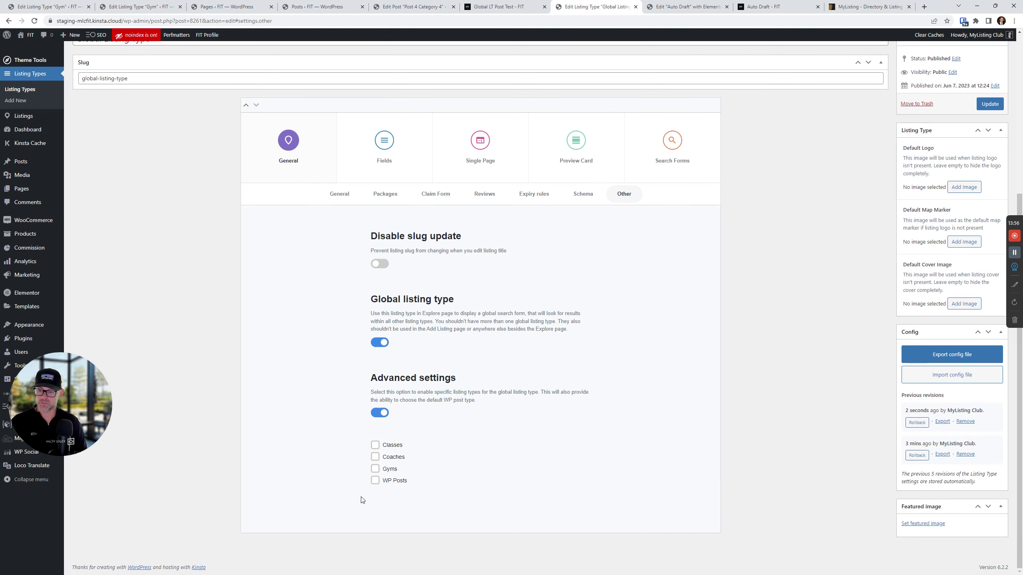
pyautogui.click(375, 481)
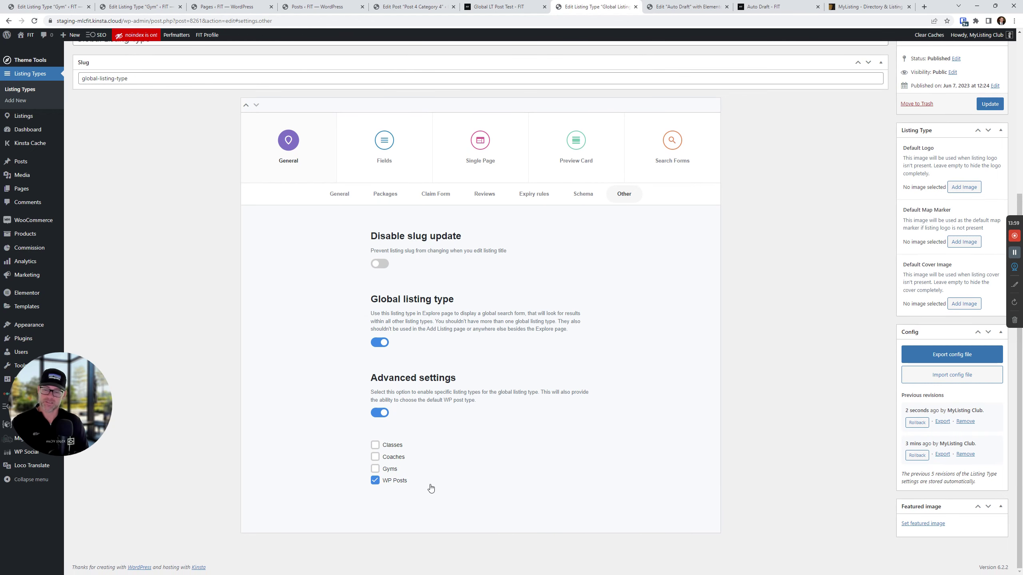
pyautogui.click(988, 105)
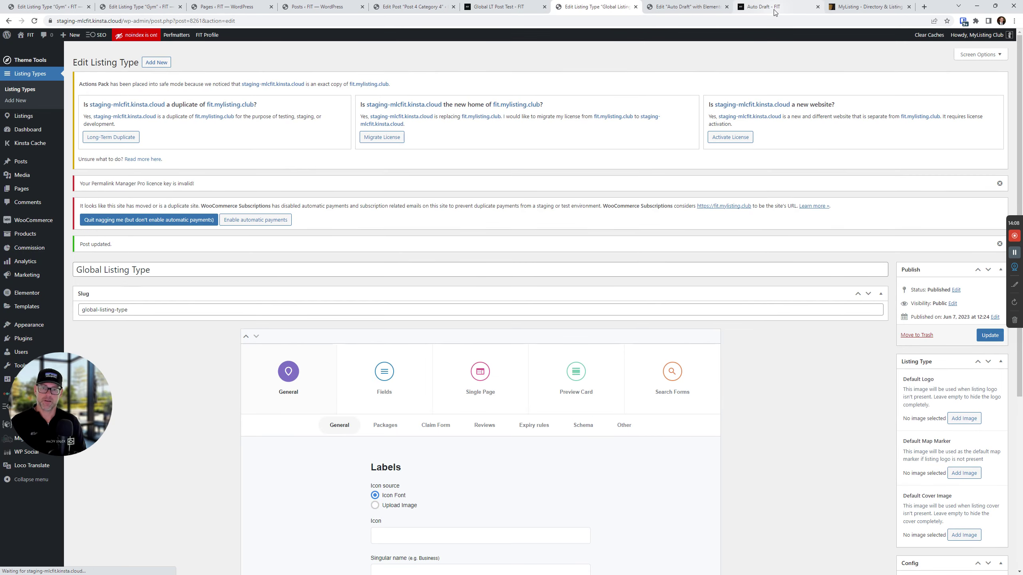
# - Reload the Explore page to rerun the search for "Global LT Post Test"
pyautogui.click(772, 7)
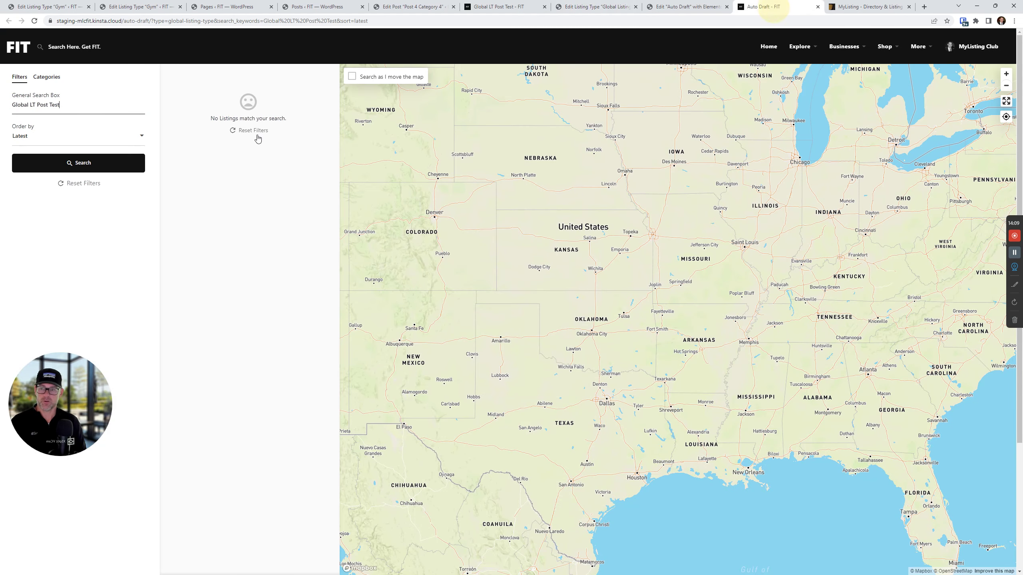
pyautogui.click(34, 20)
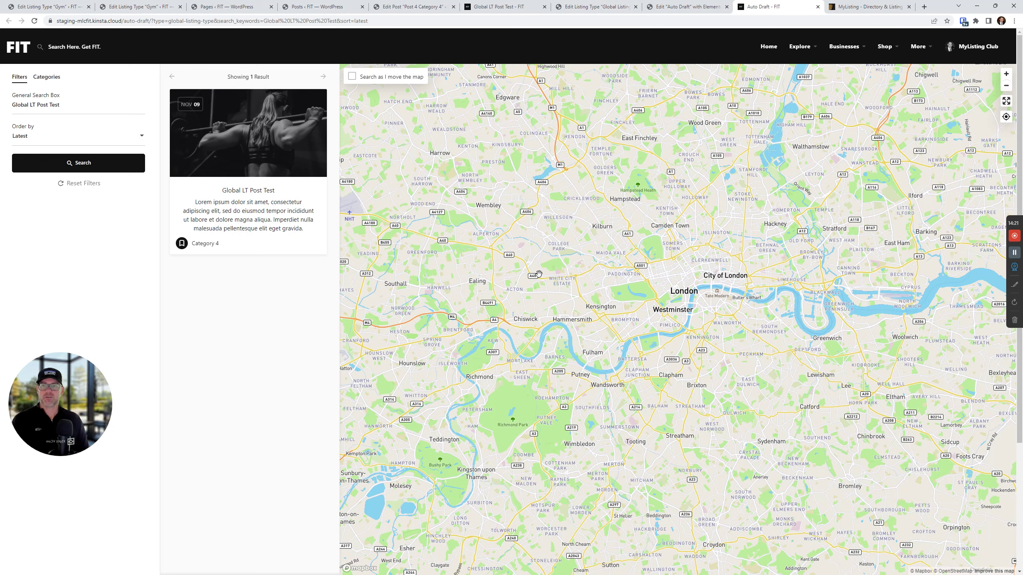
# - Return to the Global Listing Type editor and reopen the Other section of its general settings
pyautogui.click(664, 4)
pyautogui.click(620, 6)
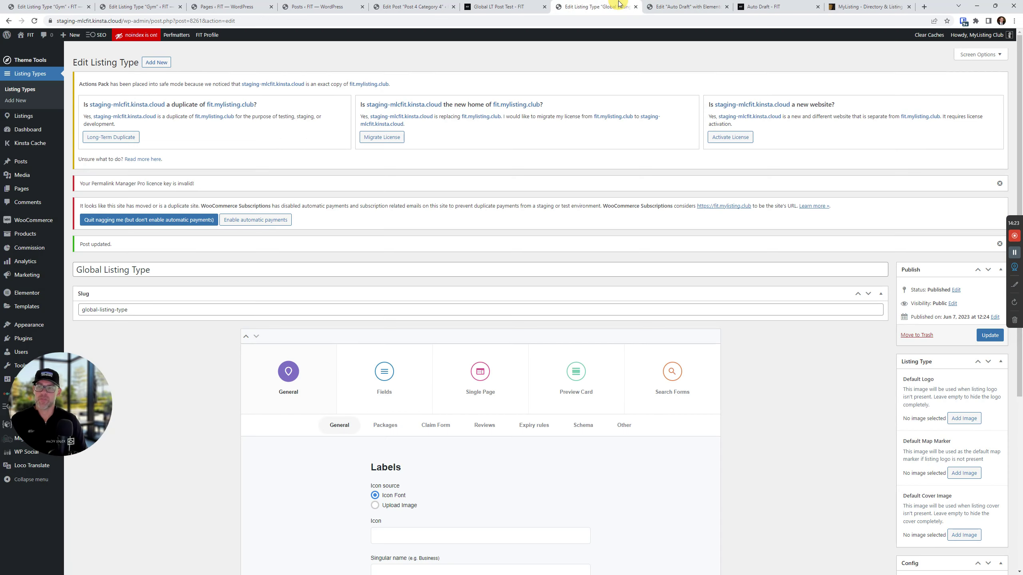
pyautogui.click(623, 427)
pyautogui.scroll(-6, 543, 366)
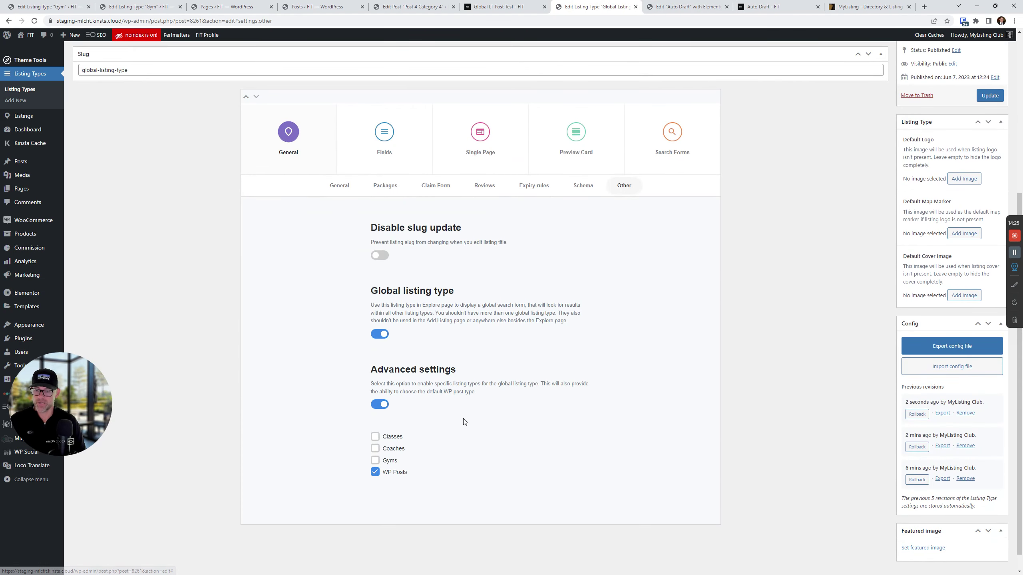
# - Turn Advanced settings off, read the option's description, and turn it back on
pyautogui.click(379, 404)
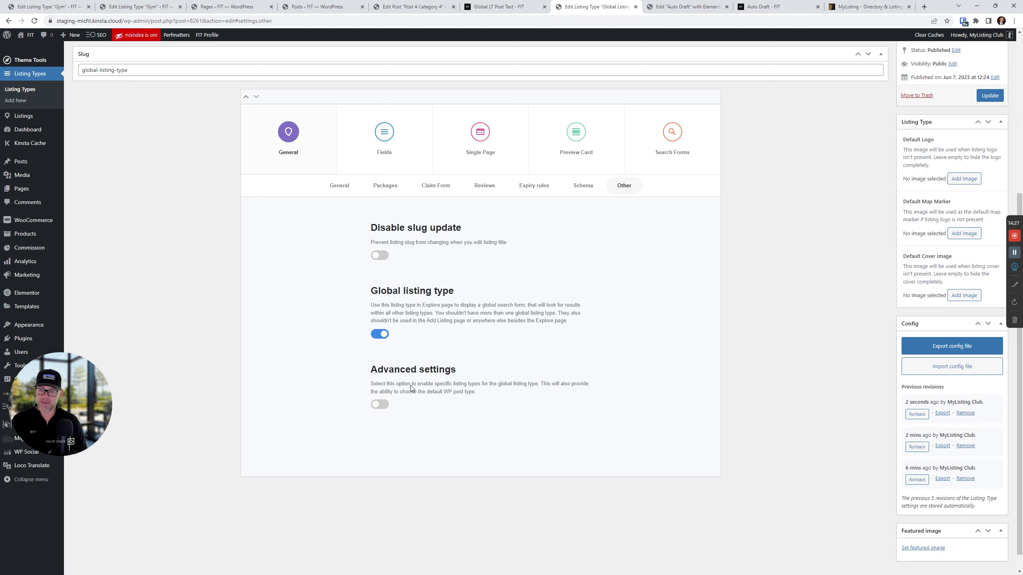
pyautogui.moveTo(481, 368); pyautogui.dragTo(360, 375)
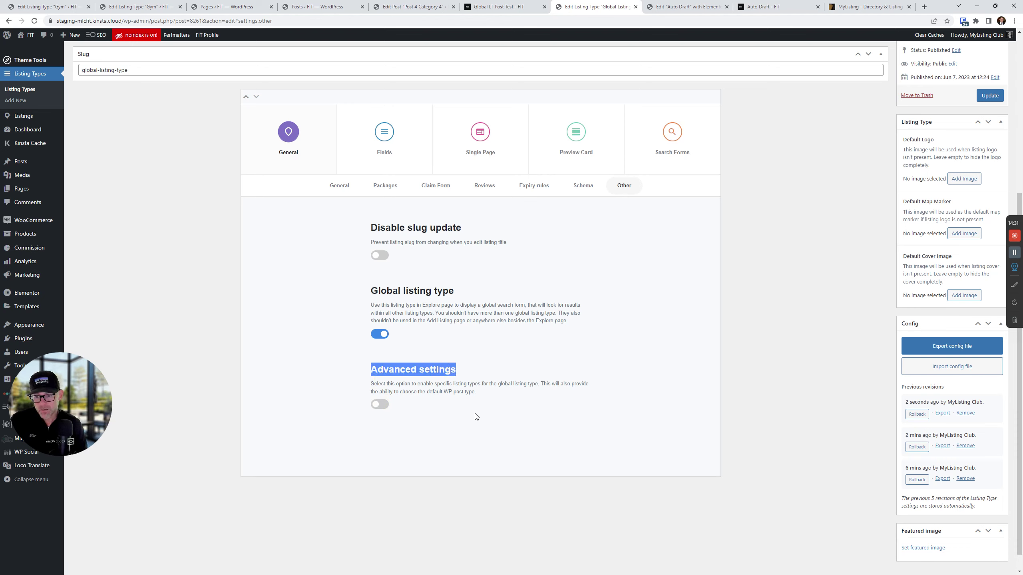
pyautogui.tripleClick(420, 392)
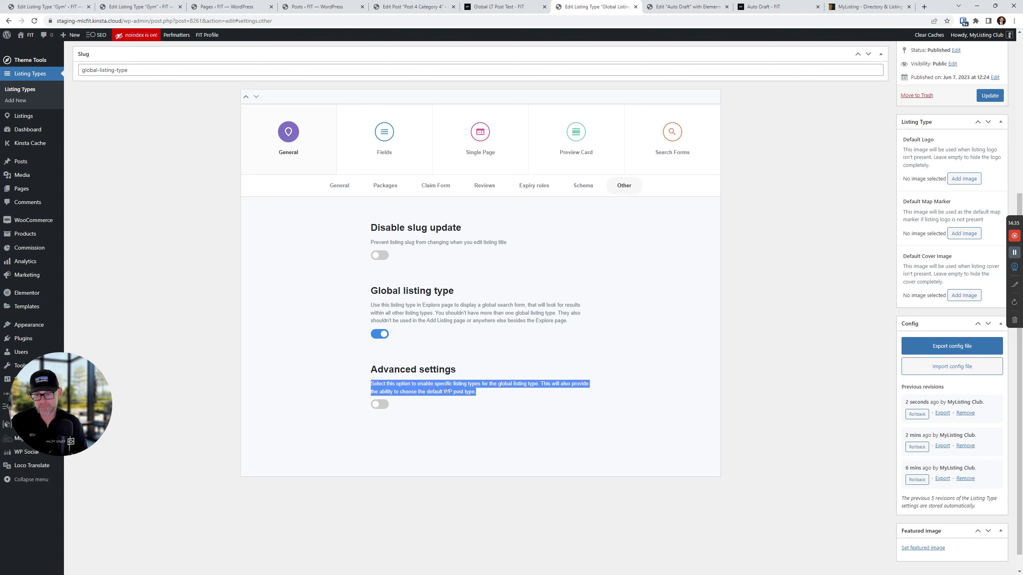
pyautogui.click(494, 387)
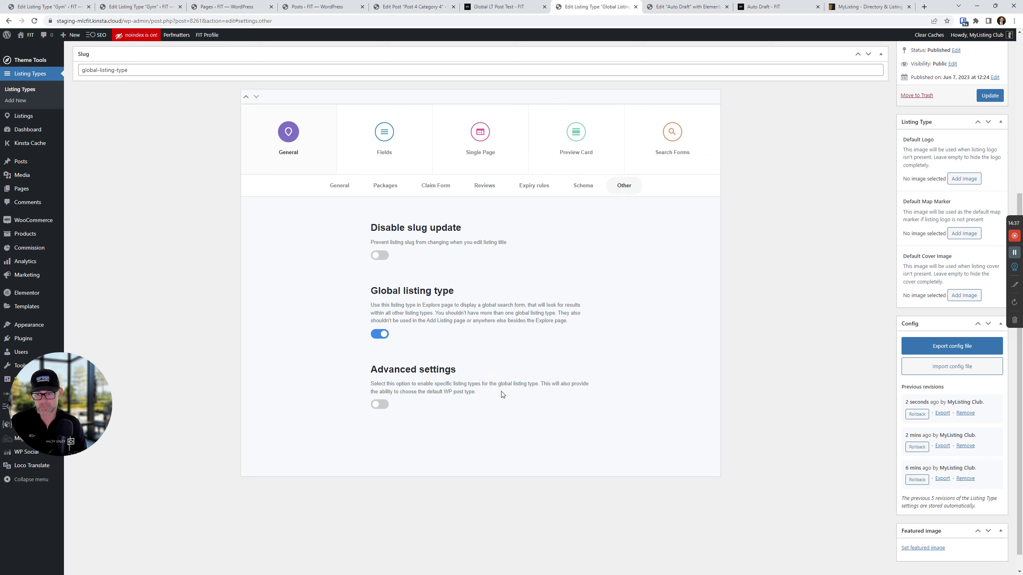
pyautogui.click(502, 392)
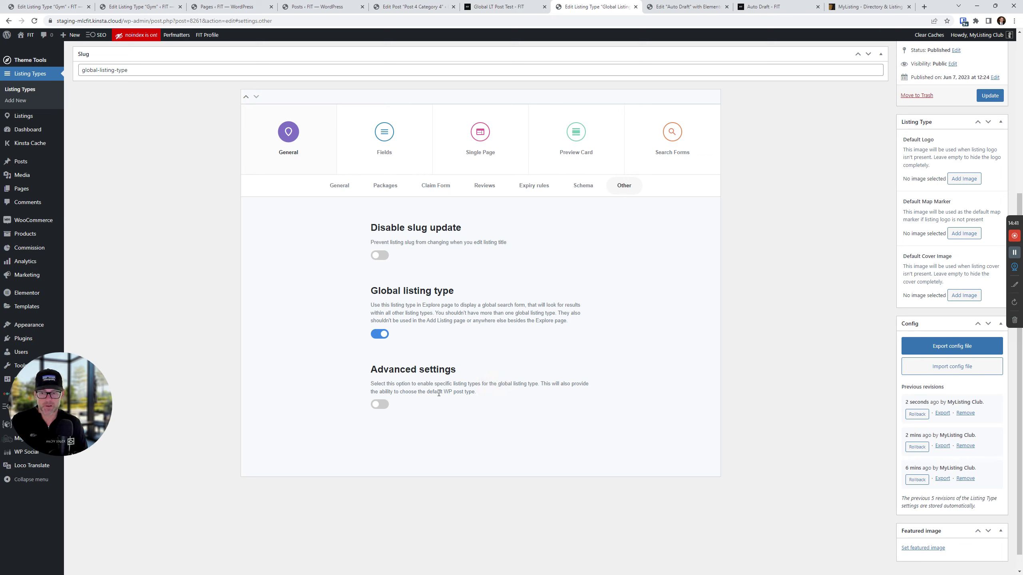
pyautogui.click(454, 393)
pyautogui.click(465, 391)
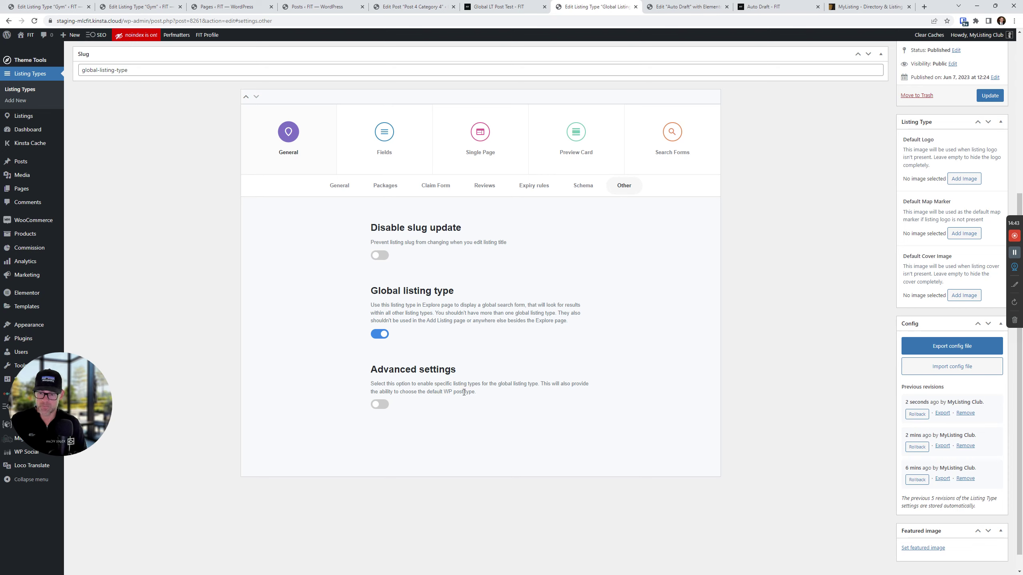
pyautogui.click(464, 391)
pyautogui.click(379, 403)
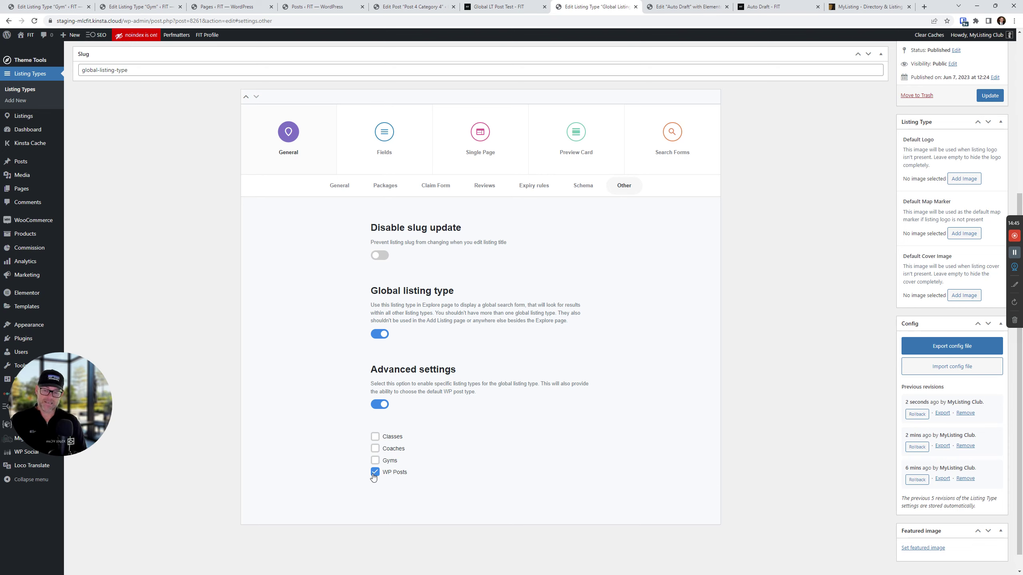
# - Include Gyms, Coaches and Classes alongside WP Posts in the global listing type and save it
pyautogui.click(375, 460)
pyautogui.click(375, 472)
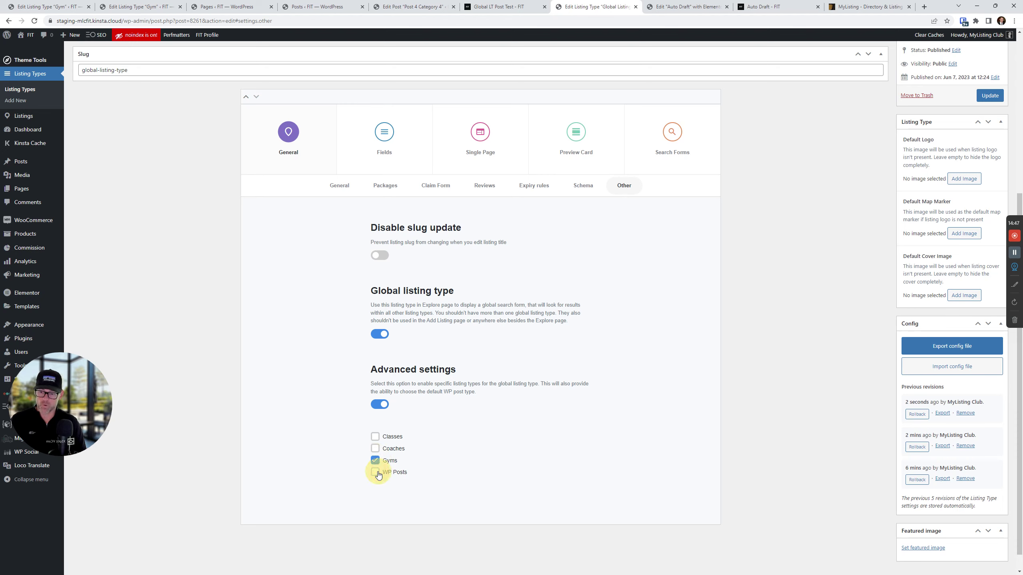
pyautogui.click(375, 472)
pyautogui.click(375, 448)
pyautogui.click(374, 437)
pyautogui.click(988, 95)
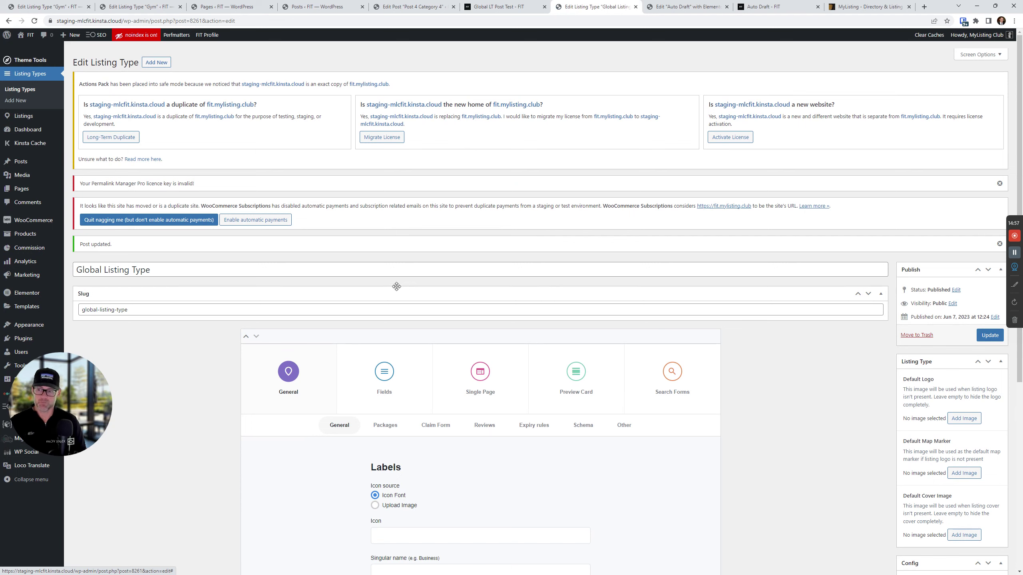
# - Switch to the MyListing changelog on ThemeForest, enlarge it to 200%, and highlight the "Added posts to related listing field" entry
pyautogui.click(757, 8)
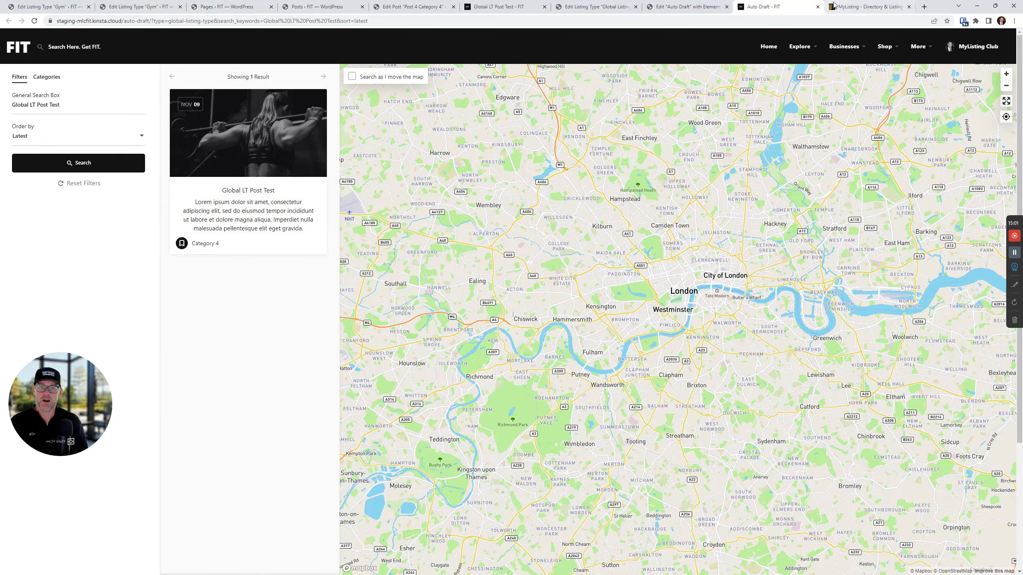
pyautogui.click(846, 7)
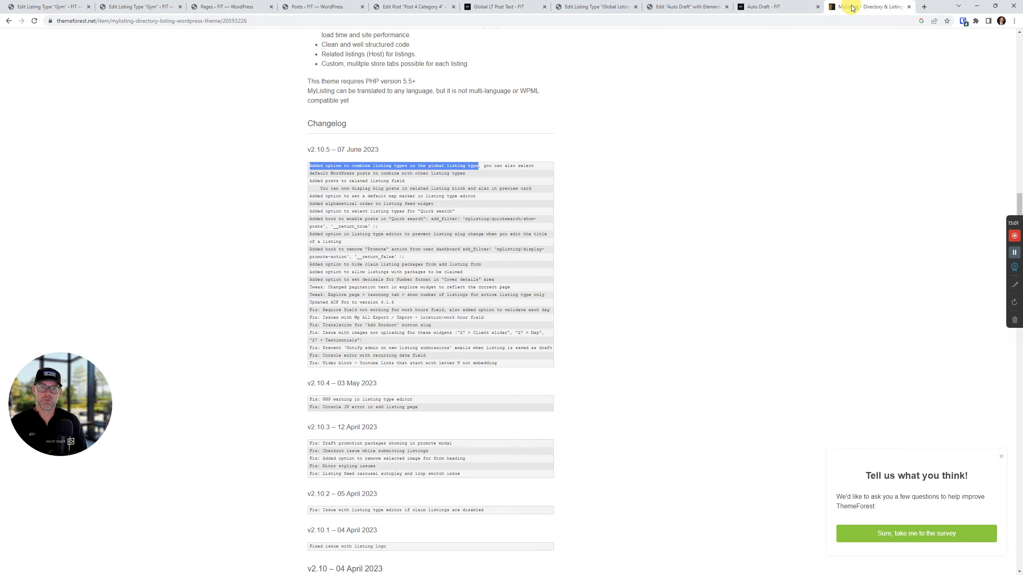
pyautogui.doubleClick(435, 173)
pyautogui.hotkey('ctrl', '+')
pyautogui.hotkey('ctrl', '+')
pyautogui.hotkey('ctrl', '+')
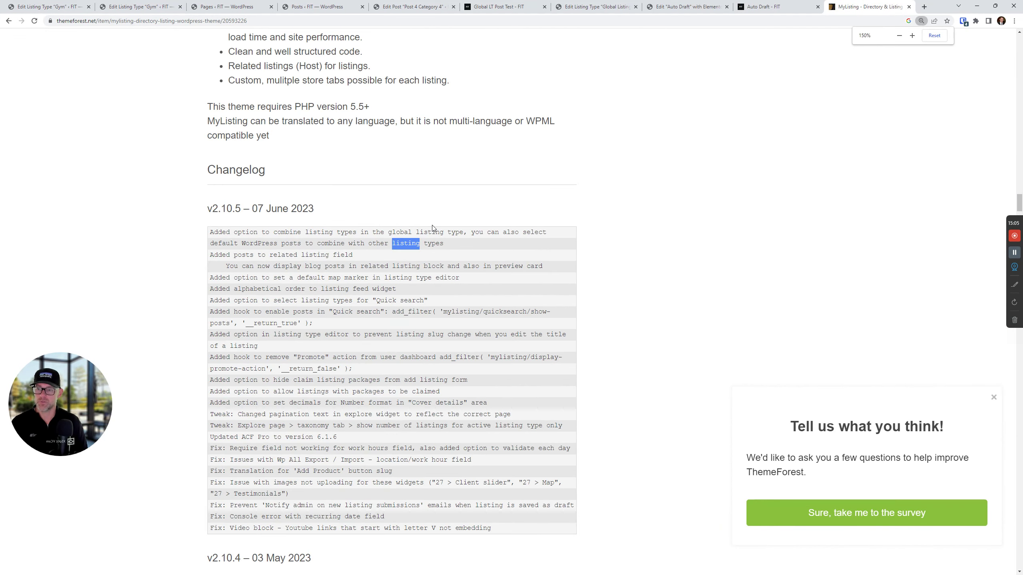
pyautogui.hotkey('ctrl', '+')
pyautogui.click(566, 223)
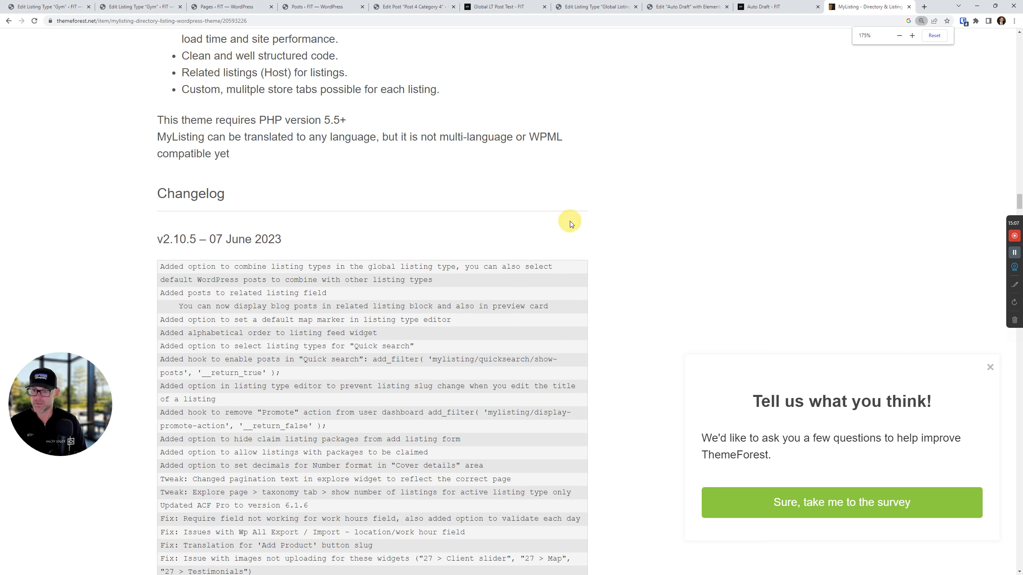
pyautogui.scroll(-2, 576, 226)
pyautogui.hotkey('ctrl', '+')
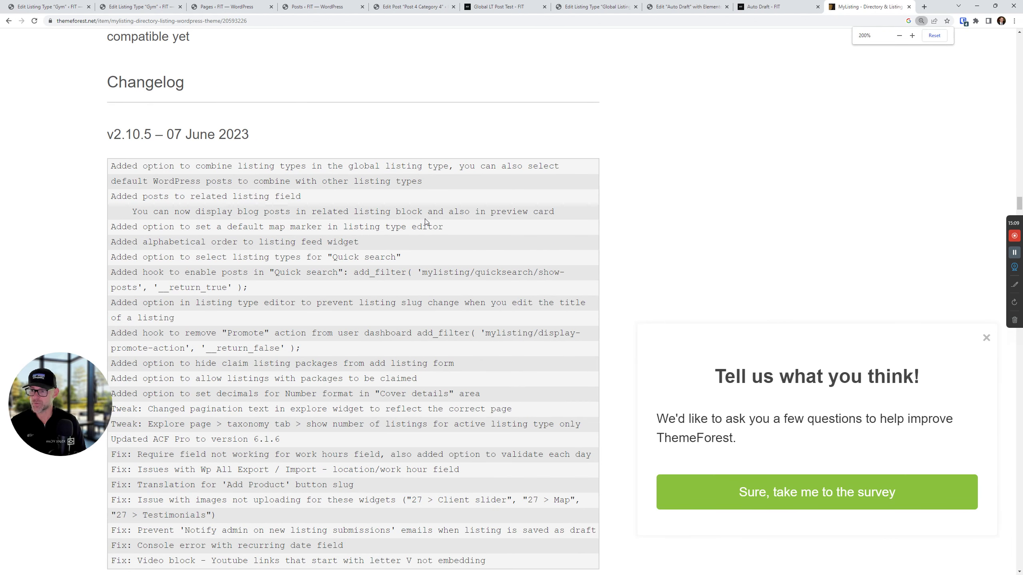
pyautogui.click(168, 199)
pyautogui.tripleClick(168, 199)
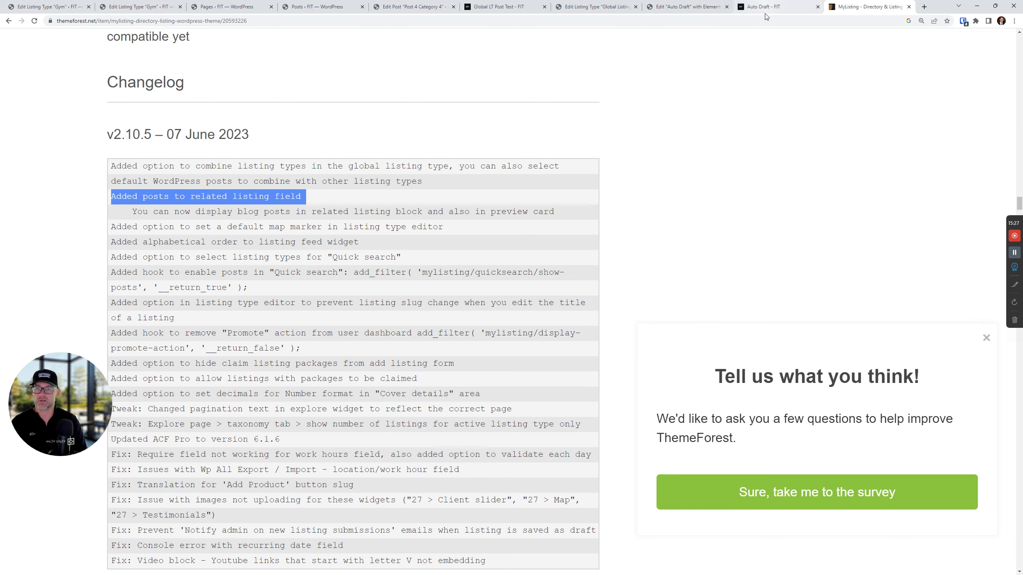
# - Return the changelog page's zoom to 100%
pyautogui.hotkey('ctrl', '-')
pyautogui.hotkey('ctrl', '-')
pyautogui.hotkey('ctrl', '-')
pyautogui.hotkey('ctrl', '-')
pyautogui.hotkey('ctrl', '-')
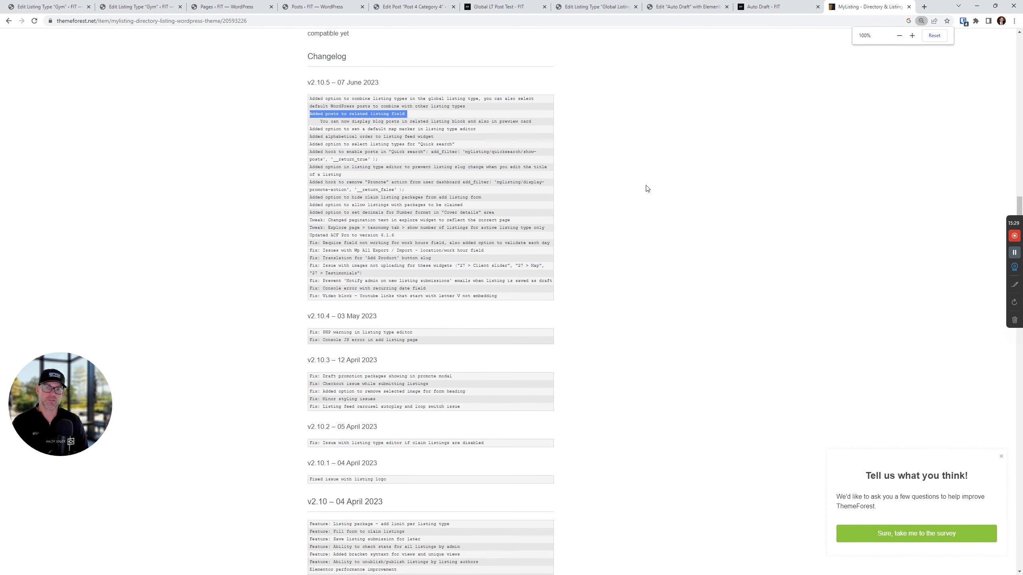
# - Close the Elementor editor of the Auto Draft page and return to the Global Listing Type editor
pyautogui.click(685, 6)
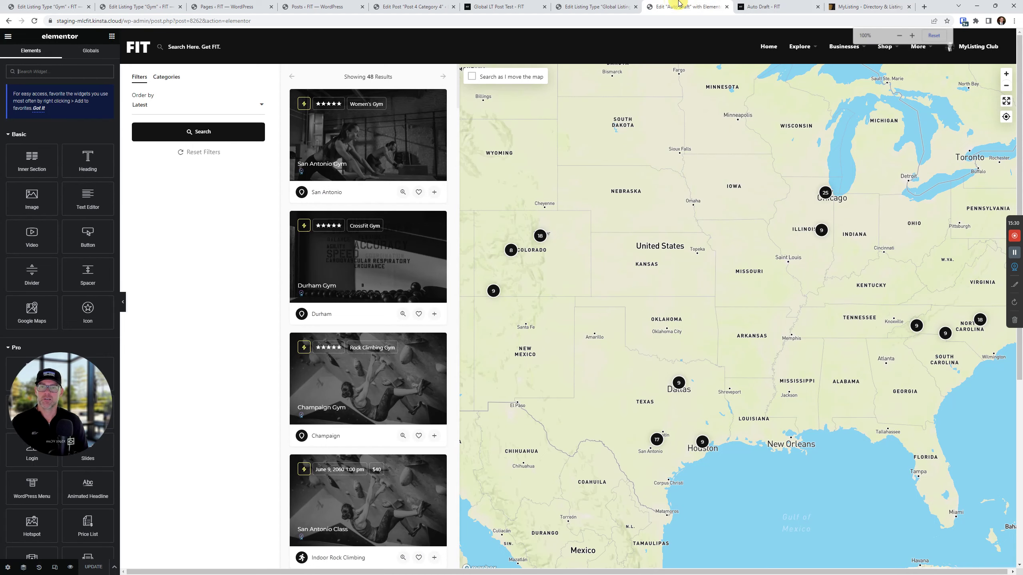
pyautogui.click(726, 6)
pyautogui.click(600, 6)
pyautogui.click(660, 7)
pyautogui.click(628, 6)
pyautogui.click(660, 6)
pyautogui.click(616, 4)
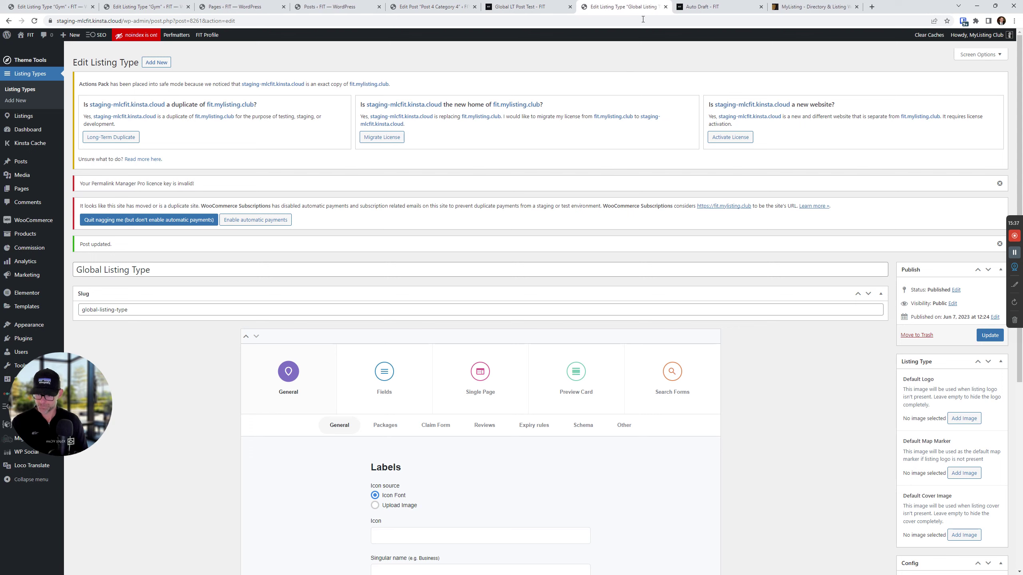
# - Add a Terms section to the preview card's footer and inspect its taxonomy choices, keeping Categories
pyautogui.click(577, 258)
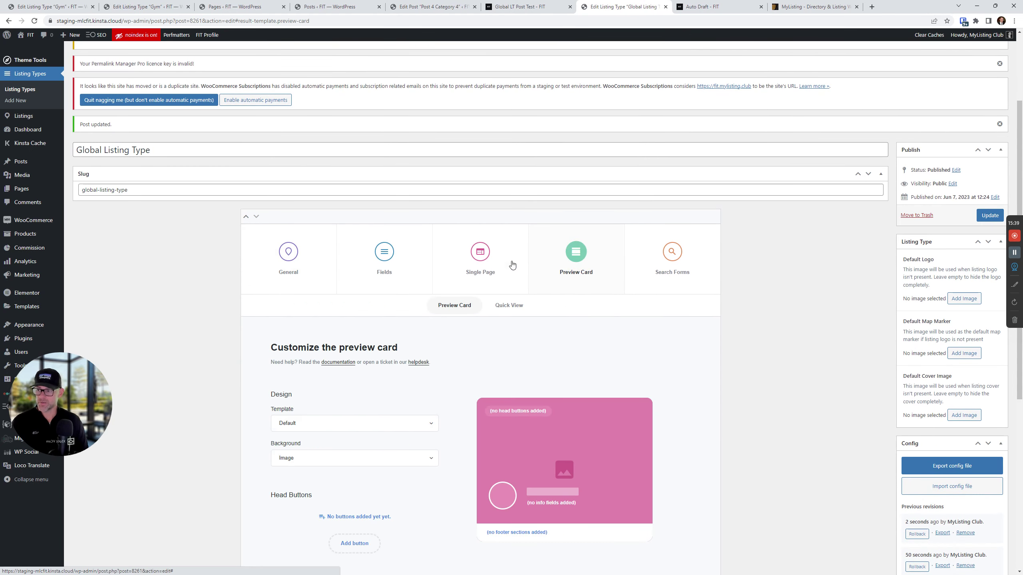
pyautogui.scroll(-3, 351, 273)
pyautogui.scroll(-2, 351, 238)
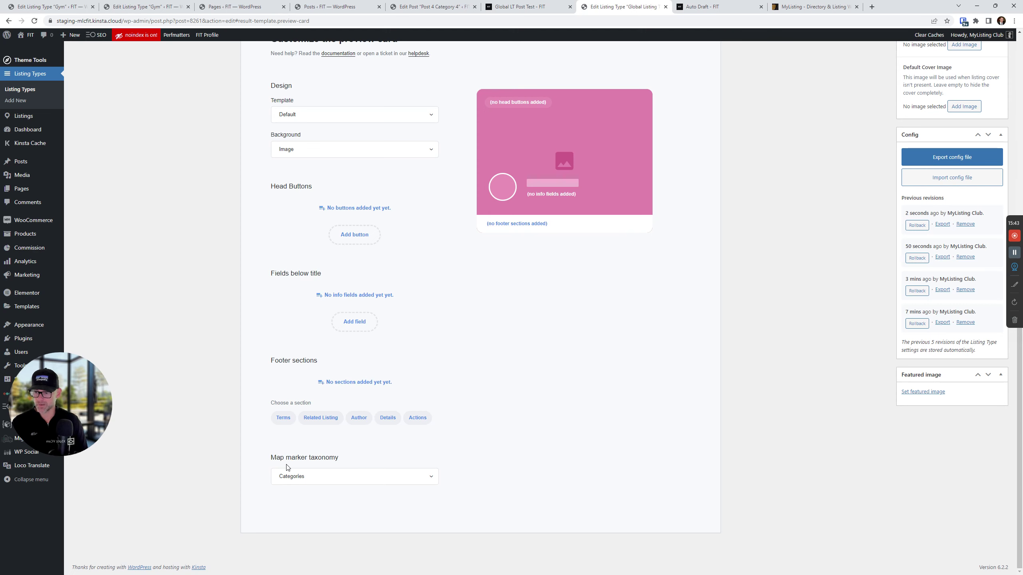
pyautogui.click(282, 418)
pyautogui.click(348, 390)
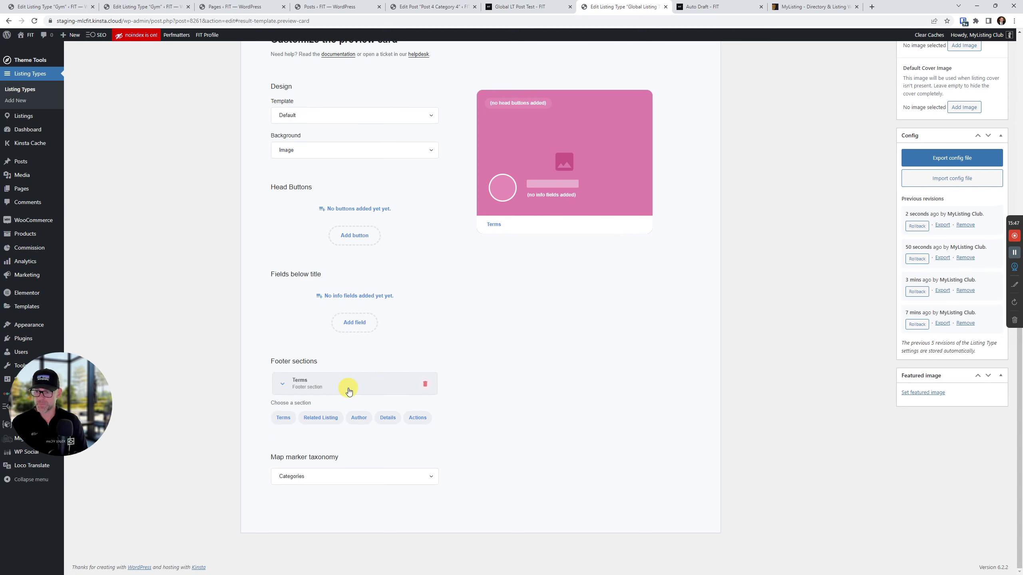
pyautogui.scroll(-2, 350, 390)
pyautogui.click(323, 339)
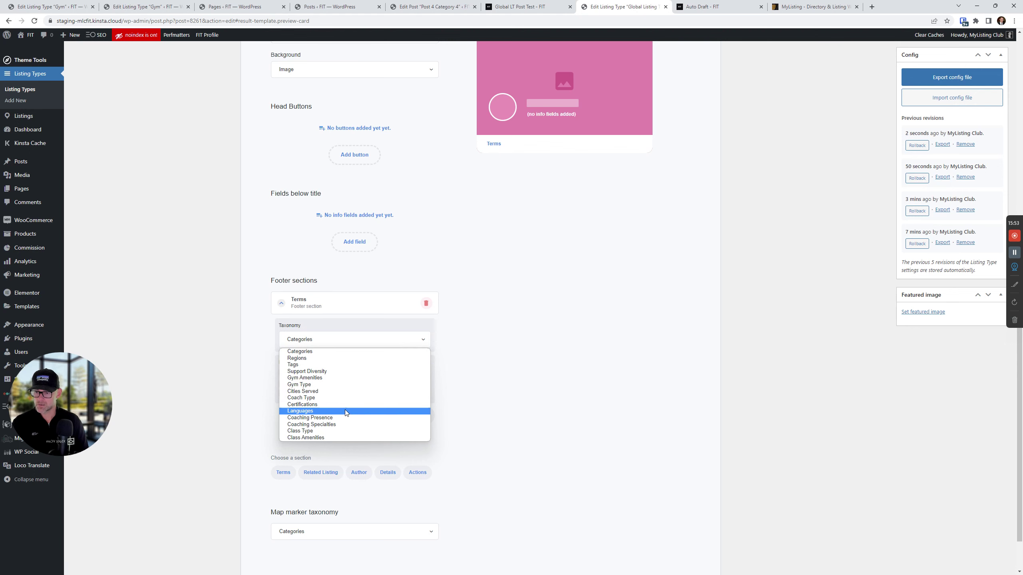
pyautogui.click(338, 329)
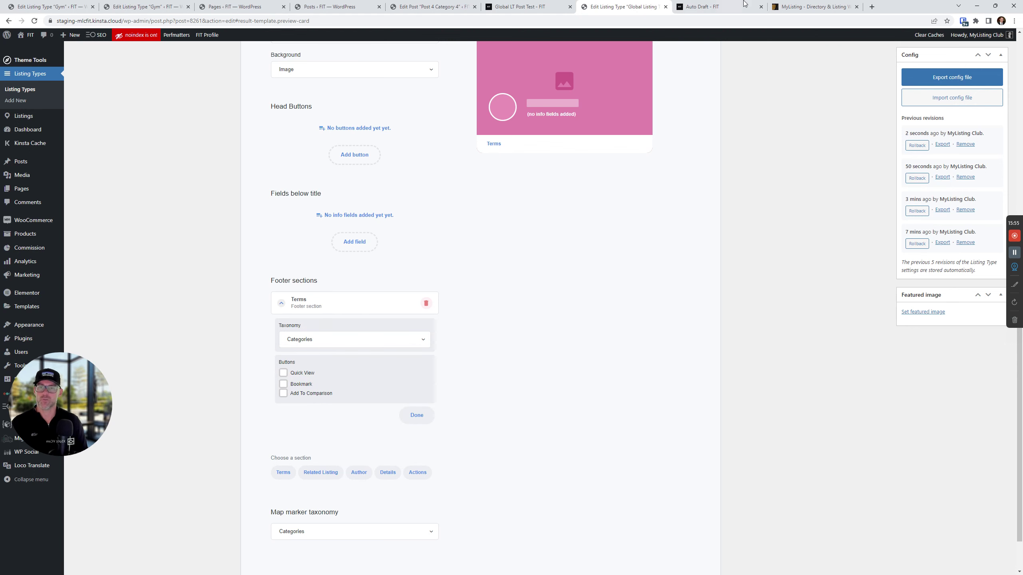
# - Recheck the changelog, then add the preset Related Listing field to the Global Listing Type's fields
pyautogui.click(810, 6)
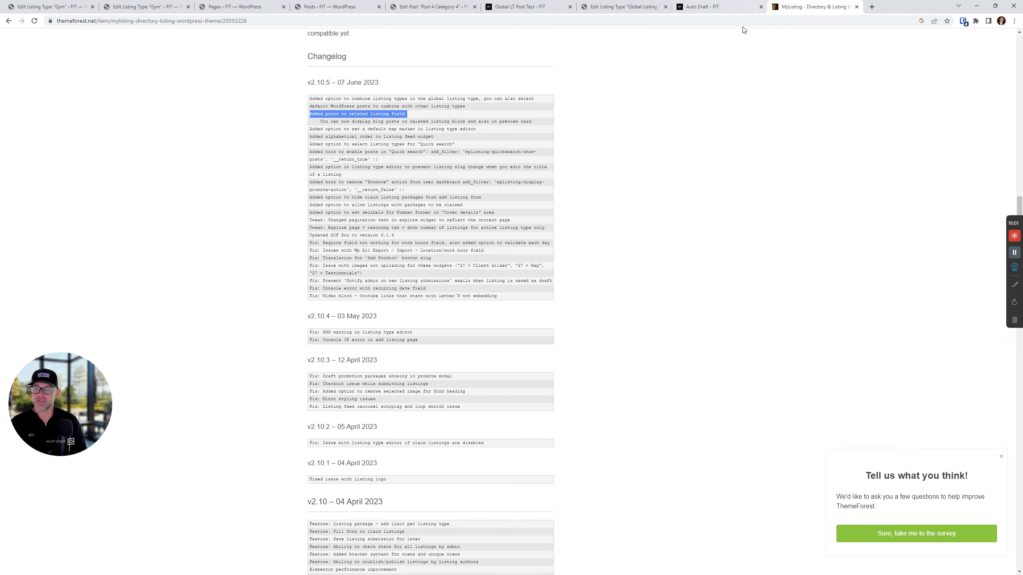
pyautogui.click(620, 7)
pyautogui.scroll(10, 365, 111)
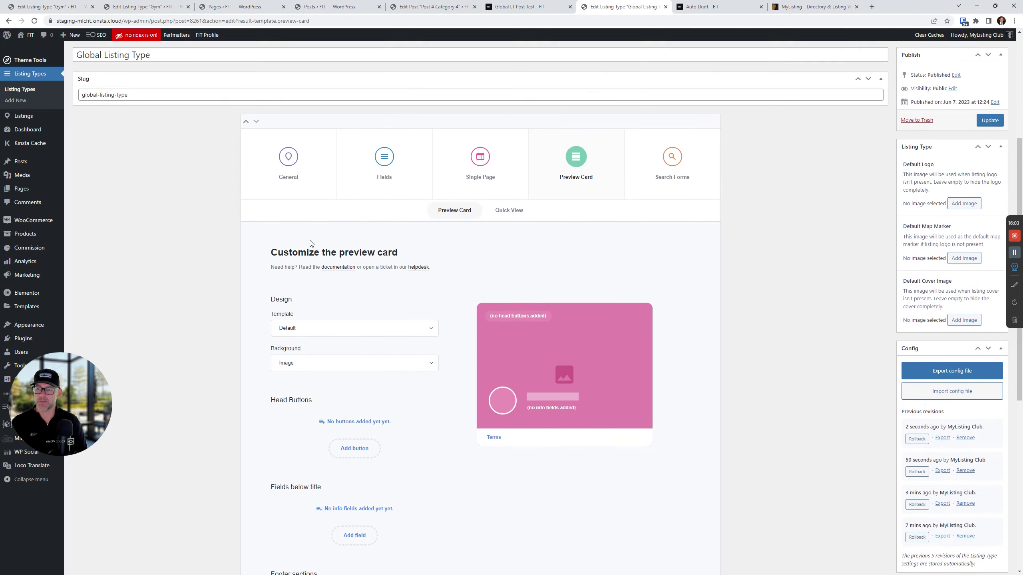
pyautogui.click(394, 239)
pyautogui.scroll(-10, 527, 308)
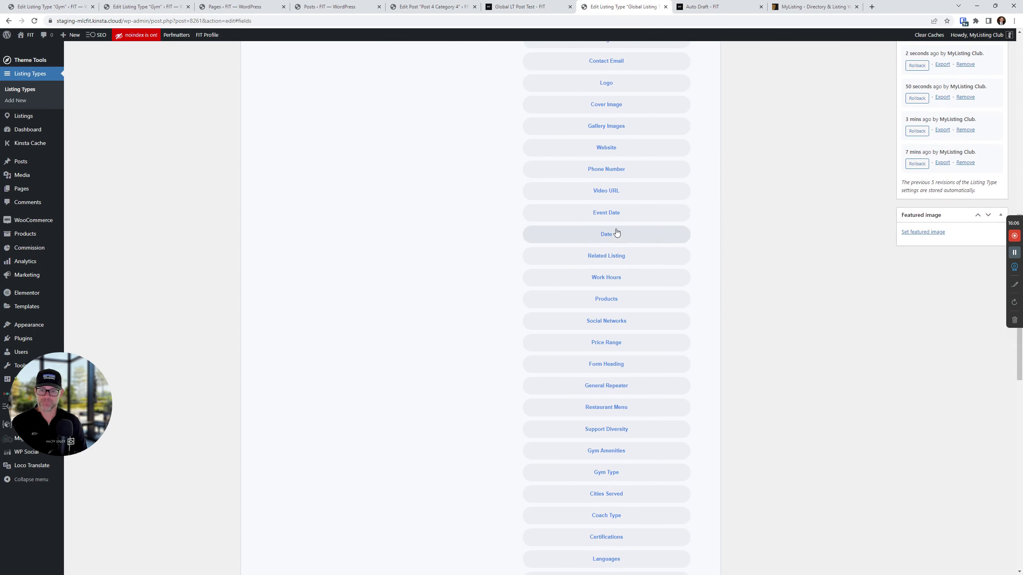
pyautogui.click(635, 258)
# - Relate the Related Listing field to WP Posts and review its remaining settings
pyautogui.scroll(9, 373, 276)
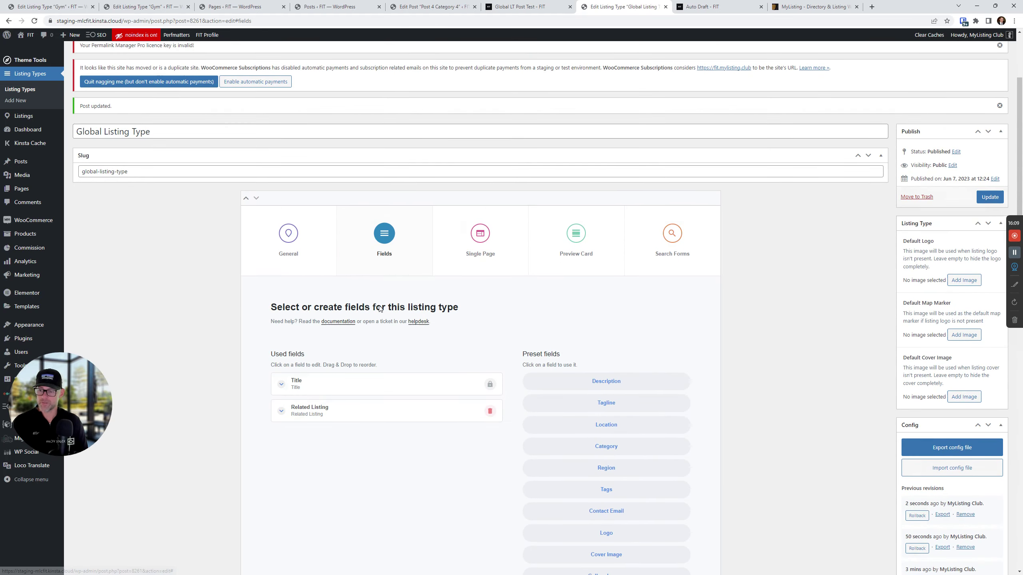
pyautogui.click(356, 325)
pyautogui.scroll(-5, 355, 328)
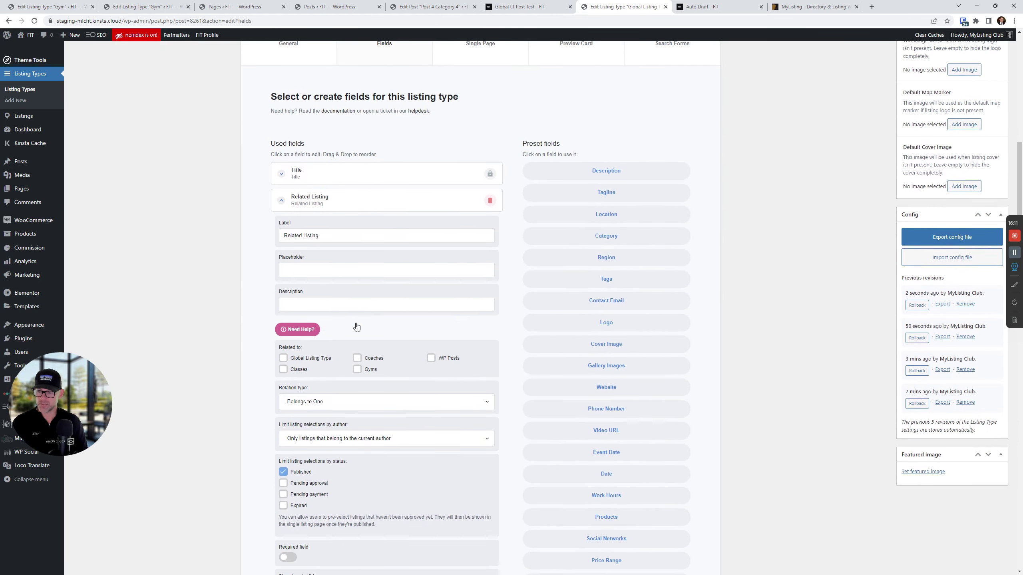
pyautogui.click(430, 279)
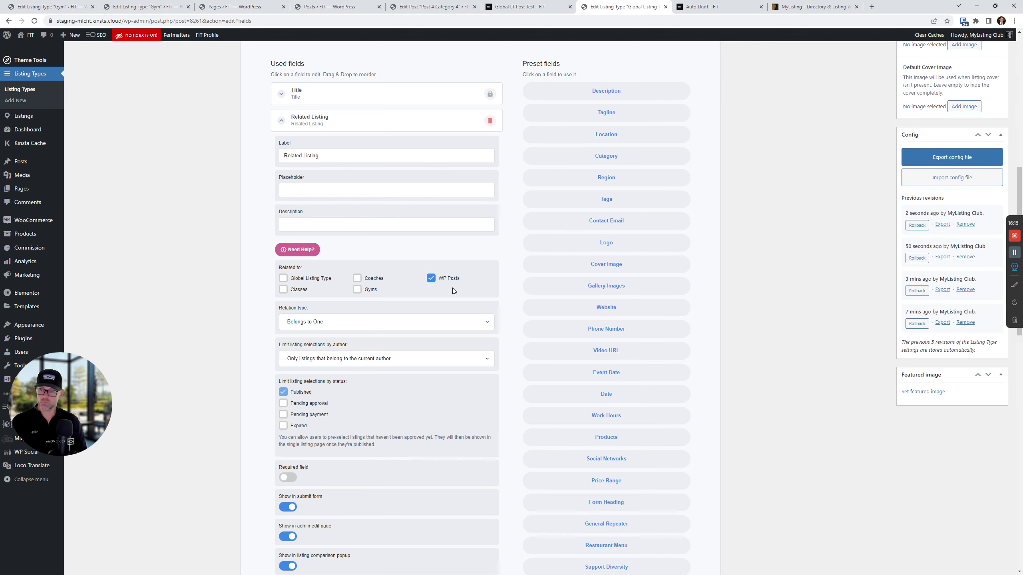
pyautogui.scroll(-3, 387, 354)
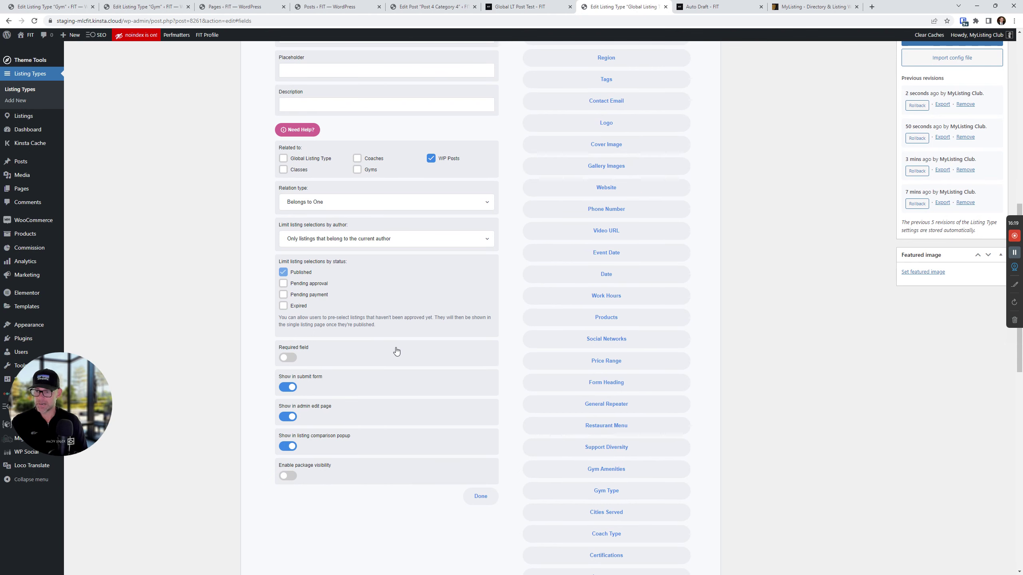
pyautogui.scroll(3, 396, 351)
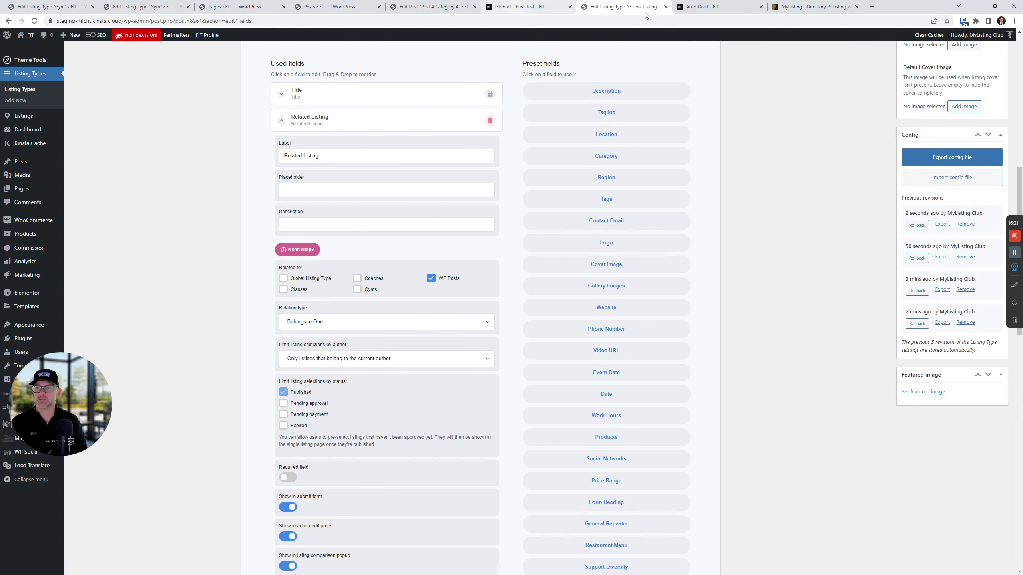
# - Recheck the changelog, then add a Related Listings tab to the single page's content tabs in the Global Listing Type
pyautogui.click(777, 8)
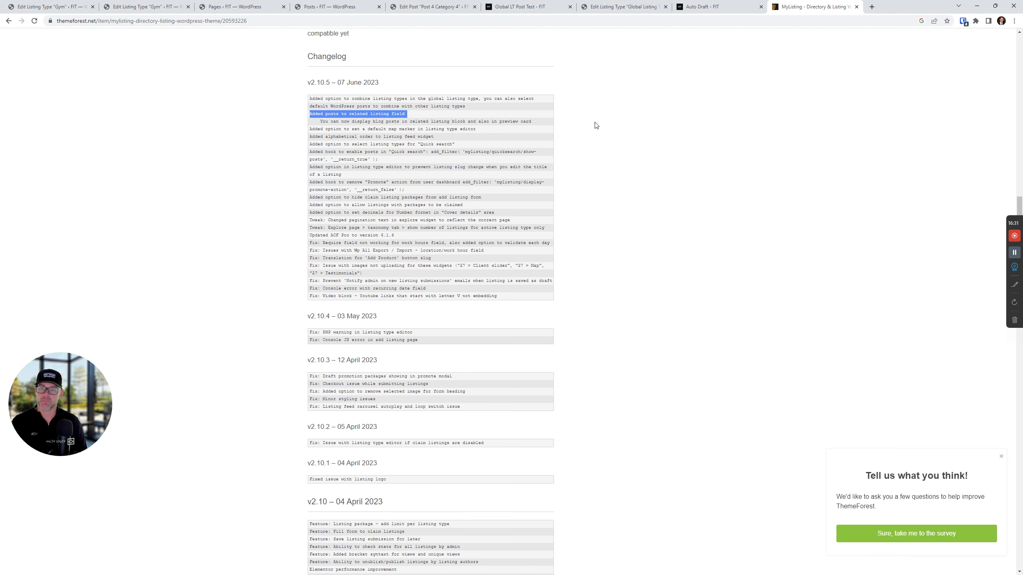
pyautogui.click(622, 6)
pyautogui.scroll(10, 445, 307)
pyautogui.scroll(-3, 445, 307)
pyautogui.click(480, 226)
pyautogui.scroll(-3, 482, 231)
pyautogui.click(531, 133)
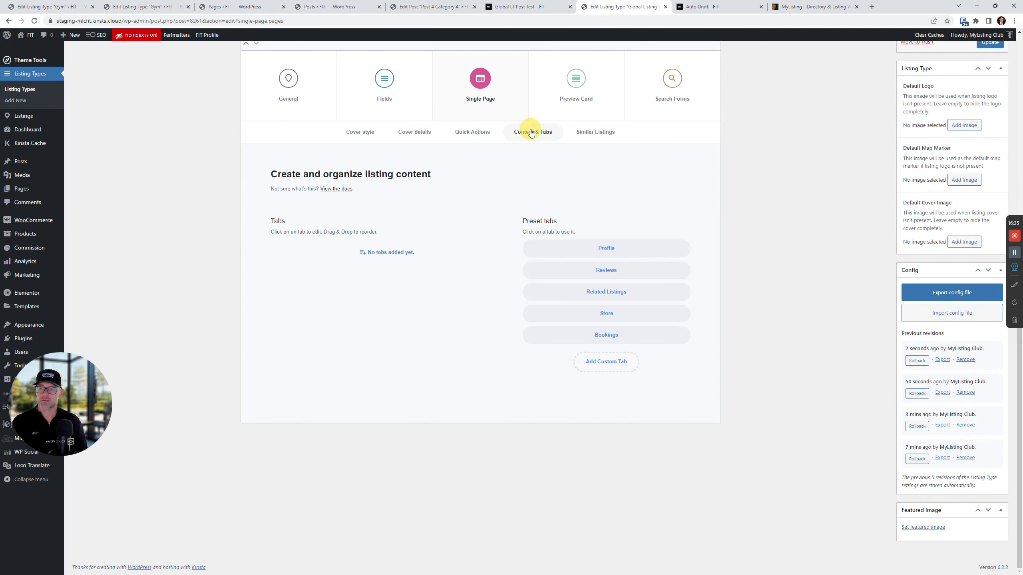
pyautogui.scroll(1, 467, 155)
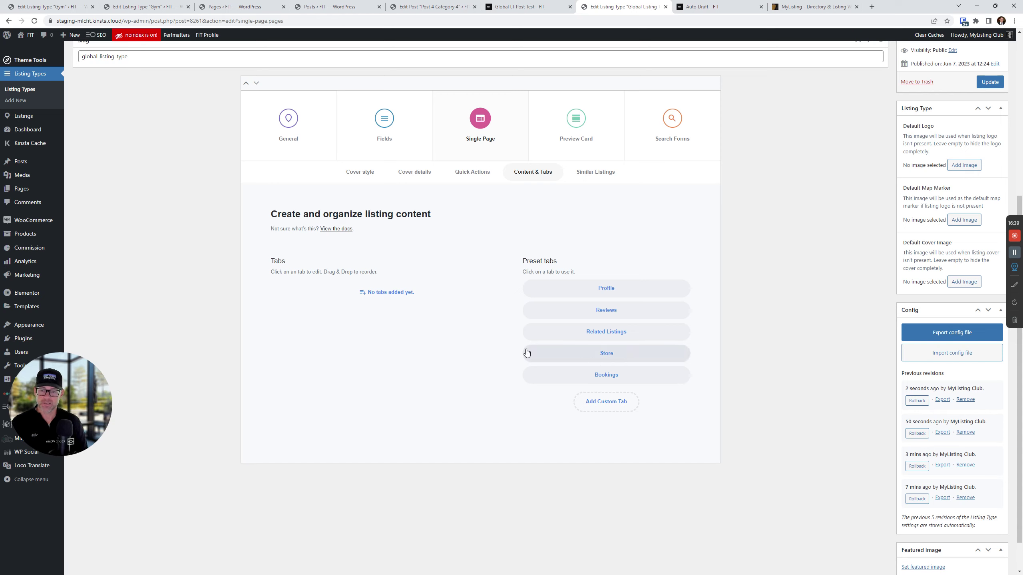
pyautogui.click(624, 333)
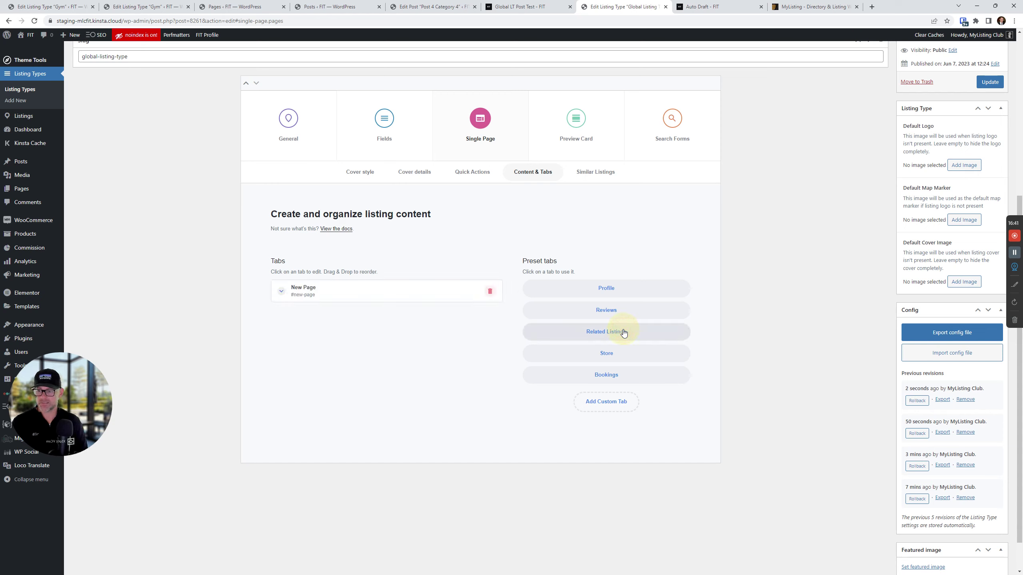
# - Open the new tab's settings, check its Related Listings Field choices, and set its label to RL
pyautogui.click(412, 291)
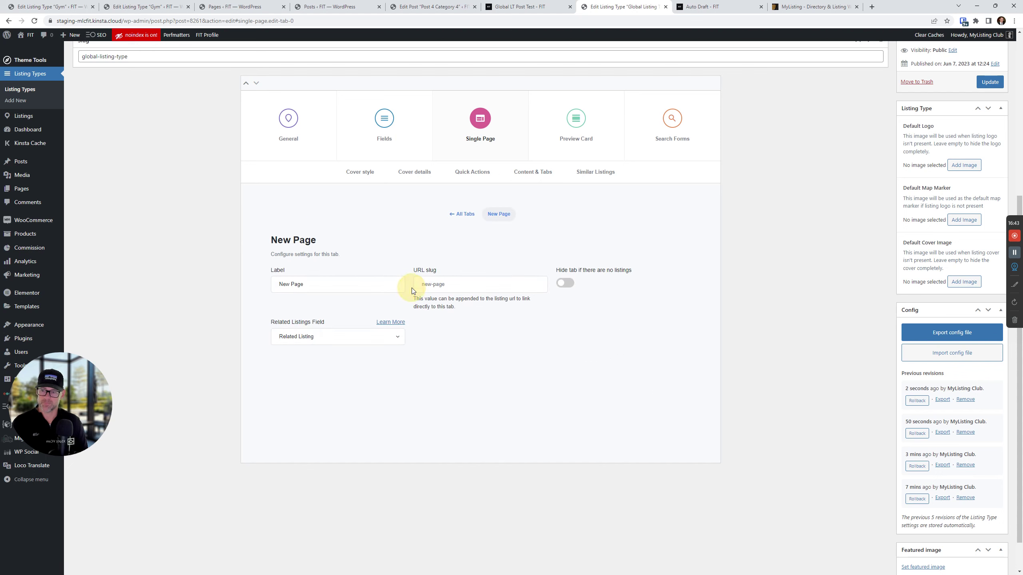
pyautogui.click(317, 336)
pyautogui.click(319, 336)
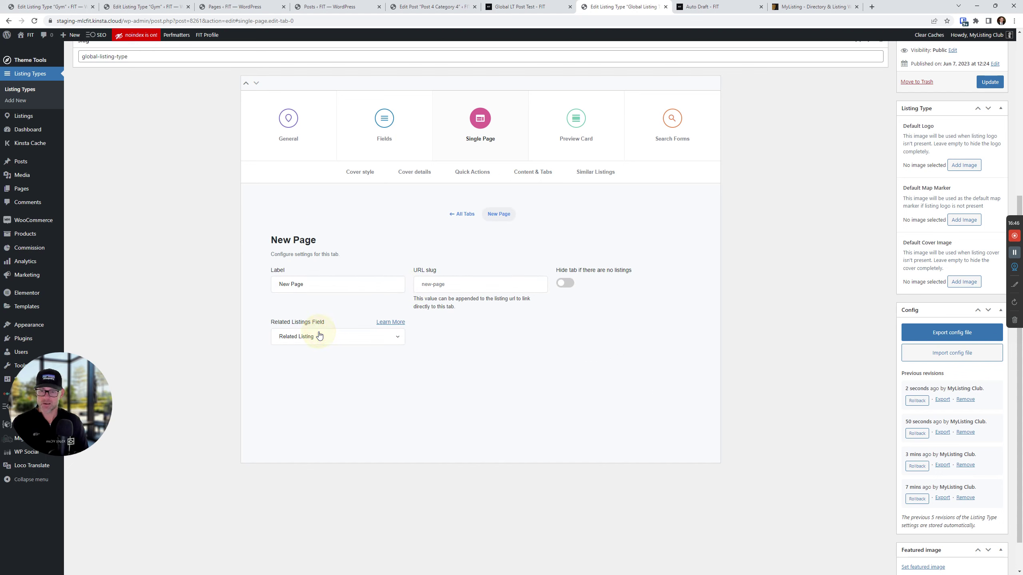
pyautogui.doubleClick(354, 287)
pyautogui.hotkey('ctrl', 'a')
pyautogui.press('BackSpace')
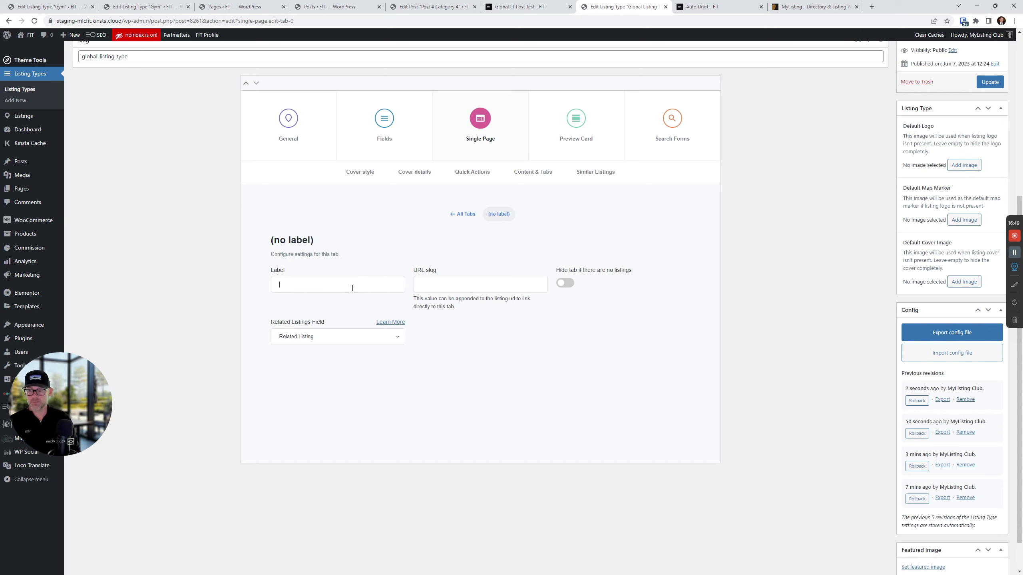
pyautogui.write('RL')
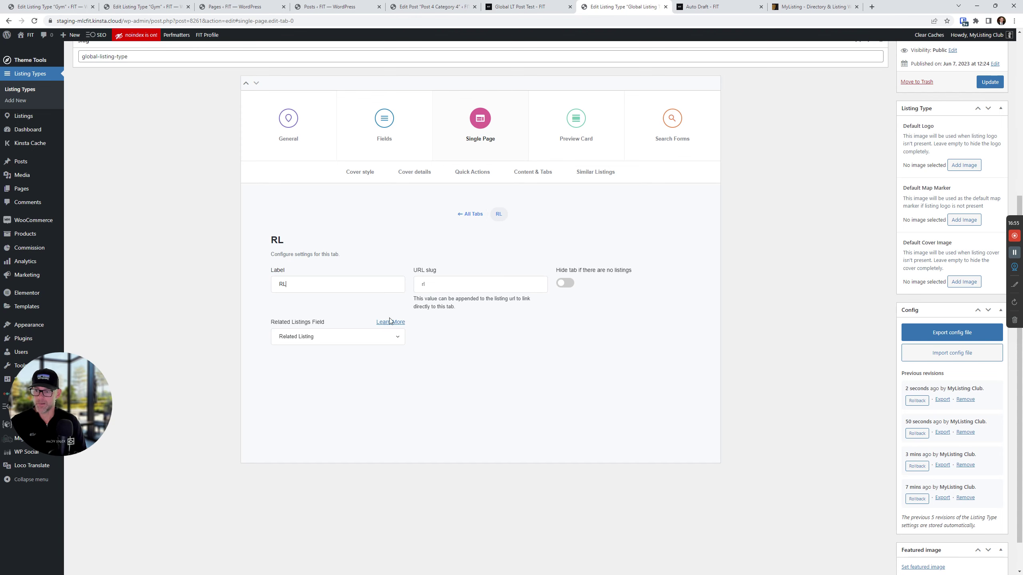
# - Review the Related Listing field's WP Posts relation and save the Global Listing Type
pyautogui.click(384, 136)
pyautogui.scroll(-6, 341, 384)
pyautogui.scroll(3, 342, 385)
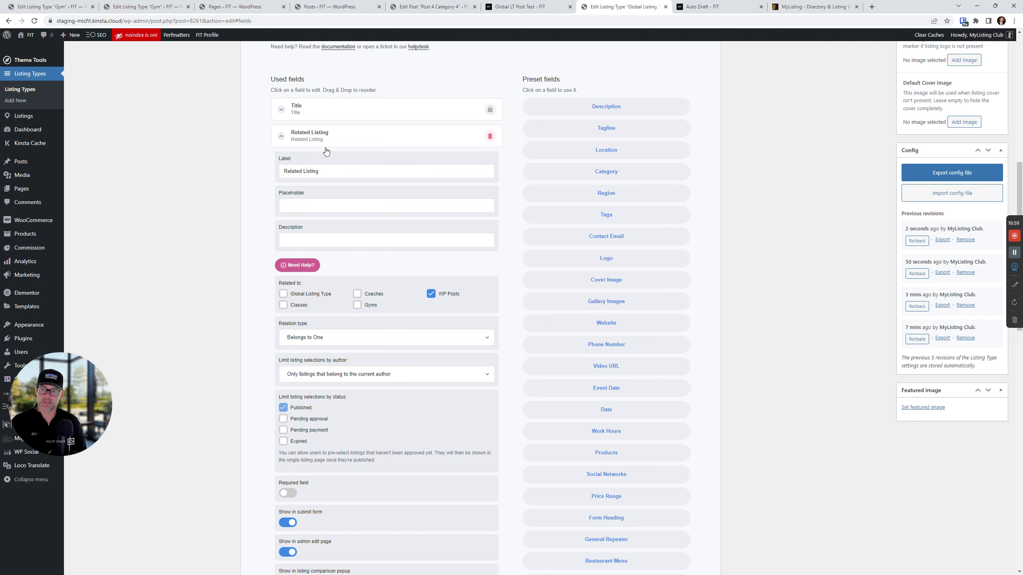
pyautogui.scroll(1, 326, 183)
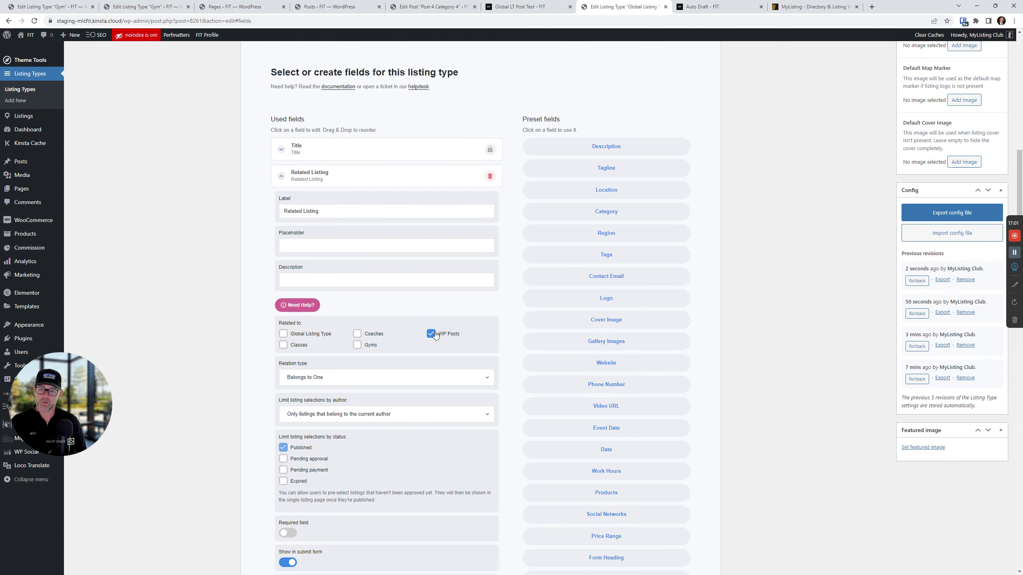
pyautogui.scroll(6, 679, 368)
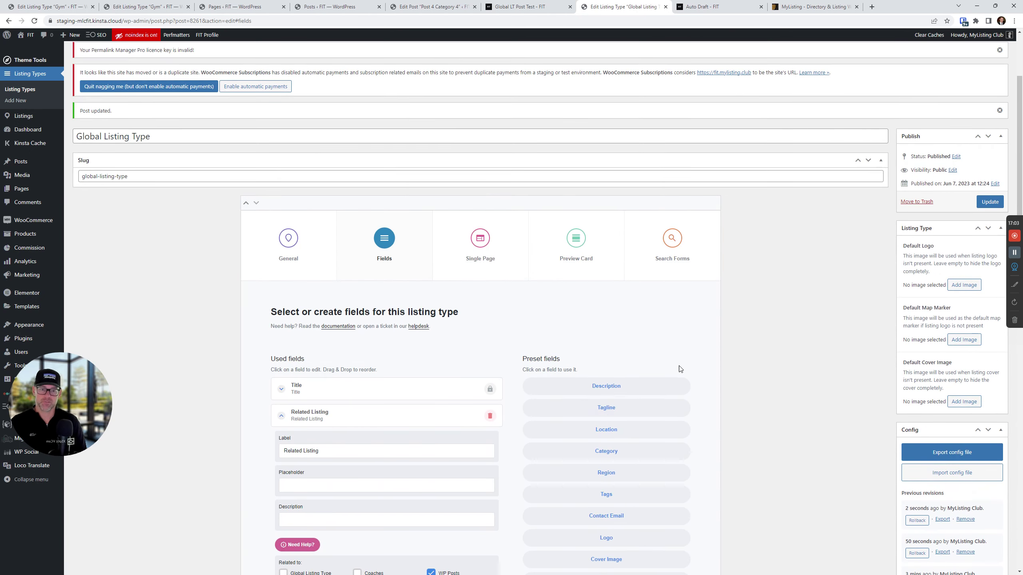
pyautogui.click(994, 201)
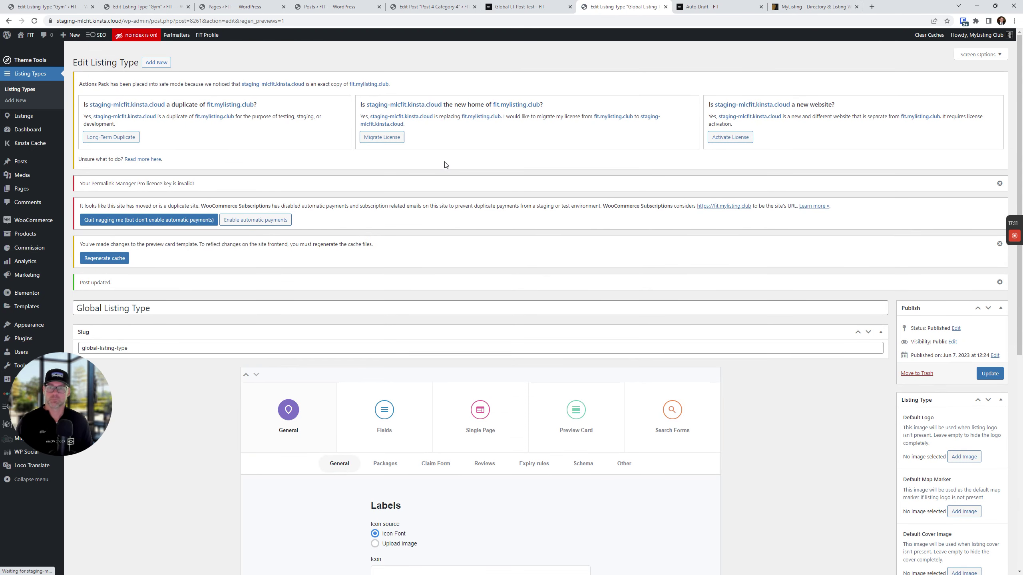
# - Open the RL tab's settings in the single page content tabs and examine its Related Listings Field choices
pyautogui.click(479, 419)
pyautogui.scroll(-3, 503, 362)
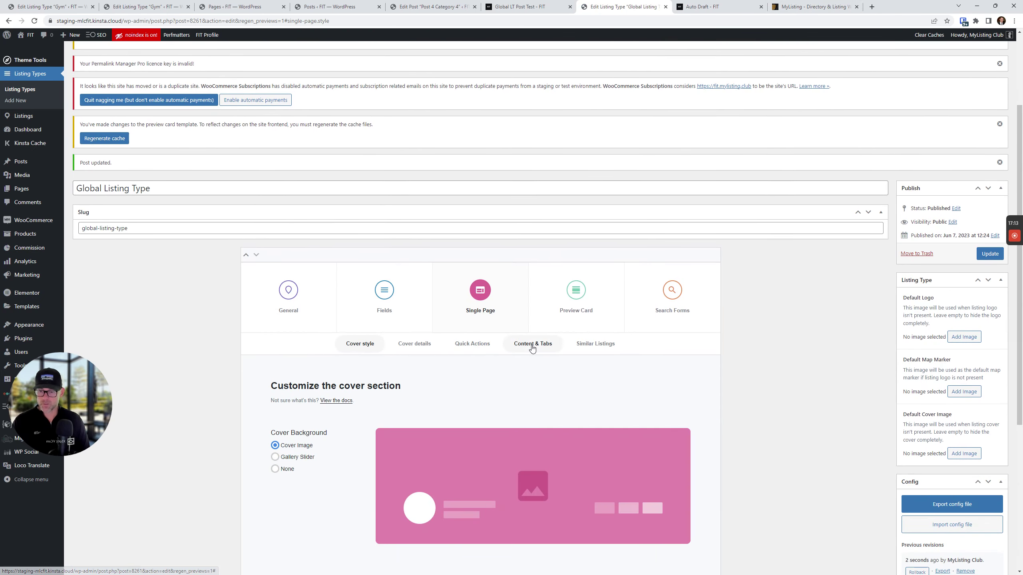
pyautogui.click(533, 345)
pyautogui.scroll(-5, 533, 348)
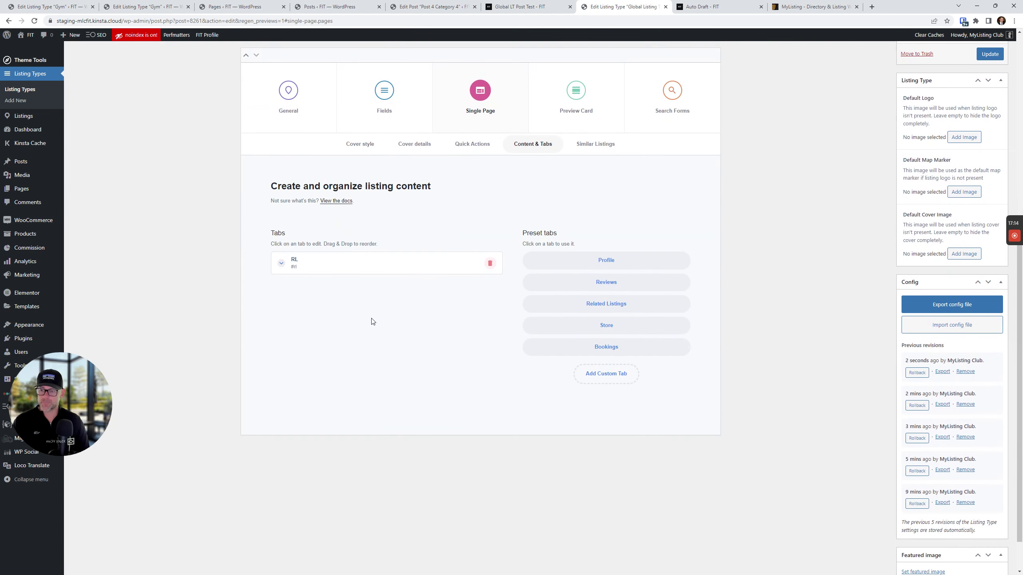
pyautogui.click(396, 261)
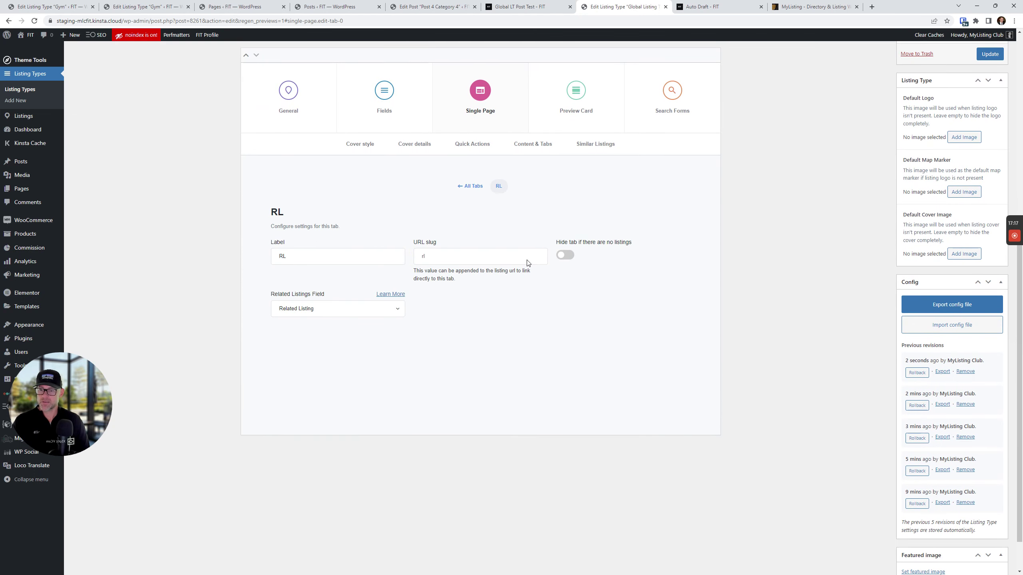
pyautogui.click(308, 310)
pyautogui.click(309, 310)
pyautogui.click(461, 189)
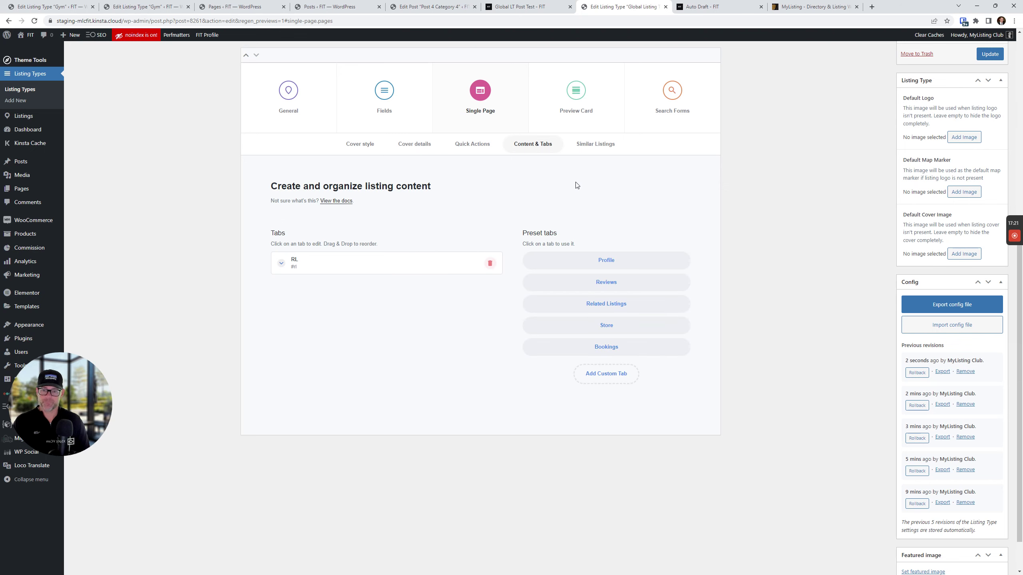
pyautogui.click(402, 270)
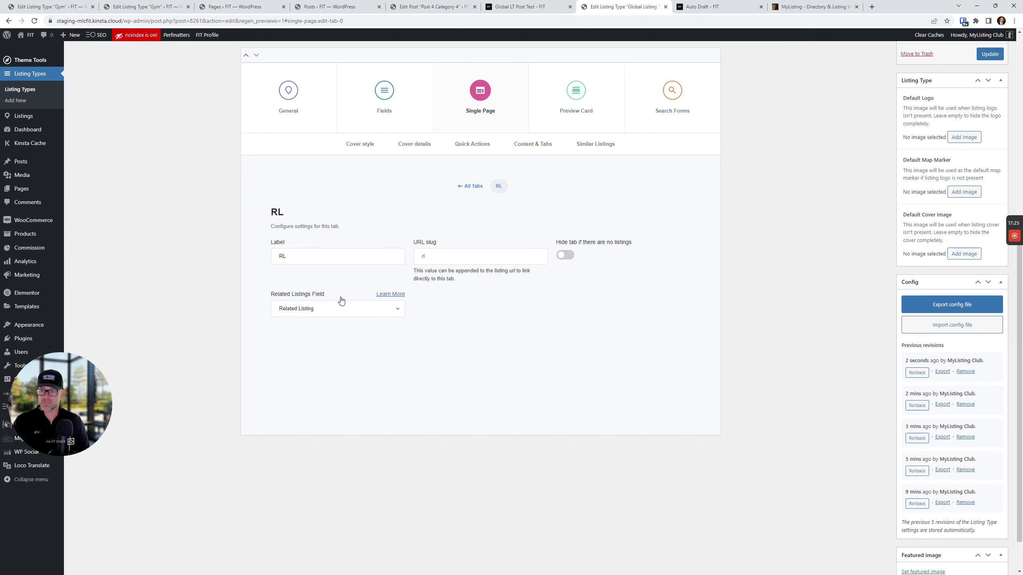
pyautogui.scroll(3, 360, 325)
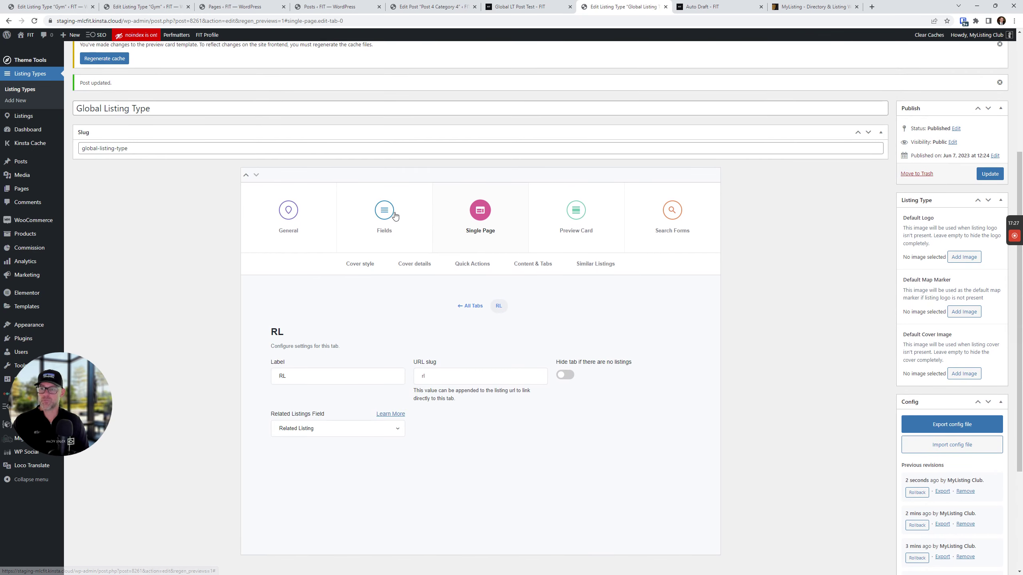
# - Change the label of the Related Listing field in the Global Listing Type to Site Posts
pyautogui.click(385, 209)
pyautogui.scroll(-2, 378, 242)
pyautogui.click(373, 307)
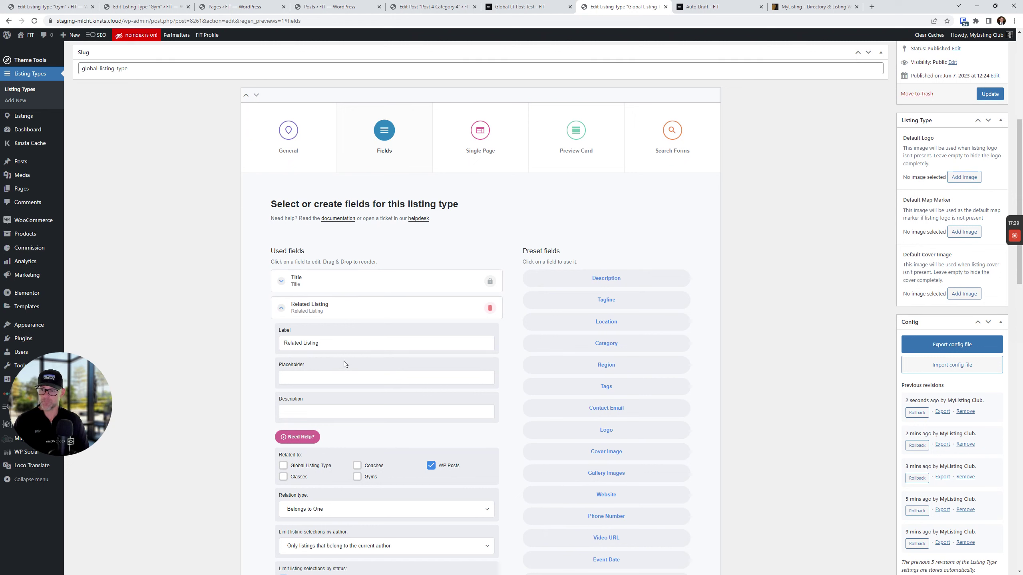
pyautogui.rightClick(346, 347)
pyautogui.click(340, 340)
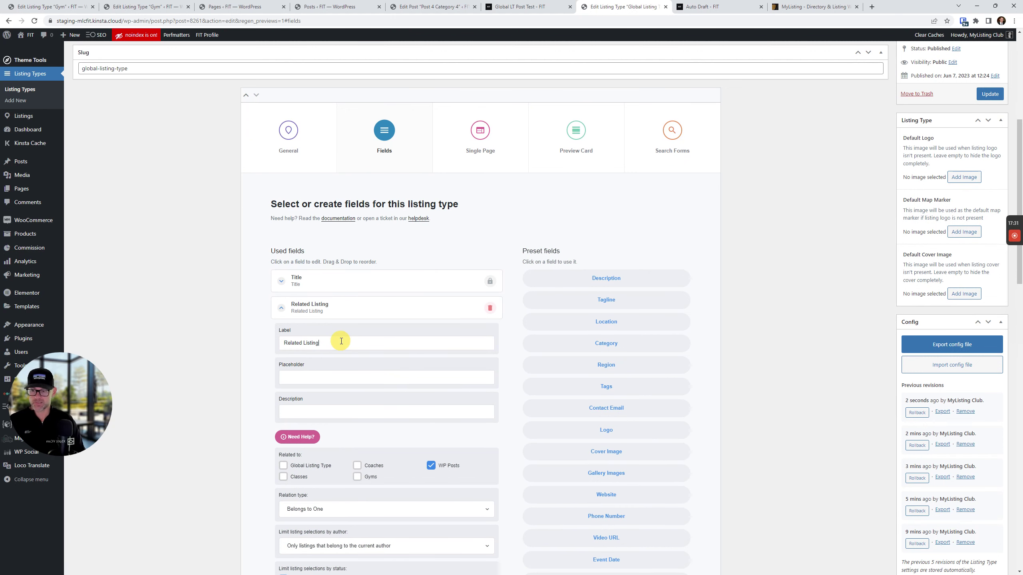
pyautogui.hotkey('ctrl', 'a')
pyautogui.write('WP')
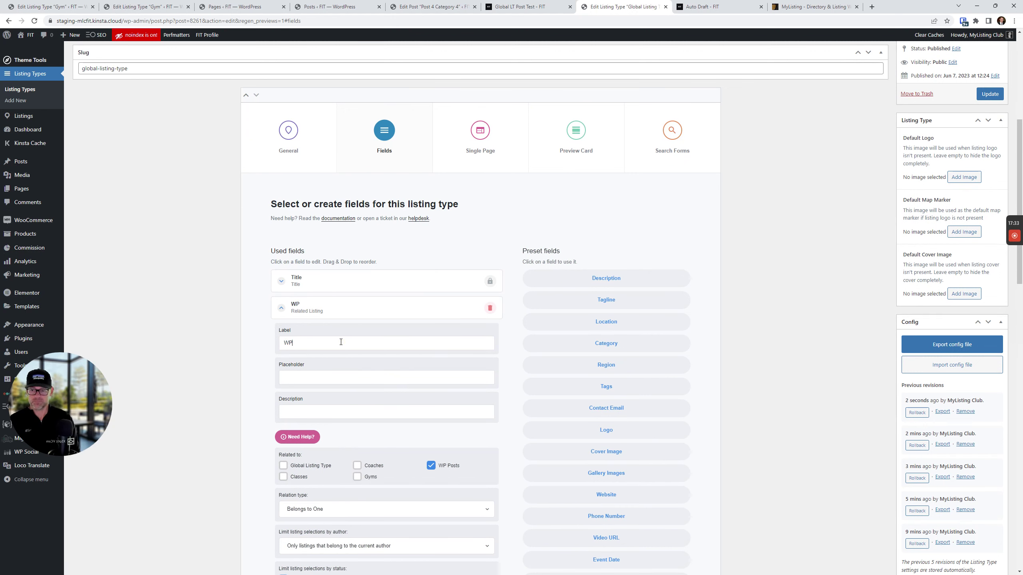
pyautogui.press('BackSpace')
pyautogui.press('BackSpace')
pyautogui.press('BackSpace')
pyautogui.write('Site Posts')
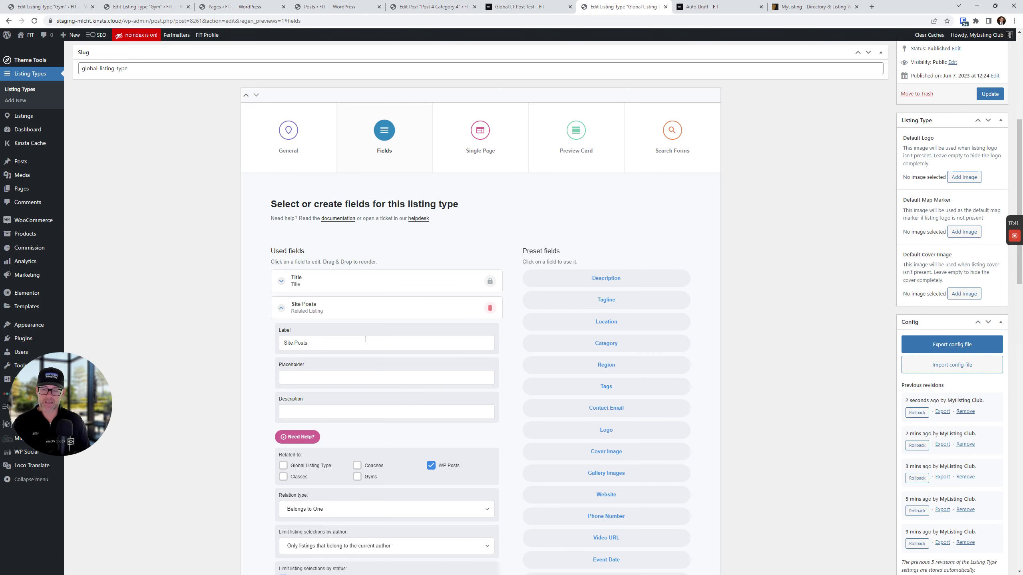
# - Review the Site Posts field's relation settings and check which related listings field the RL single page tab uses
pyautogui.scroll(-2, 314, 276)
pyautogui.scroll(-2, 326, 280)
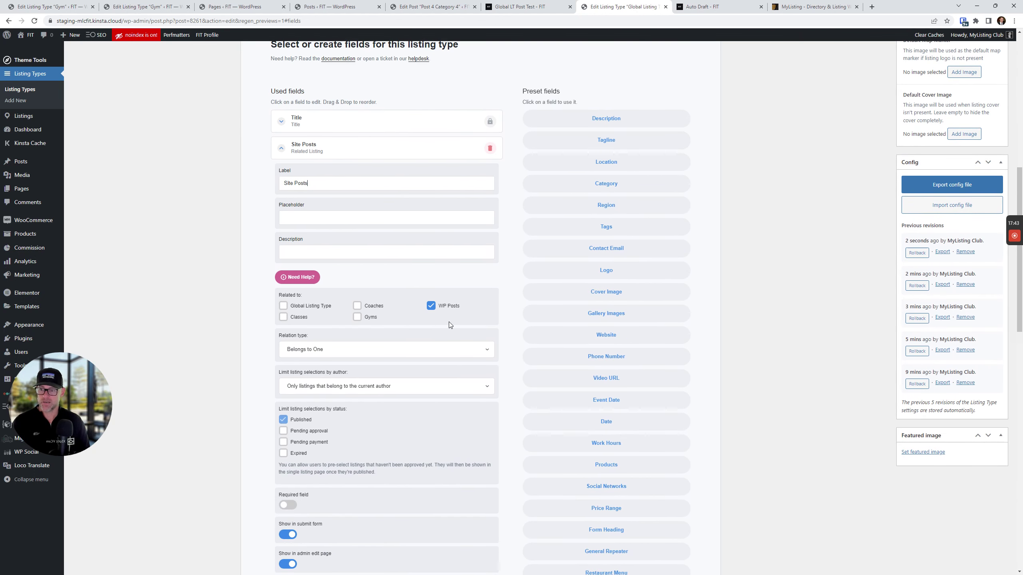
pyautogui.scroll(8, 443, 363)
pyautogui.scroll(-2, 463, 429)
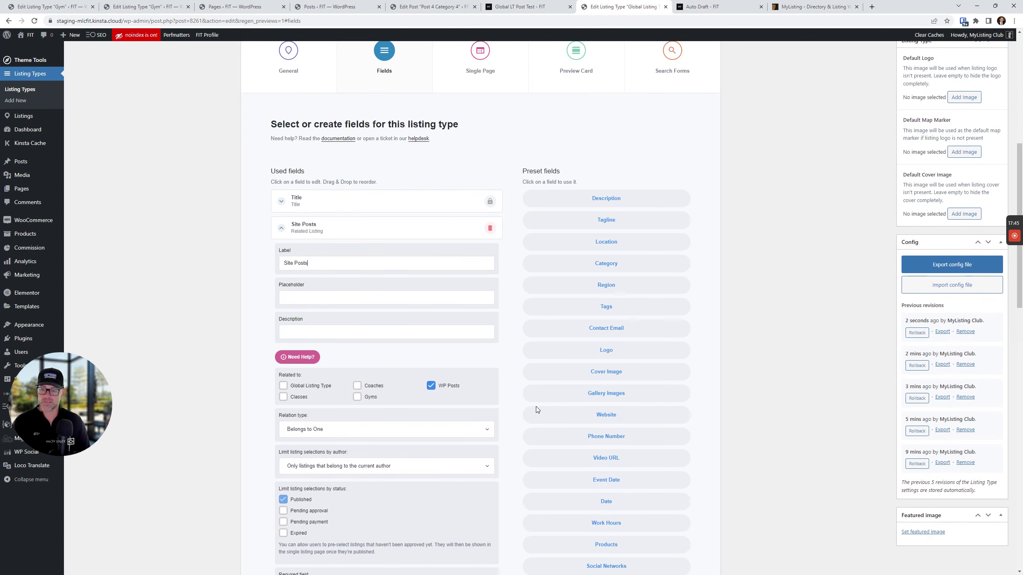
pyautogui.scroll(5, 443, 387)
pyautogui.click(489, 259)
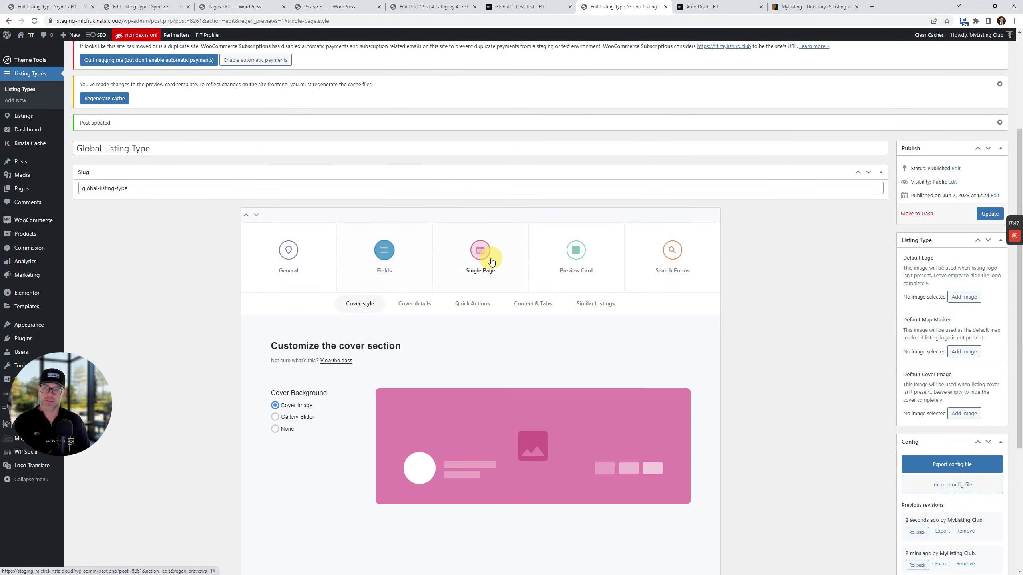
pyautogui.scroll(-1, 565, 263)
pyautogui.click(540, 263)
pyautogui.scroll(-3, 524, 278)
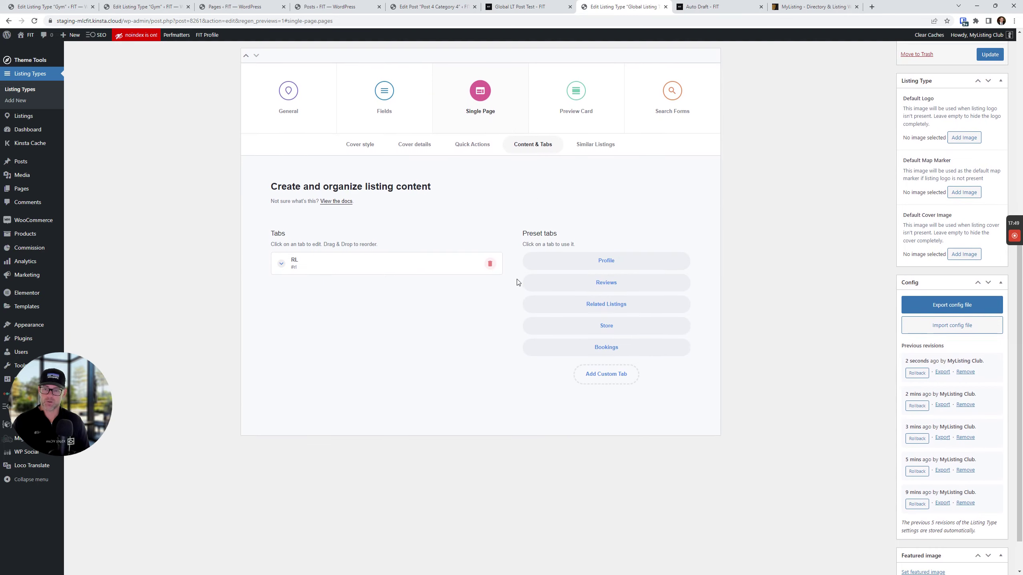
pyautogui.click(416, 268)
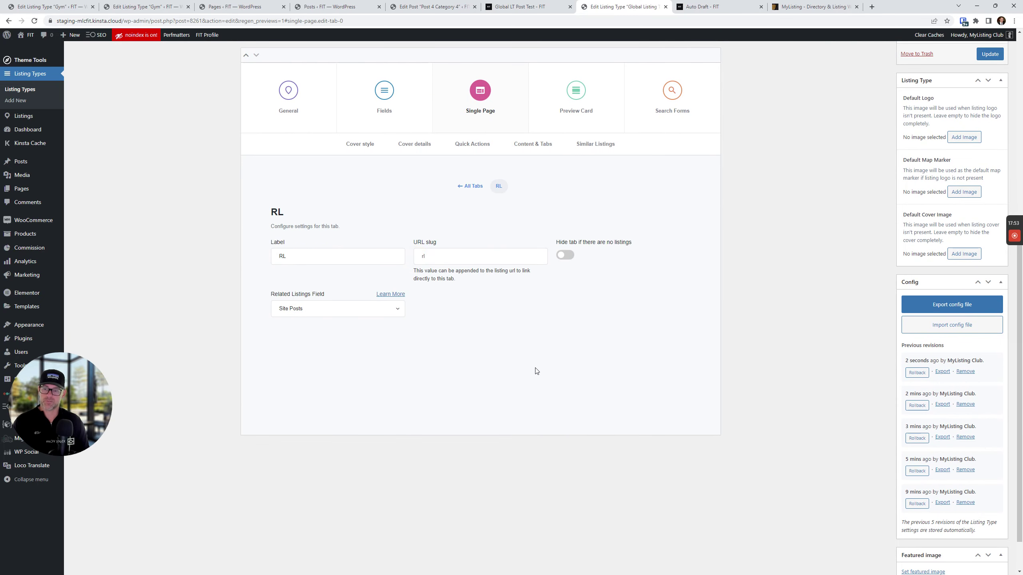
pyautogui.scroll(1, 536, 371)
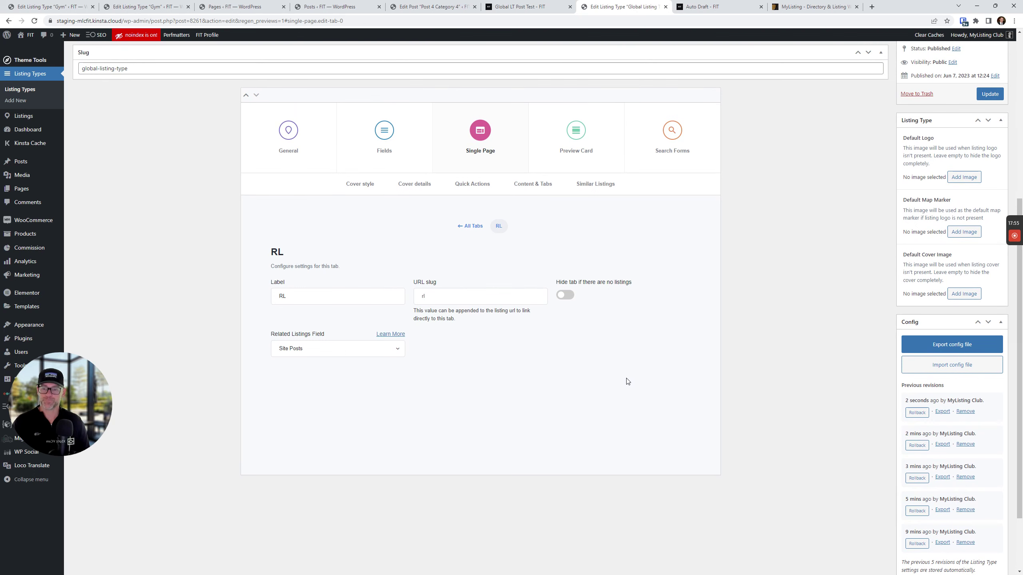
pyautogui.scroll(2, 628, 379)
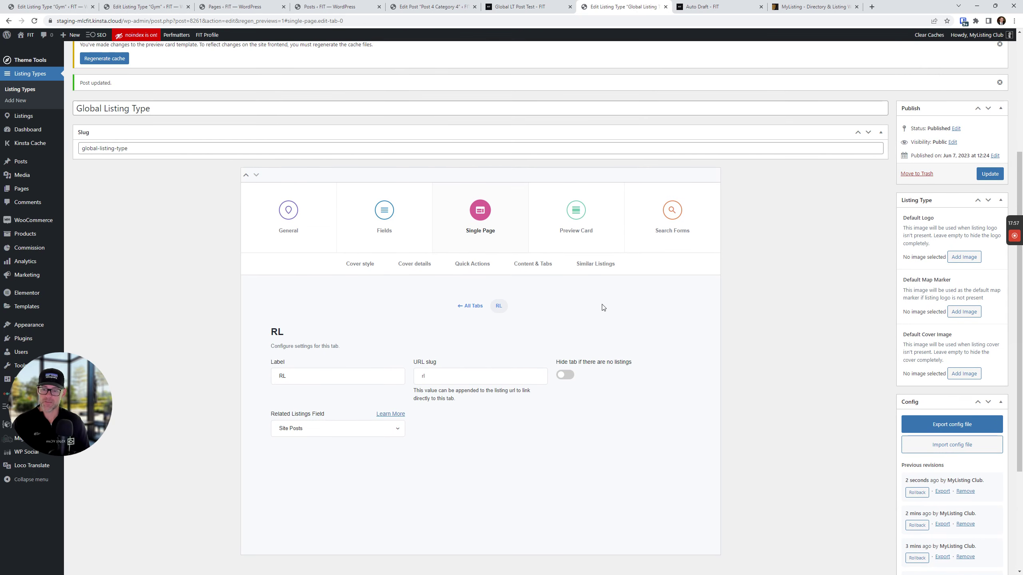
# - Look through the Global Listing Type's preview card settings and recheck the v2.10.5 changelog entry on blog posts in preview cards
pyautogui.click(575, 210)
pyautogui.scroll(-1, 443, 293)
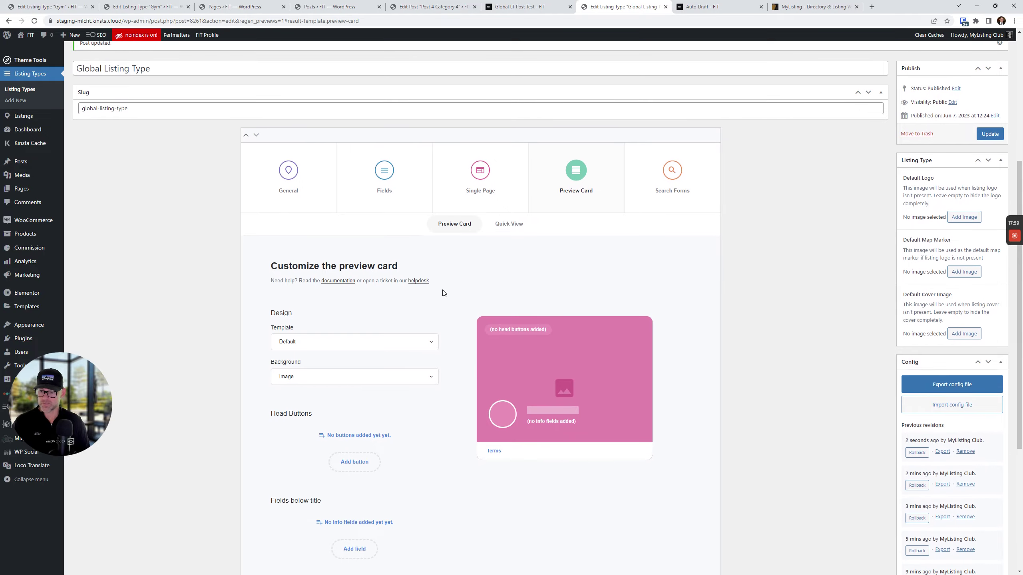
pyautogui.scroll(-5, 447, 268)
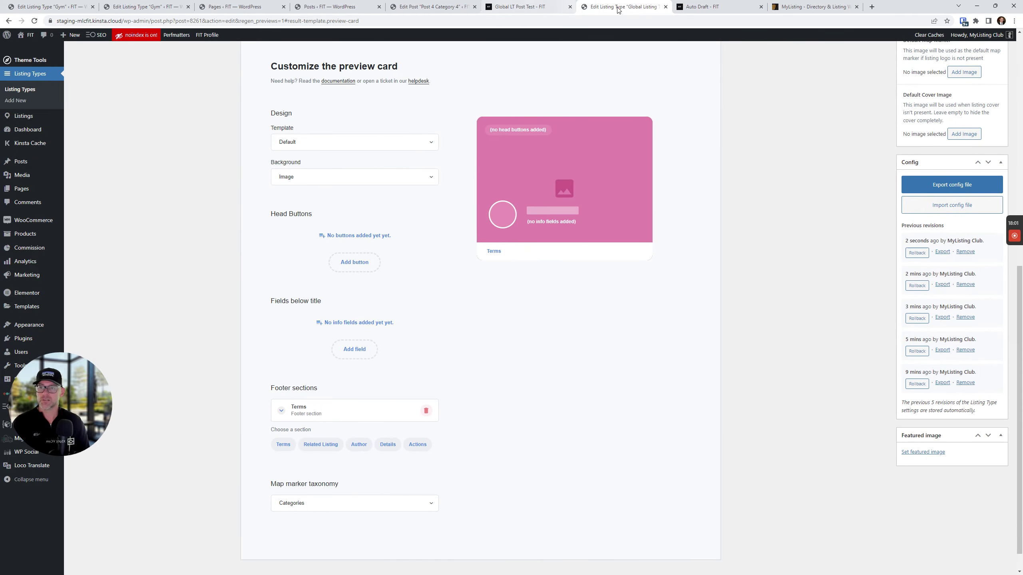
pyautogui.click(803, 9)
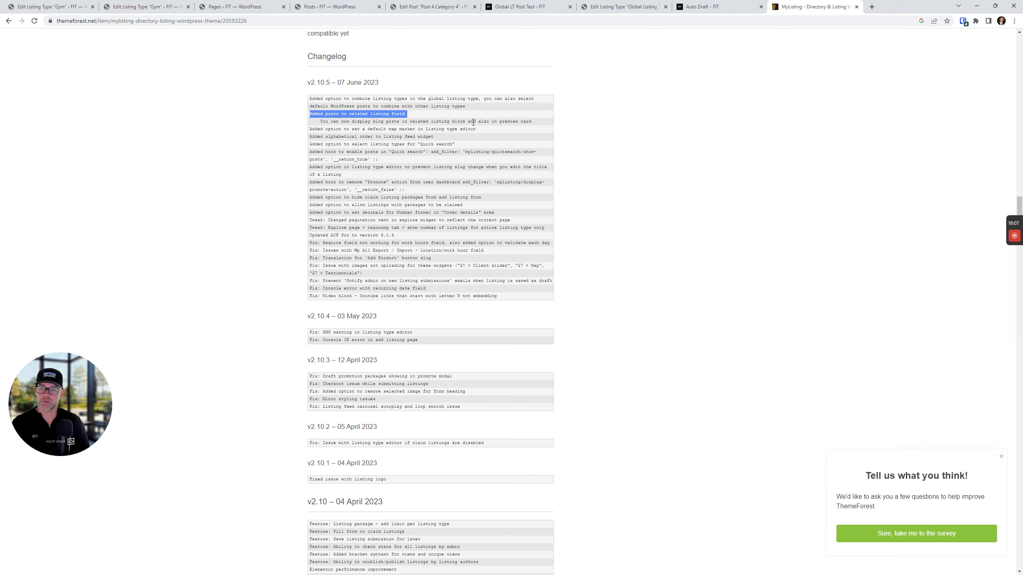
pyautogui.click(635, 8)
pyautogui.scroll(-1, 471, 364)
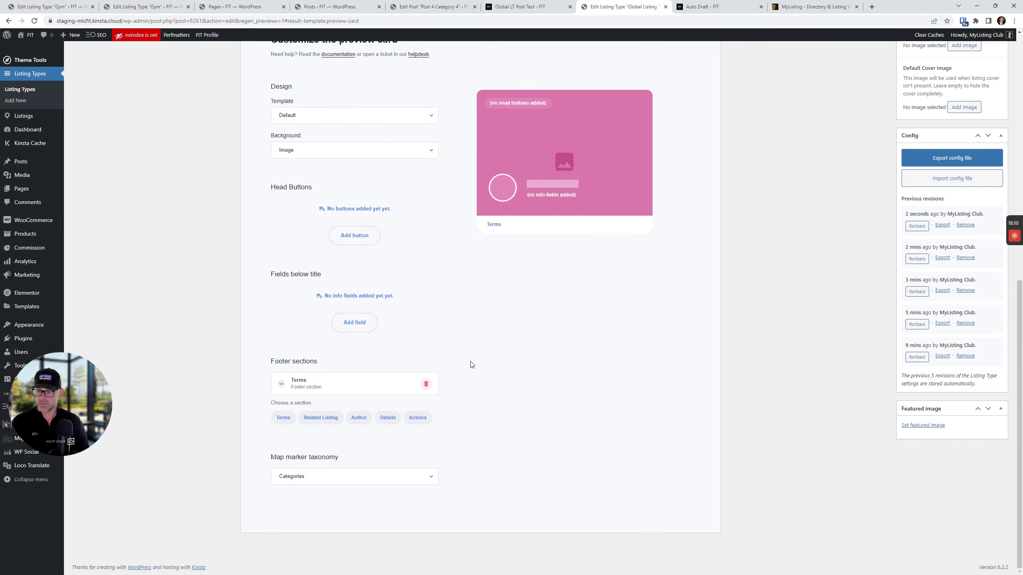
# - Replace the Terms footer section of the preview card with a Related Listing section
pyautogui.click(377, 391)
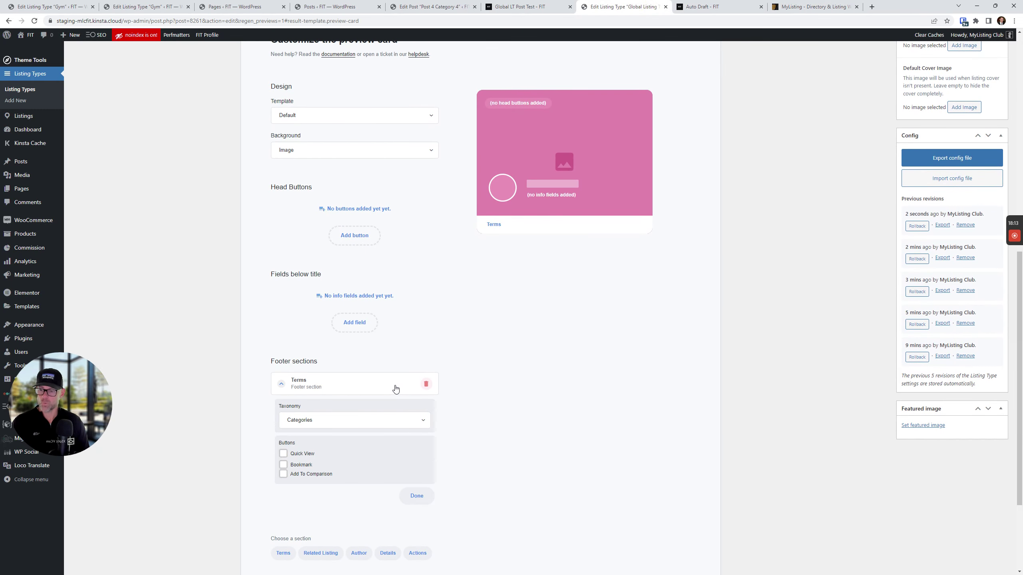
pyautogui.click(425, 384)
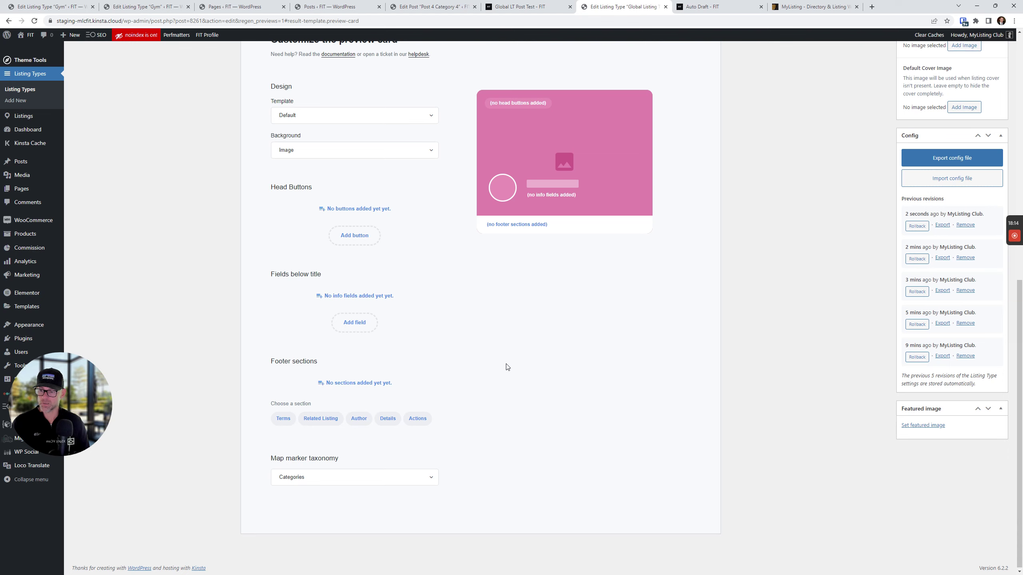
pyautogui.click(320, 419)
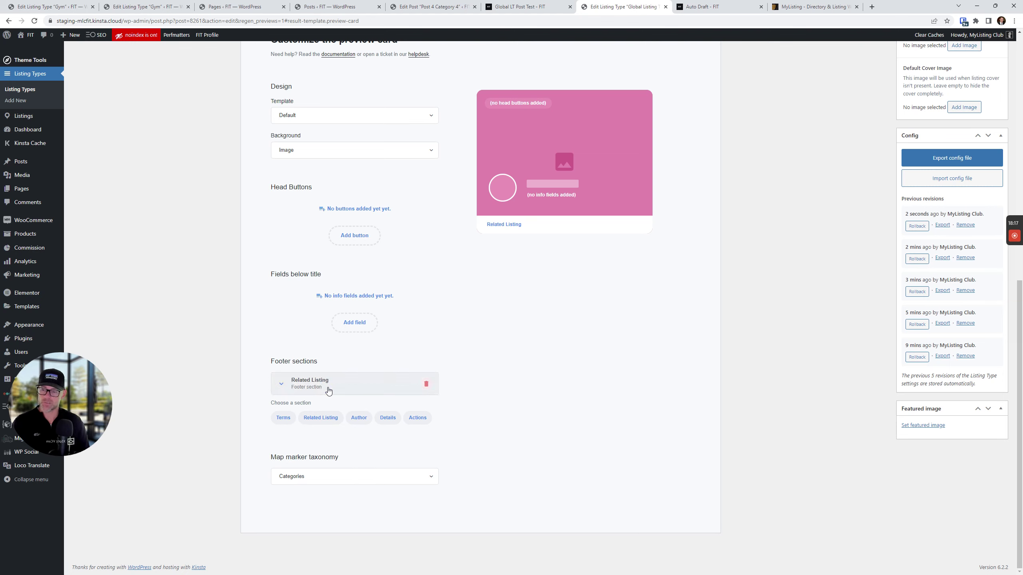
# - Open the Related Listing footer section's settings and choose Site Posts as the field it uses
pyautogui.click(326, 388)
pyautogui.moveTo(314, 419); pyautogui.dragTo(276, 419)
pyautogui.scroll(-3, 366, 393)
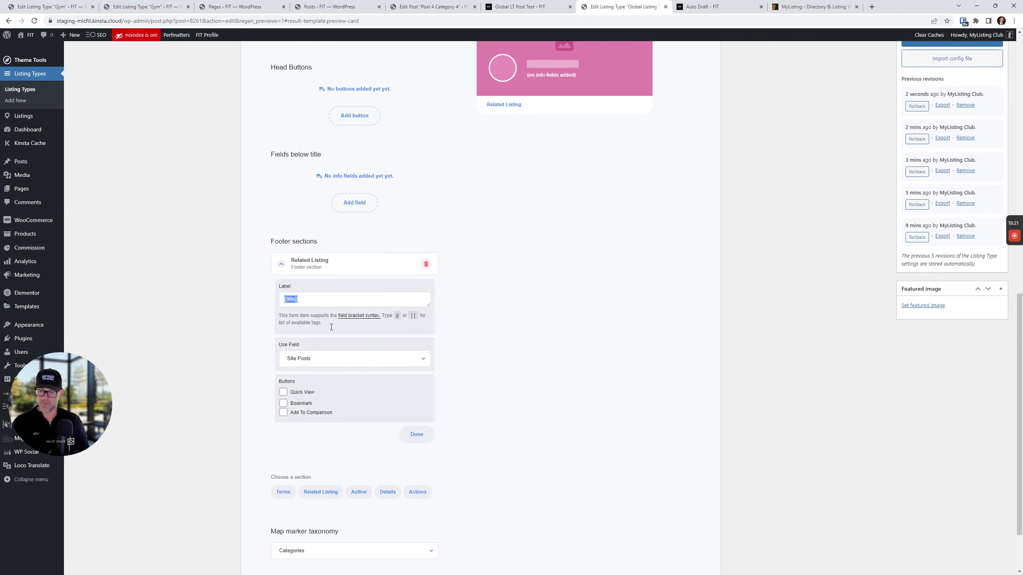
pyautogui.click(306, 362)
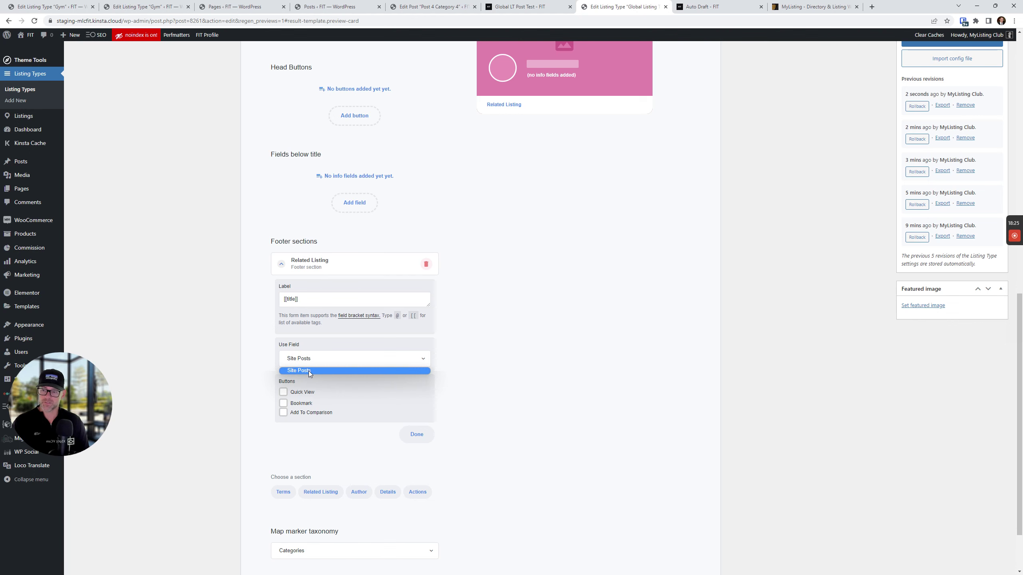
pyautogui.click(309, 371)
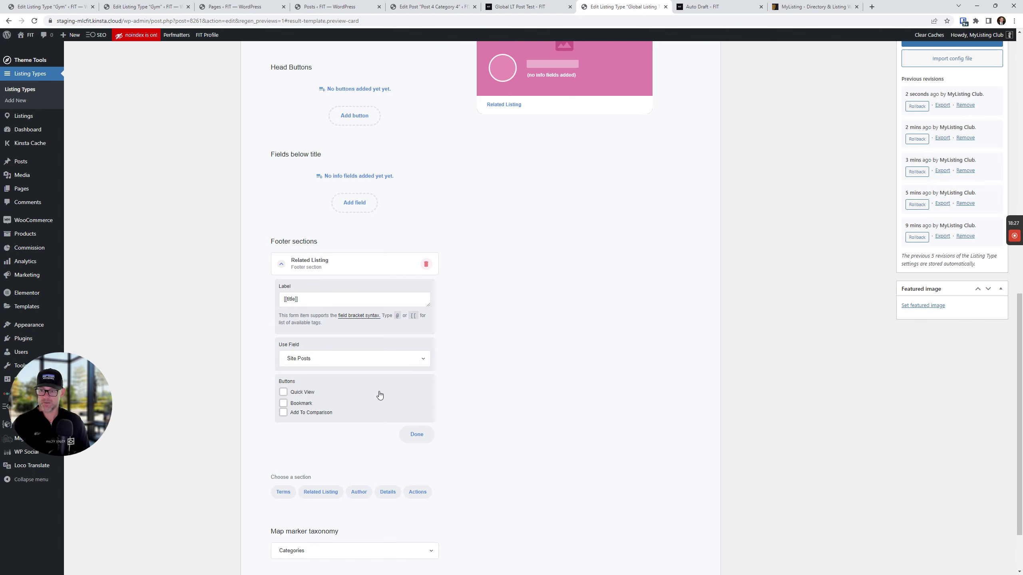
# - Save the Global Listing Type and regenerate its preview card cache
pyautogui.scroll(10, 379, 395)
pyautogui.click(989, 227)
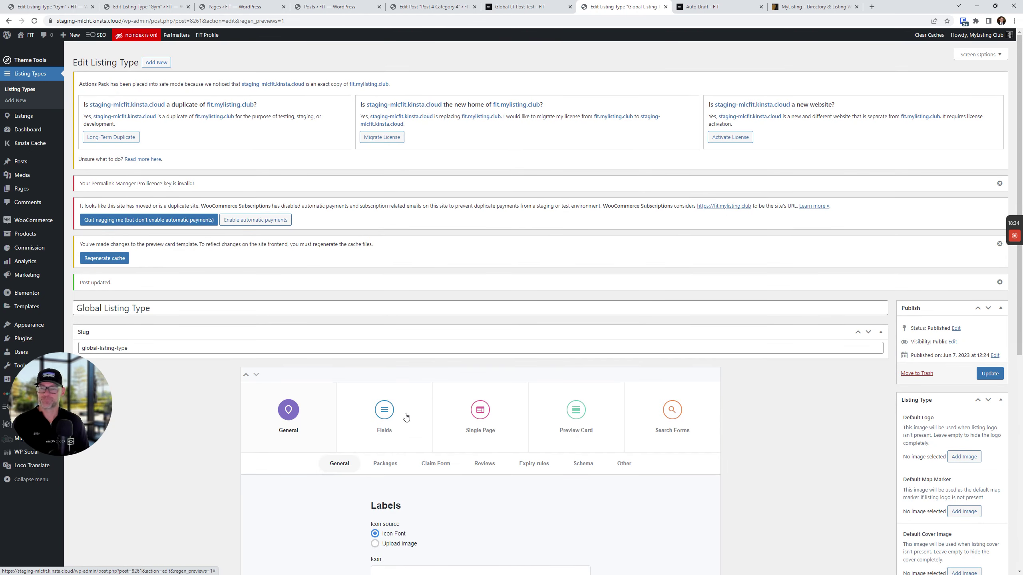
pyautogui.click(104, 258)
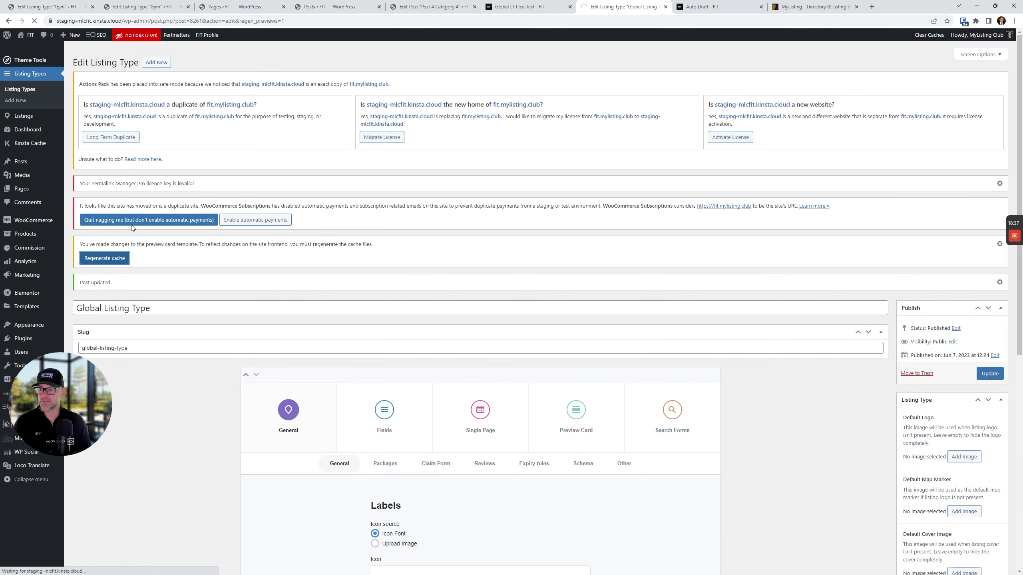
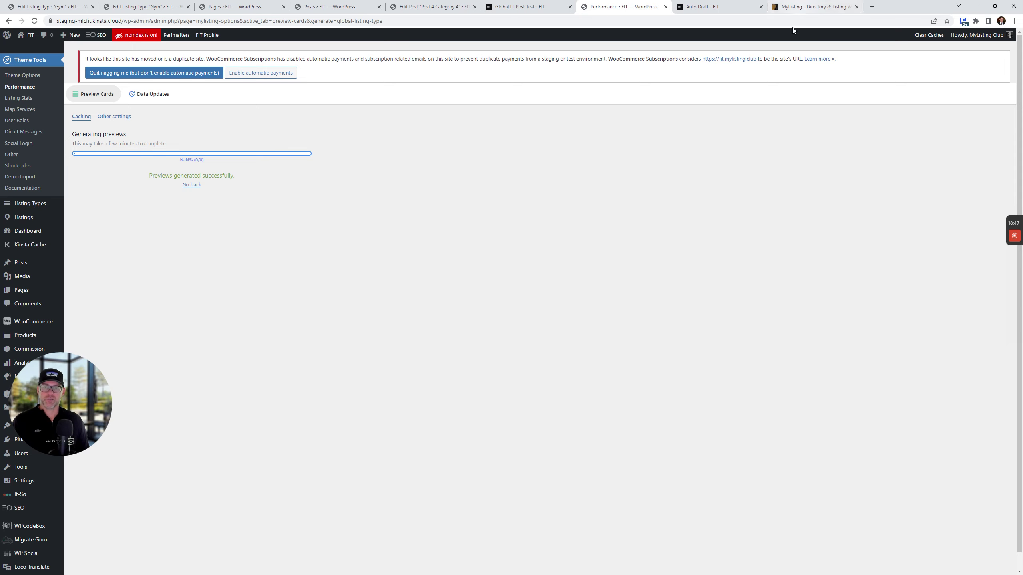
# - Reload the front-end global listing results, open the Global LT Post Test post, and return to the results
pyautogui.click(713, 6)
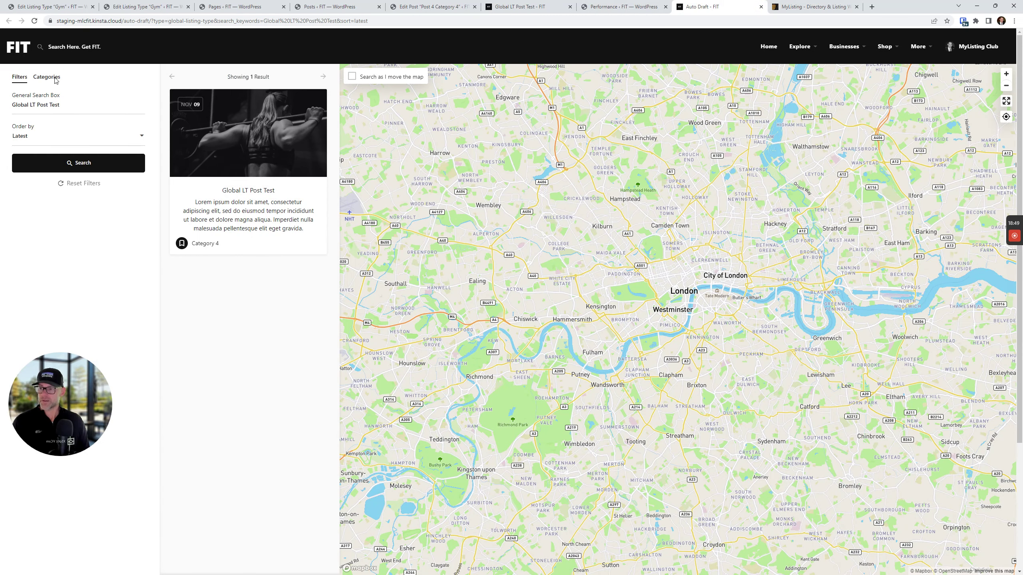
pyautogui.click(35, 21)
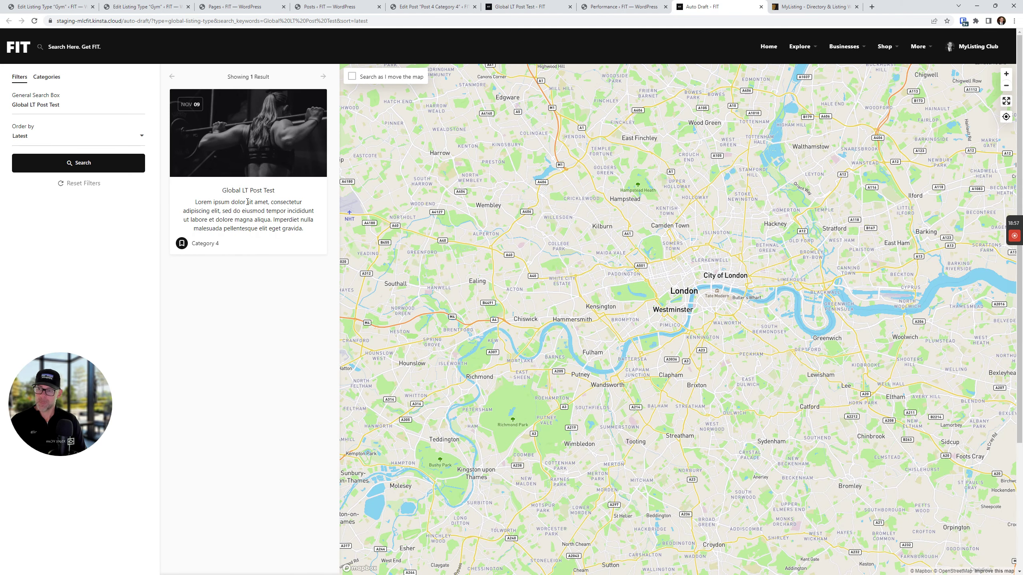
pyautogui.click(247, 168)
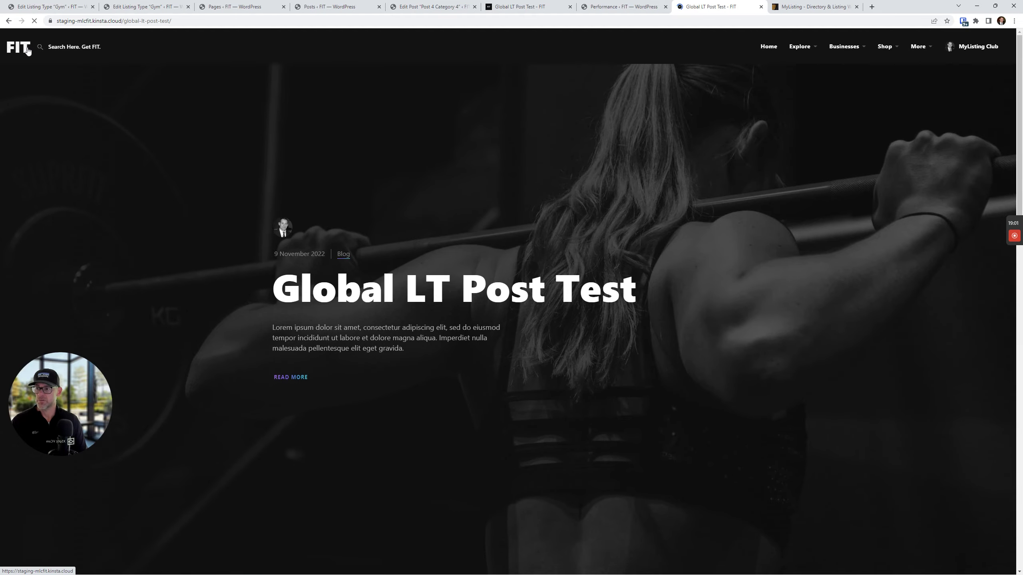
pyautogui.click(9, 21)
# - Open the site's Explore page to view its listing type filters
pyautogui.moveTo(806, 52)
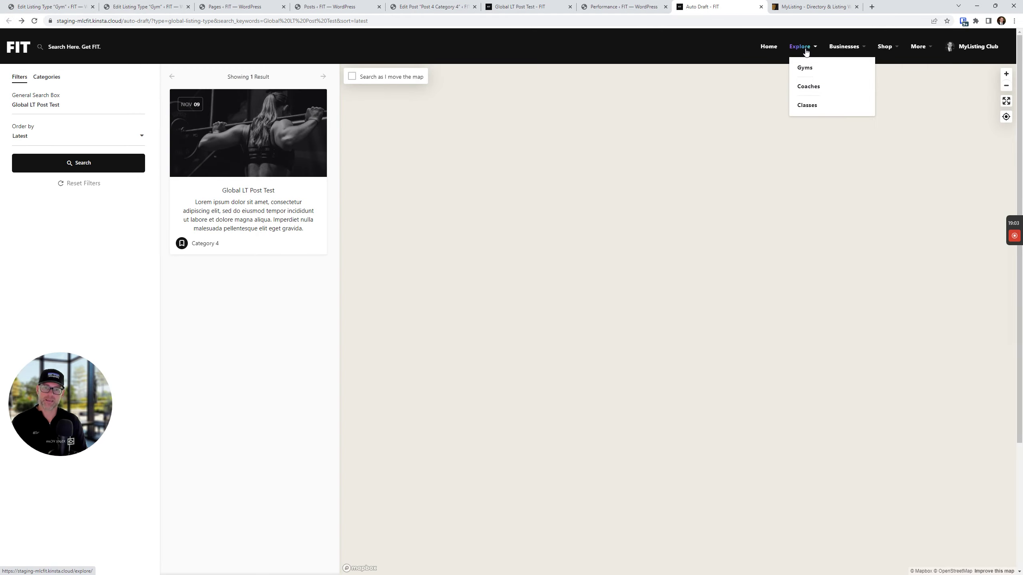
pyautogui.click(802, 86)
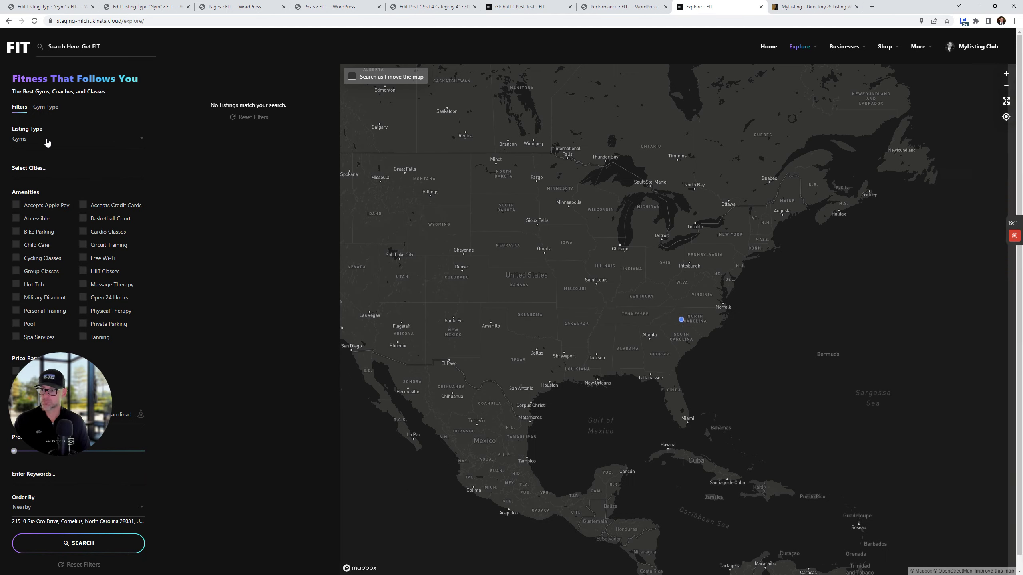
# - Load the gym results on the Explore page and open the Chicago Gym listing
pyautogui.click(242, 159)
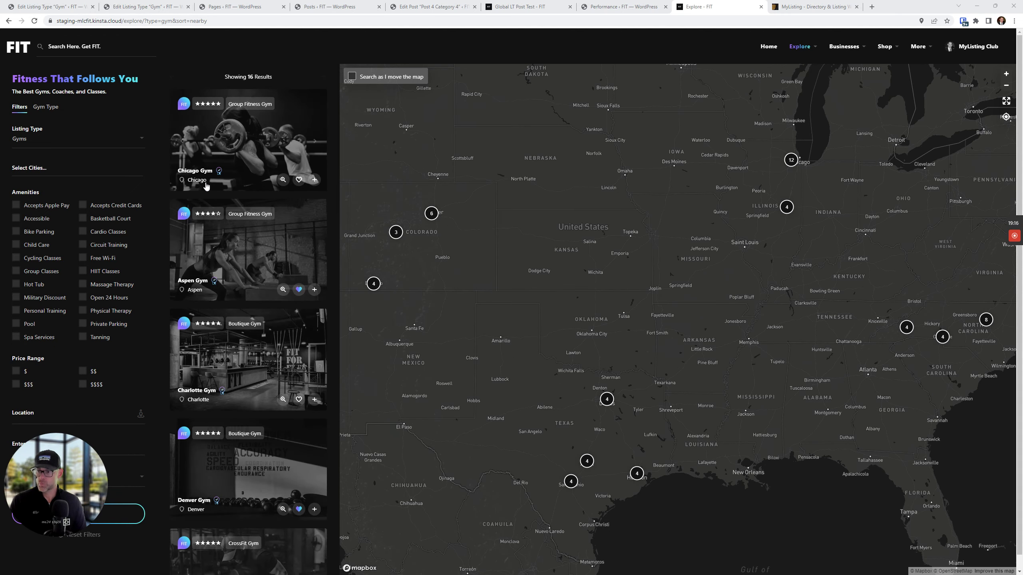
pyautogui.click(237, 139)
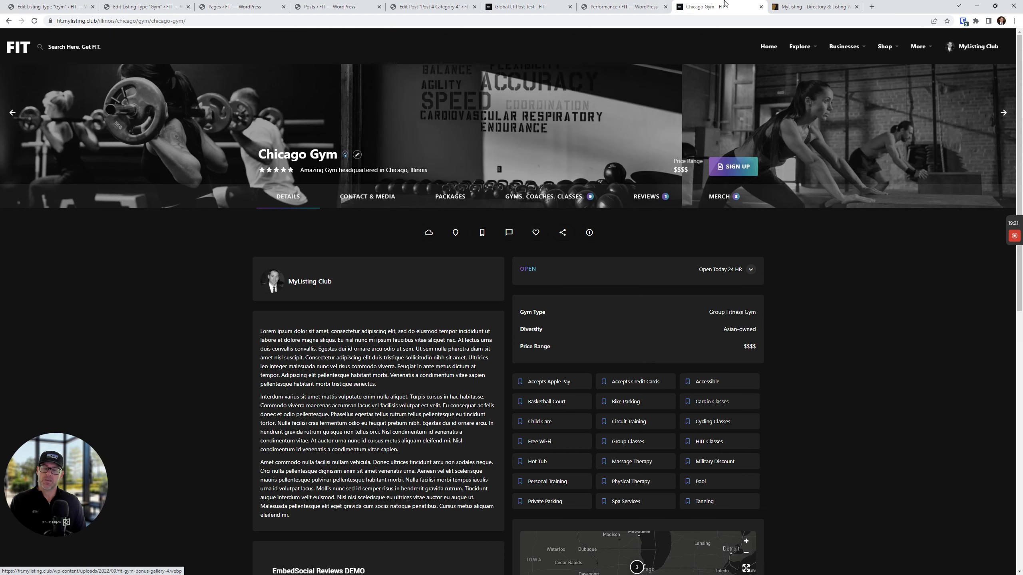
# - Return to the Gym listing type editor in the admin and open its fields
pyautogui.click(616, 4)
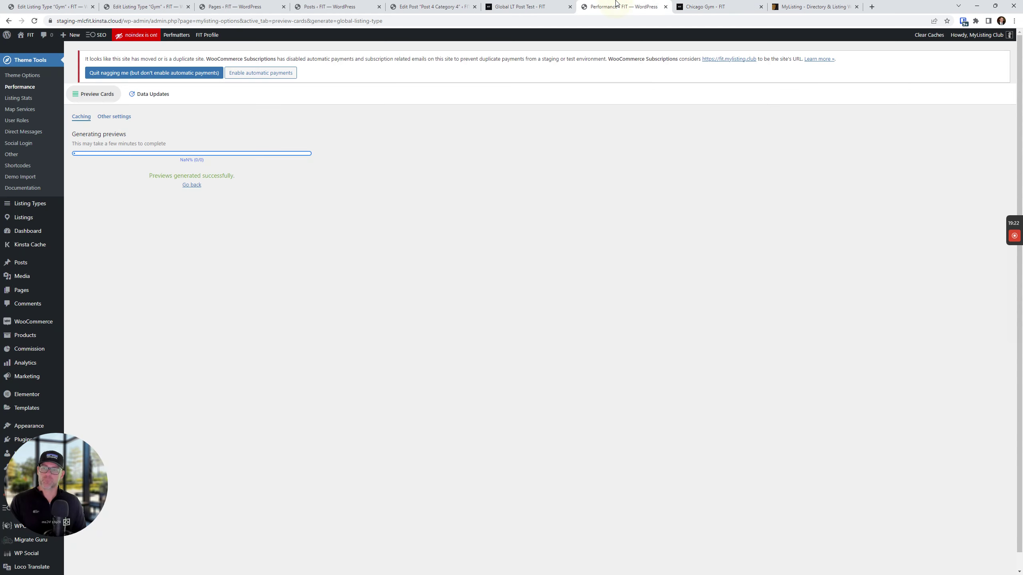
pyautogui.click(516, 5)
pyautogui.click(442, 4)
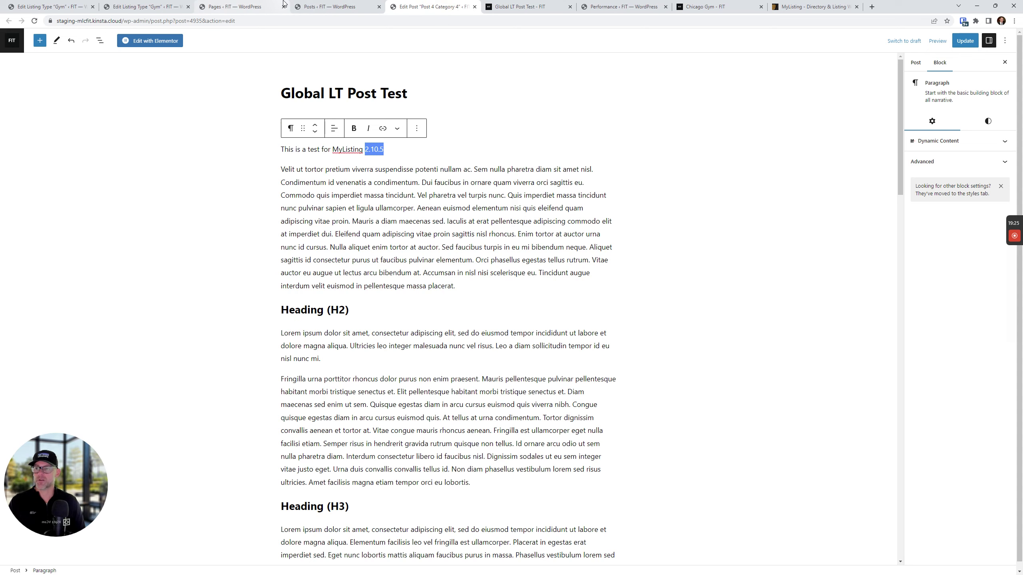
pyautogui.click(149, 6)
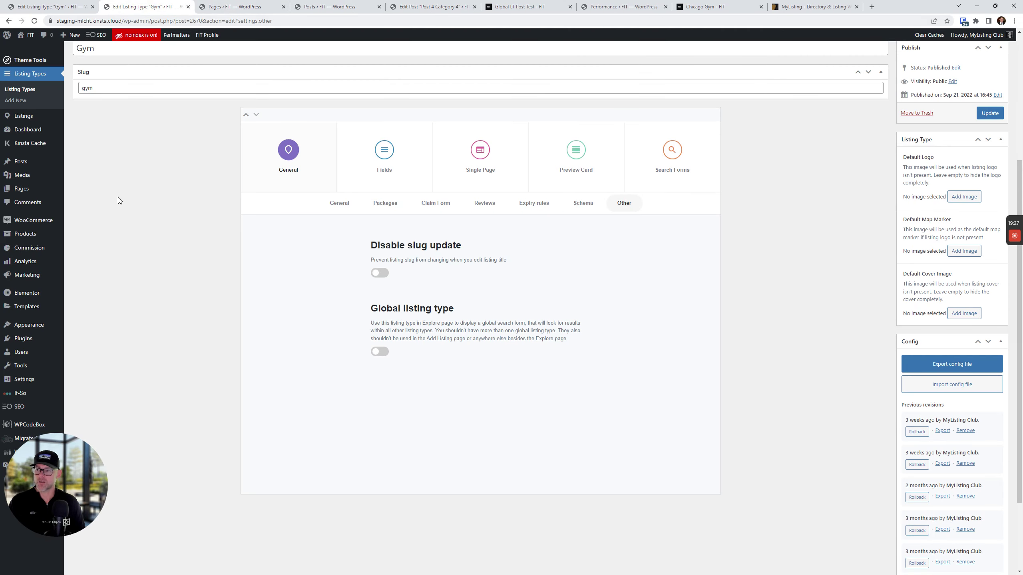
pyautogui.scroll(4, 247, 244)
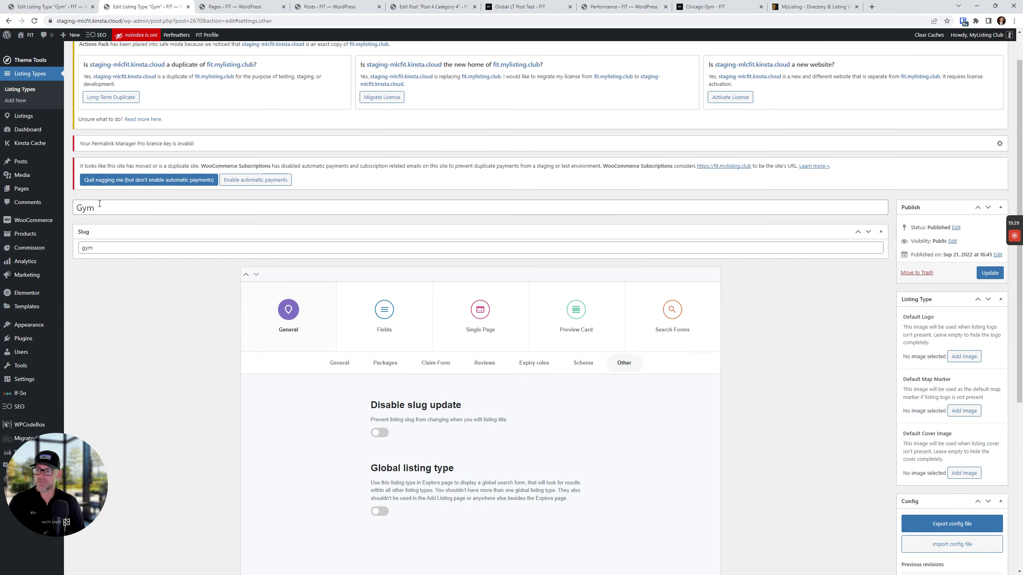
pyautogui.scroll(-3, 349, 280)
pyautogui.click(384, 211)
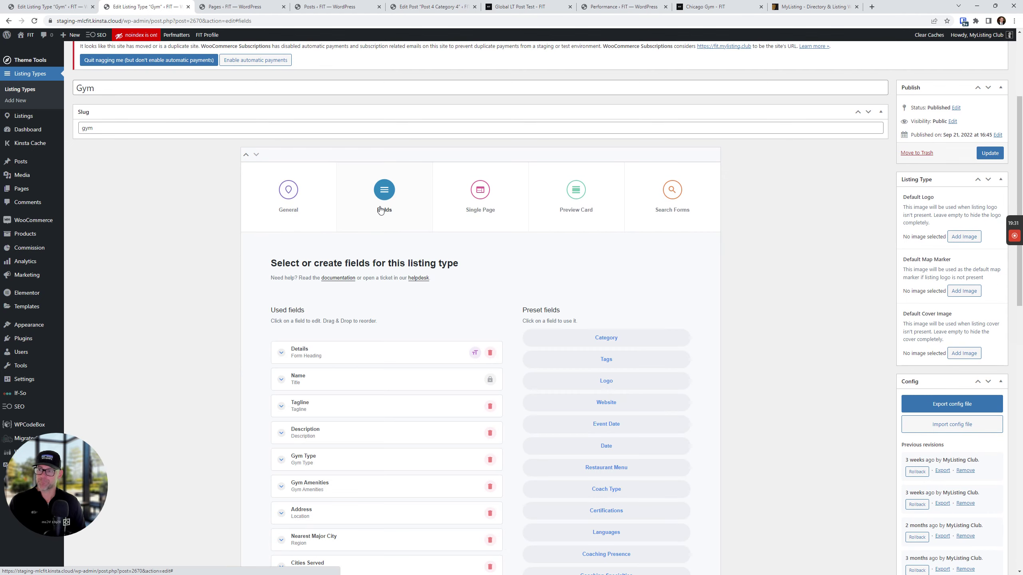
# - Add a Related Listings custom field at the end of the Gym listing type's used fields
pyautogui.scroll(-6, 407, 235)
pyautogui.scroll(-1, 669, 267)
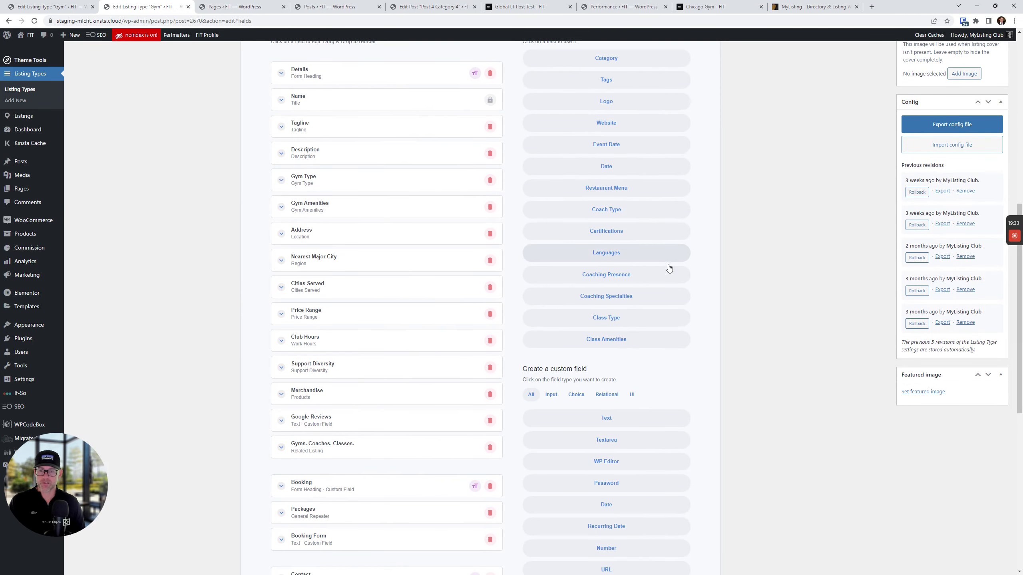
pyautogui.scroll(-6, 623, 329)
pyautogui.scroll(-3, 640, 364)
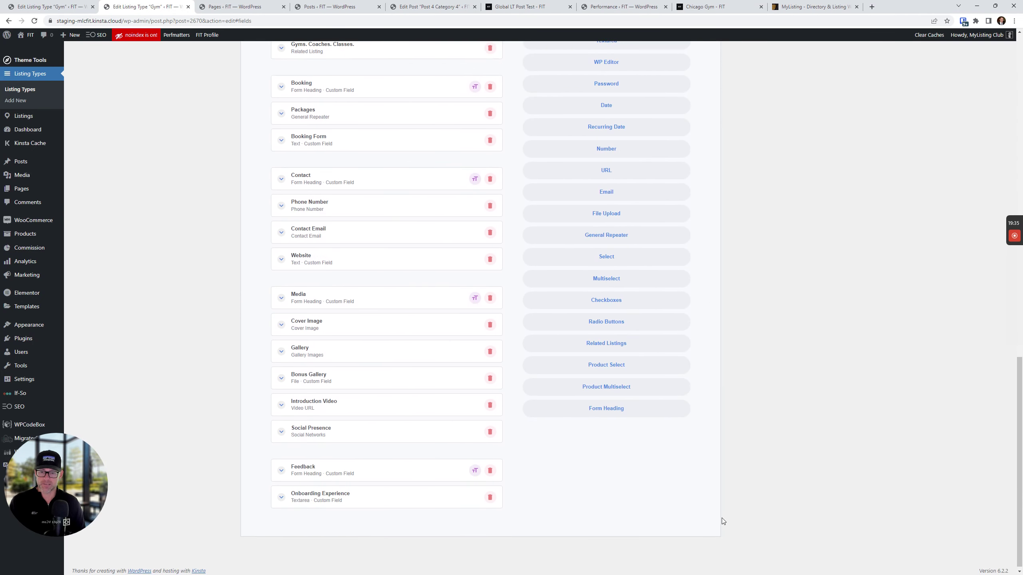
pyautogui.scroll(1, 627, 371)
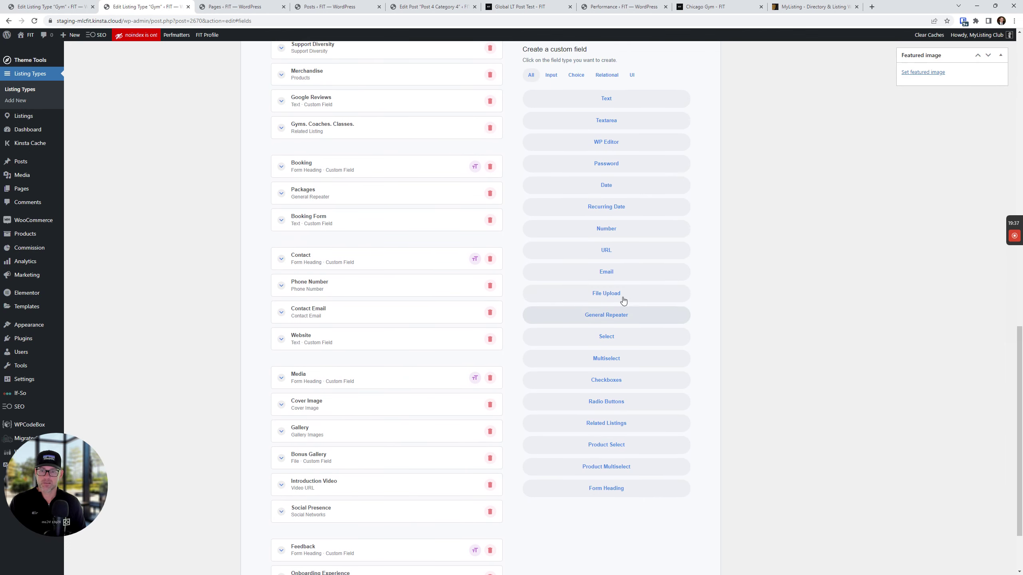
pyautogui.scroll(5, 616, 208)
pyautogui.scroll(3, 660, 345)
pyautogui.scroll(-7, 661, 345)
pyautogui.scroll(-5, 661, 345)
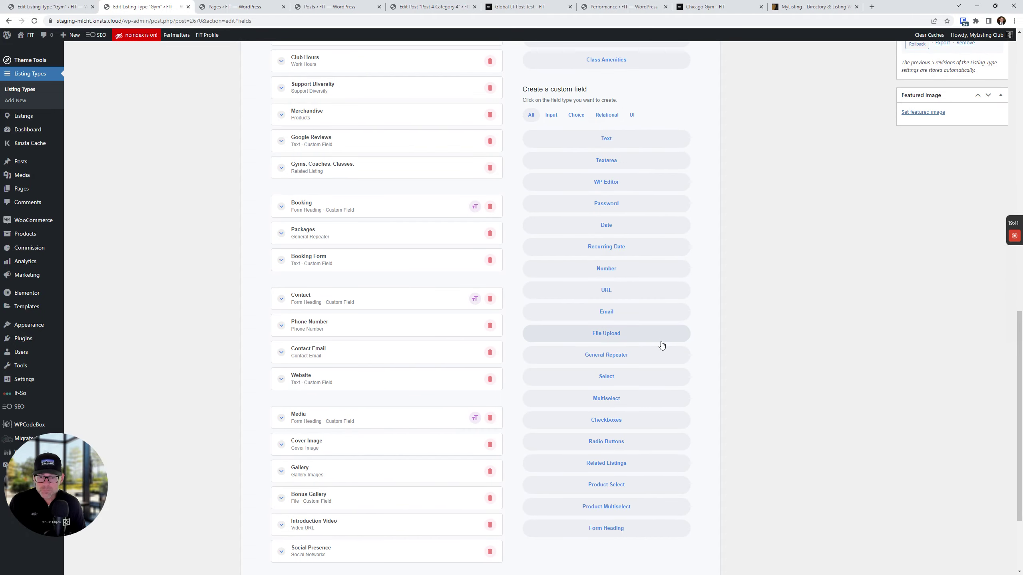
pyautogui.scroll(-1, 401, 372)
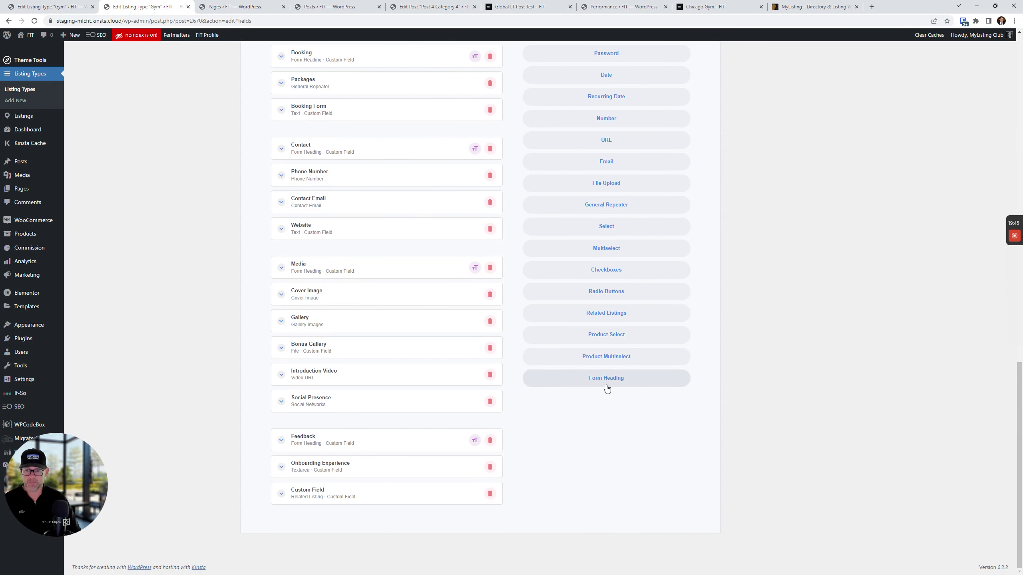
# - Insert a form heading labelled New RL directly above the new related listing field
pyautogui.moveTo(605, 386); pyautogui.dragTo(315, 491)
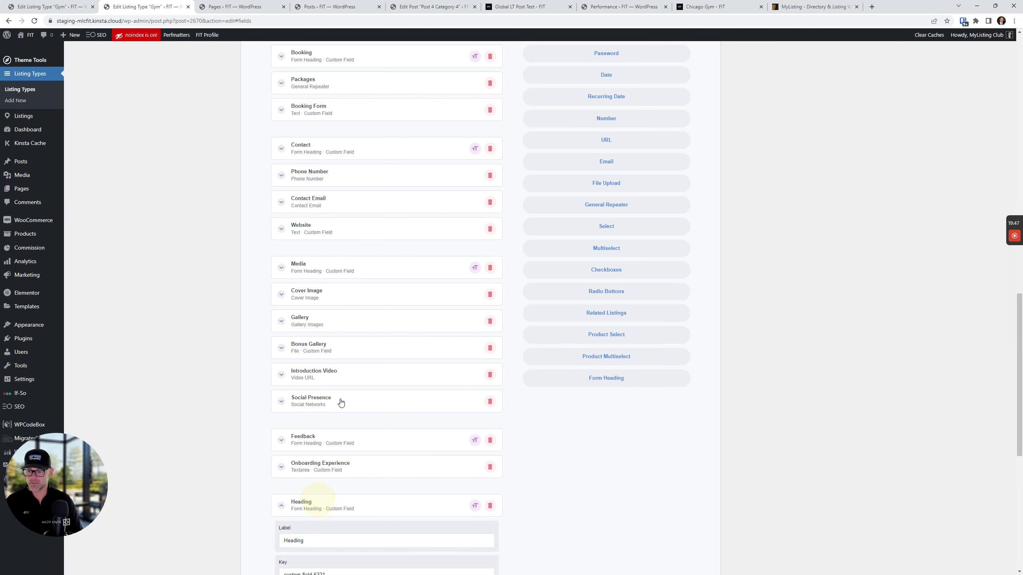
pyautogui.scroll(-6, 339, 402)
pyautogui.doubleClick(319, 305)
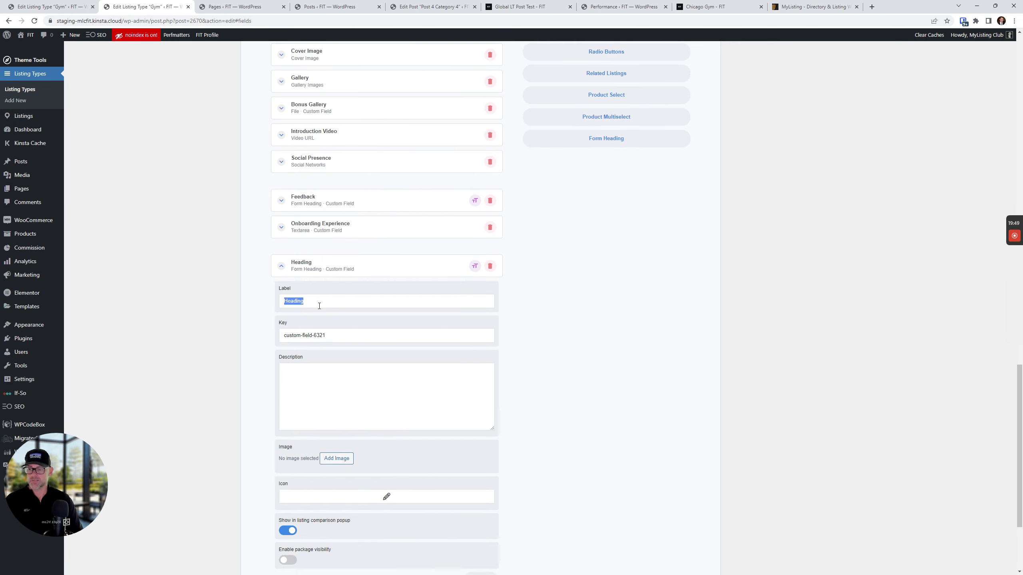
pyautogui.write('New RL')
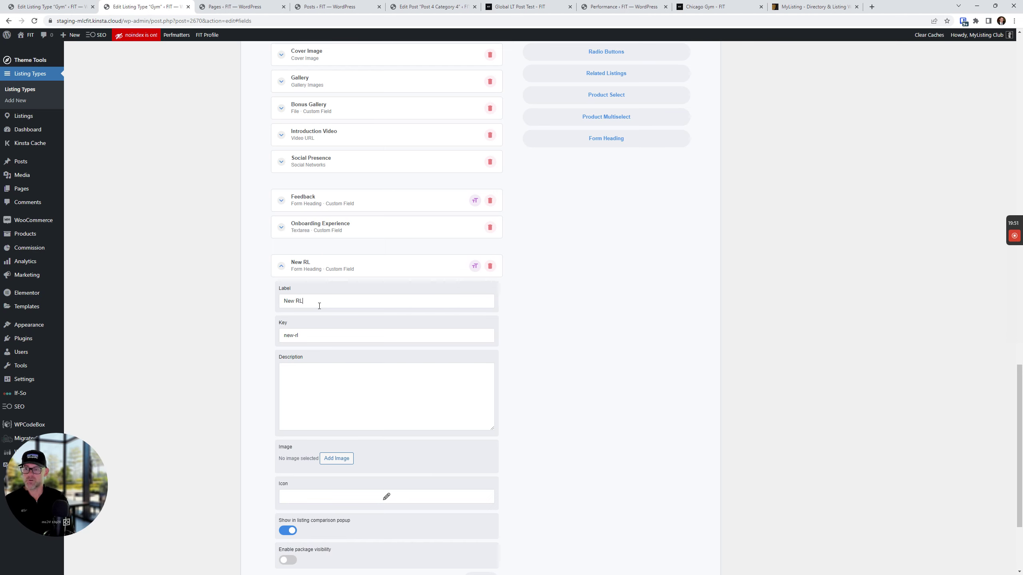
pyautogui.scroll(-2, 340, 333)
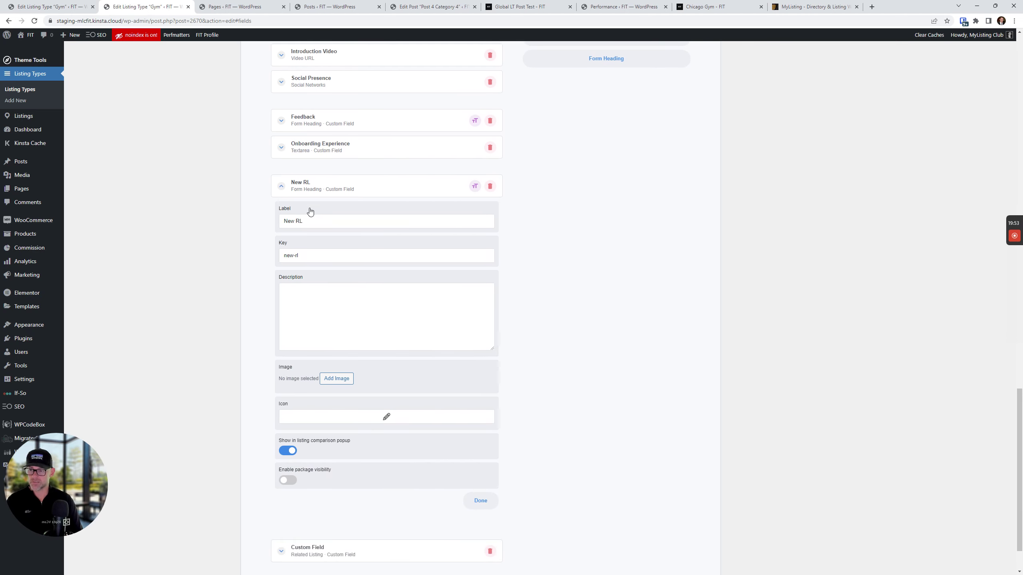
pyautogui.click(309, 192)
# - Label the new related listing field Site Posts and relate it to WP Posts
pyautogui.click(355, 488)
pyautogui.scroll(-8, 385, 401)
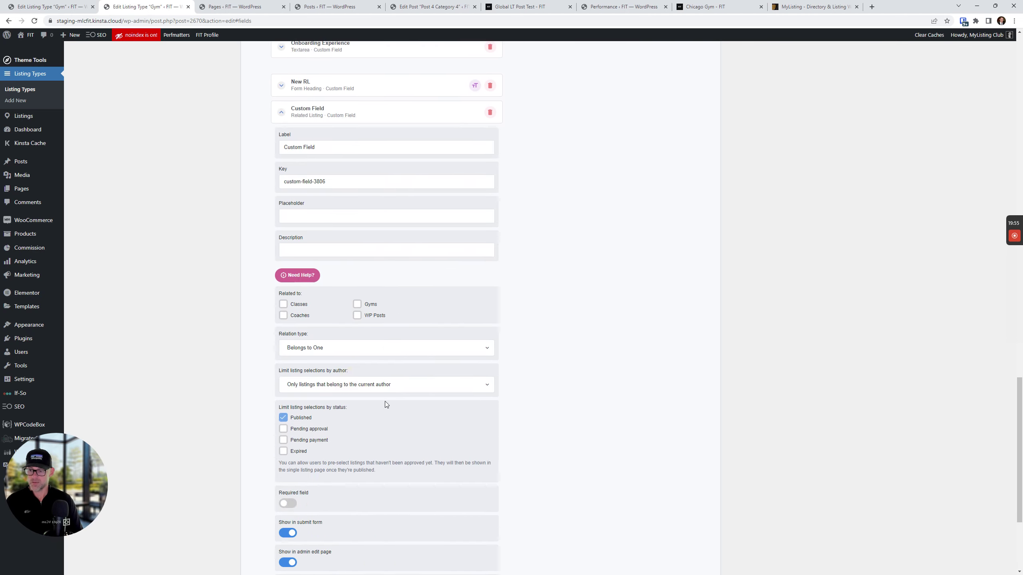
pyautogui.scroll(2, 334, 286)
pyautogui.doubleClick(327, 211)
pyautogui.hotkey('ctrl', 'a')
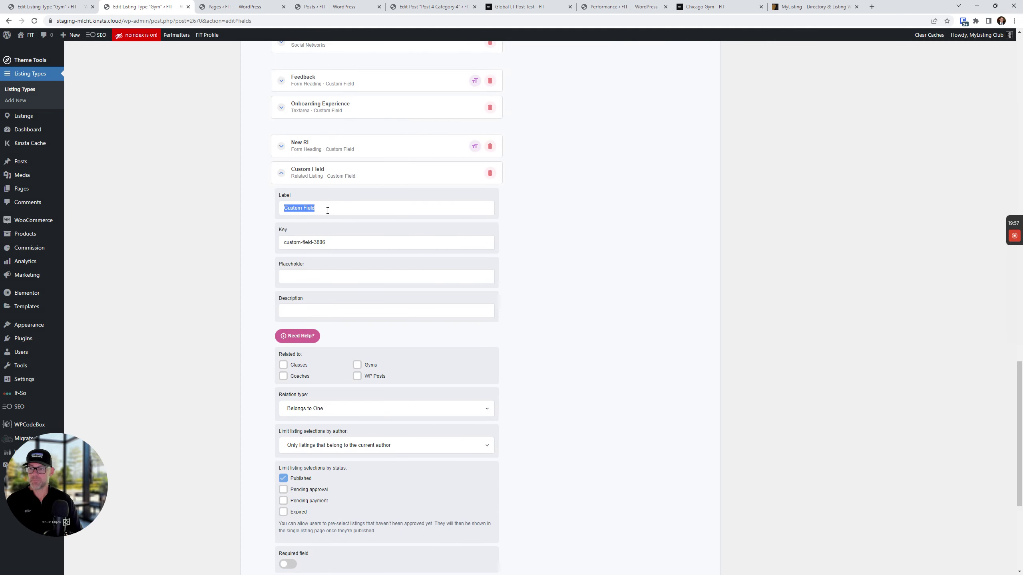
pyautogui.write('Site Posts')
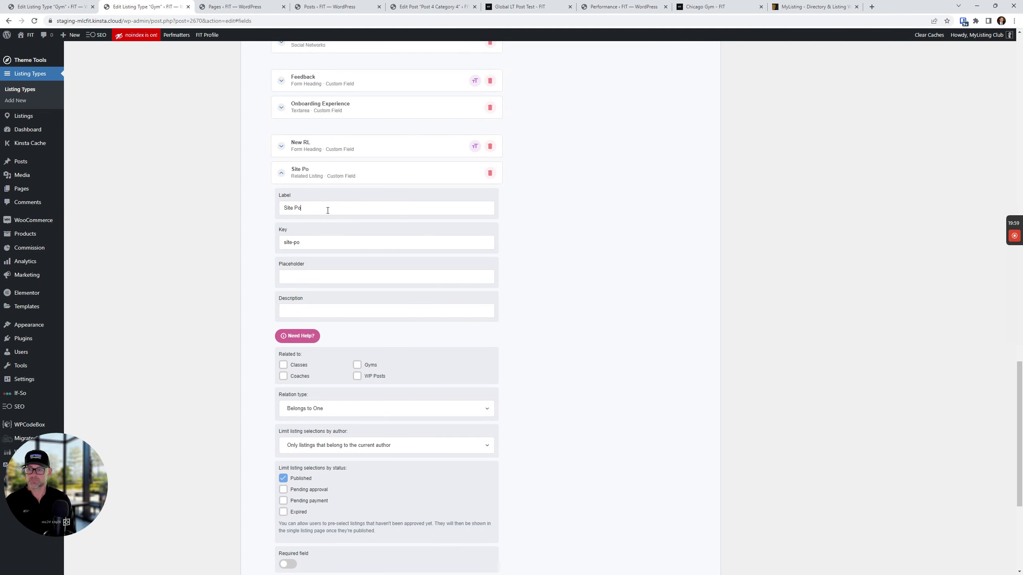
pyautogui.click(356, 376)
pyautogui.scroll(-2, 435, 343)
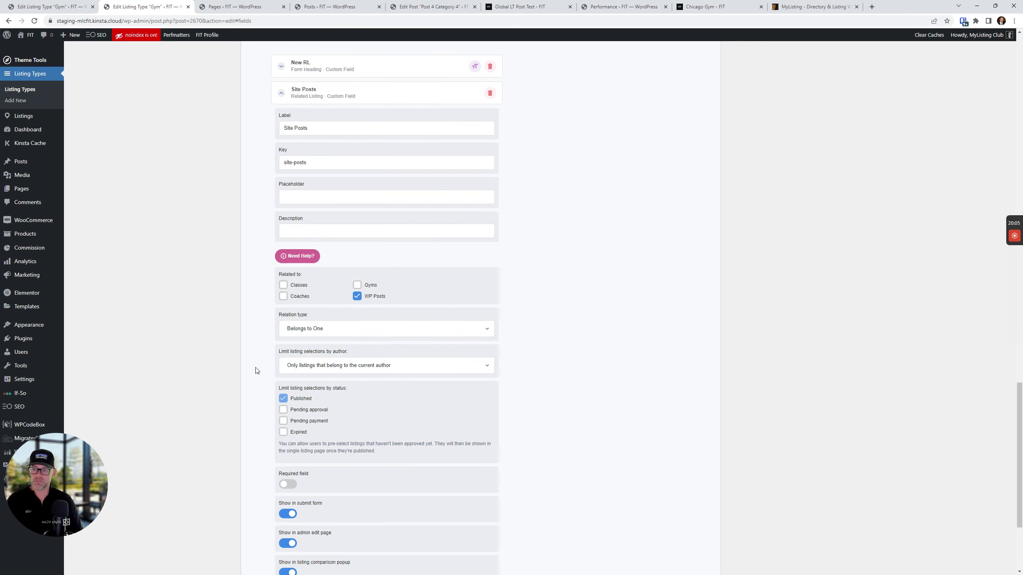
pyautogui.scroll(-3, 419, 354)
# - Add a Related Listings tab to the Gym listing type's single page content
pyautogui.scroll(15, 393, 422)
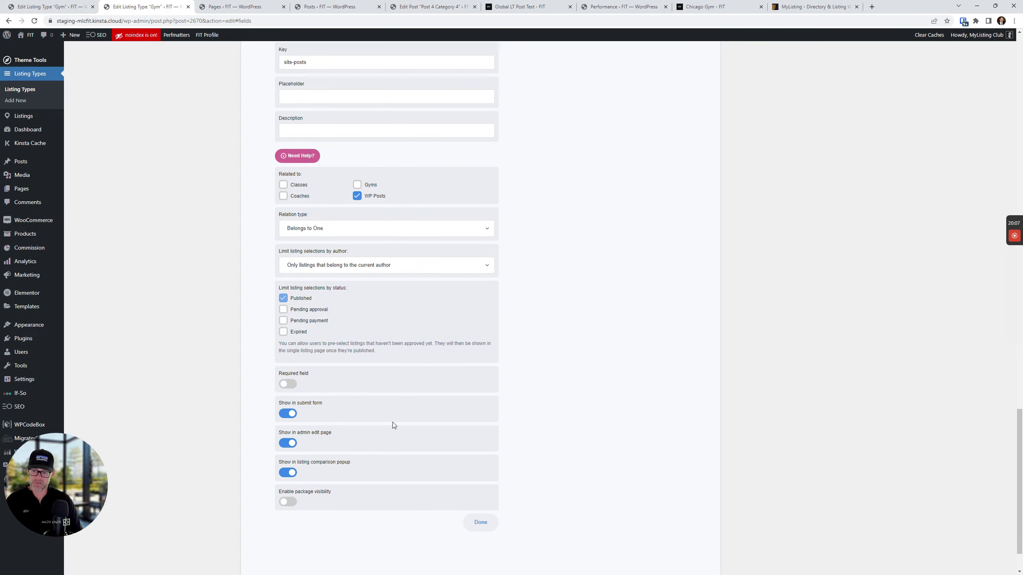
pyautogui.scroll(10, 405, 416)
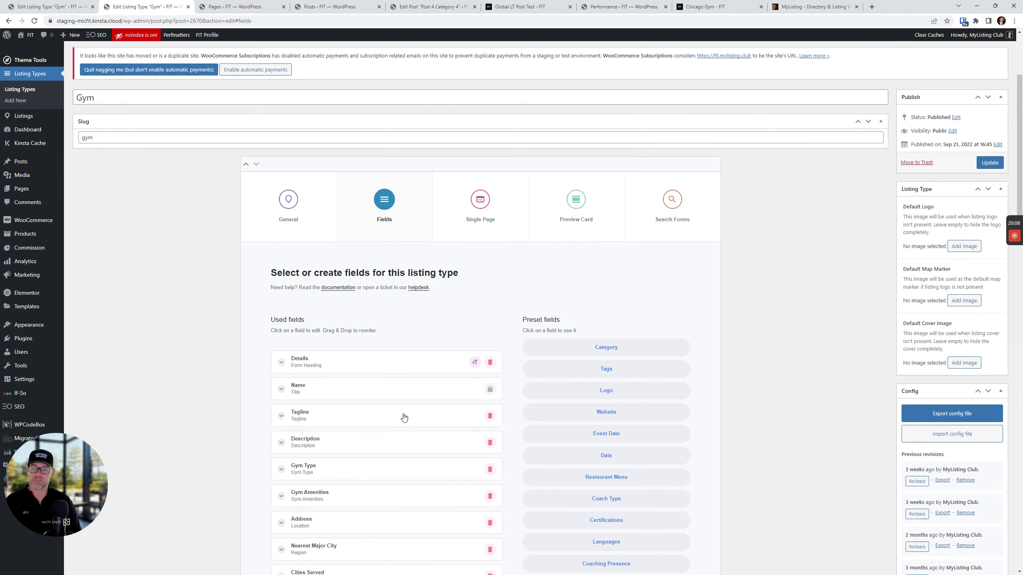
pyautogui.click(487, 217)
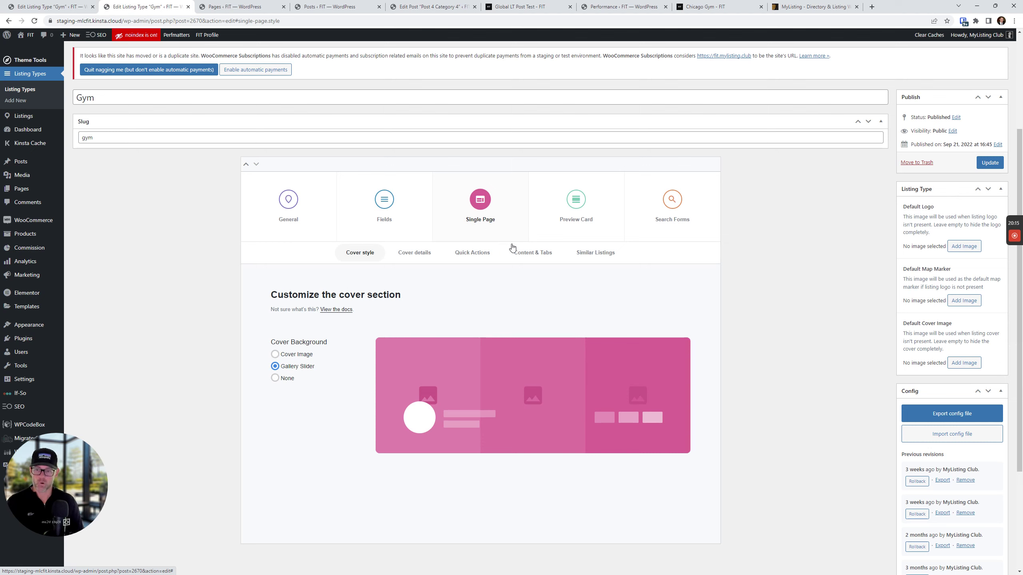
pyautogui.click(544, 252)
pyautogui.scroll(-2, 379, 462)
pyautogui.scroll(-1, 403, 391)
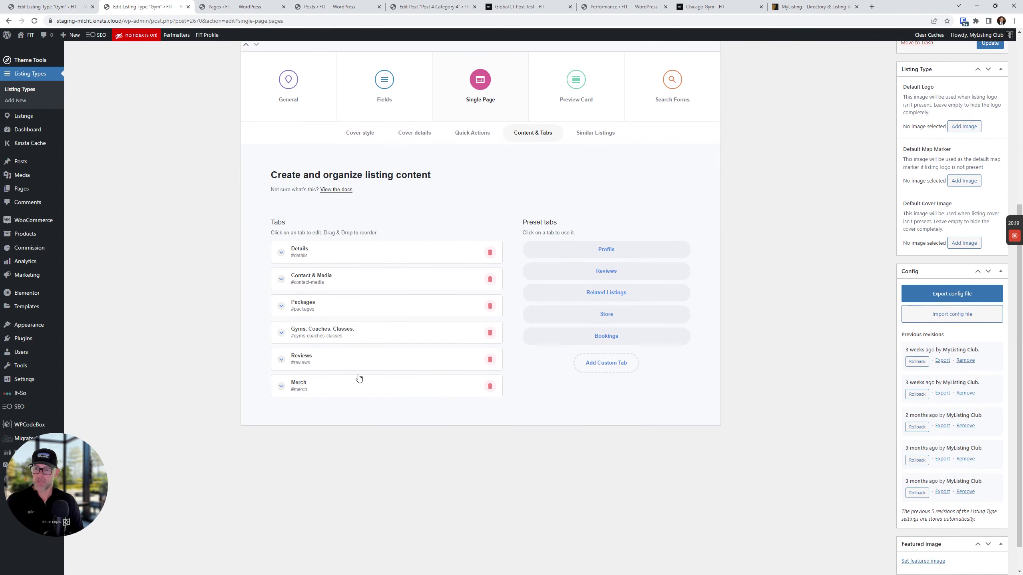
pyautogui.click(608, 294)
pyautogui.scroll(-1, 398, 363)
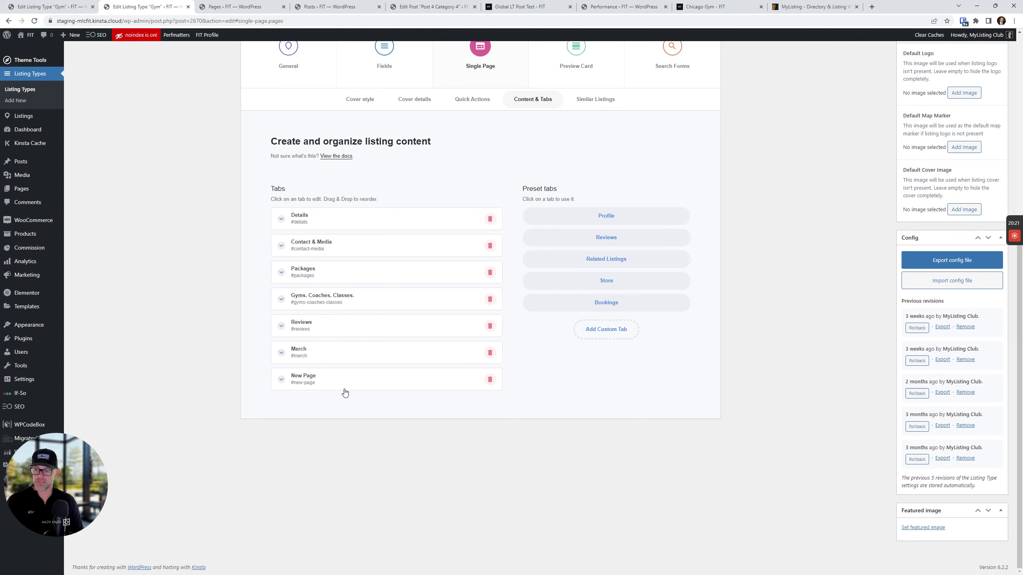
# - Configure the new tab with the label Site Posts, the Site Posts related listings field, and hiding when there are no listings
pyautogui.click(344, 384)
pyautogui.tripleClick(315, 212)
pyautogui.write('Site Posts')
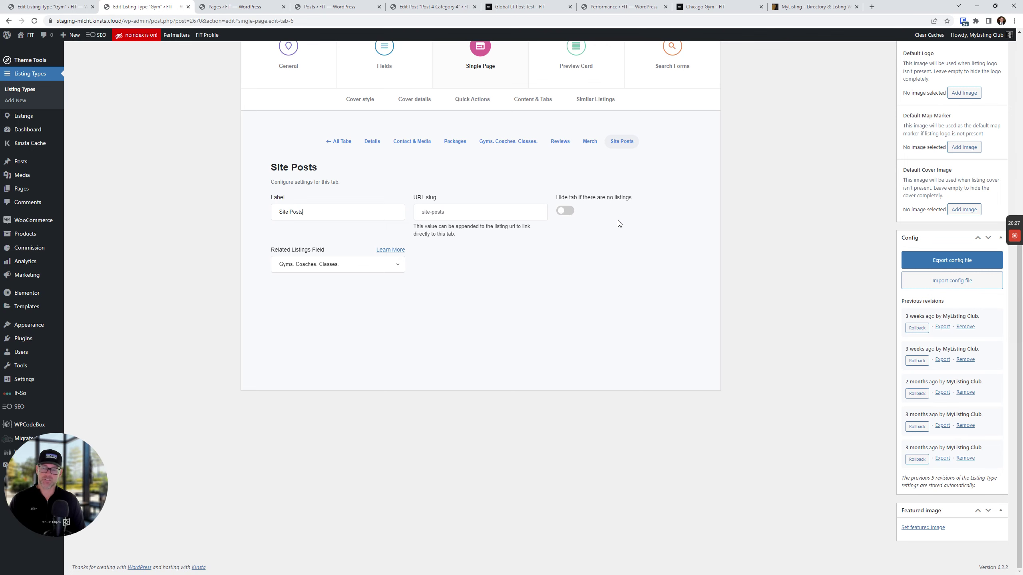
pyautogui.scroll(2, 524, 233)
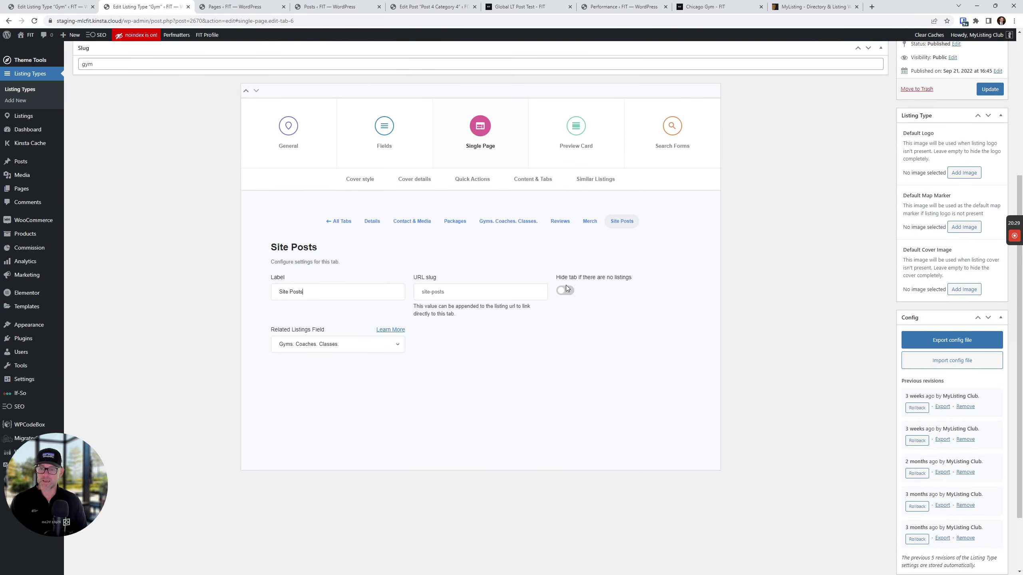
pyautogui.click(321, 345)
pyautogui.click(313, 361)
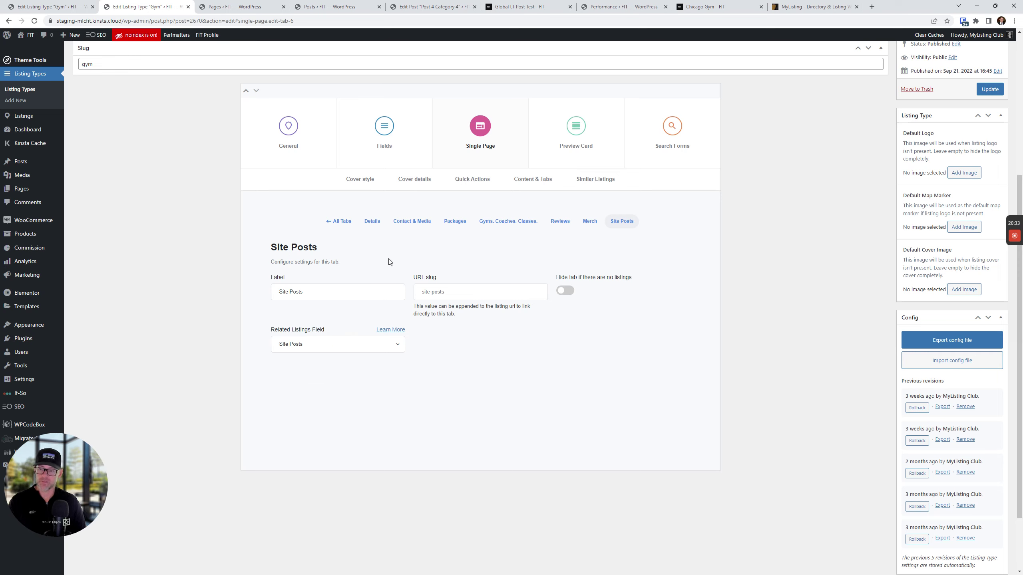
pyautogui.click(566, 293)
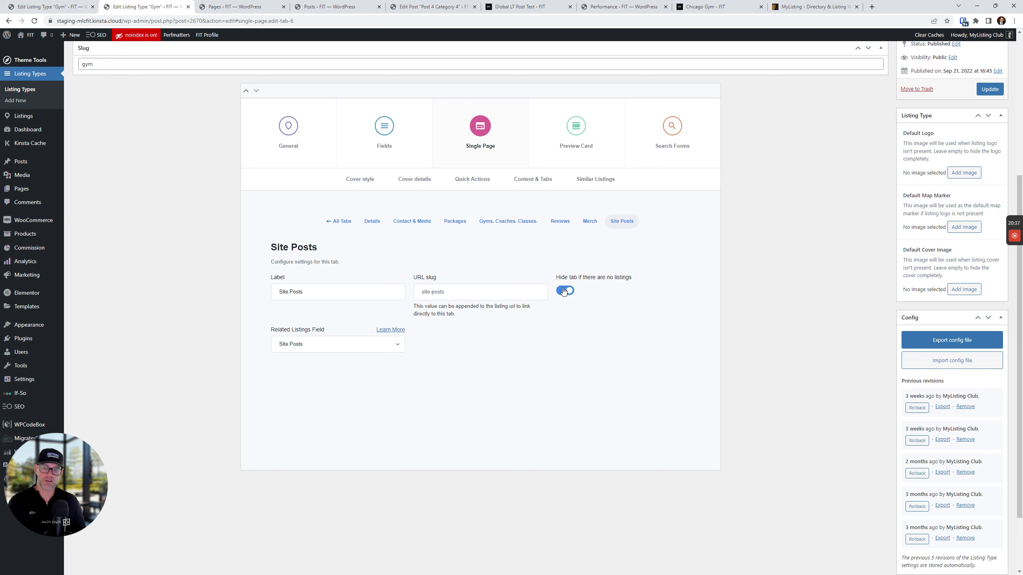
# - Examine the Gyms. Coaches. Classes. tab and the settings of its related listing field, including its relation options
pyautogui.click(343, 224)
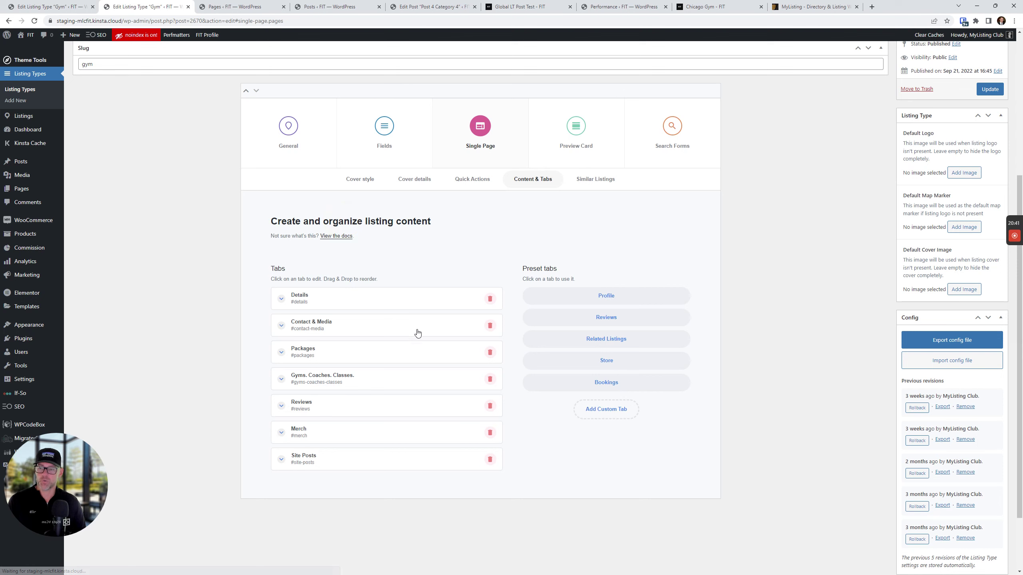
pyautogui.click(365, 380)
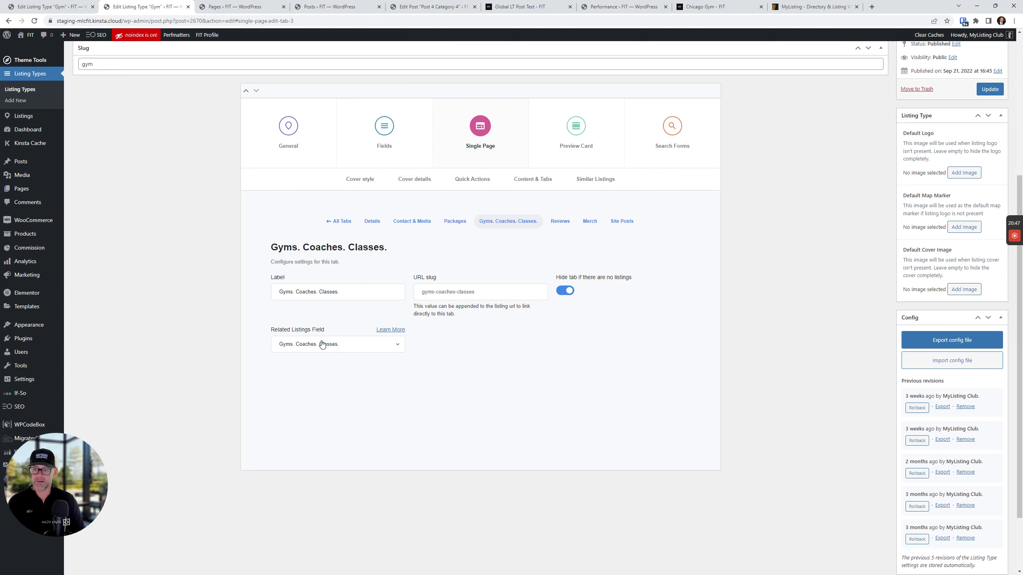
pyautogui.click(384, 134)
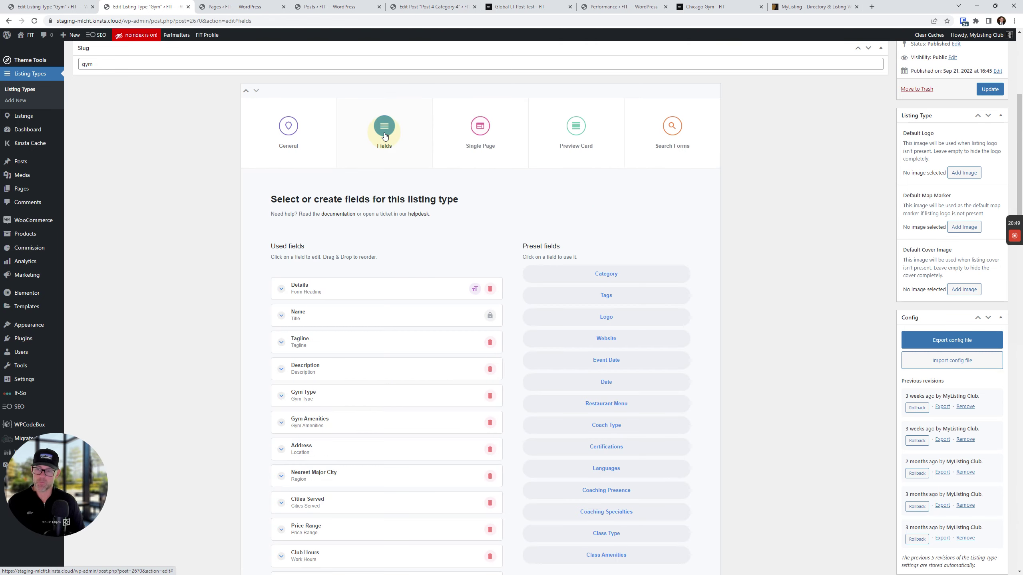
pyautogui.scroll(-10, 384, 176)
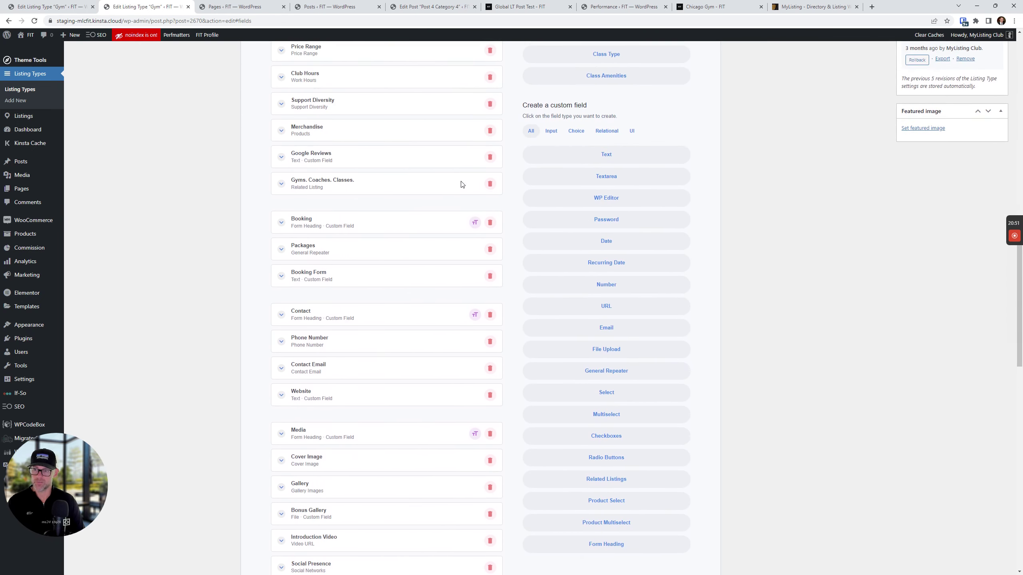
pyautogui.click(375, 192)
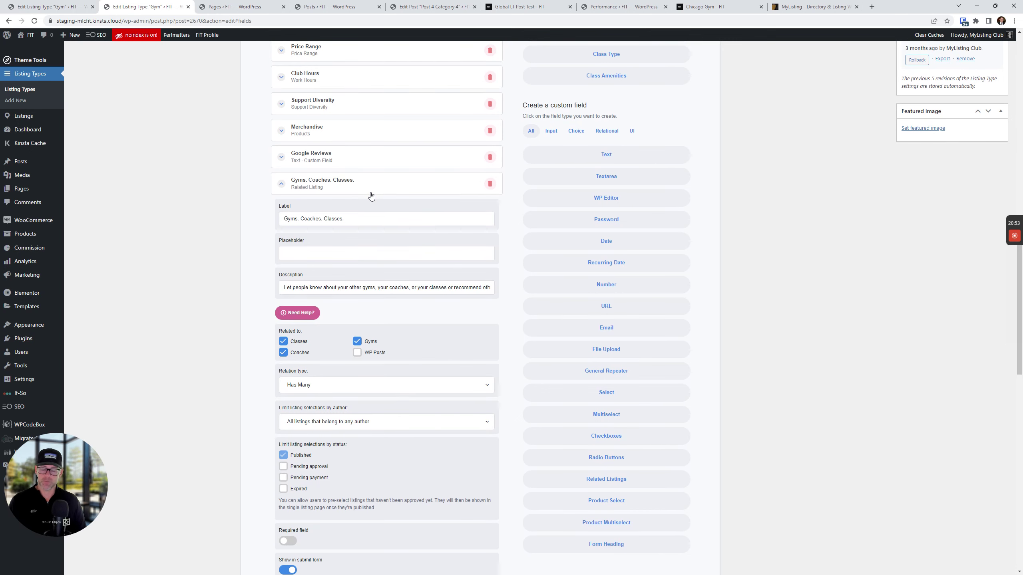
pyautogui.scroll(-1, 365, 266)
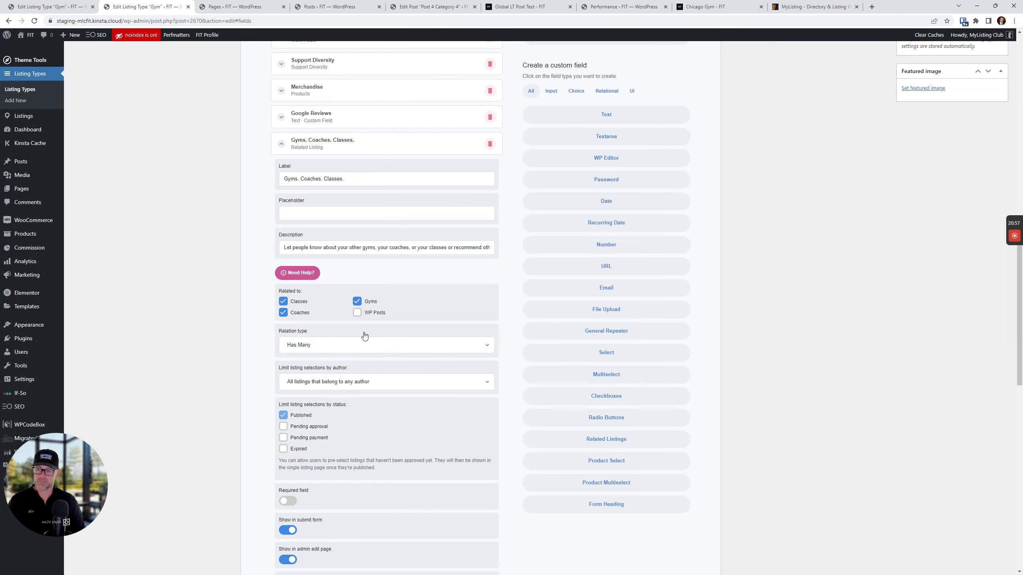
# - Add a Related Listing footer section to the Gym listing type's preview card
pyautogui.scroll(15, 364, 336)
pyautogui.scroll(-2, 299, 300)
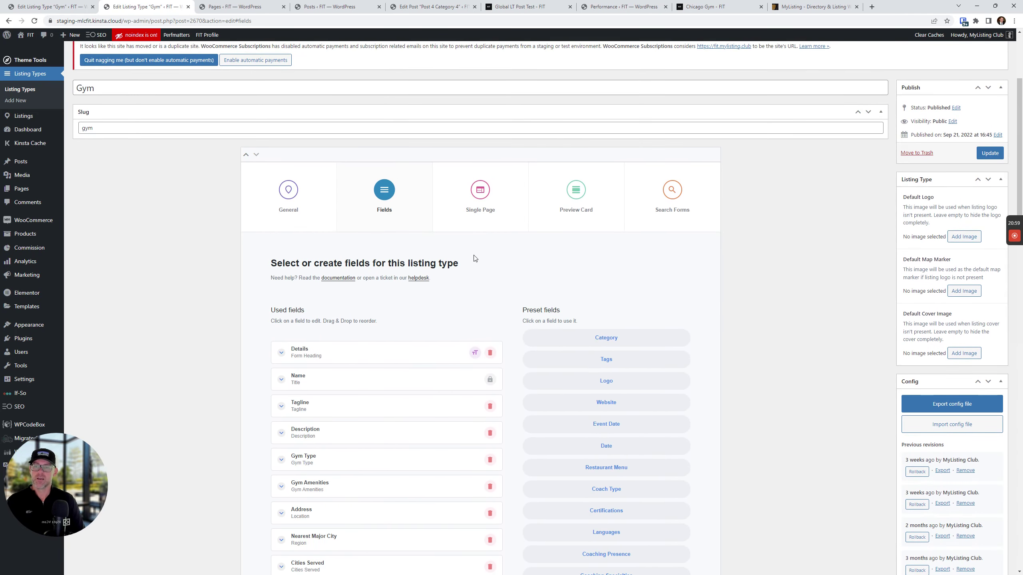
pyautogui.click(576, 190)
pyautogui.scroll(-4, 361, 194)
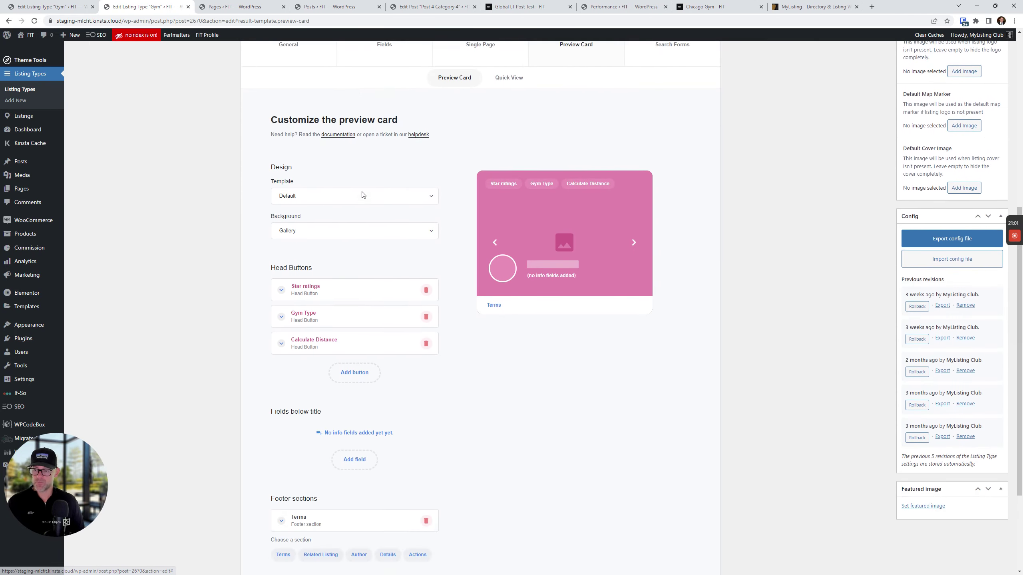
pyautogui.scroll(-3, 362, 195)
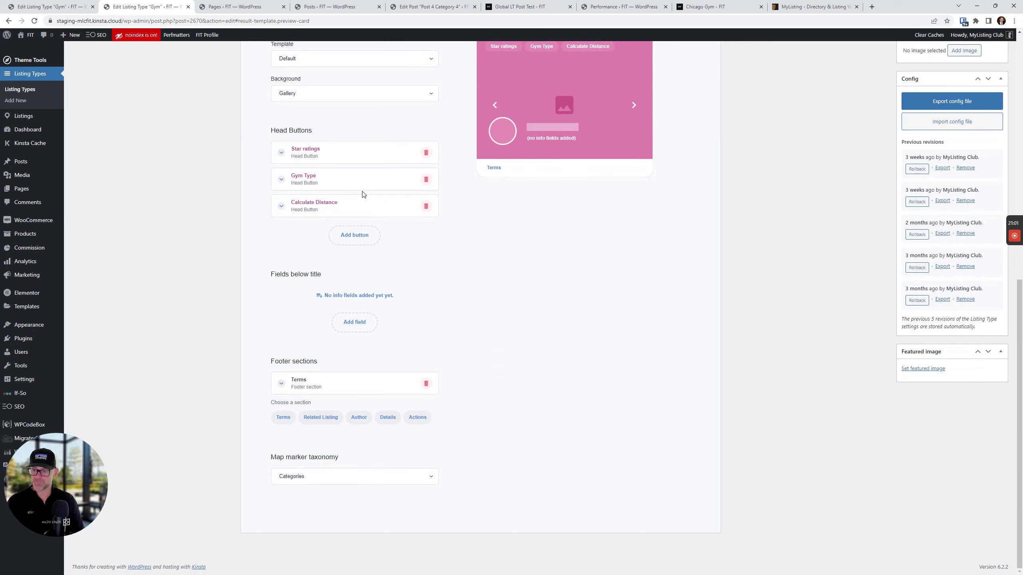
pyautogui.click(322, 417)
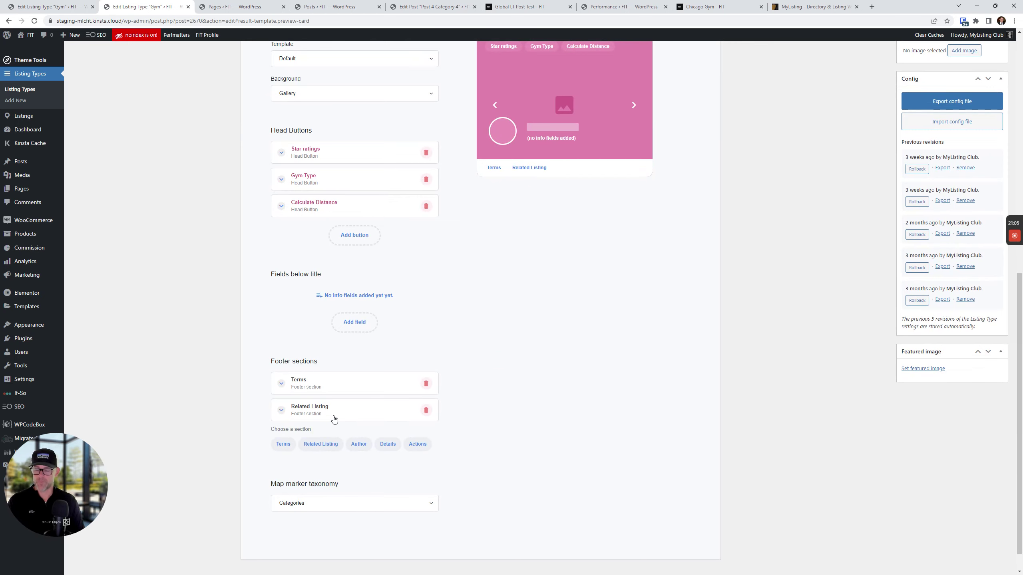
# - Set the new Related Listing footer section to use the Site Posts field
pyautogui.click(333, 415)
pyautogui.scroll(-4, 328, 386)
pyautogui.click(330, 347)
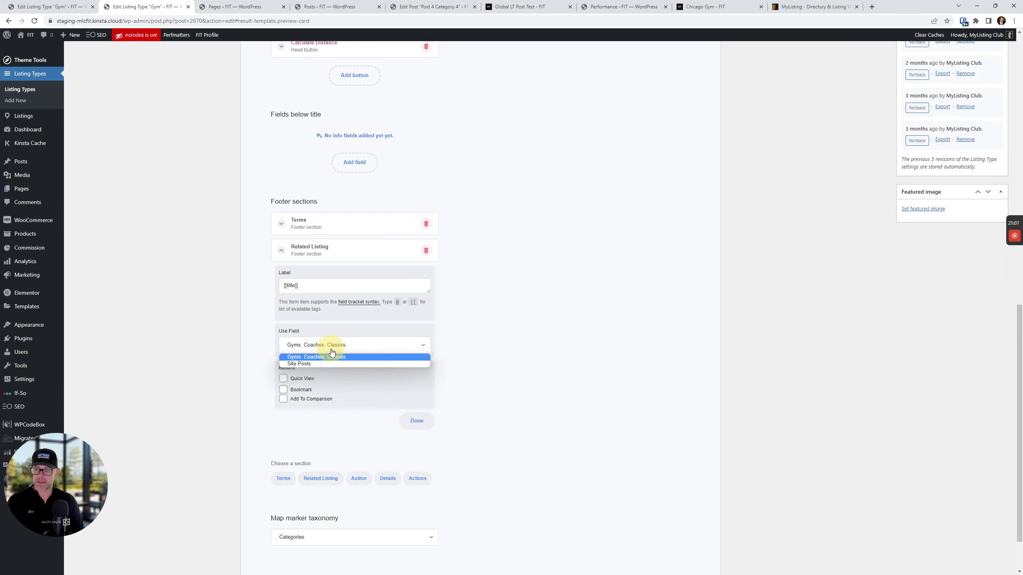
pyautogui.click(309, 364)
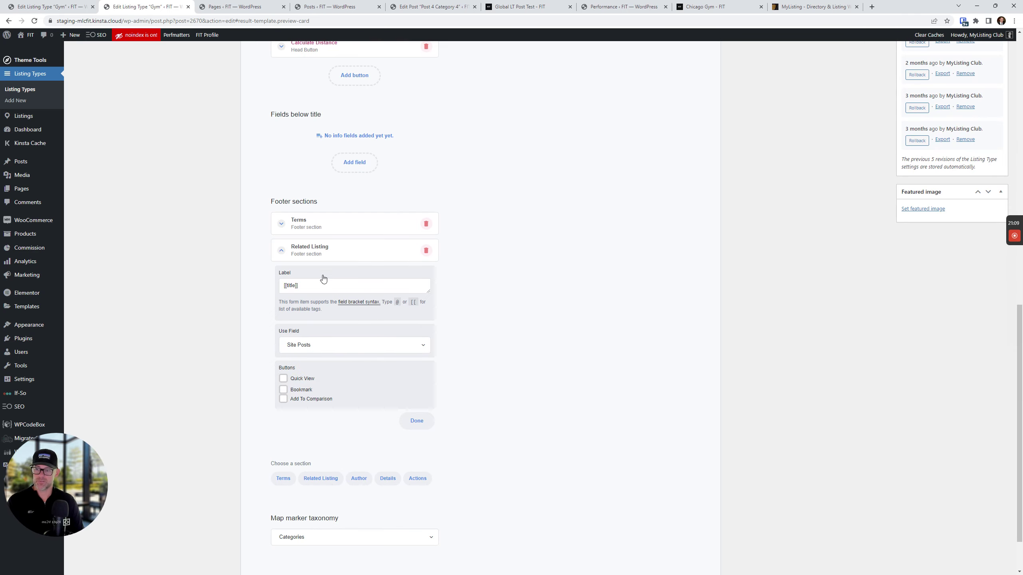
pyautogui.click(323, 258)
# - Update the Gym listing type and regenerate its preview card cache
pyautogui.scroll(8, 592, 355)
pyautogui.click(990, 313)
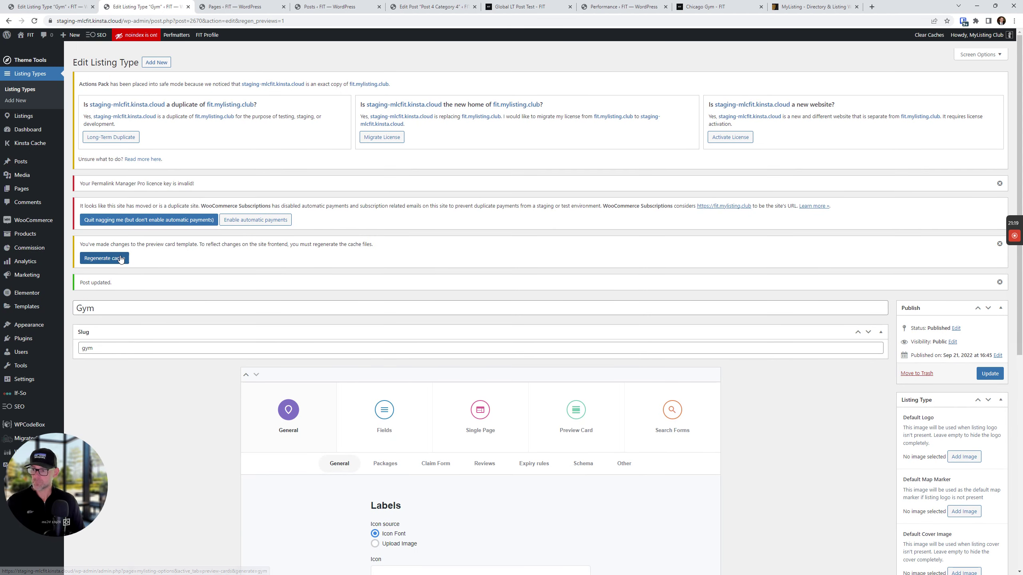
pyautogui.click(120, 259)
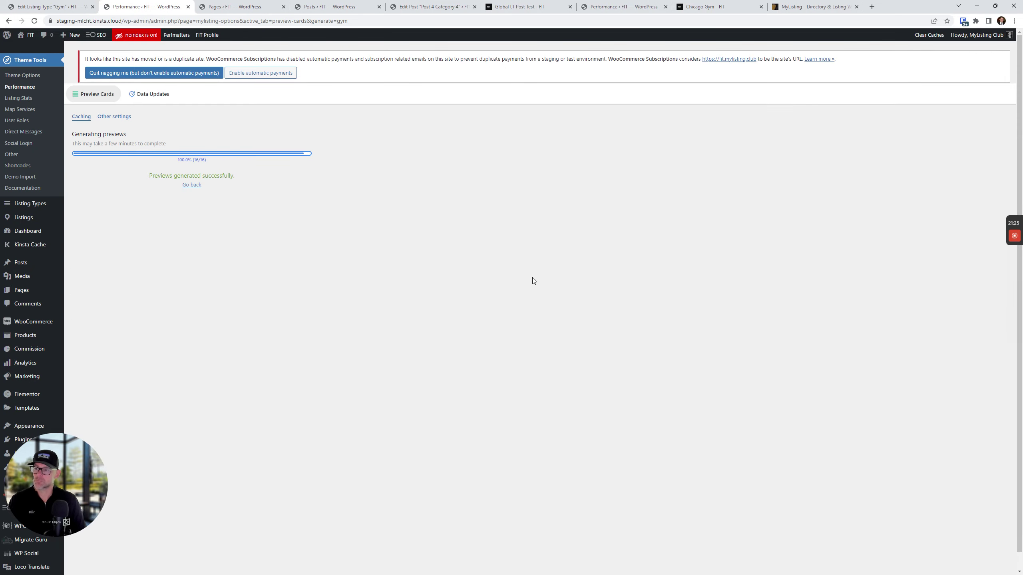
# - Return to the Gyms explore page, reset its search filters, and examine the footers of the gym preview cards
pyautogui.click(841, 7)
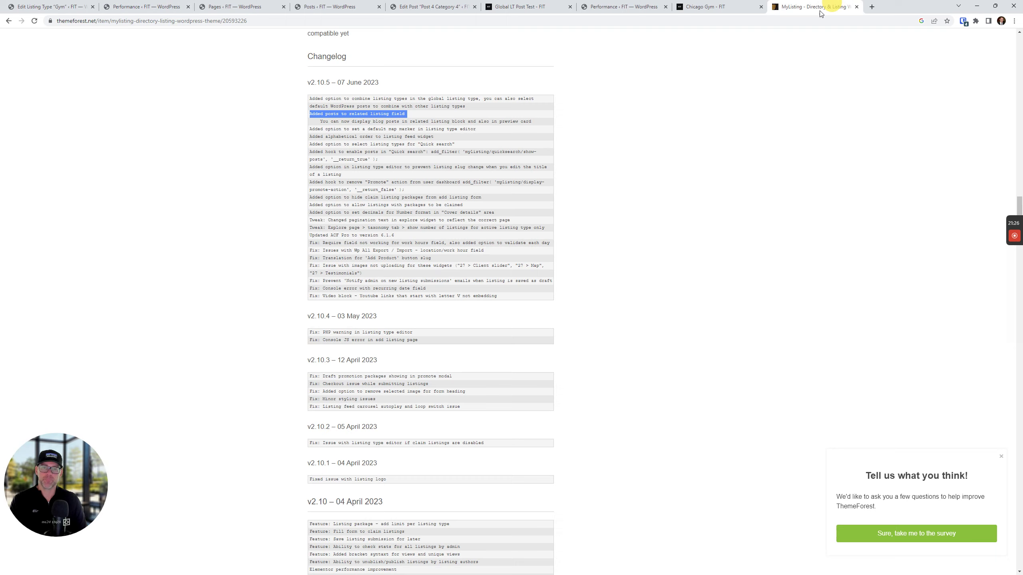
pyautogui.click(732, 6)
pyautogui.click(4, 23)
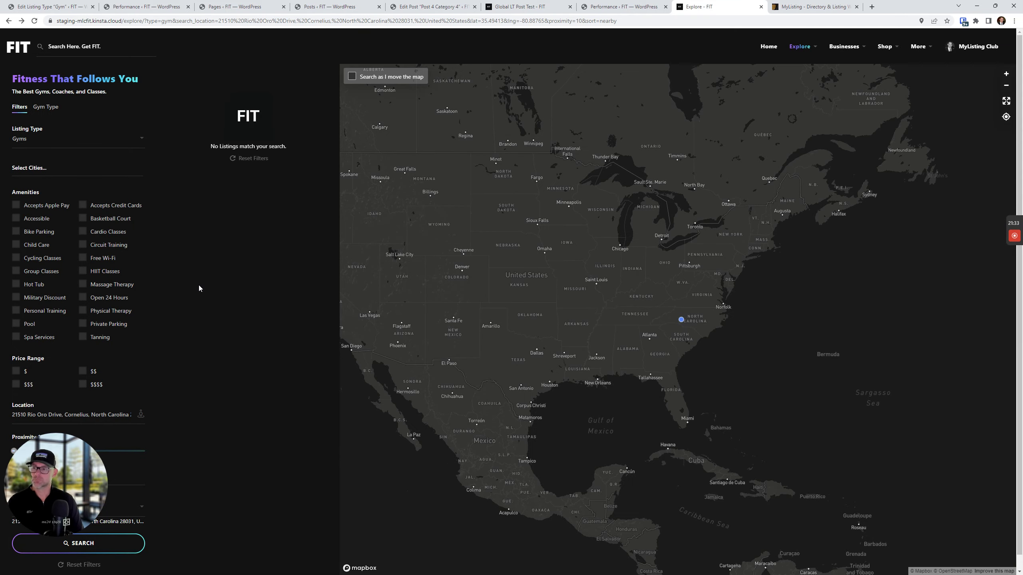
pyautogui.click(263, 157)
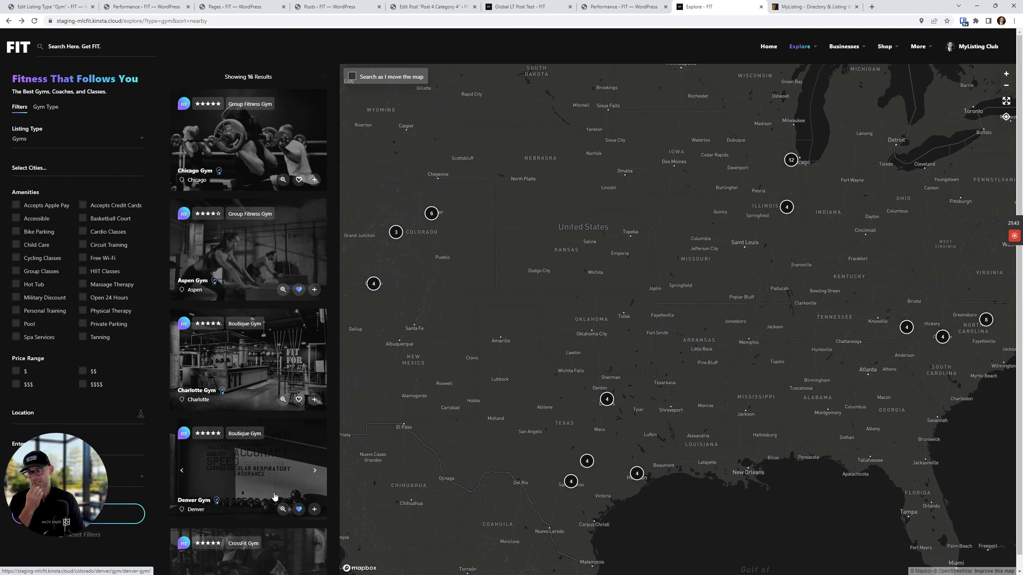
pyautogui.scroll(-3, 259, 456)
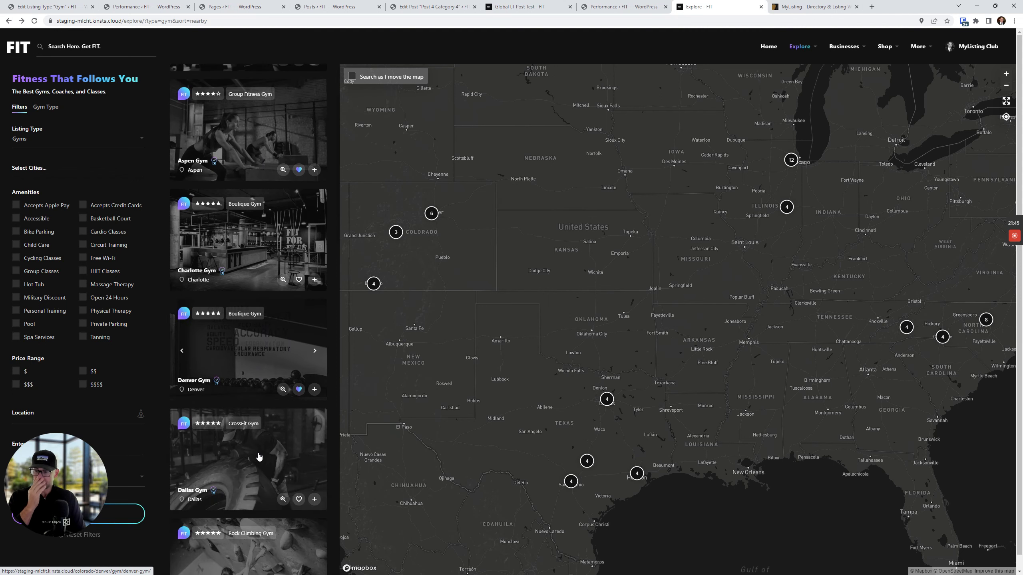
pyautogui.scroll(3, 259, 457)
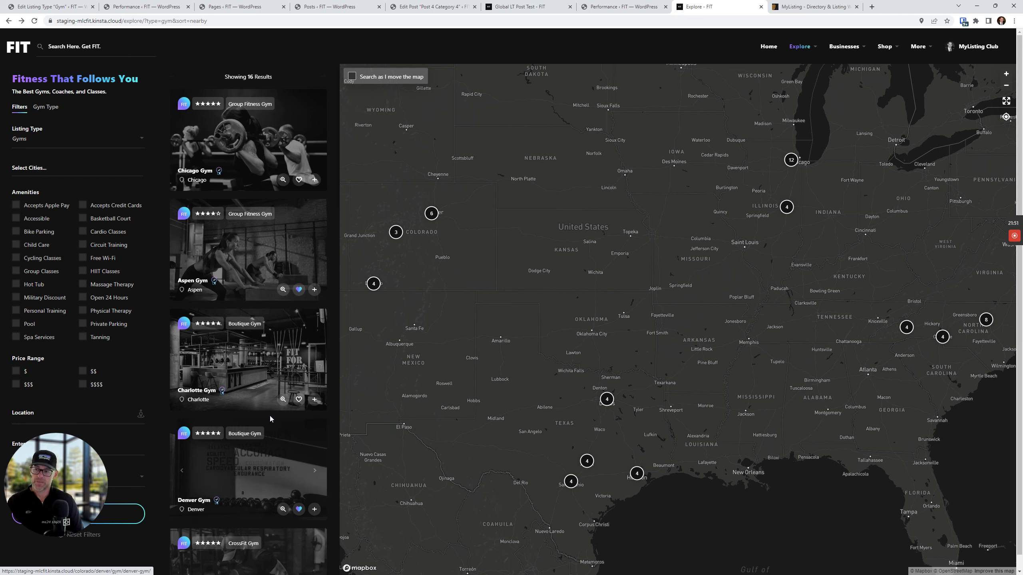
pyautogui.scroll(-2, 269, 415)
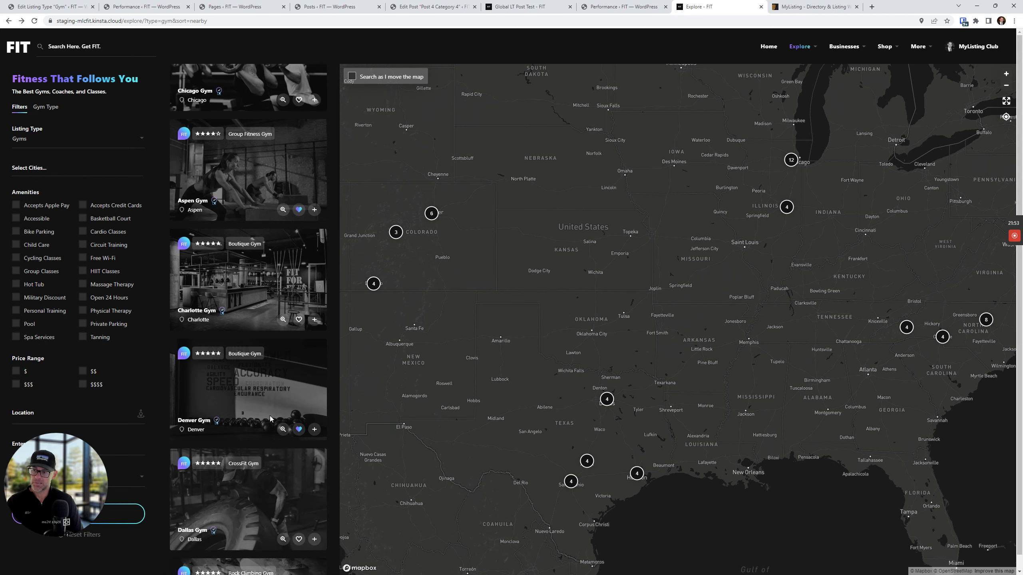
pyautogui.scroll(-3, 269, 418)
pyautogui.scroll(5, 272, 423)
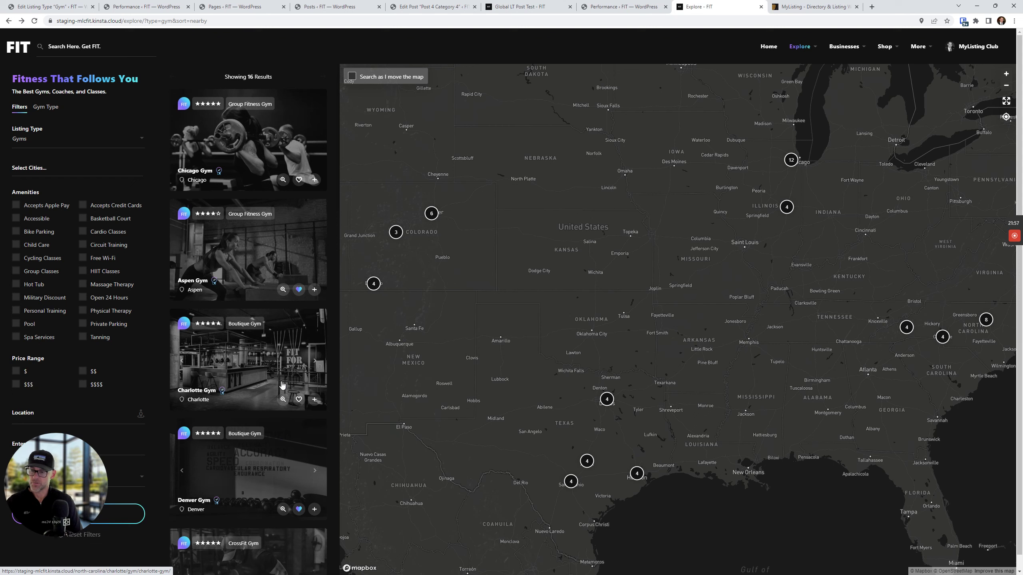
# - Open the site's Plugins page in a new browser tab placed directly after the Gym listing type editor tab
pyautogui.click(116, 5)
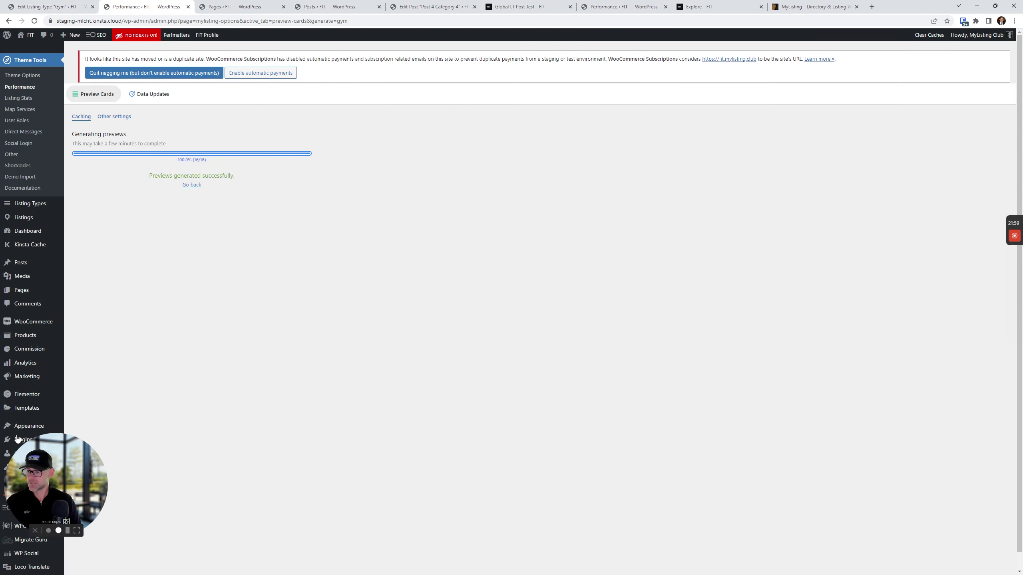
pyautogui.scroll(-1, 24, 360)
pyautogui.moveTo(53, 459); pyautogui.dragTo(173, 428)
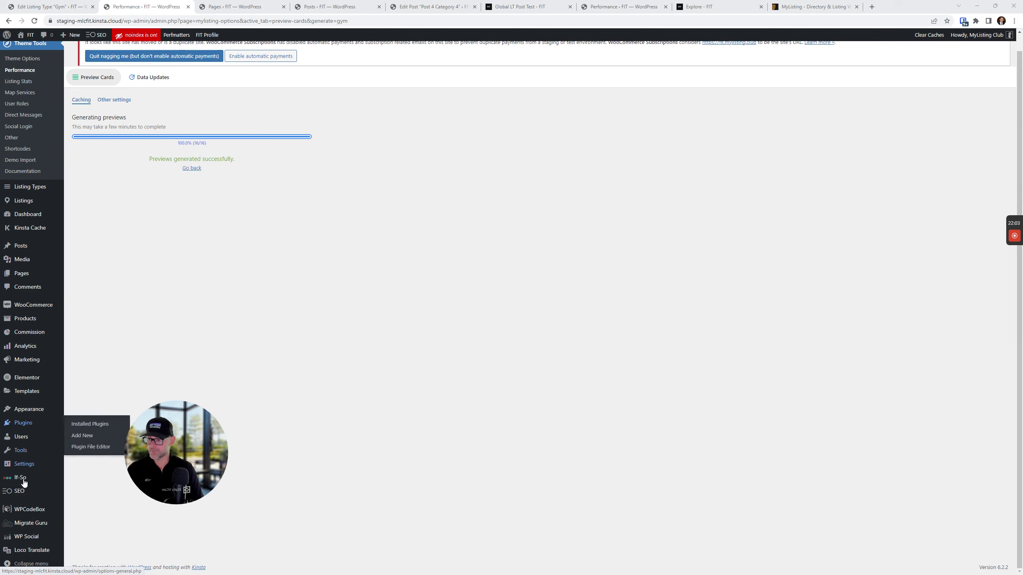
pyautogui.rightClick(26, 508)
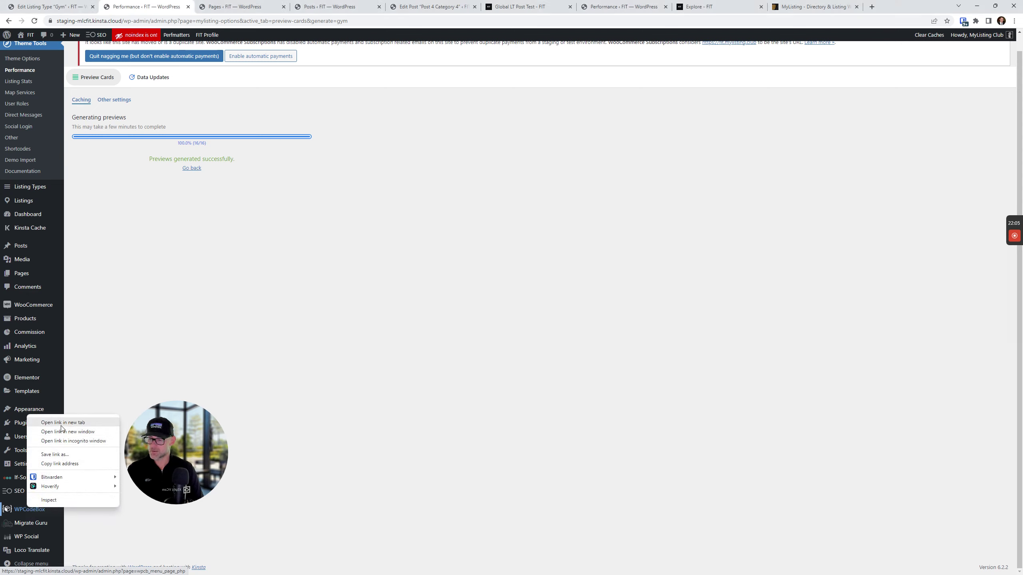
pyautogui.press('Escape')
pyautogui.rightClick(31, 425)
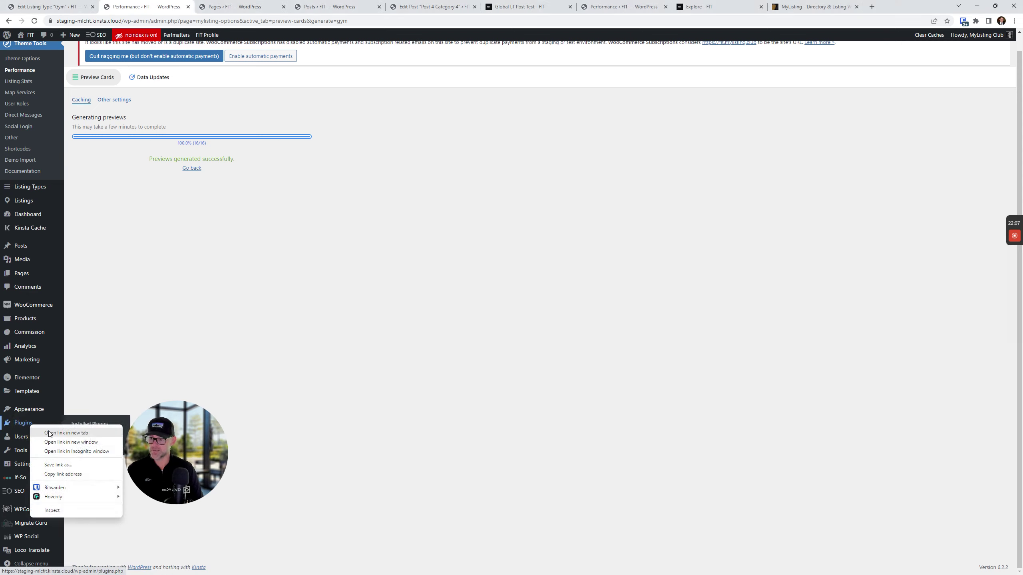
pyautogui.click(49, 433)
pyautogui.moveTo(234, 7); pyautogui.dragTo(155, 4)
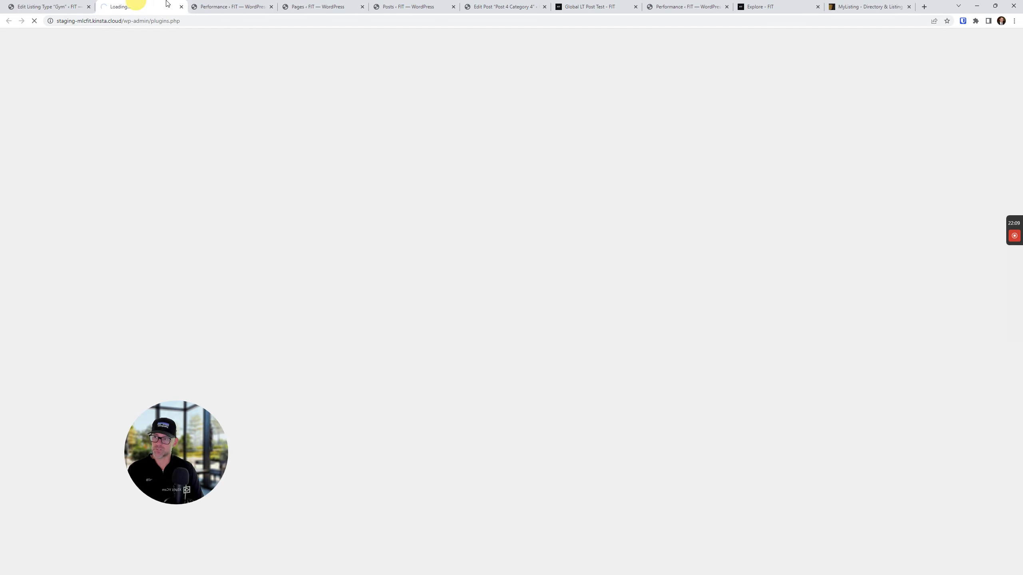
# - Deactivate the WPCodeBox plugin from the installed plugins list
pyautogui.click(242, 7)
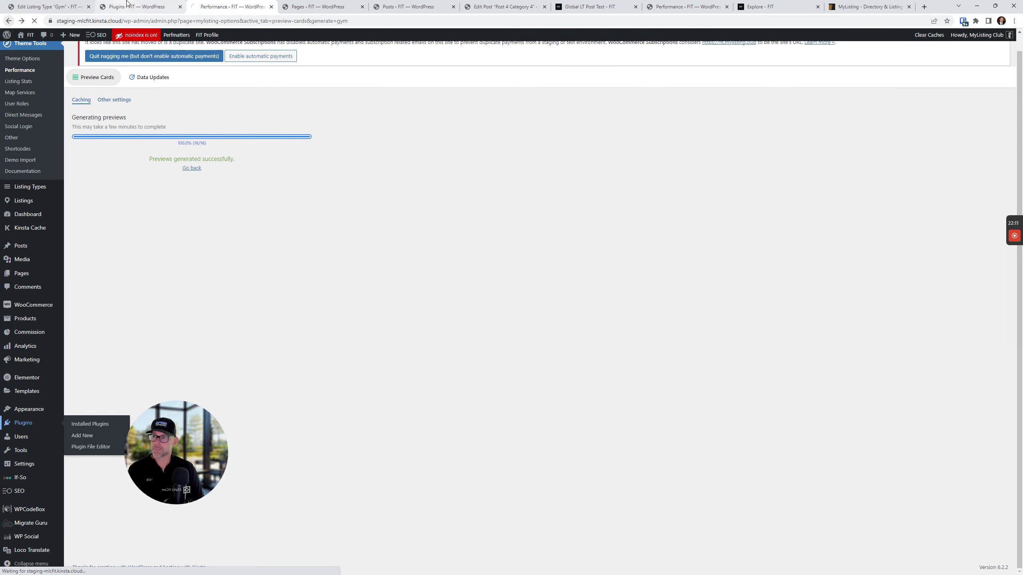
pyautogui.click(137, 6)
pyautogui.scroll(-10, 133, 382)
pyautogui.scroll(-3, 133, 383)
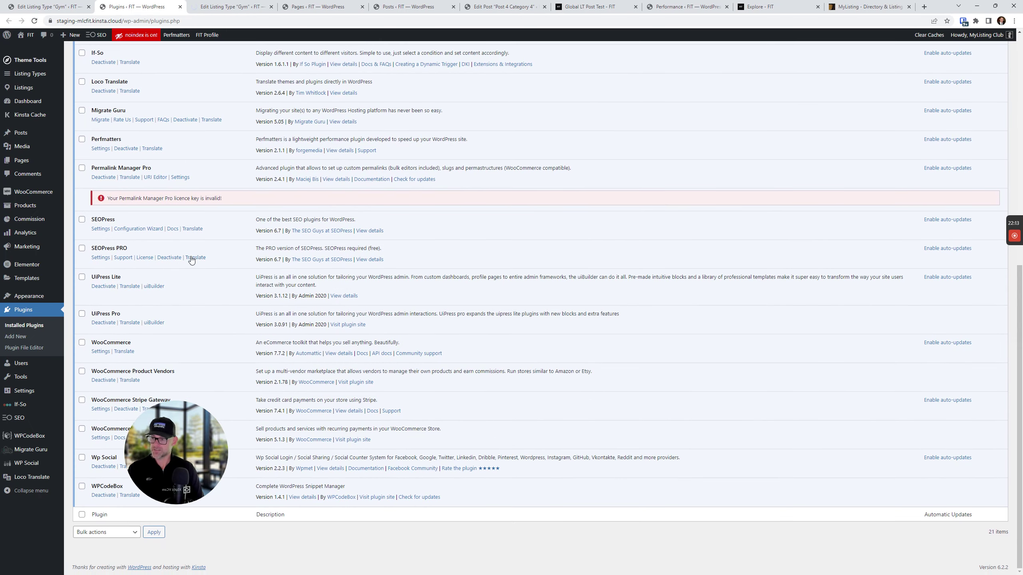
pyautogui.click(103, 496)
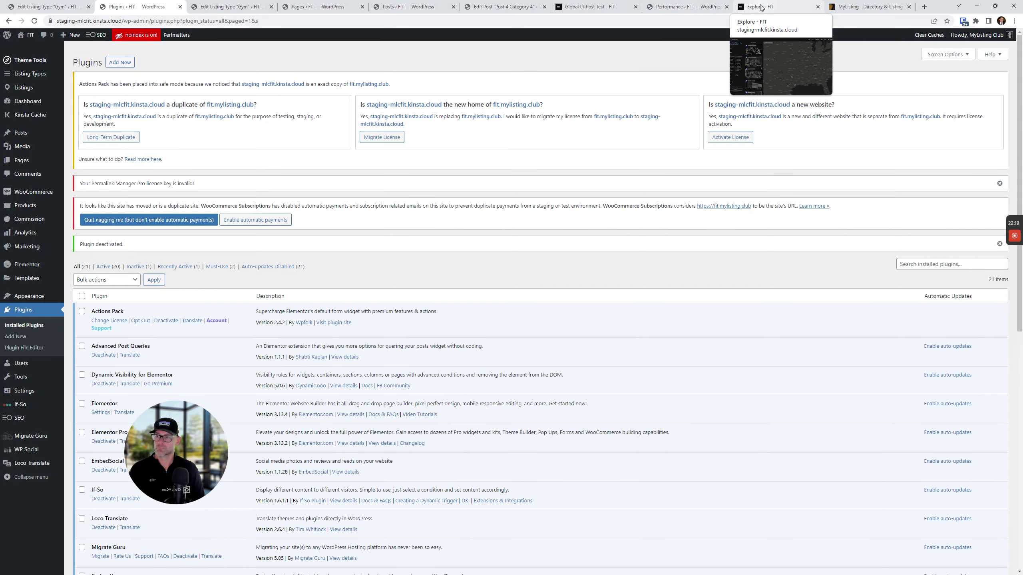
# - Reload the Explore page, reset its search filters and examine the footers of the gym preview cards
pyautogui.click(761, 8)
pyautogui.click(34, 21)
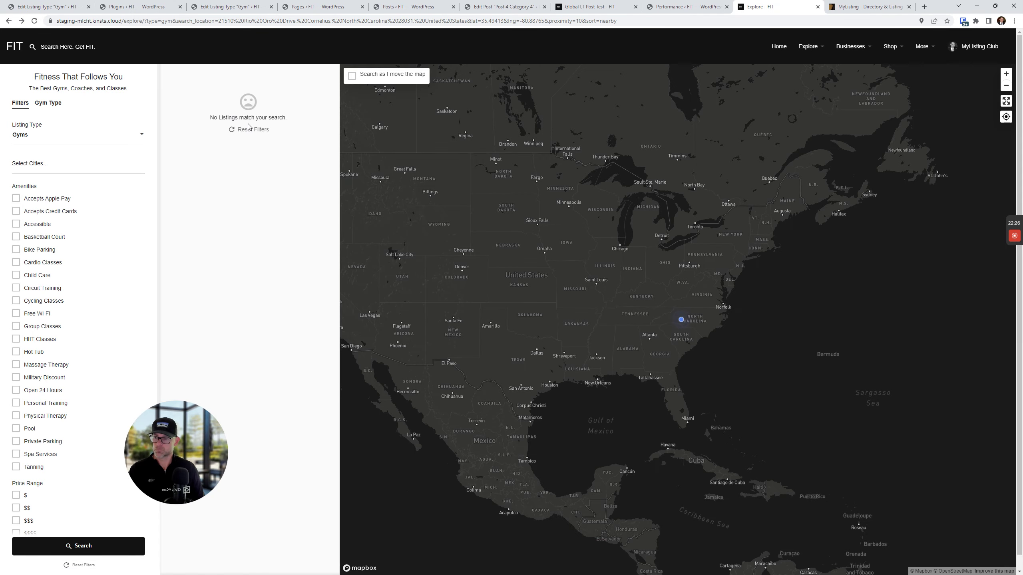
pyautogui.click(249, 128)
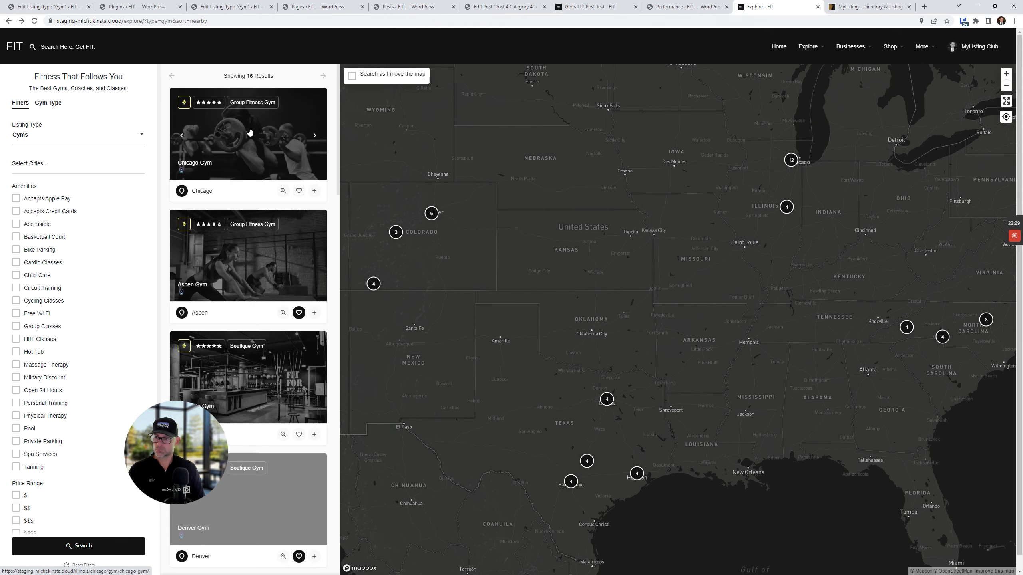
pyautogui.scroll(-1, 241, 198)
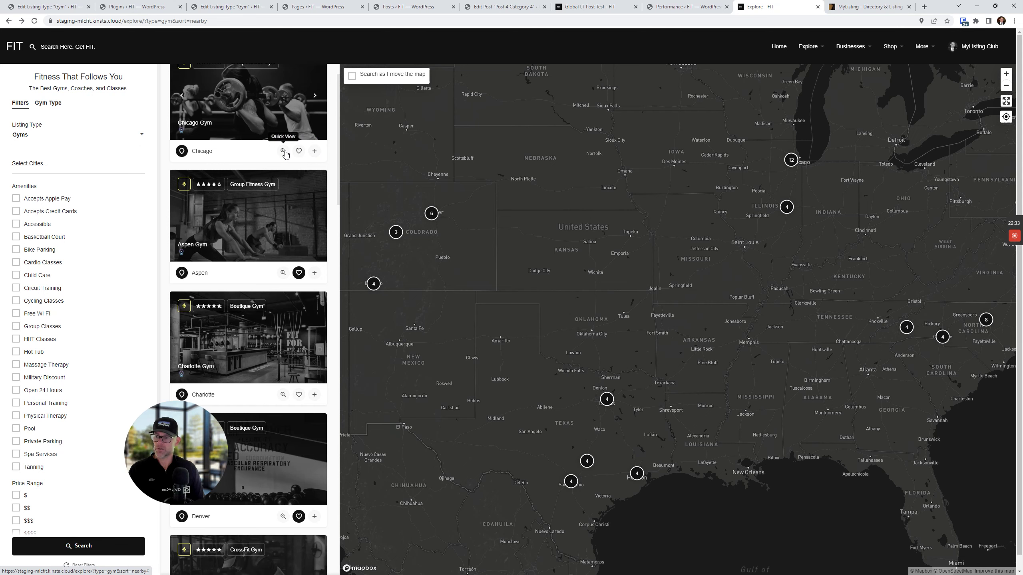
pyautogui.scroll(1, 288, 156)
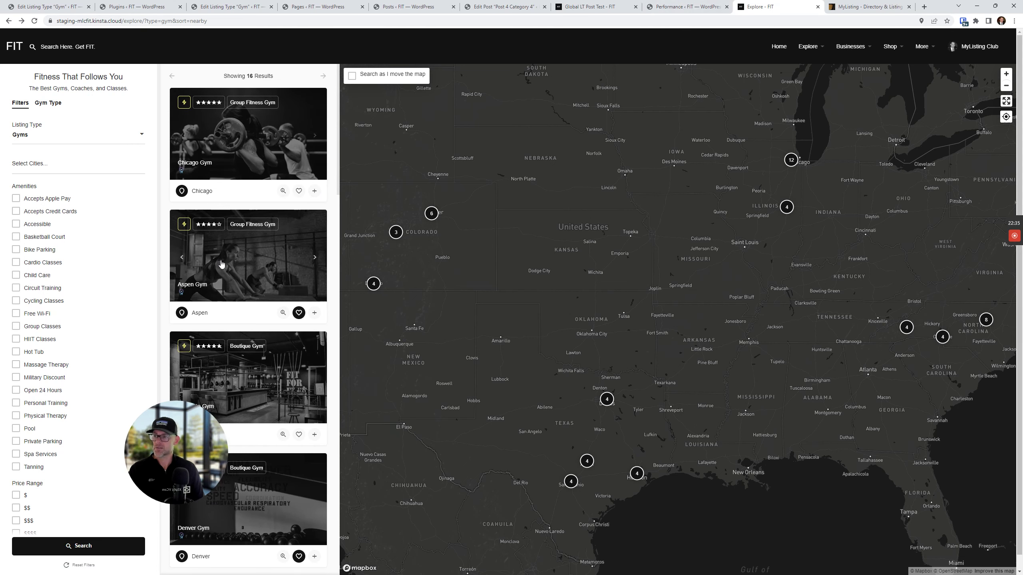
# - Close the leftover browser pages for the Global LT Post Test post, its preview generation, the post editor and the posts list
pyautogui.click(503, 6)
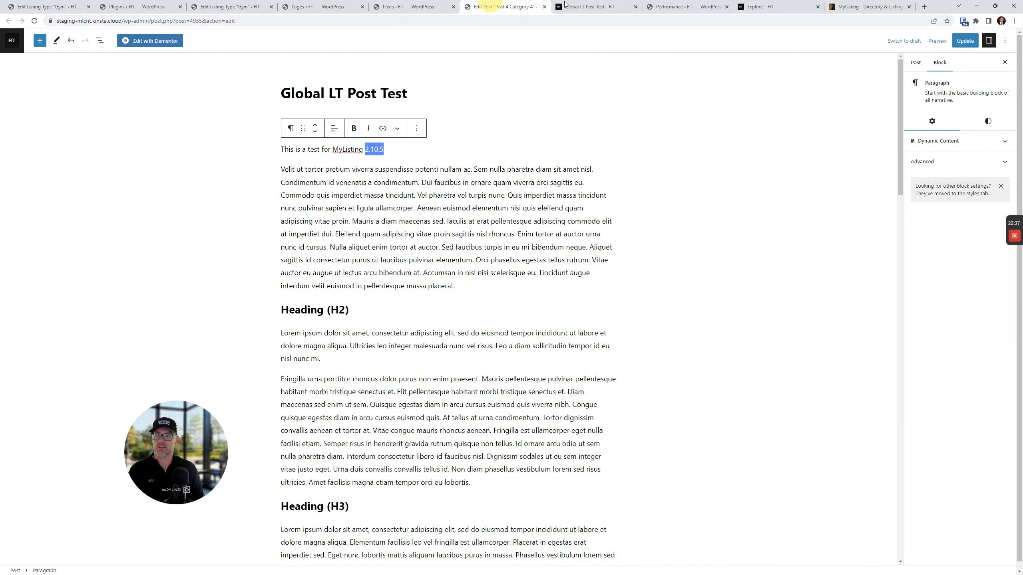
pyautogui.click(594, 6)
pyautogui.click(635, 6)
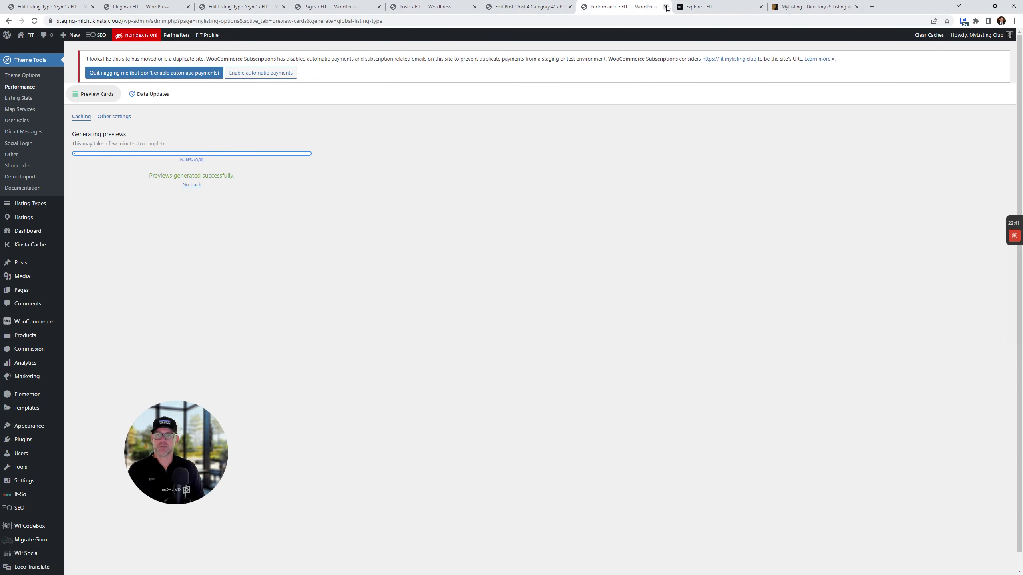
pyautogui.click(666, 6)
pyautogui.click(523, 6)
pyautogui.click(569, 7)
pyautogui.click(456, 11)
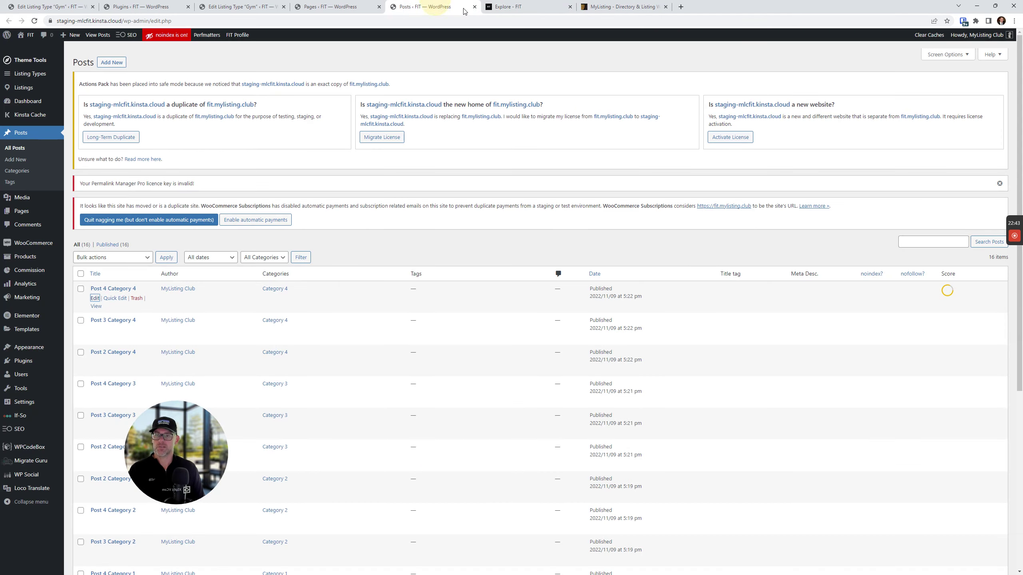
pyautogui.click(475, 6)
# - Open the Gym listing type's preview card settings and expand the Related Listing footer section
pyautogui.click(346, 6)
pyautogui.click(258, 5)
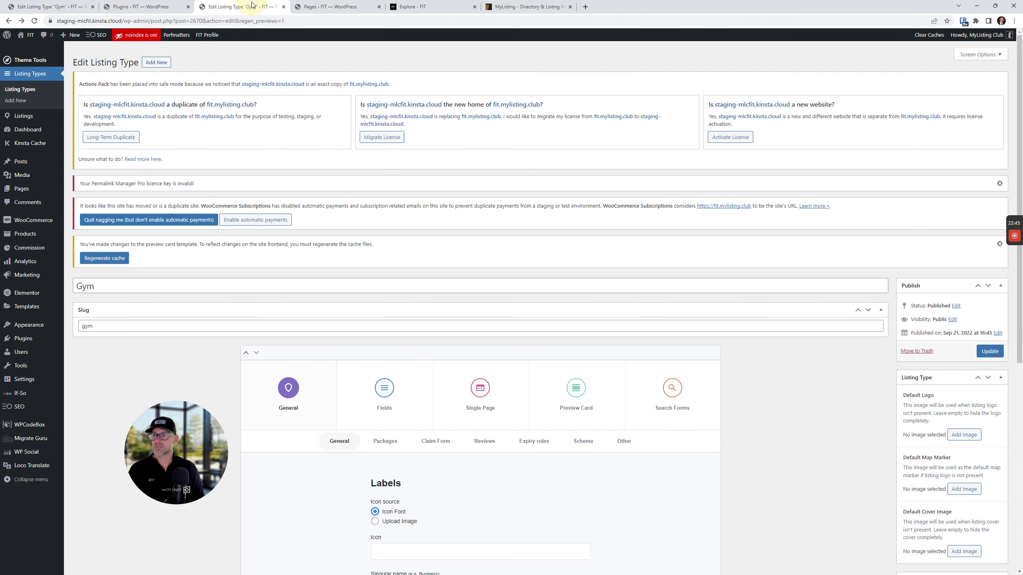
pyautogui.scroll(-3, 463, 296)
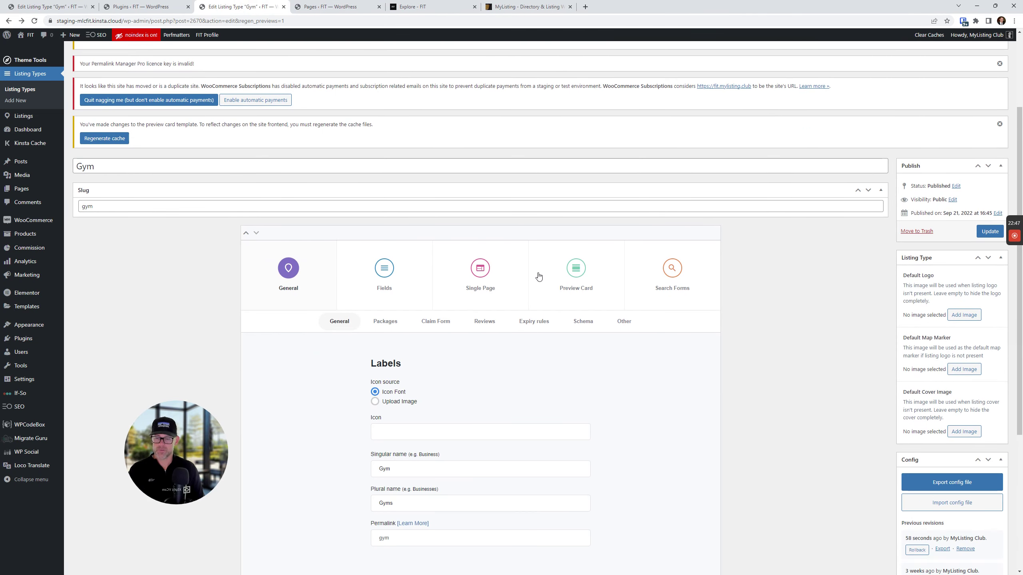
pyautogui.click(552, 276)
pyautogui.scroll(-10, 498, 306)
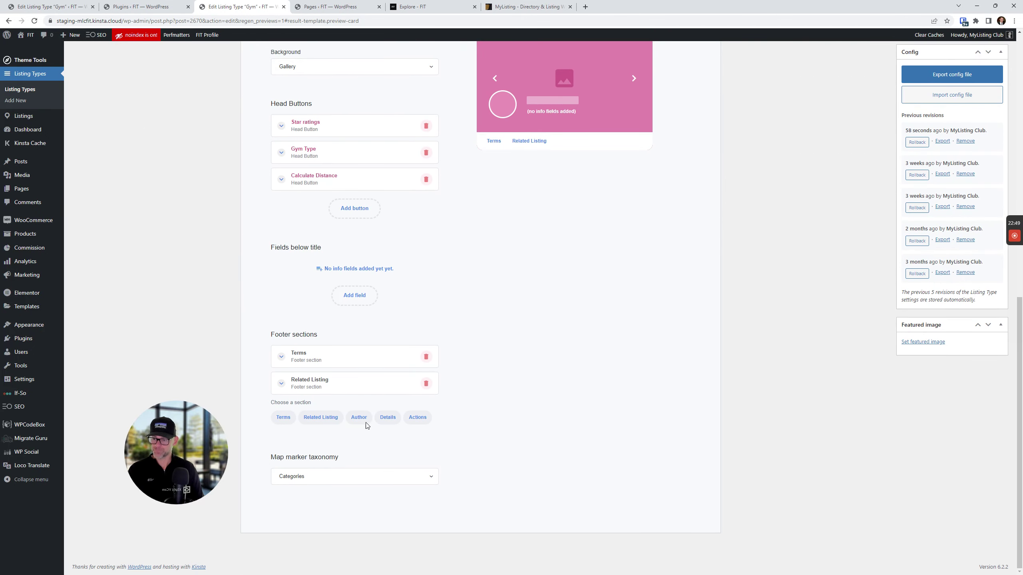
pyautogui.click(326, 390)
pyautogui.scroll(-2, 353, 460)
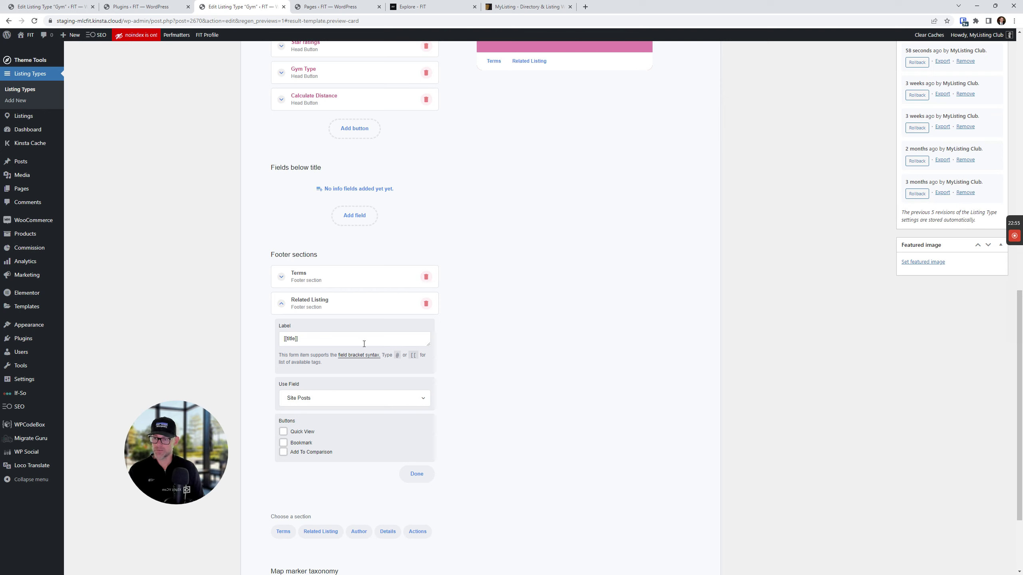
pyautogui.click(339, 336)
# - Remove the Terms footer section and enable Quick View, Bookmark and Add To Comparison for the Related Listing section
pyautogui.click(426, 278)
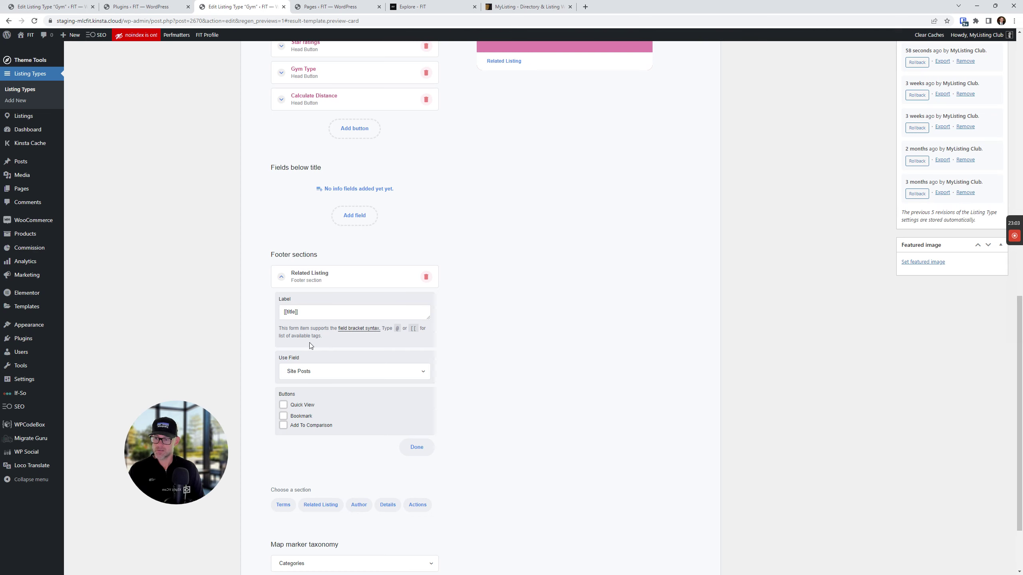
pyautogui.click(283, 405)
pyautogui.click(284, 416)
pyautogui.click(283, 425)
# - Save the Gym listing type and regenerate its preview card cache
pyautogui.scroll(8, 370, 365)
pyautogui.scroll(6, 371, 365)
pyautogui.click(987, 303)
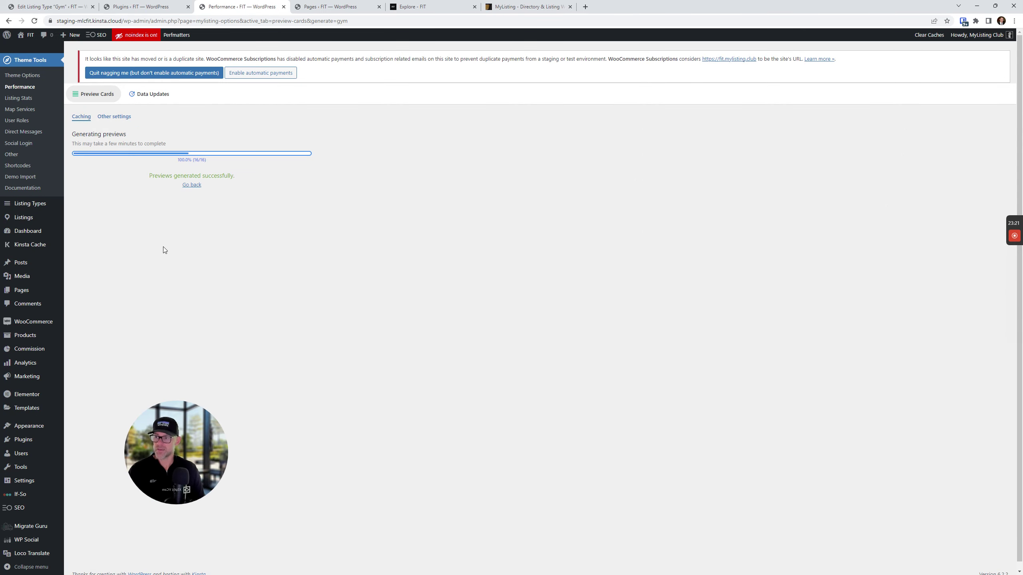
# - Refresh the Explore page and clear its filters to check the gym cards with the updated footer
pyautogui.click(437, 4)
pyautogui.click(34, 21)
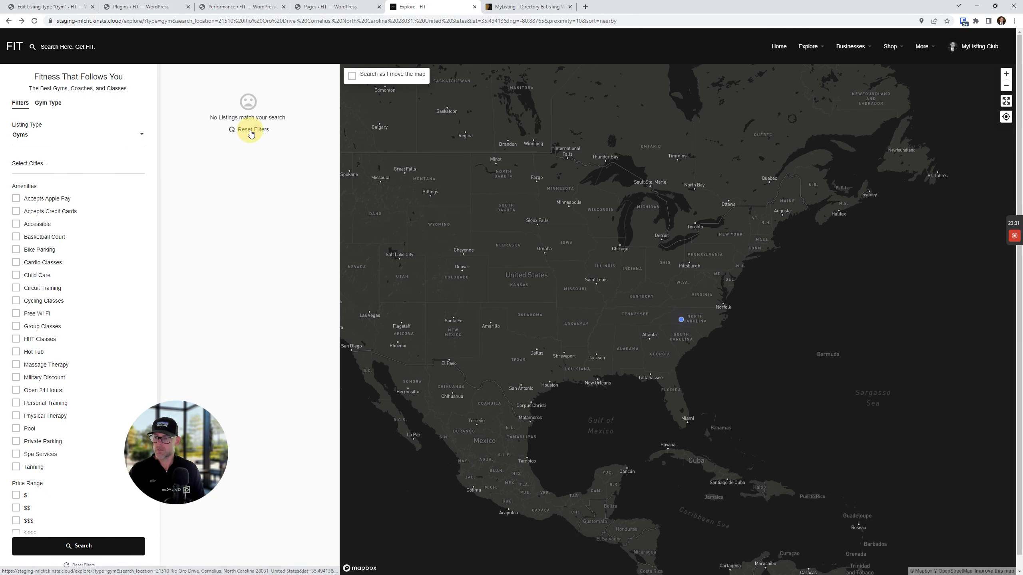
pyautogui.click(244, 129)
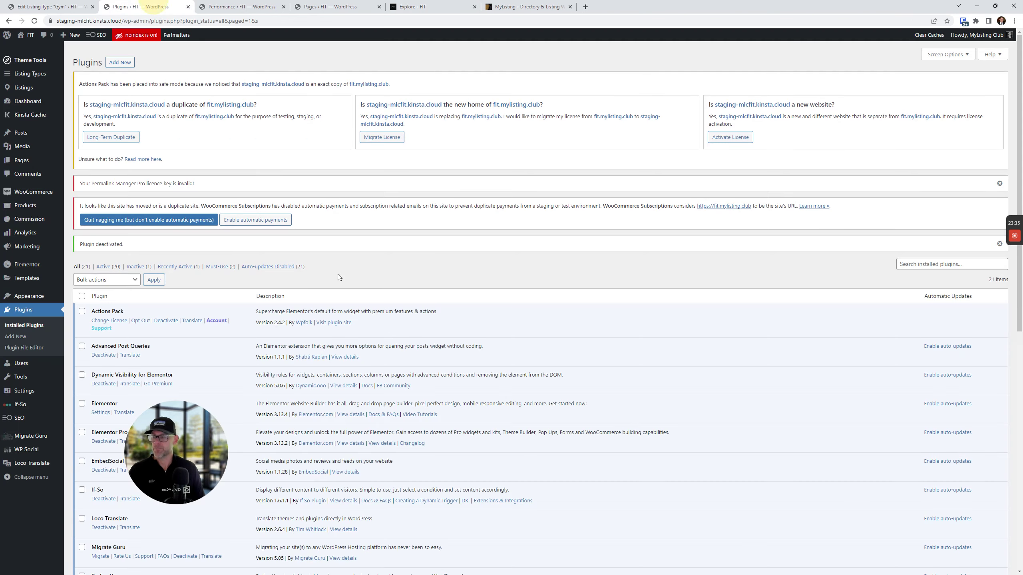
# - Reactivate the WPCodeBox plugin and go back from the generated previews page to the Gym listing type editor
pyautogui.click(141, 6)
pyautogui.scroll(-10, 136, 351)
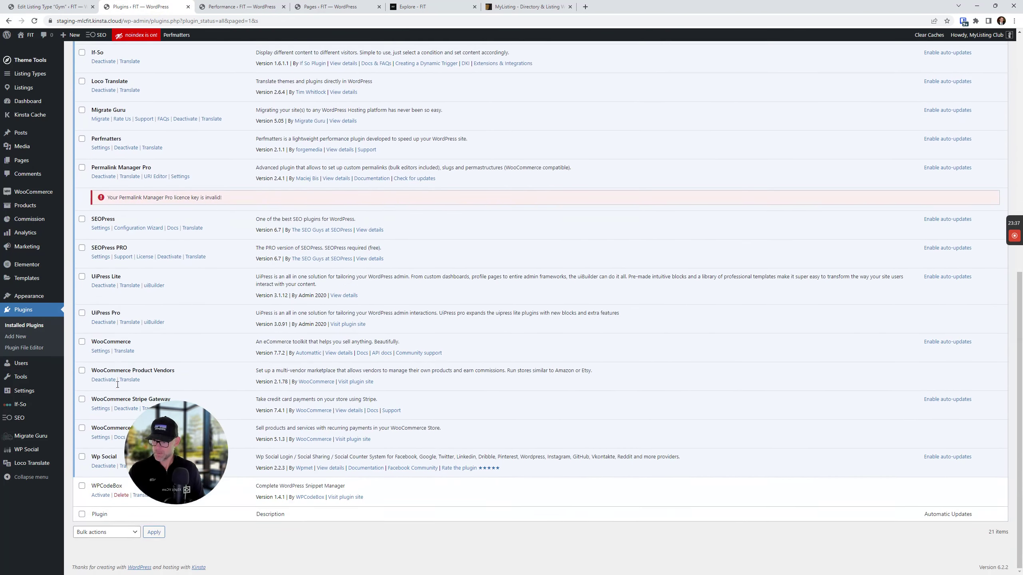
pyautogui.click(97, 495)
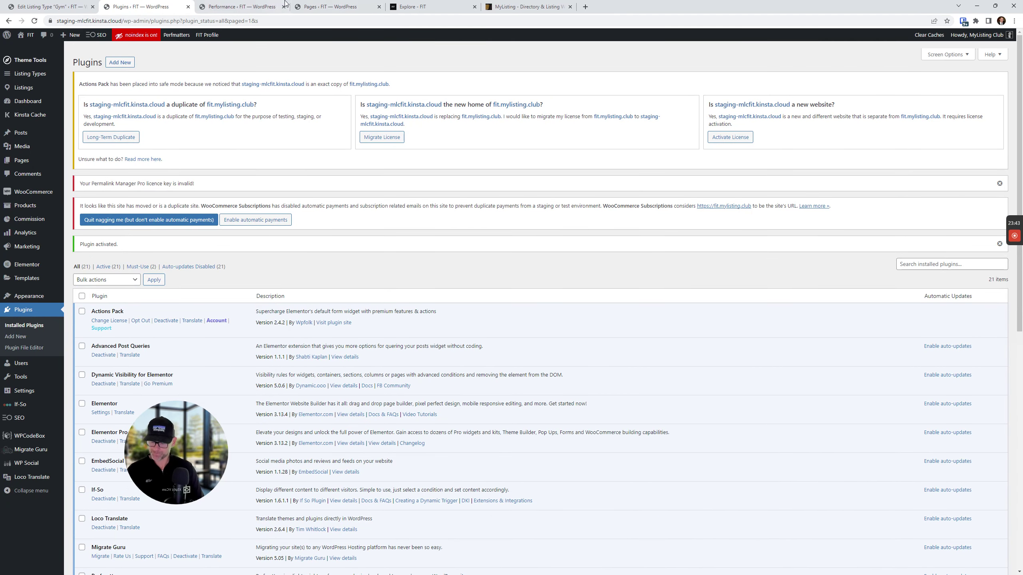
pyautogui.click(242, 7)
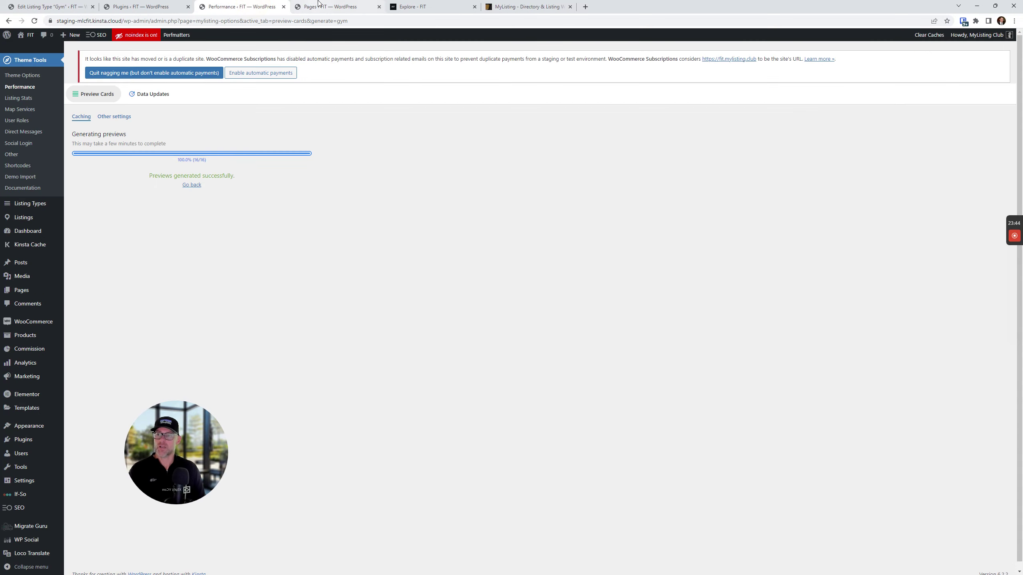
pyautogui.click(9, 20)
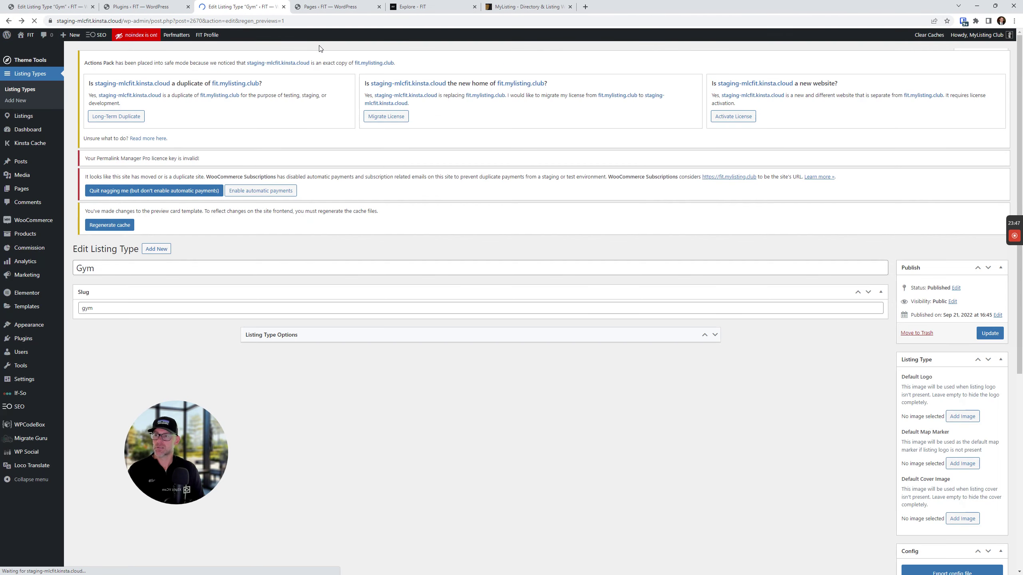
# - Open the Chicago Gym listing from Explore in a new browser tab and bring up its edit form
pyautogui.click(426, 7)
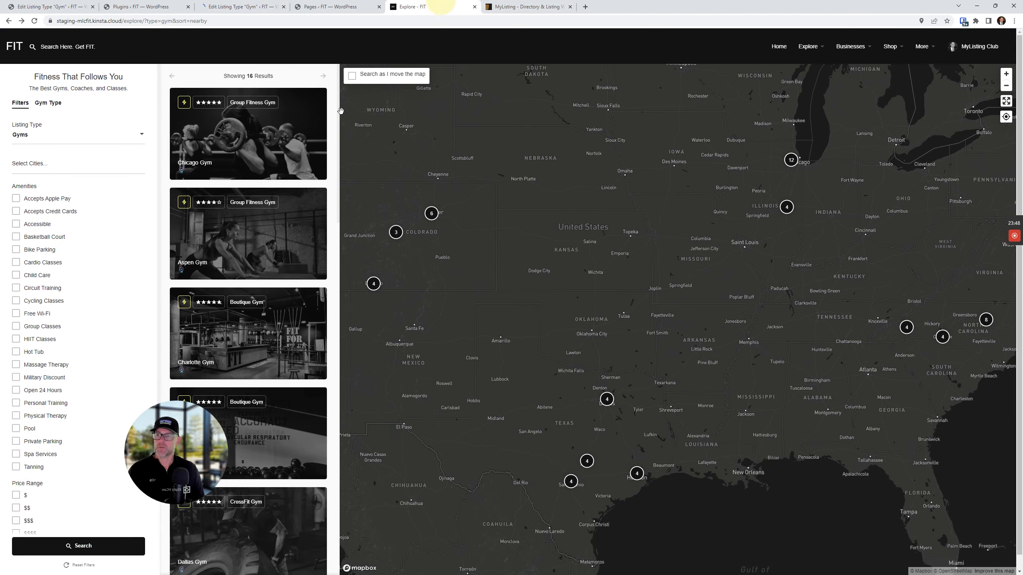
pyautogui.rightClick(227, 141)
pyautogui.click(246, 148)
pyautogui.click(527, 8)
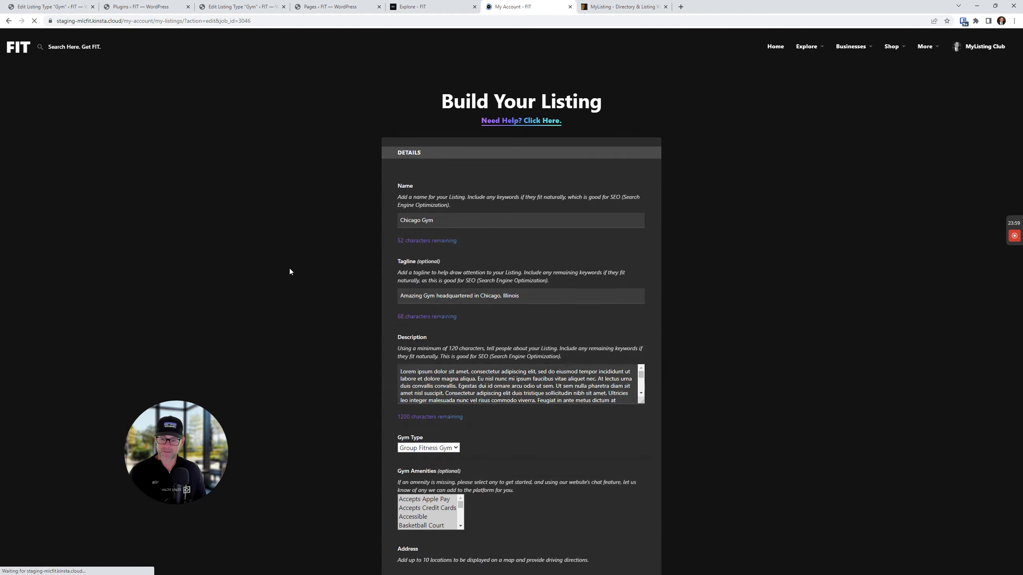
# - Set Chicago Gym's Site Posts field to Global LT Post Test and try to save the listing changes
pyautogui.scroll(-20, 287, 254)
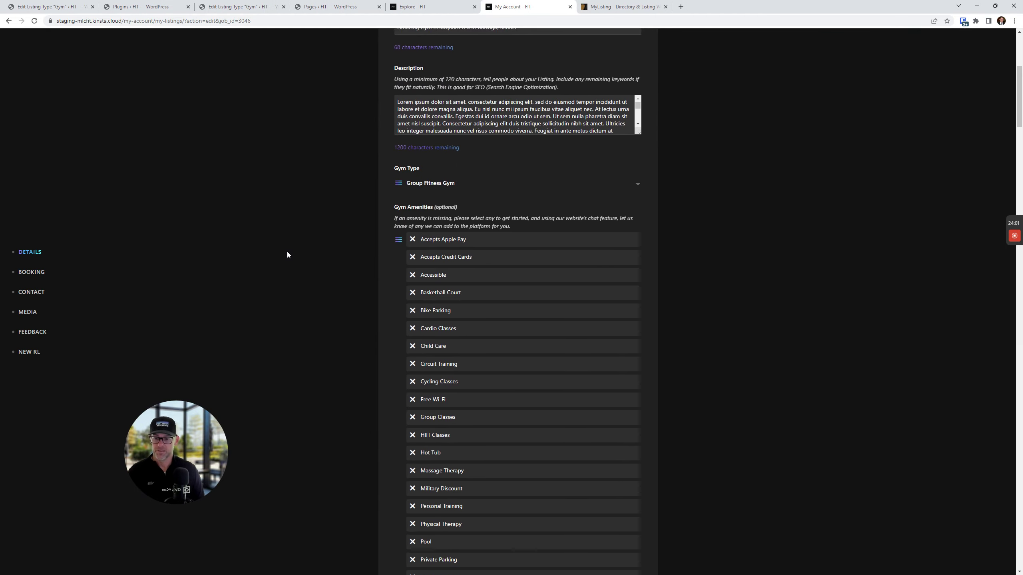
pyautogui.scroll(-20, 282, 256)
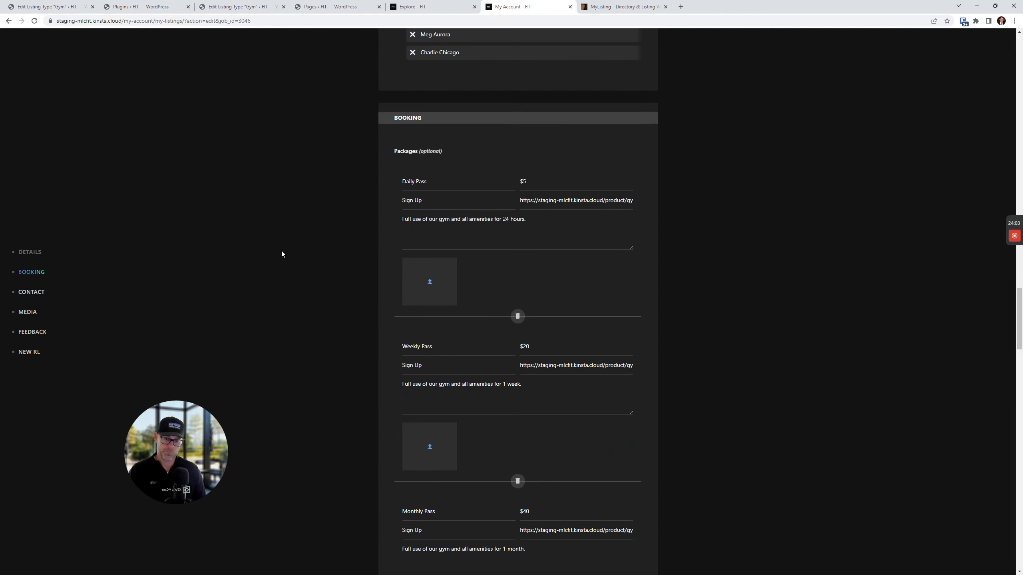
pyautogui.scroll(-20, 281, 255)
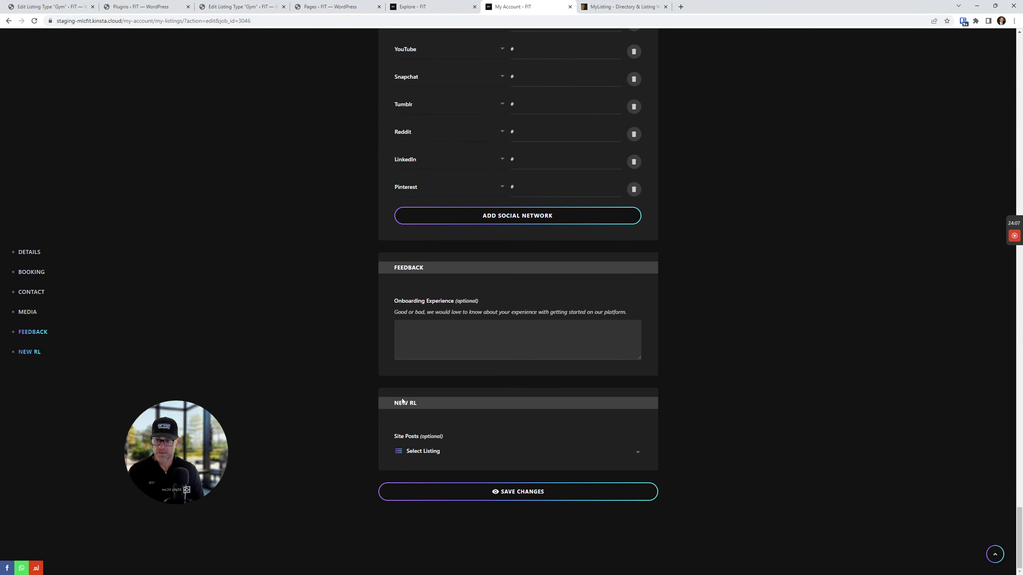
pyautogui.click(429, 452)
pyautogui.scroll(-3, 441, 394)
pyautogui.scroll(-1, 442, 396)
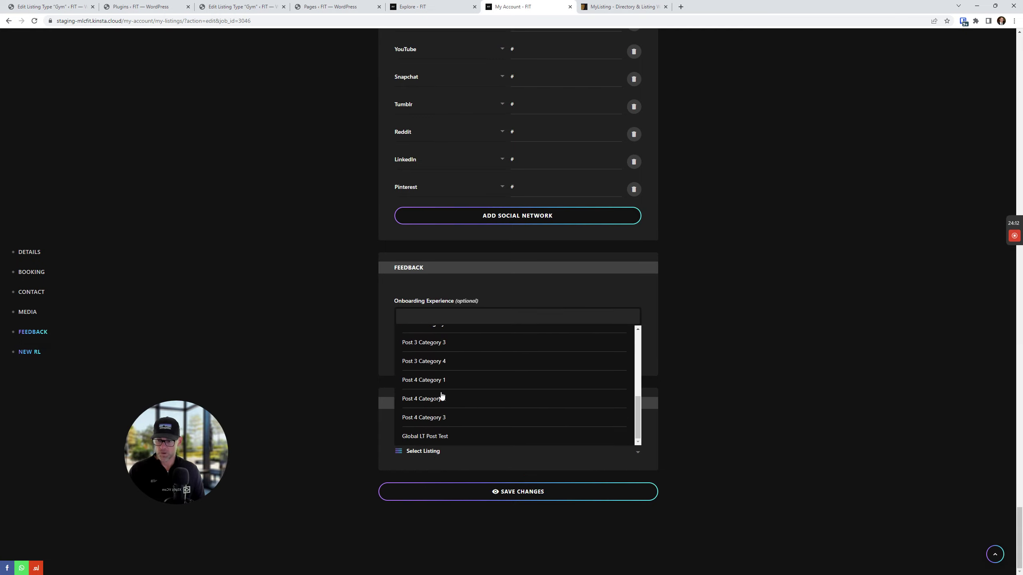
pyautogui.click(441, 436)
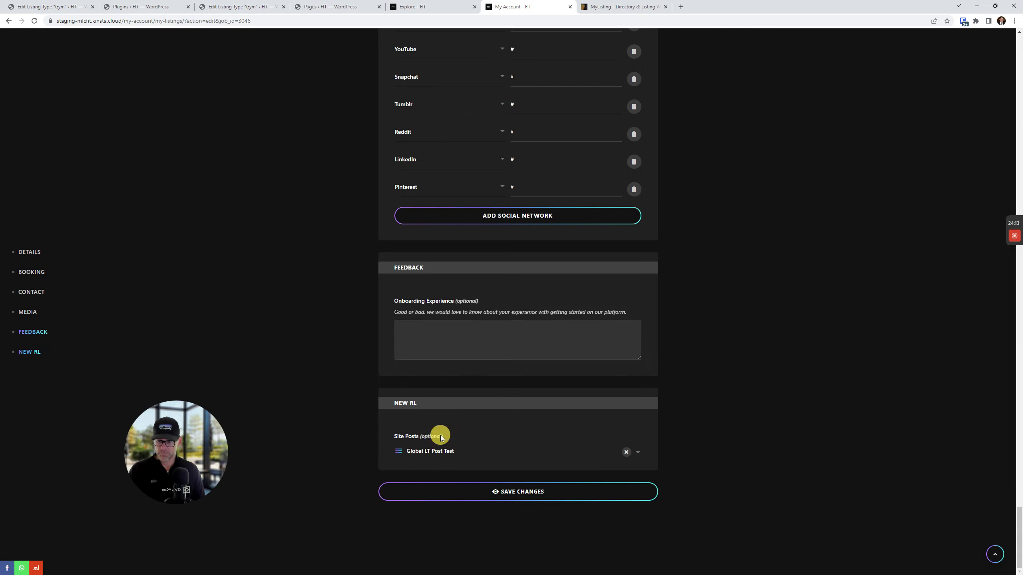
pyautogui.click(530, 492)
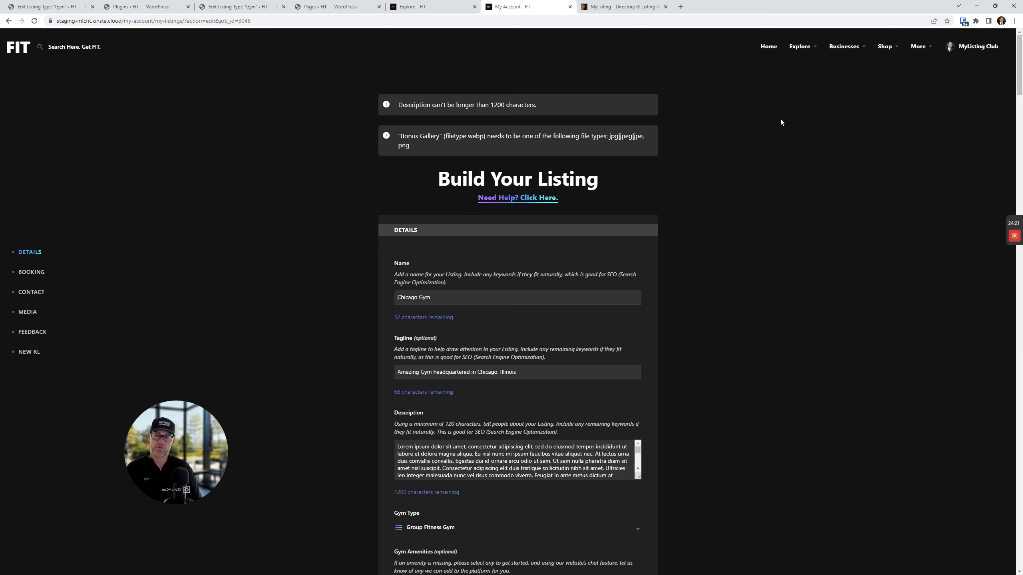
# - Reload Explore, reset the filters and examine the Chicago Gym card for the related post in its footer
pyautogui.click(411, 8)
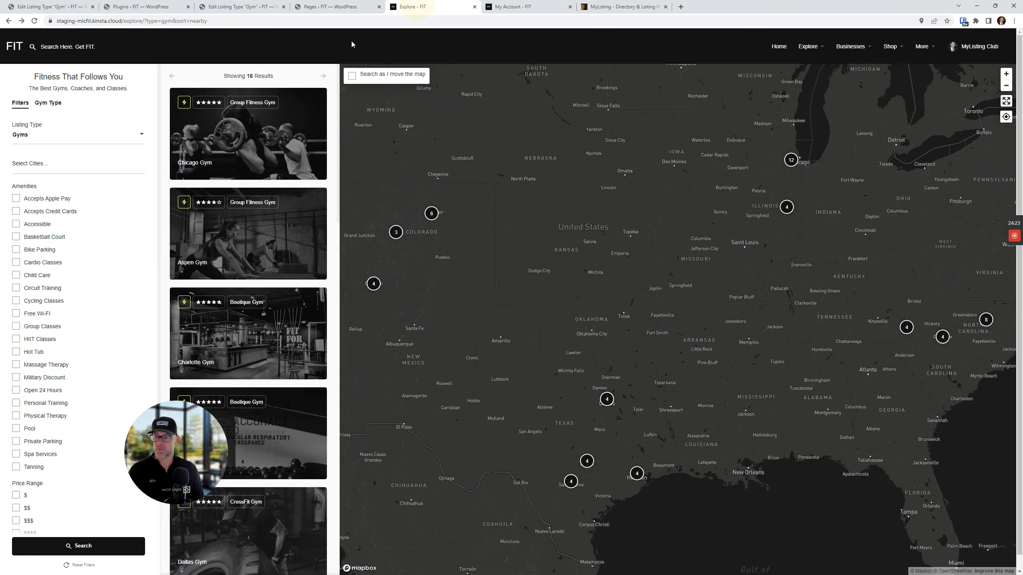
pyautogui.click(35, 21)
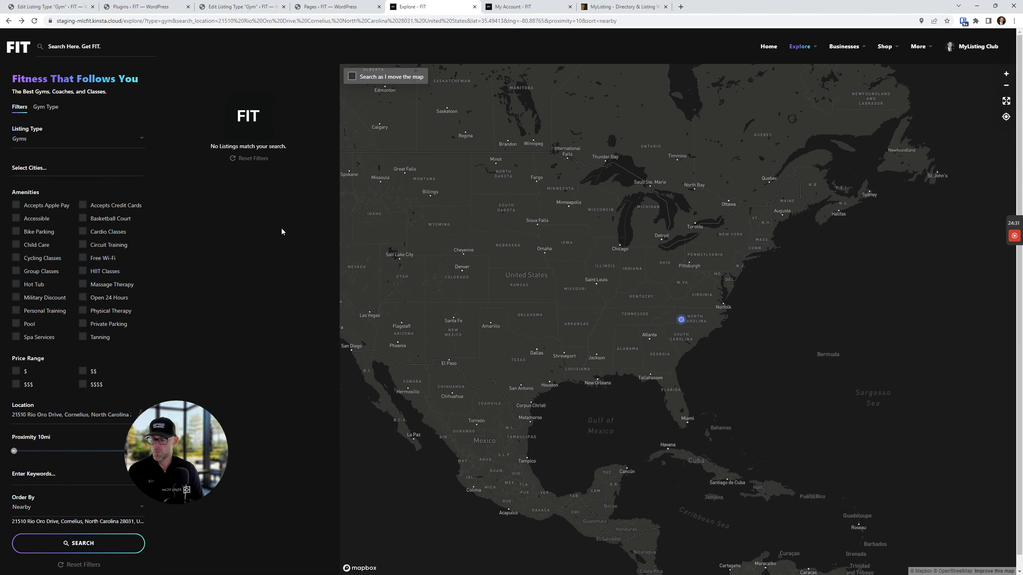
pyautogui.click(258, 158)
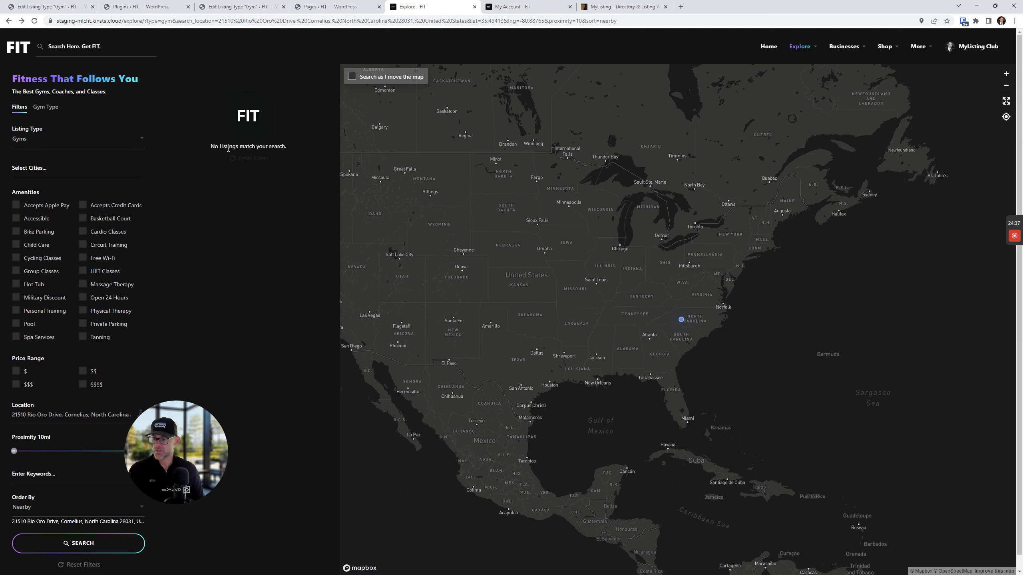
pyautogui.click(78, 566)
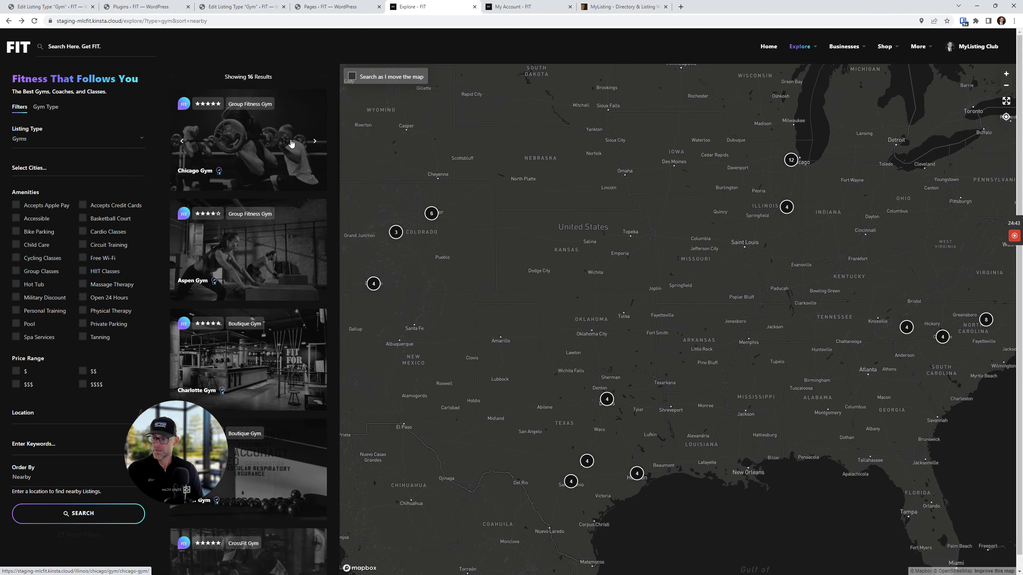
# - Deactivate the WPCodeBox plugin on the site's installed plugins list
pyautogui.click(145, 7)
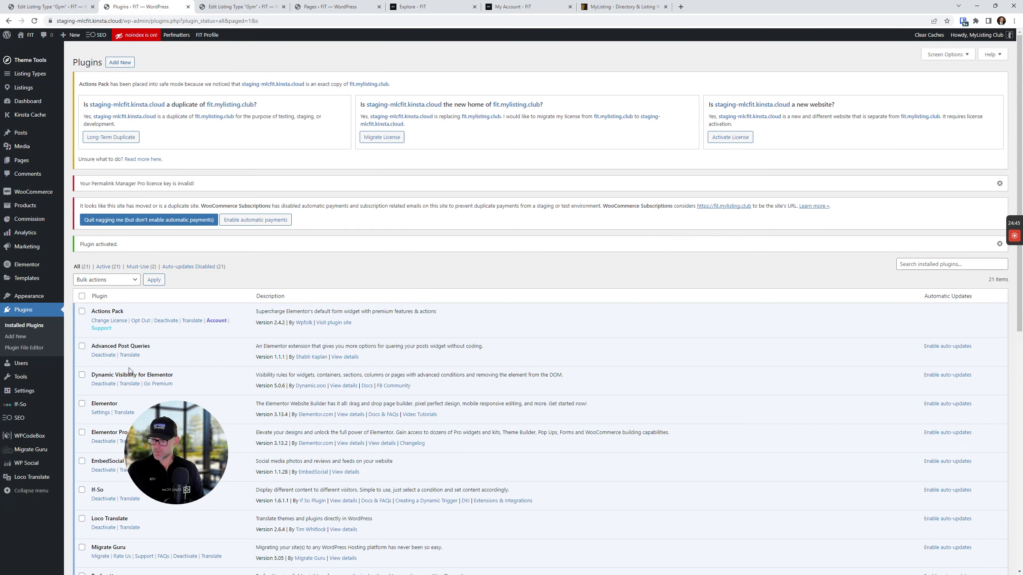
pyautogui.scroll(-10, 129, 370)
pyautogui.click(104, 497)
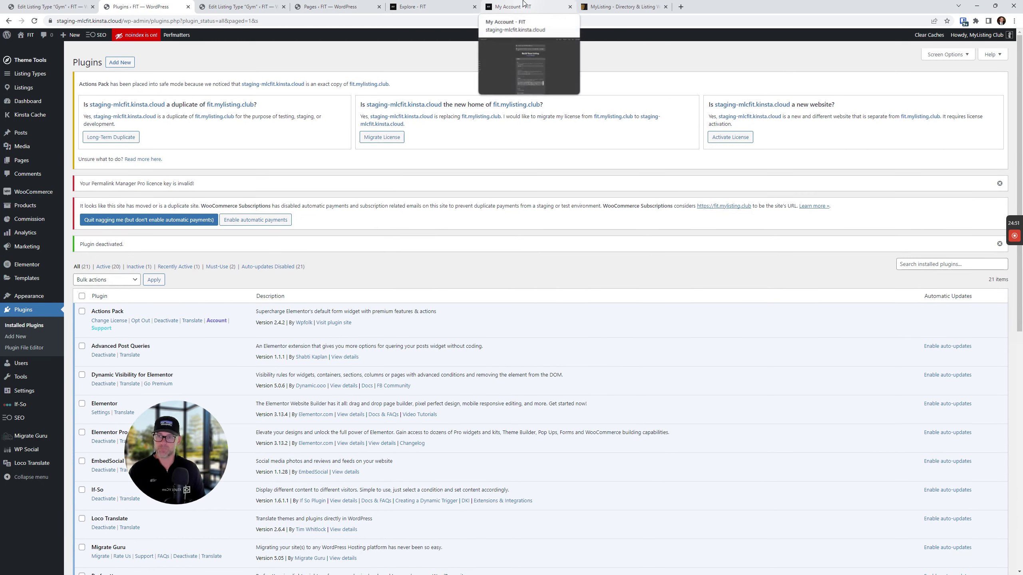
# - Reload Explore with WPCodeBox off, reset the filters and examine the gym preview cards for a related post in the footer
pyautogui.click(536, 4)
pyautogui.click(427, 4)
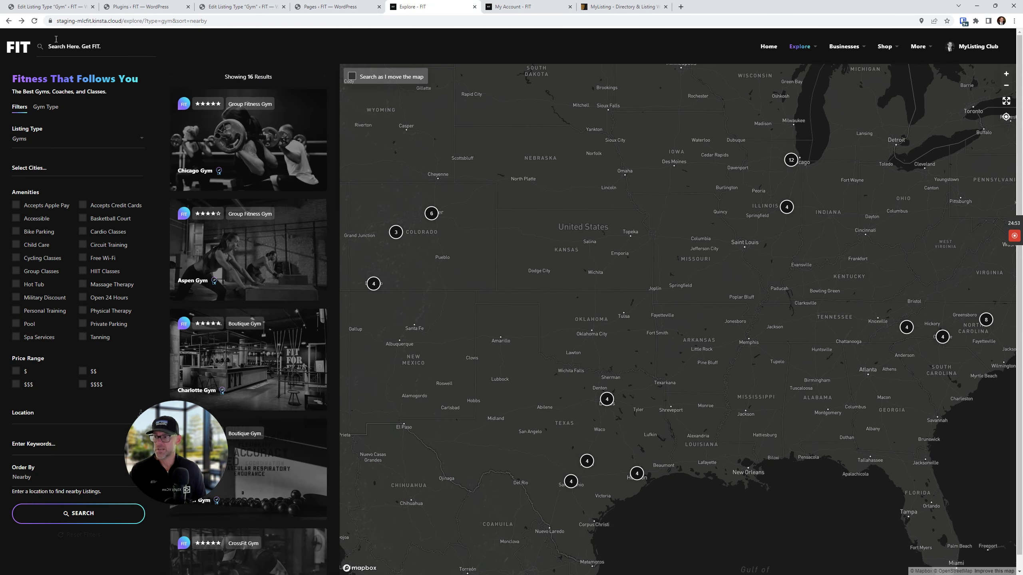
pyautogui.click(35, 21)
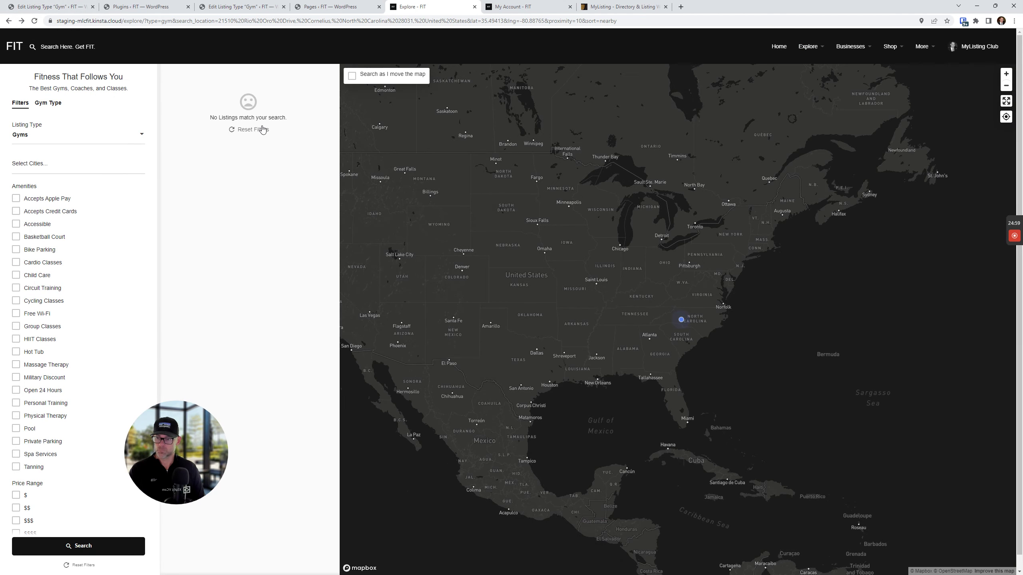
pyautogui.click(263, 130)
pyautogui.moveTo(175, 439); pyautogui.dragTo(68, 462)
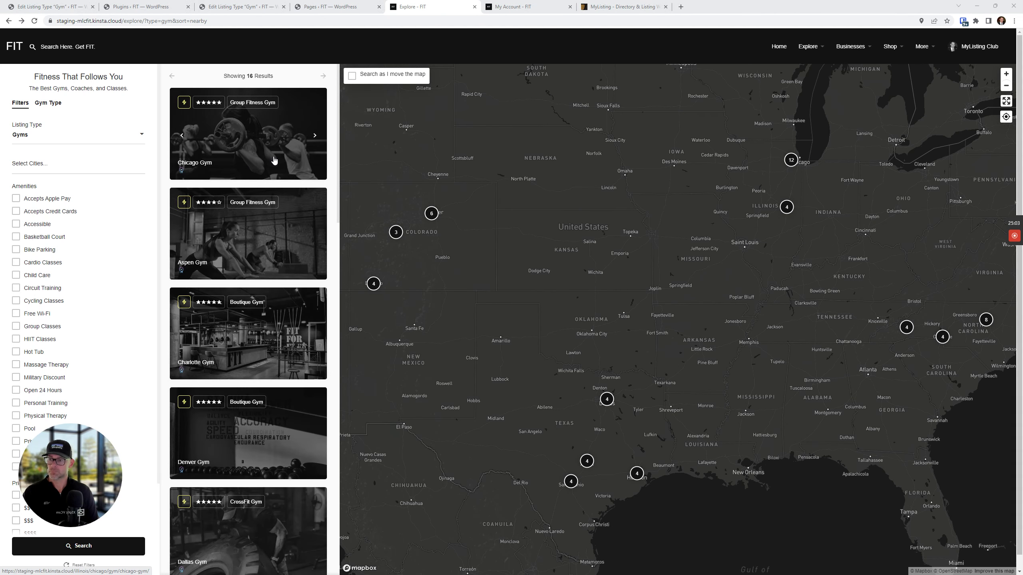
pyautogui.scroll(-6, 274, 160)
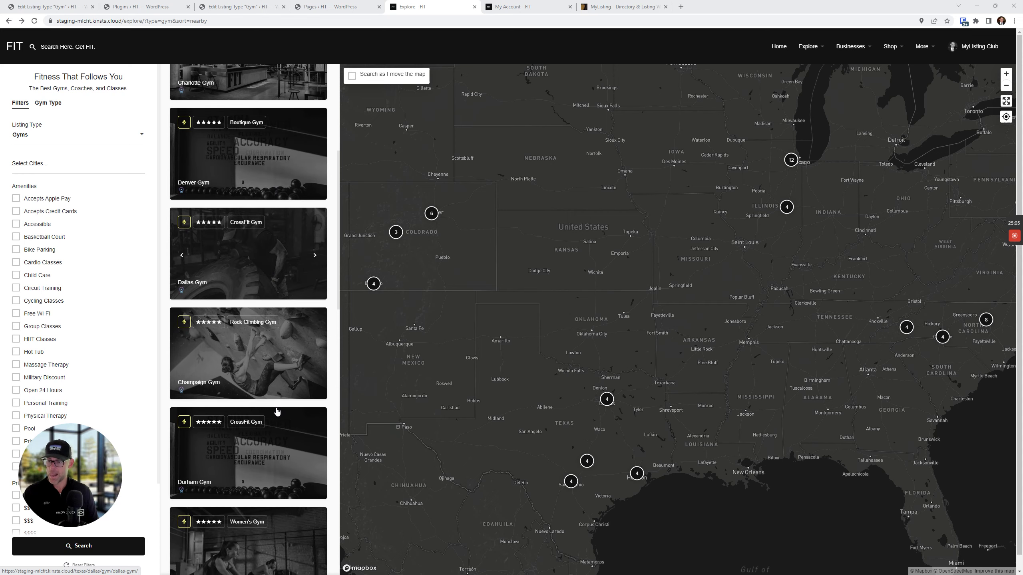
pyautogui.scroll(6, 277, 411)
# - Open the Chicago Gym listing page from the Explore results and check which content tabs it offers
pyautogui.click(358, 5)
pyautogui.click(247, 5)
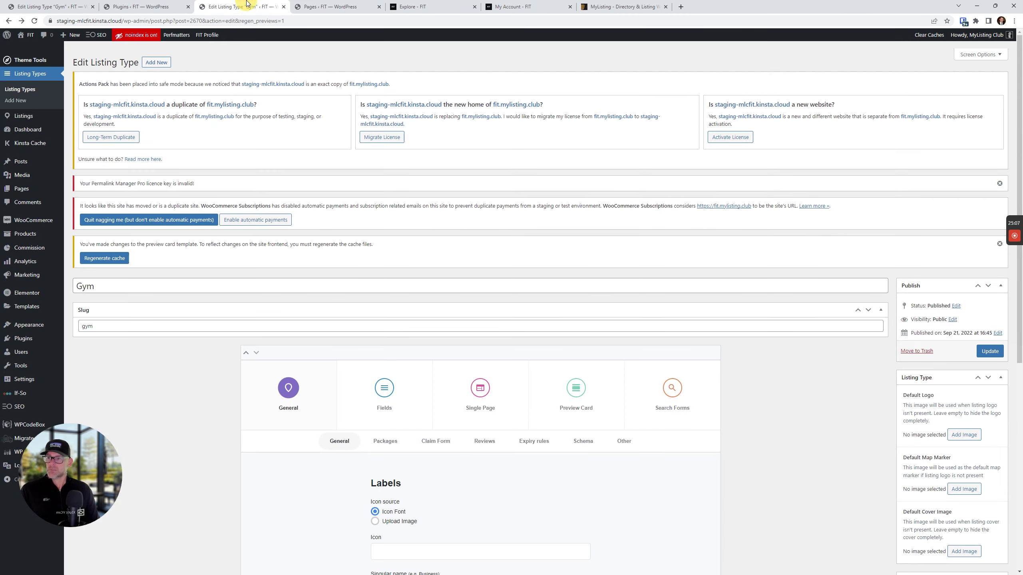
pyautogui.click(405, 6)
pyautogui.click(496, 6)
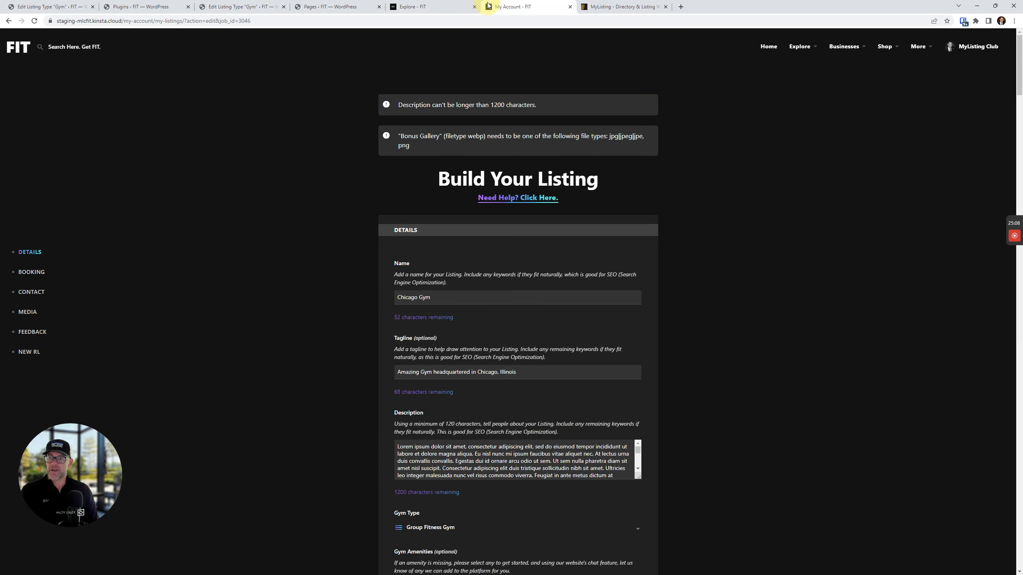
pyautogui.click(423, 4)
pyautogui.click(285, 141)
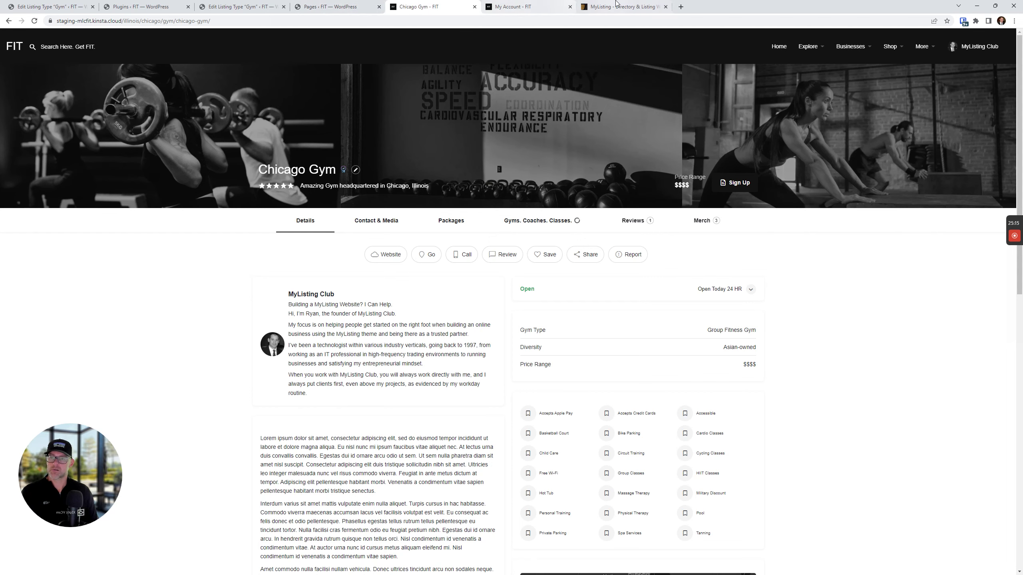
pyautogui.click(335, 6)
pyautogui.click(418, 7)
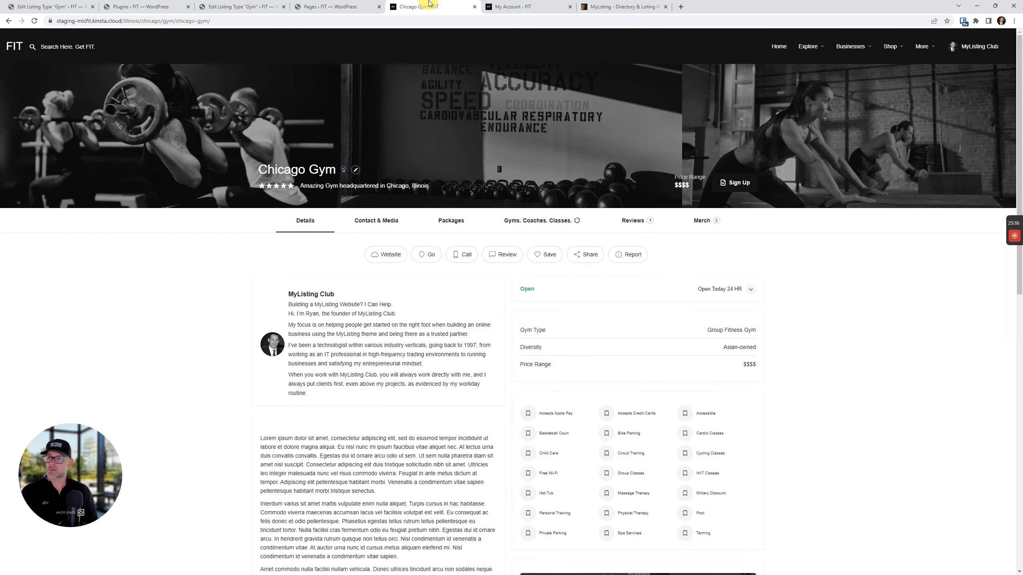
# - Open the settings of the Site Posts tab in the Gym listing type's single page content
pyautogui.click(242, 6)
pyautogui.click(467, 385)
pyautogui.scroll(-2, 471, 383)
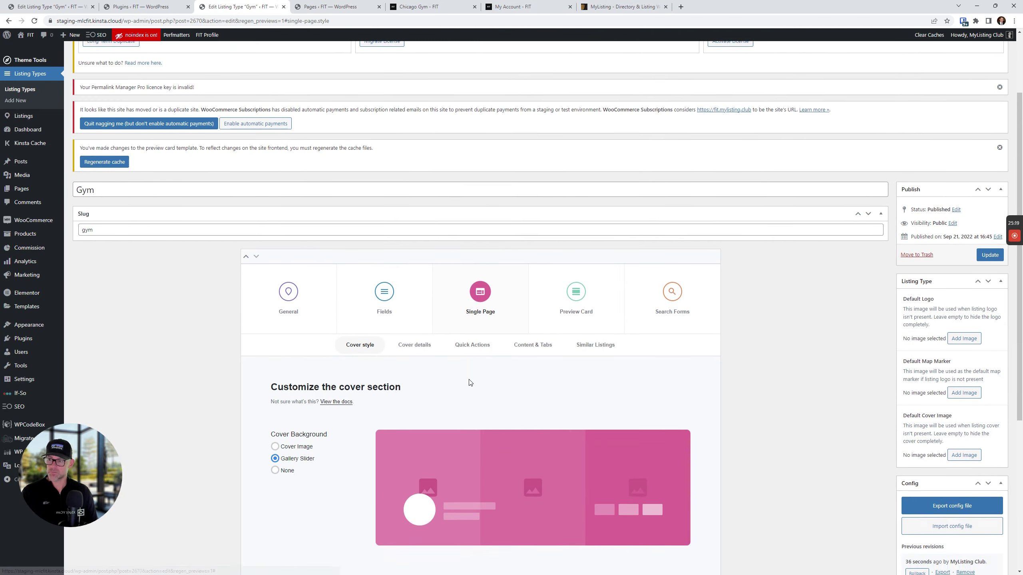
pyautogui.scroll(-5, 471, 378)
pyautogui.scroll(5, 472, 354)
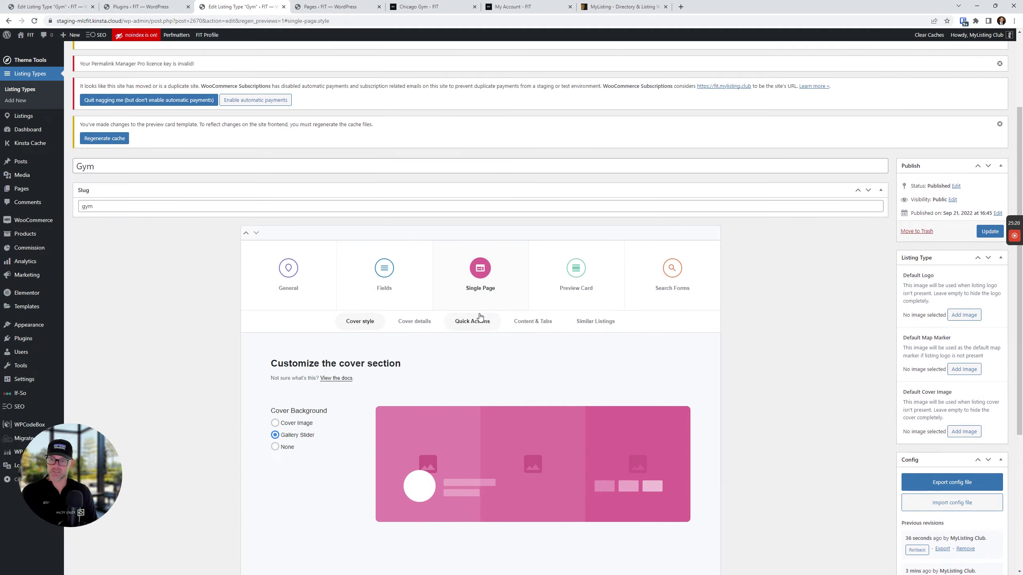
pyautogui.click(533, 321)
pyautogui.scroll(-3, 411, 496)
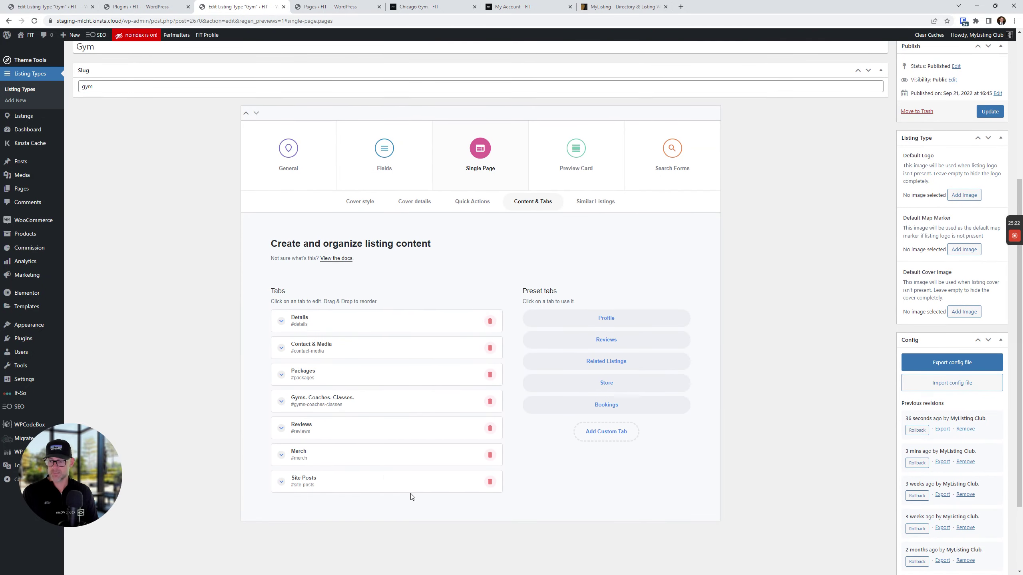
pyautogui.click(345, 476)
pyautogui.scroll(-3, 406, 377)
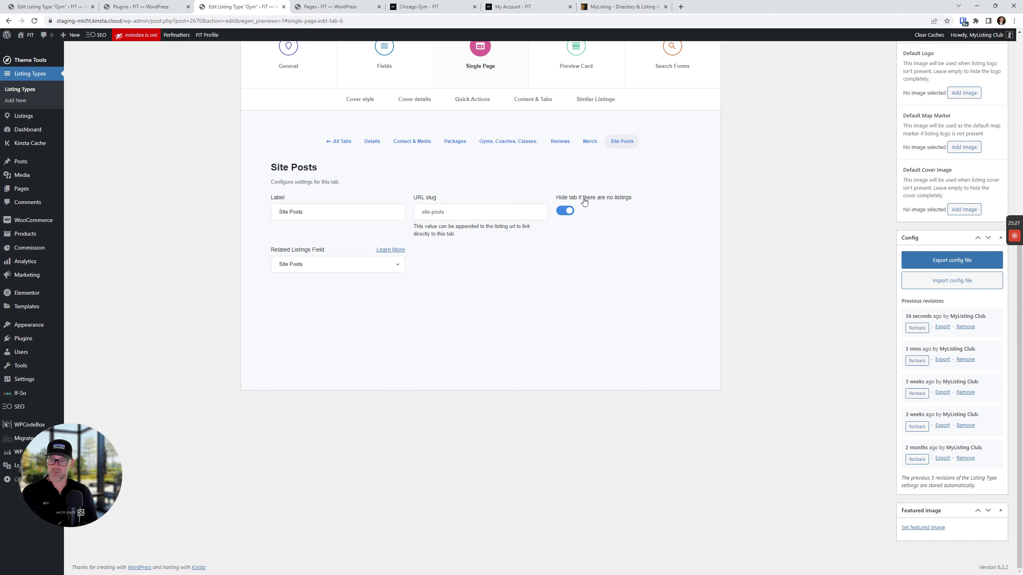
# - Turn off hiding the Site Posts tab when there are no listings and update the Gym listing type
pyautogui.scroll(3, 618, 322)
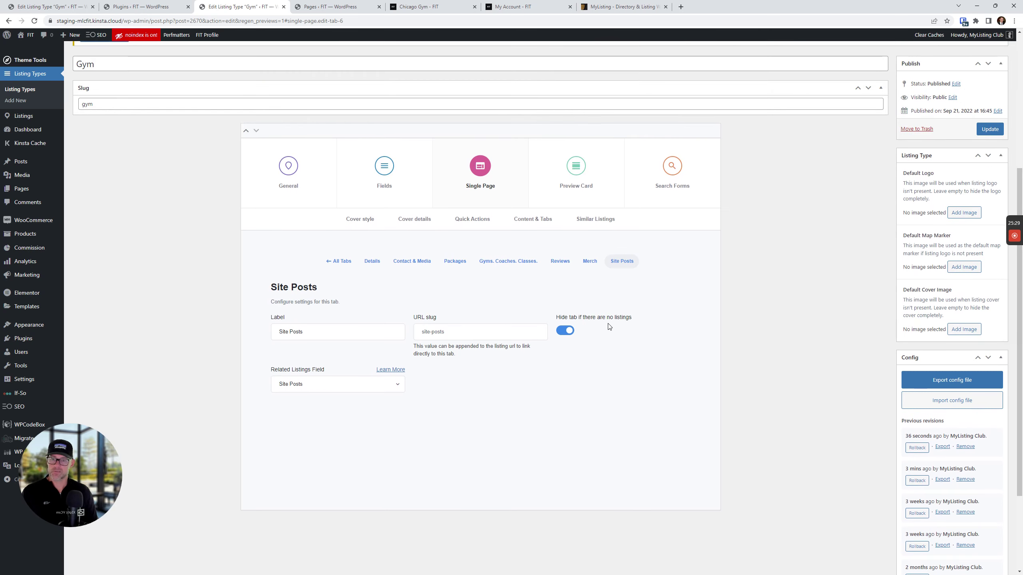
pyautogui.click(565, 330)
pyautogui.scroll(4, 745, 302)
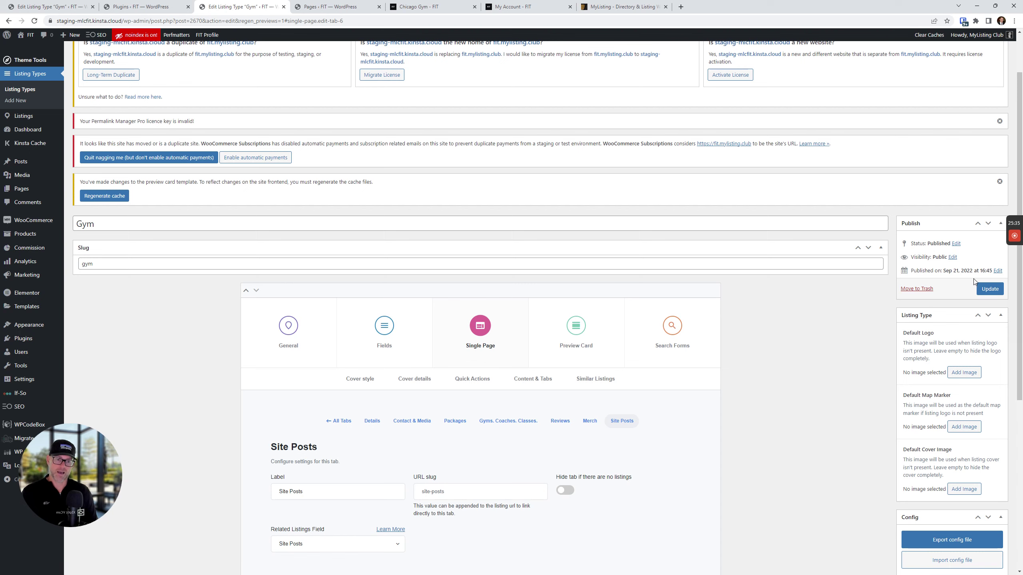
pyautogui.click(989, 289)
pyautogui.scroll(-4, 653, 249)
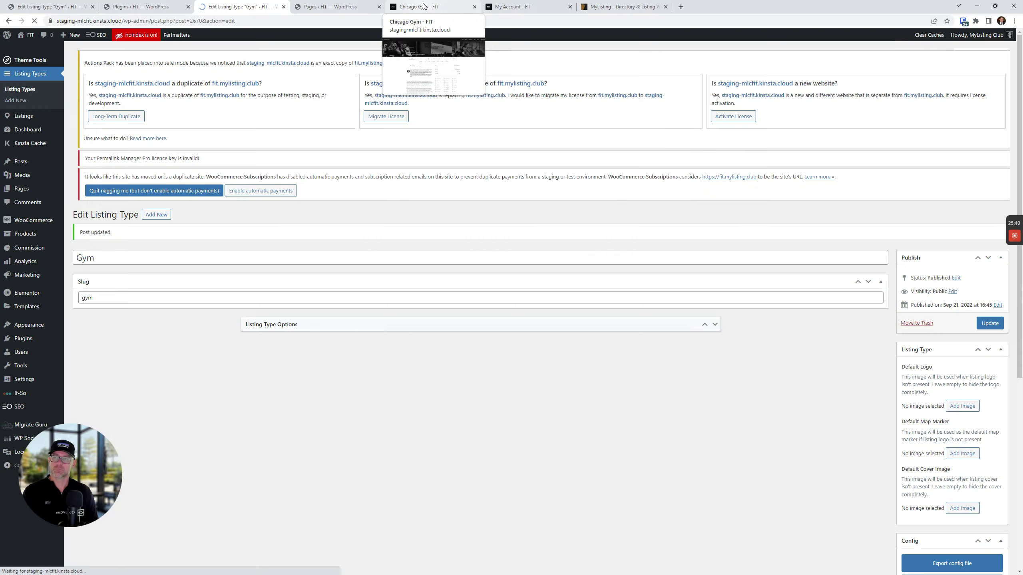
# - Reload the Chicago Gym listing page and view its Site Posts tab
pyautogui.click(424, 6)
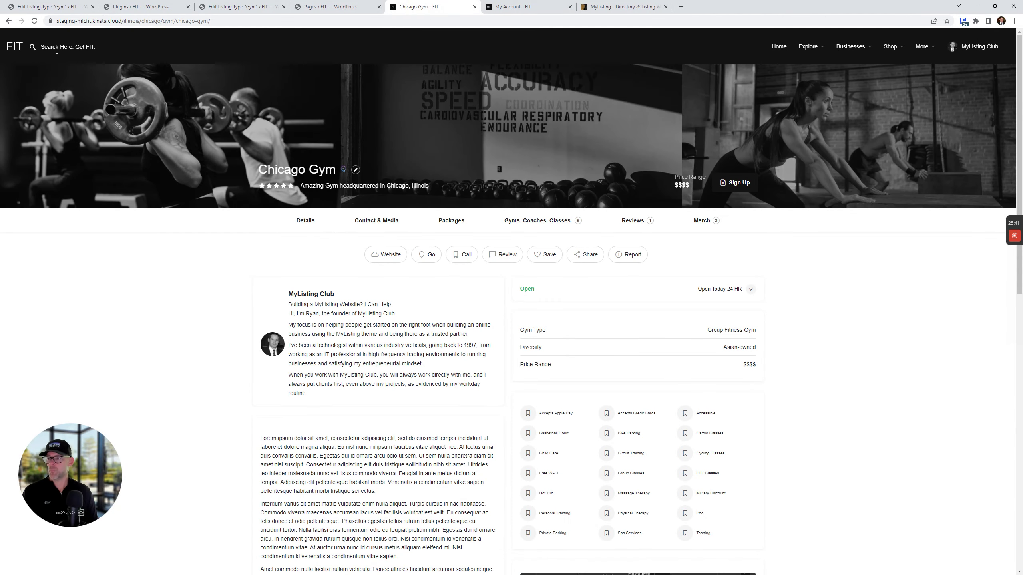
pyautogui.click(35, 21)
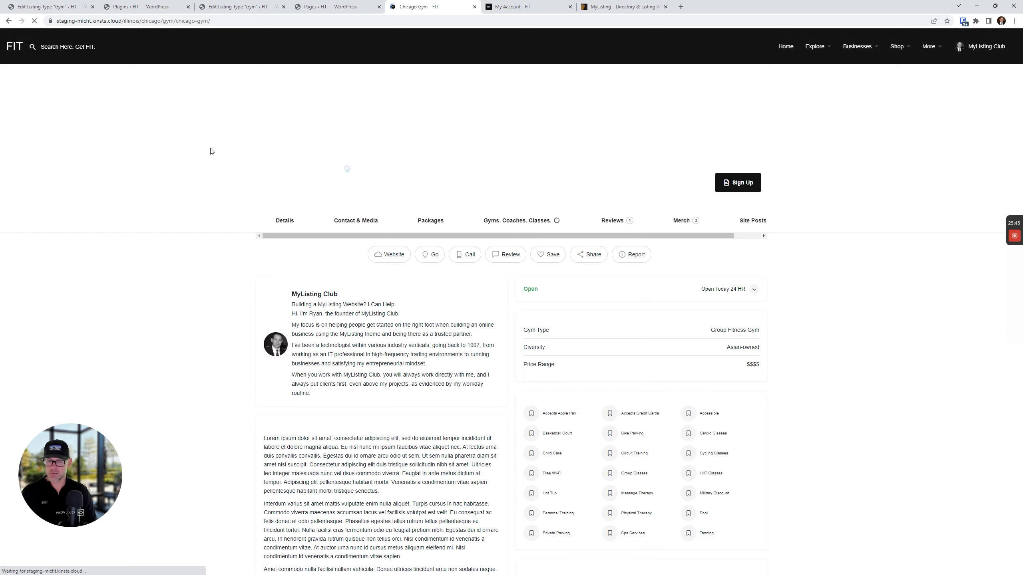
pyautogui.moveTo(720, 236); pyautogui.dragTo(785, 232)
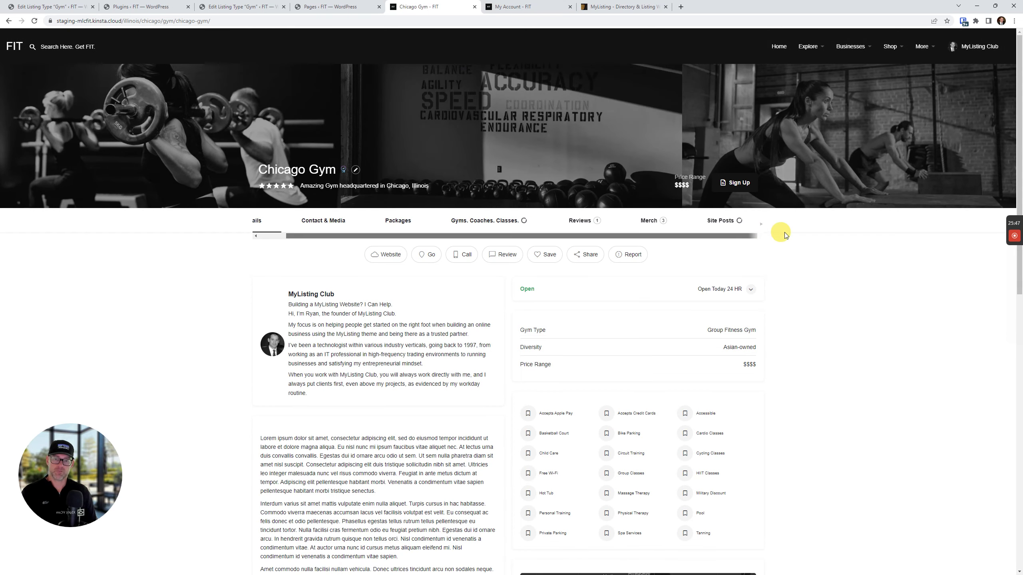
pyautogui.click(721, 221)
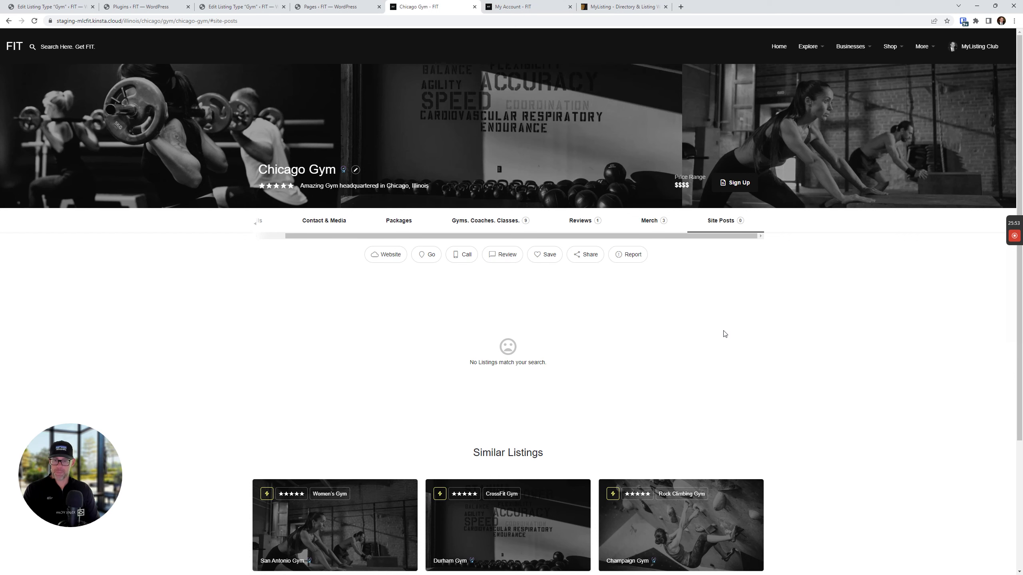
# - Look through Chicago Gym's Gyms. Coaches. Classes. tab for comparison and return to its Site Posts tab
pyautogui.click(469, 230)
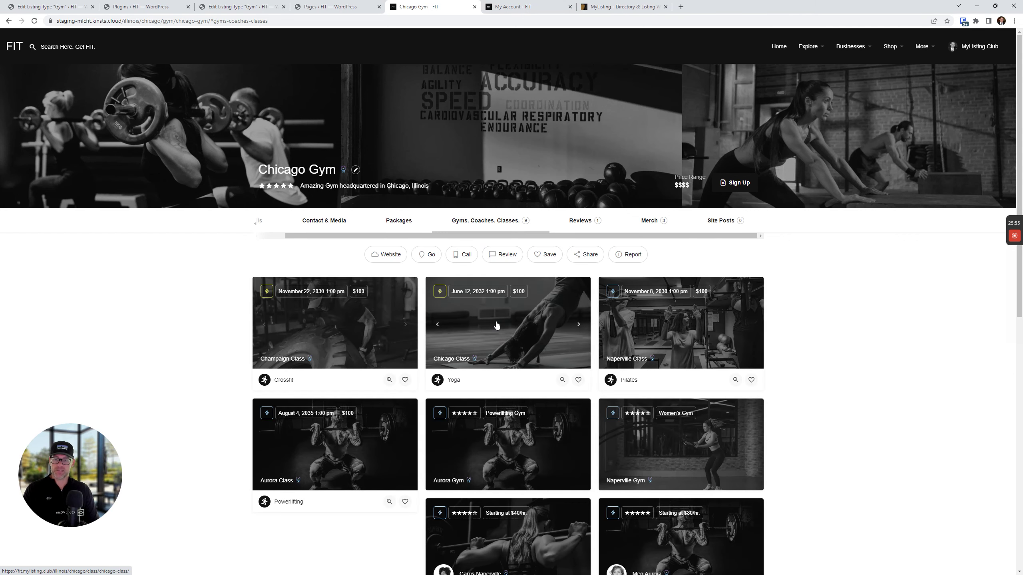
pyautogui.scroll(-5, 546, 407)
pyautogui.scroll(5, 533, 432)
pyautogui.click(715, 222)
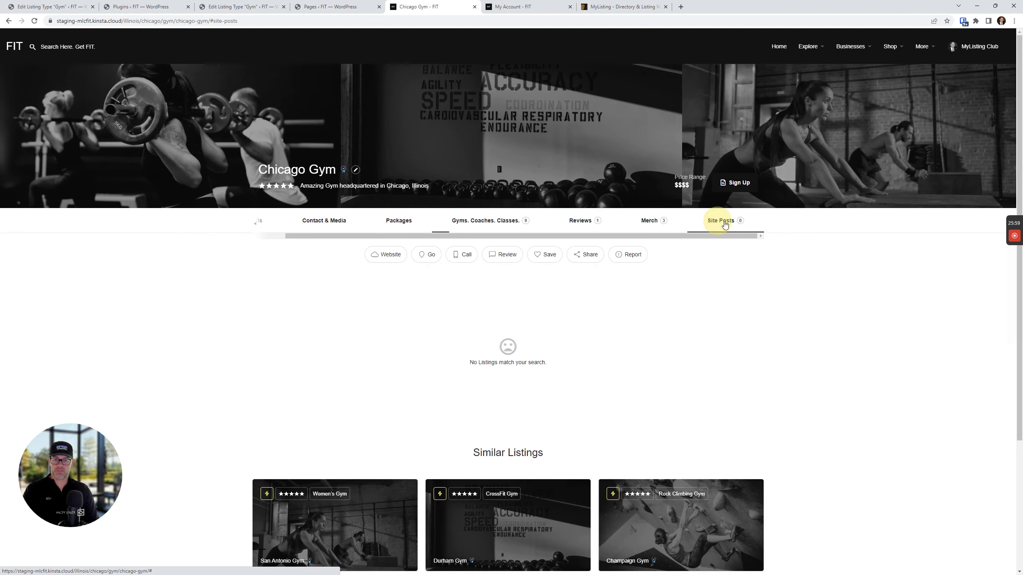
# - Expand the Site Posts related listing field among the Gym listing type's fields
pyautogui.click(338, 5)
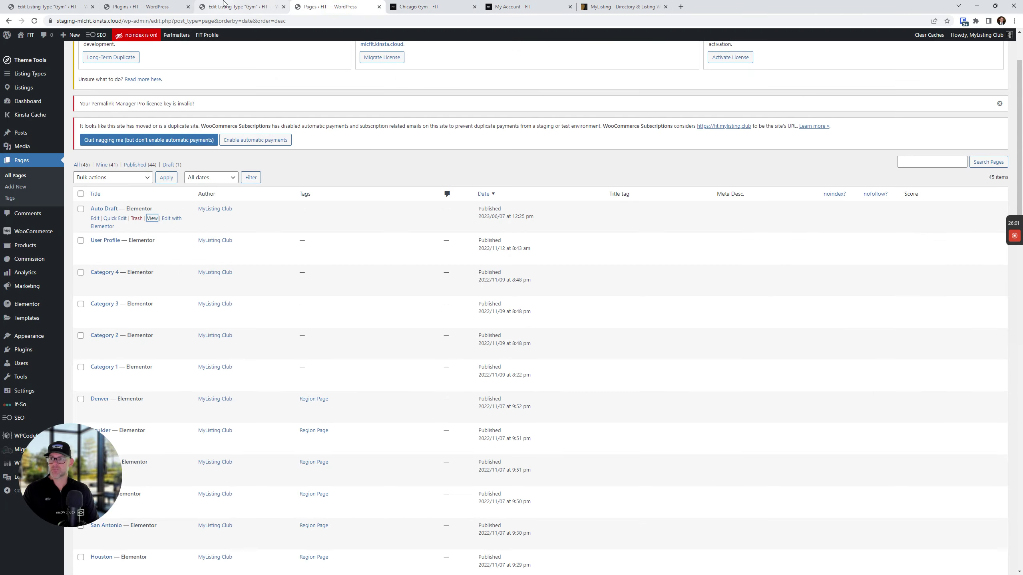
pyautogui.click(236, 7)
pyautogui.scroll(-4, 403, 290)
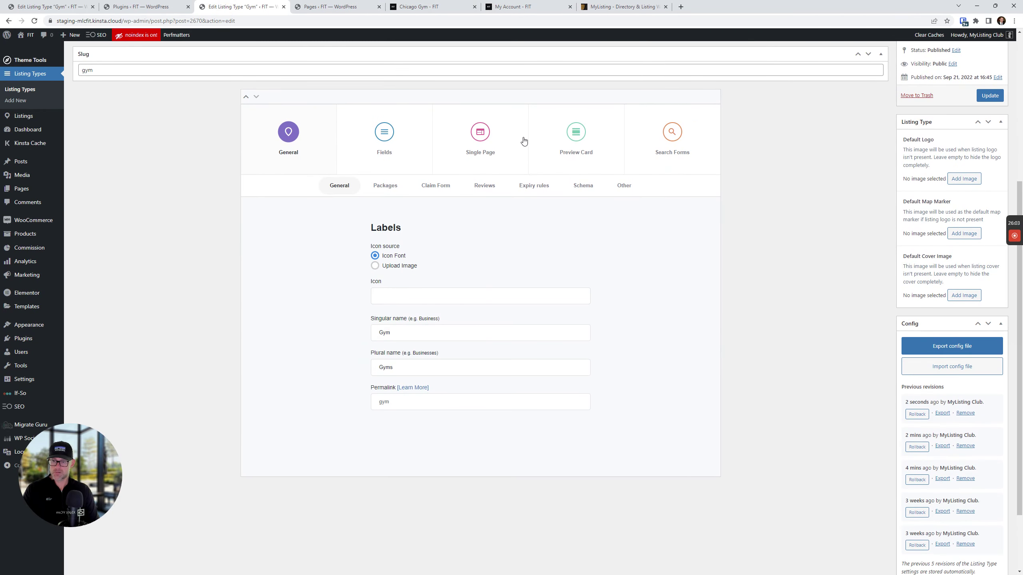
pyautogui.scroll(4, 313, 280)
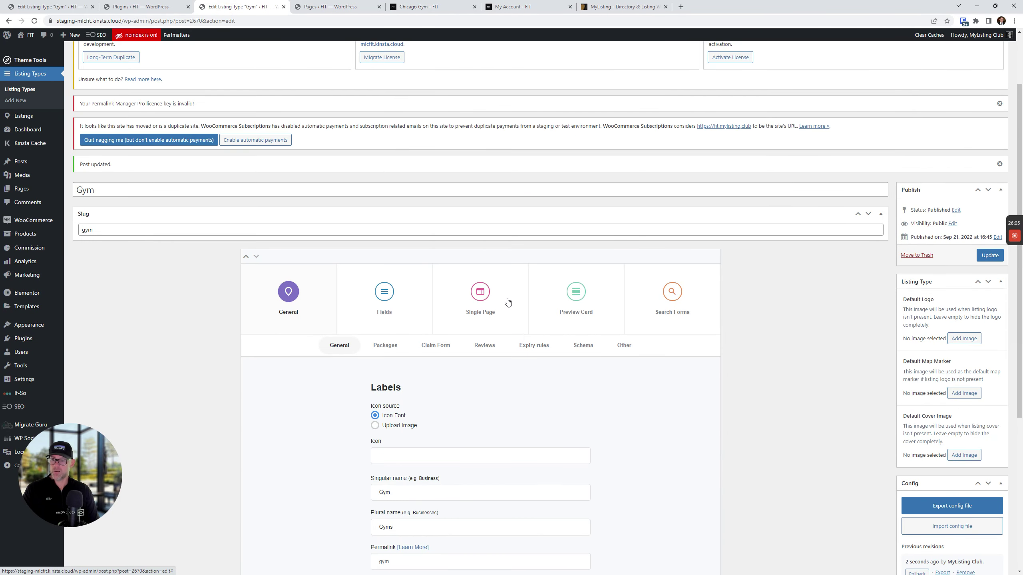
pyautogui.click(391, 291)
pyautogui.scroll(-10, 373, 375)
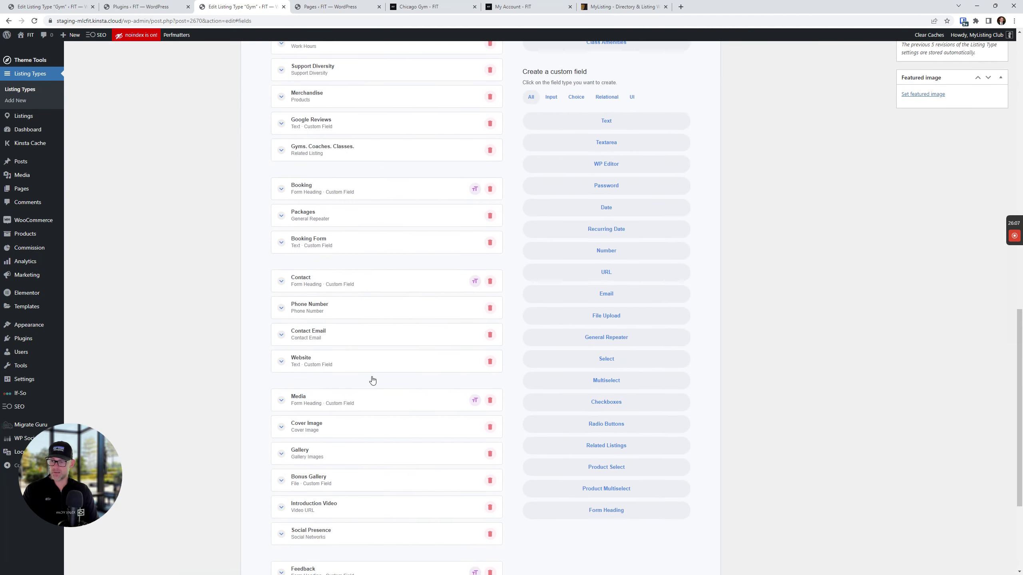
pyautogui.click(345, 495)
pyautogui.scroll(-10, 382, 398)
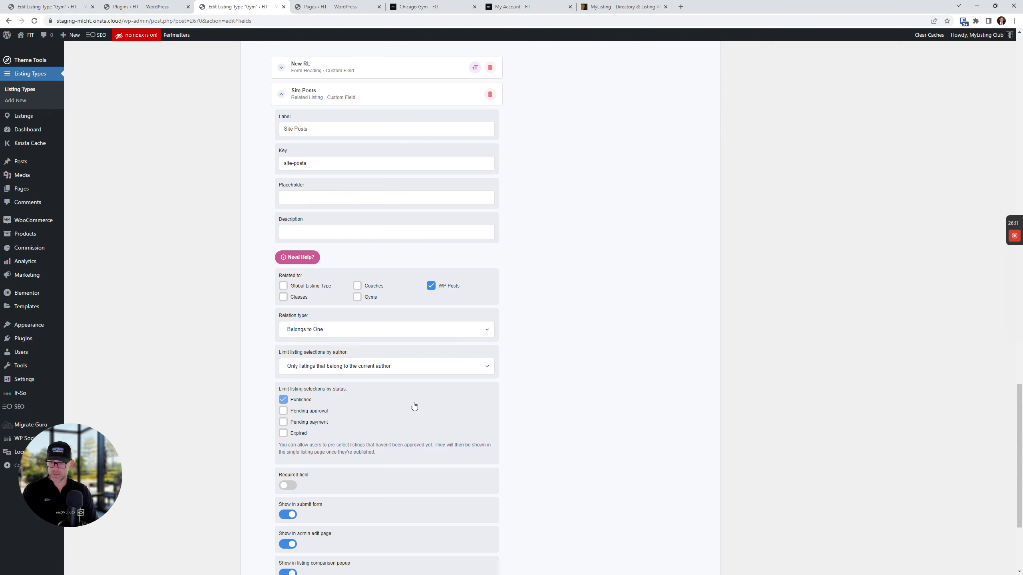
# - Limit the Site Posts field's selections by author to "All listings that belong to any author" and update the Gym listing type
pyautogui.click(354, 375)
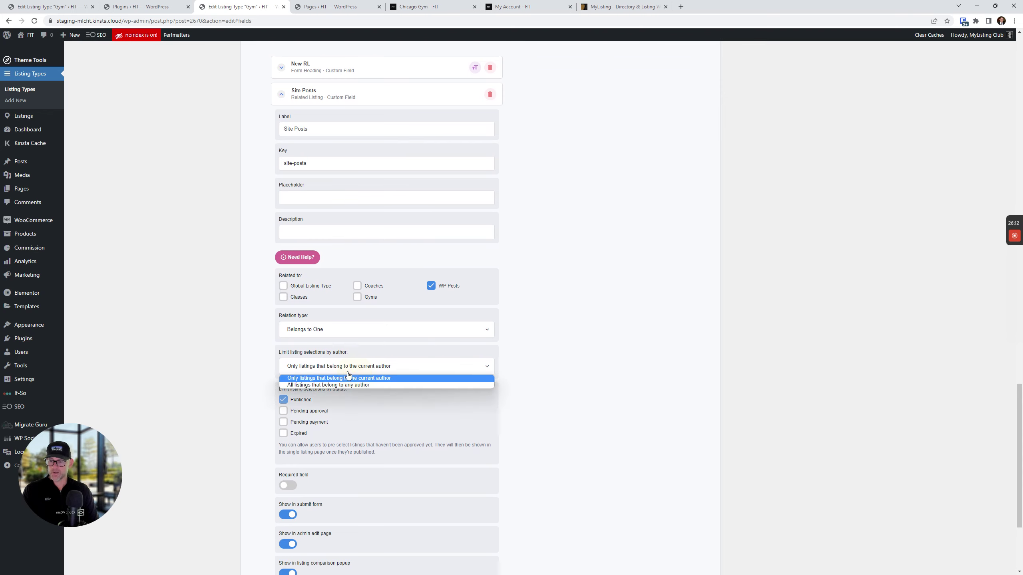
pyautogui.click(332, 385)
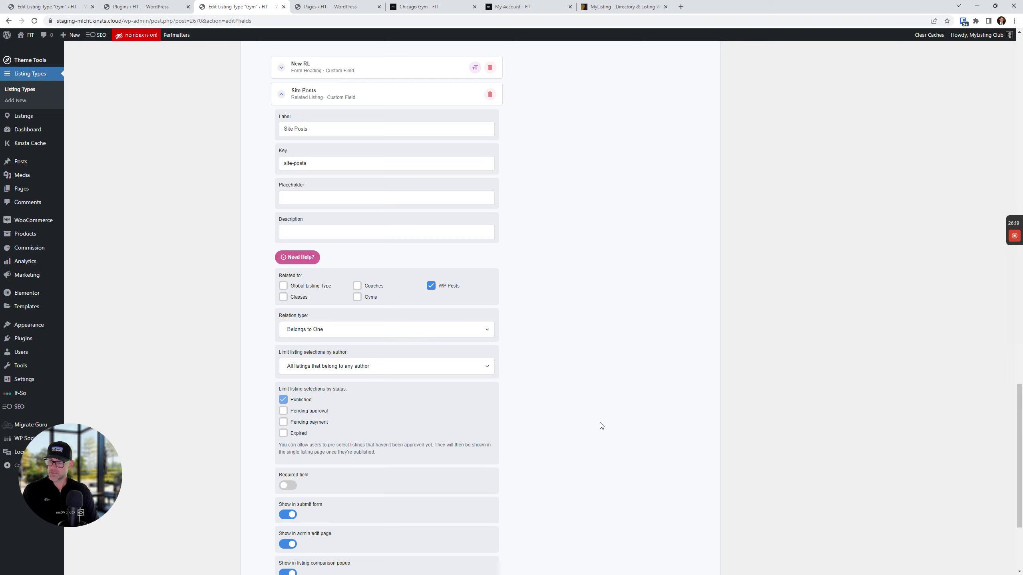
pyautogui.scroll(20, 608, 428)
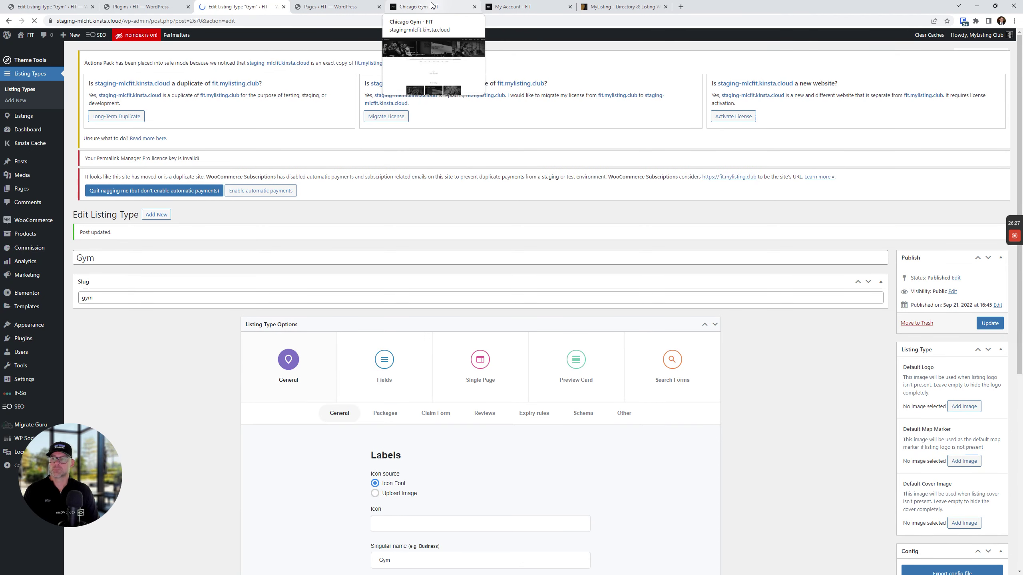
# - Reload the Chicago Gym page and recheck its Site Posts tab for the related post
pyautogui.click(437, 6)
pyautogui.click(35, 22)
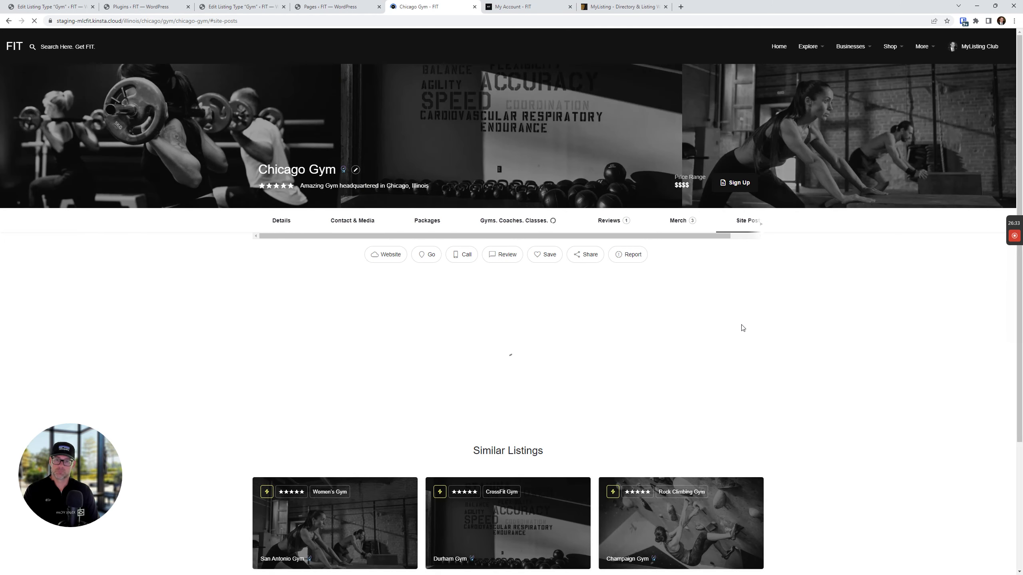
pyautogui.click(740, 236)
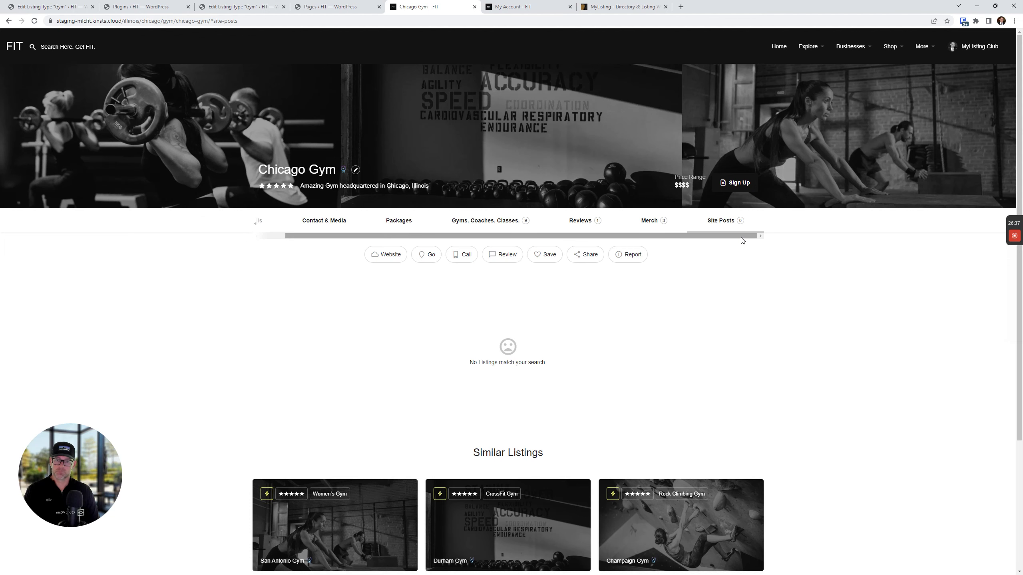
pyautogui.scroll(-5, 475, 346)
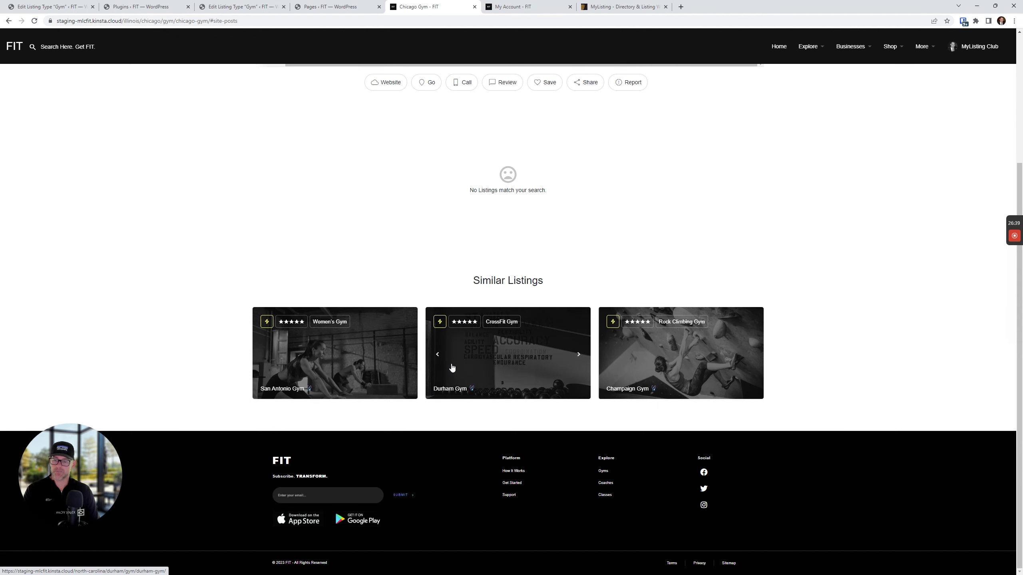
pyautogui.scroll(5, 450, 368)
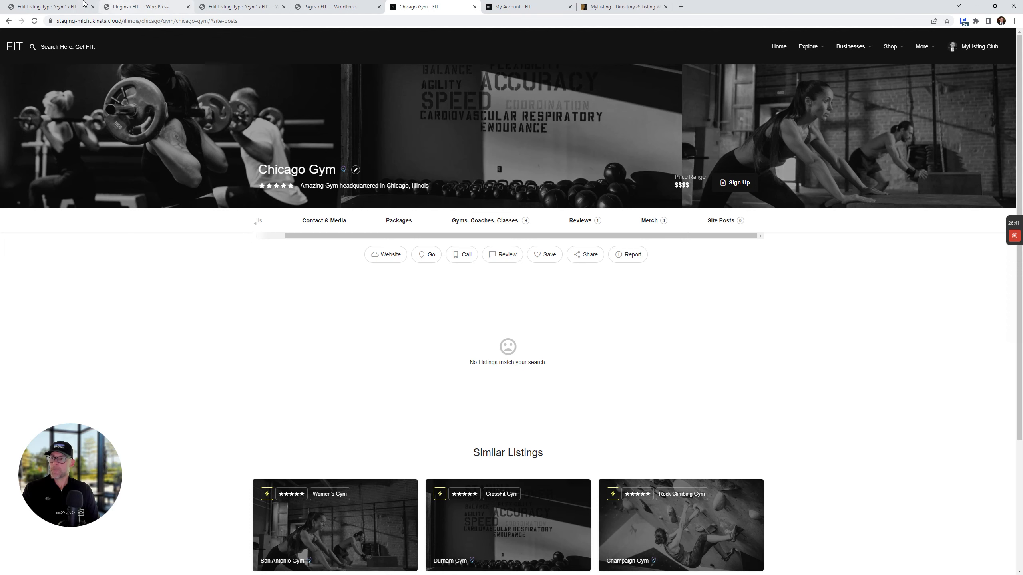
# - Review the MyListing v2.10.5 changelog lines about adding posts to the related listing field, related listing block and preview card
pyautogui.click(636, 5)
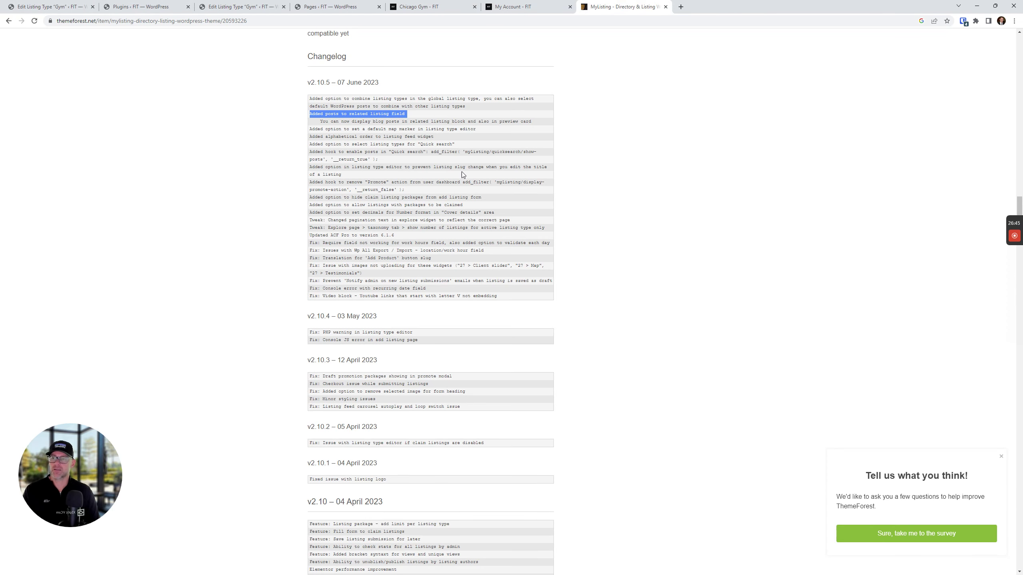
pyautogui.click(379, 113)
pyautogui.tripleClick(343, 112)
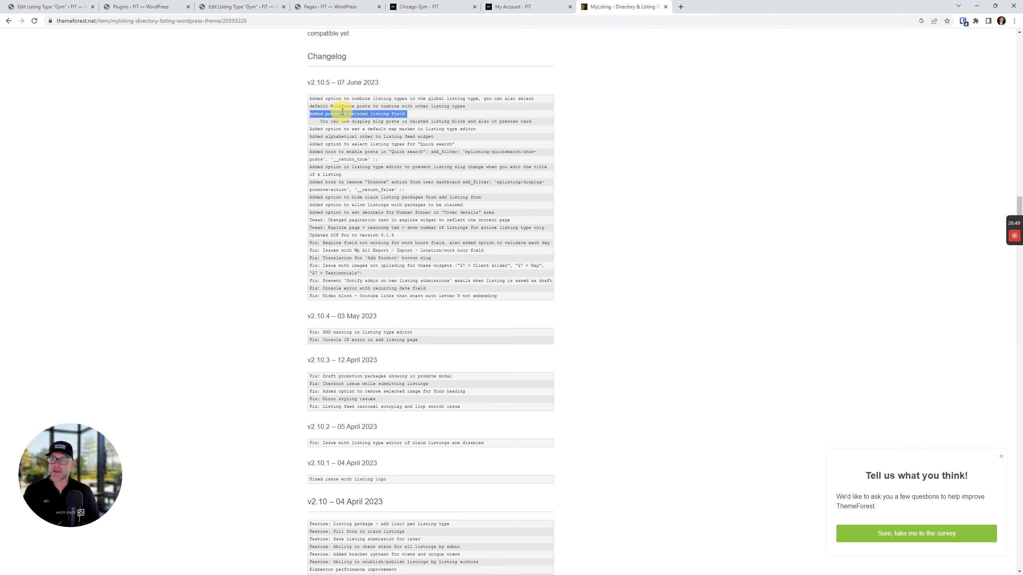
pyautogui.click(362, 120)
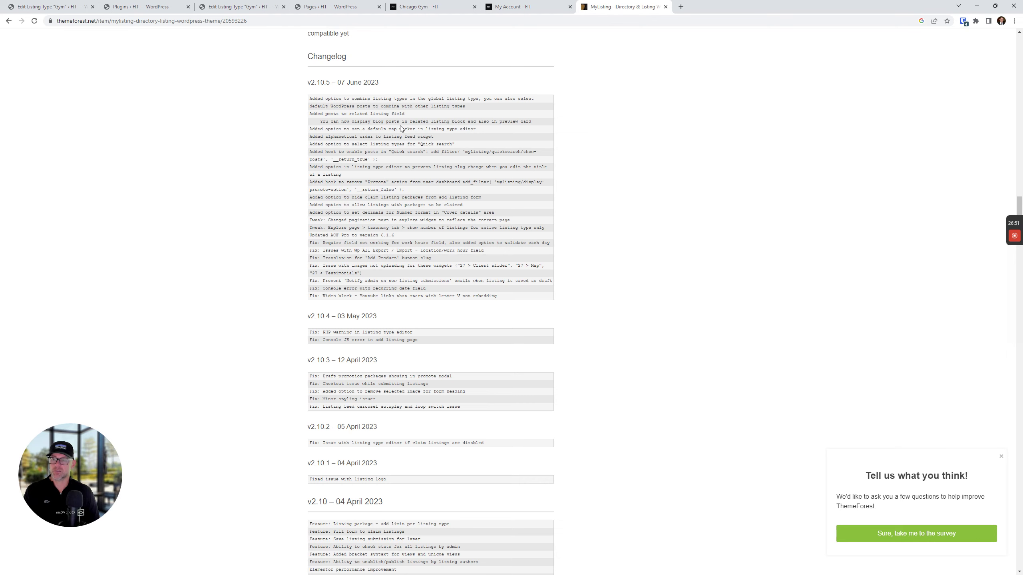
pyautogui.moveTo(375, 121); pyautogui.dragTo(448, 122)
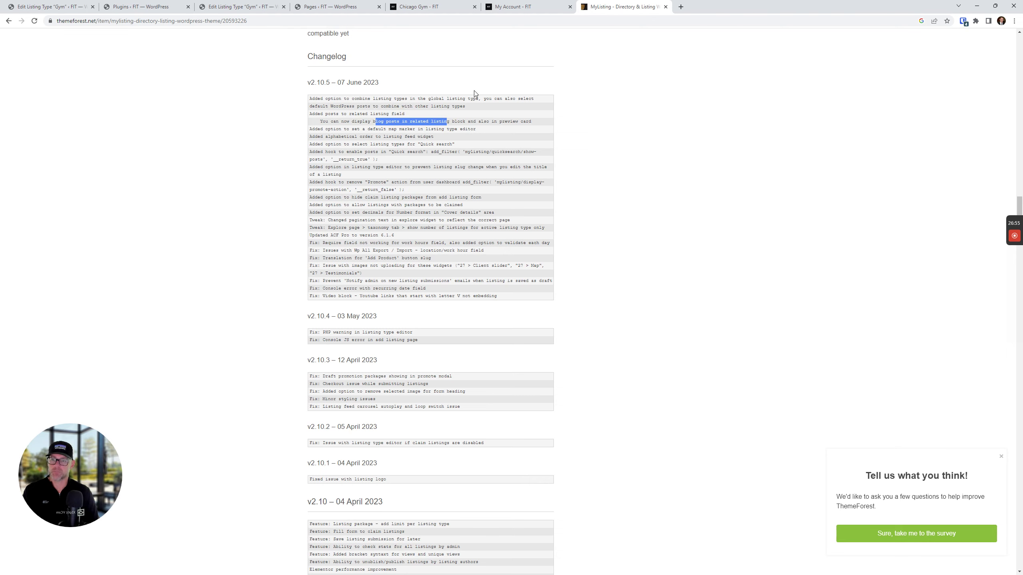
# - Look over Chicago Gym's front-end listing edit form and close that page
pyautogui.click(549, 5)
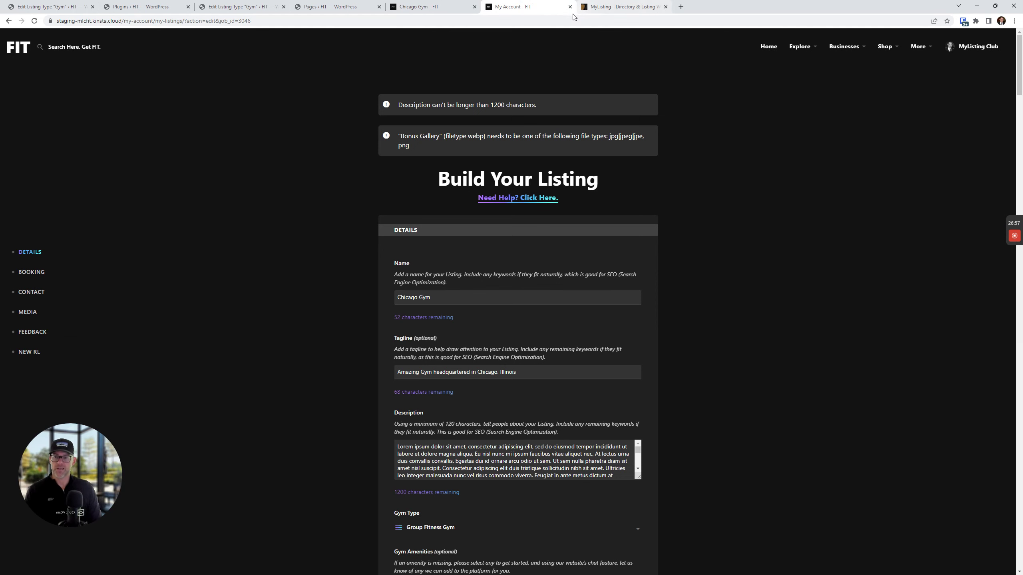
pyautogui.scroll(-6, 255, 203)
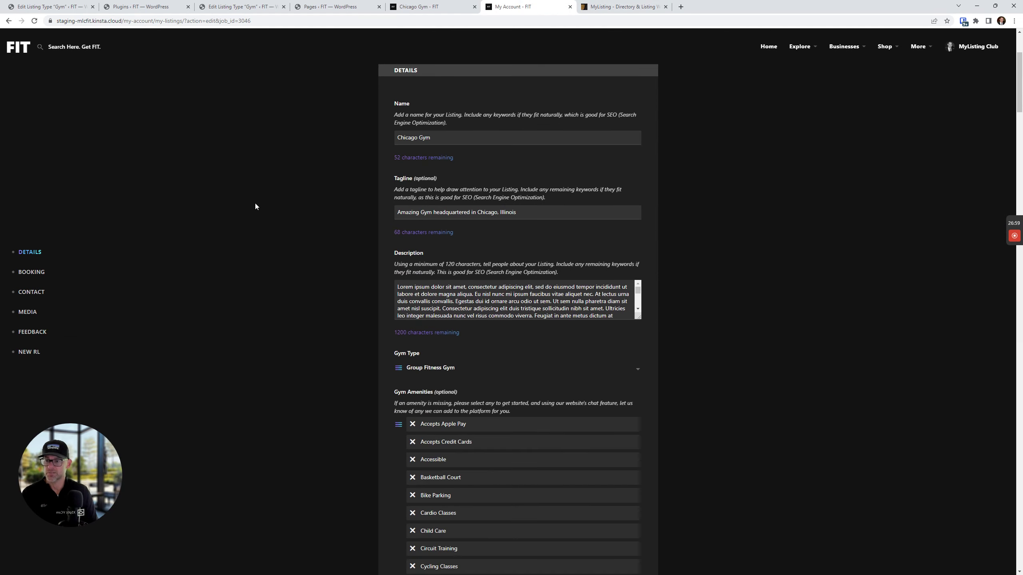
pyautogui.scroll(8, 257, 205)
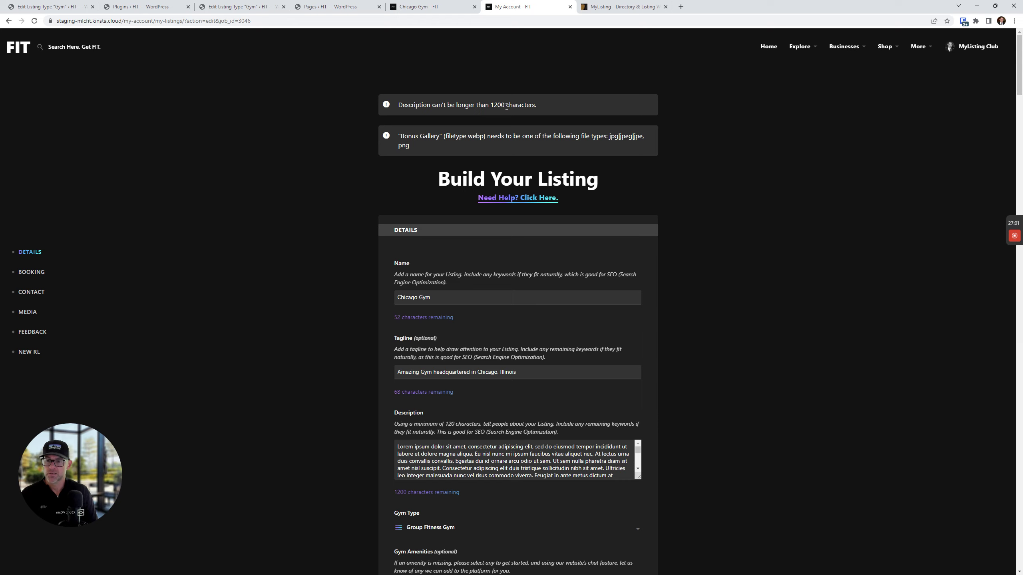
pyautogui.click(569, 7)
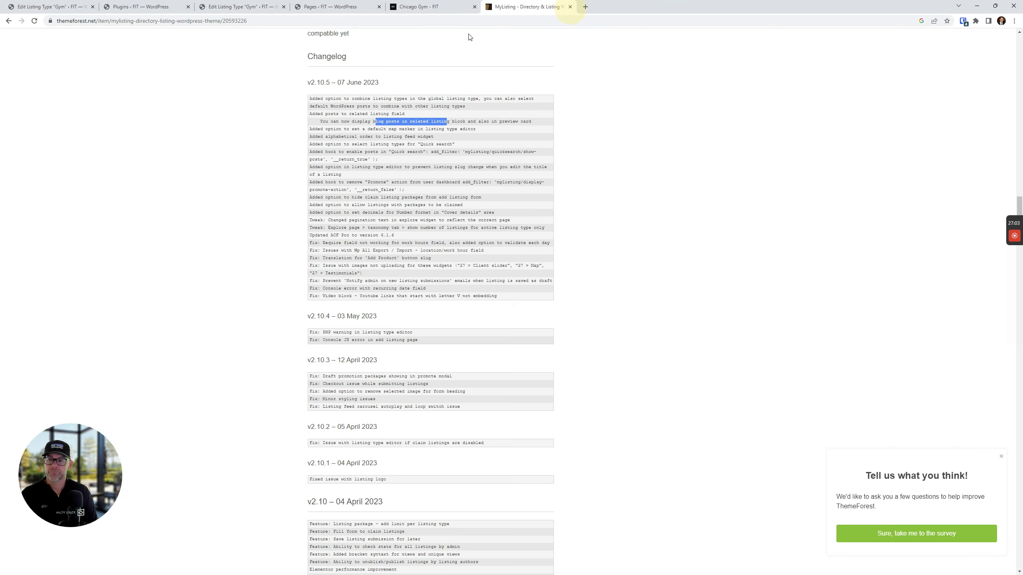
# - Open the WordPress admin list of all listings in a new browser tab from the Gym listing type editor
pyautogui.click(439, 7)
pyautogui.click(236, 4)
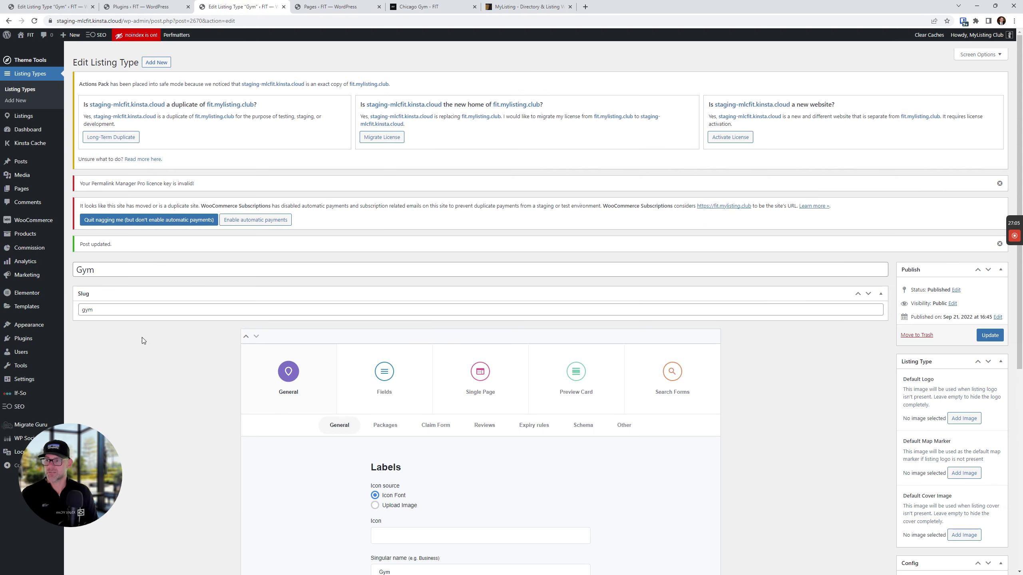
pyautogui.rightClick(25, 116)
pyautogui.click(56, 122)
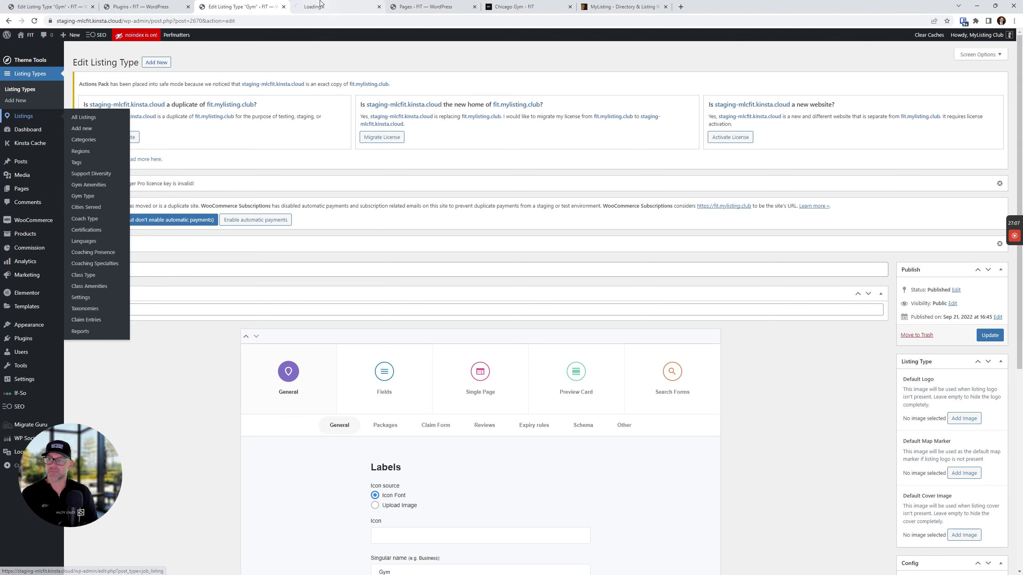
pyautogui.click(317, 4)
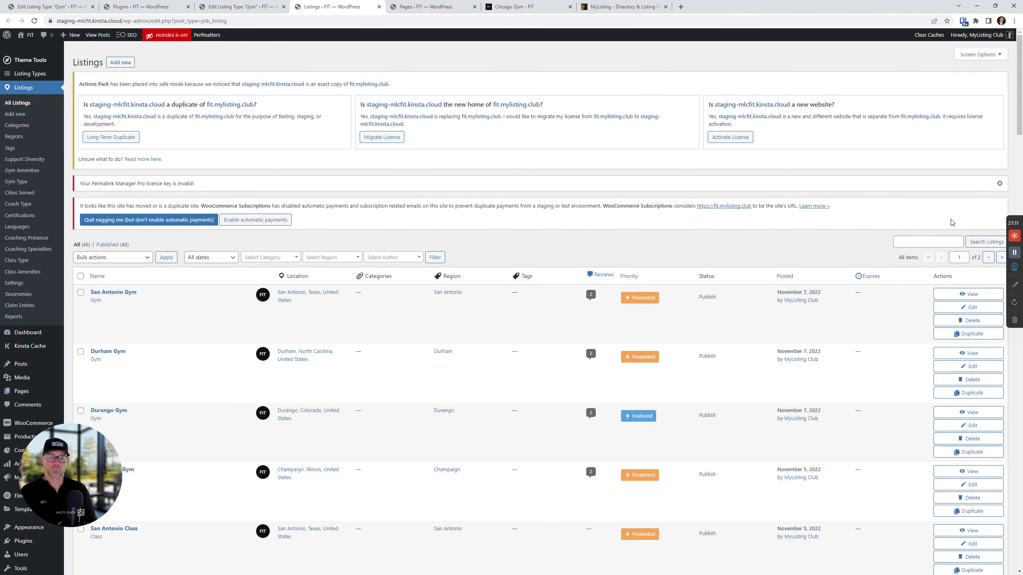
# - Activate the WPCodeBox plugin in the installed plugins list
pyautogui.click(258, 6)
pyautogui.click(145, 7)
pyautogui.scroll(-15, 177, 479)
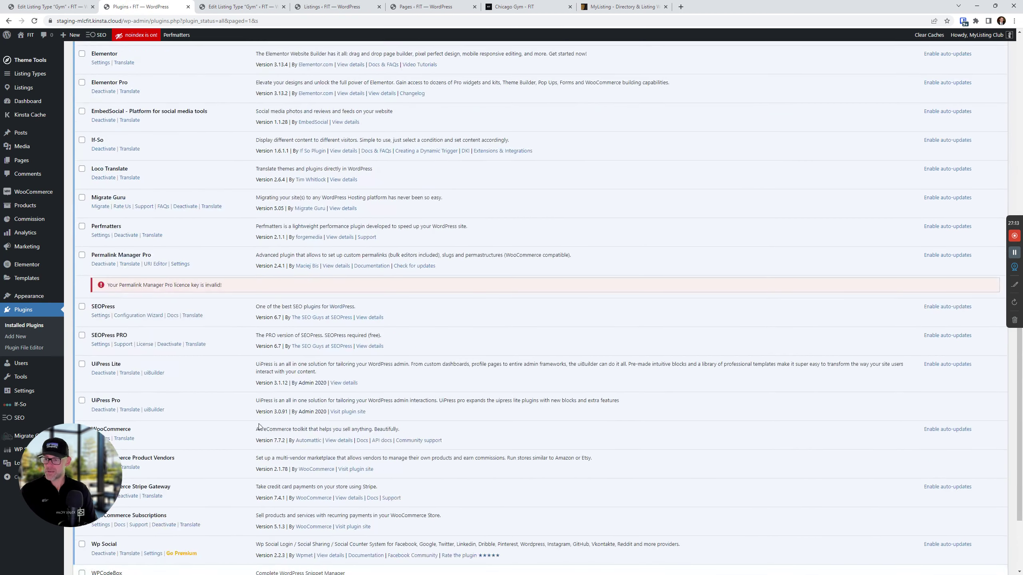
pyautogui.moveTo(107, 457); pyautogui.dragTo(93, 390)
pyautogui.click(100, 495)
# - Search the admin listings for "chicago gym" and open the Chicago Gym listing's editor in a new browser tab
pyautogui.click(243, 4)
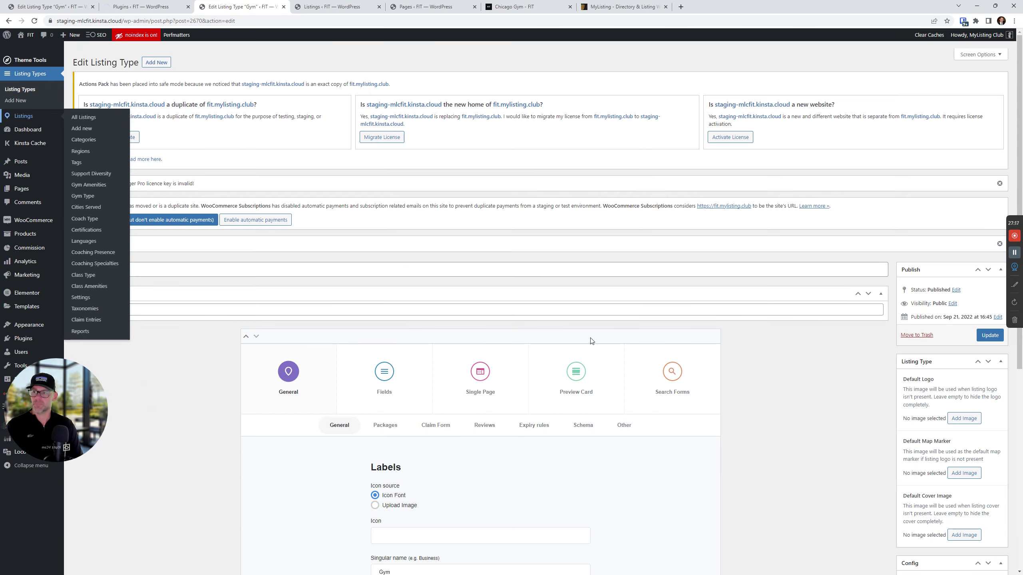
pyautogui.click(339, 7)
pyautogui.click(910, 242)
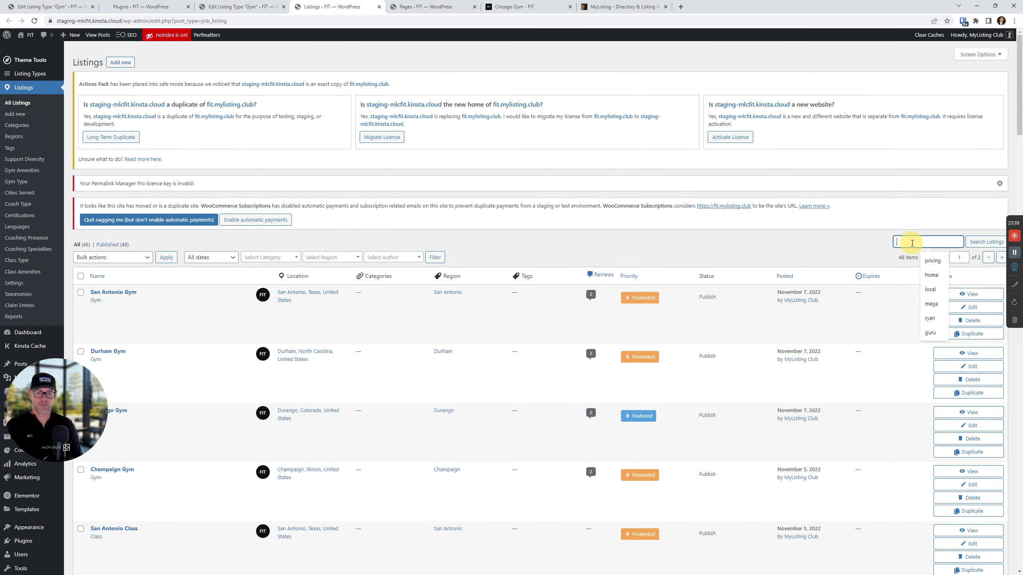
pyautogui.write('chicago')
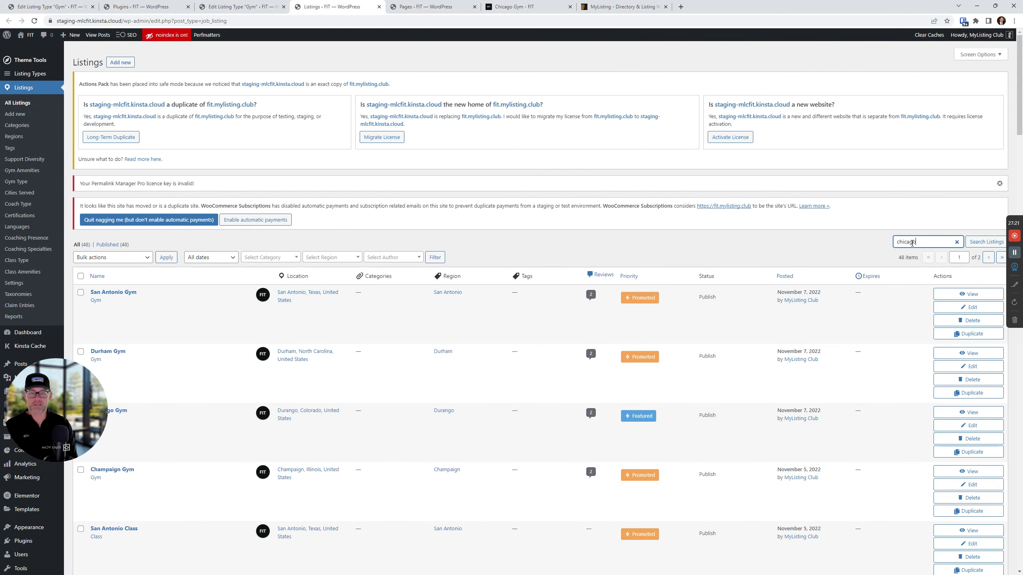
pyautogui.write(' gym')
pyautogui.press('Return')
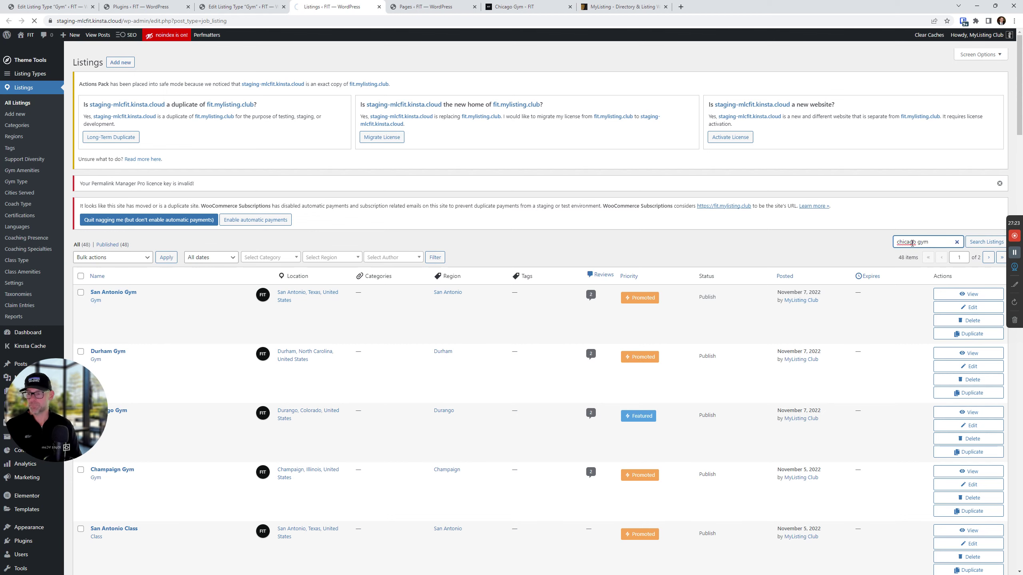
pyautogui.moveTo(85, 390); pyautogui.dragTo(85, 485)
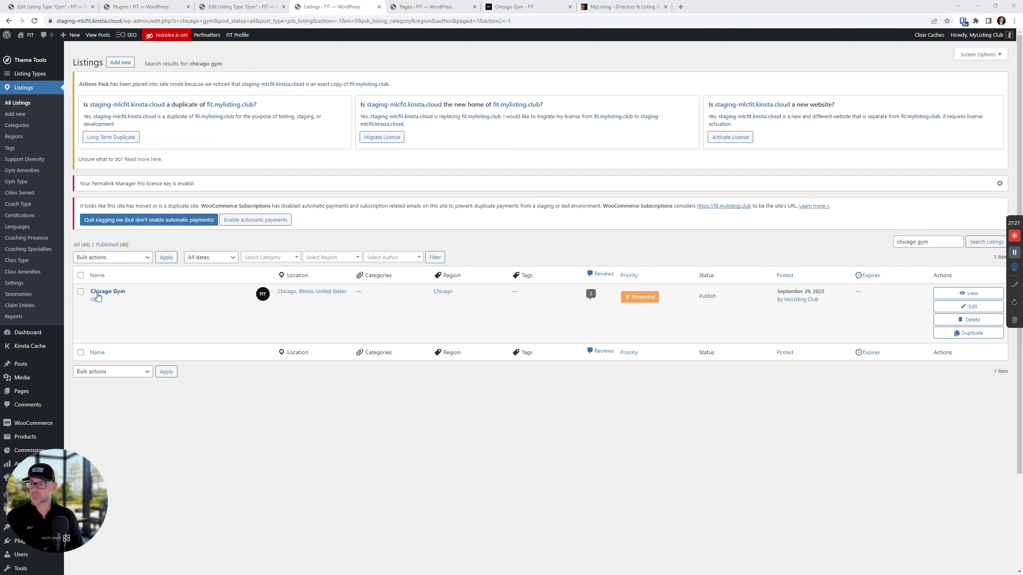
pyautogui.rightClick(98, 297)
pyautogui.click(120, 299)
pyautogui.click(410, 7)
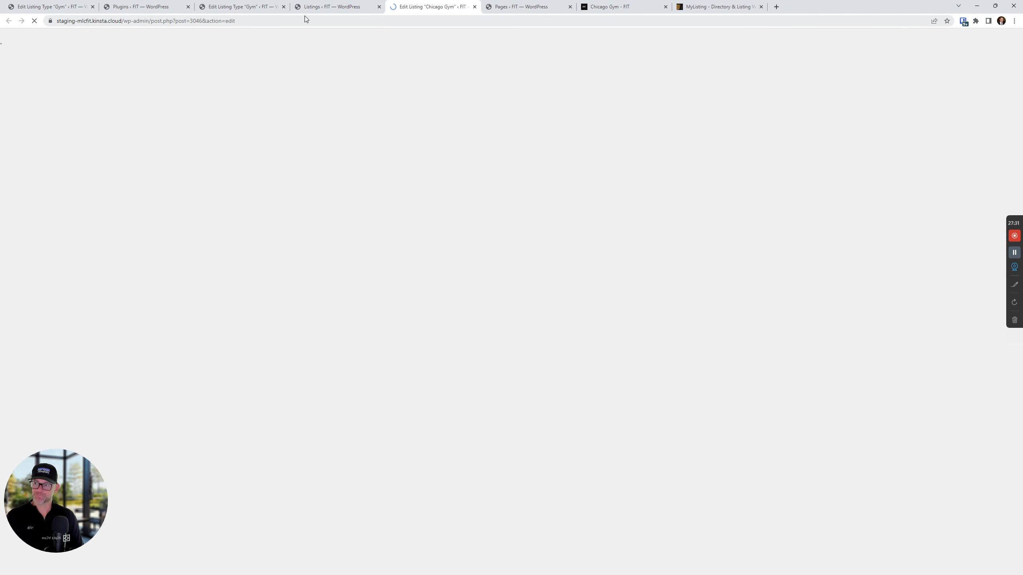
# - Set Chicago Gym's Site Posts field to "Global LT Post Test" and update the listing
pyautogui.scroll(-15, 256, 239)
pyautogui.scroll(-20, 256, 239)
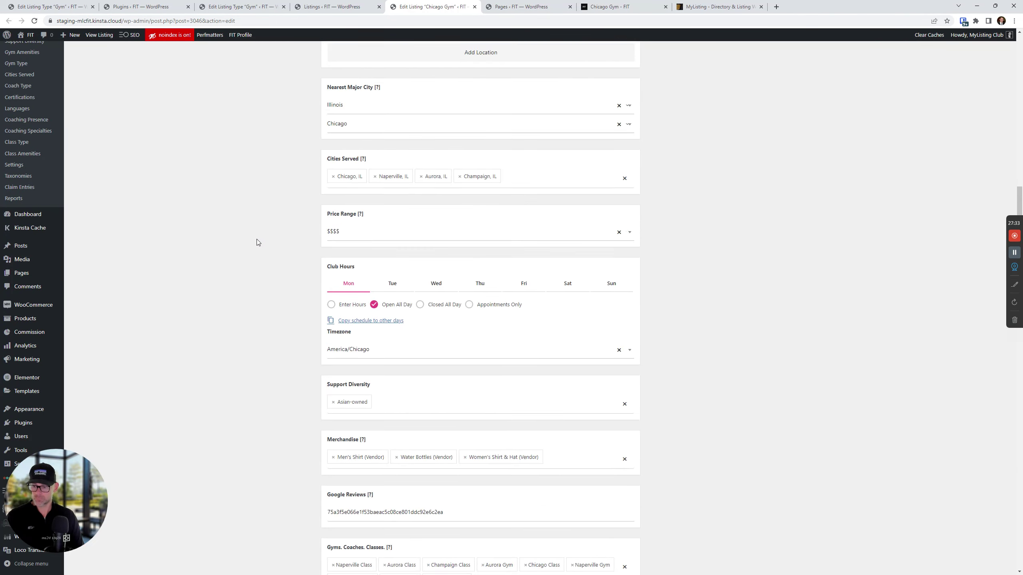
pyautogui.scroll(-9, 260, 239)
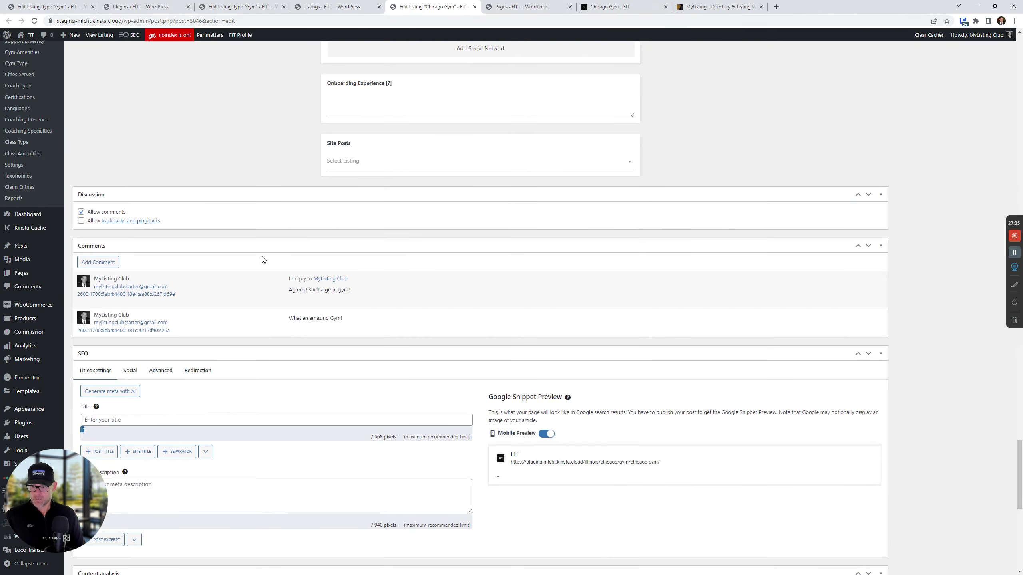
pyautogui.scroll(4, 254, 214)
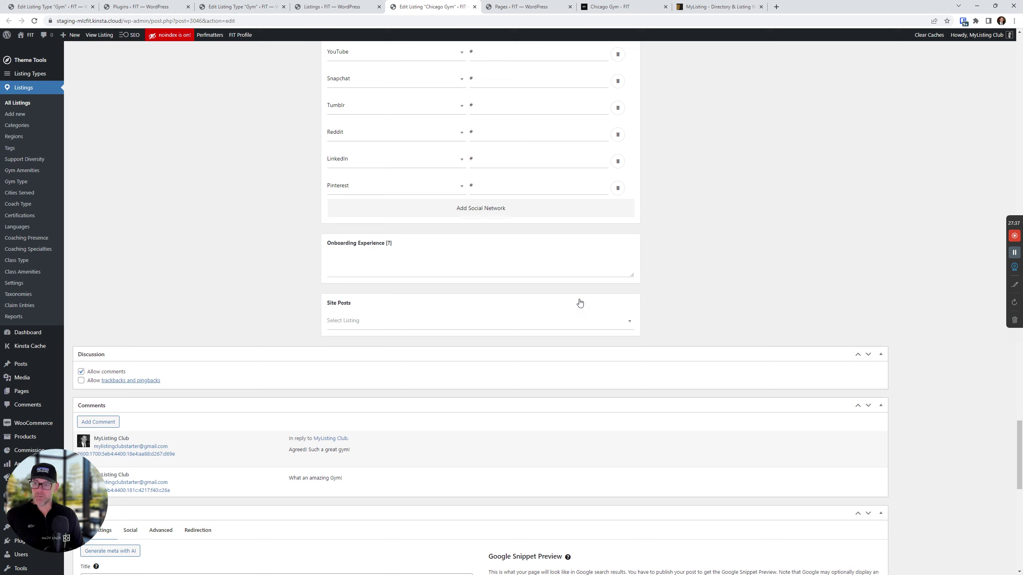
pyautogui.click(366, 322)
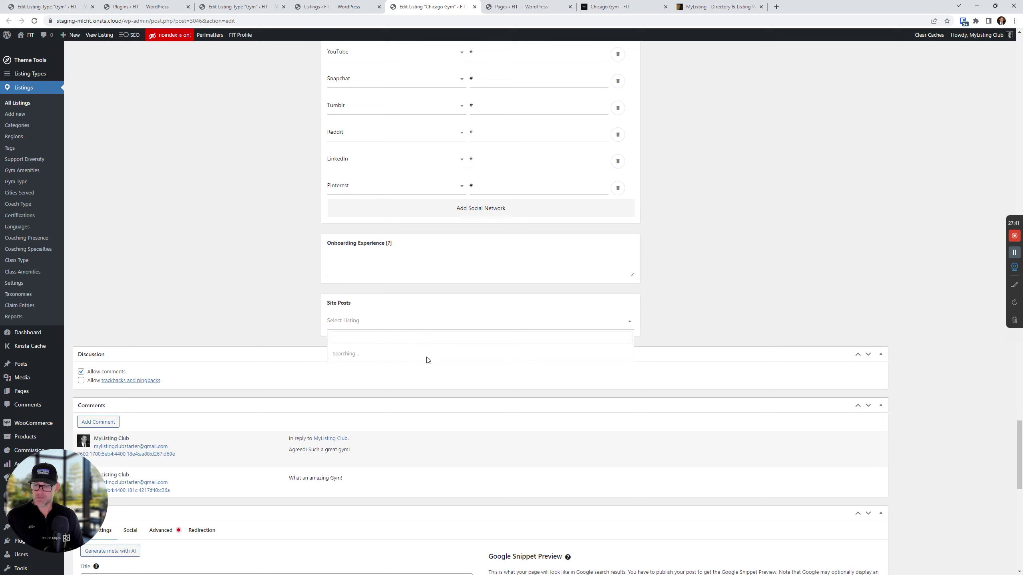
pyautogui.scroll(-5, 374, 361)
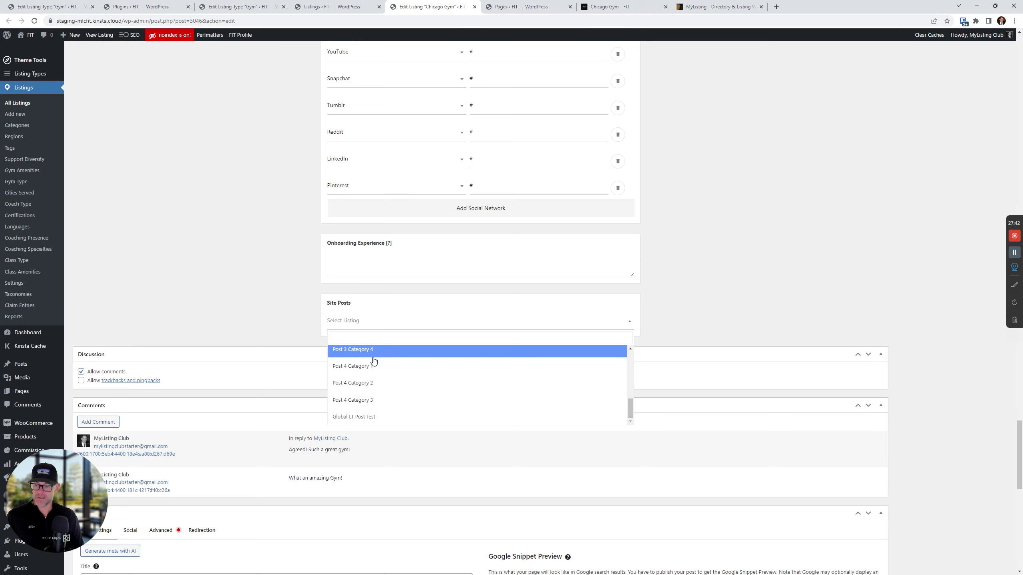
pyautogui.click(359, 420)
pyautogui.scroll(15, 755, 298)
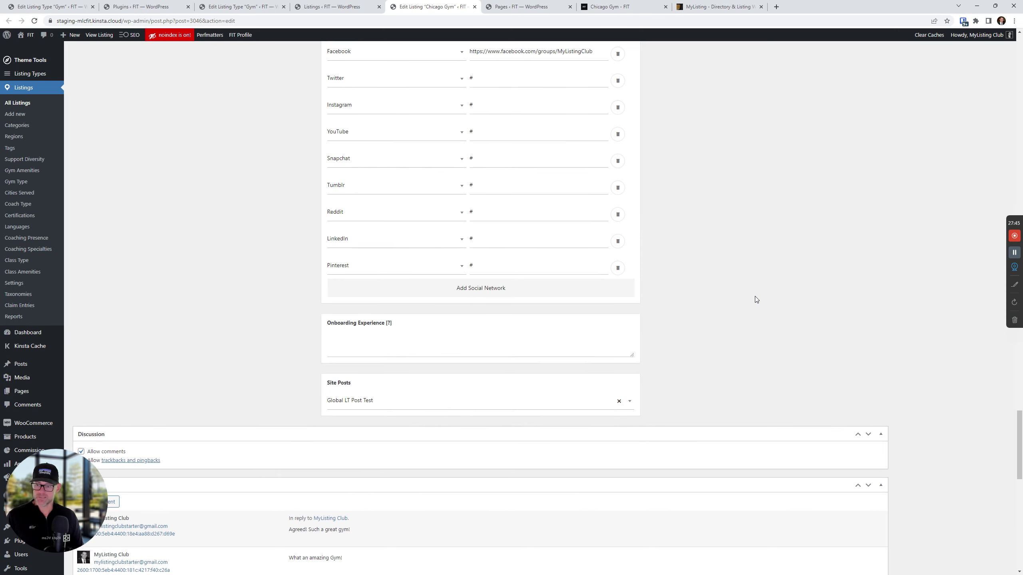
pyautogui.scroll(20, 829, 321)
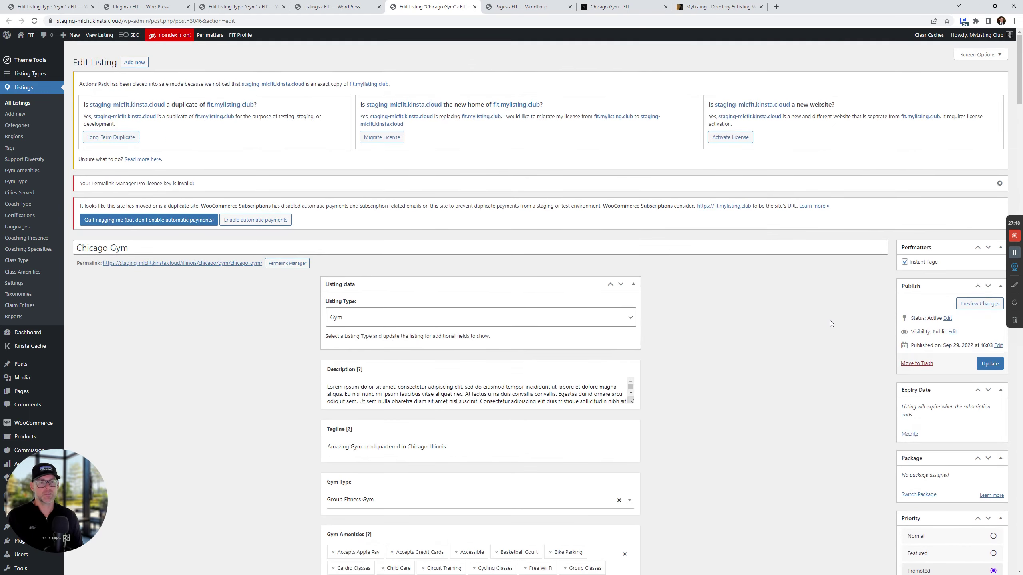
pyautogui.click(987, 364)
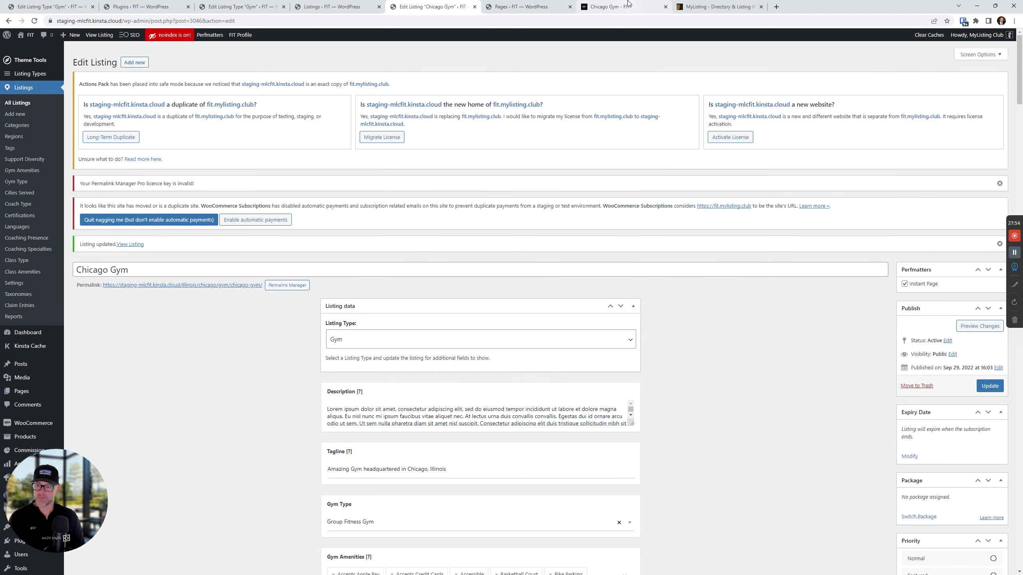
# - Reload the public Chicago Gym page and check its Site Posts tab for the selected post
pyautogui.click(620, 7)
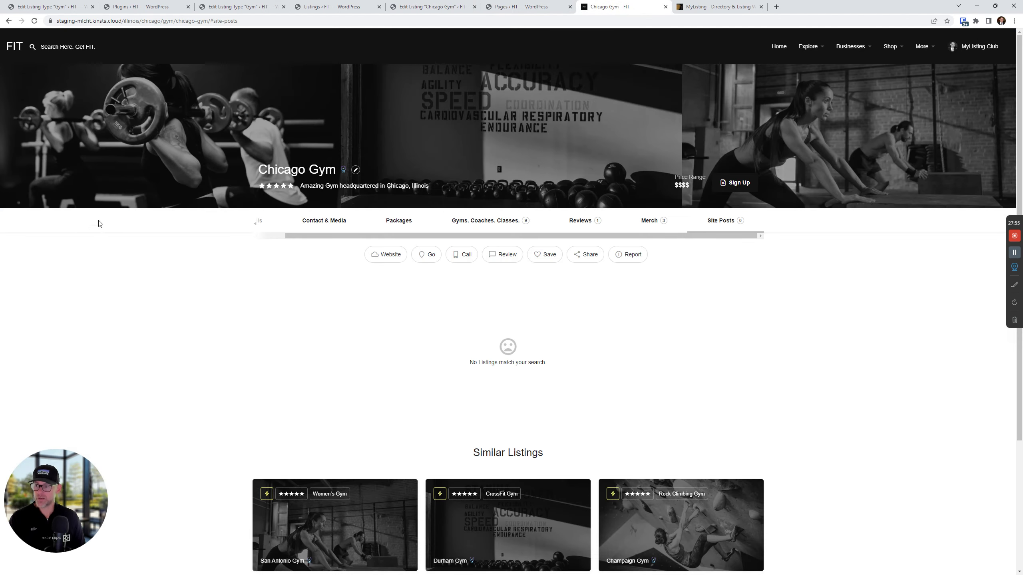
pyautogui.click(34, 21)
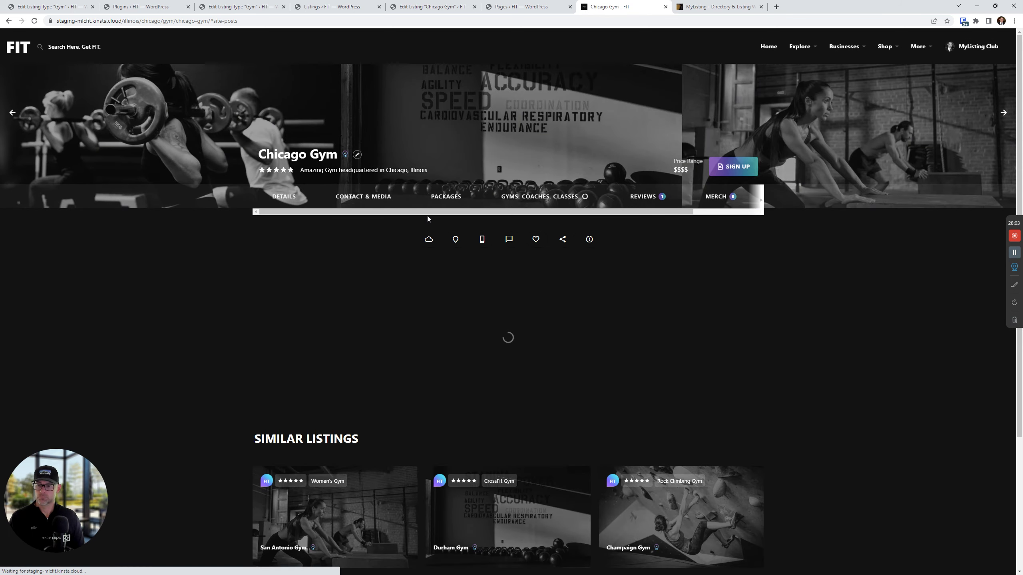
pyautogui.moveTo(427, 216); pyautogui.dragTo(519, 214)
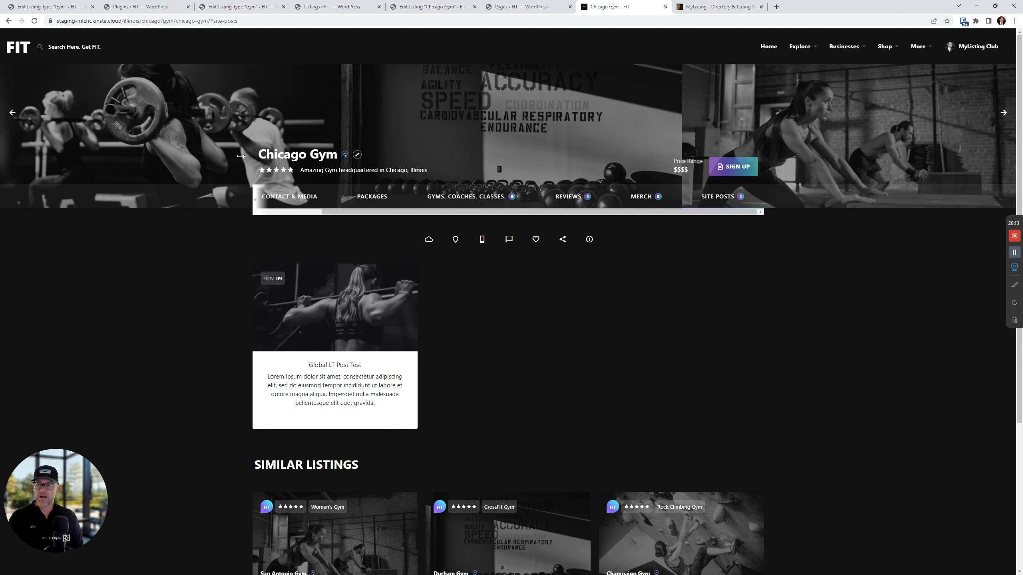
# - Open the Gyms Open 24 Hours explore page and reset its filters to list all gyms
pyautogui.moveTo(800, 46)
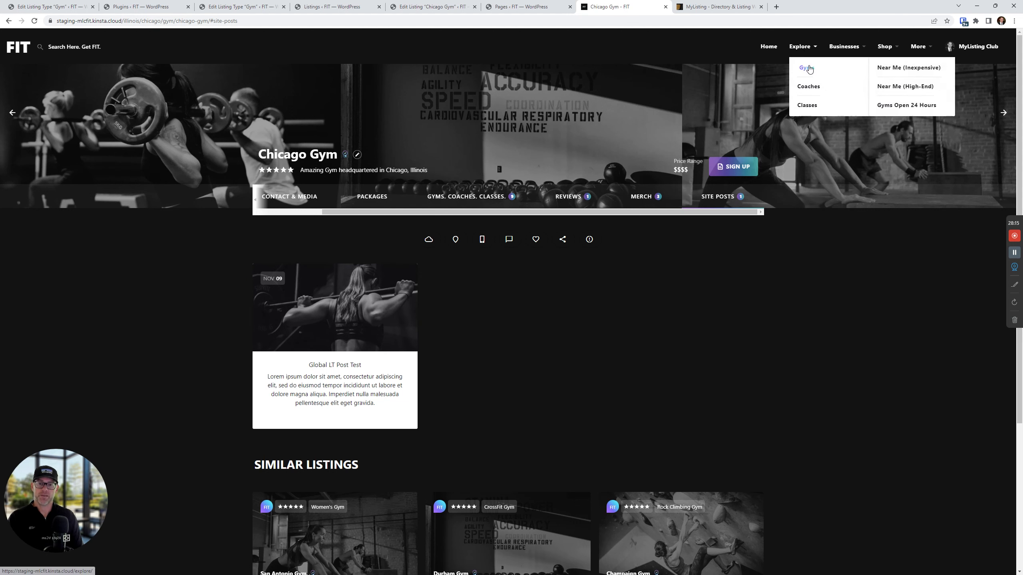
pyautogui.click(907, 104)
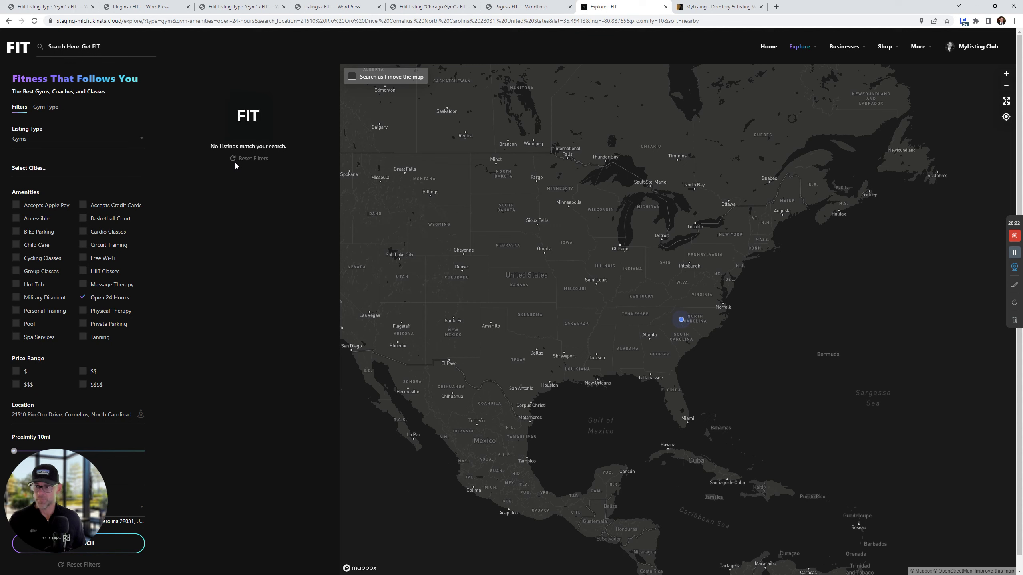
pyautogui.click(236, 163)
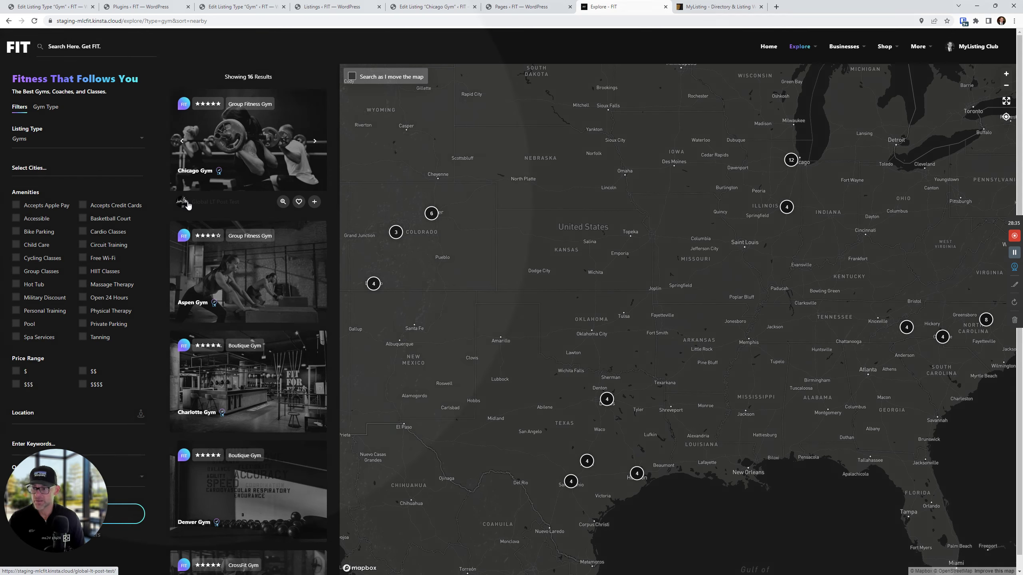
# - Inspect the related post's name in Chicago Gym's preview card footer and close the What's New drawer in the developer tools
pyautogui.moveTo(187, 205); pyautogui.dragTo(214, 207)
pyautogui.rightClick(218, 207)
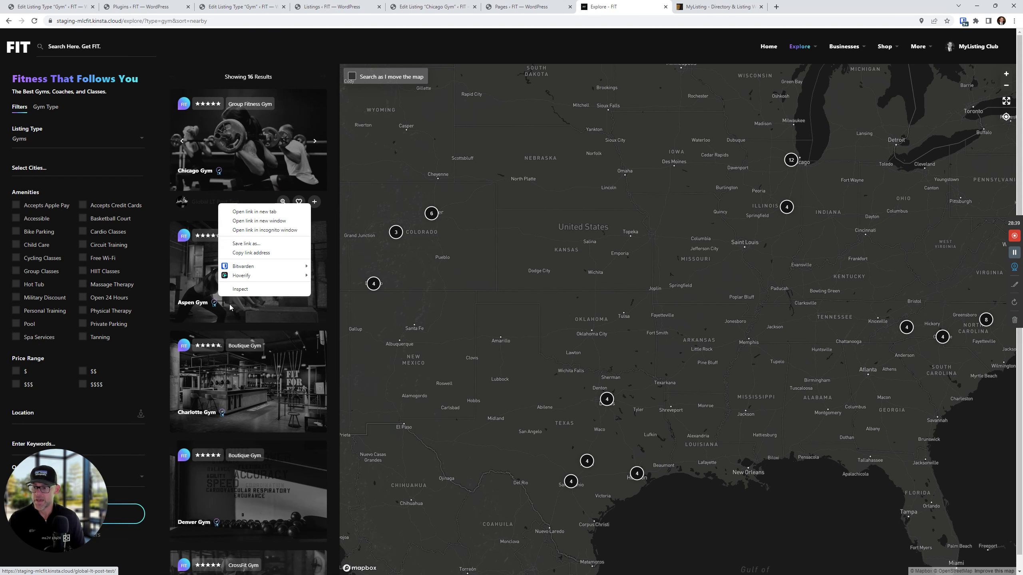
pyautogui.click(236, 290)
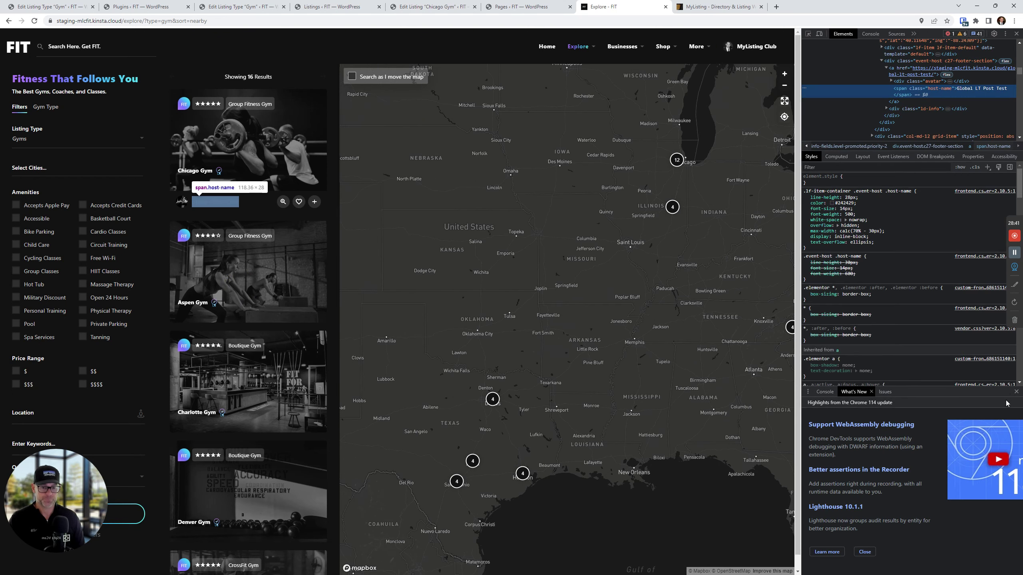
pyautogui.click(1016, 392)
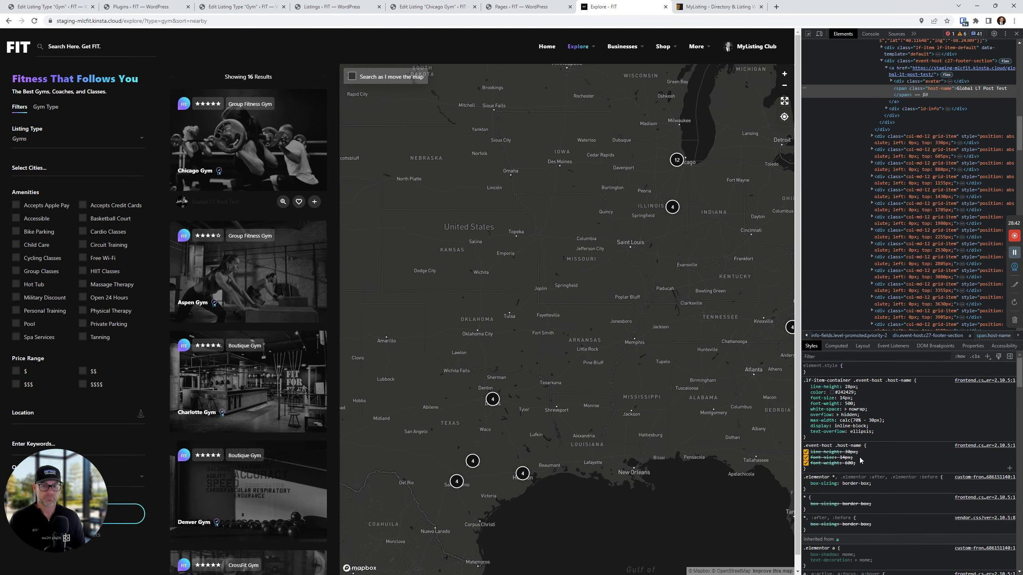
# - Set the text color of the preview card's host-name style rule to #ffffff
pyautogui.click(832, 393)
pyautogui.moveTo(841, 277); pyautogui.dragTo(818, 237)
pyautogui.press('Escape')
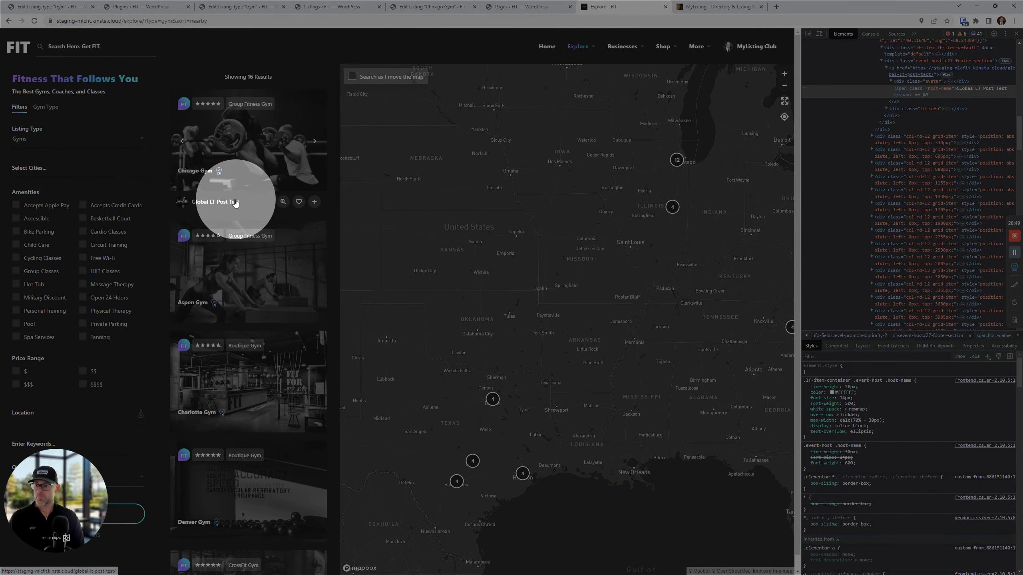
# - Open the Global LT Post Test post from Chicago Gym's preview card and close the developer tools
pyautogui.press('Escape')
pyautogui.click(230, 202)
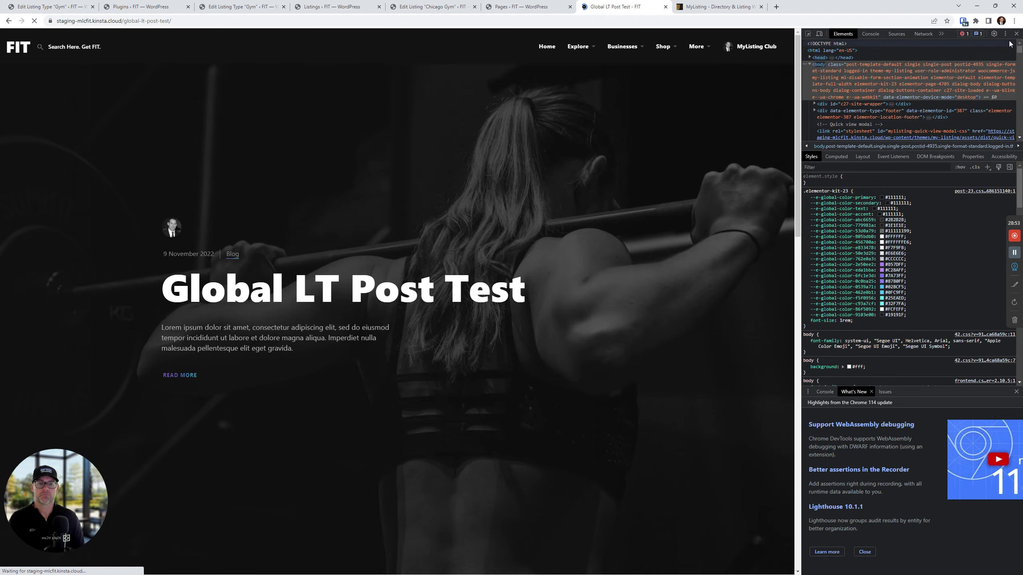
pyautogui.click(1016, 34)
# - Enlarge the MyListing changelog on ThemeForest and examine the v2.10.5 entry about the default map marker option
pyautogui.click(695, 5)
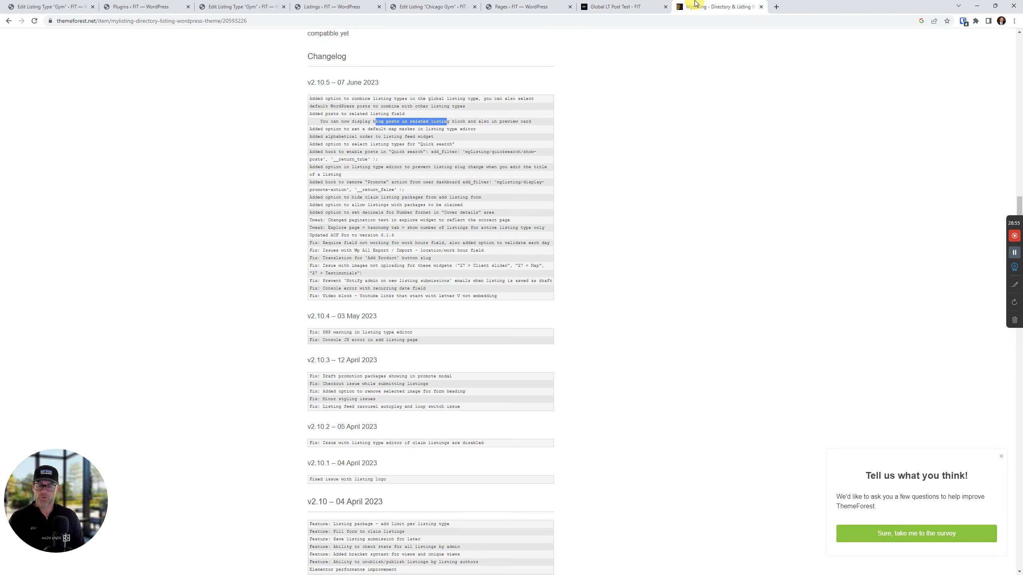
pyautogui.hotkey('ctrl', '+')
pyautogui.hotkey('ctrl', '+')
pyautogui.hotkey('ctrl', '+')
pyautogui.hotkey('ctrl', '+')
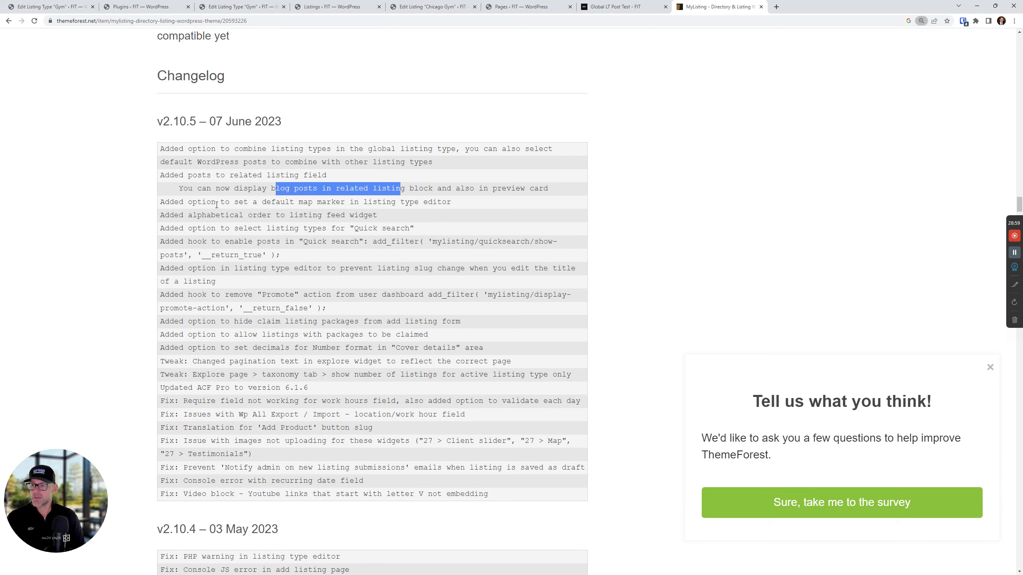
pyautogui.doubleClick(218, 202)
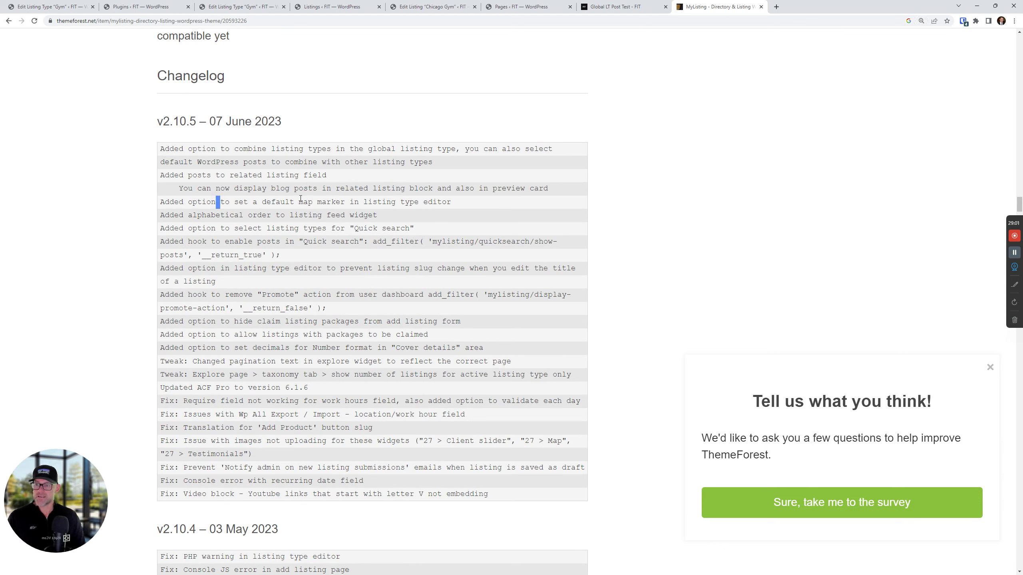
pyautogui.click(366, 200)
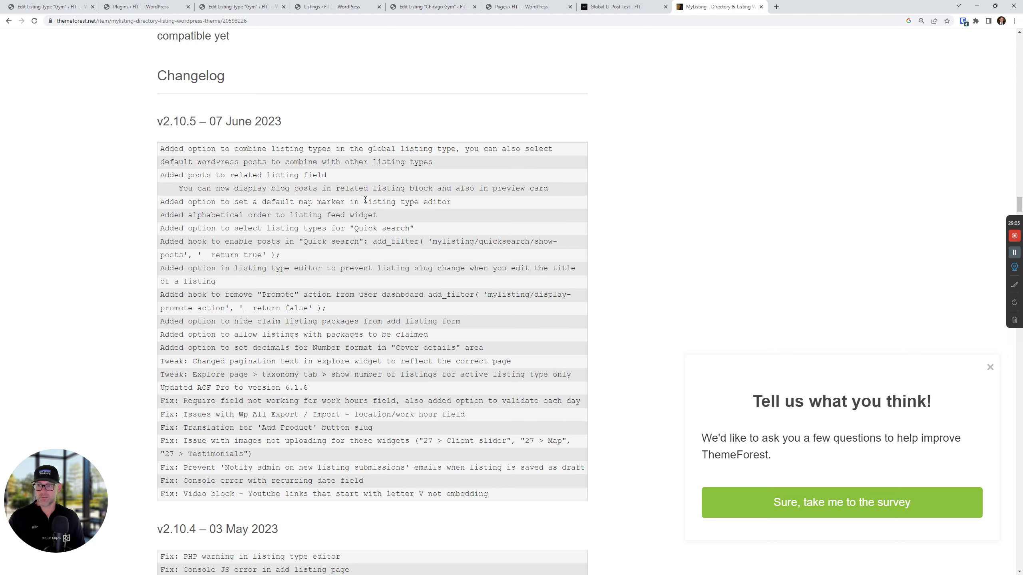
# - Examine the Default Map Marker setting in the Gym listing type editor and return to the changelog
pyautogui.click(246, 5)
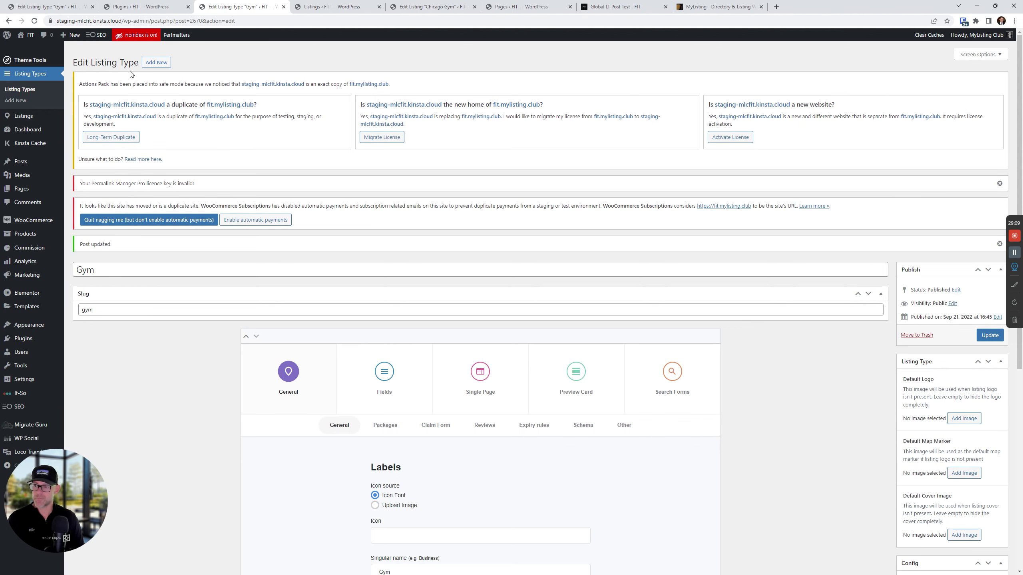
pyautogui.scroll(-5, 184, 372)
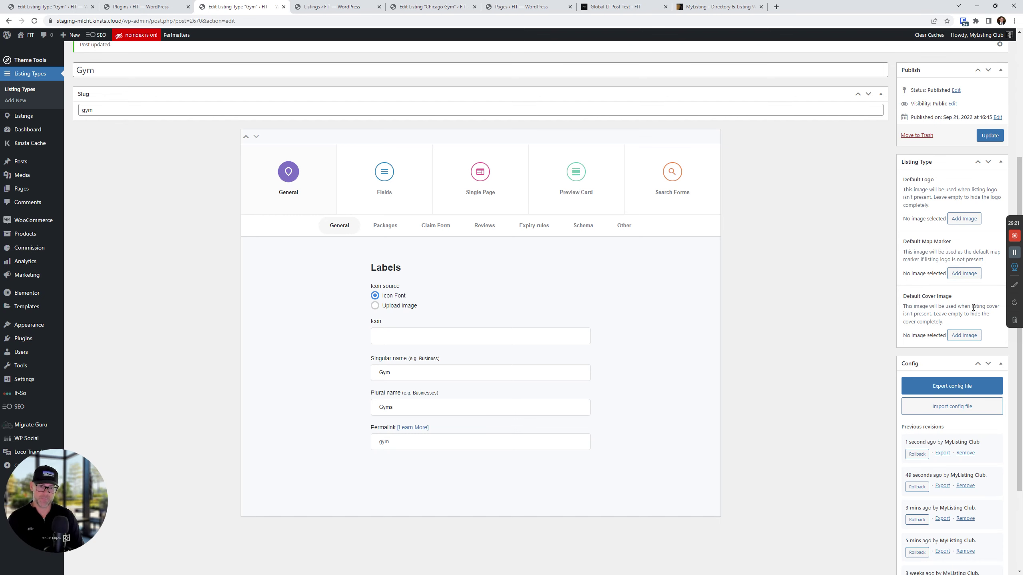
pyautogui.click(711, 7)
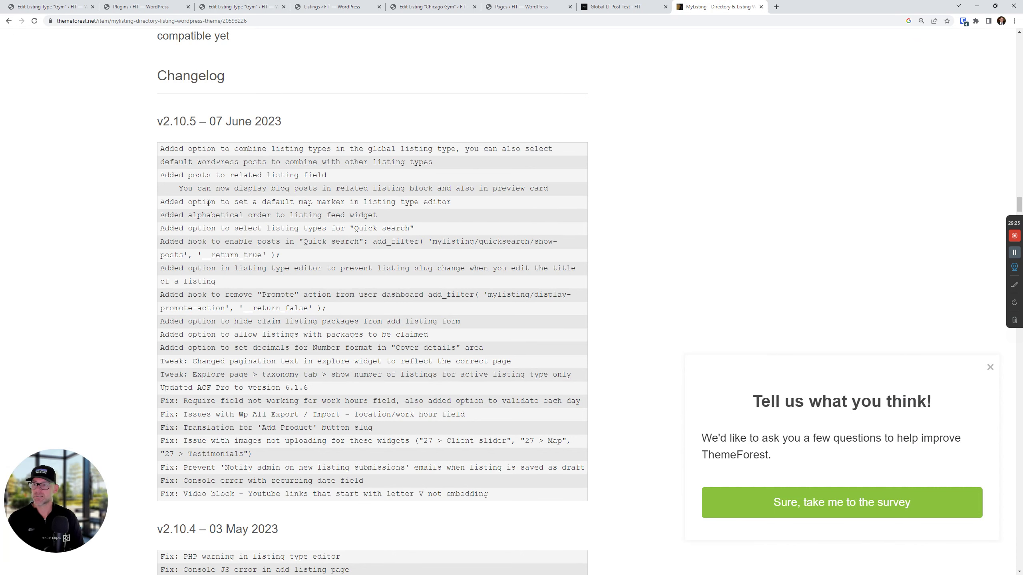
# - Return to the Explore page, switch the listing type to Coaches, reset the filters and reload the page
pyautogui.click(608, 5)
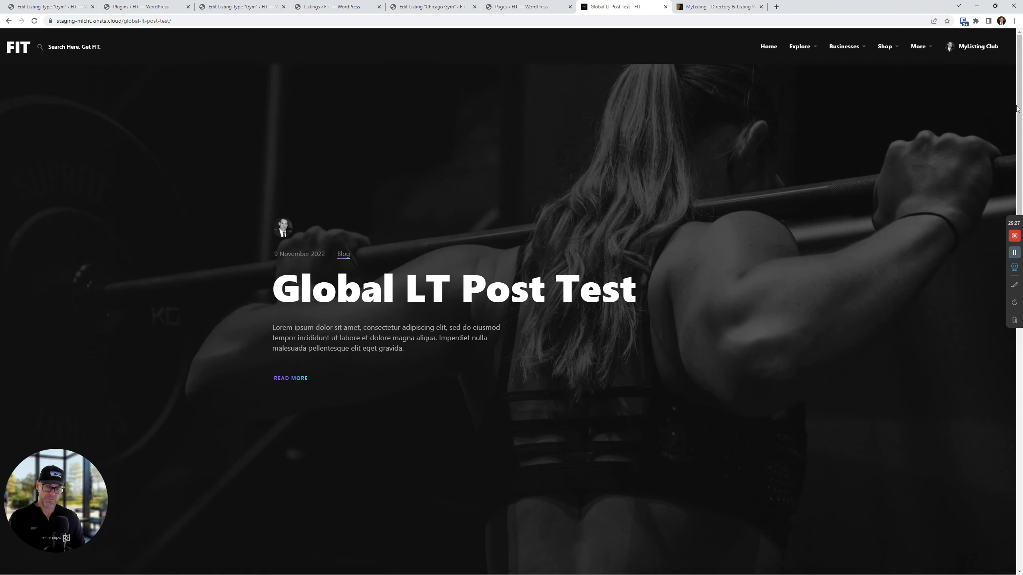
pyautogui.click(8, 21)
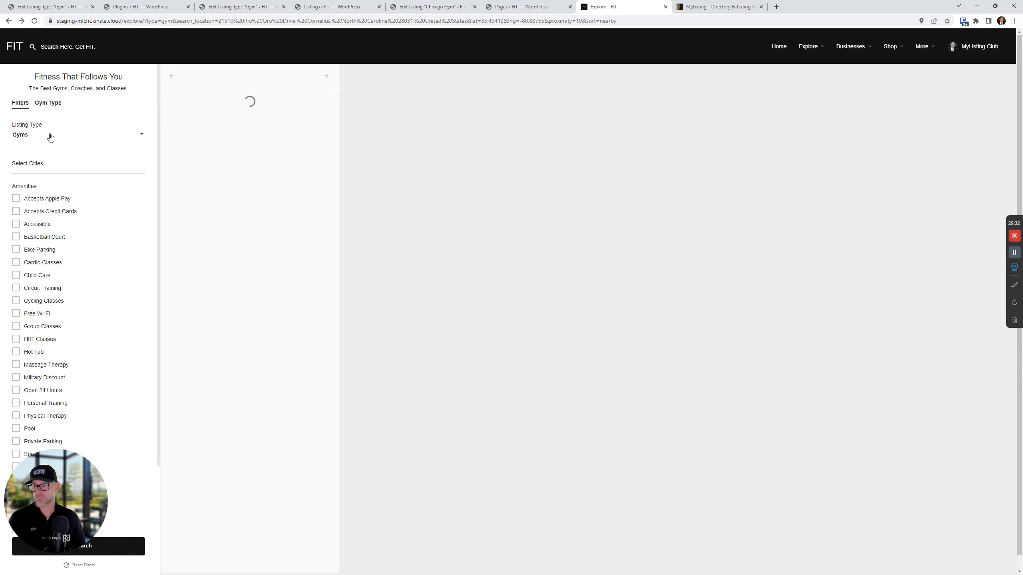
pyautogui.click(51, 137)
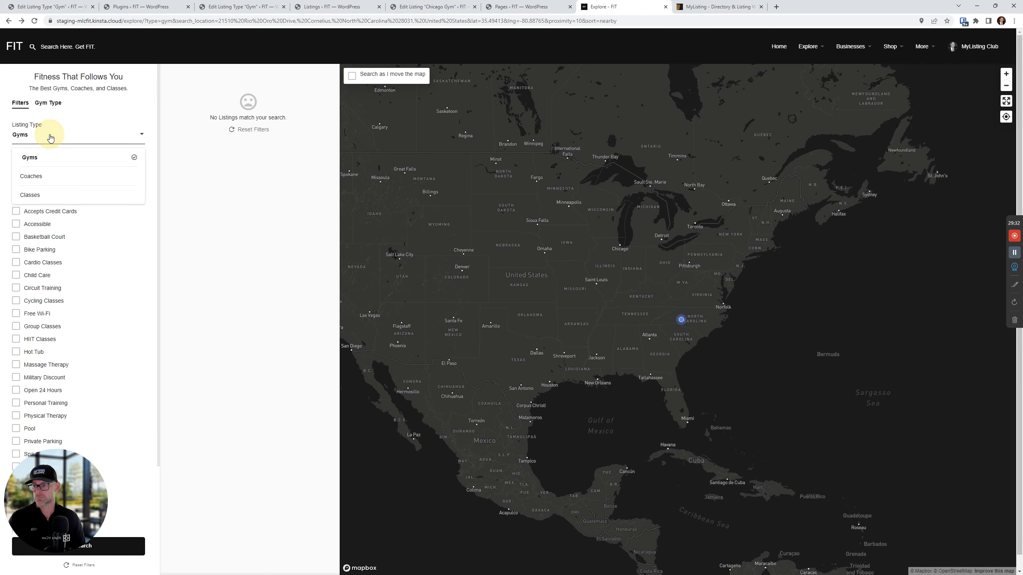
pyautogui.click(34, 176)
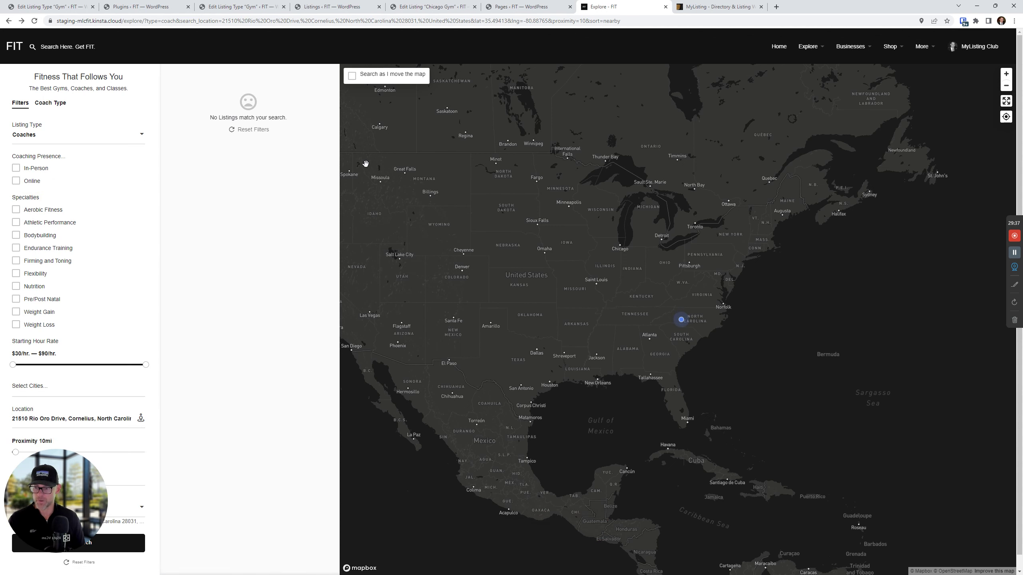
pyautogui.click(252, 133)
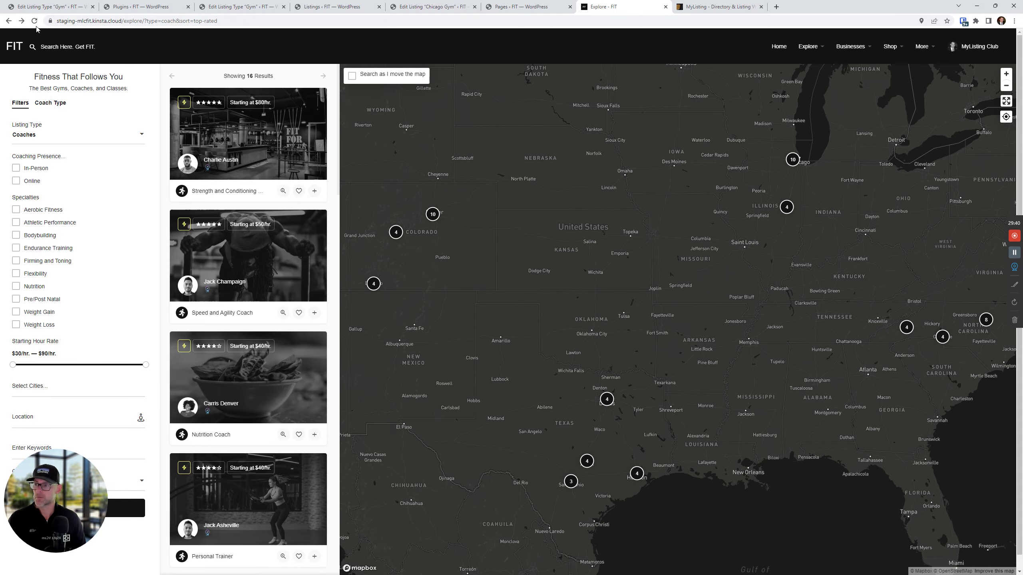
pyautogui.click(35, 21)
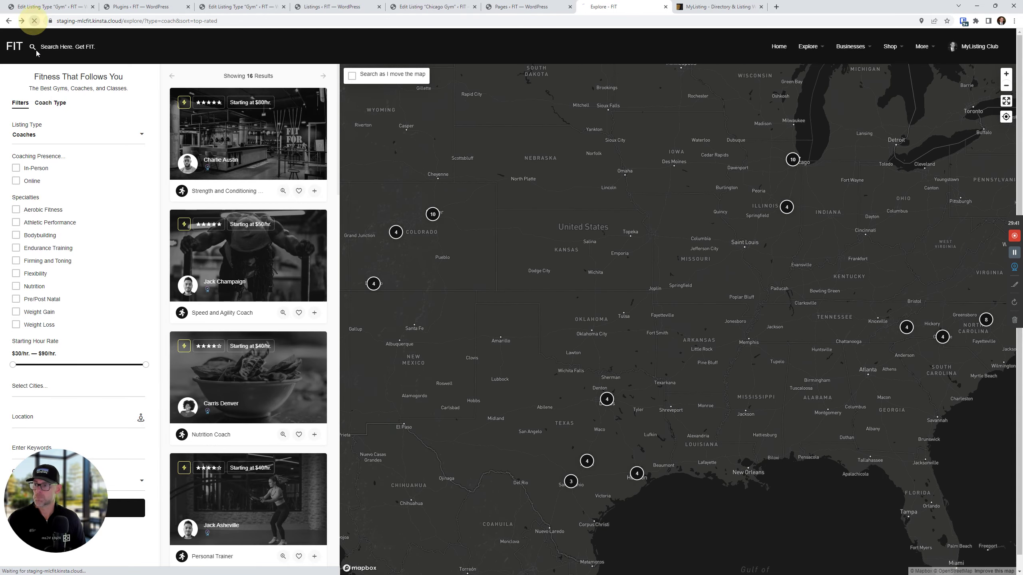
# - Look through the site's installed plugins list and return to the Explore page
pyautogui.click(154, 5)
pyautogui.scroll(-10, 195, 312)
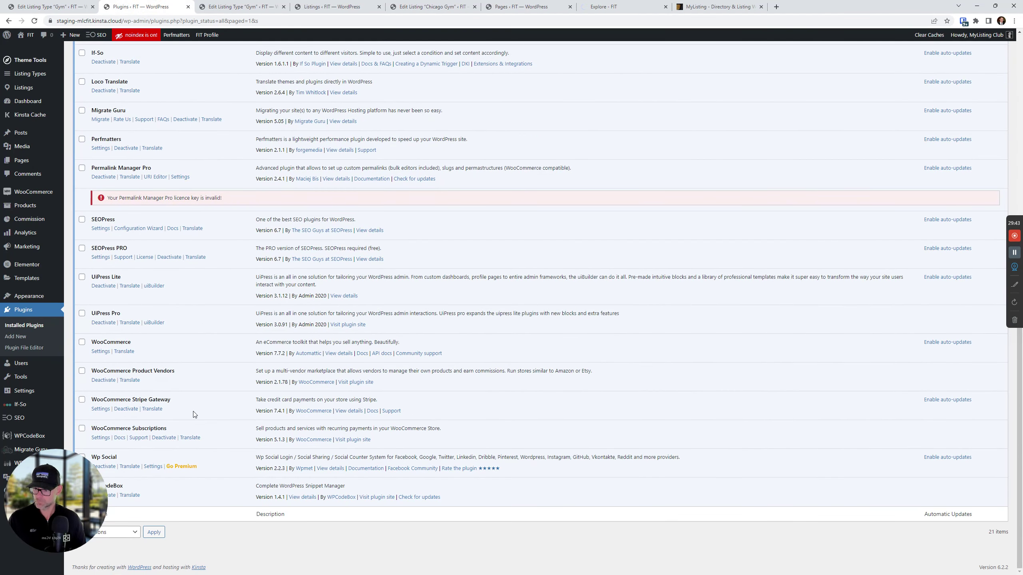
pyautogui.scroll(8, 216, 365)
pyautogui.click(606, 6)
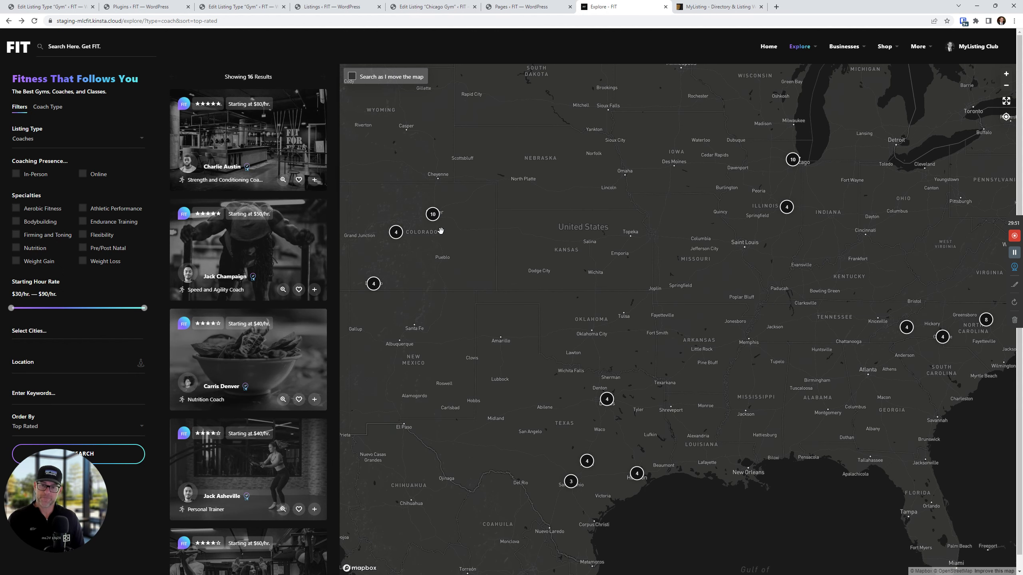
# - Zoom the coaches map in on the cluster marker at the capitol building in central Denver
pyautogui.scroll(5, 440, 230)
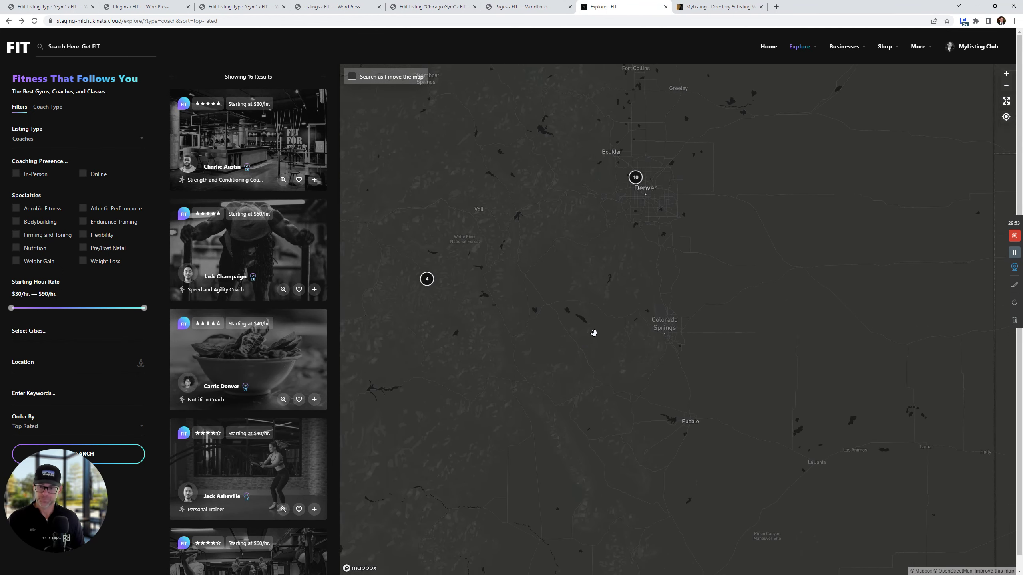
pyautogui.scroll(4, 570, 417)
pyautogui.moveTo(598, 294); pyautogui.dragTo(589, 345)
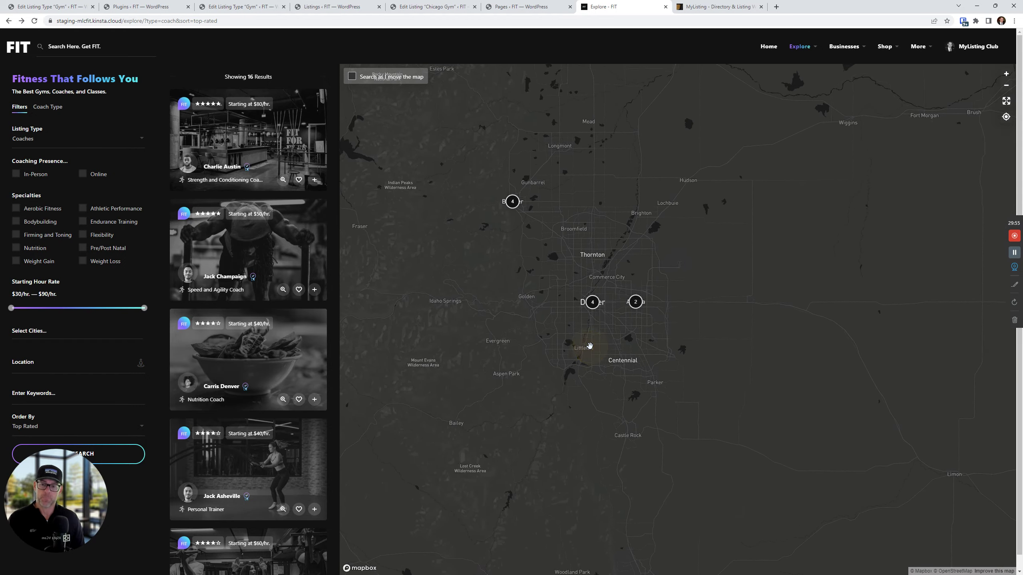
pyautogui.scroll(4, 590, 346)
pyautogui.moveTo(566, 297); pyautogui.dragTo(580, 315)
pyautogui.scroll(2, 585, 315)
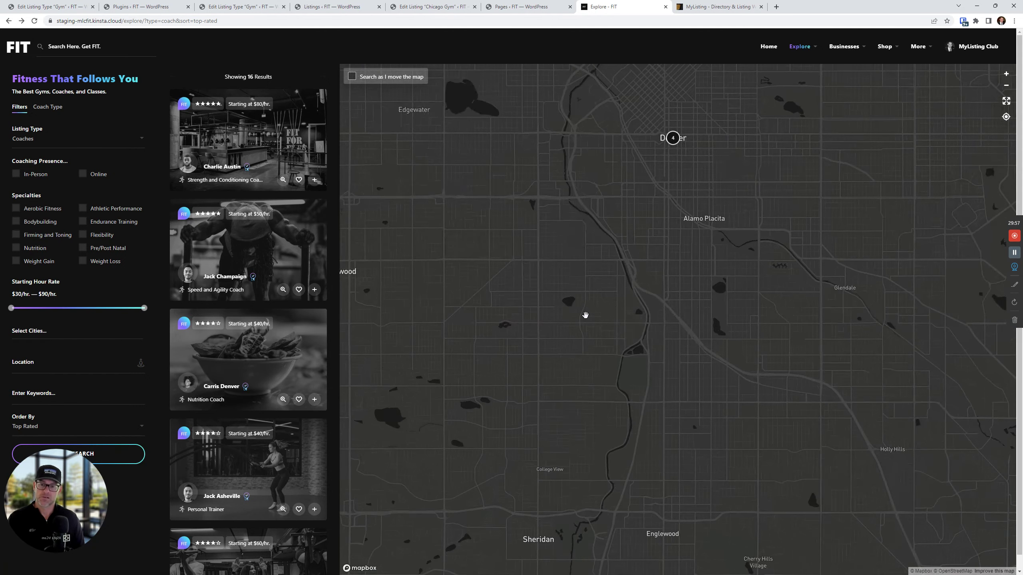
pyautogui.scroll(2, 585, 315)
pyautogui.moveTo(623, 270); pyautogui.dragTo(566, 418)
pyautogui.scroll(2, 634, 314)
pyautogui.moveTo(634, 313); pyautogui.dragTo(605, 441)
pyautogui.scroll(2, 566, 342)
pyautogui.moveTo(566, 342); pyautogui.dragTo(612, 355)
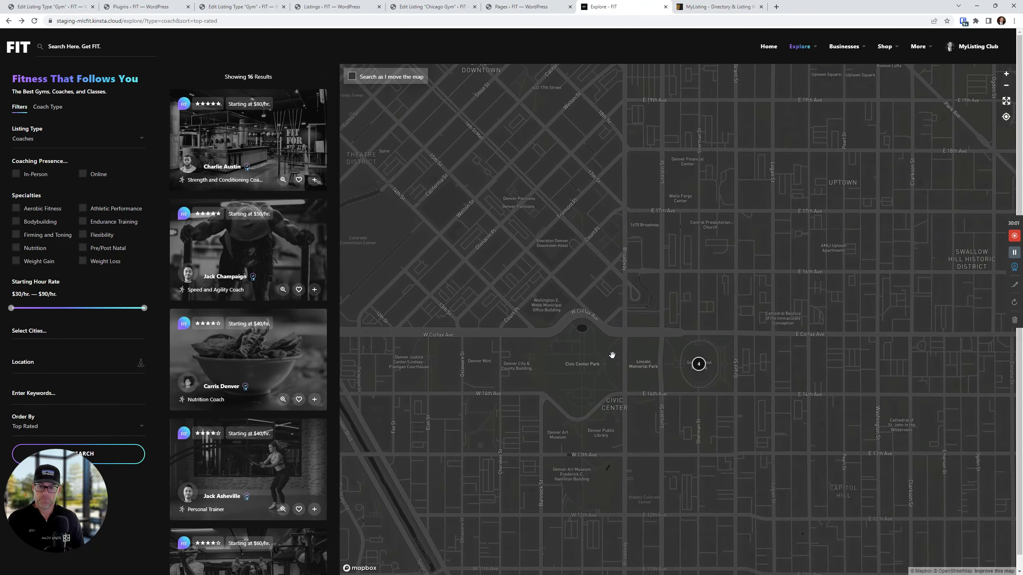
pyautogui.scroll(3, 612, 354)
pyautogui.moveTo(804, 345); pyautogui.dragTo(632, 327)
pyautogui.scroll(2, 646, 343)
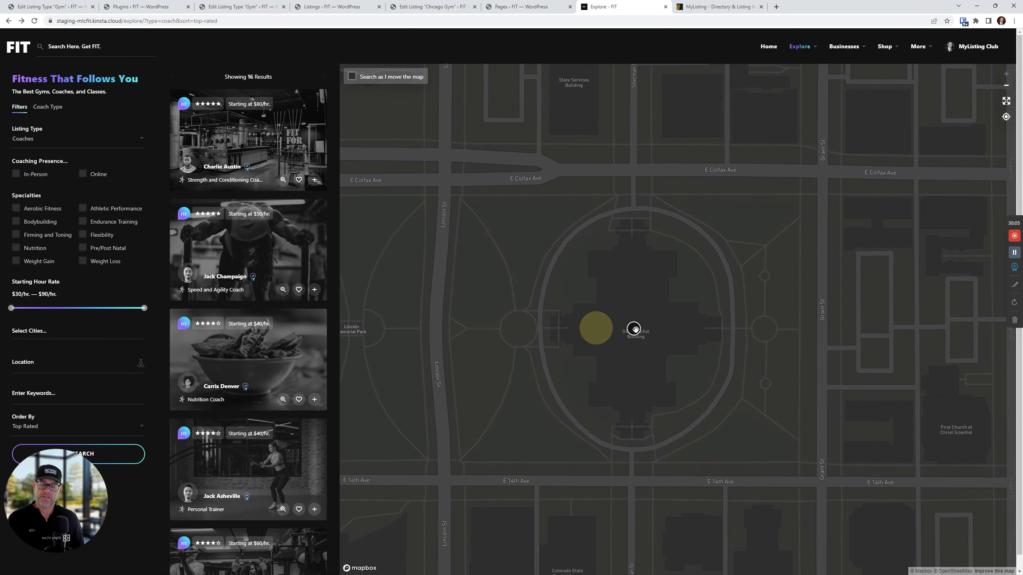
# - Open the Denver cluster marker to examine its coach preview cards, then close the popup
pyautogui.click(630, 327)
pyautogui.click(586, 268)
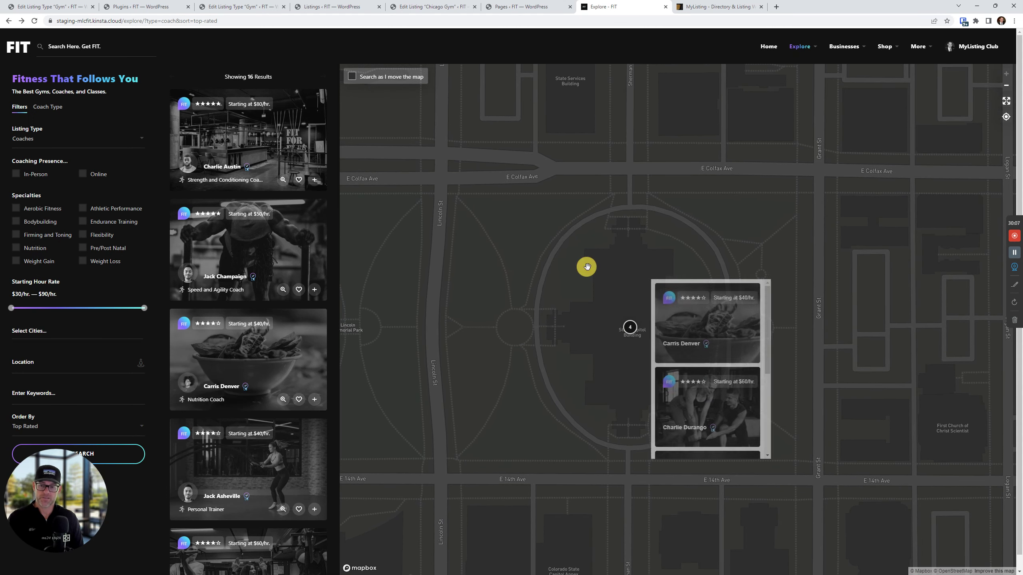
pyautogui.moveTo(584, 334); pyautogui.dragTo(635, 327)
pyautogui.click(678, 317)
pyautogui.click(604, 324)
pyautogui.moveTo(791, 44)
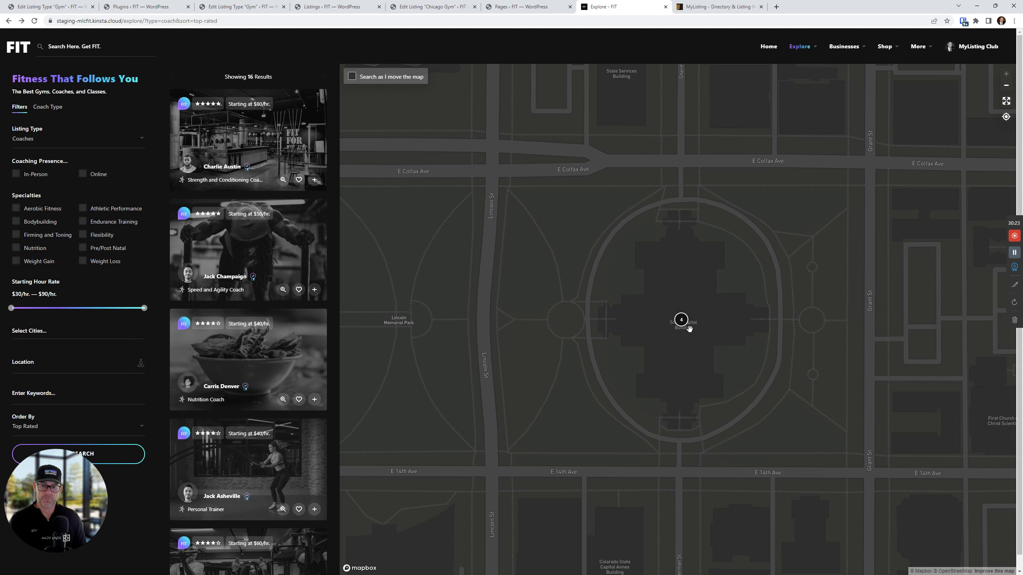
pyautogui.click(681, 320)
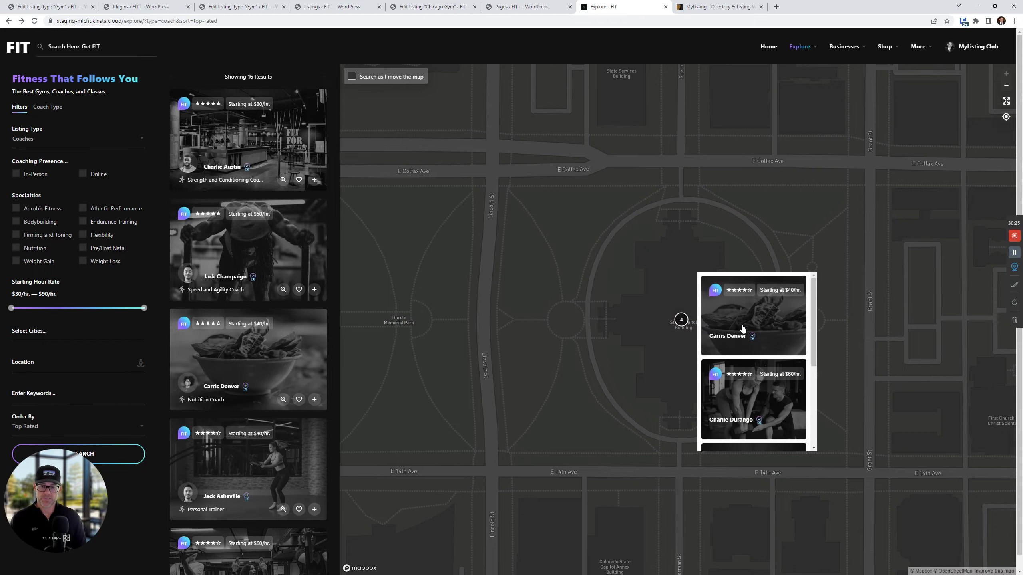
pyautogui.click(622, 238)
# - Zoom the map back out over Colorado to examine the Denver-area cluster markers
pyautogui.scroll(-10, 598, 256)
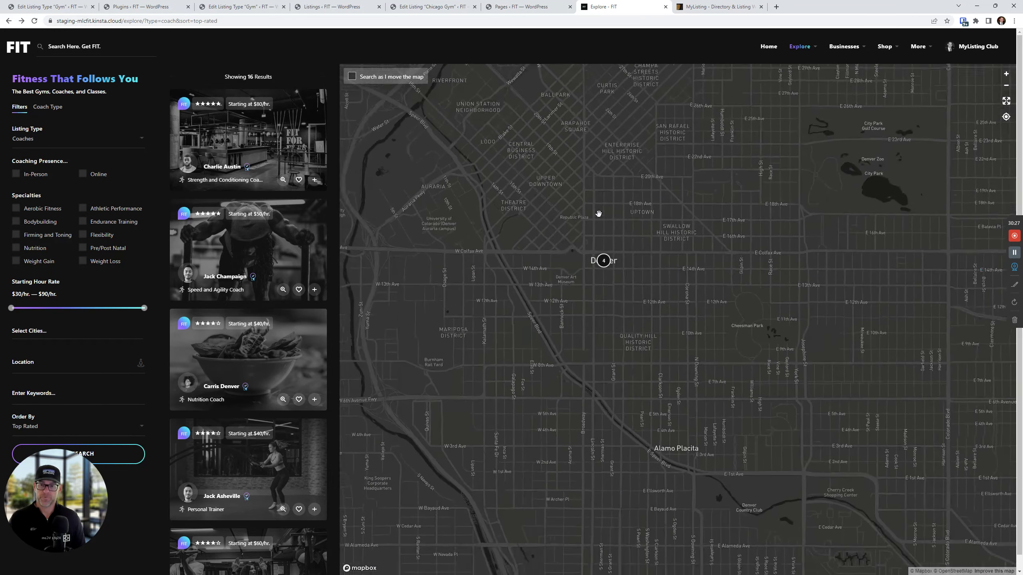
pyautogui.scroll(-5, 599, 215)
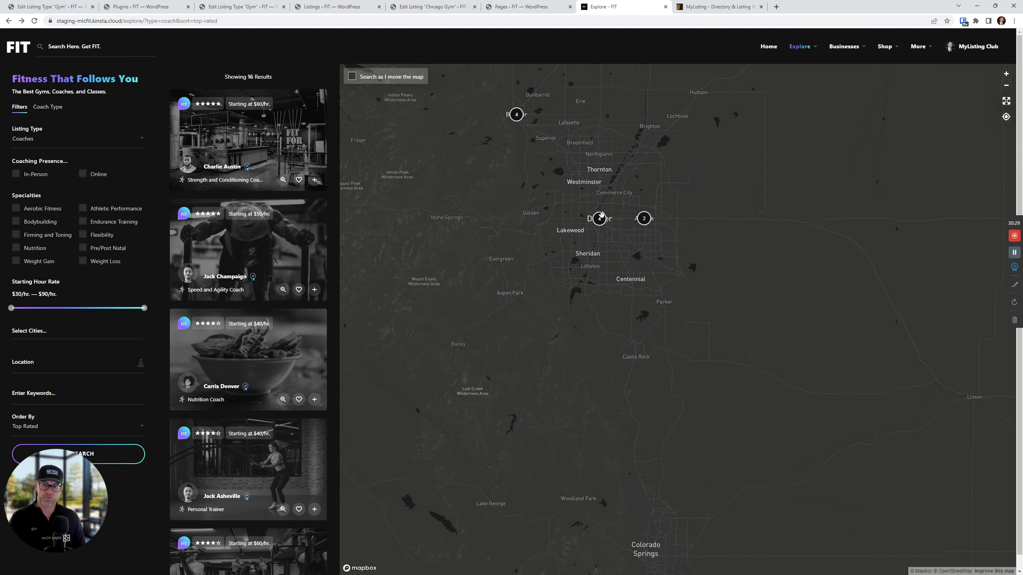
pyautogui.scroll(-3, 715, 222)
pyautogui.moveTo(520, 215); pyautogui.dragTo(703, 334)
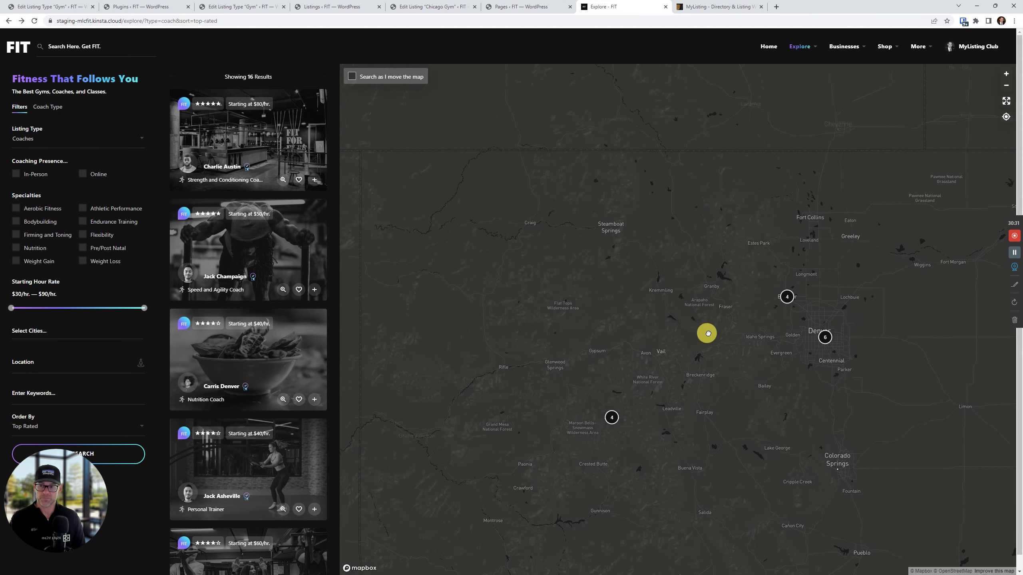
pyautogui.moveTo(662, 281); pyautogui.dragTo(623, 260)
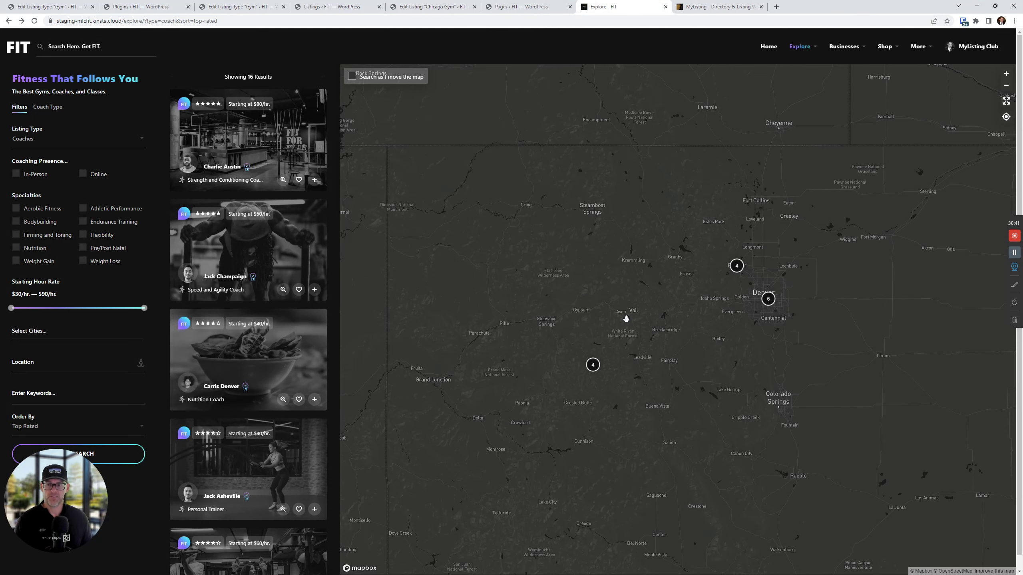
# - Return to the Gym listing type editor to examine its default map marker option
pyautogui.click(523, 7)
pyautogui.click(424, 6)
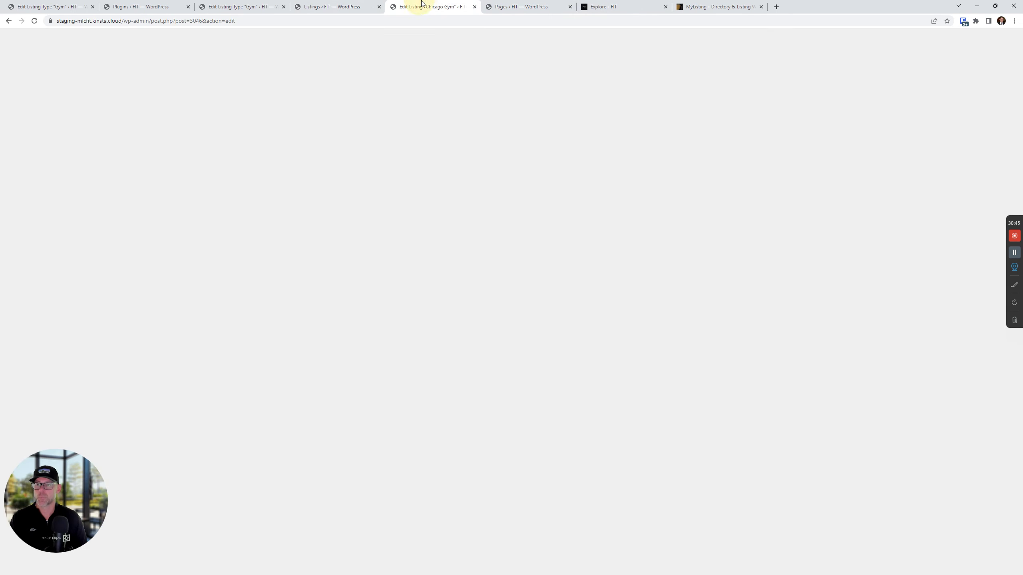
pyautogui.click(258, 4)
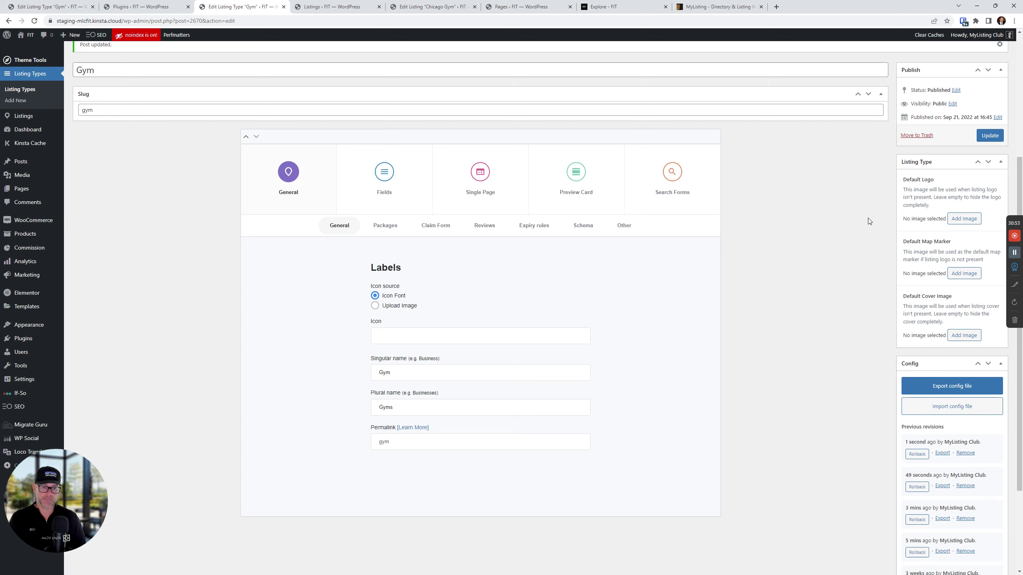
# - Open charlotte.mylisting.club in a new browser tab
pyautogui.click(774, 8)
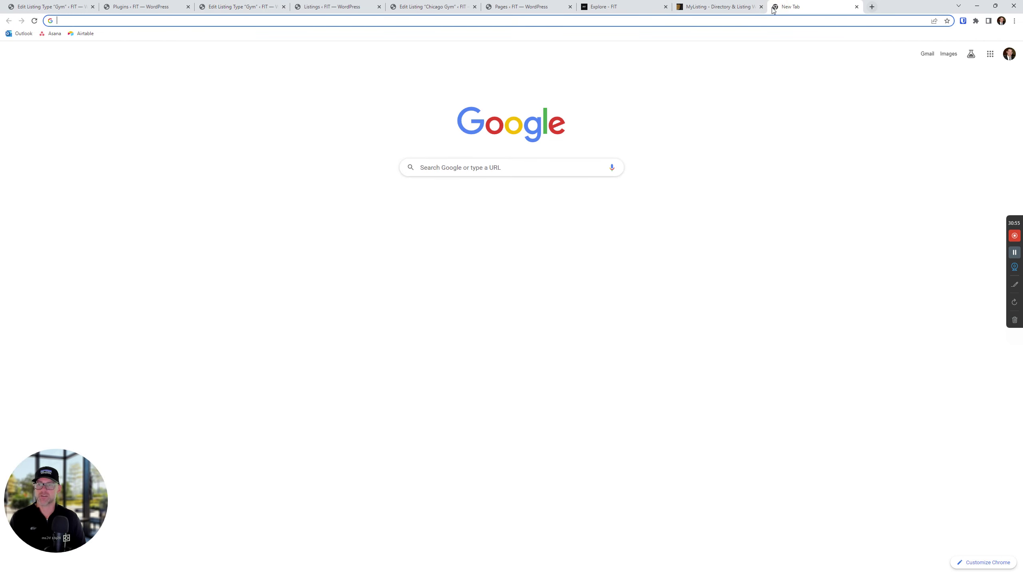
pyautogui.write('charlottel.')
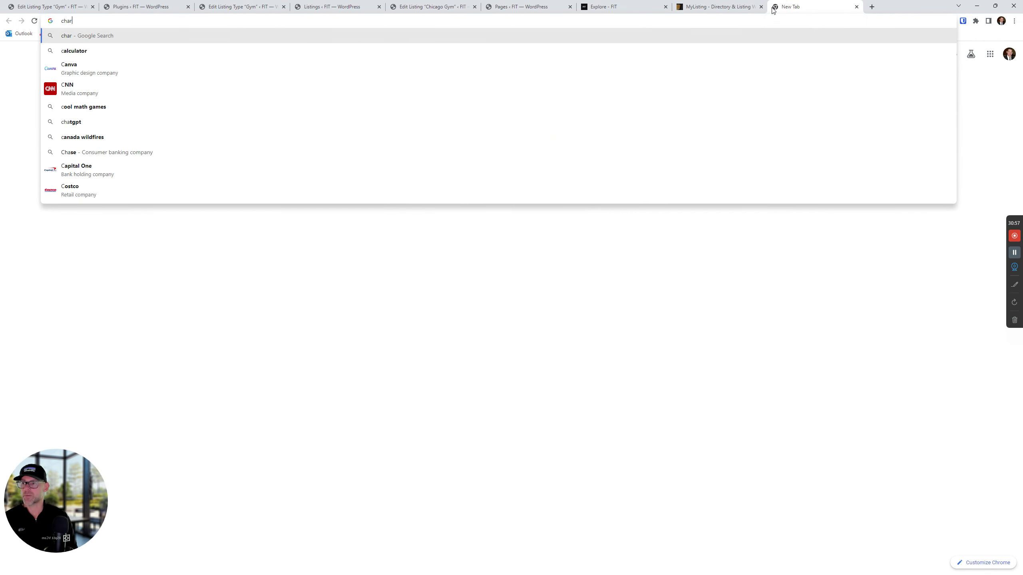
pyautogui.press('BackSpace')
pyautogui.press('BackSpace')
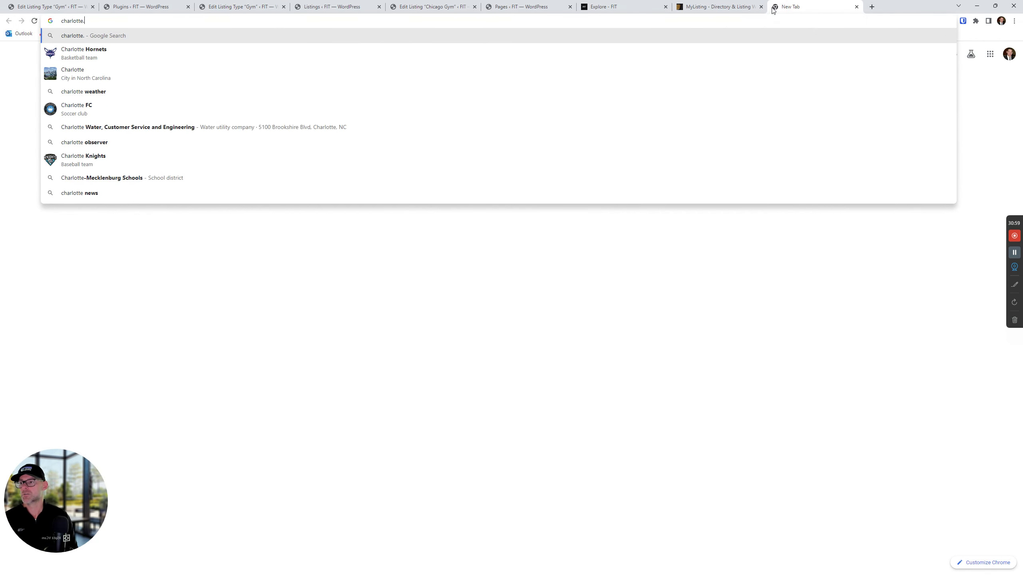
pyautogui.write('.mylsit')
pyautogui.press('BackSpace')
pyautogui.press('BackSpace')
pyautogui.press('BackSpace')
pyautogui.write('isting.l')
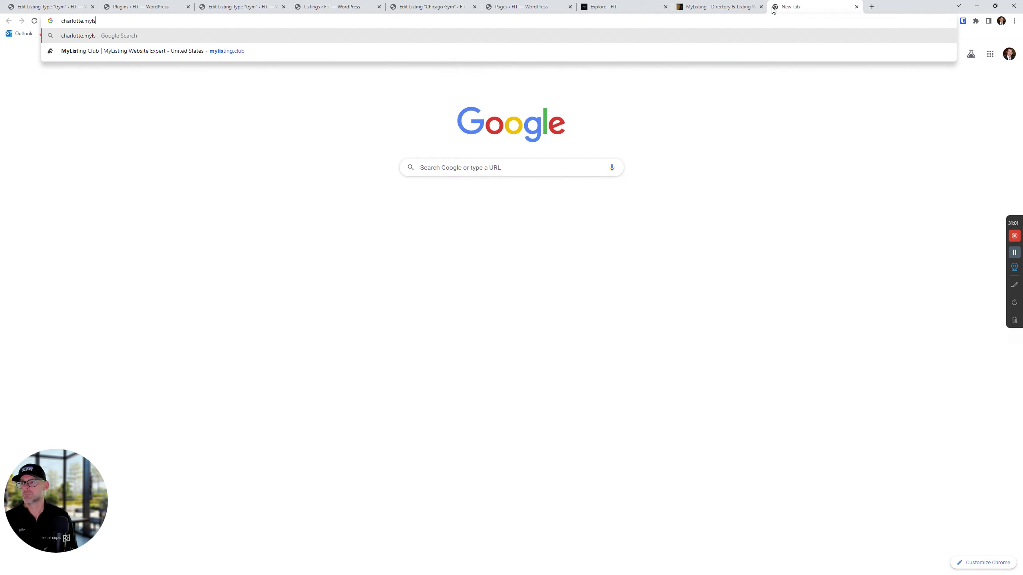
pyautogui.press('BackSpace')
pyautogui.write('club')
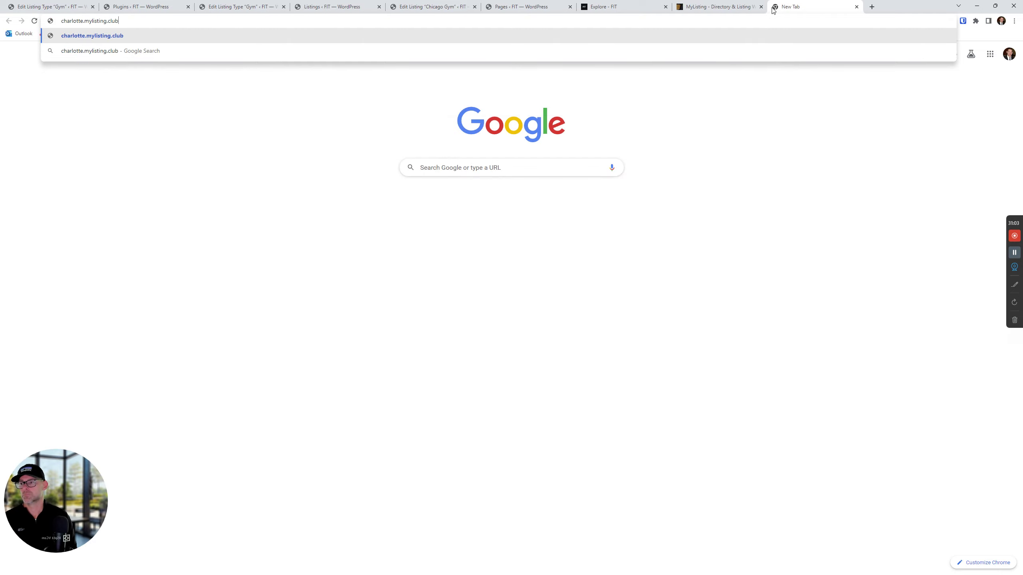
pyautogui.press('Return')
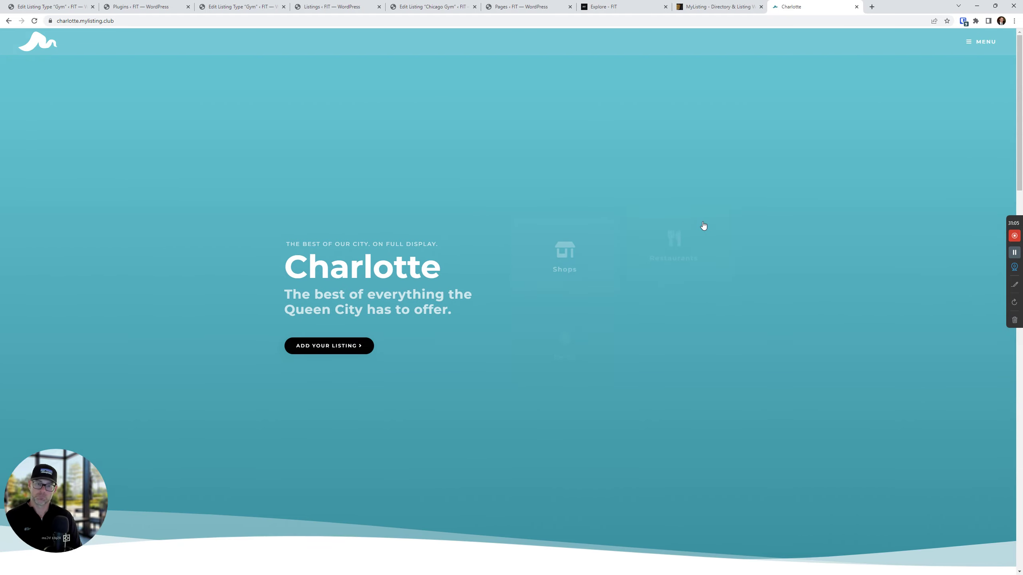
# - Explore the Charlotte site's Shops category and zoom the map to examine the shop's marker
pyautogui.click(581, 269)
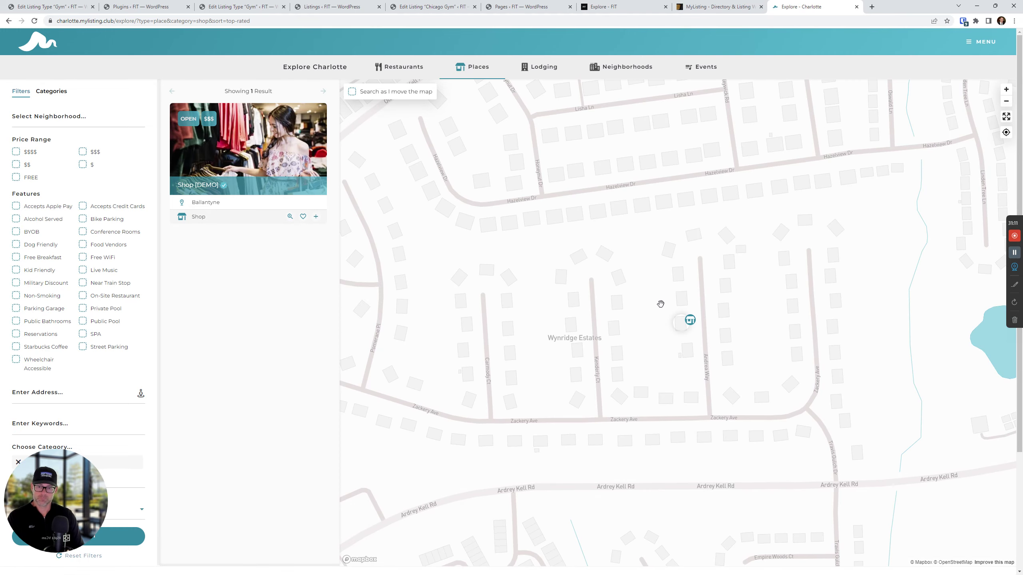
pyautogui.scroll(-1, 635, 331)
pyautogui.scroll(3, 635, 331)
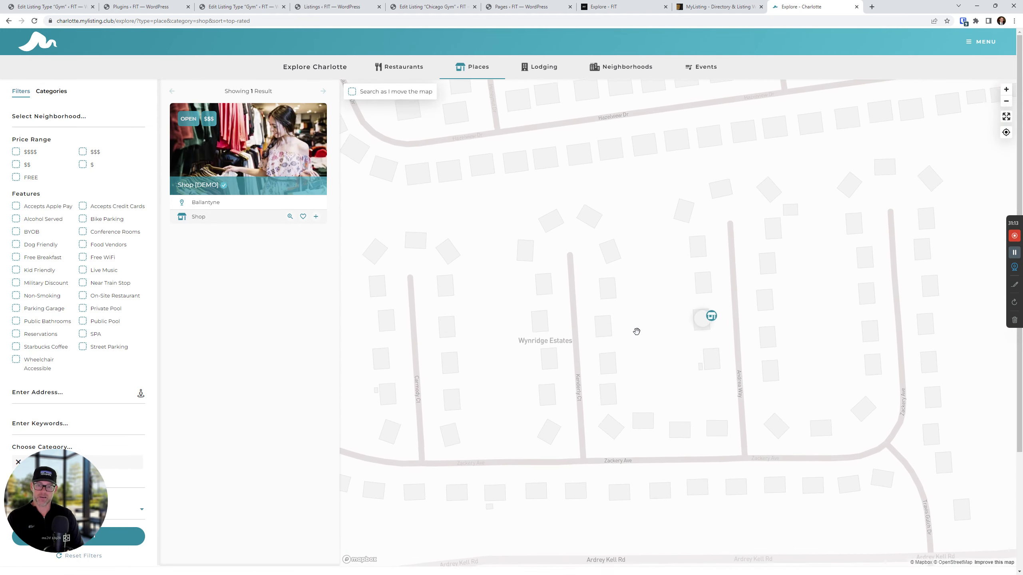
pyautogui.scroll(-2, 631, 316)
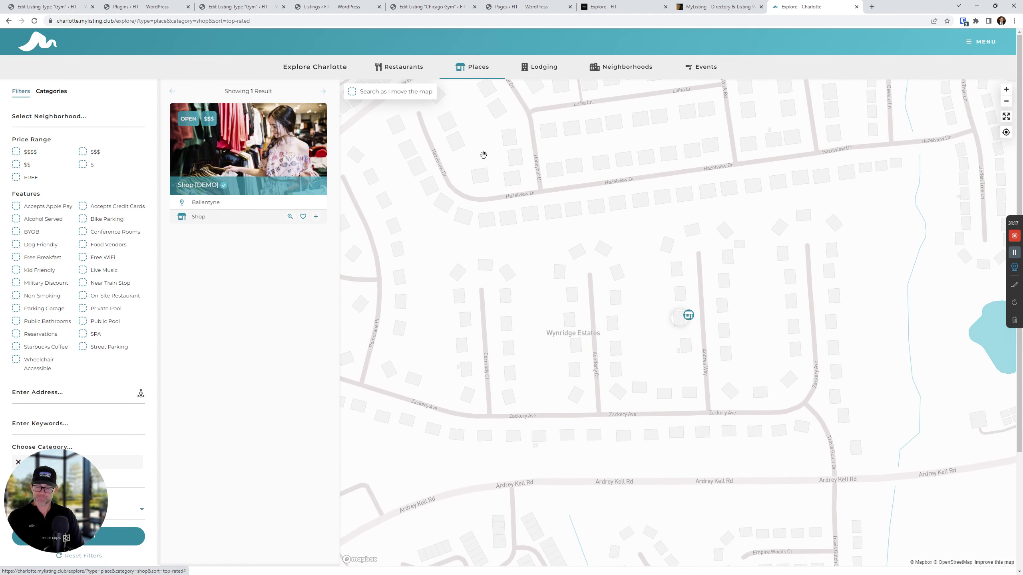
# - Go to the Basecamp demo site at basecamp.mylisting.club in the same tab
pyautogui.doubleClick(70, 20)
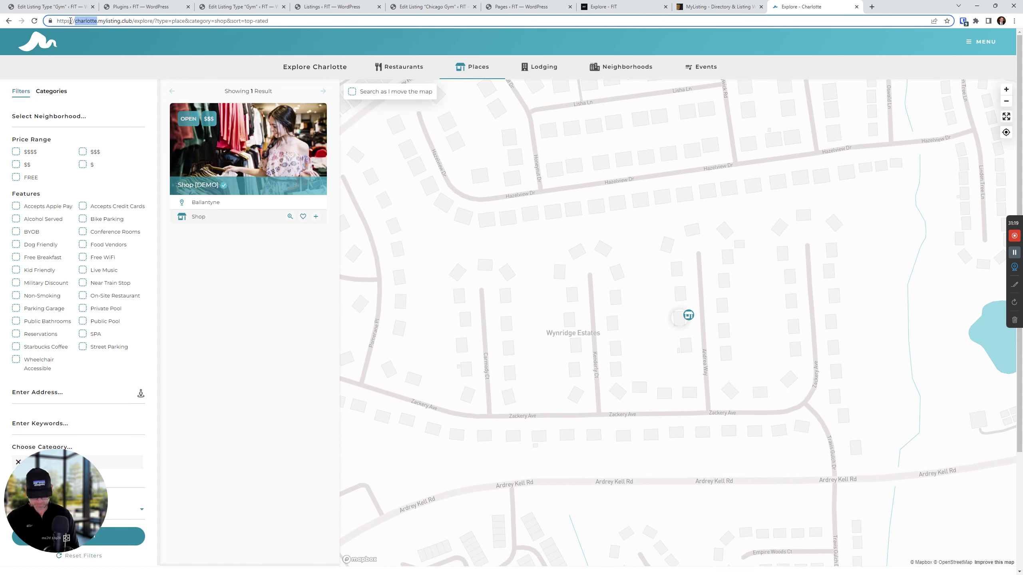
pyautogui.tripleClick(69, 21)
pyautogui.write('b')
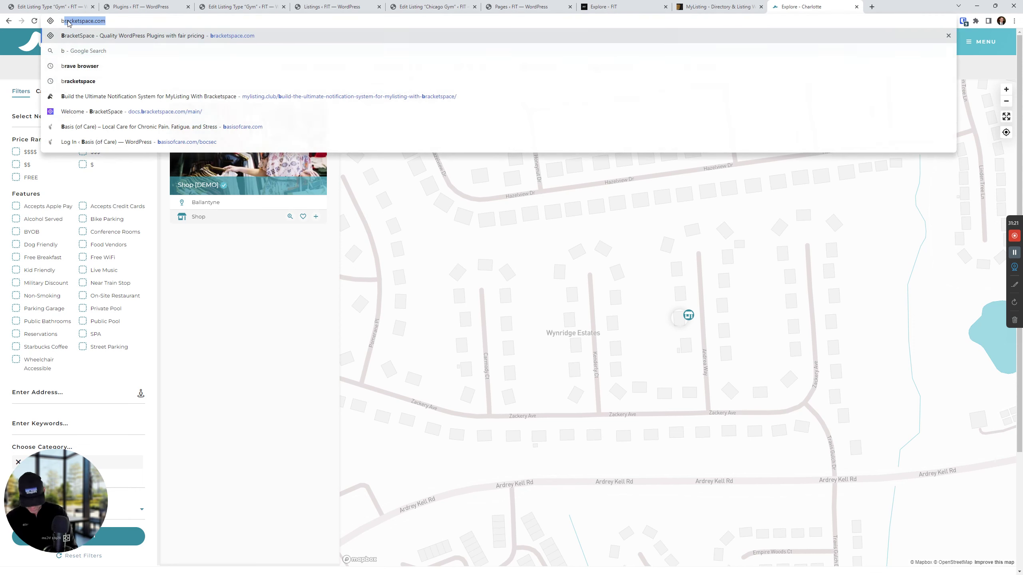
pyautogui.write('asecamp.y')
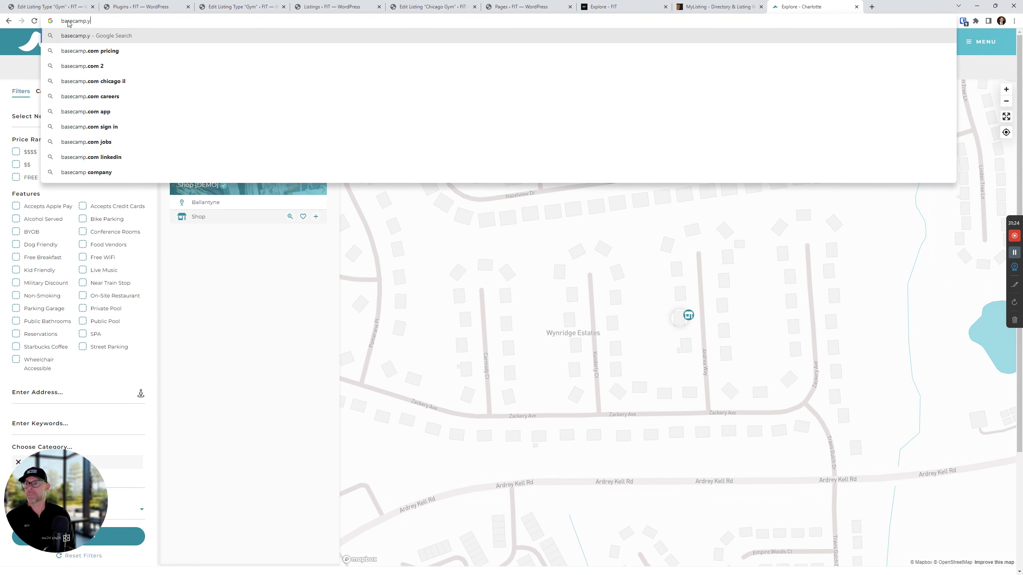
pyautogui.press('BackSpace')
pyautogui.write('mylisting.club')
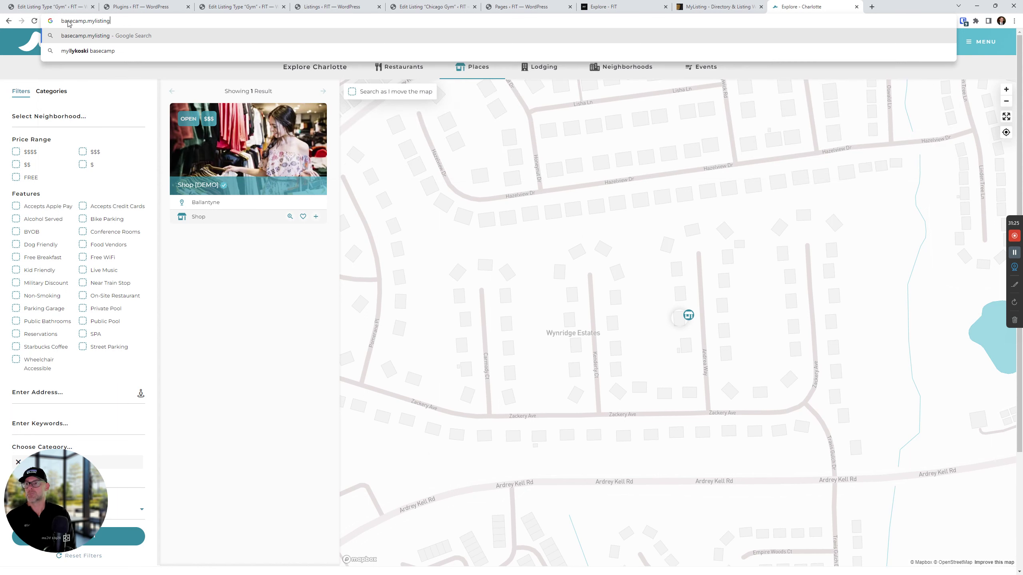
pyautogui.press('Return')
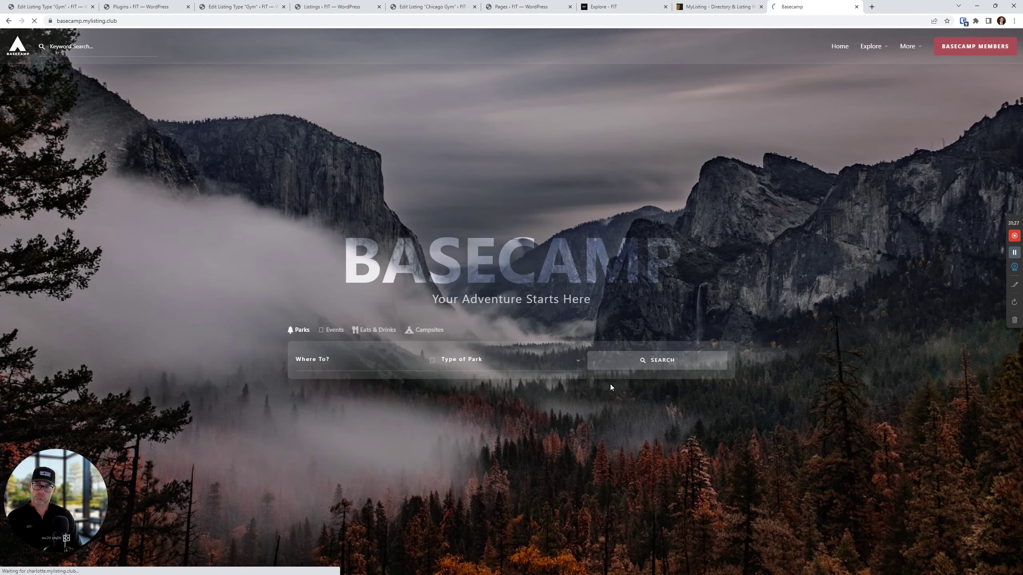
# - Search all parks on Basecamp and zoom the map on the western United States to examine the park markers
pyautogui.click(681, 358)
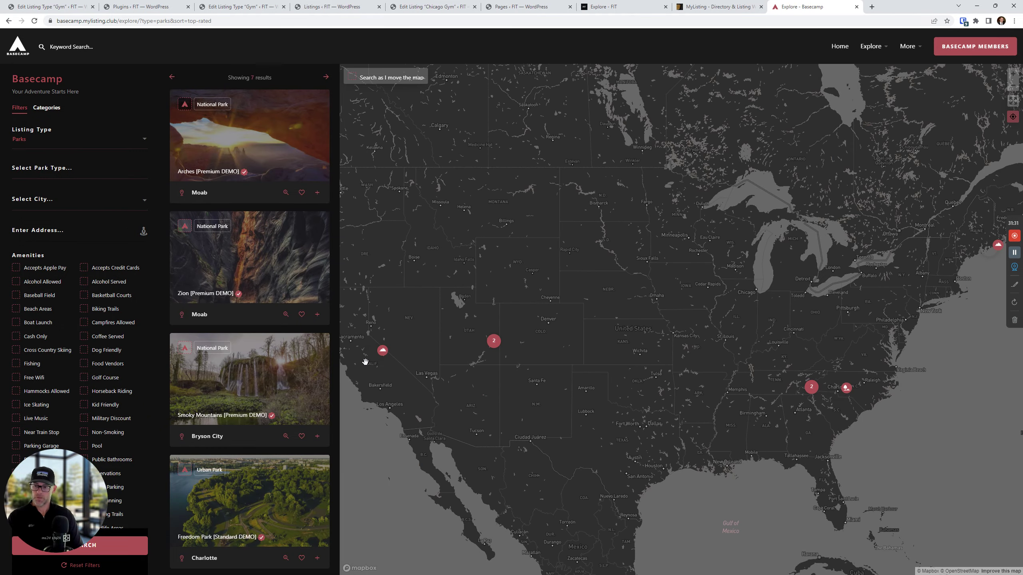
pyautogui.moveTo(438, 414); pyautogui.dragTo(536, 412)
pyautogui.scroll(5, 514, 365)
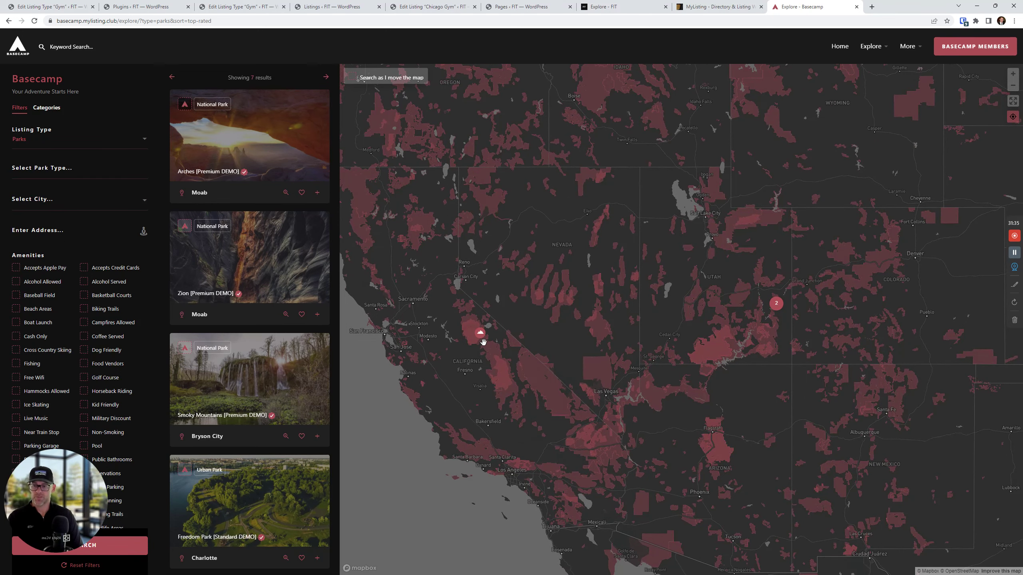
pyautogui.scroll(-1, 483, 339)
pyautogui.scroll(-1, 482, 336)
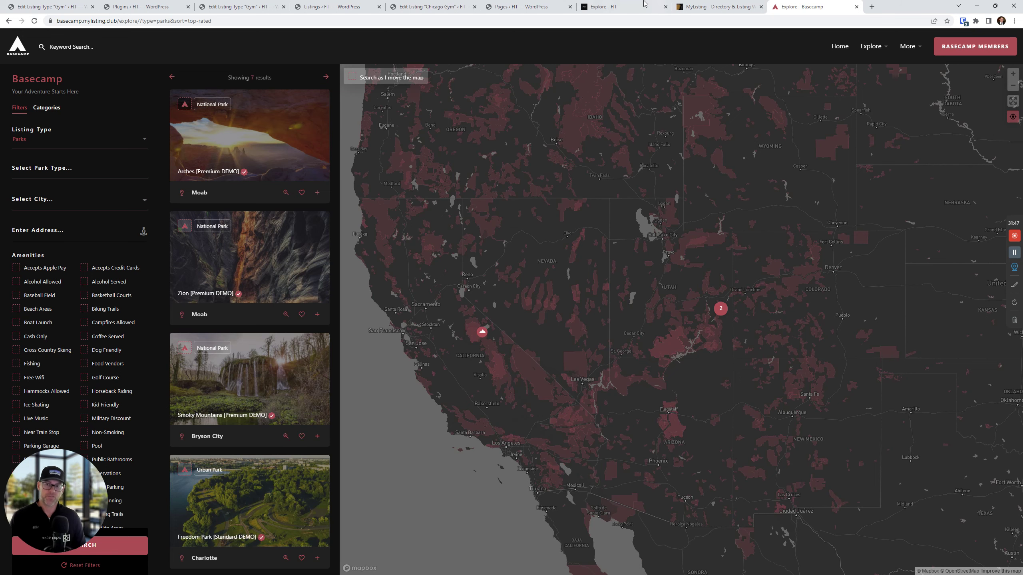
# - Switch back to the Gym listing type editor to review its default map marker setting
pyautogui.click(431, 6)
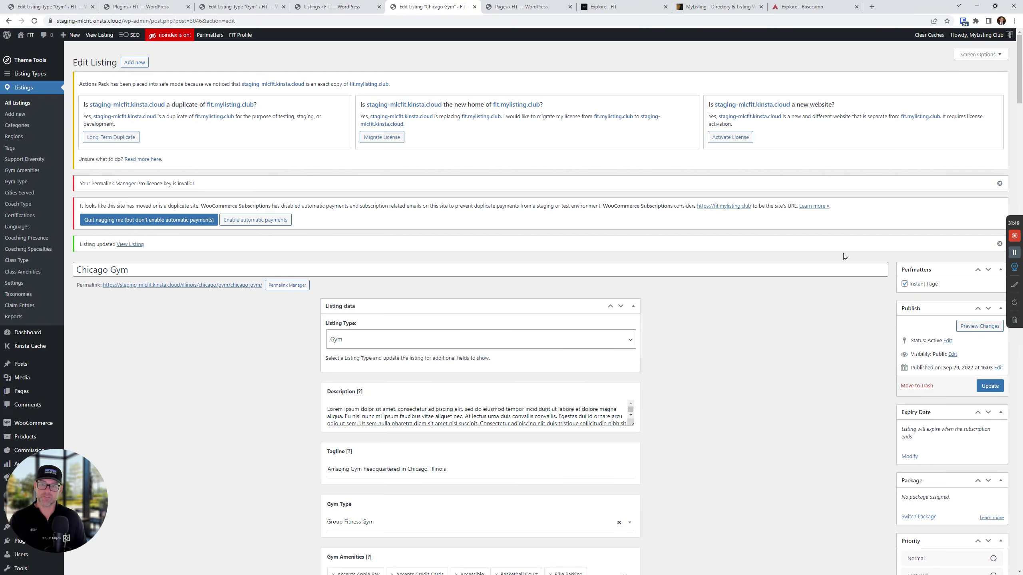
pyautogui.click(362, 6)
pyautogui.click(527, 7)
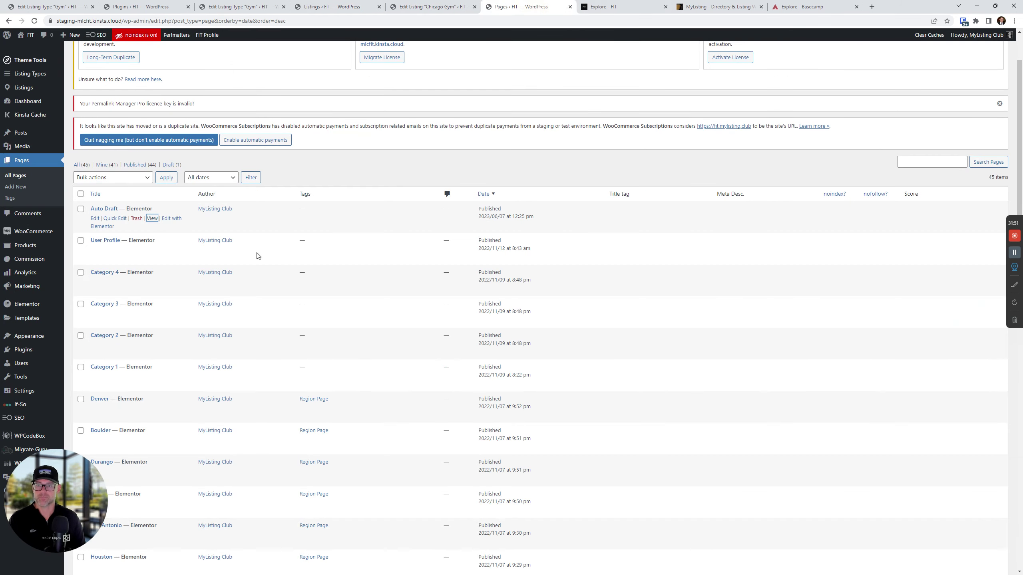
pyautogui.click(220, 5)
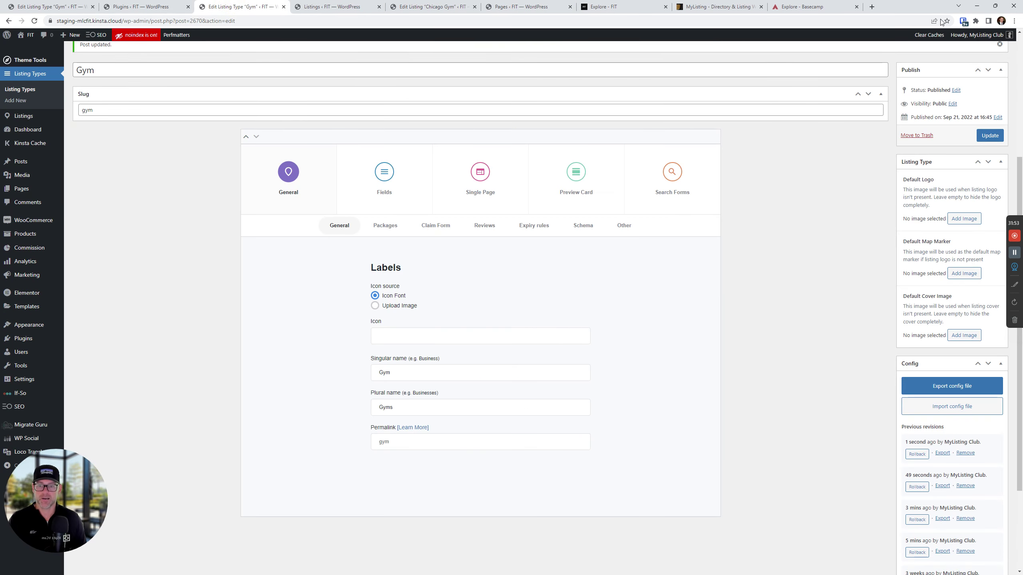
# - Close the Basecamp page and highlight the changelog entry about alphabetical order in the listing feed widget
pyautogui.click(859, 8)
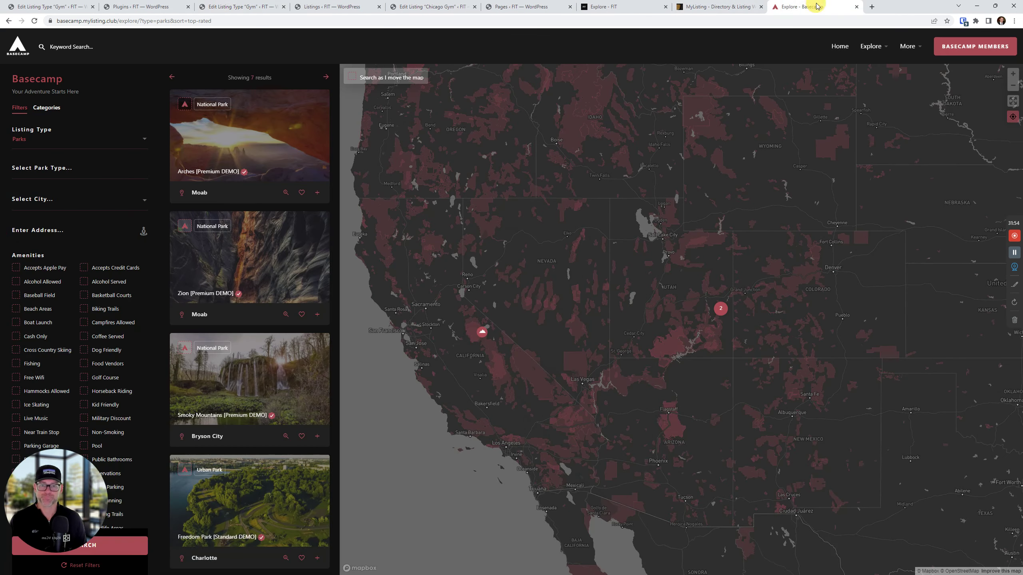
pyautogui.click(857, 7)
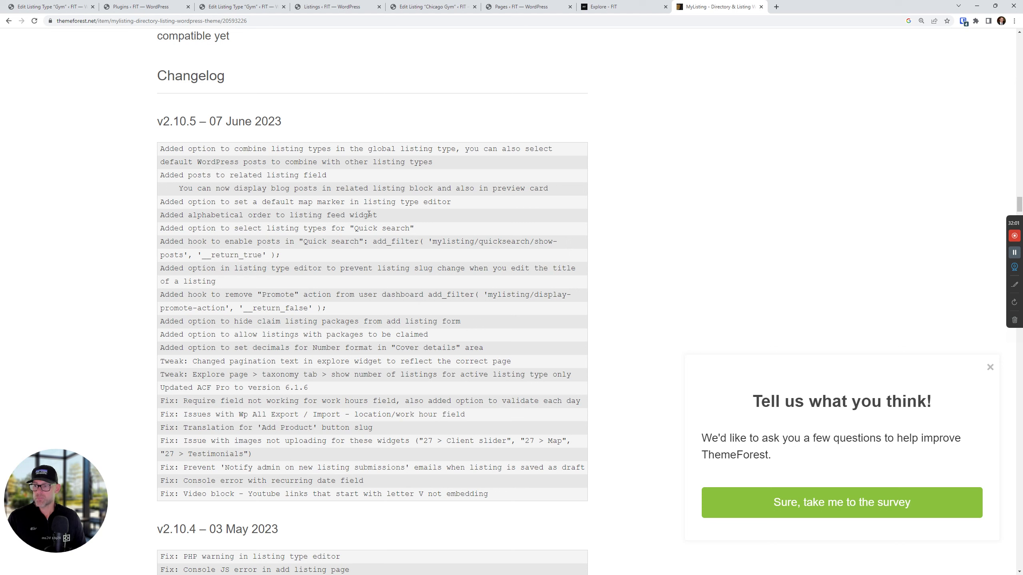
pyautogui.tripleClick(368, 214)
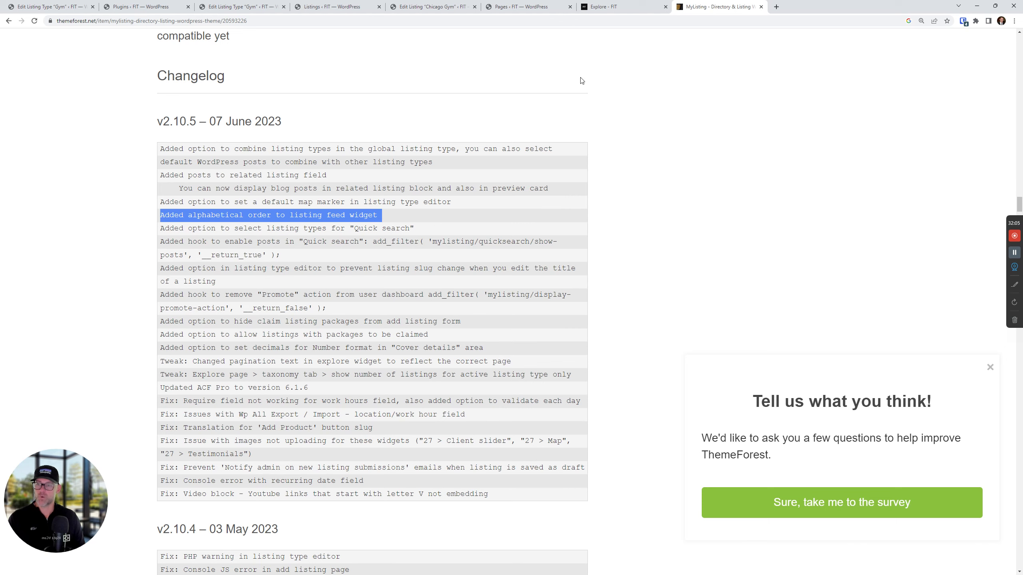
# - Search the WordPress pages list for "home"
pyautogui.click(433, 7)
pyautogui.click(521, 7)
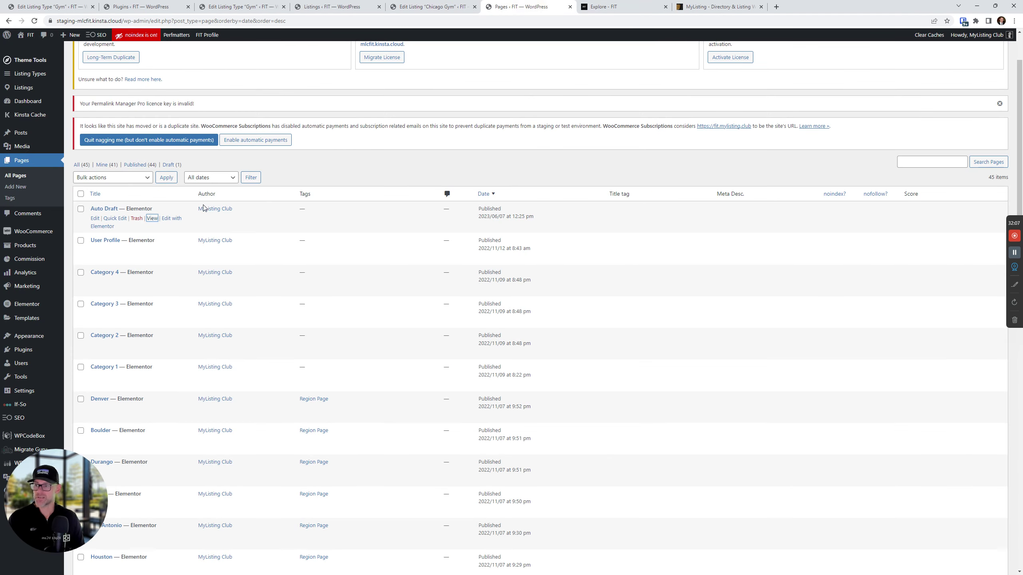
pyautogui.click(899, 162)
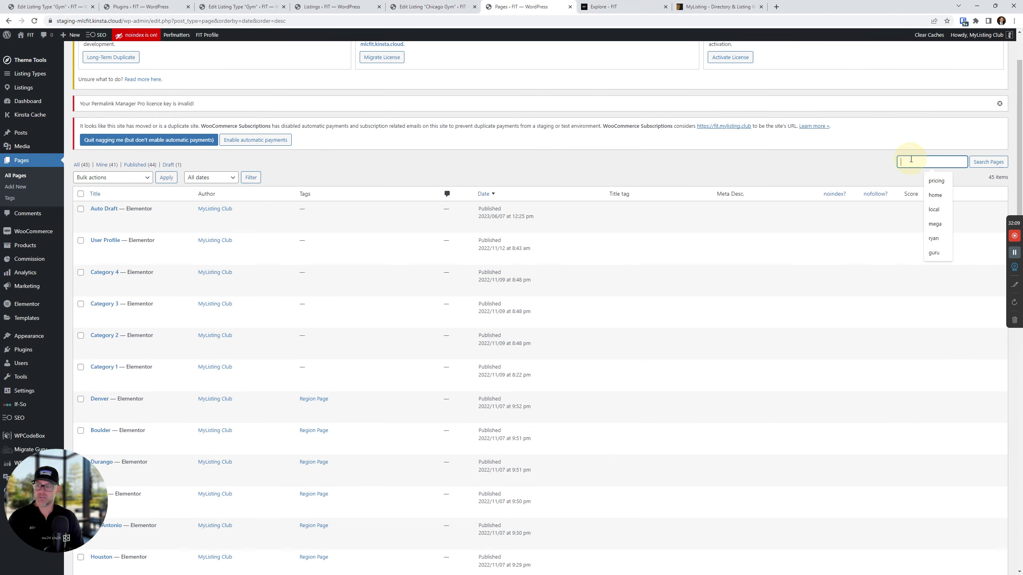
pyautogui.write('home')
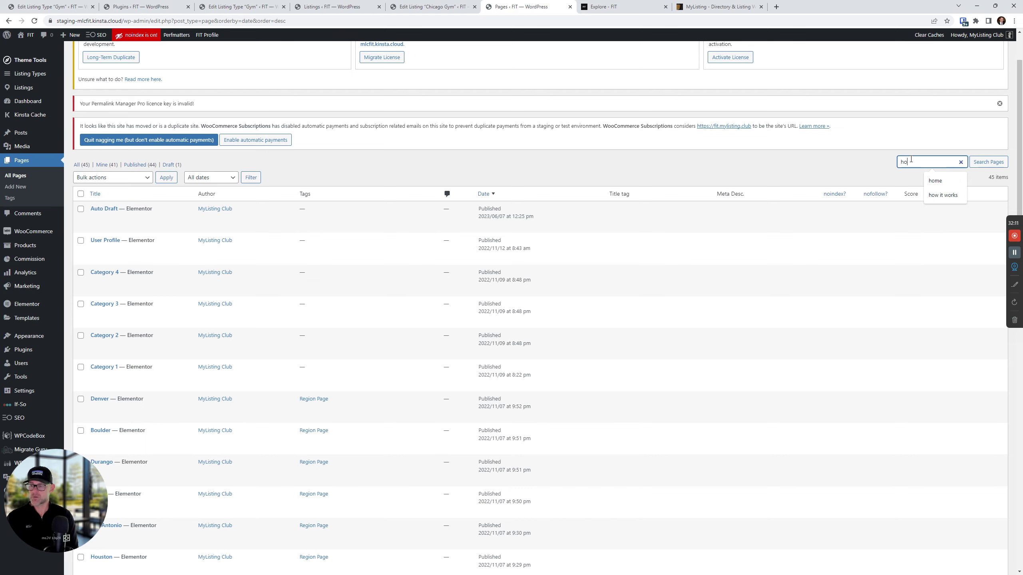
pyautogui.press('Return')
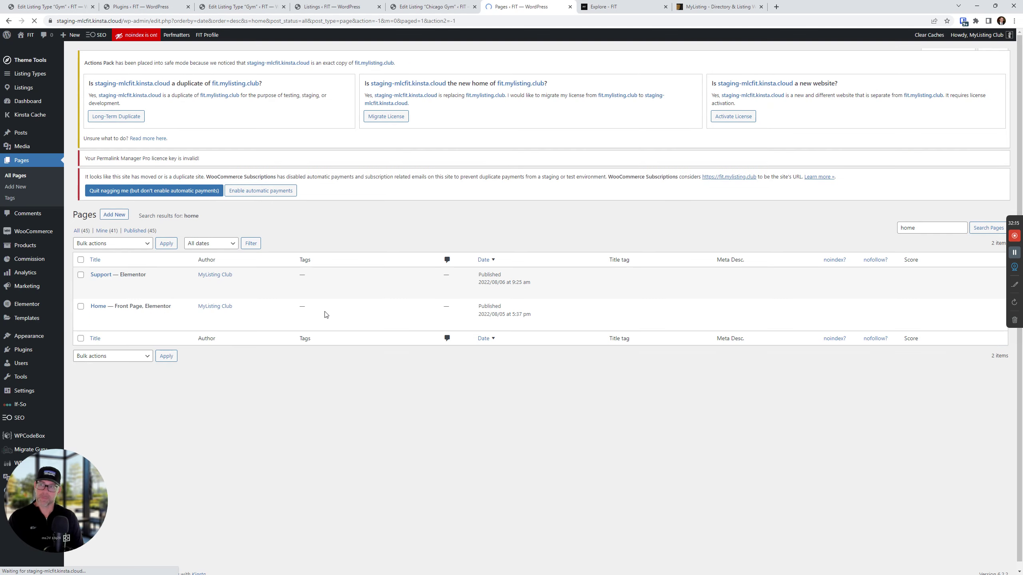
# - Open the Home front page in Elementor in a new tab and select the Featured Coaches listing feed widget
pyautogui.rightClick(118, 339)
pyautogui.click(137, 346)
pyautogui.click(638, 8)
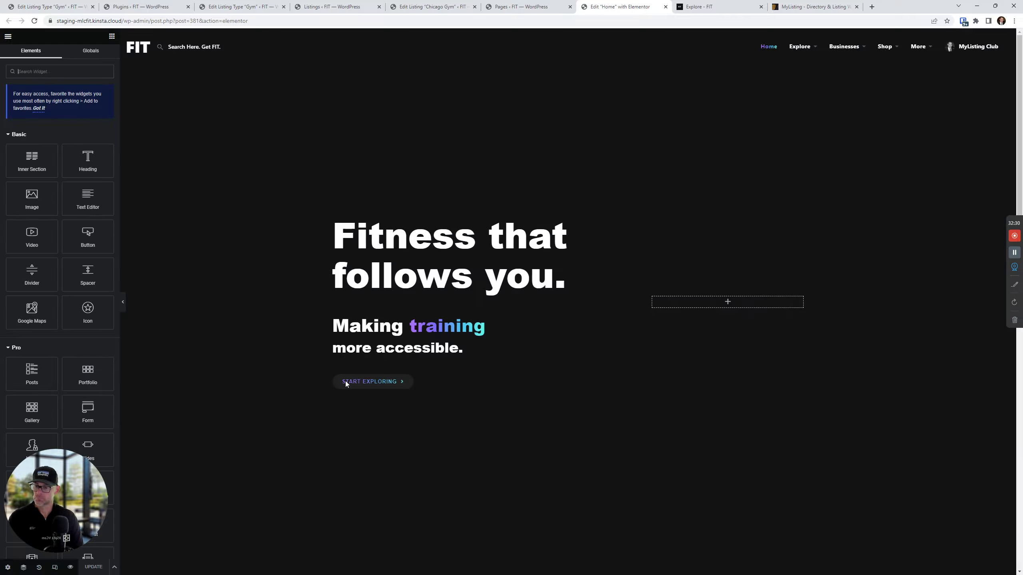
pyautogui.scroll(-15, 346, 384)
pyautogui.click(479, 330)
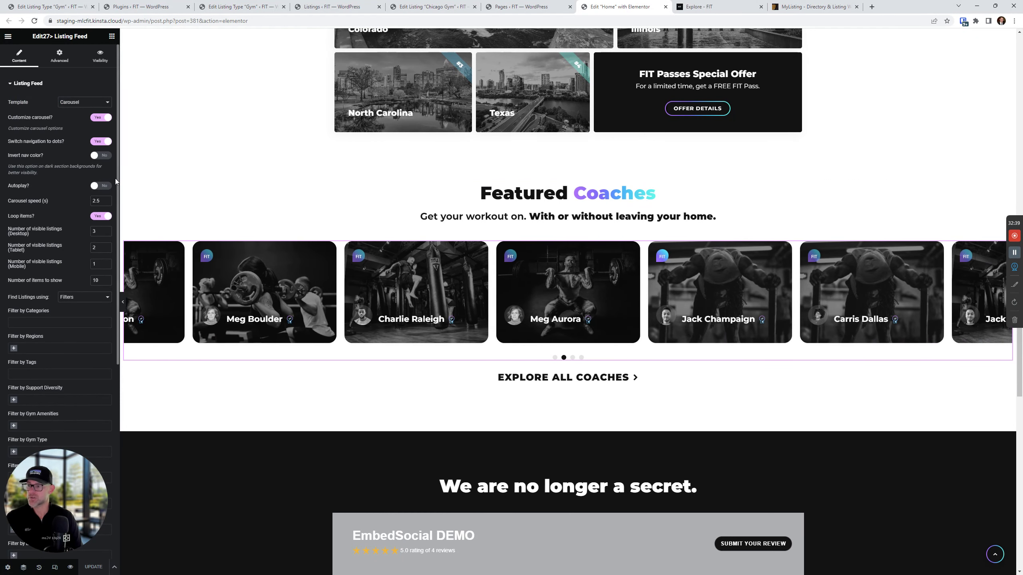
# - Set the Featured Coaches listing feed to order by A-Z and check the available order options
pyautogui.moveTo(116, 181); pyautogui.dragTo(164, 145)
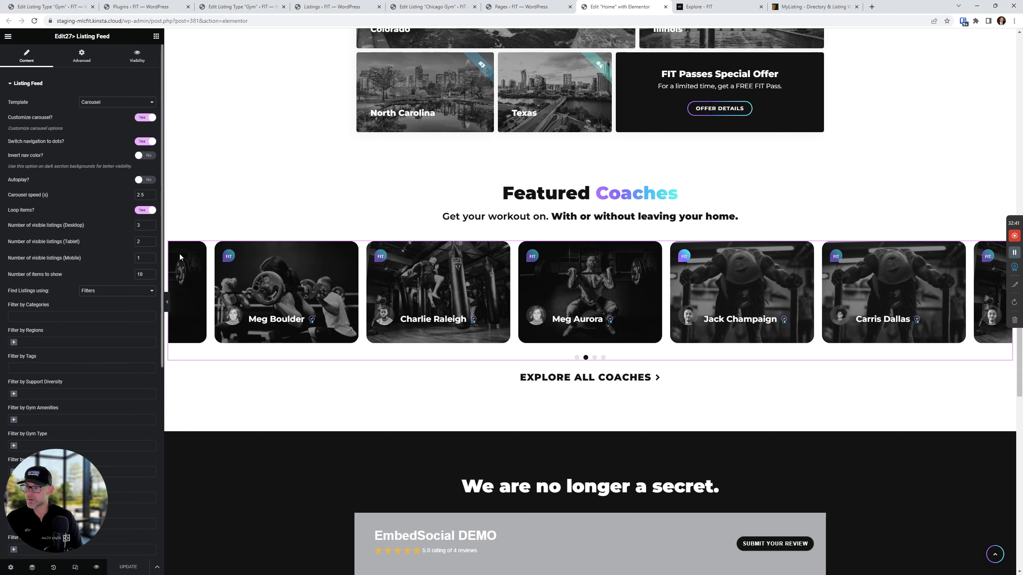
pyautogui.scroll(-7, 80, 211)
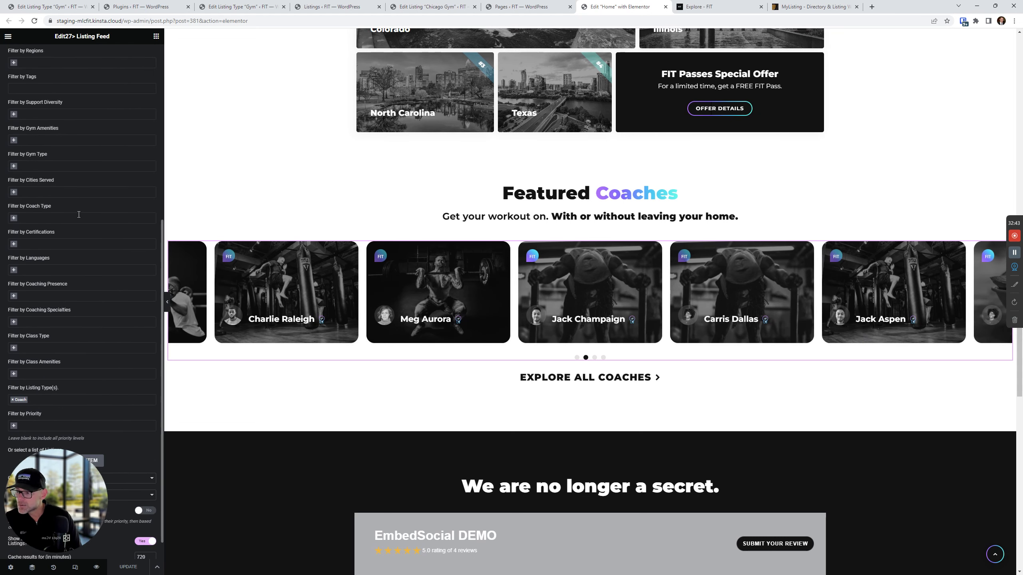
pyautogui.scroll(-1, 79, 214)
pyautogui.moveTo(39, 483); pyautogui.dragTo(191, 457)
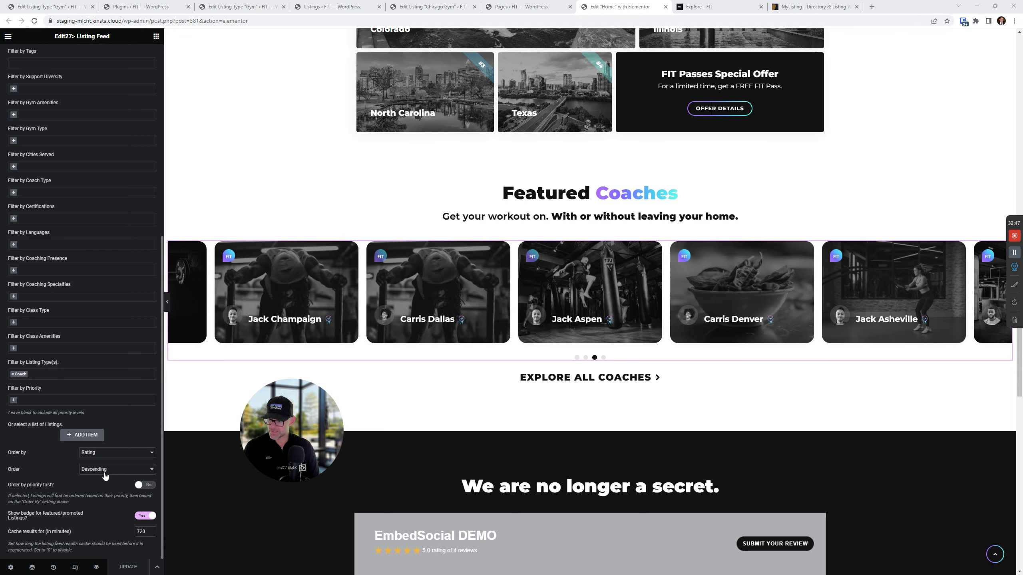
pyautogui.click(106, 454)
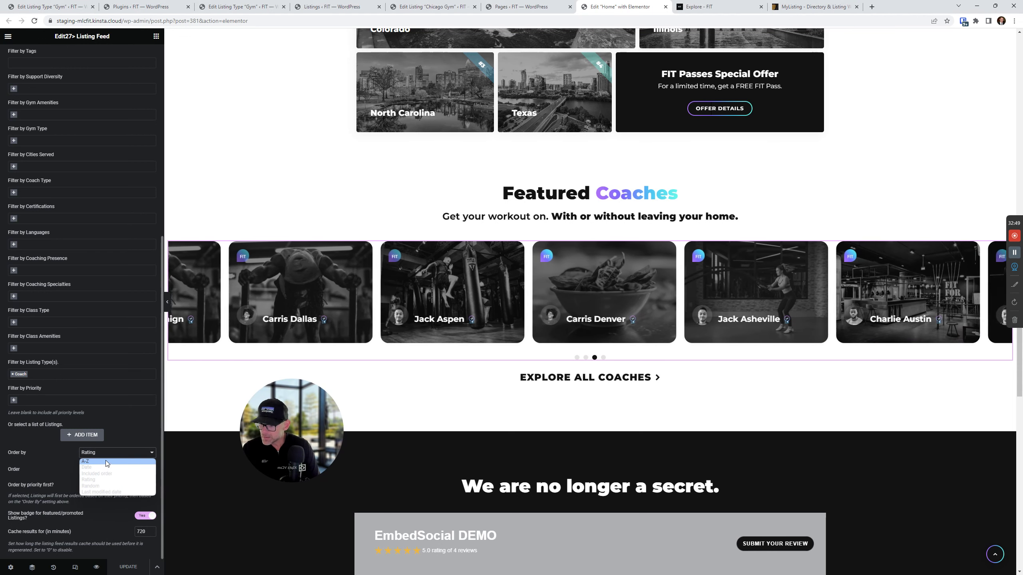
pyautogui.click(106, 461)
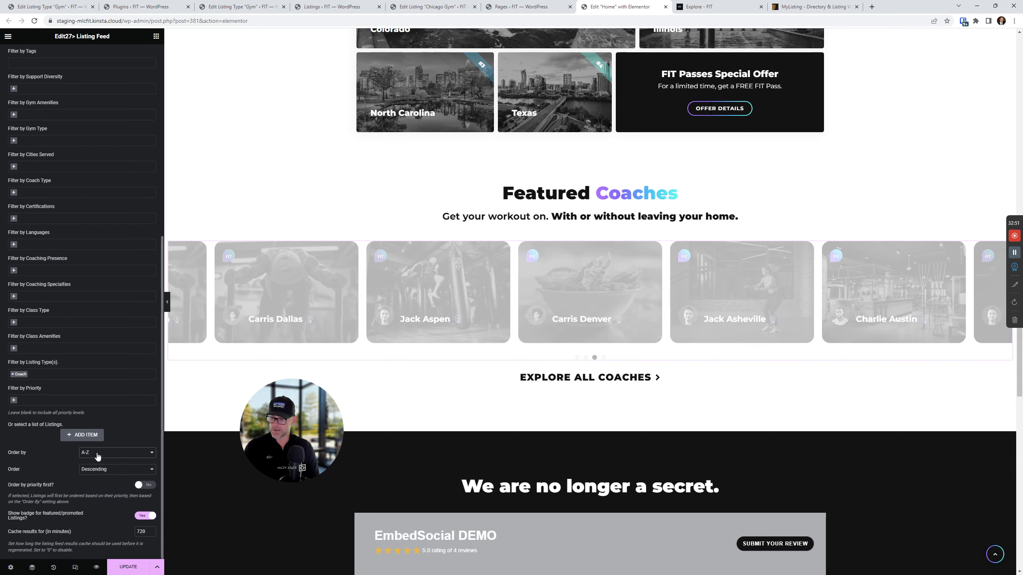
pyautogui.click(92, 469)
pyautogui.click(97, 472)
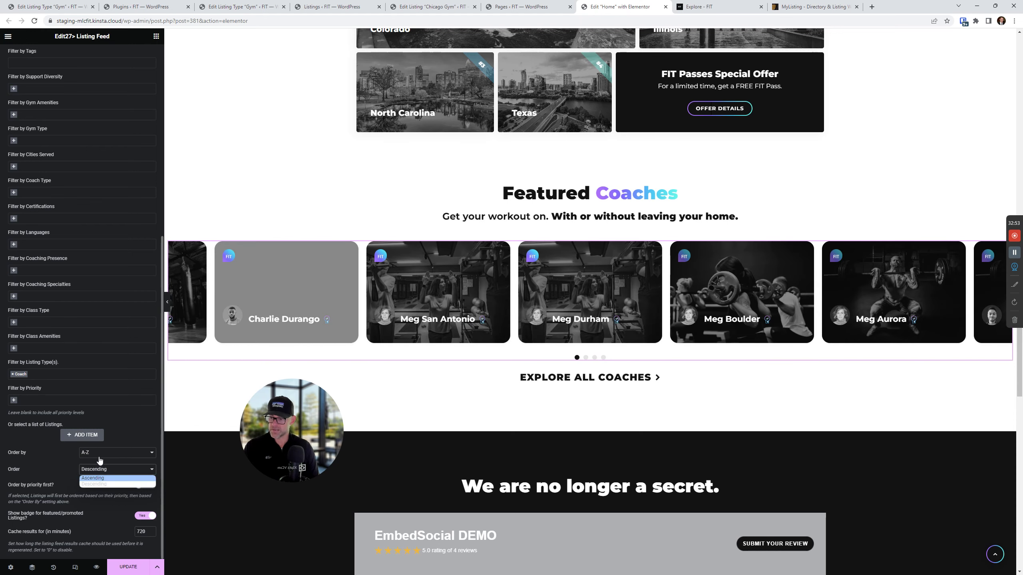
pyautogui.click(103, 453)
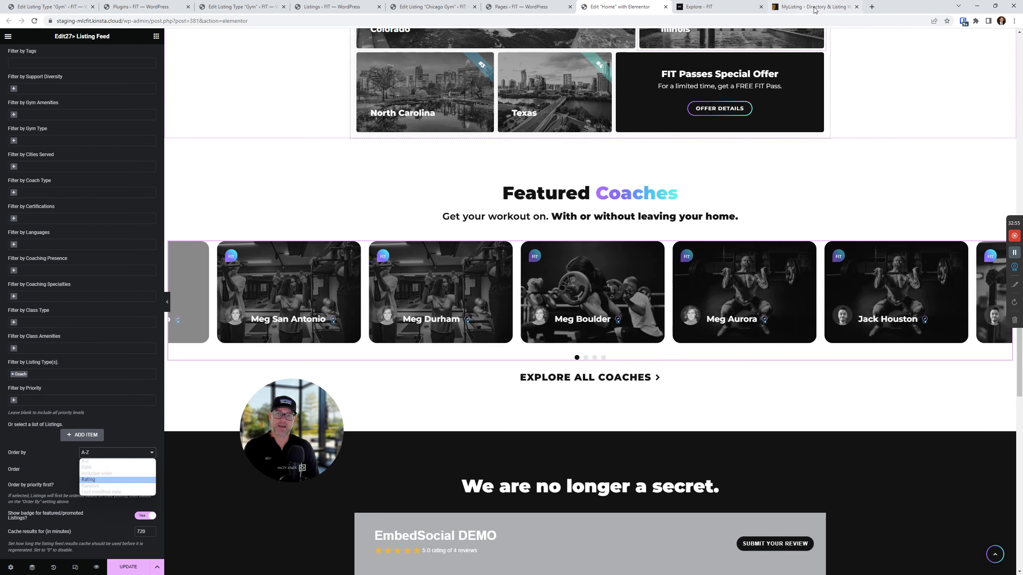
# - Highlight the changelog entry about selecting listing types for "Quick search" and check the Gym listing type's search forms
pyautogui.click(812, 7)
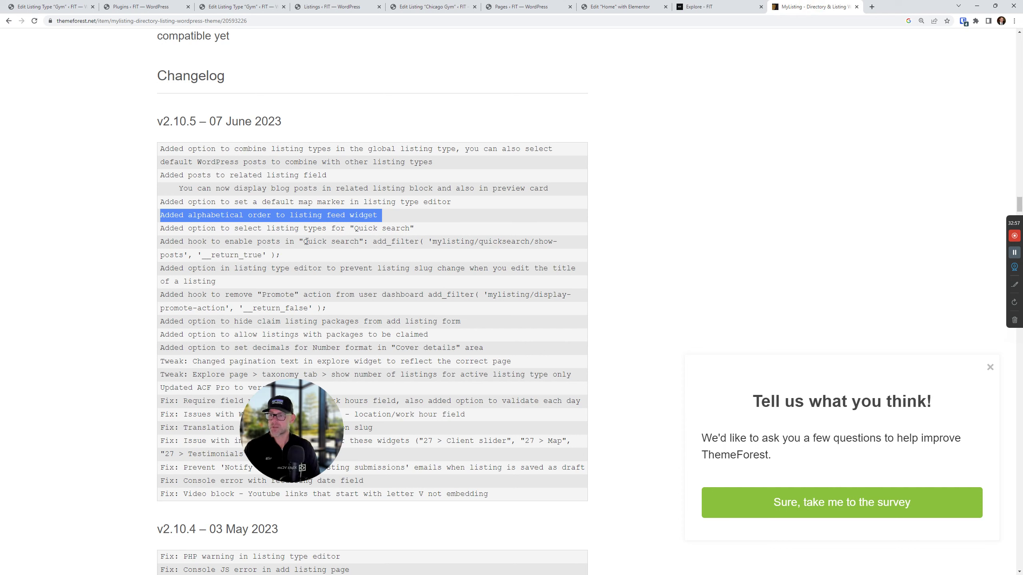
pyautogui.tripleClick(283, 229)
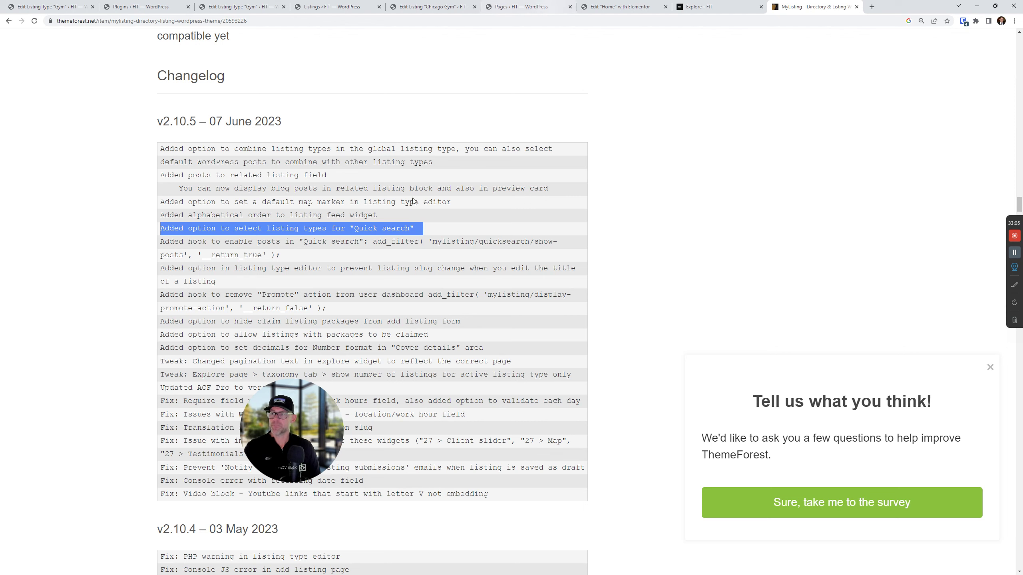
pyautogui.click(239, 4)
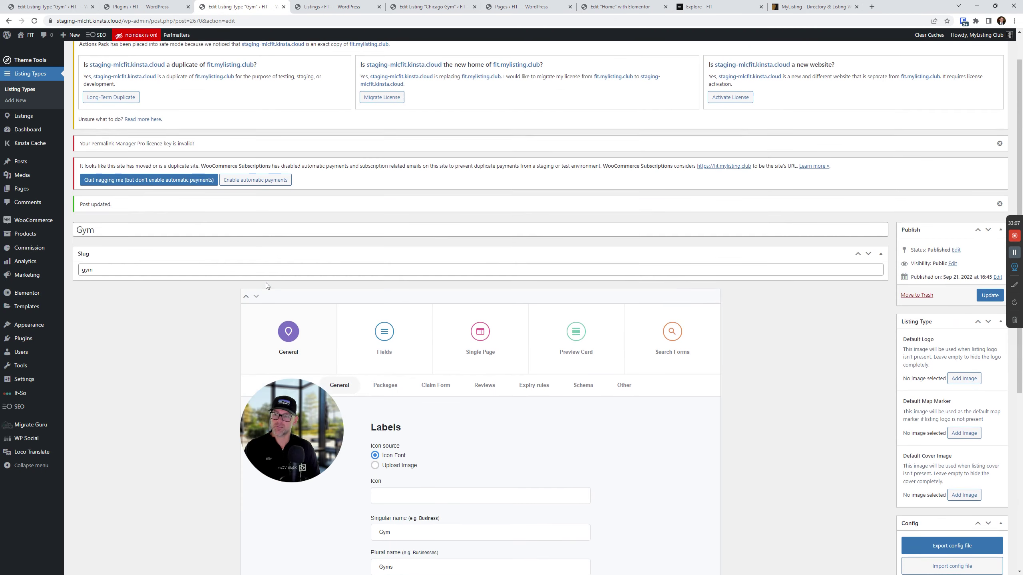
pyautogui.click(672, 187)
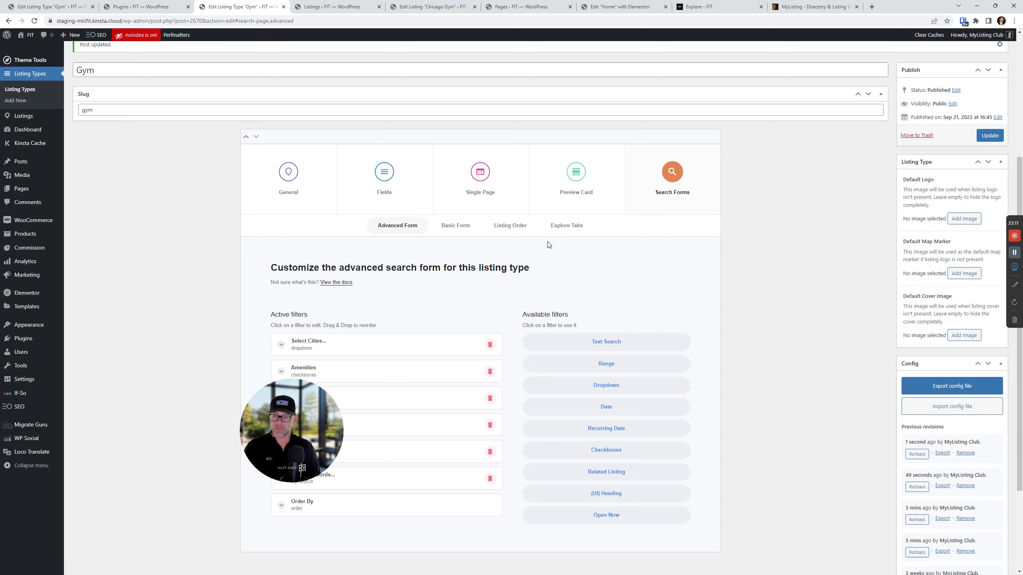
pyautogui.scroll(-3, 547, 244)
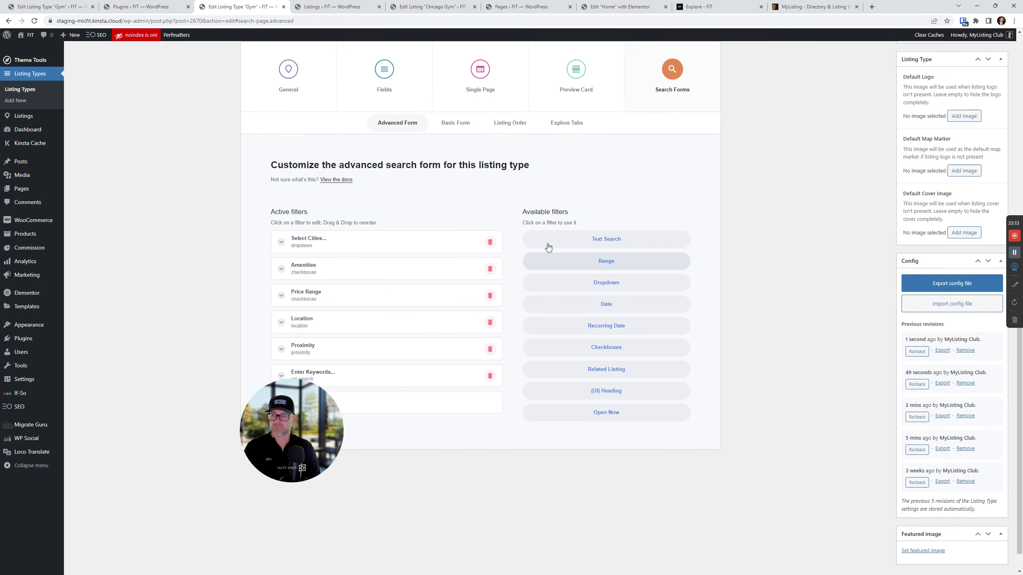
pyautogui.scroll(5, 800, 244)
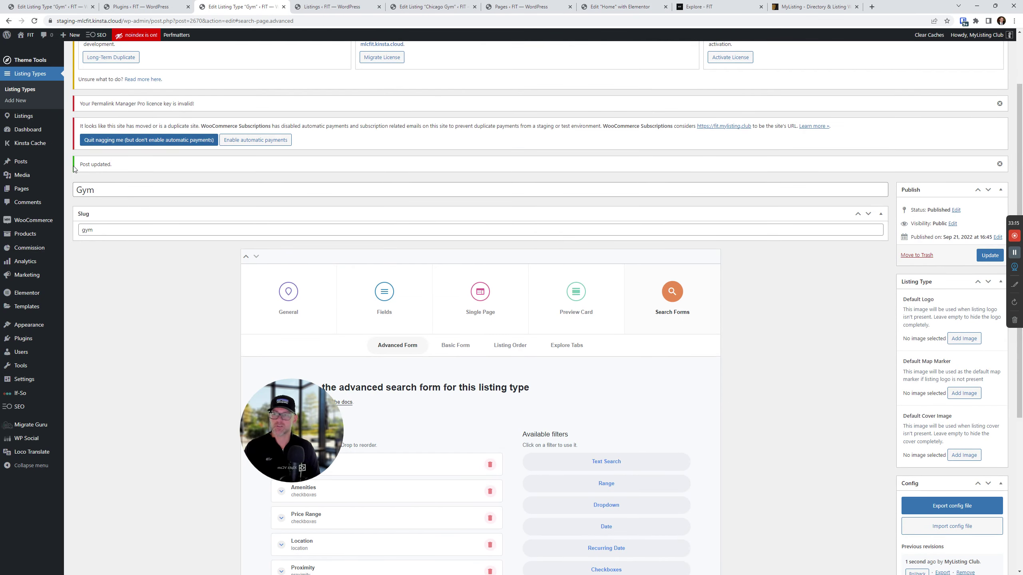
# - Open Theme Options in a new tab beside the Plugins tab and bring up the Header settings for quick search listing types
pyautogui.click(703, 4)
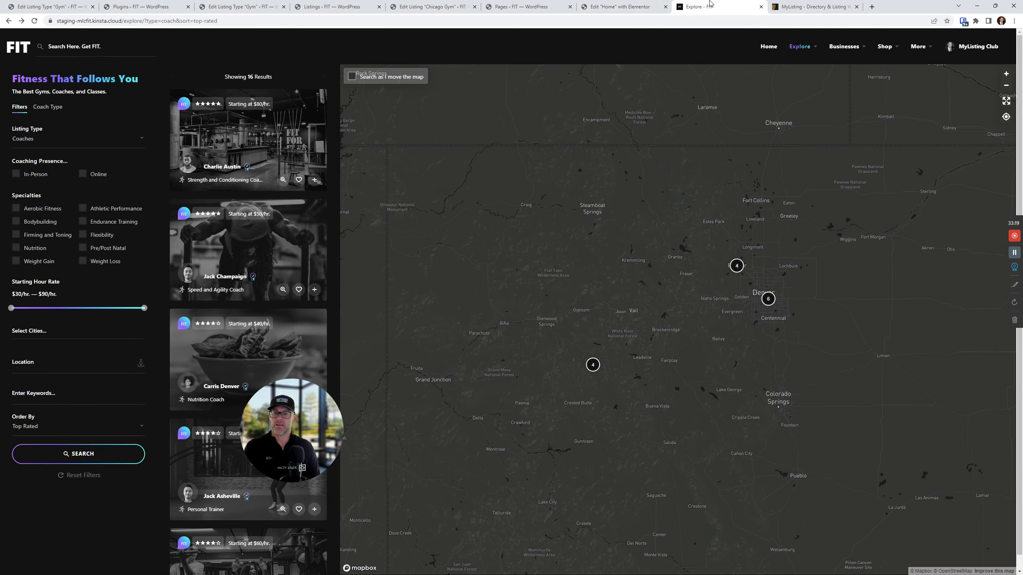
pyautogui.click(241, 7)
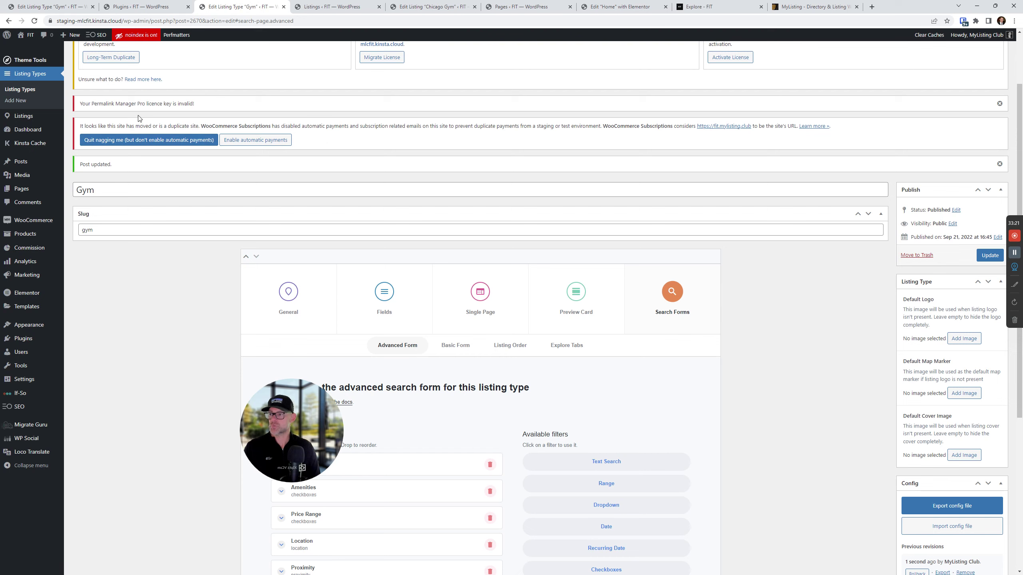
pyautogui.keyDown('ctrl'); pyautogui.click(93, 64); pyautogui.keyUp('ctrl')
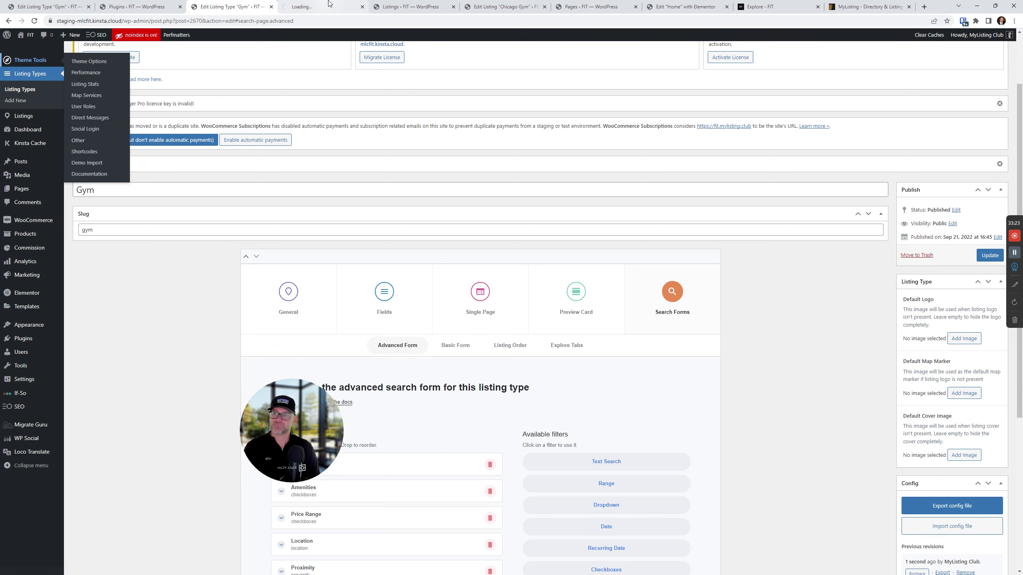
pyautogui.moveTo(318, 6); pyautogui.dragTo(240, 3)
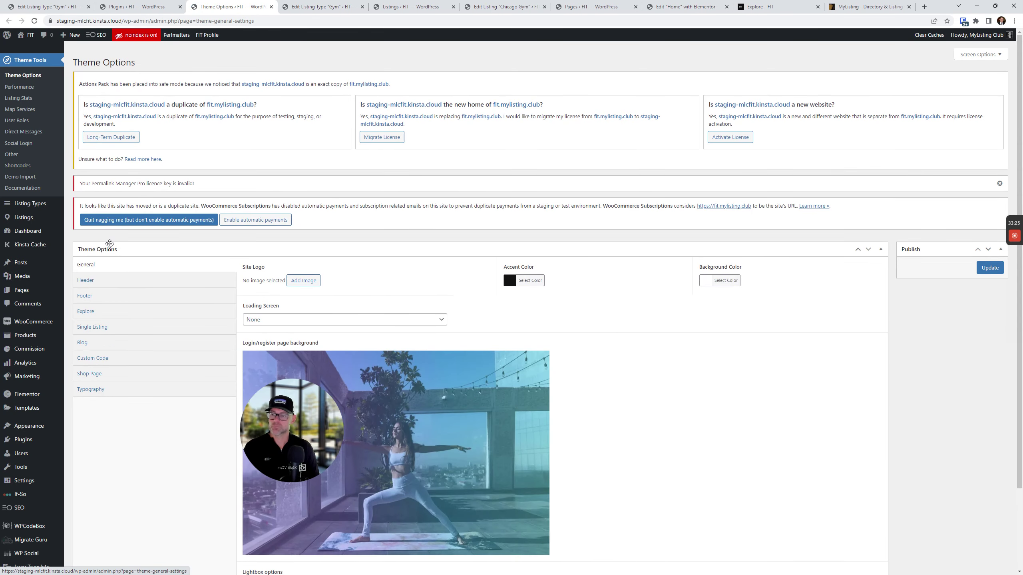
pyautogui.click(106, 280)
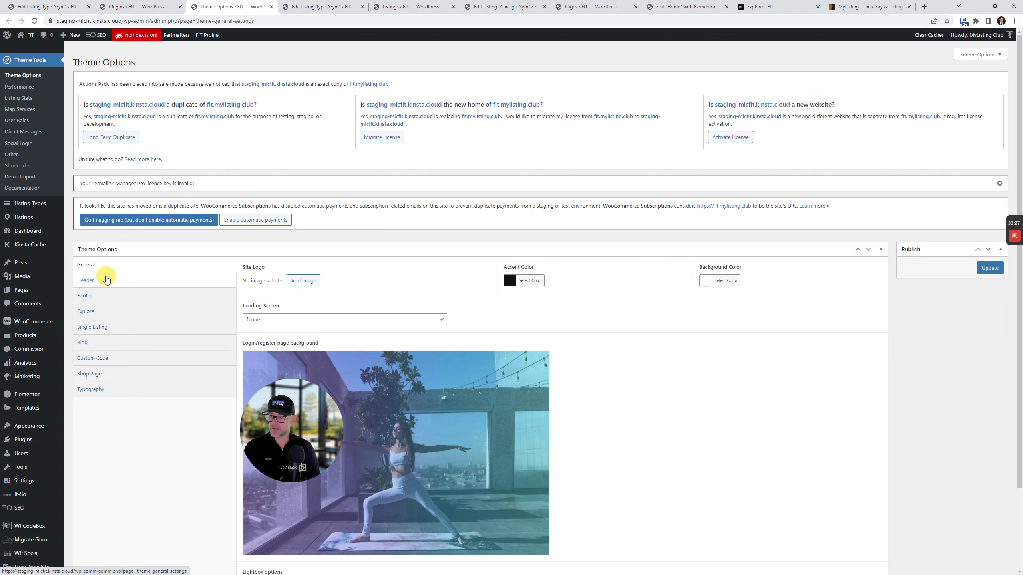
pyautogui.scroll(-3, 459, 247)
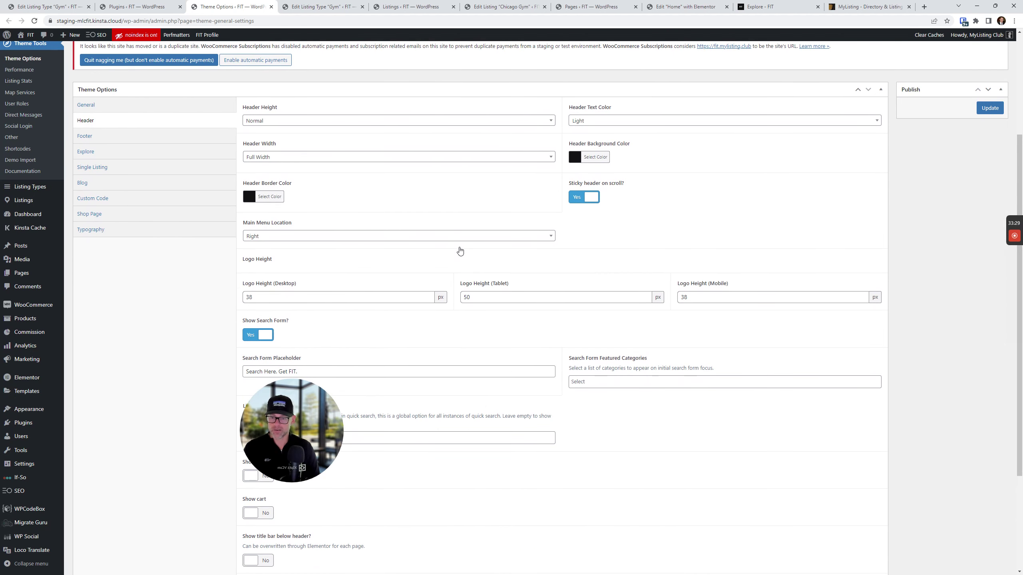
pyautogui.scroll(-2, 460, 250)
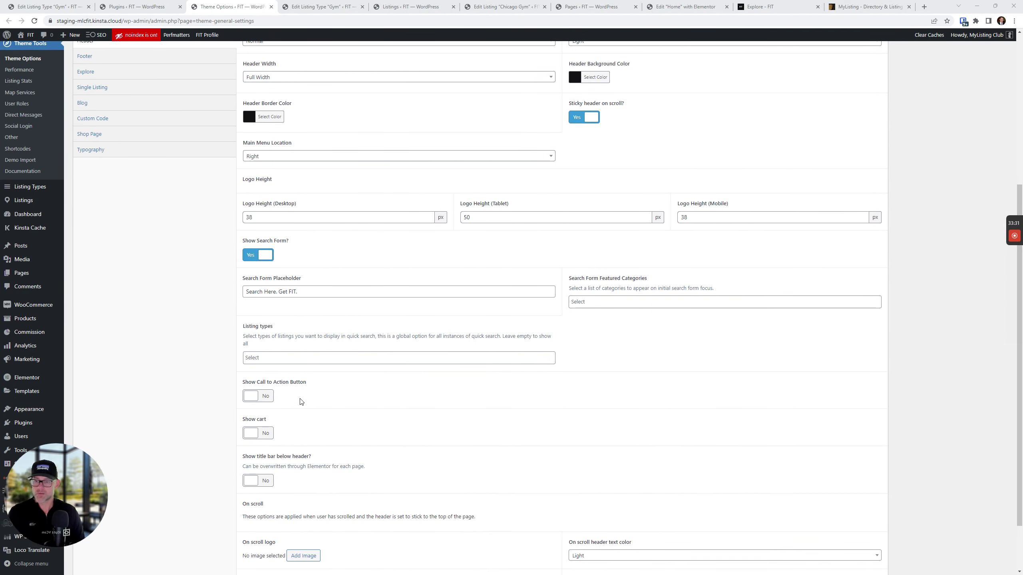
pyautogui.scroll(-2, 417, 278)
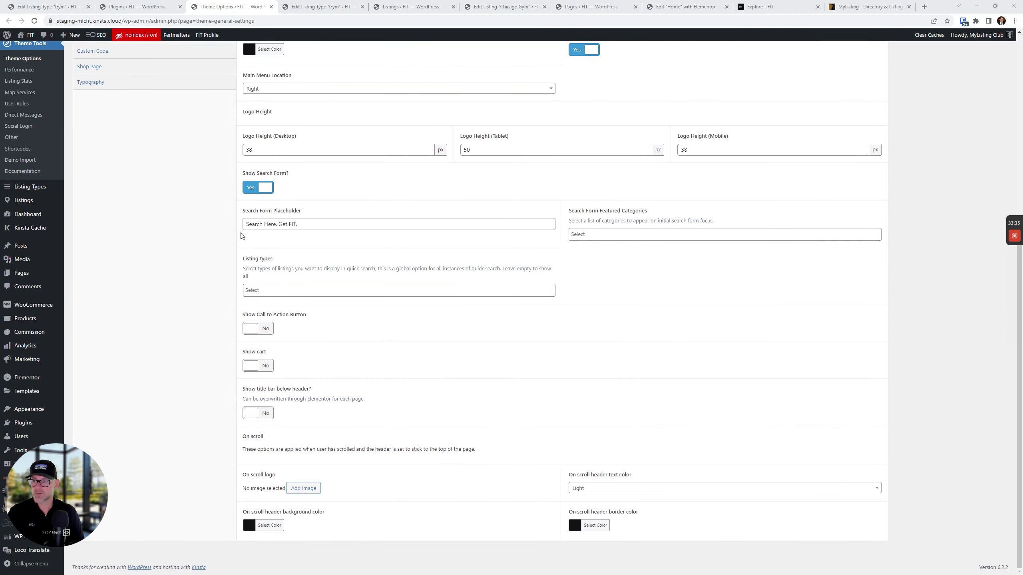
# - Highlight the search form placeholder text and compare it with the header search on the site's front end and home page
pyautogui.moveTo(303, 224); pyautogui.dragTo(205, 224)
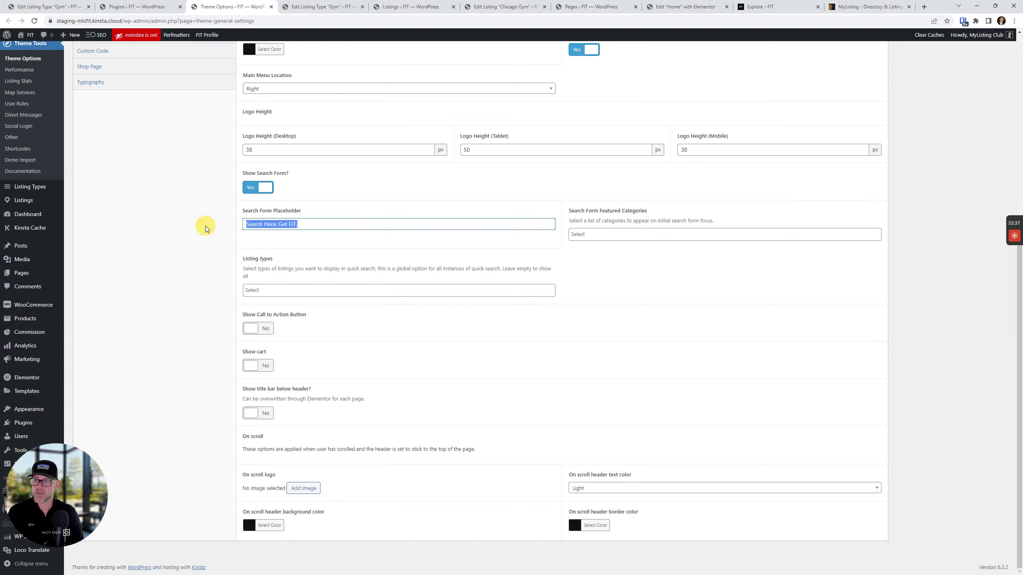
pyautogui.click(743, 9)
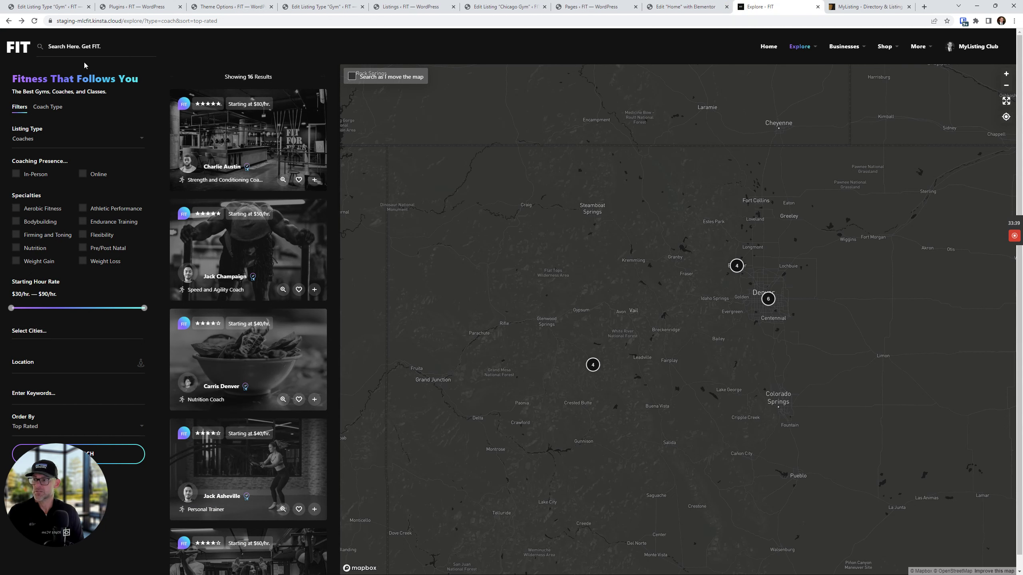
pyautogui.click(8, 49)
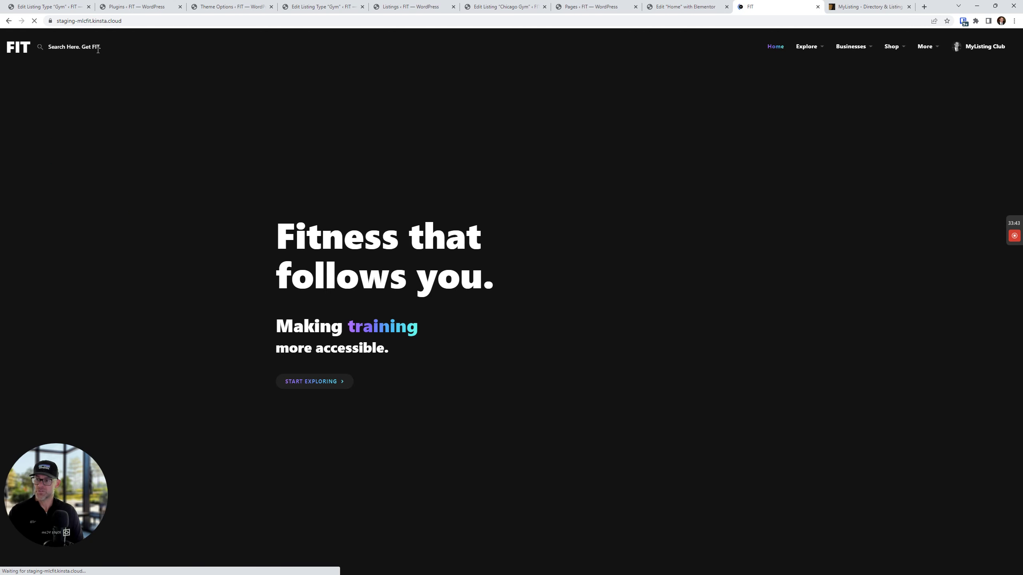
pyautogui.click(229, 6)
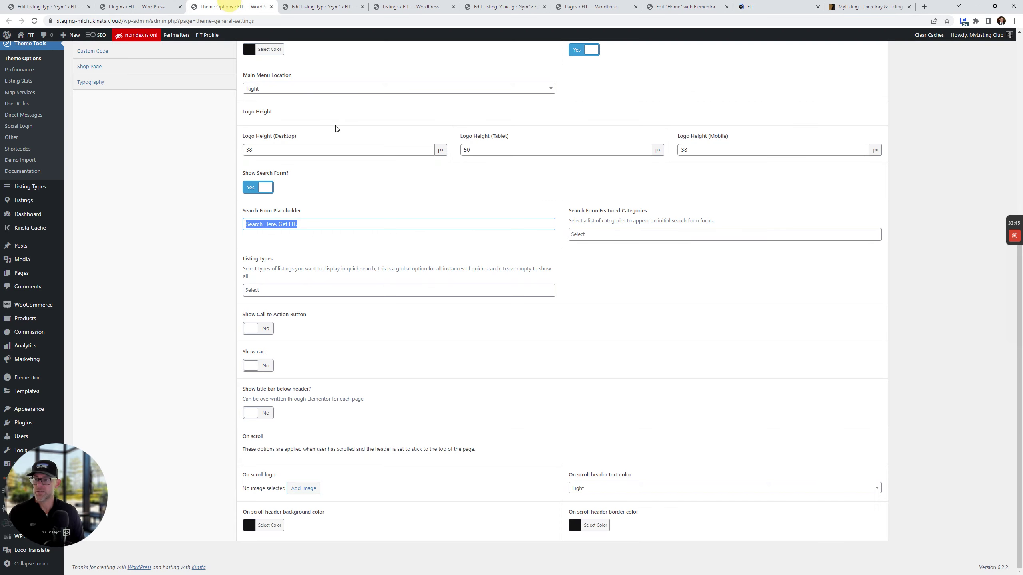
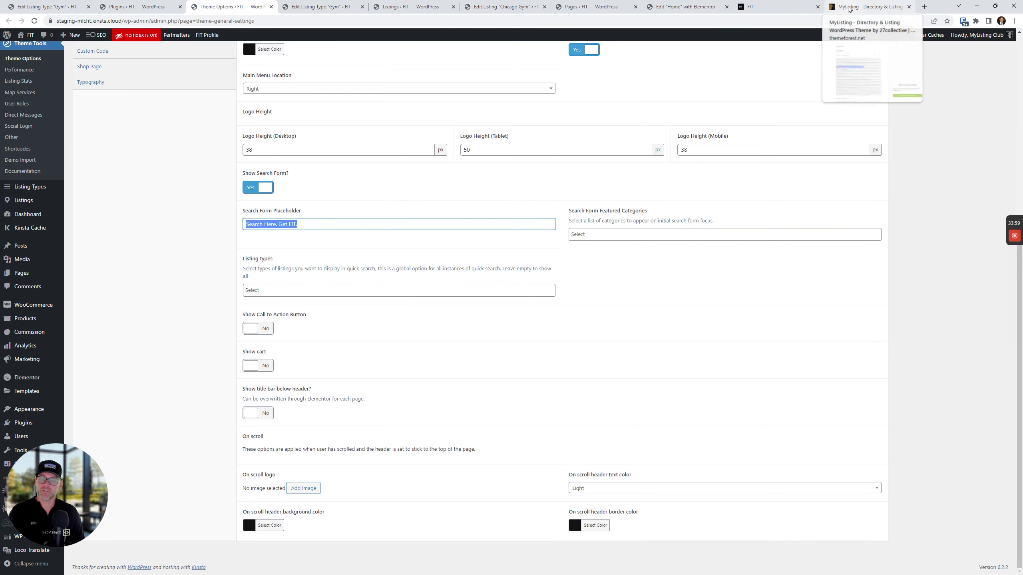
# - Recheck the changelog's Quick search entry and search for "chicago" in the home page's header quick search
pyautogui.click(801, 7)
pyautogui.click(869, 6)
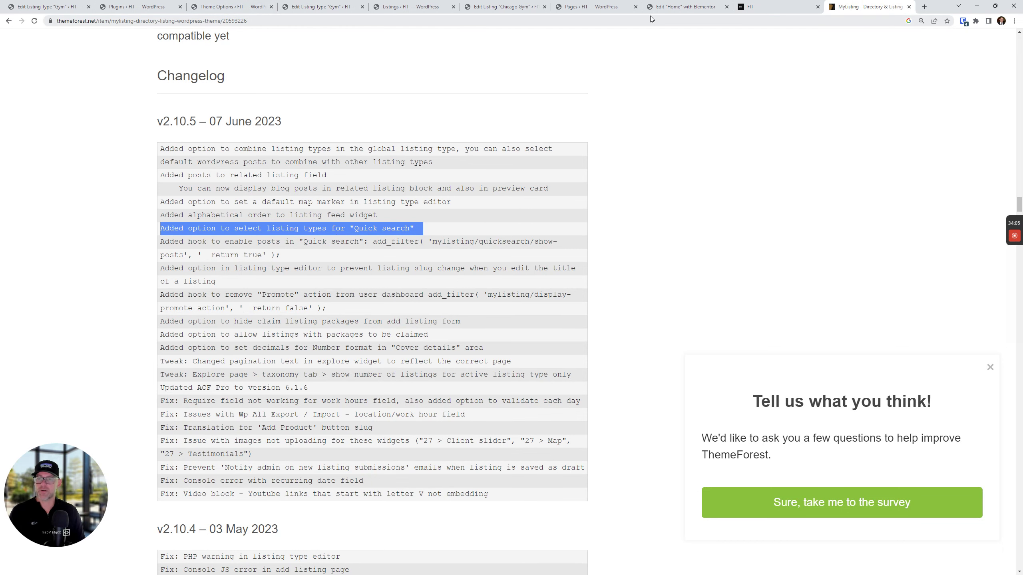
pyautogui.click(745, 7)
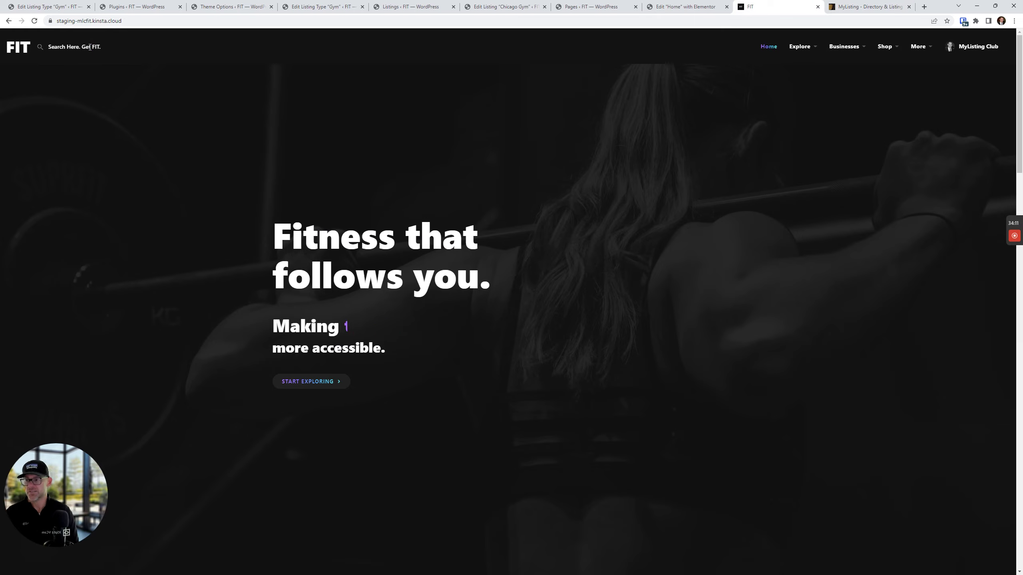
pyautogui.write('chicago')
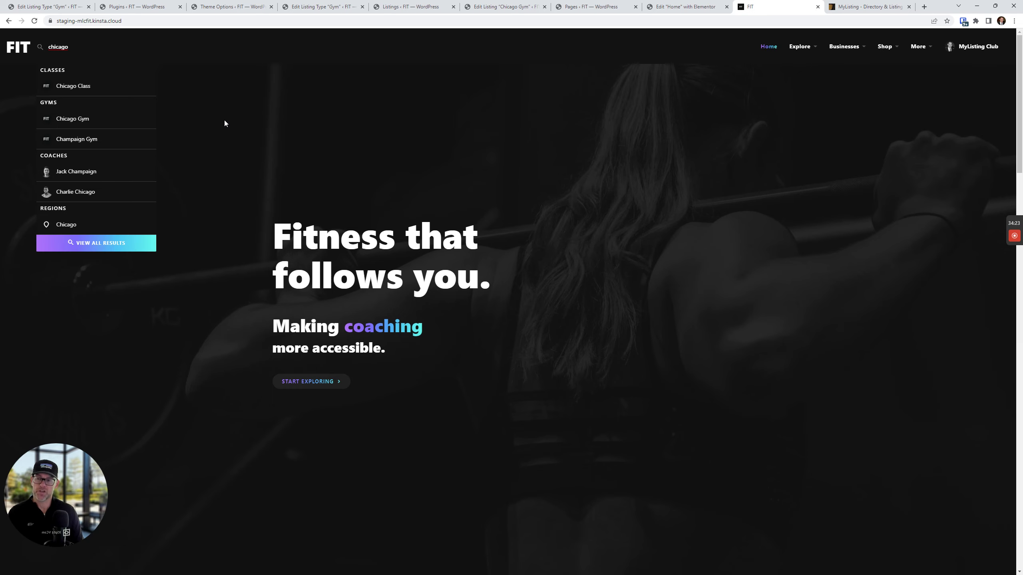
# - Limit the quick search listing types to Gym in the theme's Header options and save the update
pyautogui.click(228, 6)
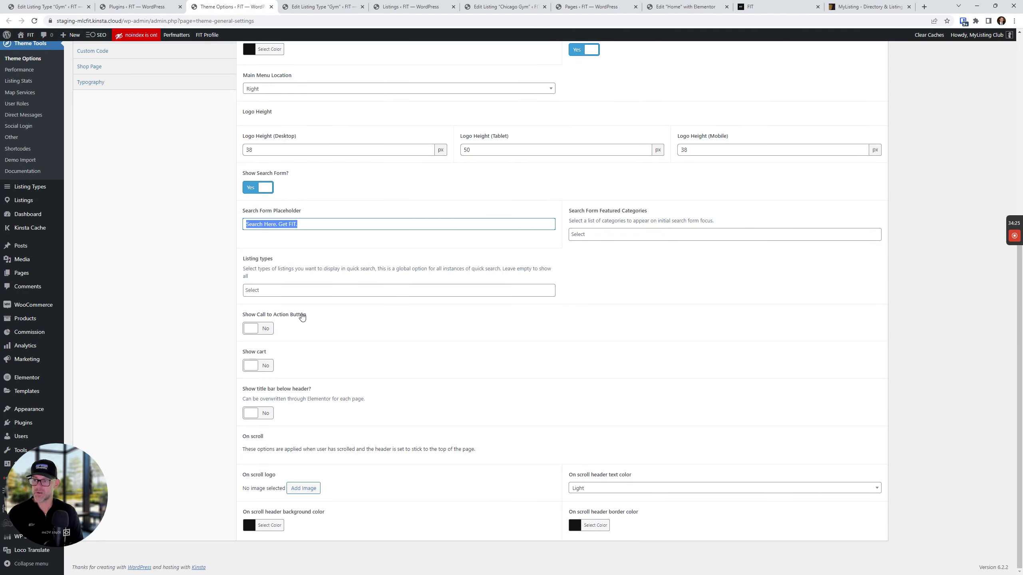
pyautogui.click(268, 288)
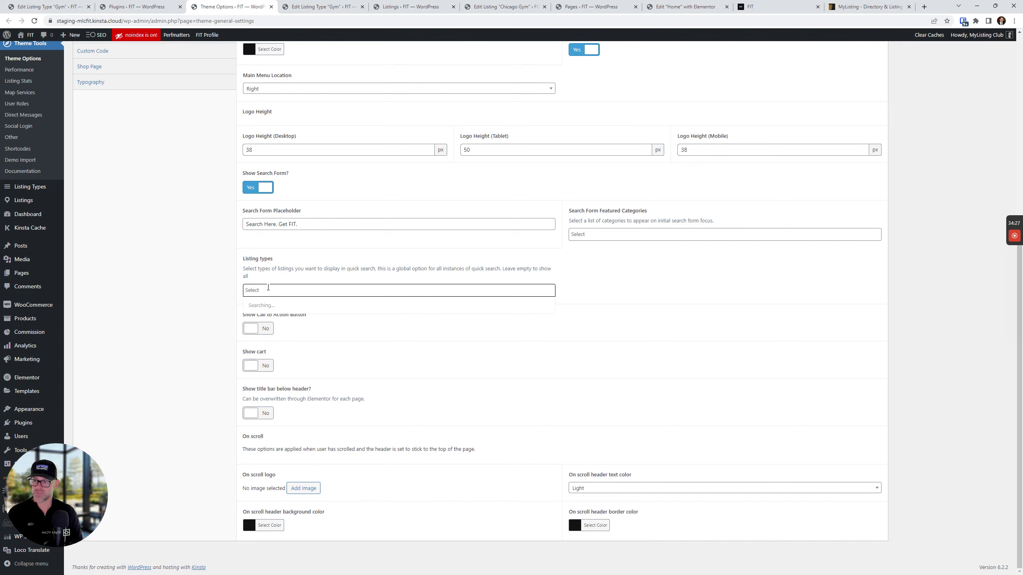
pyautogui.click(270, 353)
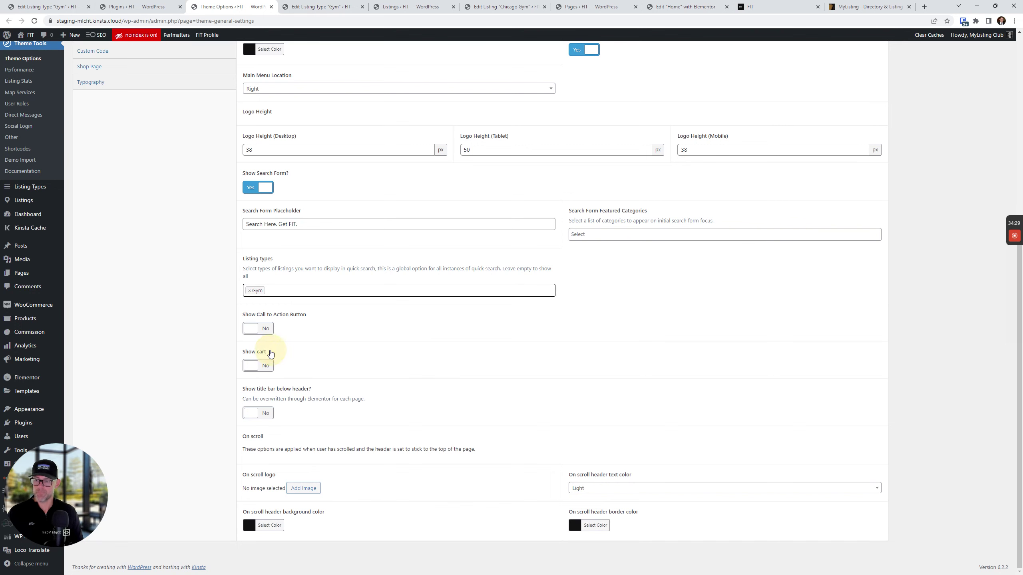
pyautogui.scroll(6, 598, 388)
pyautogui.click(980, 272)
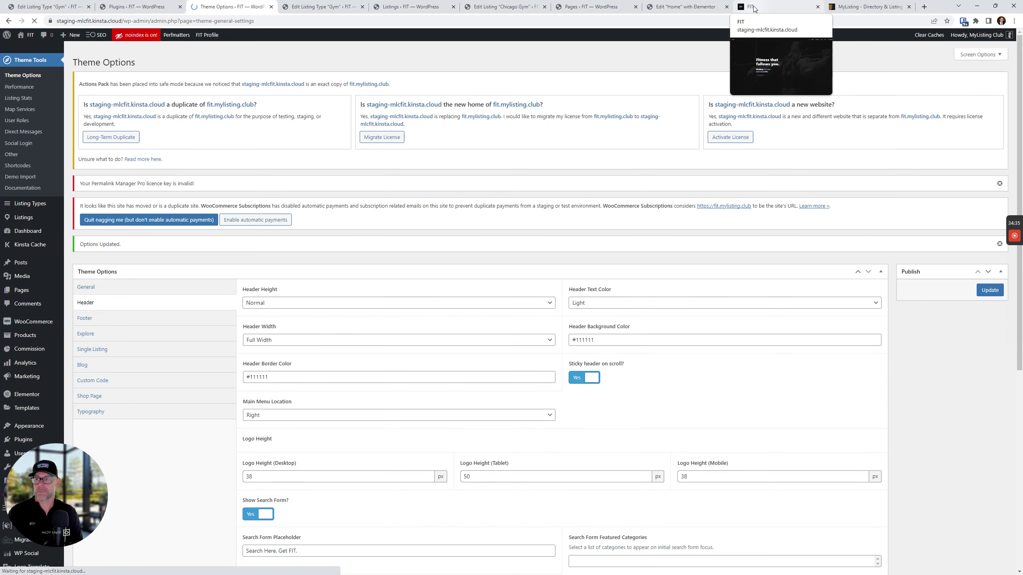
# - Reload the site's home page and search for "chicago" in the header quick search
pyautogui.click(753, 7)
pyautogui.click(35, 21)
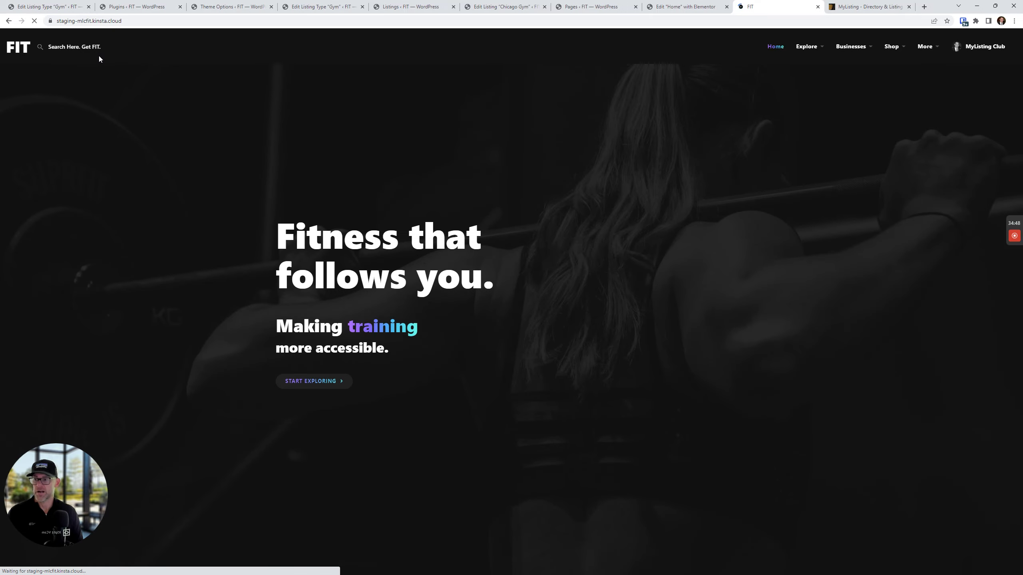
pyautogui.click(87, 45)
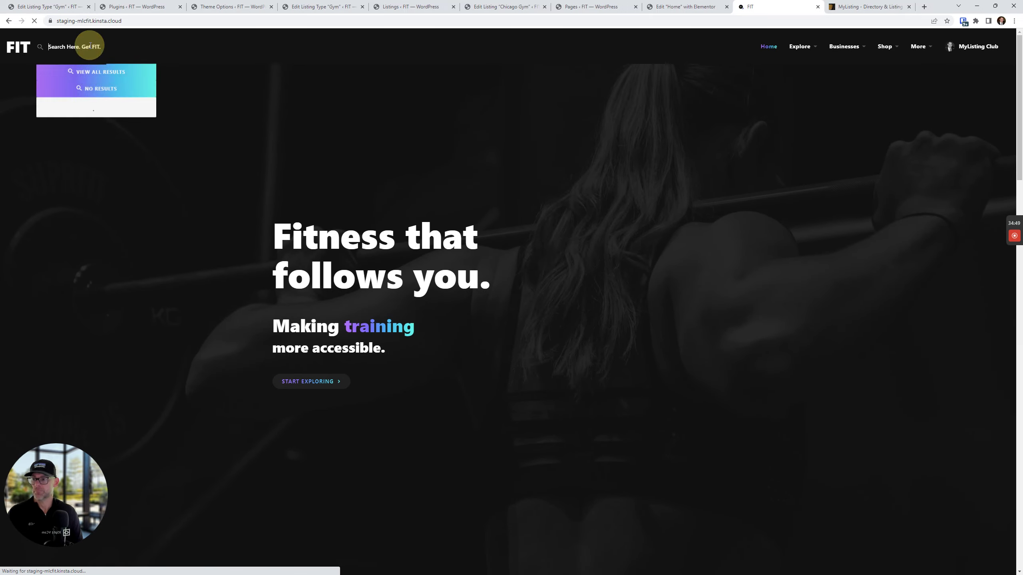
pyautogui.write('chicago')
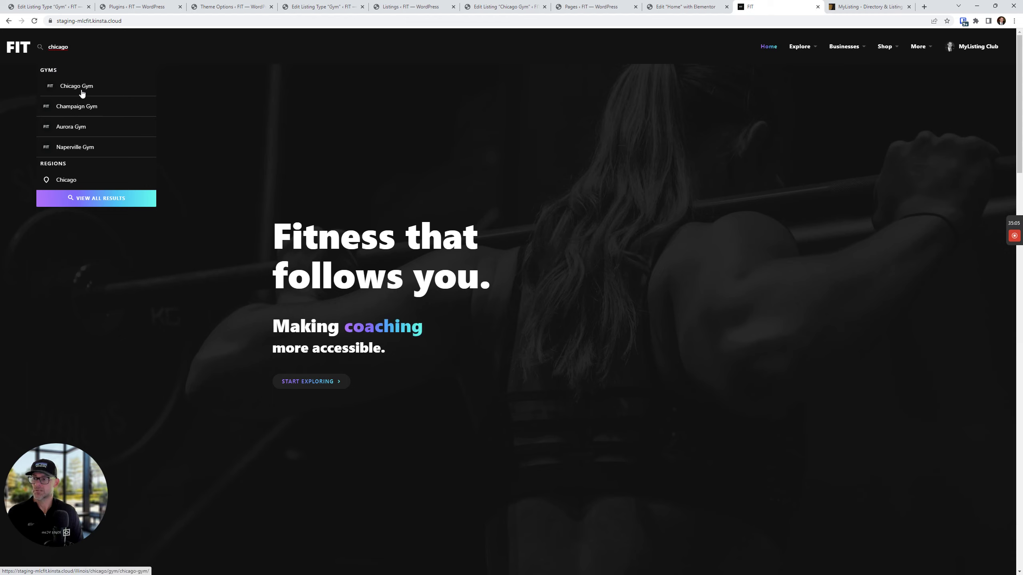
pyautogui.click(79, 47)
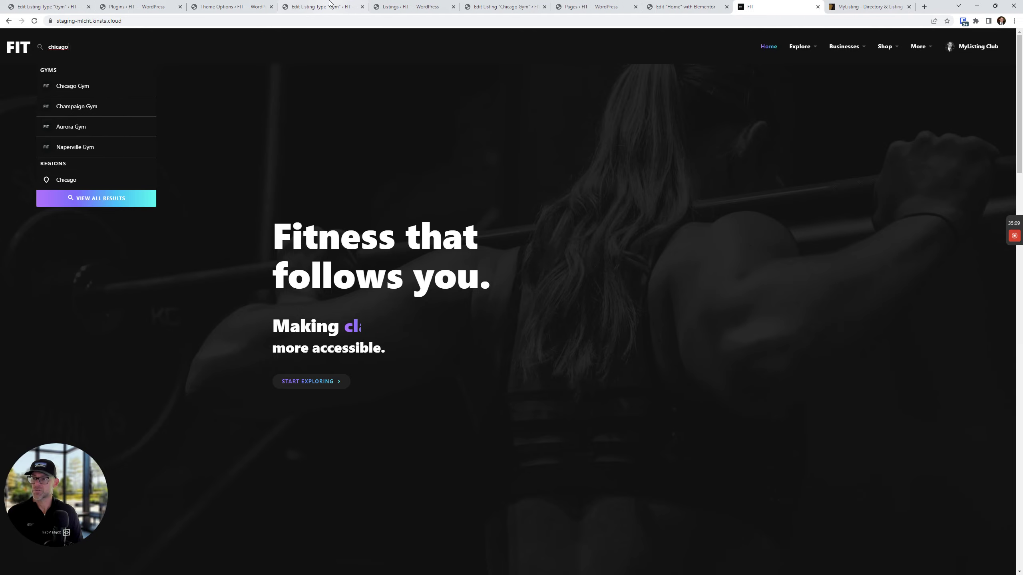
# - Recheck the quick search listing types setting in the Header section of Theme Options
pyautogui.click(253, 3)
pyautogui.scroll(-6, 305, 377)
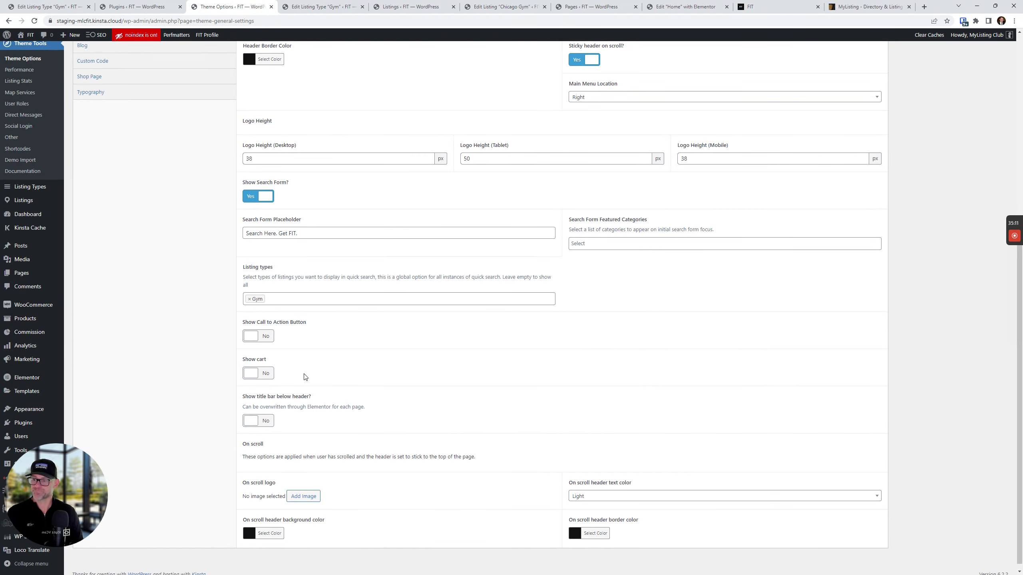
pyautogui.scroll(-1, 304, 376)
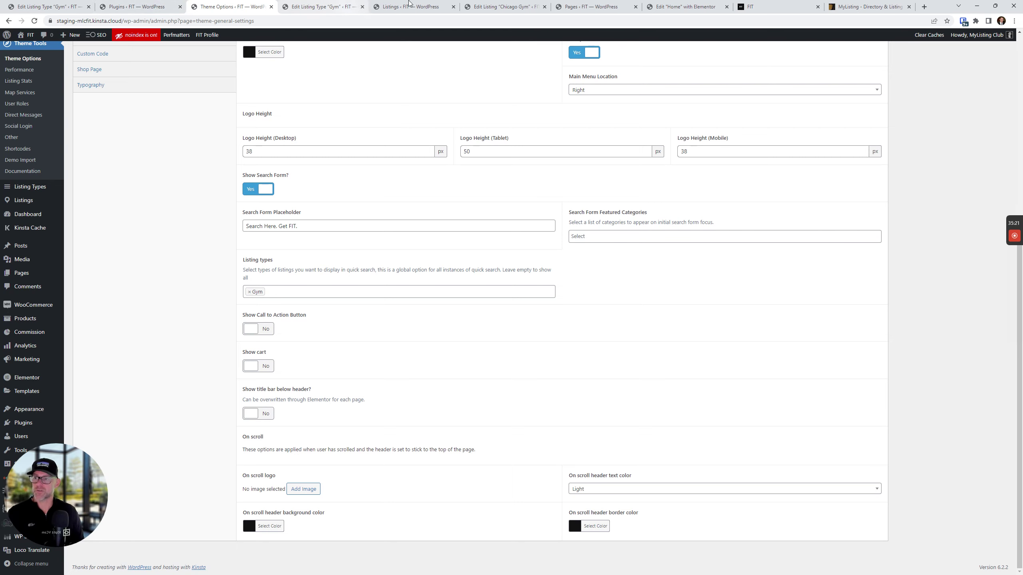
# - Search the home page's header quick search for "chicago gym", and replace it with a search for "charlotte"
pyautogui.click(757, 7)
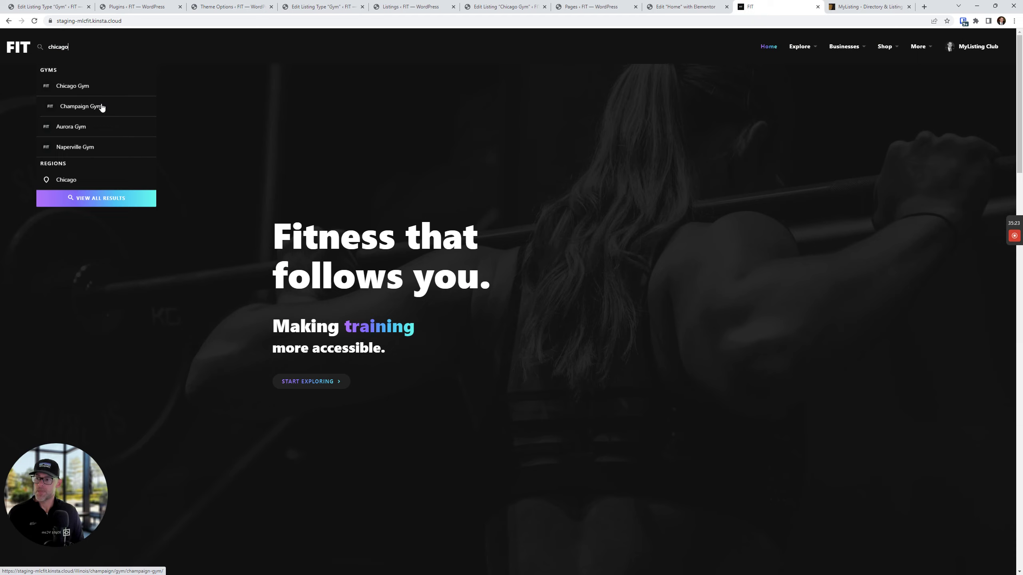
pyautogui.click(77, 45)
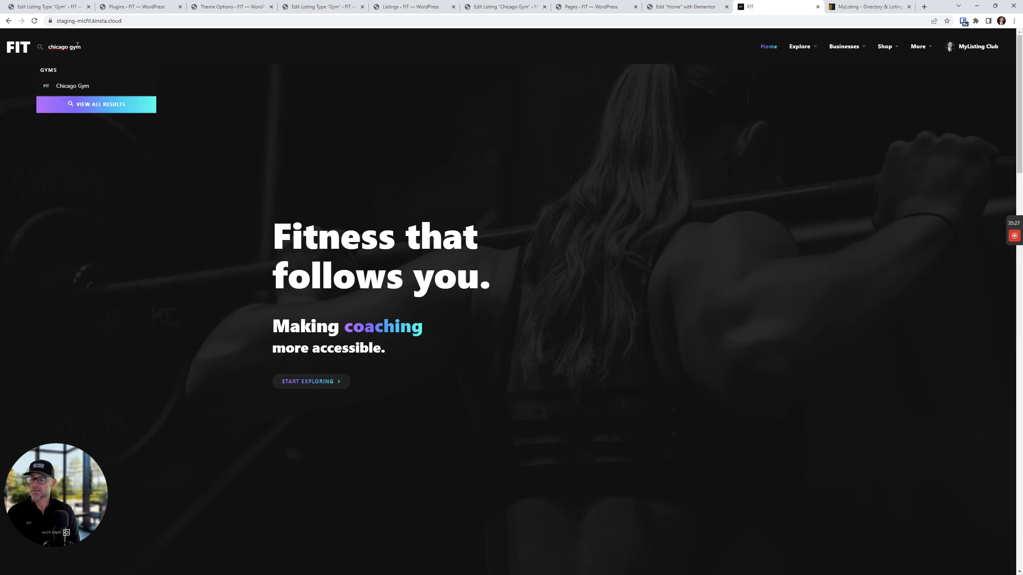
pyautogui.press('BackSpace')
pyautogui.press('BackSpace')
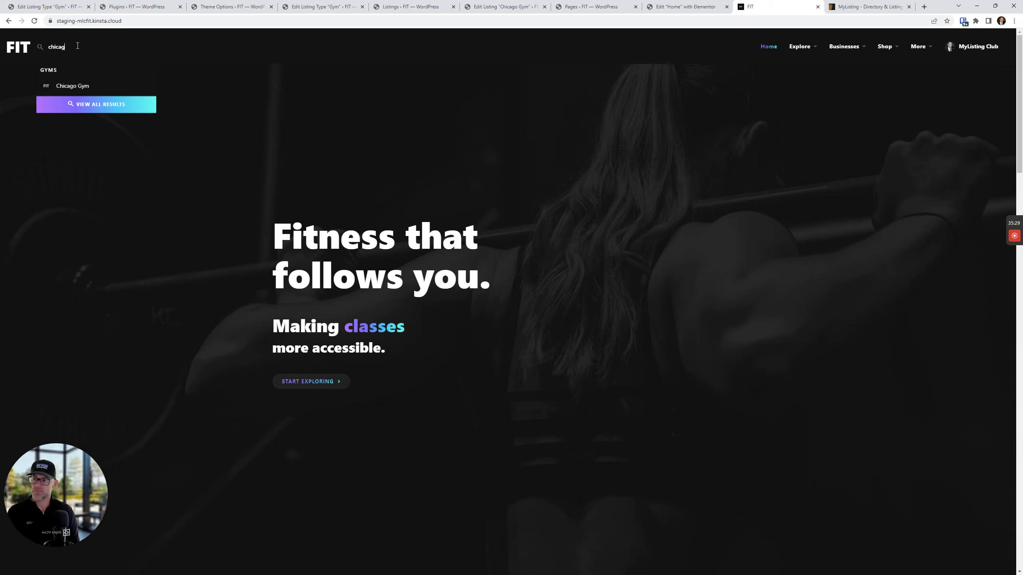
pyautogui.press('BackSpace')
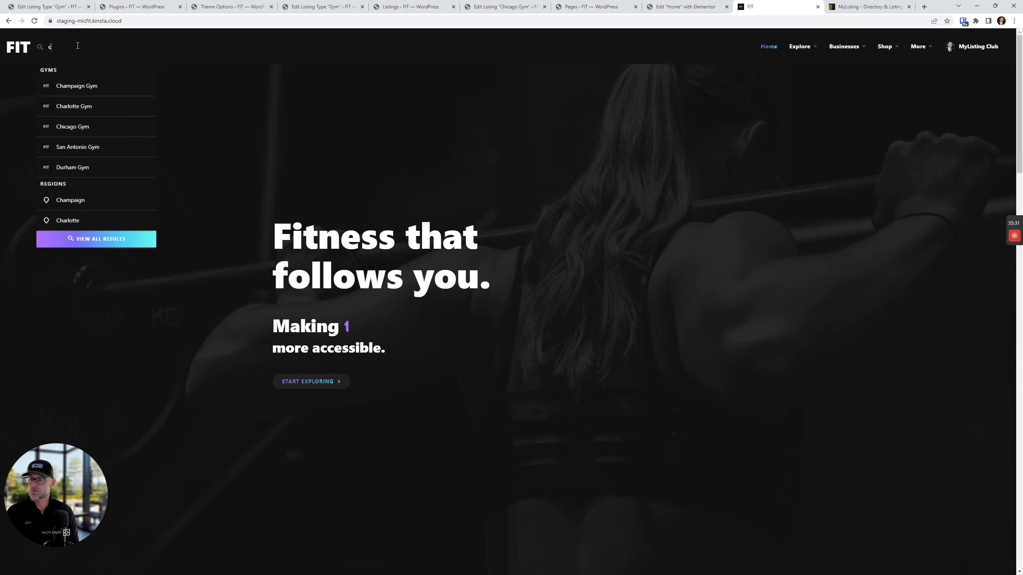
pyautogui.press('BackSpace')
pyautogui.write('charlotte')
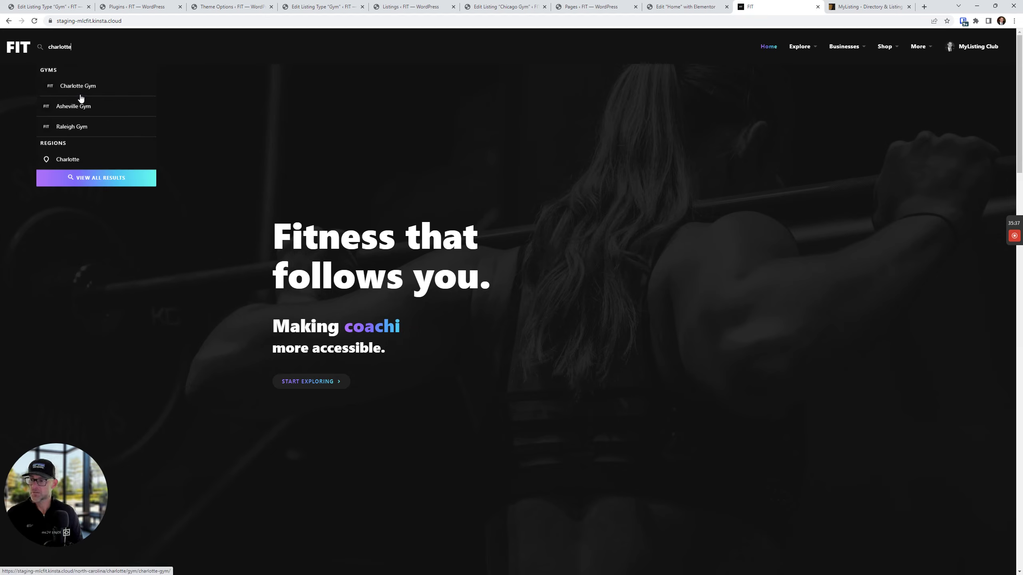
pyautogui.doubleClick(88, 52)
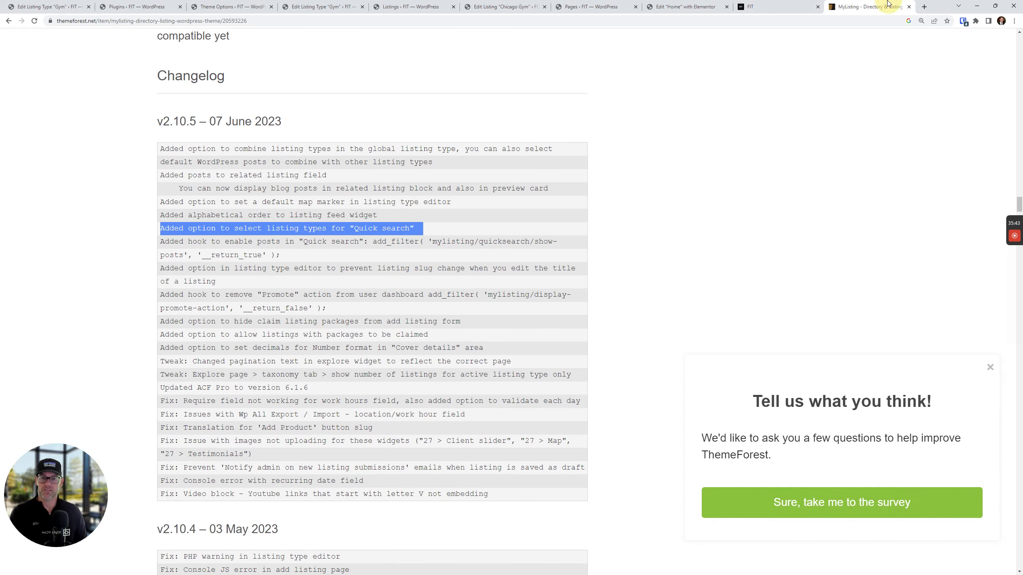
# - Highlight the changelog entry about the hook enabling posts in "Quick search" and compare it with the listing types offered in the Header options
pyautogui.click(877, 7)
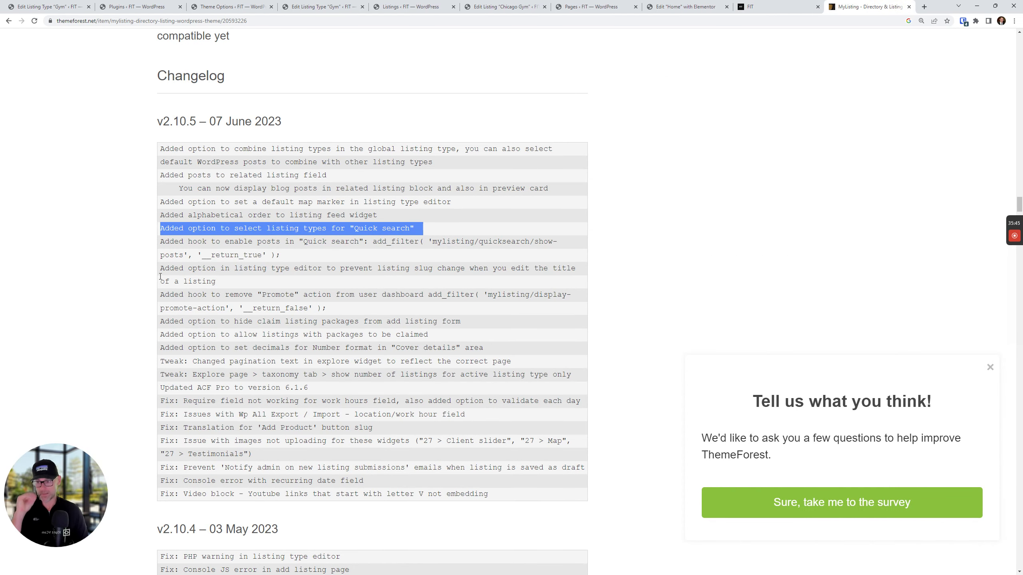
pyautogui.tripleClick(189, 242)
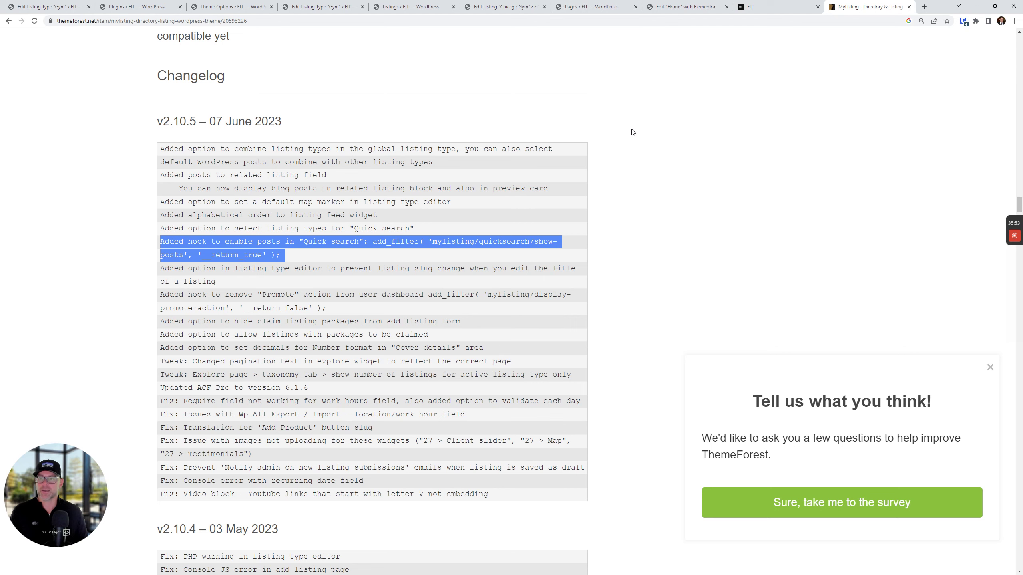
pyautogui.click(310, 4)
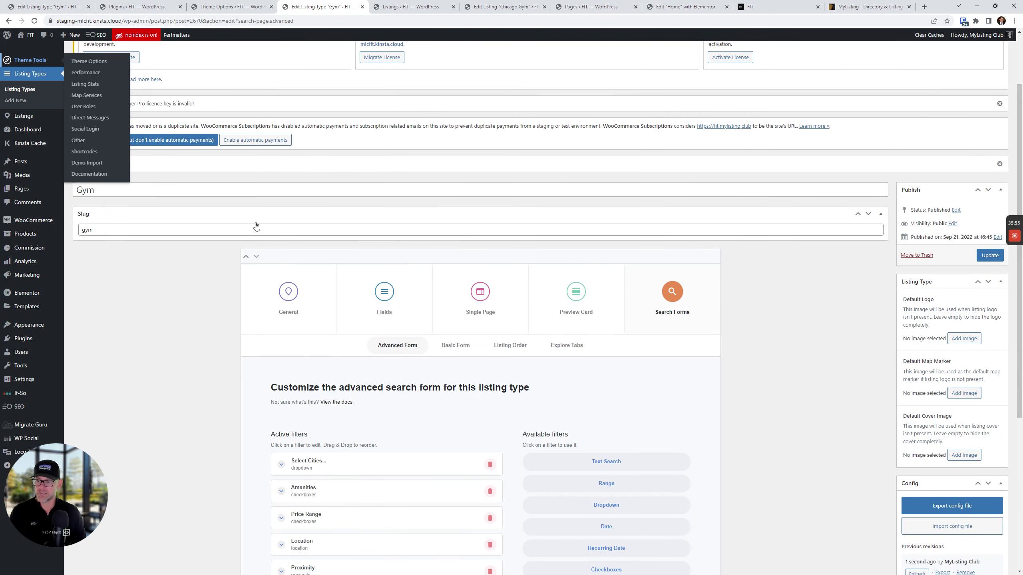
pyautogui.click(232, 4)
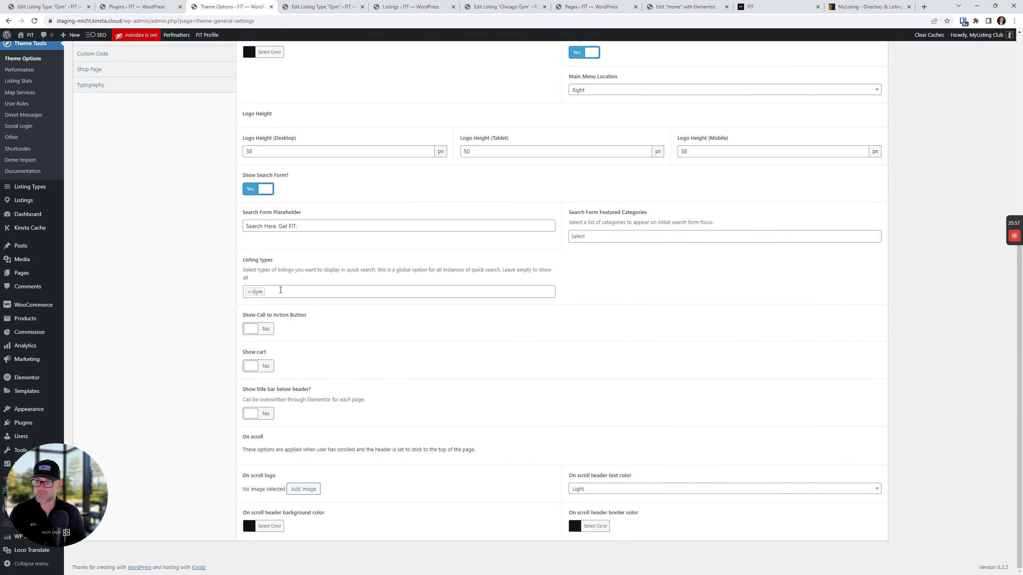
pyautogui.click(280, 294)
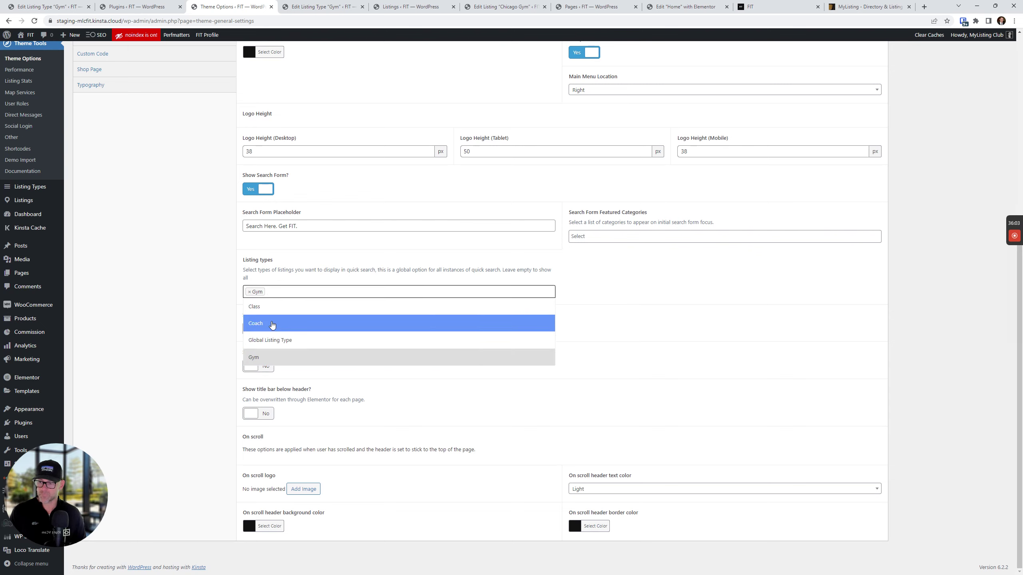
pyautogui.click(606, 320)
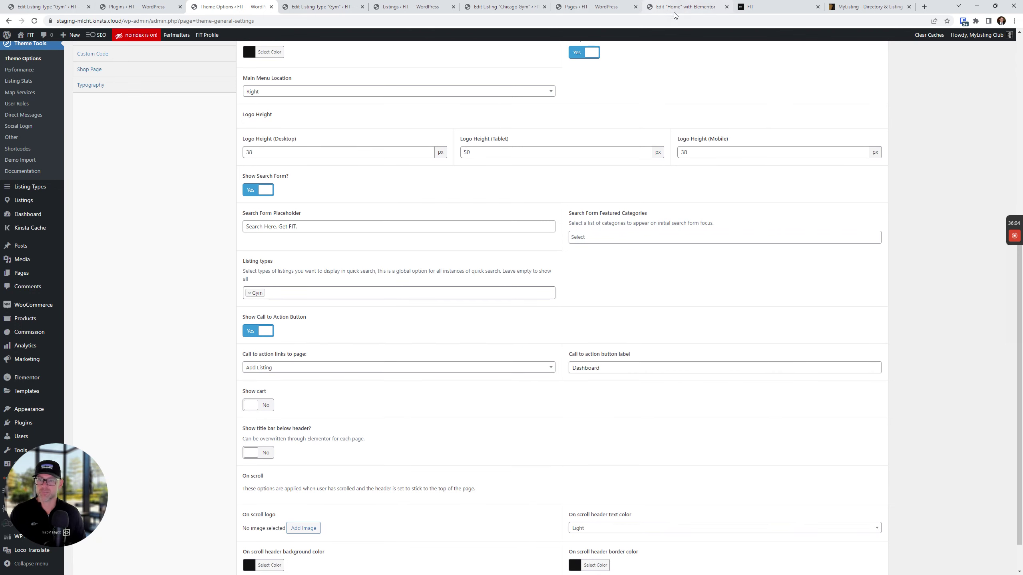
pyautogui.click(832, 9)
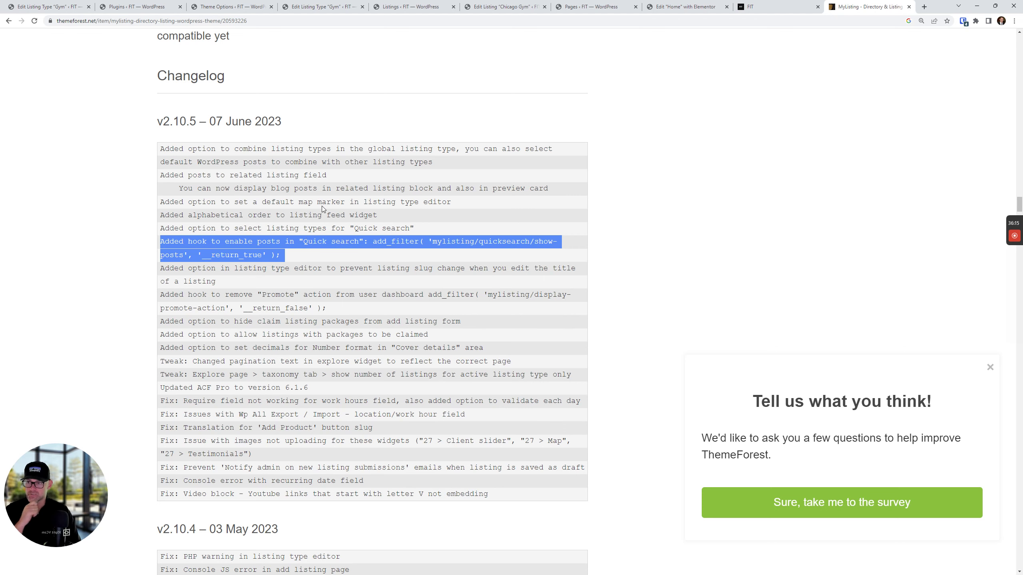
# - Remove Gym from the quick search listing types in the Header options and select it again
pyautogui.click(226, 6)
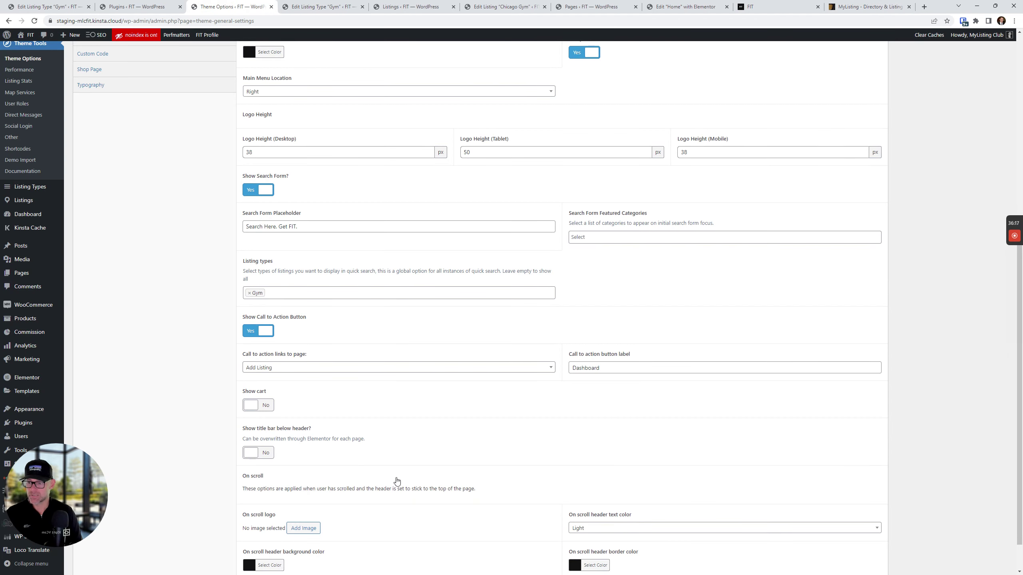
pyautogui.click(249, 293)
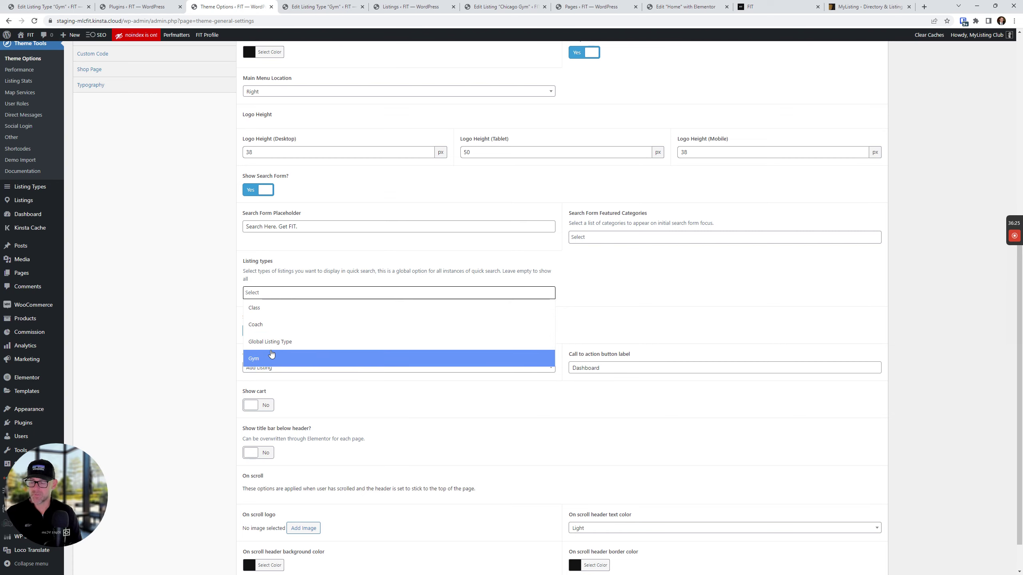
pyautogui.click(271, 355)
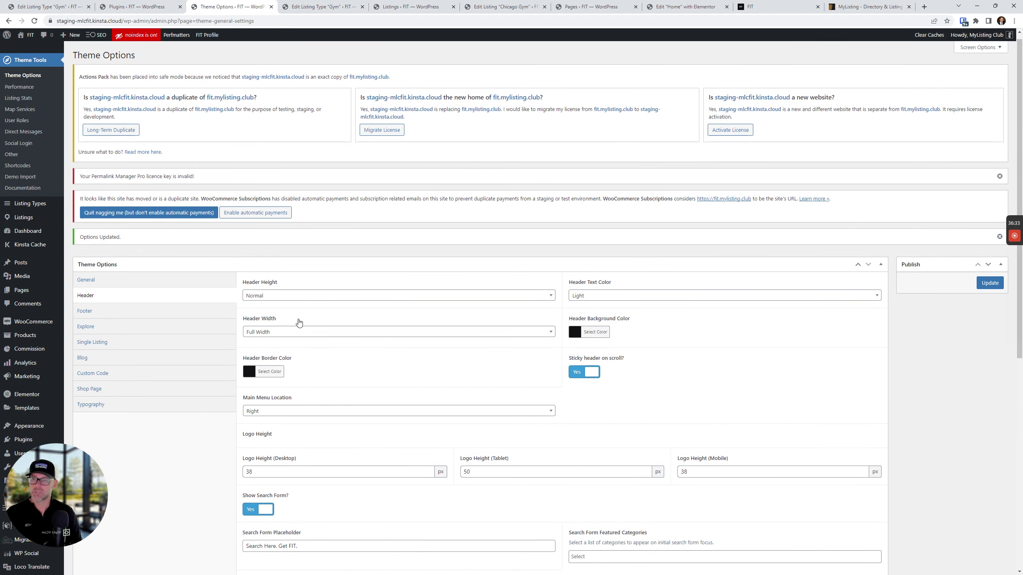
# - Open the Posts list in a new browser tab from the Plugins page
pyautogui.click(138, 5)
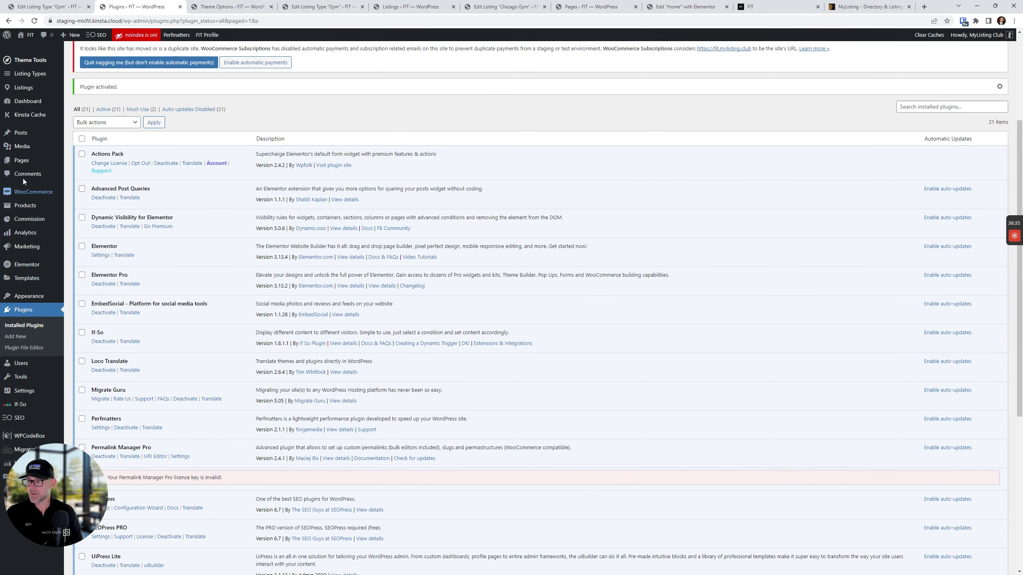
pyautogui.rightClick(41, 133)
pyautogui.click(58, 138)
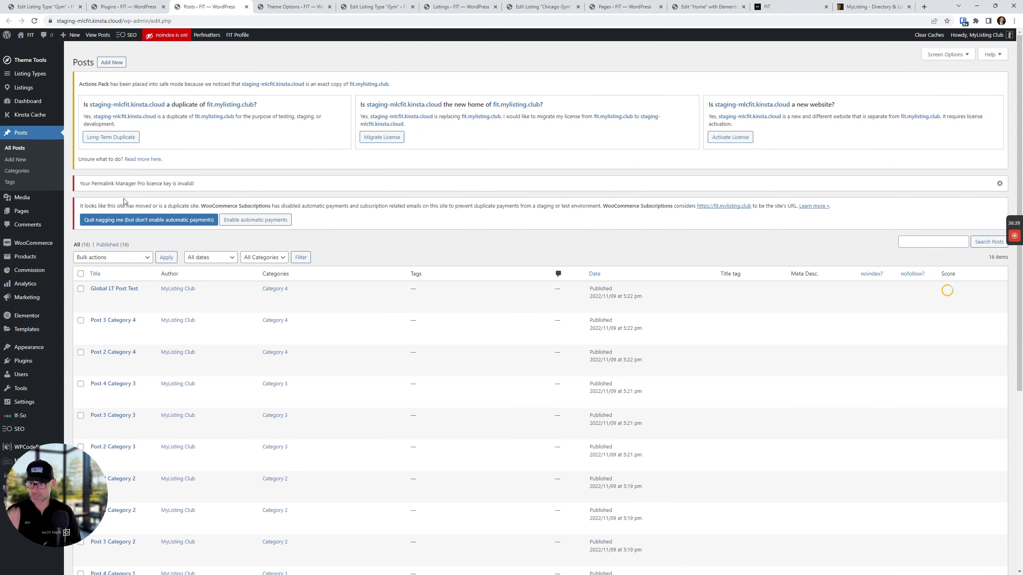
# - Quick edit the "Global LT Post Test" post to title it "WP Post" with its slug cleared, and reload the home page
pyautogui.click(115, 299)
pyautogui.tripleClick(143, 304)
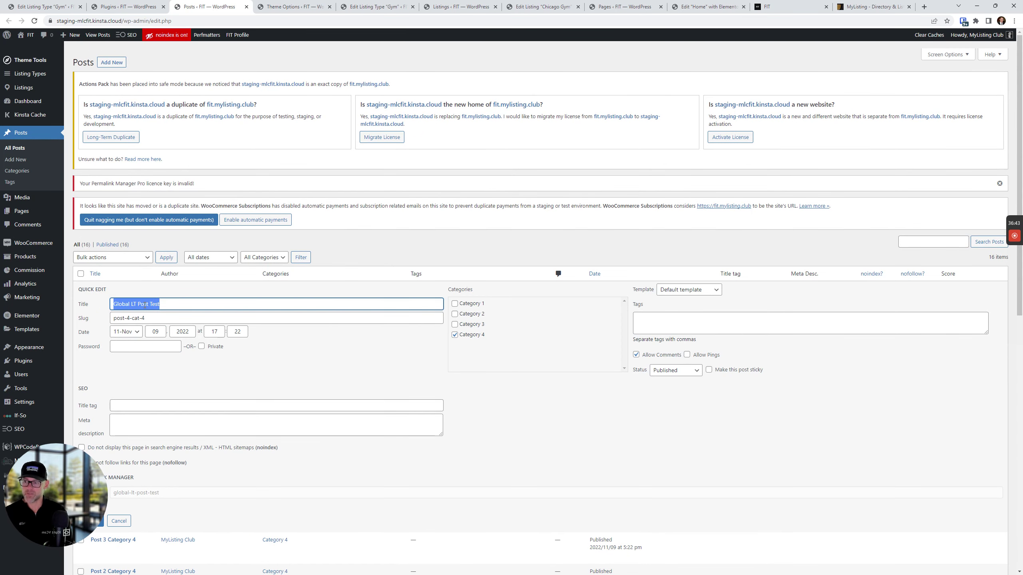
pyautogui.write('WP Post')
pyautogui.press('Tab')
pyautogui.press('BackSpace')
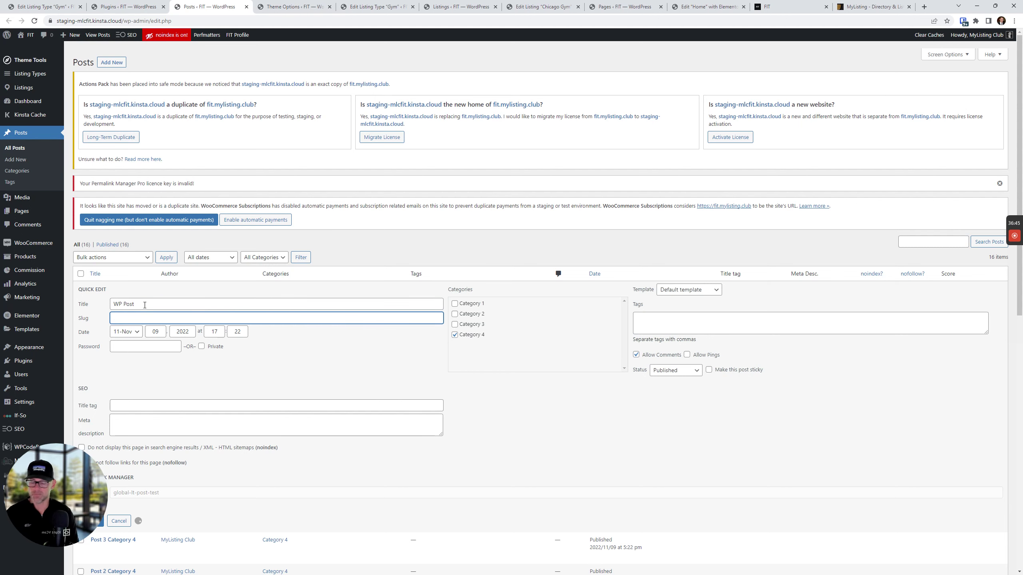
pyautogui.press('Return')
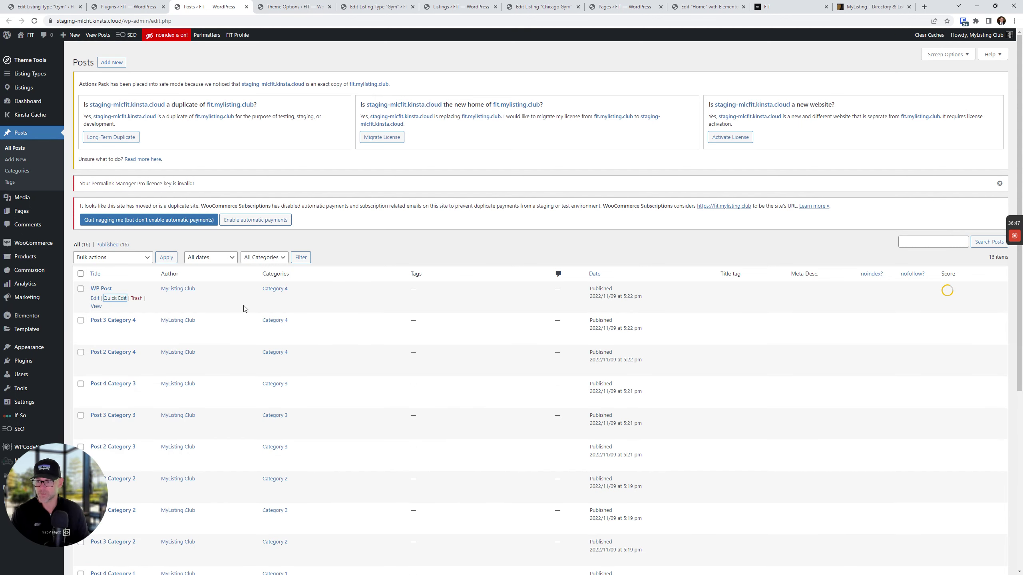
pyautogui.click(807, 7)
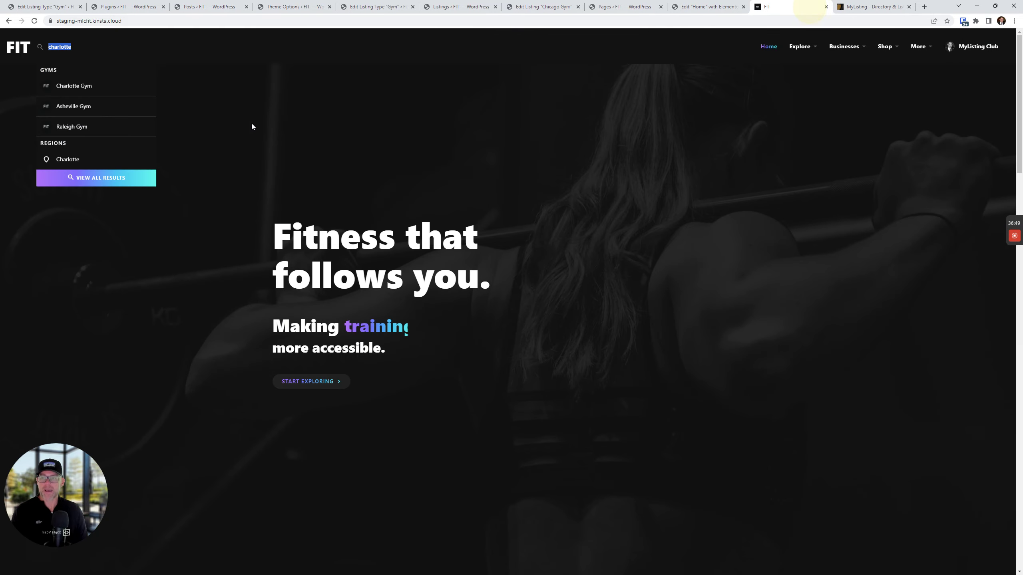
pyautogui.click(33, 22)
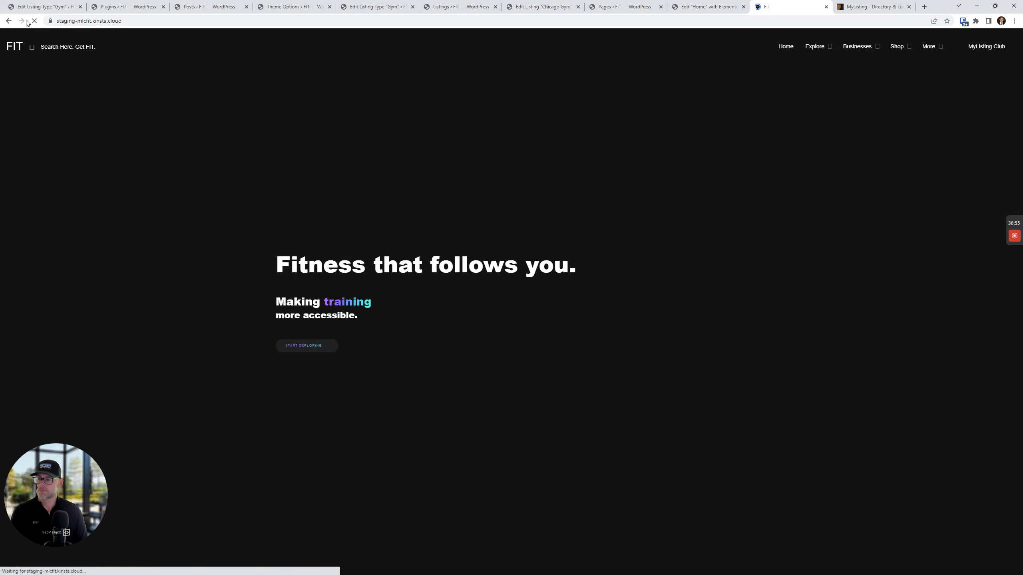
# - Quick edit the "WP Post" entry to title it "Chicago WP Post", clear its slug and save the change
pyautogui.click(207, 6)
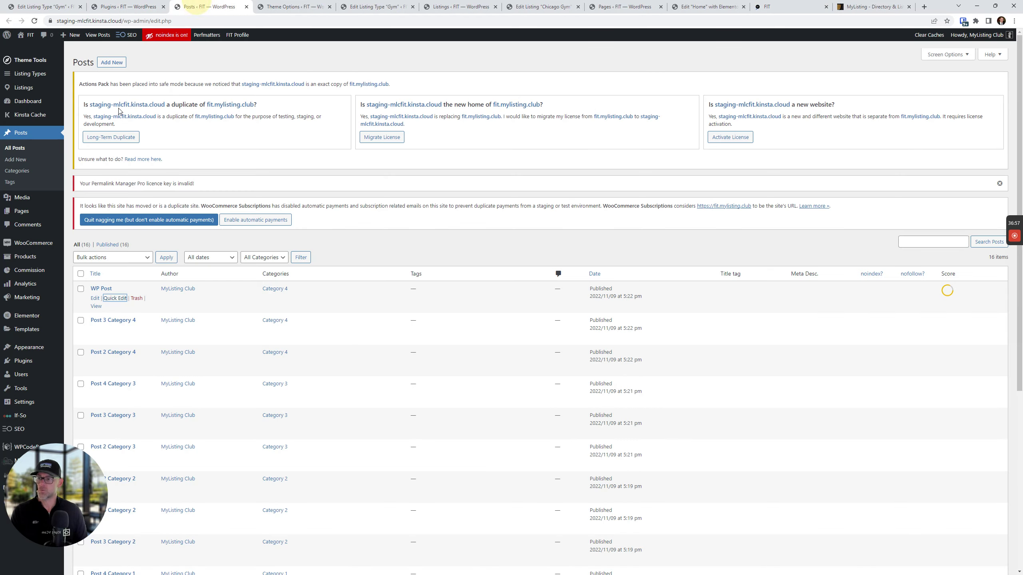
pyautogui.click(111, 299)
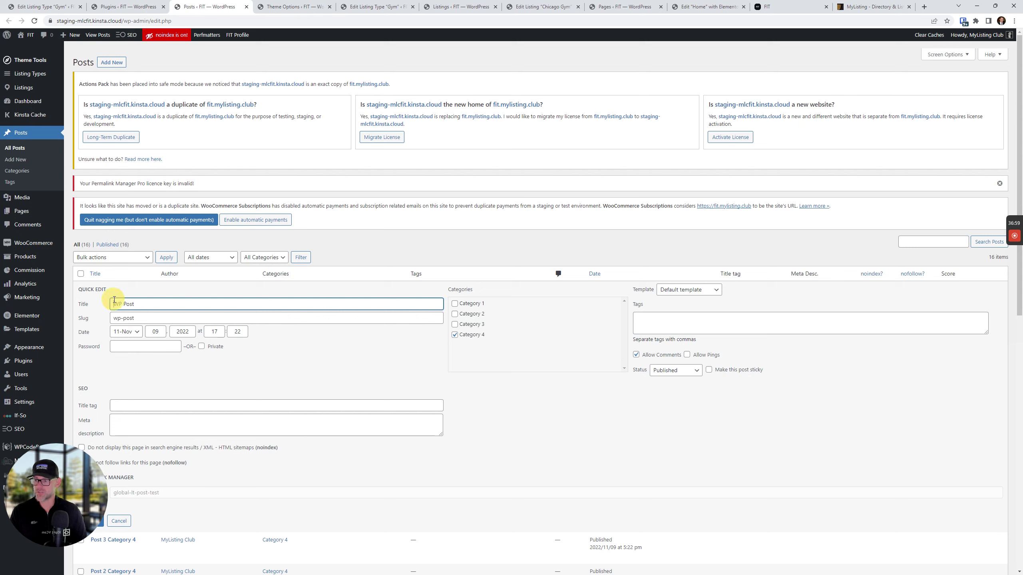
pyautogui.click(114, 303)
pyautogui.write('Chicago')
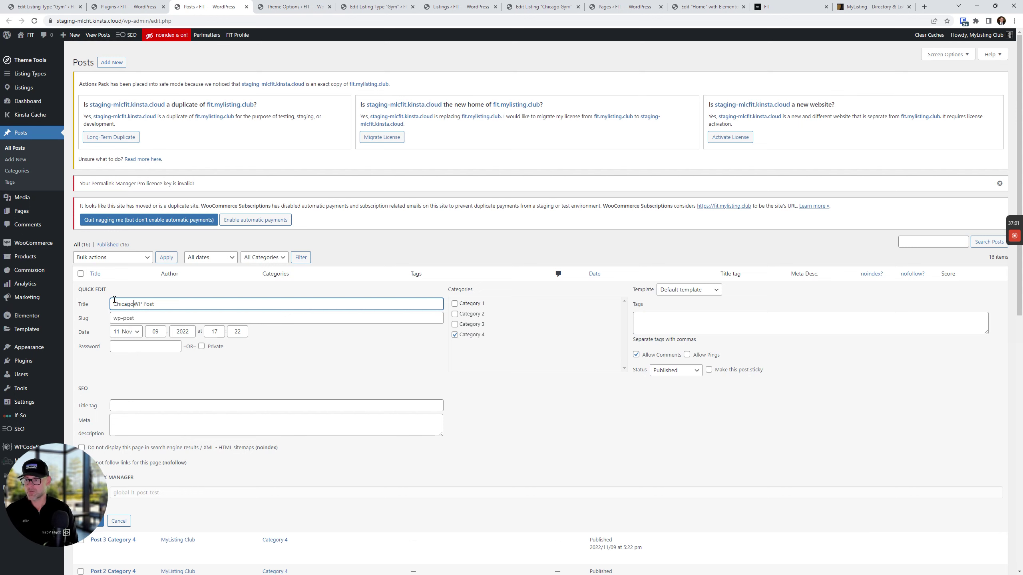
pyautogui.press('Tab')
pyautogui.press('BackSpace')
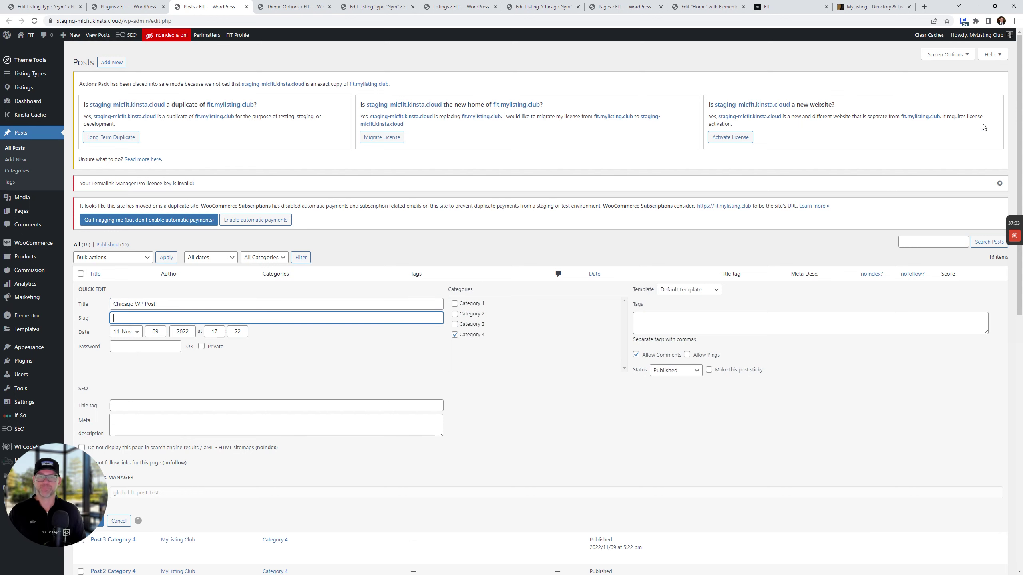
pyautogui.press('Return')
# - Reload the site's home page and run a header quick search for "chicago"
pyautogui.click(791, 7)
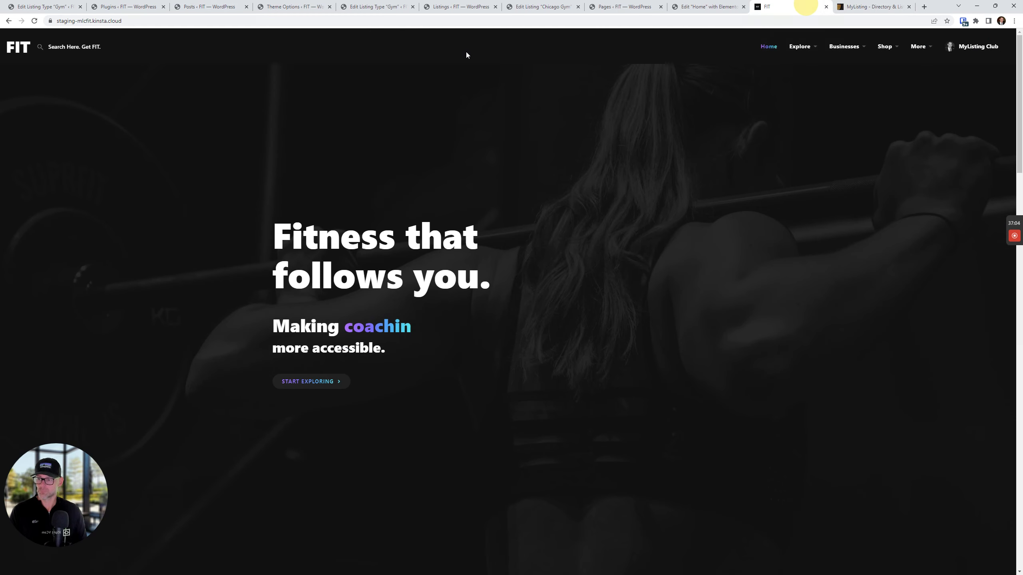
pyautogui.click(34, 21)
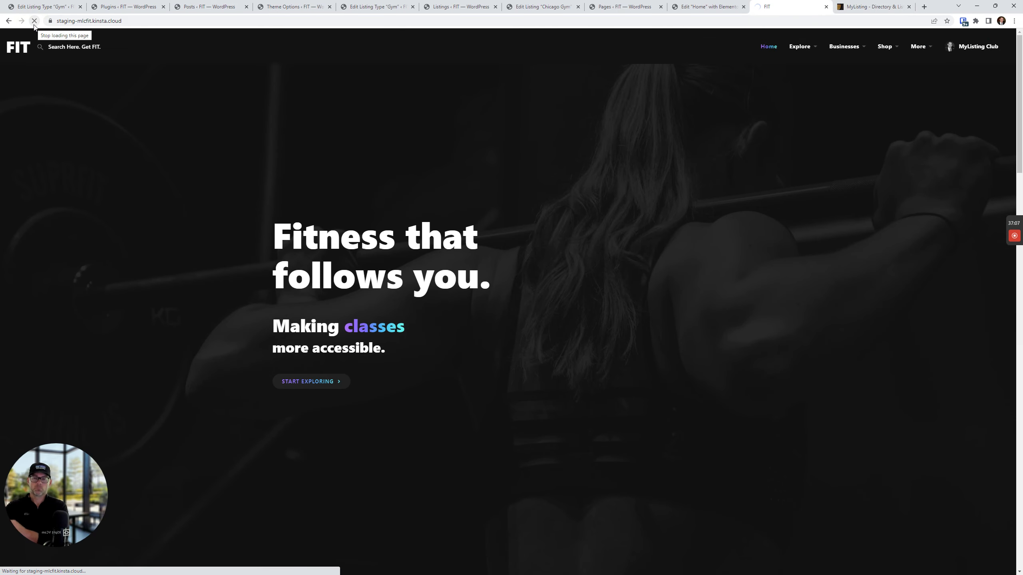
pyautogui.click(97, 47)
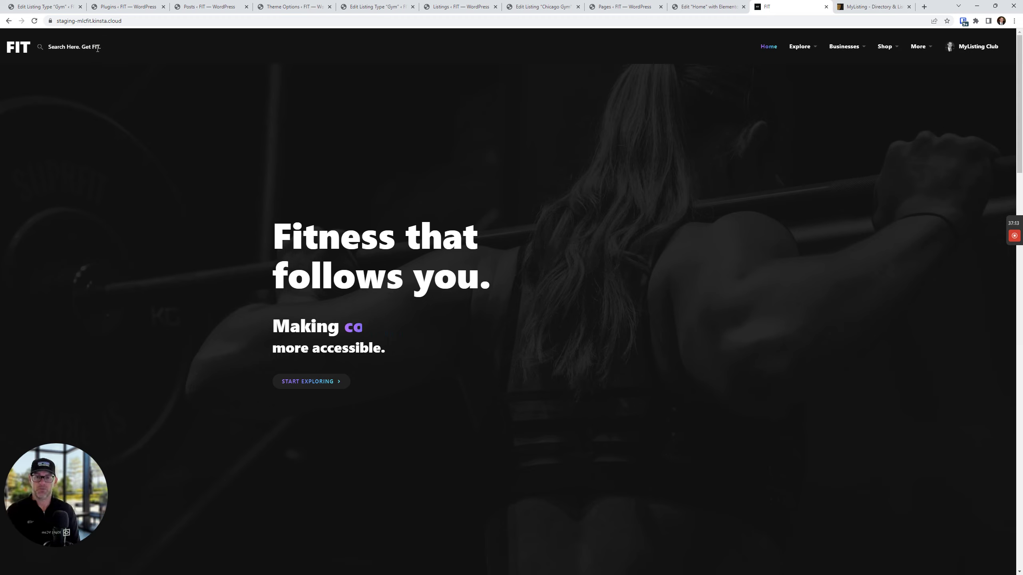
pyautogui.write('chicago')
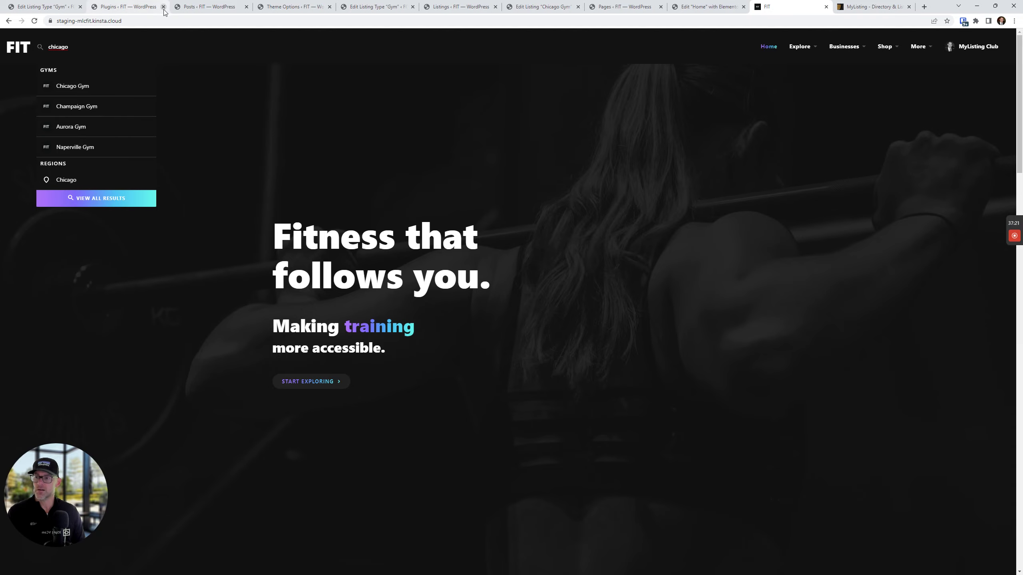
# - Remove Gym from the quick search listing types in the Header theme options and save the options
pyautogui.click(290, 7)
pyautogui.scroll(-6, 418, 377)
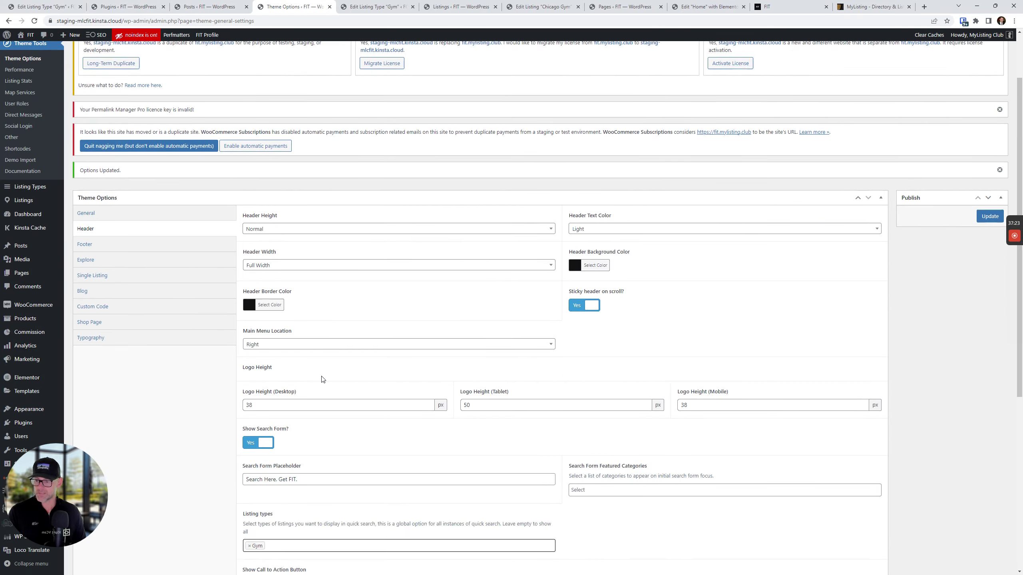
pyautogui.click(249, 293)
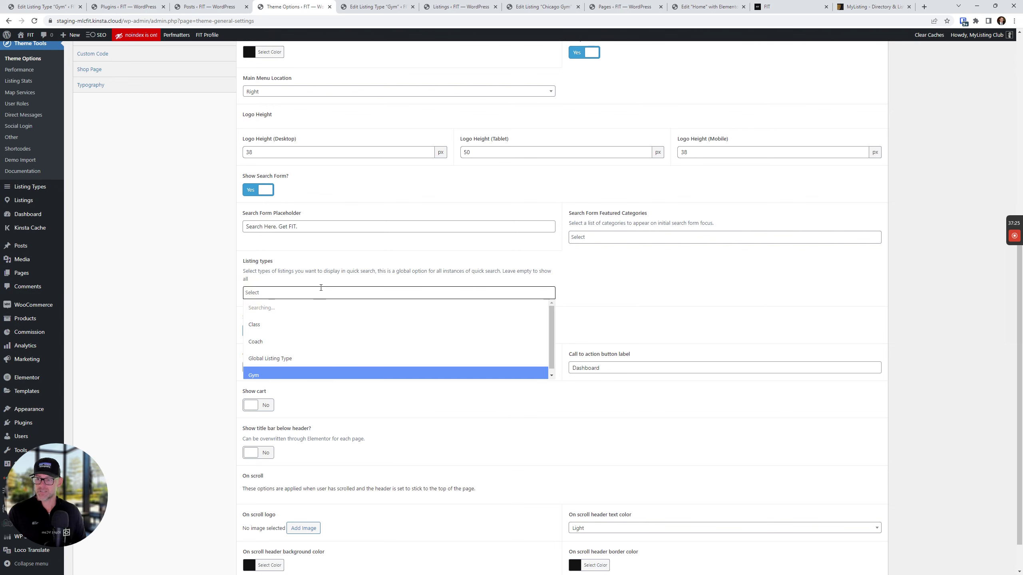
pyautogui.press('Return')
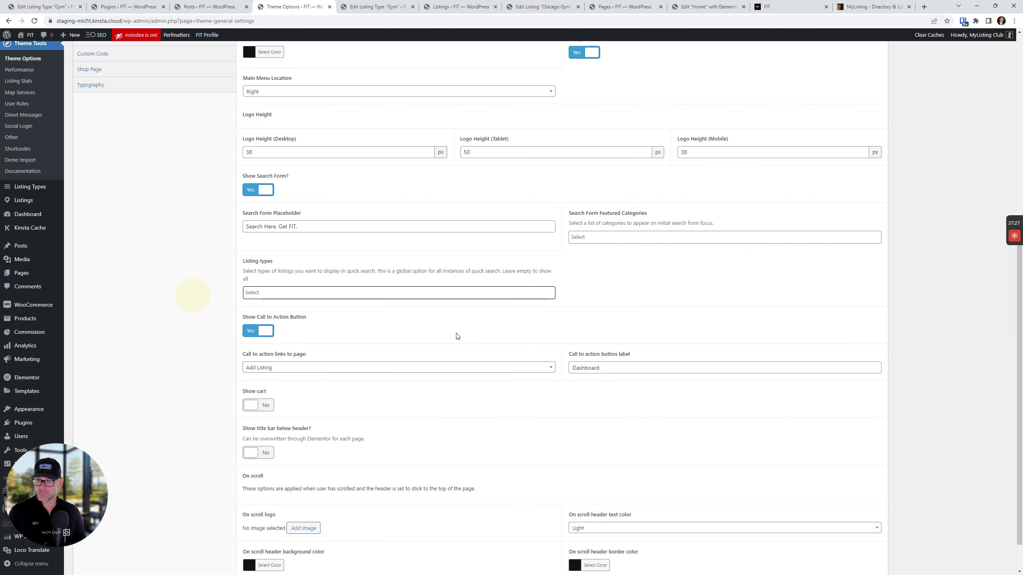
pyautogui.click(999, 290)
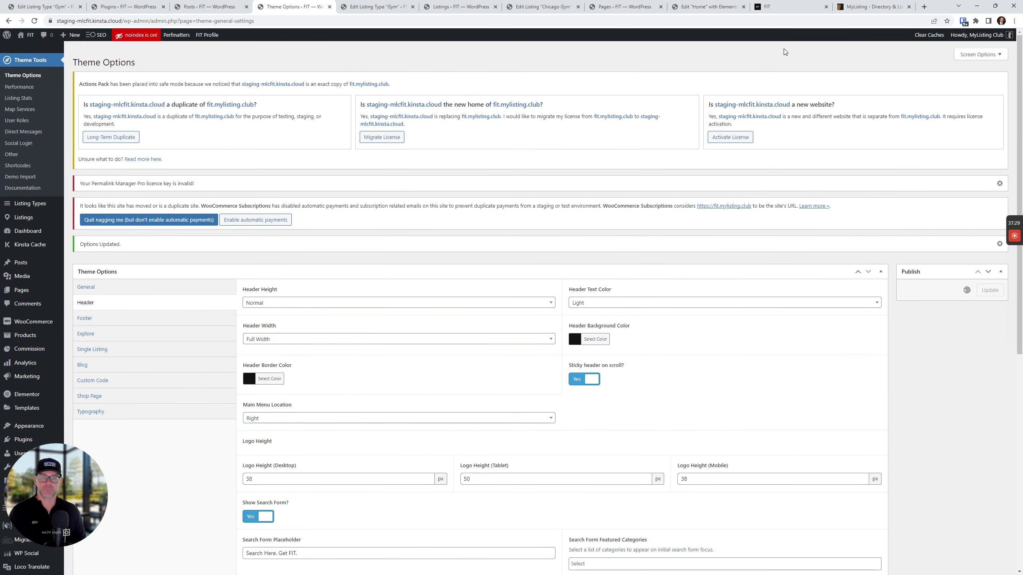
# - Reload the home page and search for "chicago" again to test quick search without a listing type restriction
pyautogui.rightClick(802, 8)
pyautogui.click(803, 8)
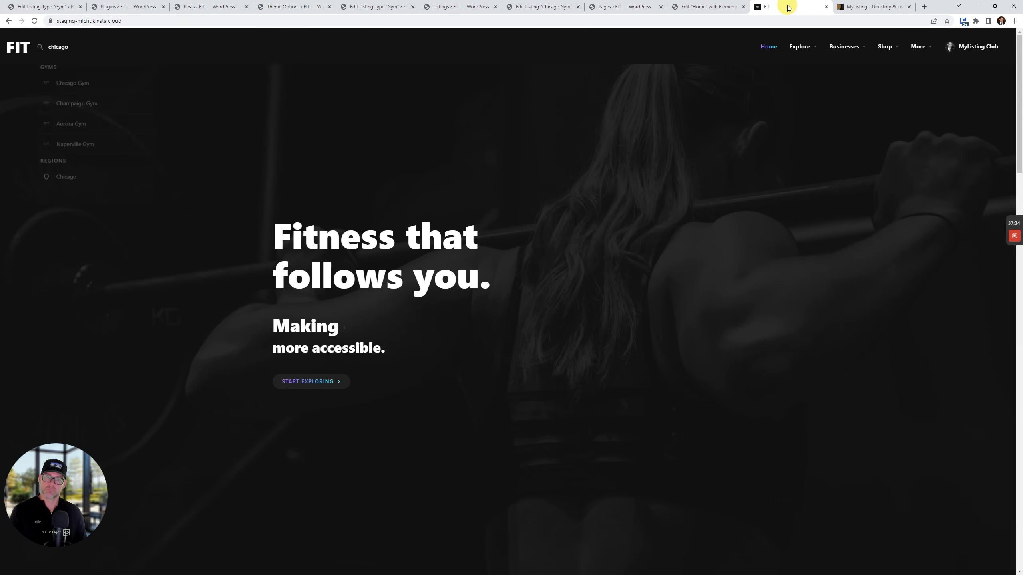
pyautogui.click(34, 21)
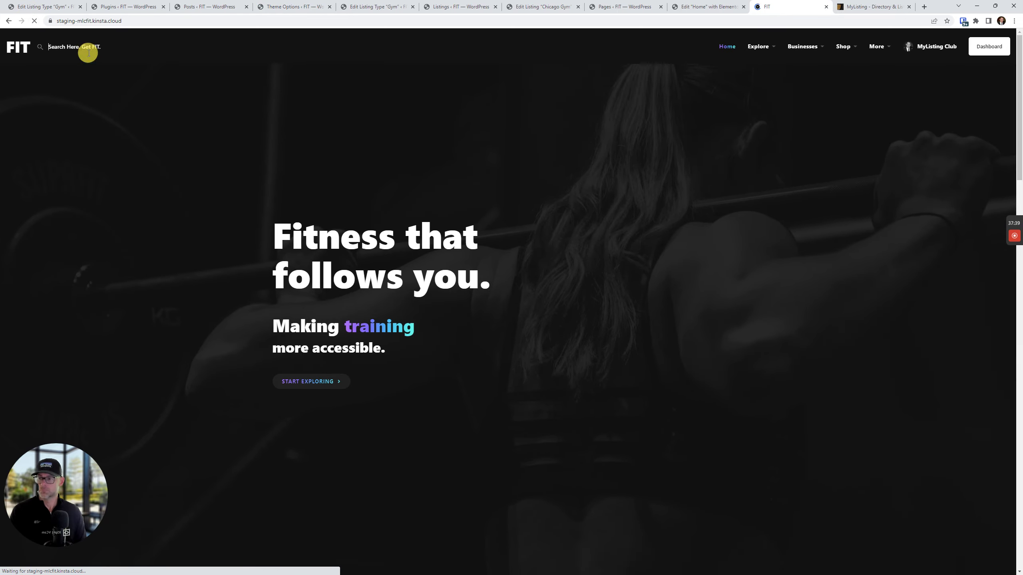
pyautogui.click(89, 51)
pyautogui.write('chi')
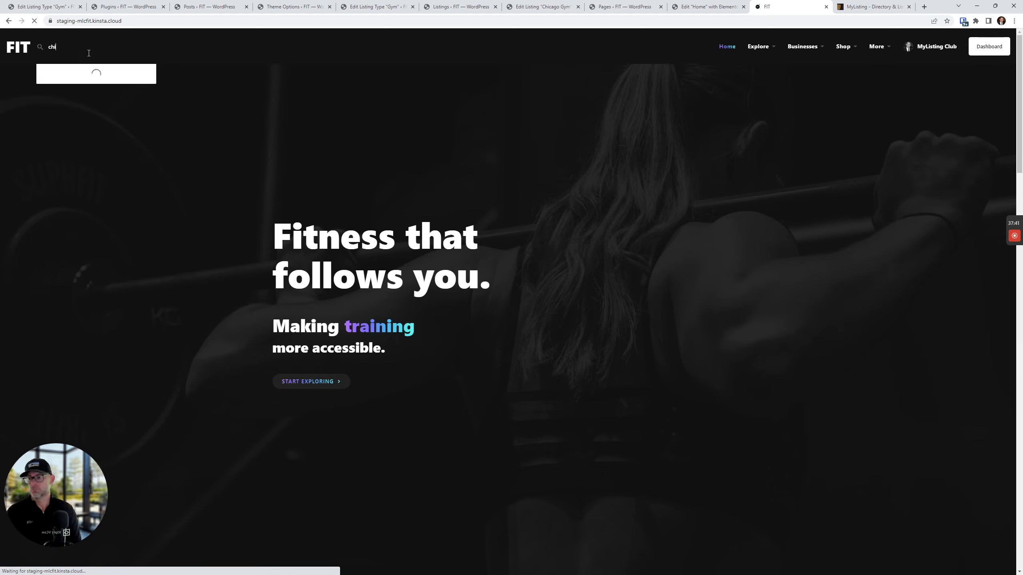
pyautogui.press('BackSpace')
pyautogui.write('ci')
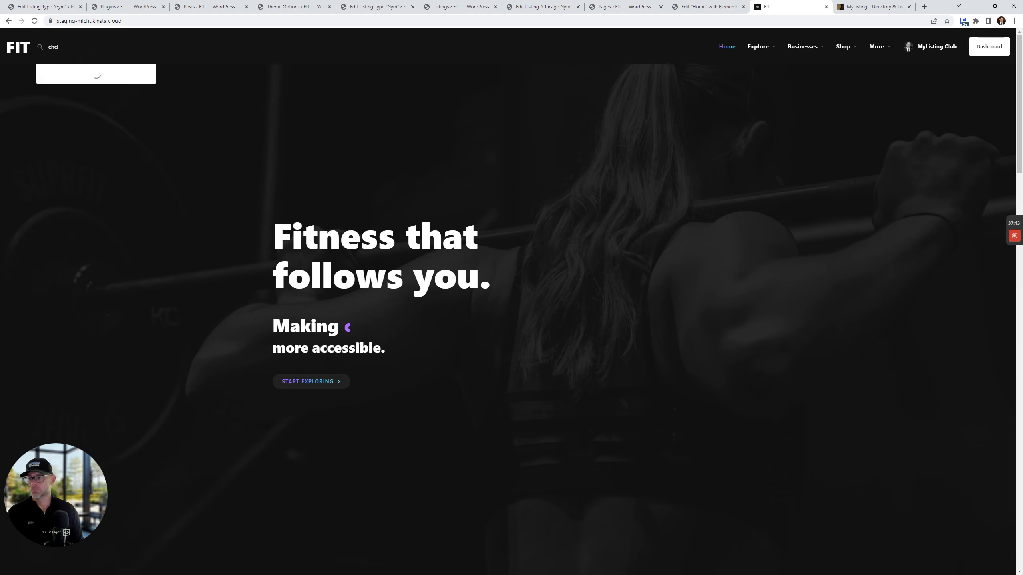
pyautogui.press('BackSpace')
pyautogui.press('BackSpace')
pyautogui.press('BackSpace')
pyautogui.write('hicago')
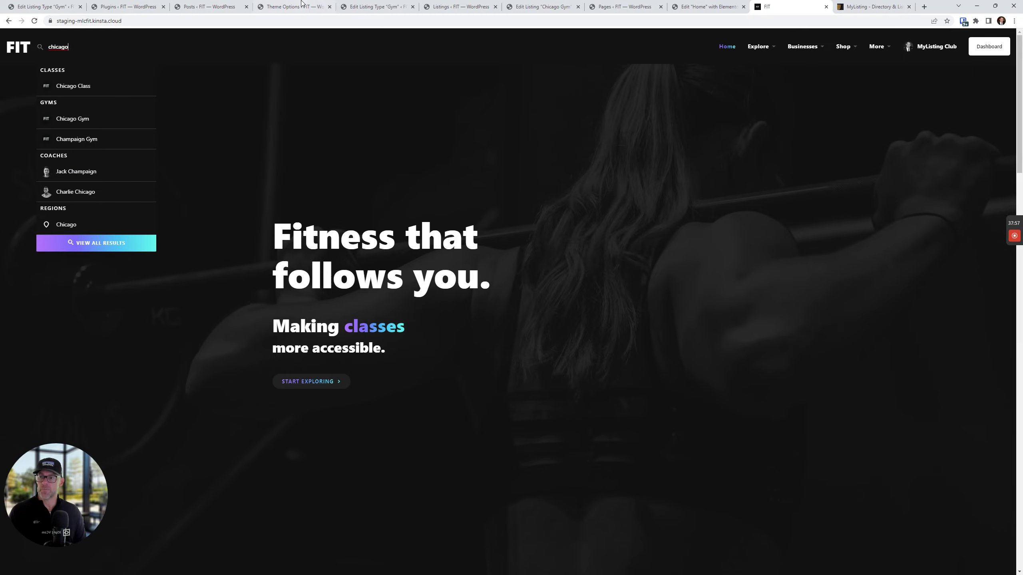
# - Limit quick search to Global Listing Type in the Header theme options and save the options
pyautogui.click(274, 5)
pyautogui.scroll(-6, 339, 275)
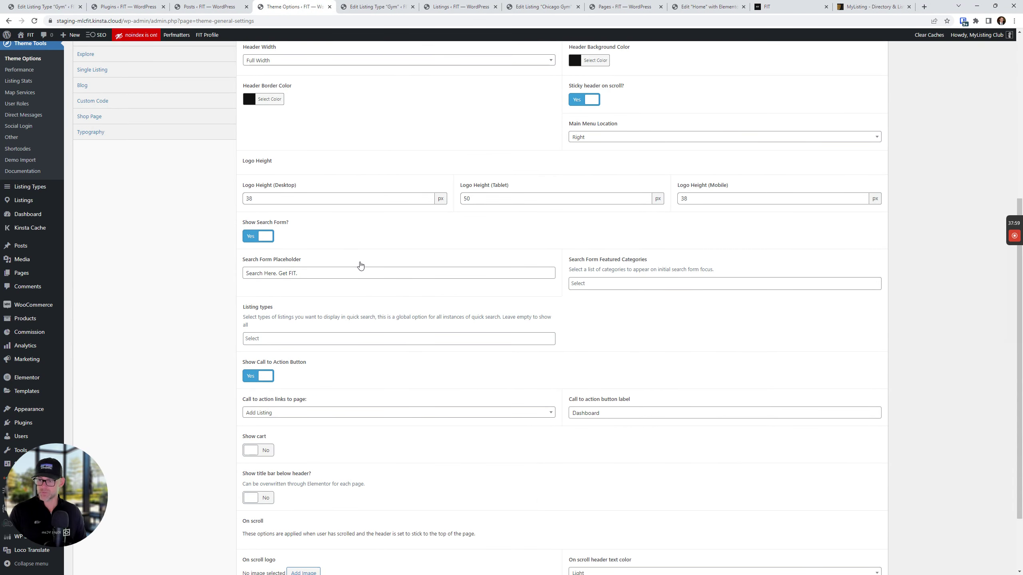
pyautogui.scroll(-2, 361, 265)
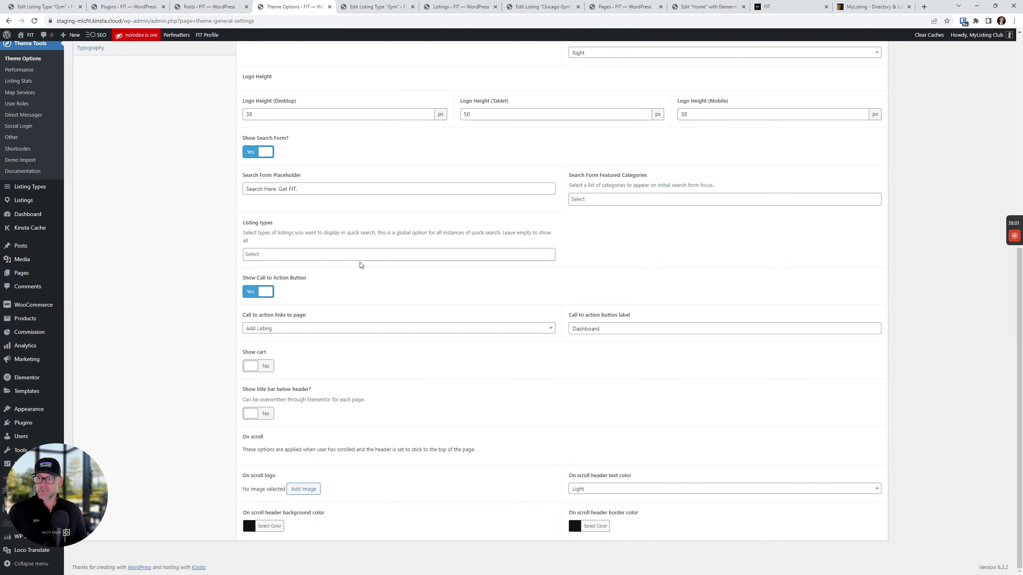
pyautogui.click(326, 259)
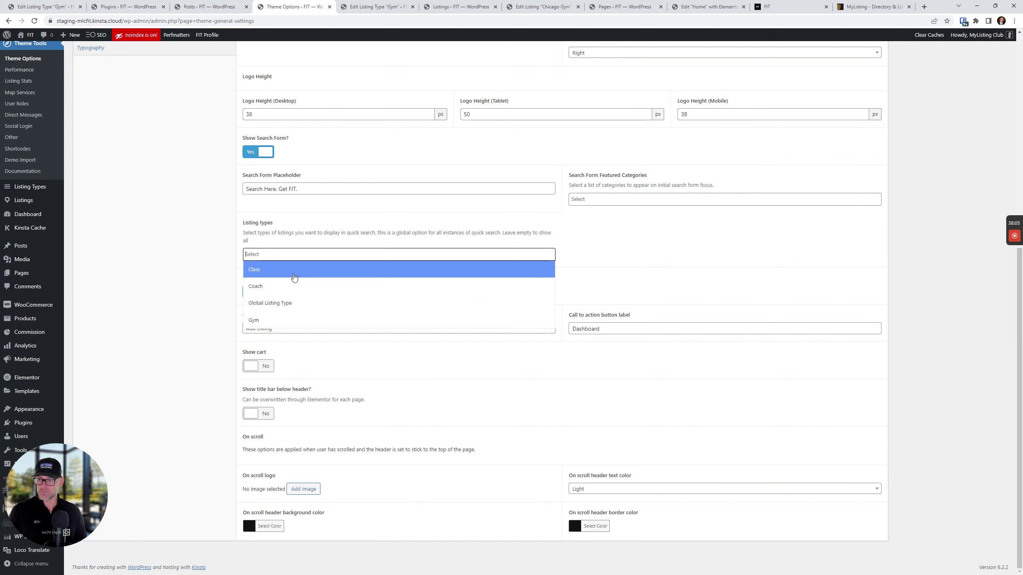
pyautogui.click(292, 306)
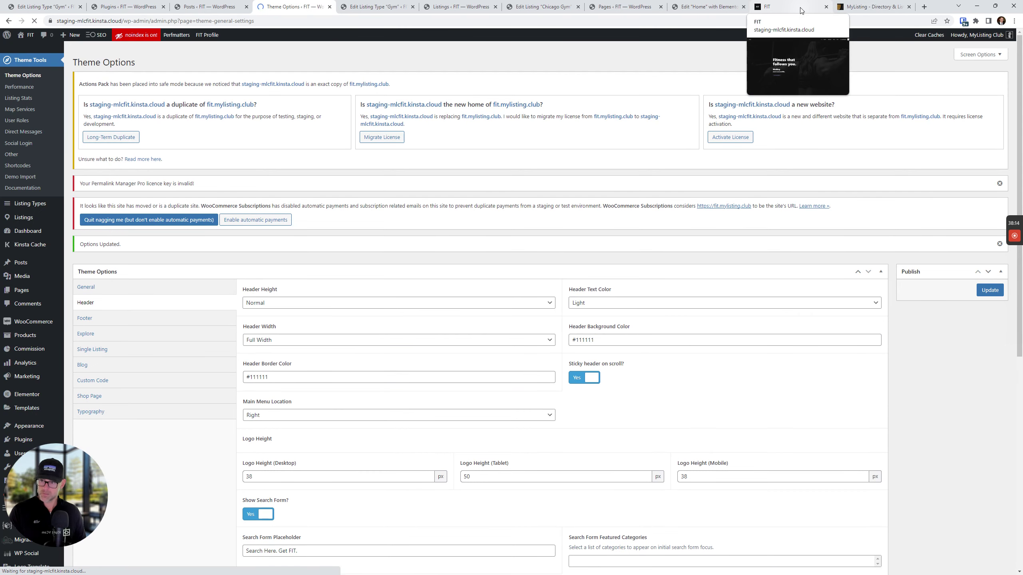
# - Reload the home page and test the Global Listing Type restriction with a quick search for "chicago"
pyautogui.click(801, 8)
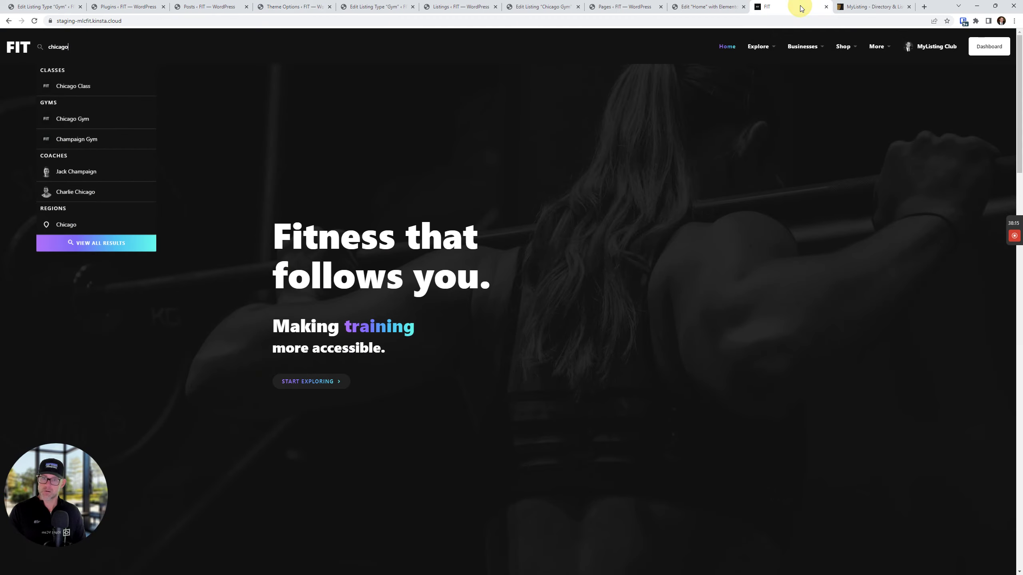
pyautogui.click(35, 20)
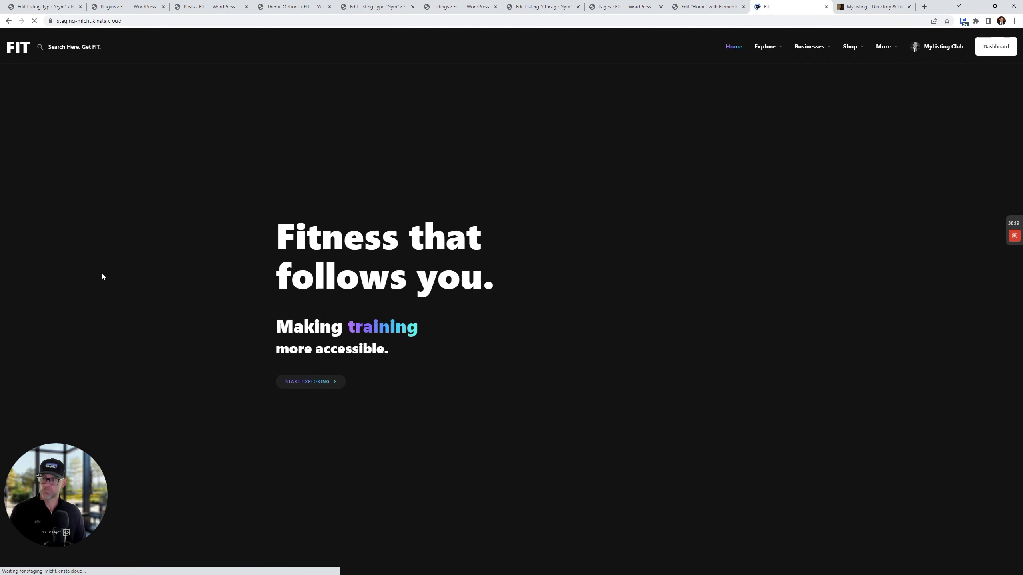
pyautogui.click(67, 41)
pyautogui.write('chicago')
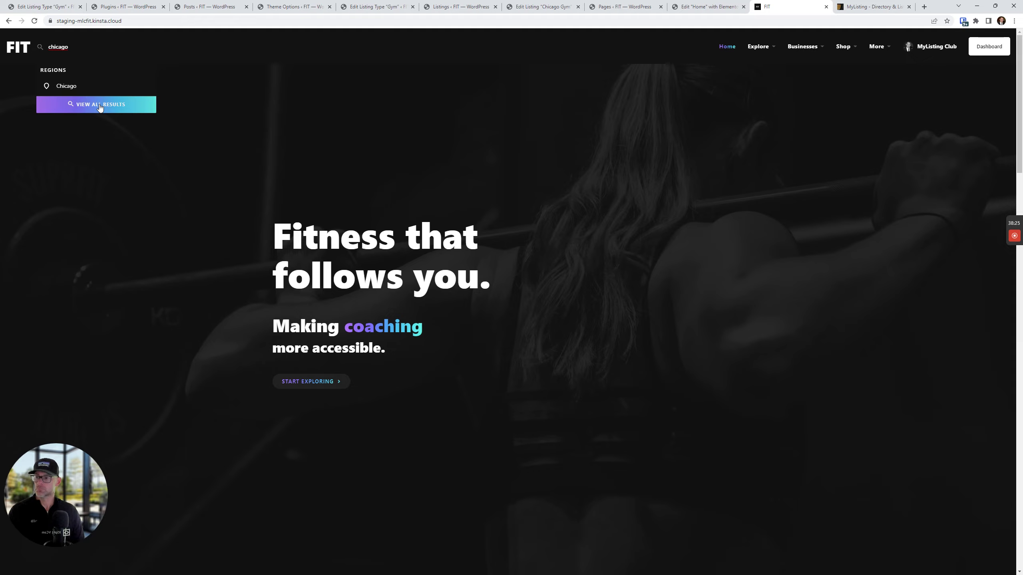
# - Remove Global Listing Type from the quick search listing types in the Header theme options and save the options
pyautogui.click(210, 6)
pyautogui.click(283, 8)
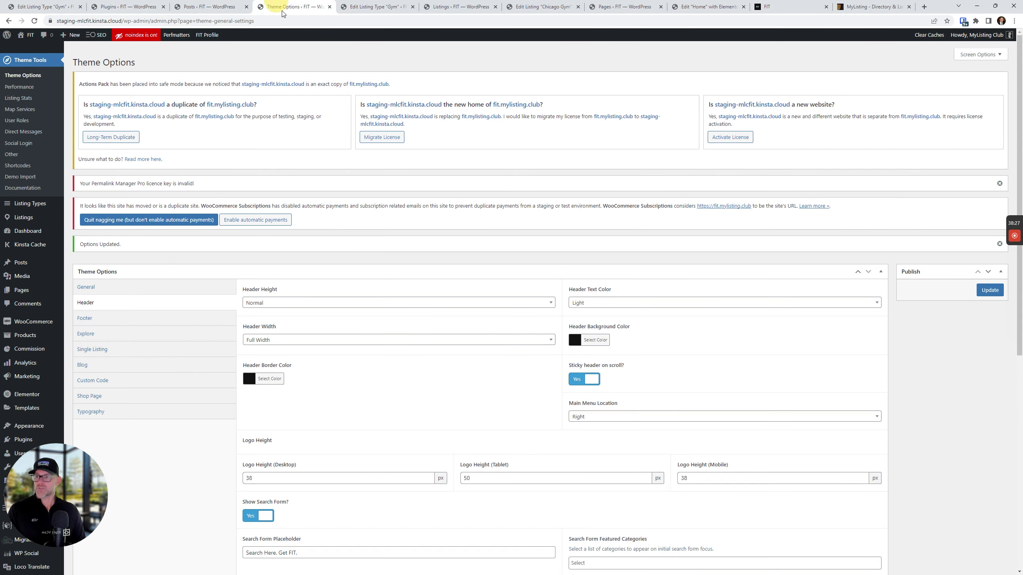
pyautogui.scroll(-5, 251, 323)
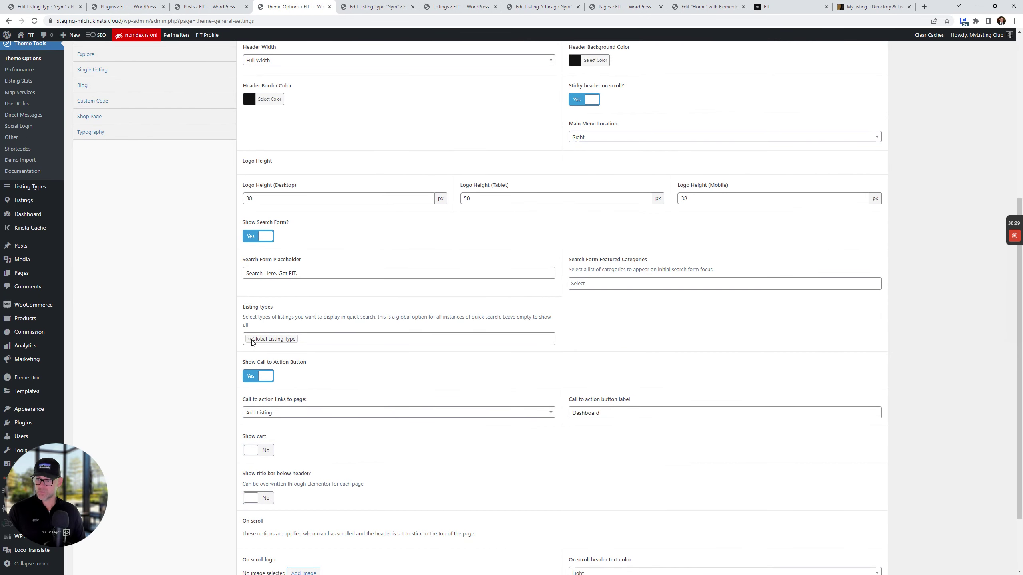
pyautogui.click(249, 340)
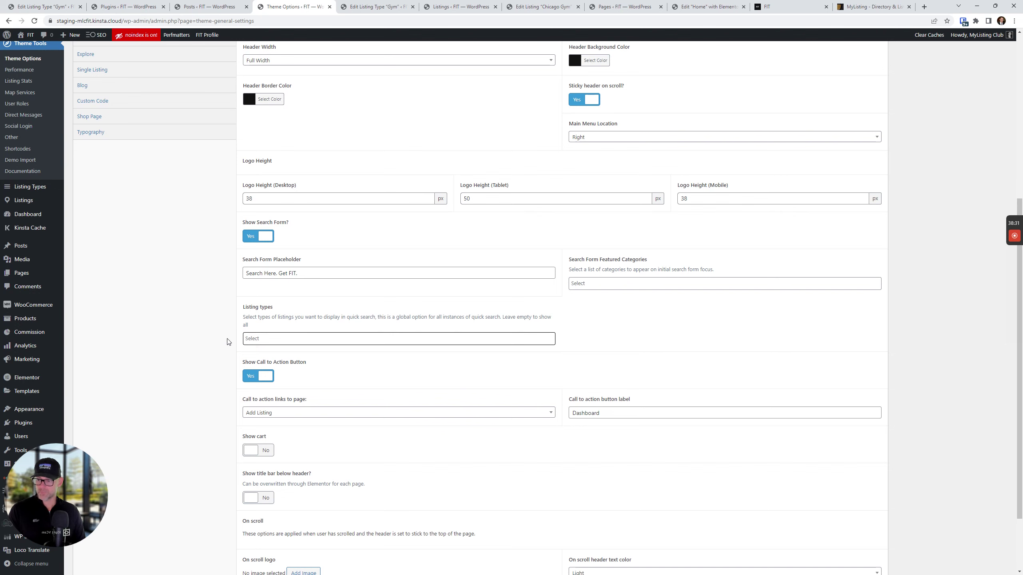
pyautogui.scroll(-3, 361, 361)
pyautogui.scroll(3, 397, 431)
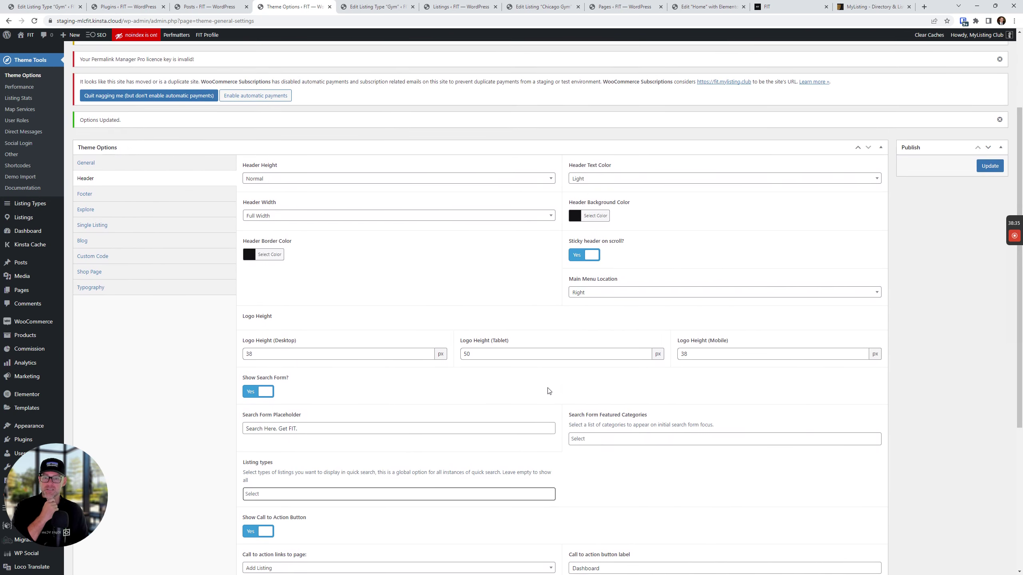
pyautogui.click(989, 165)
# - Check the posts hook in the v2.10.5 changelog, then quick search the site for "chicago" and view all results
pyautogui.click(878, 5)
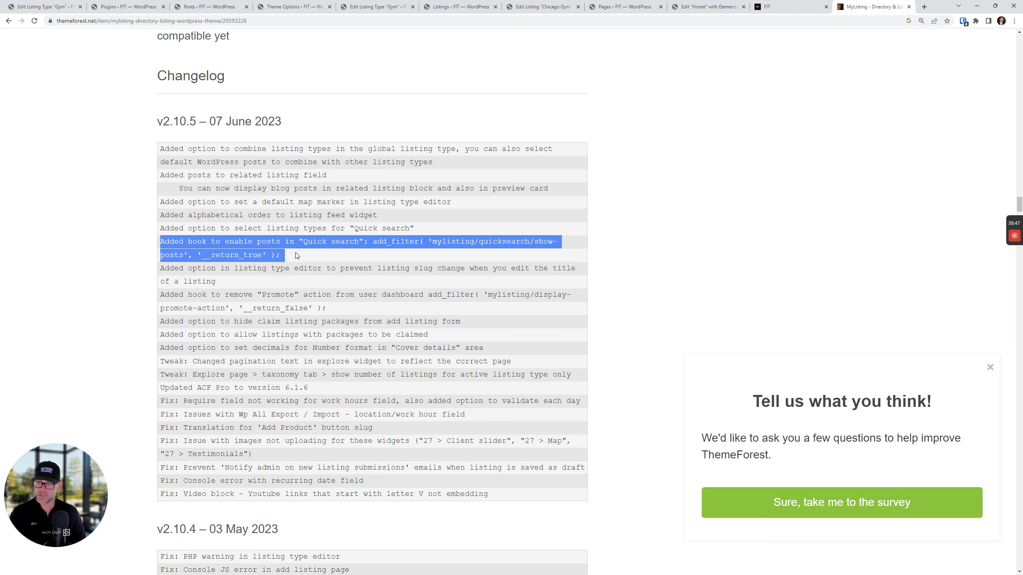
pyautogui.click(789, 7)
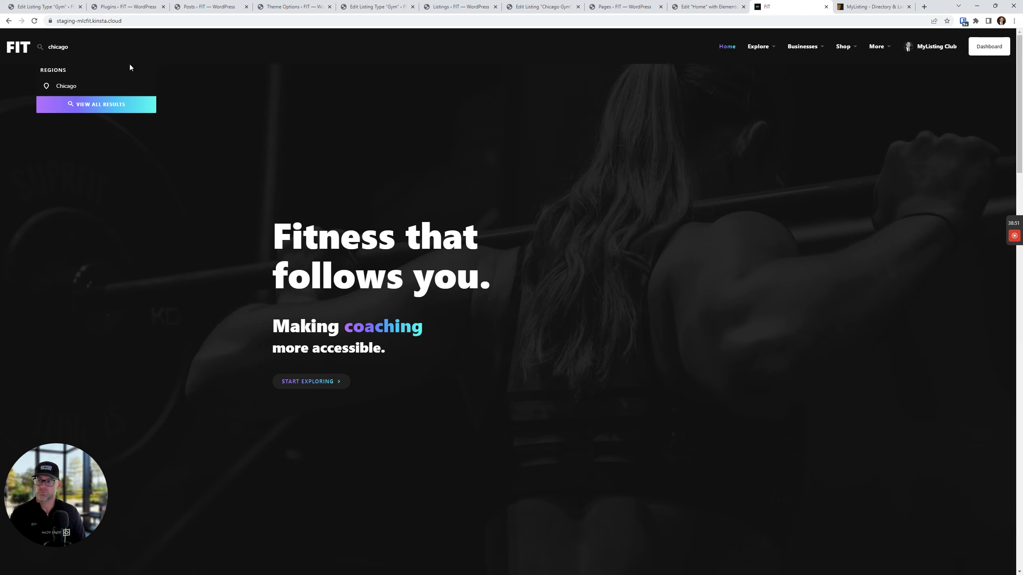
pyautogui.click(95, 44)
pyautogui.press('Return')
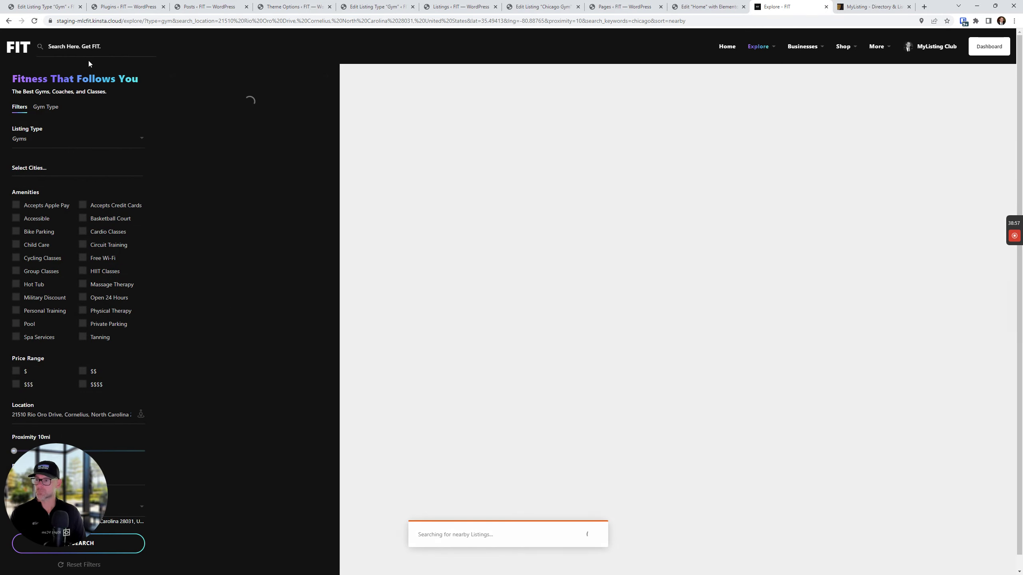
pyautogui.click(89, 45)
pyautogui.write('chicago')
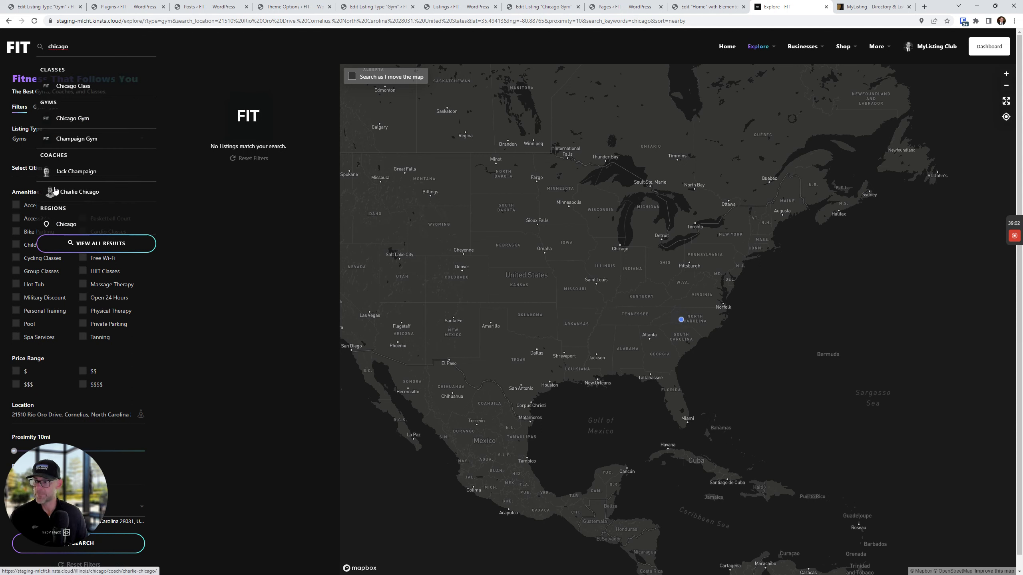
pyautogui.click(99, 246)
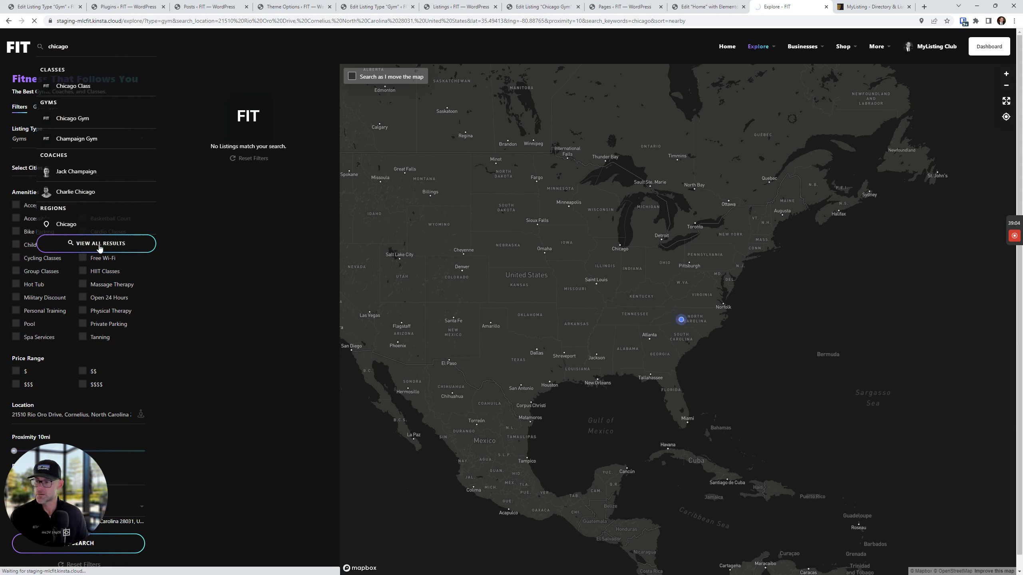
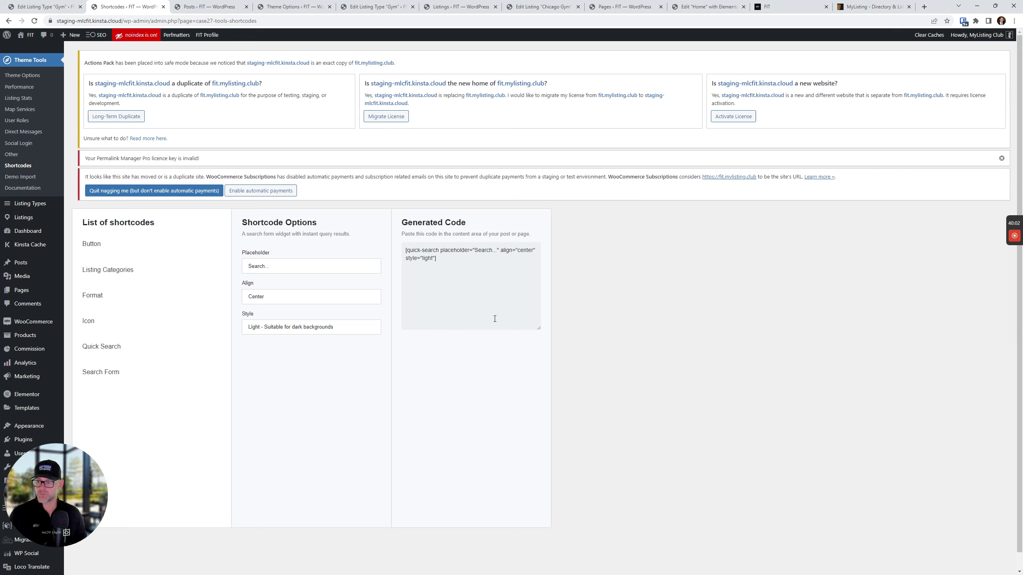
# - Copy the generated quick-search shortcode with placeholder "Search...", center alignment and light style
pyautogui.tripleClick(427, 258)
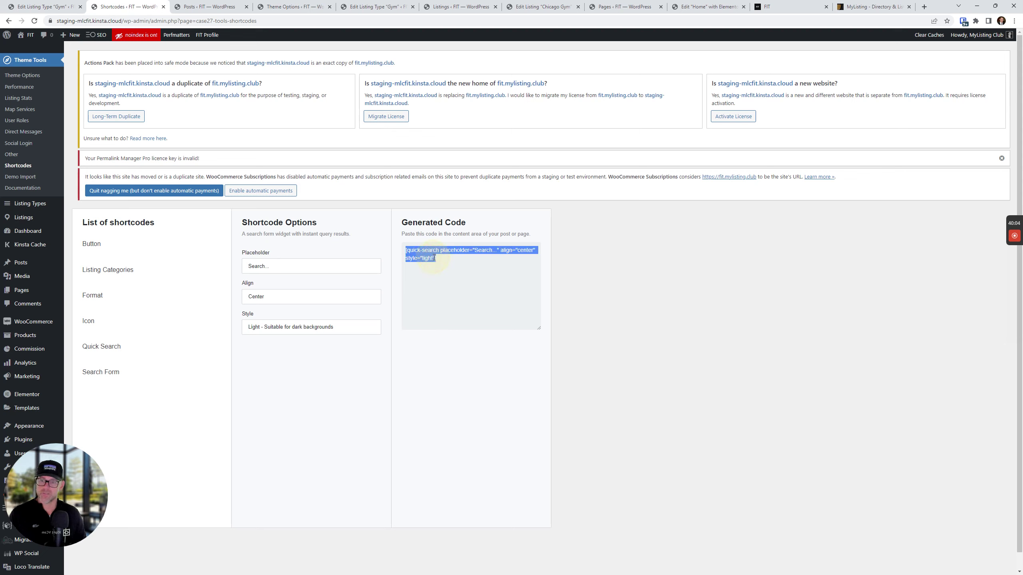
pyautogui.rightClick(433, 257)
pyautogui.click(461, 290)
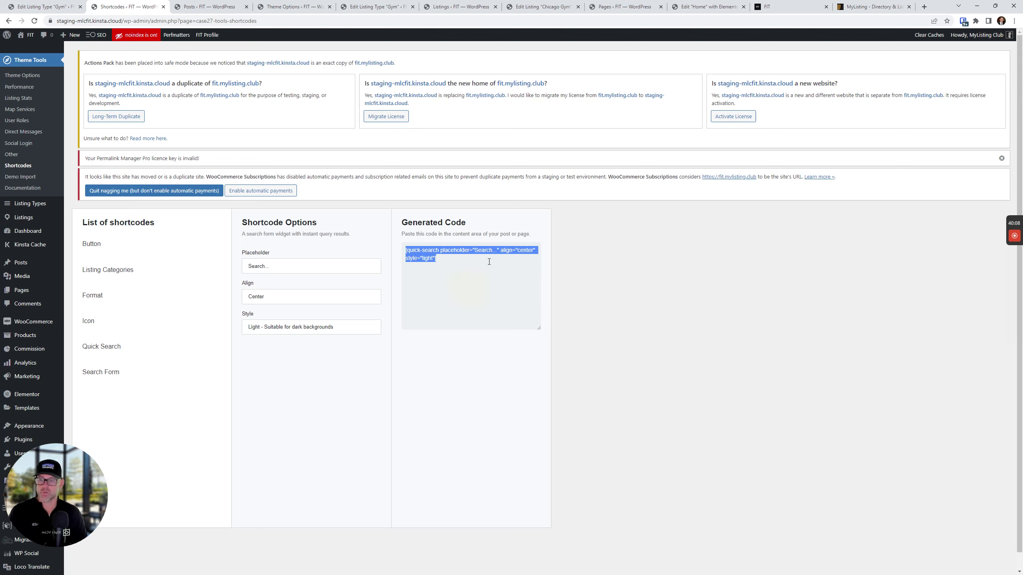
pyautogui.click(467, 251)
pyautogui.tripleClick(466, 250)
pyautogui.rightClick(467, 250)
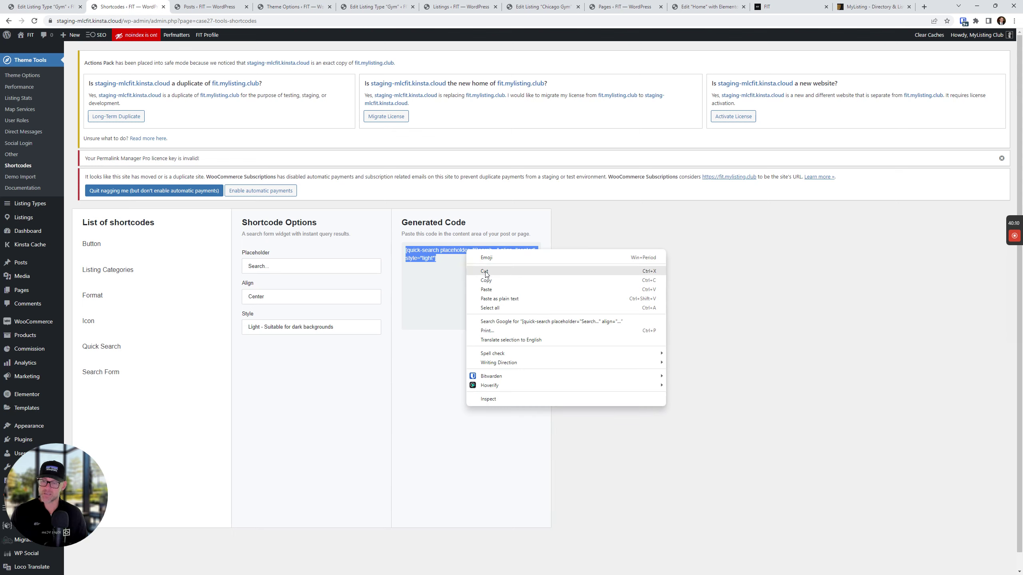
pyautogui.click(489, 287)
# - Add a Shortcode widget above the Featured Gyms heading on Home, paste in the copied quick-search shortcode, and update the page
pyautogui.click(676, 6)
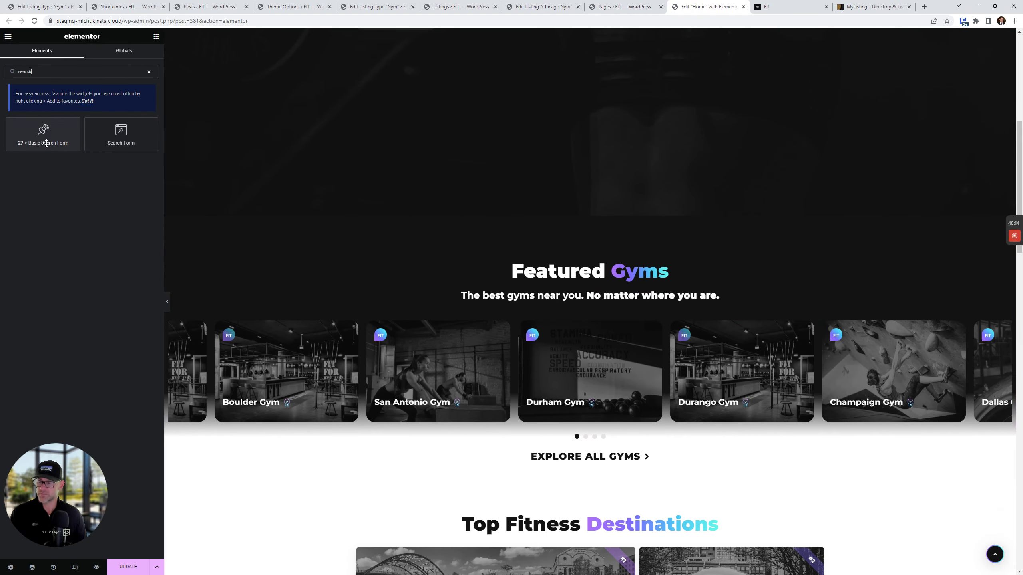
pyautogui.doubleClick(72, 70)
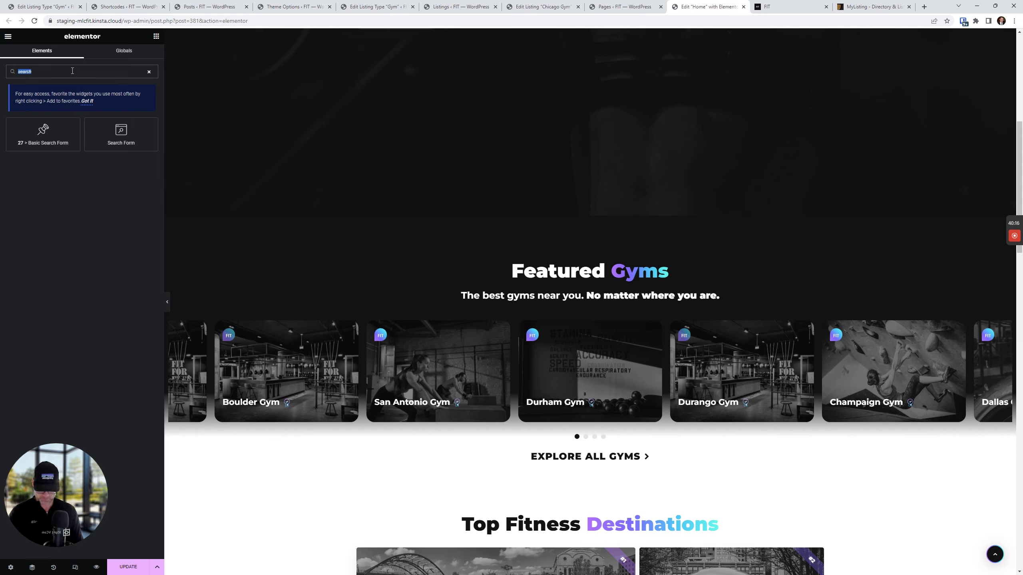
pyautogui.write('shor')
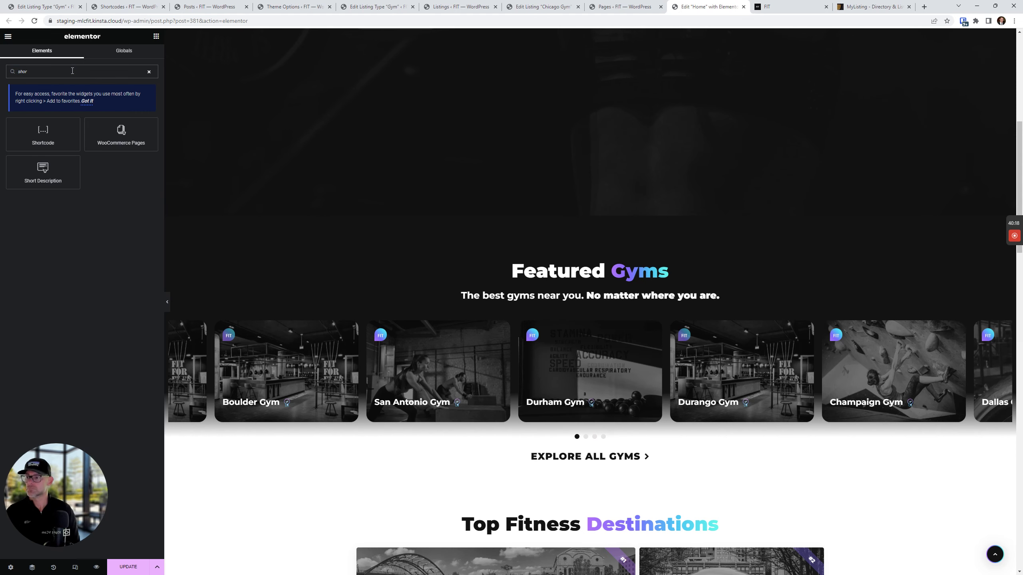
pyautogui.moveTo(43, 135); pyautogui.dragTo(551, 266)
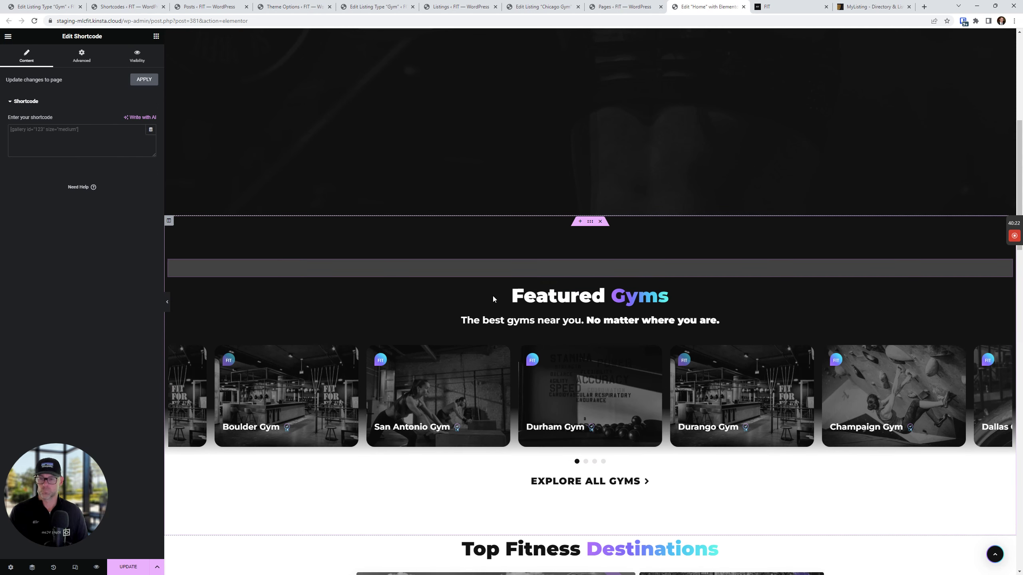
pyautogui.click(81, 133)
pyautogui.hotkey('ctrl', 'v')
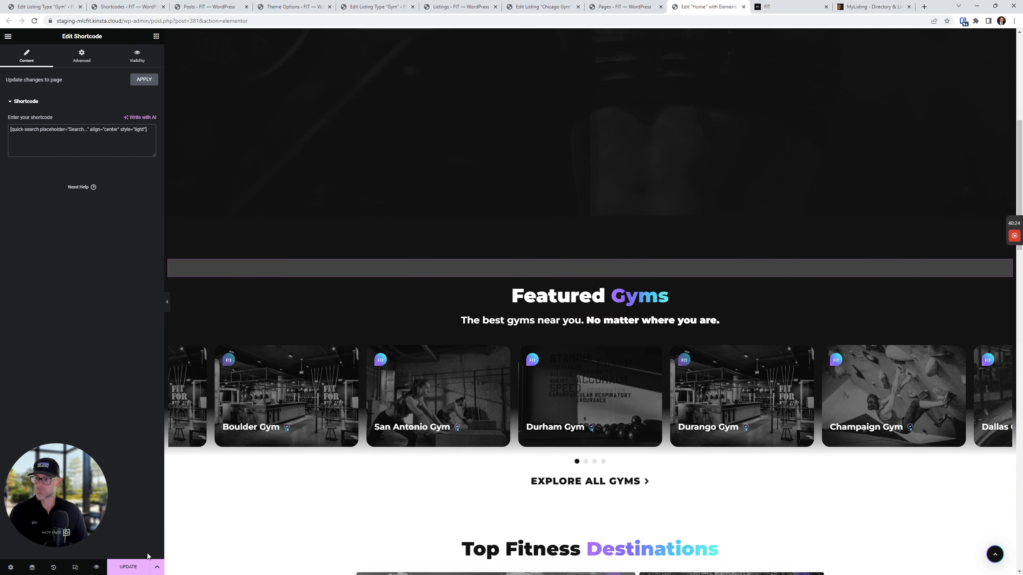
pyautogui.click(141, 564)
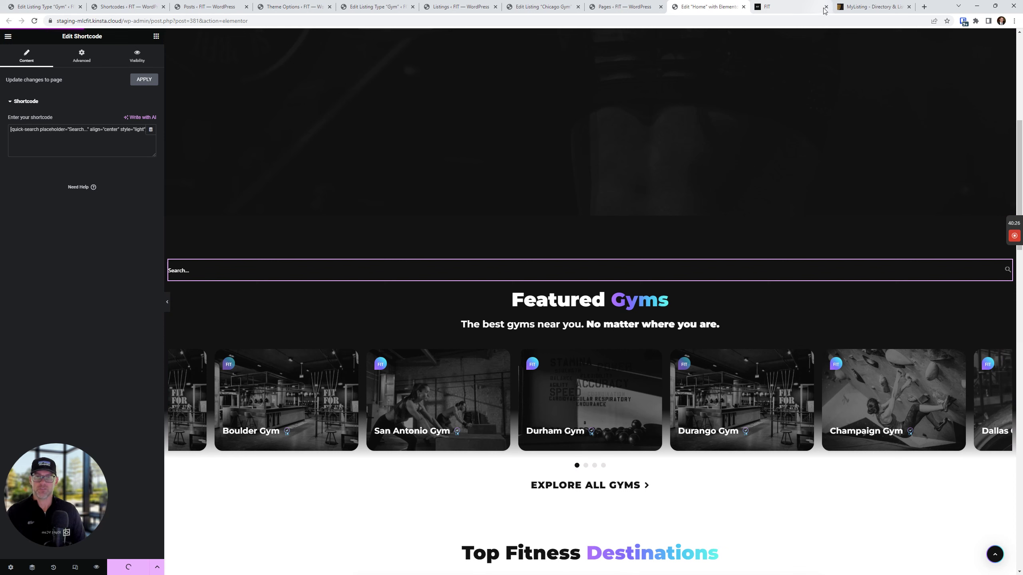
# - Reload the live home page and test the new search field above Featured Gyms with "chicago"
pyautogui.click(809, 9)
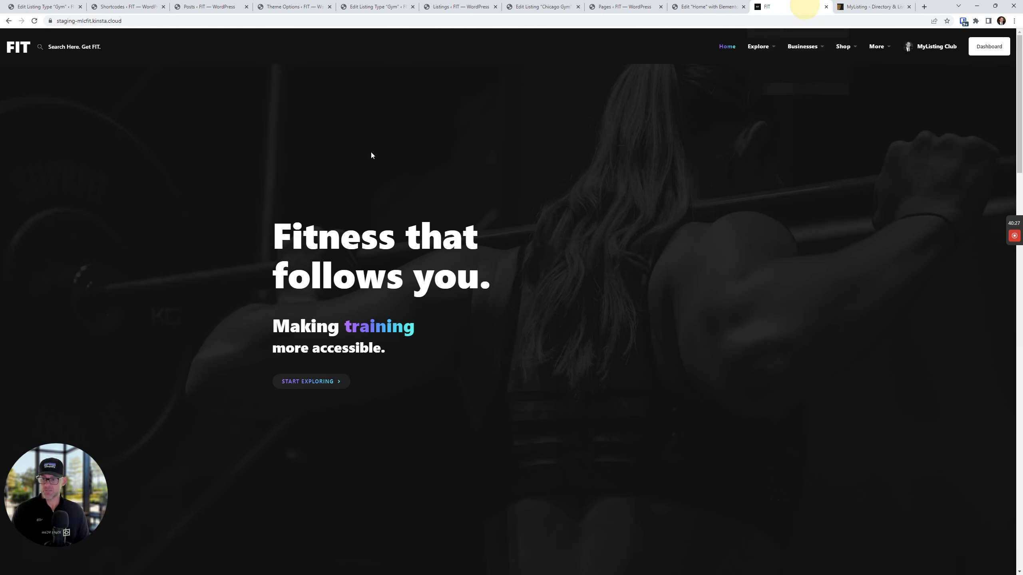
pyautogui.click(35, 20)
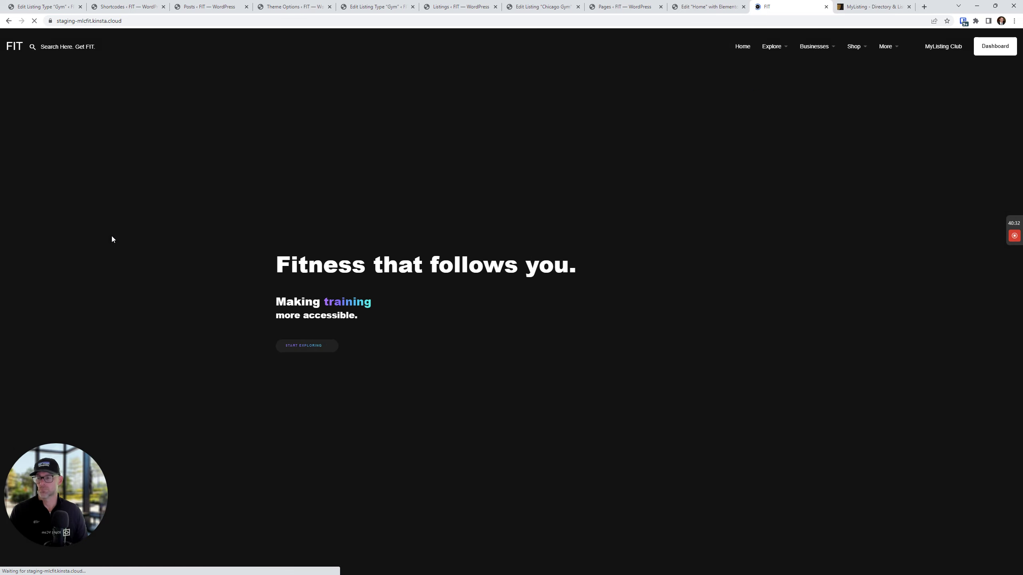
pyautogui.scroll(-4, 272, 310)
pyautogui.scroll(-5, 272, 310)
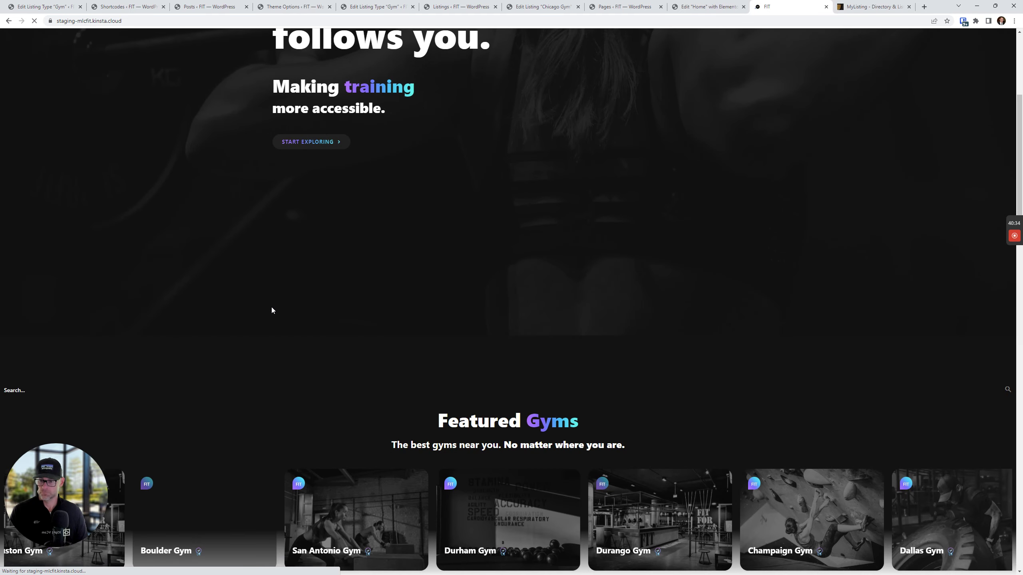
pyautogui.click(36, 276)
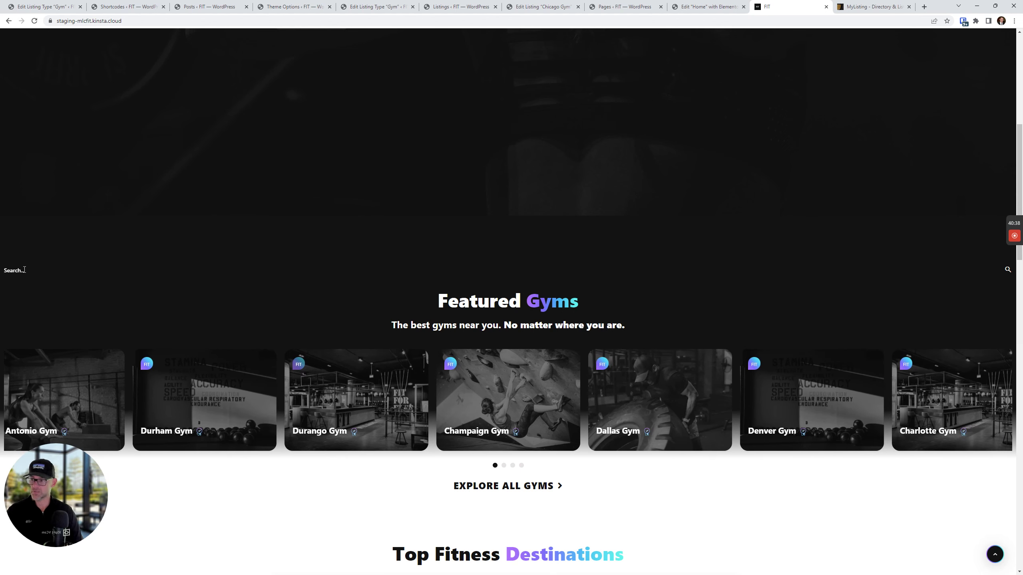
pyautogui.click(58, 271)
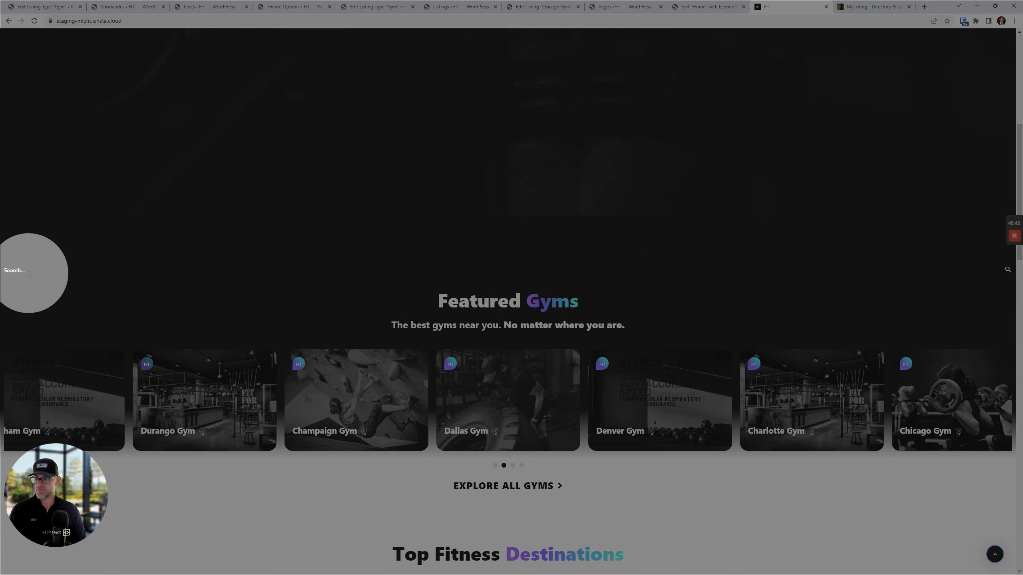
pyautogui.click(49, 276)
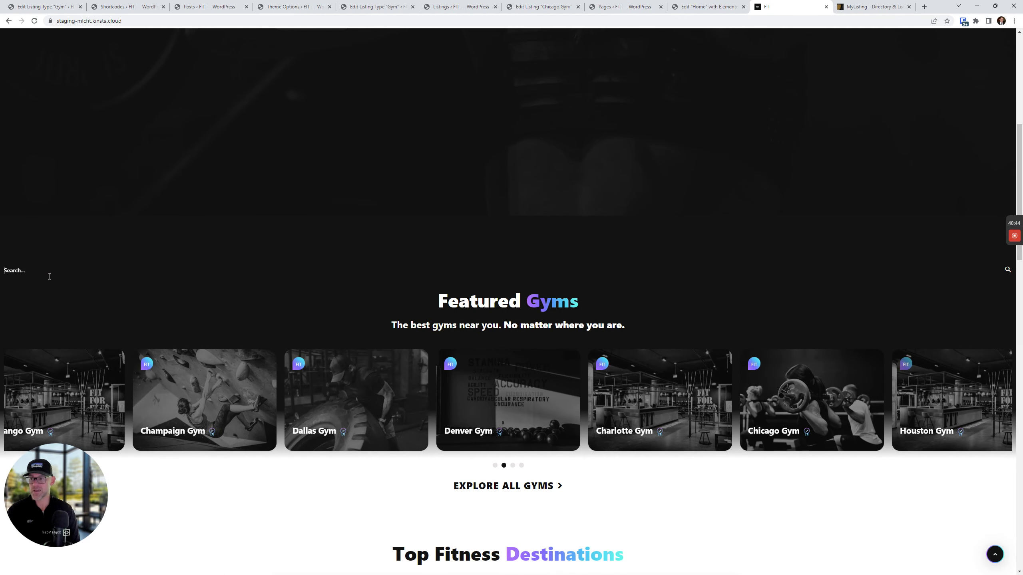
pyautogui.write('chicago')
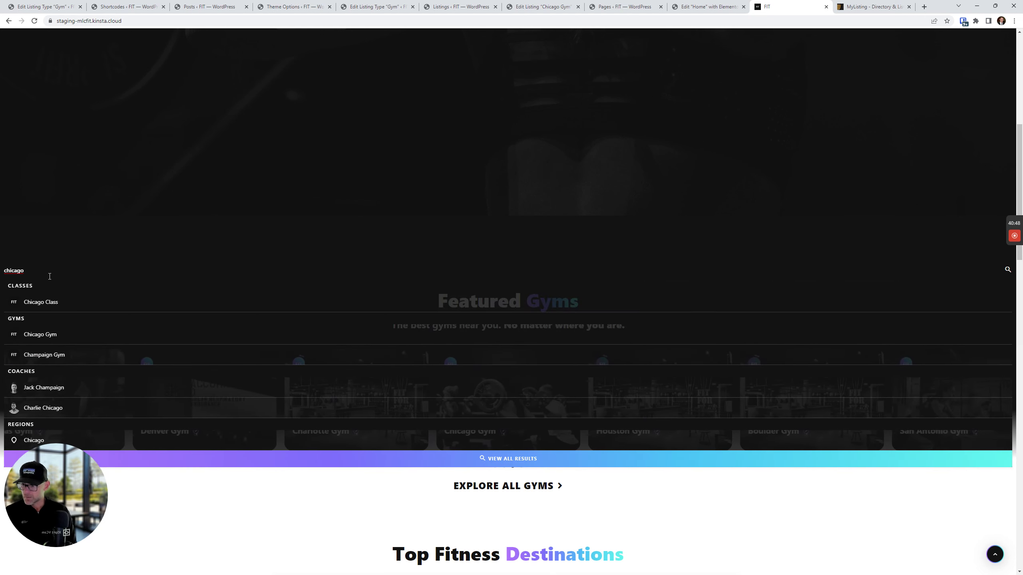
# - Review the v2.10.5 changelog entries on the quick search posts hook and preventing listing slug changes
pyautogui.click(869, 7)
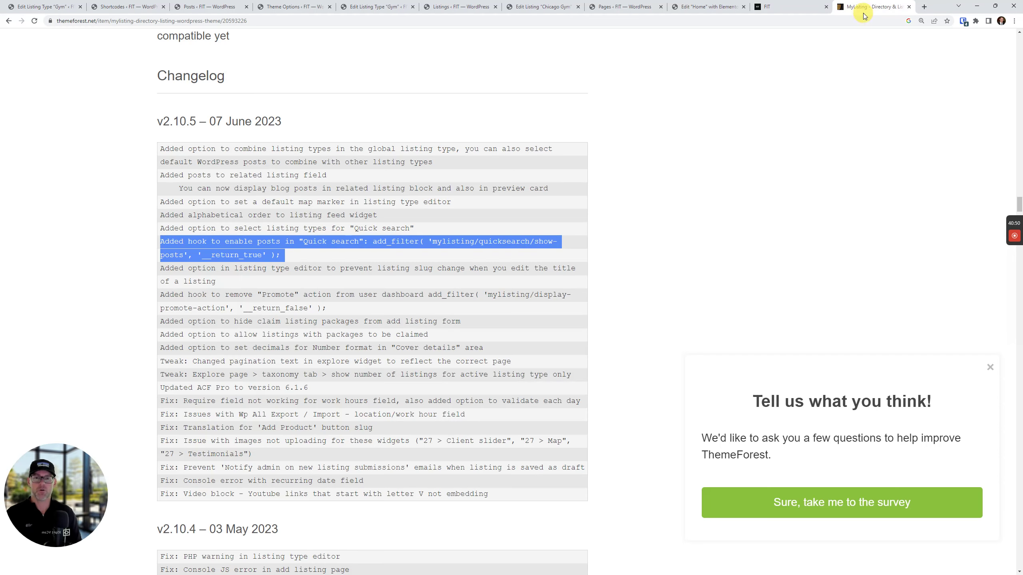
pyautogui.doubleClick(408, 242)
pyautogui.tripleClick(407, 240)
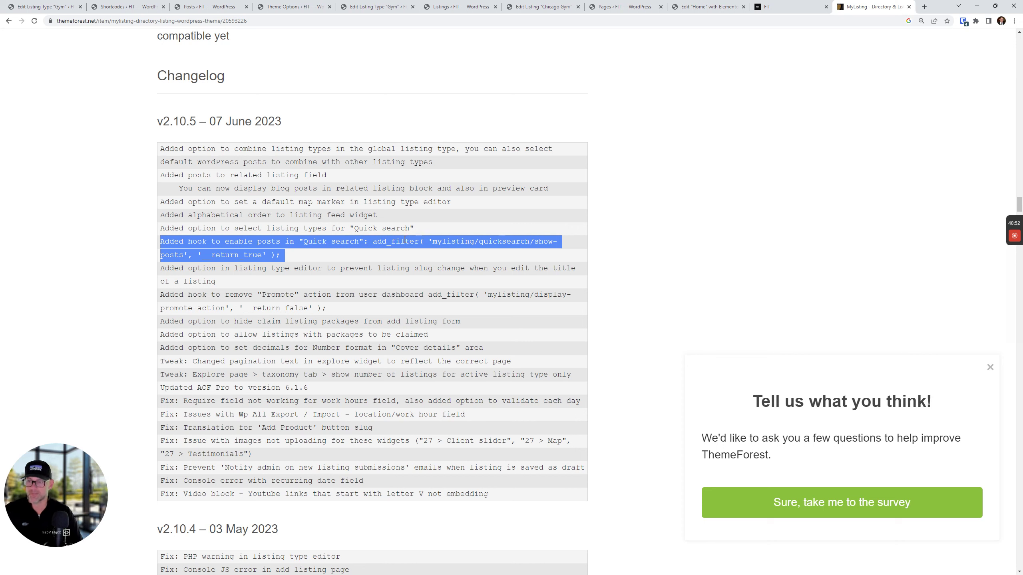
pyautogui.click(639, 244)
pyautogui.tripleClick(558, 245)
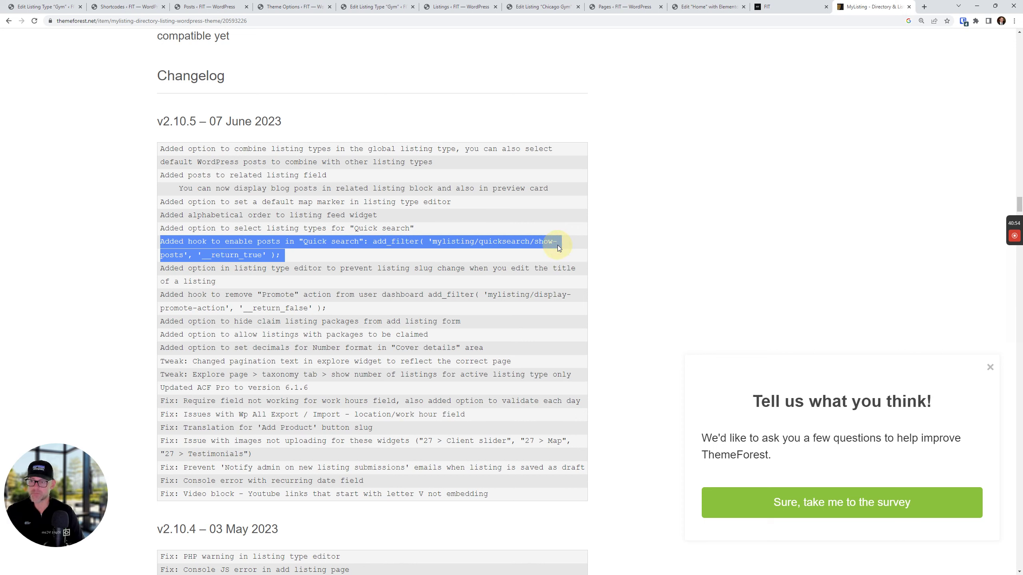
pyautogui.click(607, 246)
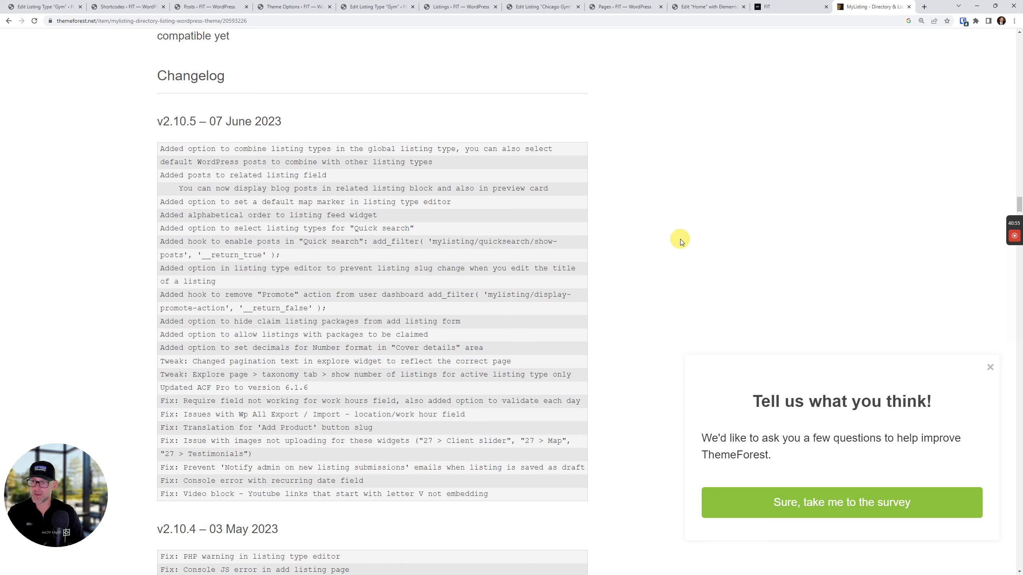
pyautogui.doubleClick(433, 247)
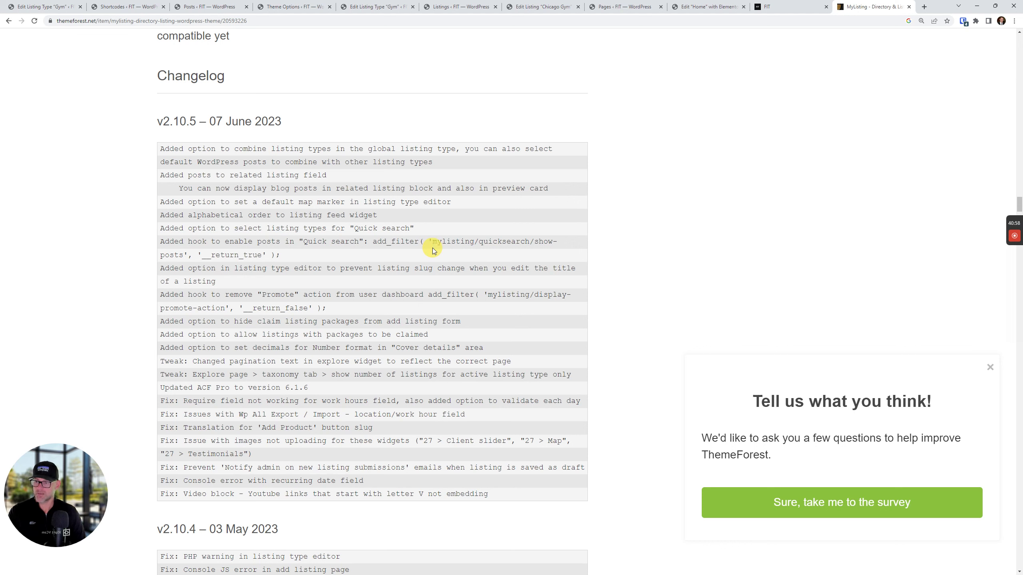
pyautogui.tripleClick(432, 248)
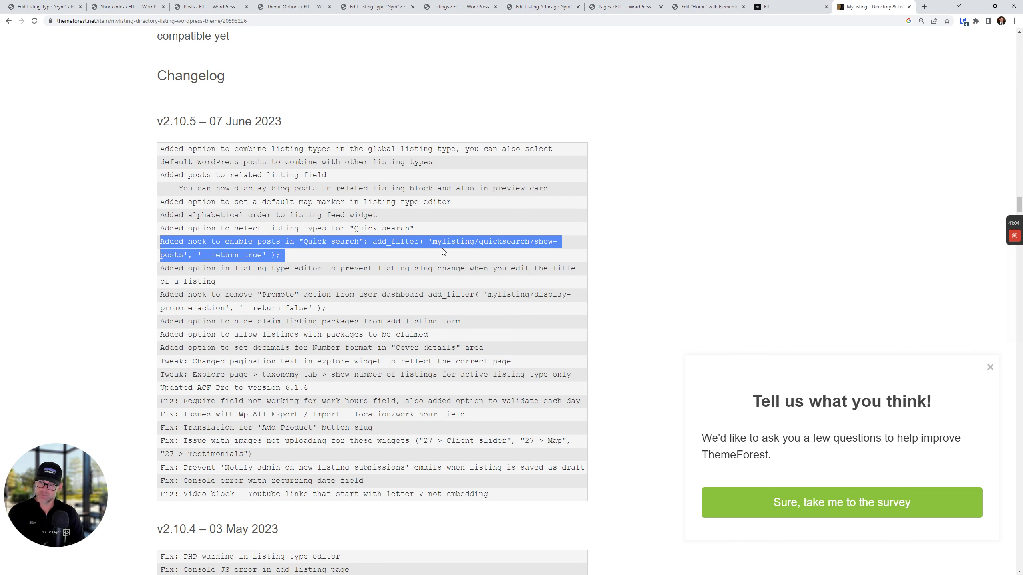
pyautogui.tripleClick(514, 266)
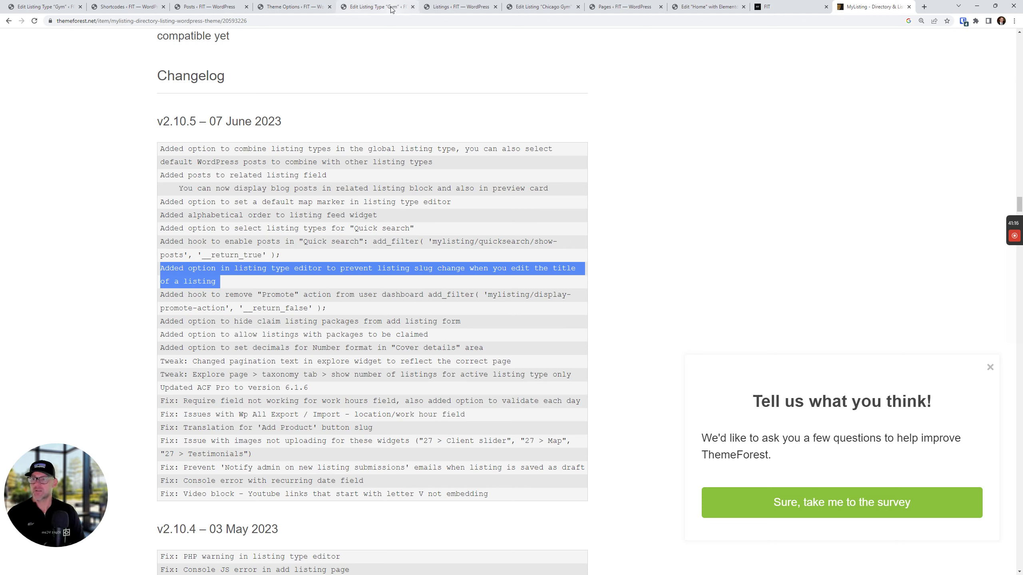
# - Turn on Disable slug update in the Gym listing type's other general settings
pyautogui.click(367, 5)
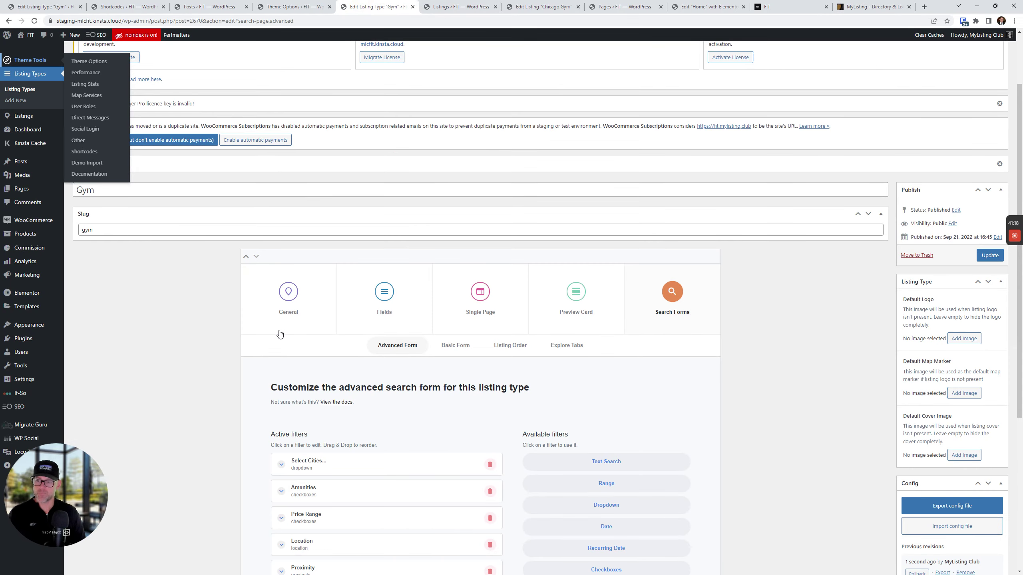
pyautogui.click(298, 297)
pyautogui.scroll(-4, 298, 297)
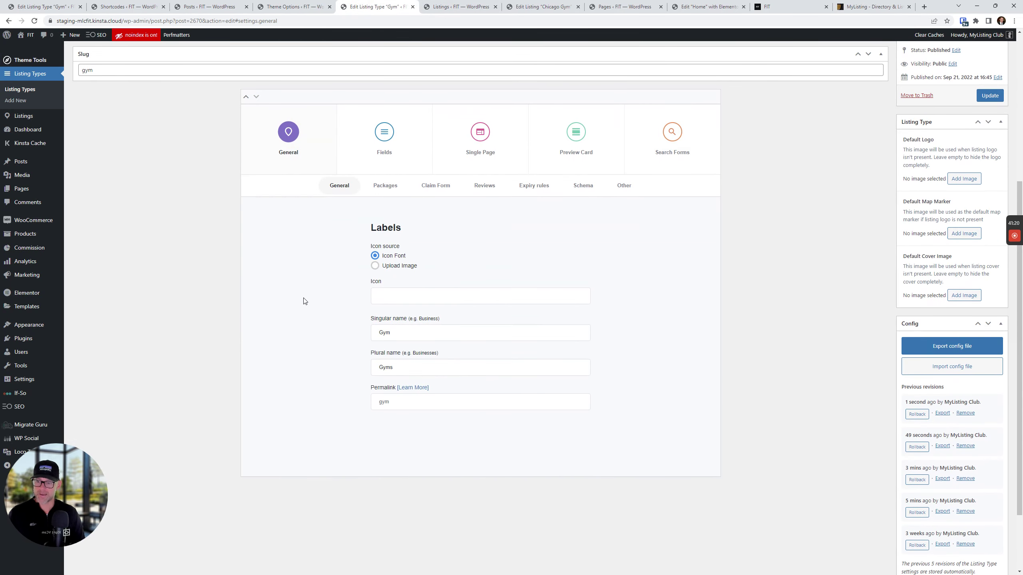
pyautogui.click(628, 187)
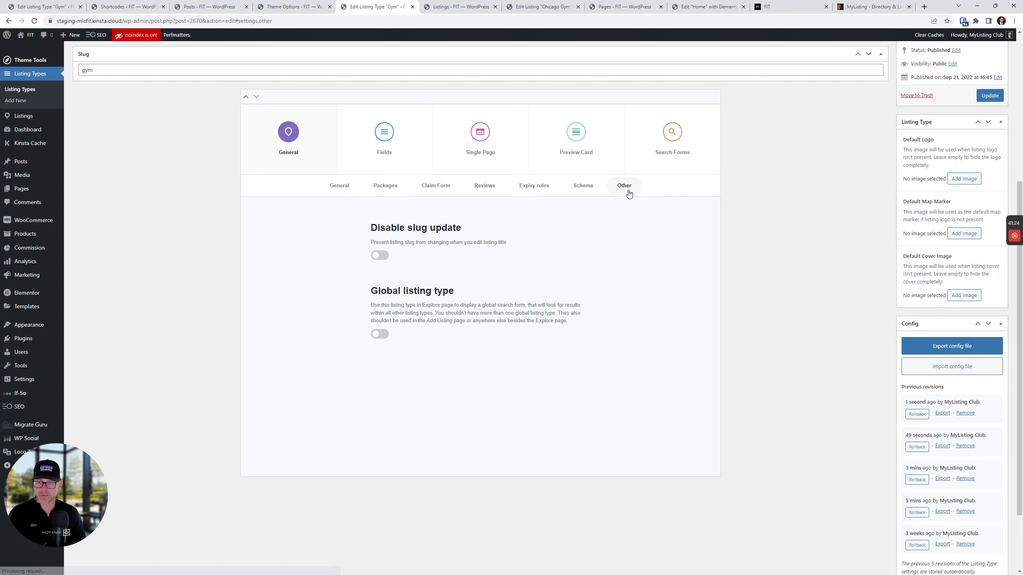
pyautogui.moveTo(454, 229); pyautogui.dragTo(347, 232)
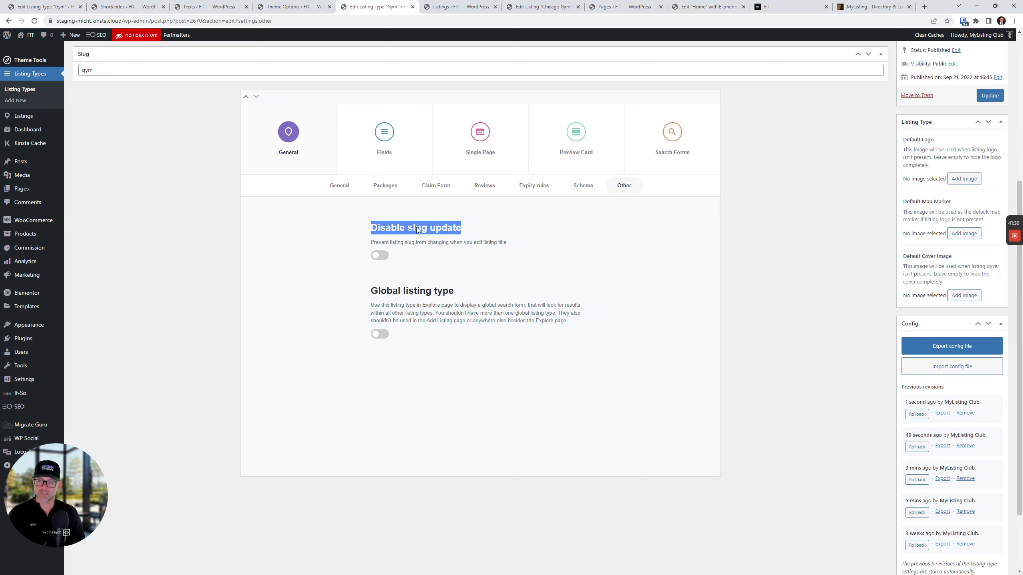
pyautogui.click(381, 259)
pyautogui.scroll(3, 510, 360)
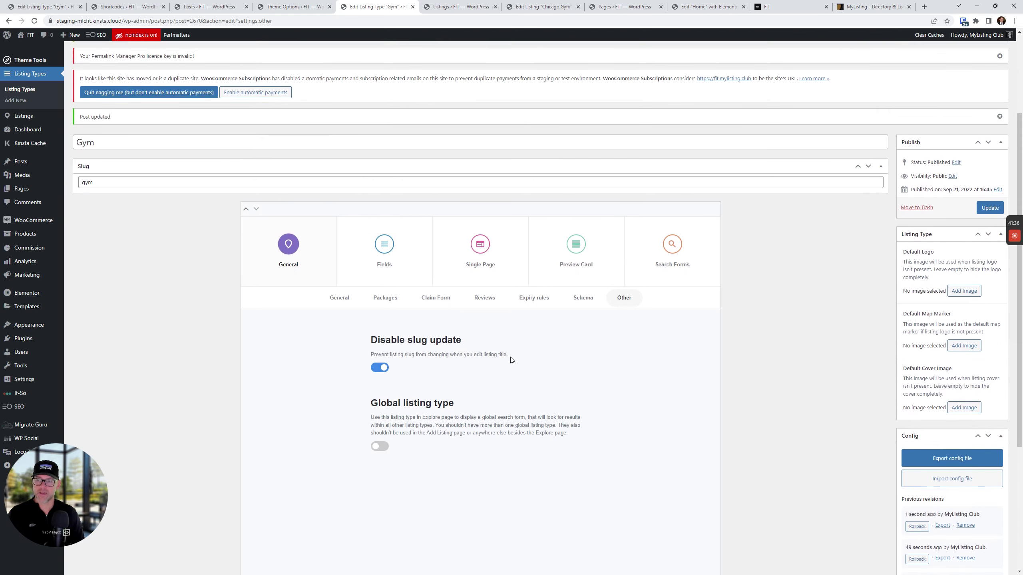
# - Open the Chicago Gym listing for editing from the listings and check its permalink
pyautogui.click(466, 4)
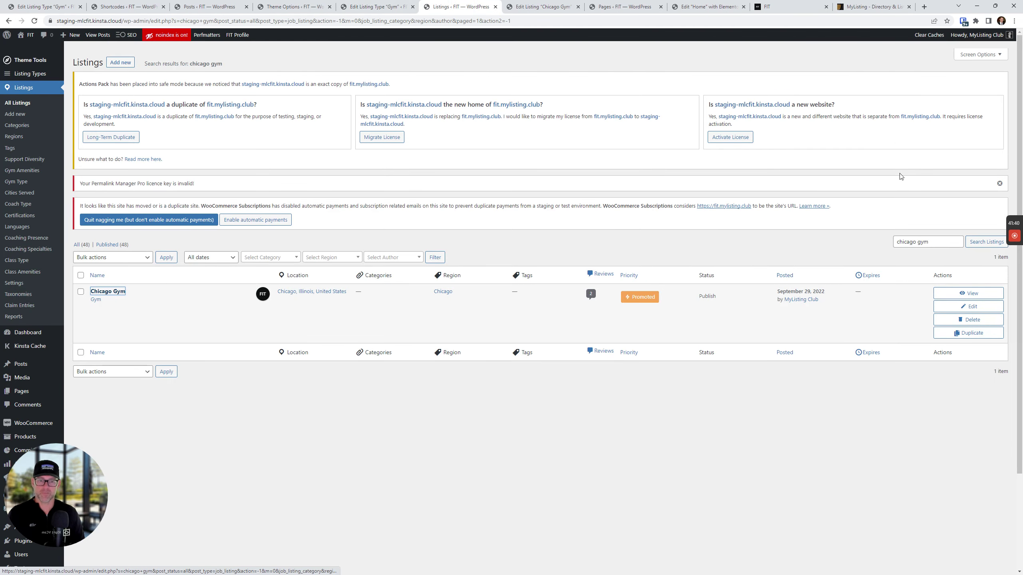
pyautogui.click(981, 55)
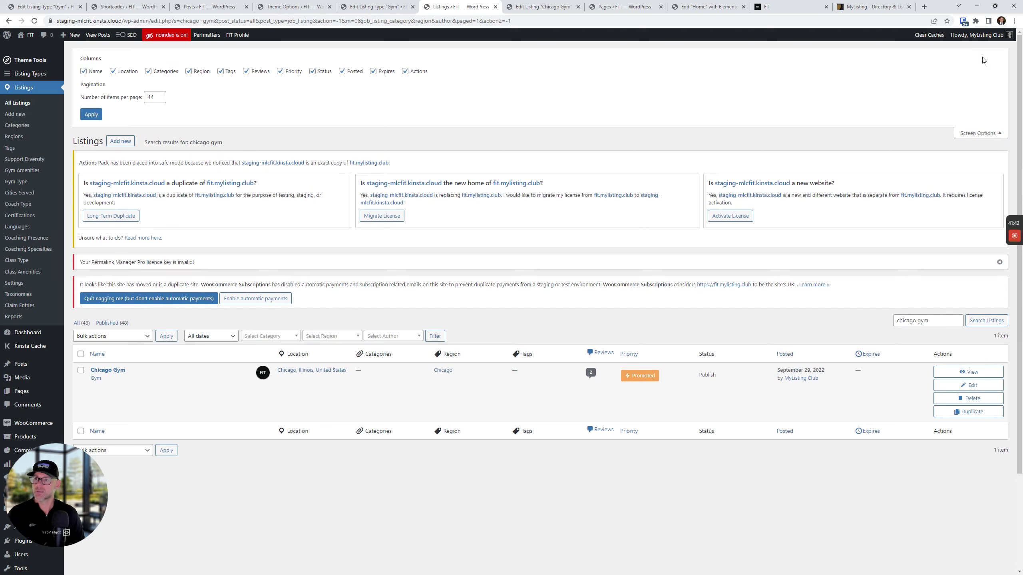
pyautogui.click(119, 371)
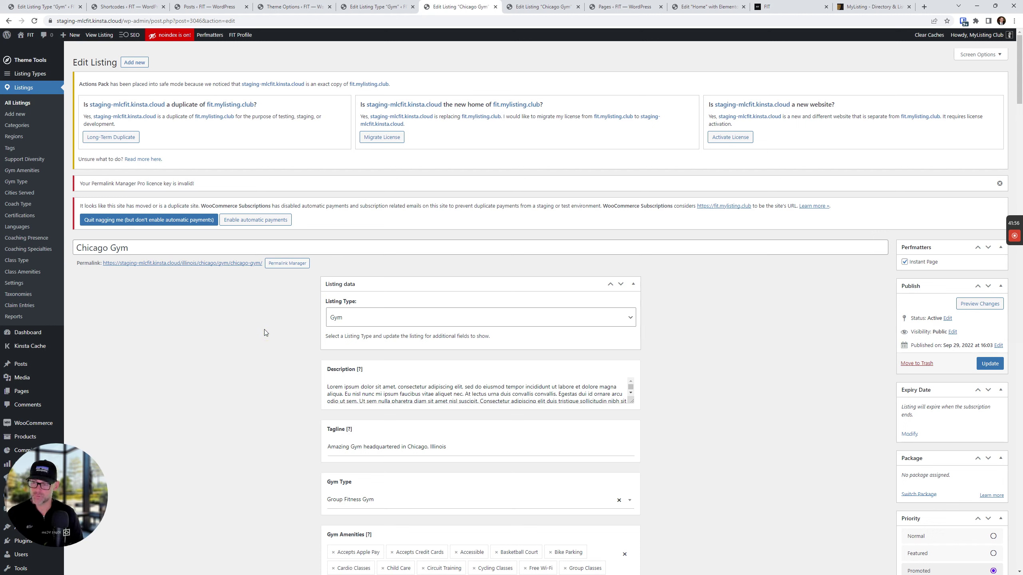
# - Go back to the Gym listing type and examine the description of the Disable slug update option
pyautogui.click(345, 6)
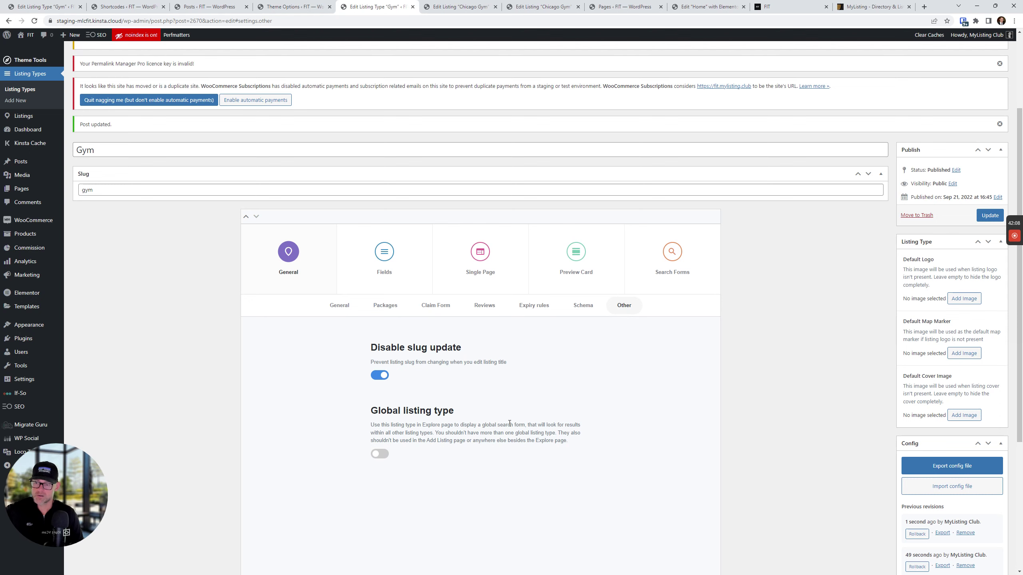
pyautogui.scroll(-1, 510, 423)
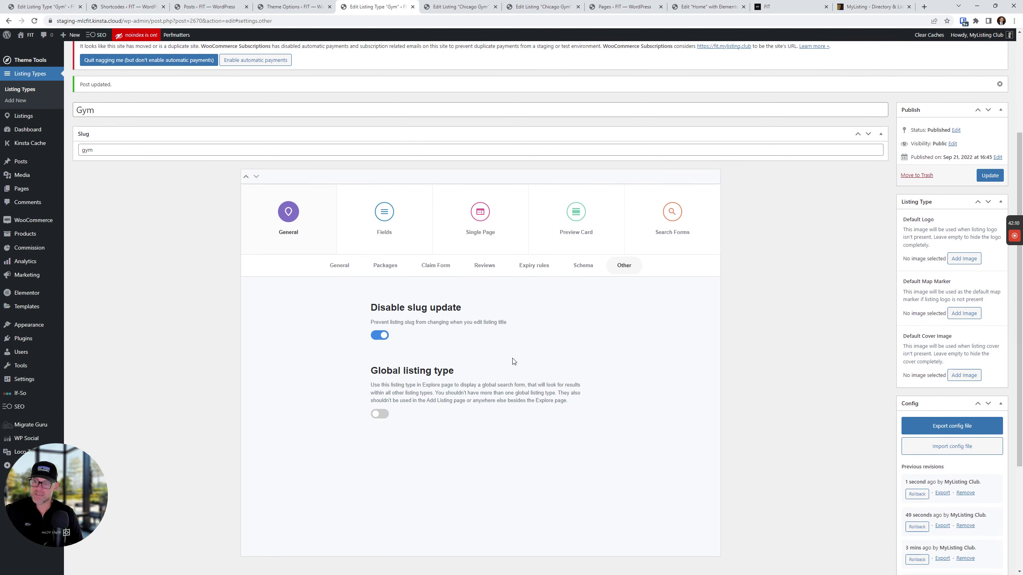
pyautogui.doubleClick(492, 322)
pyautogui.tripleClick(493, 322)
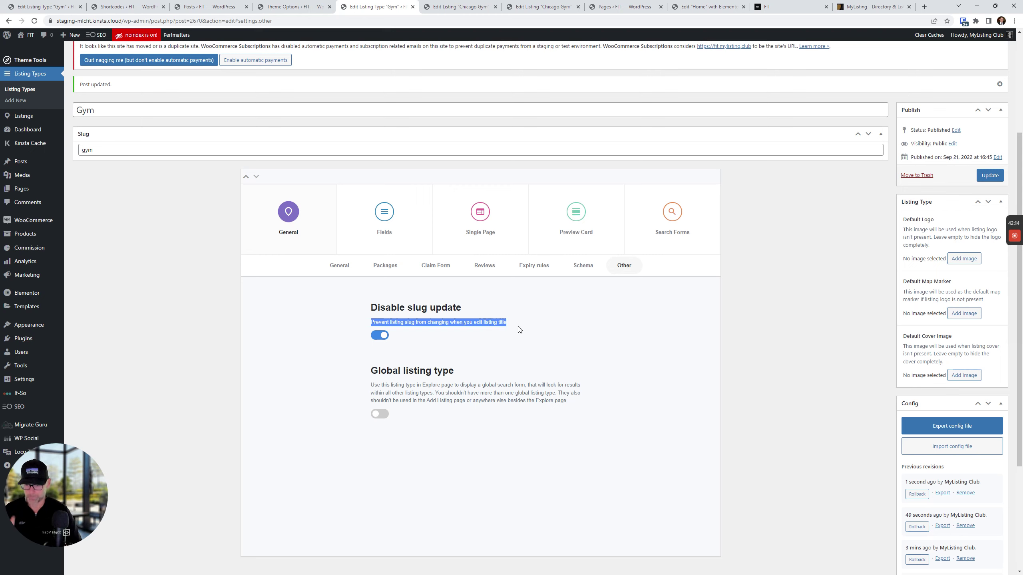
pyautogui.click(487, 323)
pyautogui.tripleClick(483, 322)
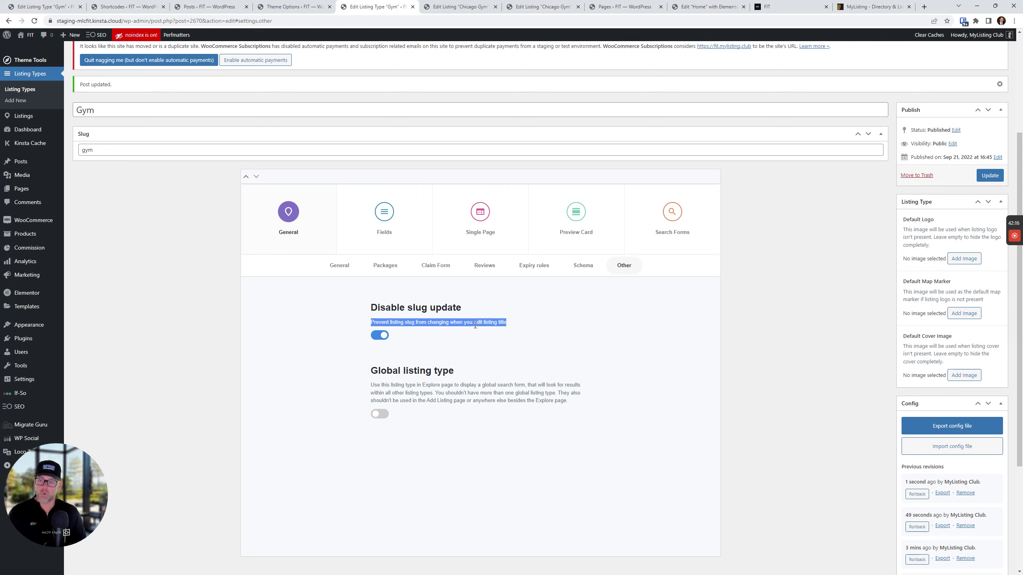
pyautogui.click(474, 326)
pyautogui.tripleClick(474, 327)
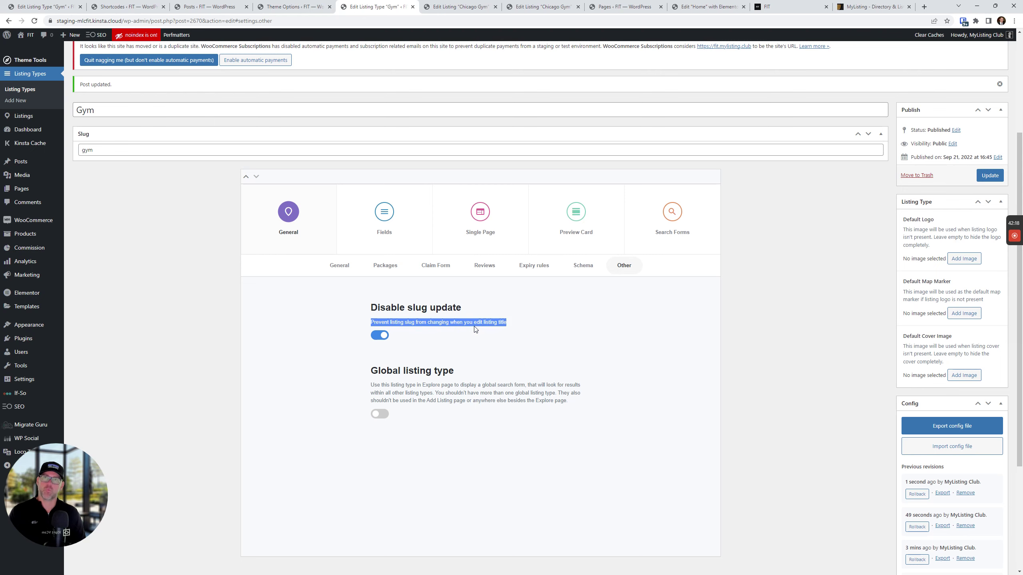
# - Open the Durango coach's listing from Featured Coaches on the live home page, closing the MyListing Club popup
pyautogui.click(779, 6)
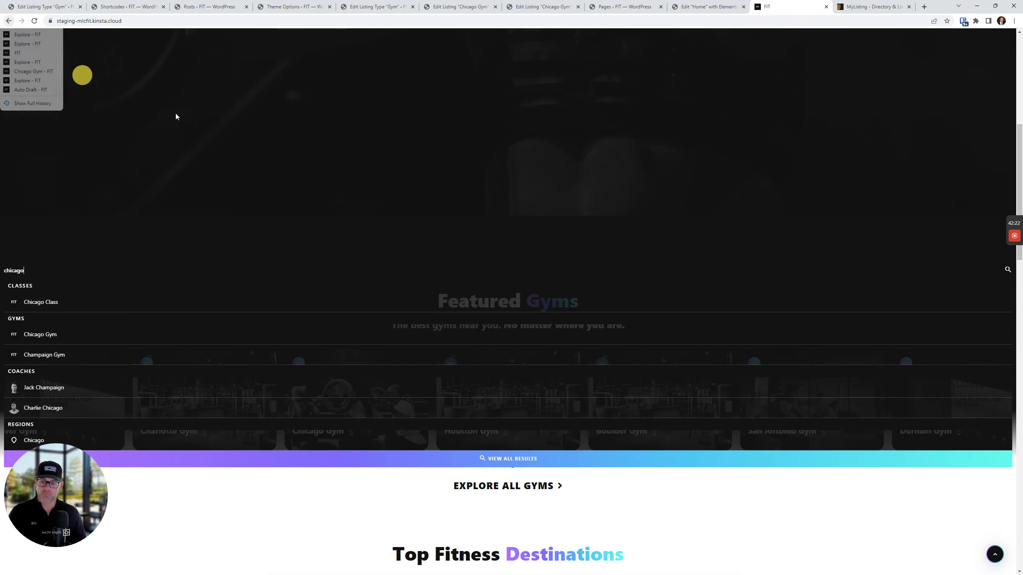
pyautogui.scroll(-6, 501, 343)
pyautogui.scroll(-5, 502, 343)
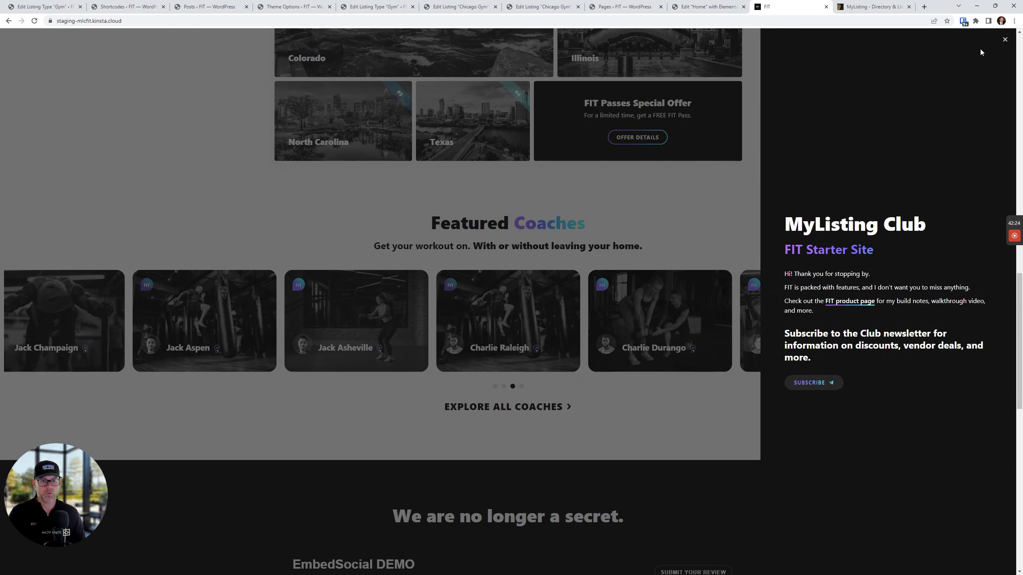
pyautogui.click(1004, 39)
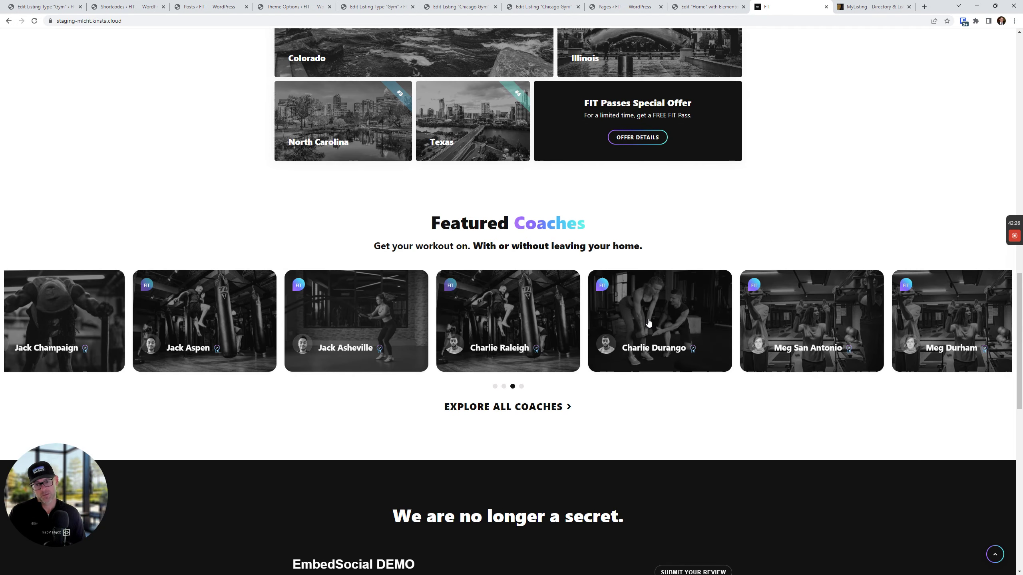
pyautogui.click(648, 322)
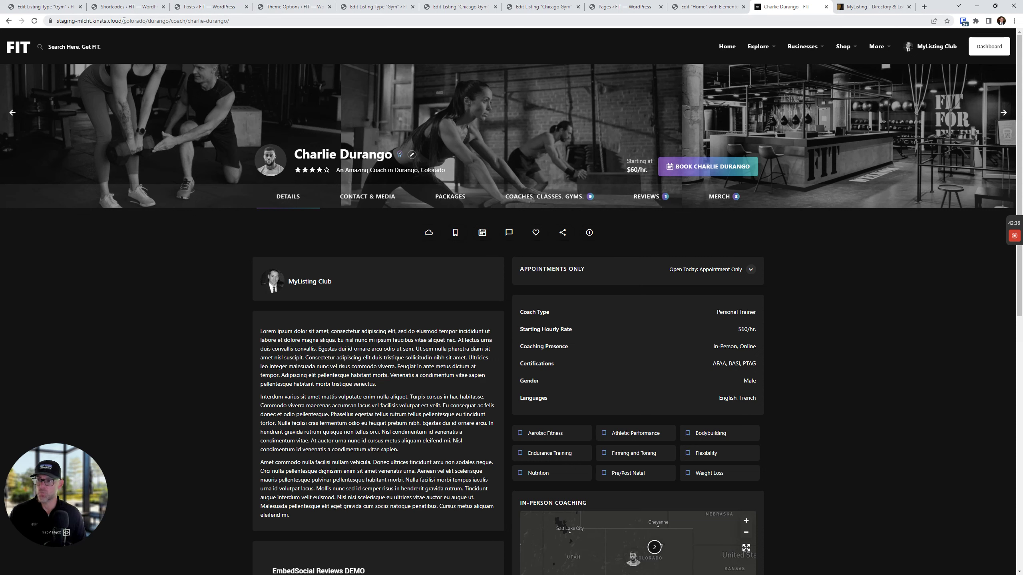
# - Examine the coach listing's URL structure, highlighting the region, city, listing type and listing slug segments
pyautogui.moveTo(123, 21); pyautogui.dragTo(251, 21)
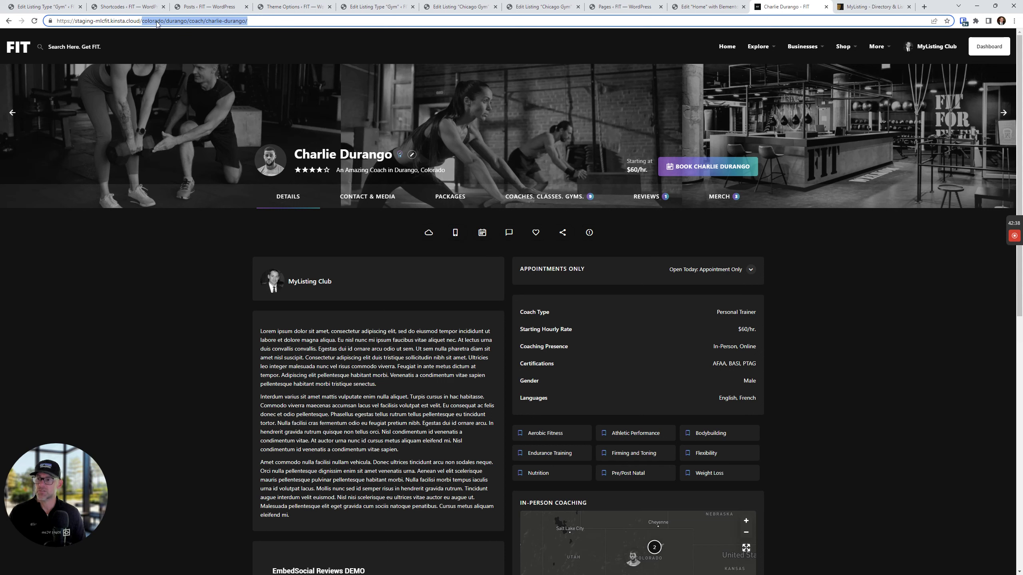
pyautogui.click(157, 25)
pyautogui.doubleClick(173, 22)
pyautogui.click(197, 21)
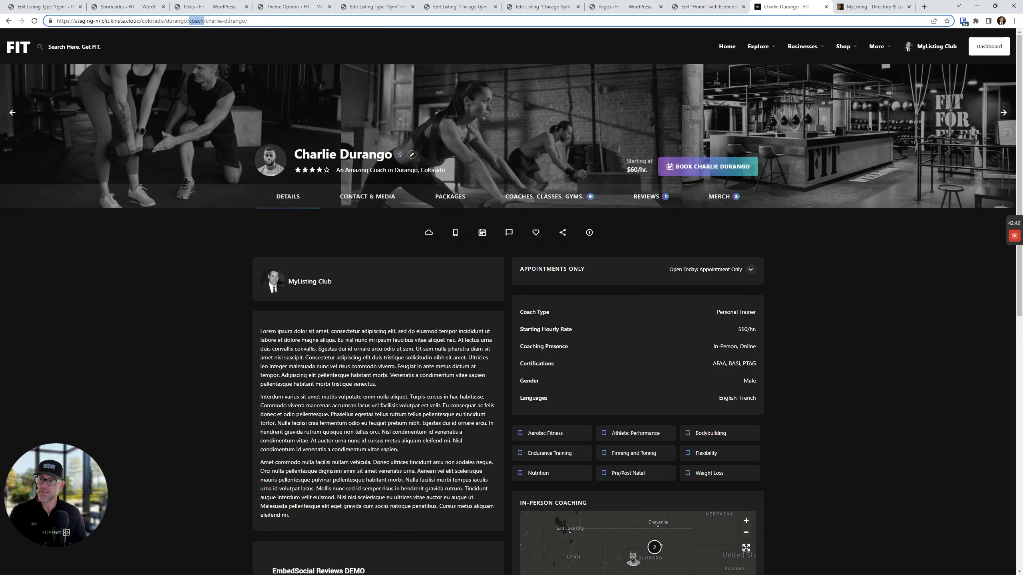
pyautogui.moveTo(212, 20); pyautogui.dragTo(265, 21)
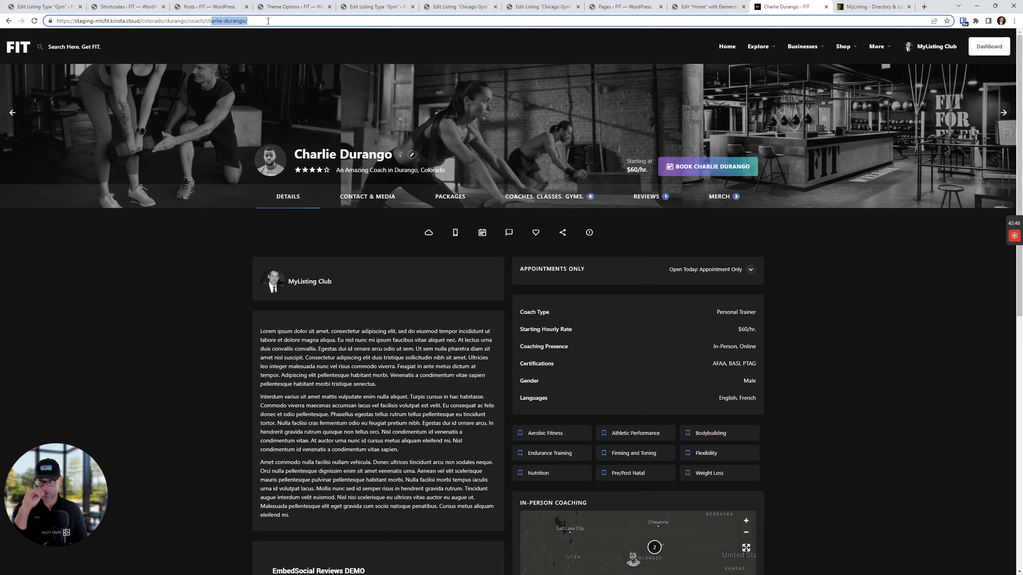
pyautogui.click(261, 23)
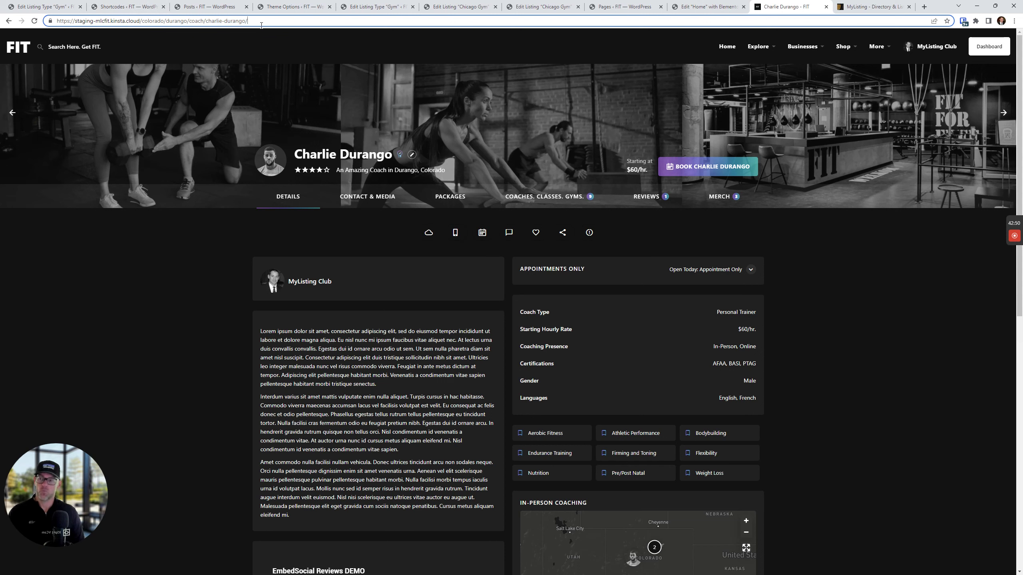
pyautogui.tripleClick(269, 19)
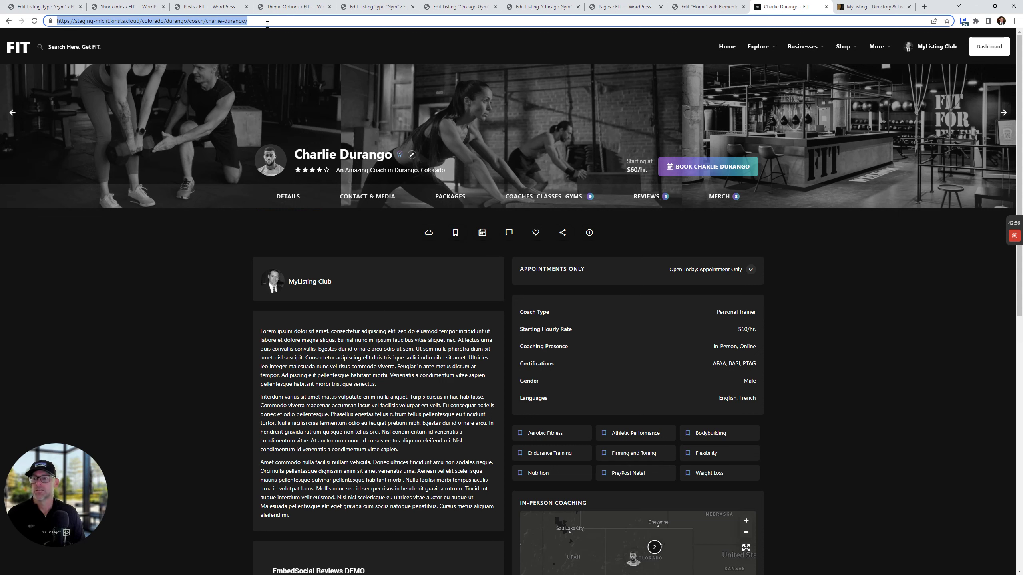
pyautogui.click(267, 24)
pyautogui.hotkey('shift', 'Left')
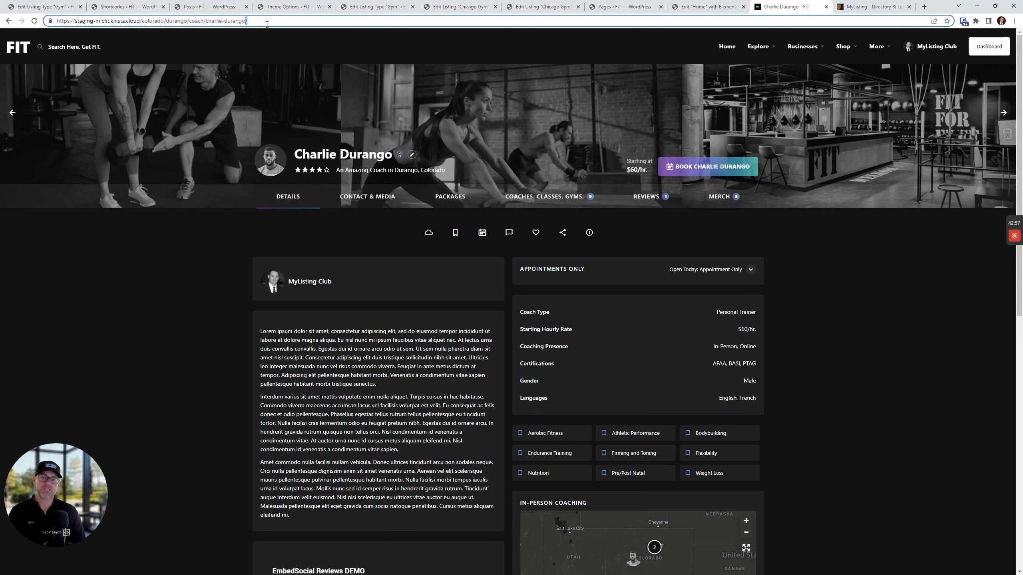
pyautogui.doubleClick(146, 22)
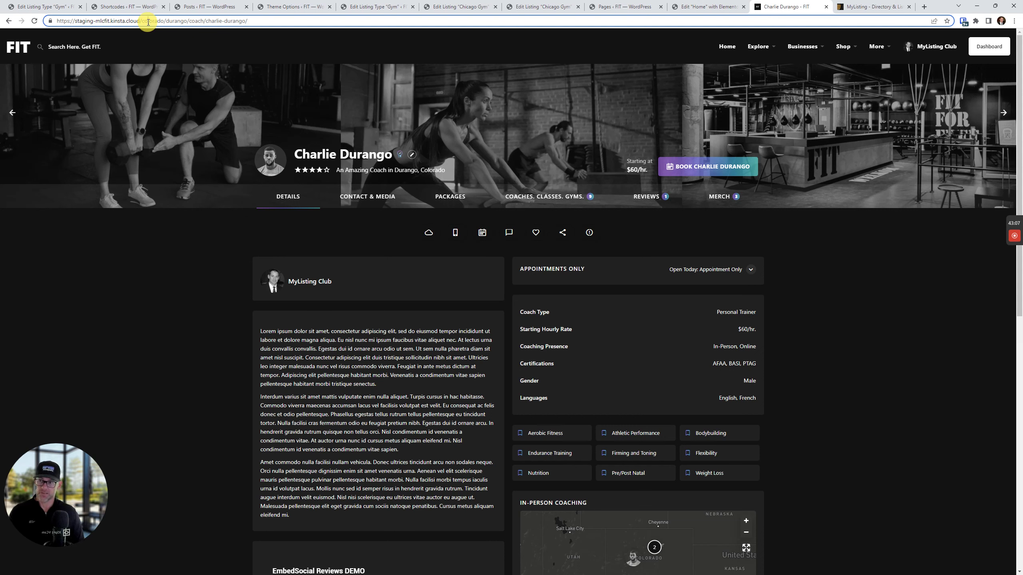
pyautogui.doubleClick(172, 21)
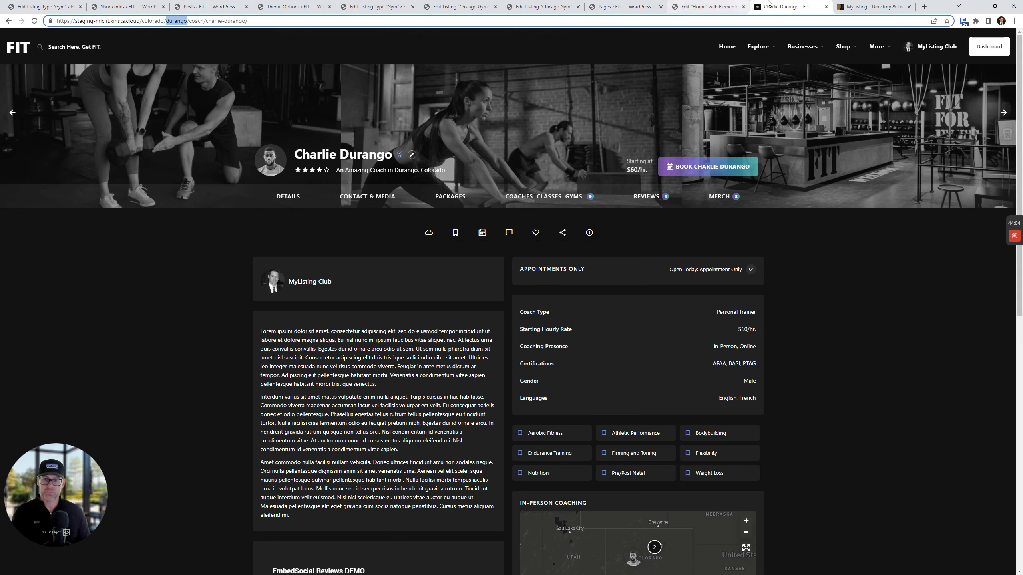
# - Review the v2.10.5 changelog entry about preventing listing slug changes, comparing it with the coach listing's URL
pyautogui.click(847, 7)
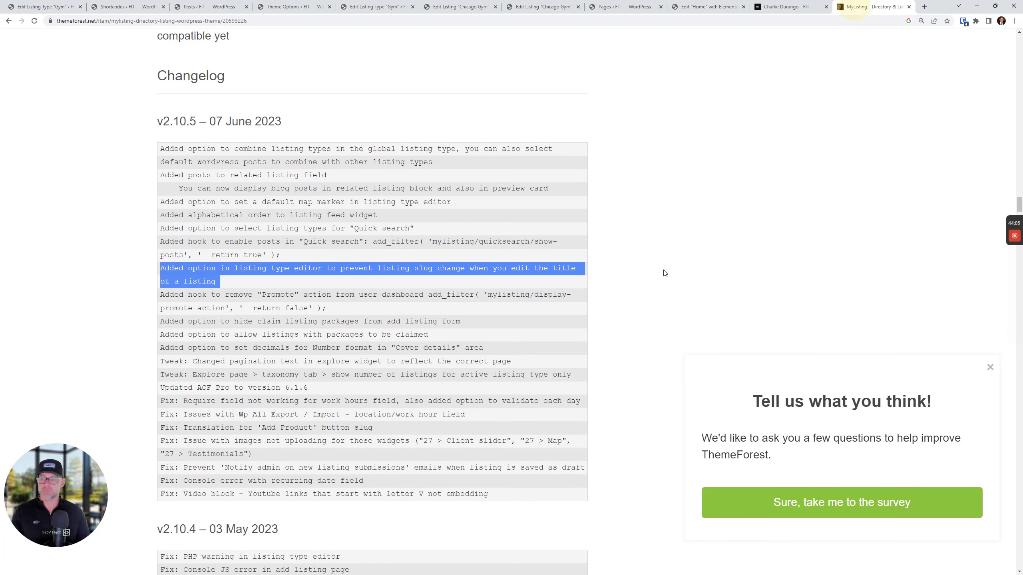
pyautogui.tripleClick(425, 267)
pyautogui.doubleClick(425, 267)
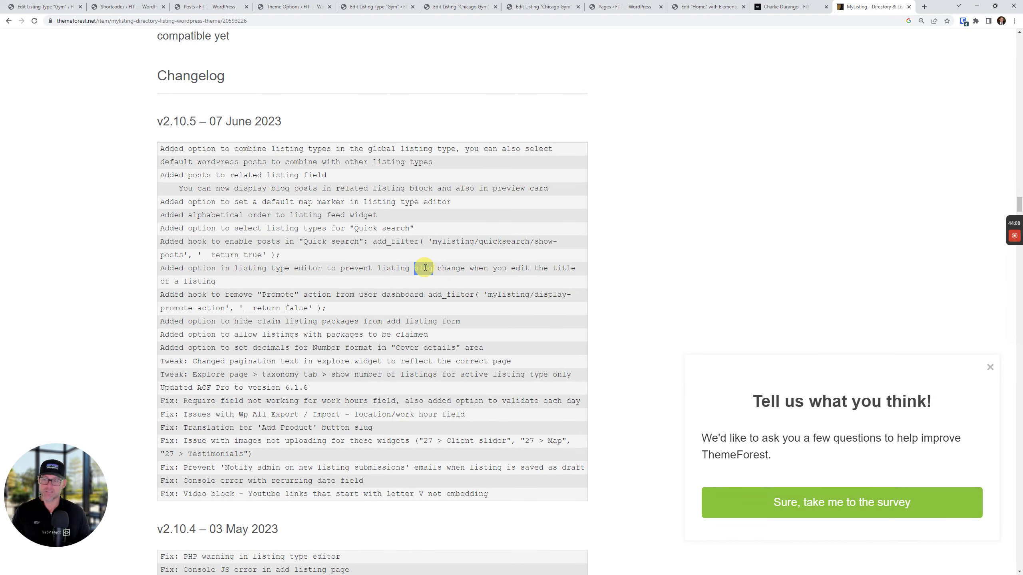
pyautogui.tripleClick(425, 268)
pyautogui.tripleClick(420, 269)
pyautogui.doubleClick(420, 269)
pyautogui.click(812, 9)
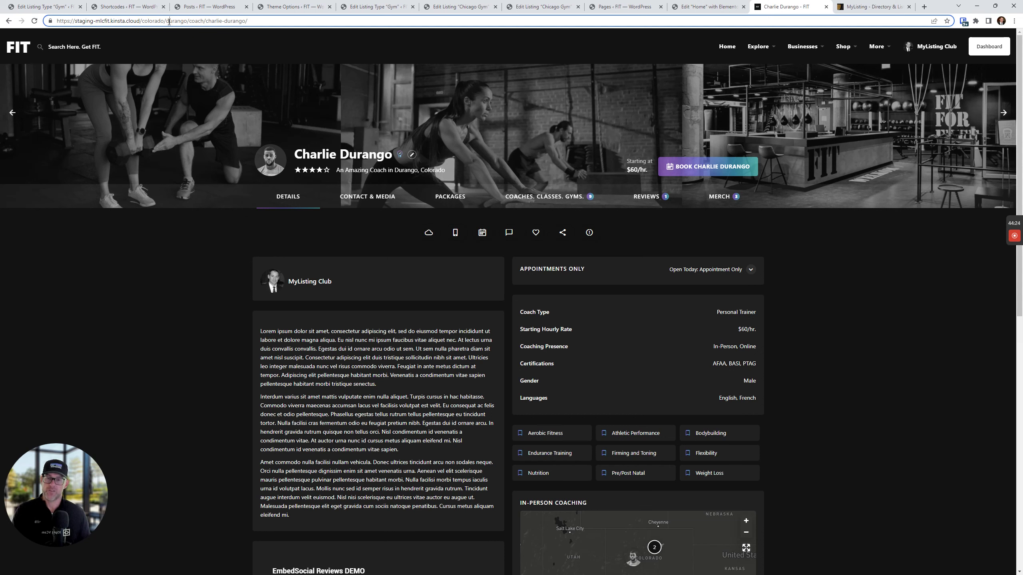
pyautogui.click(850, 7)
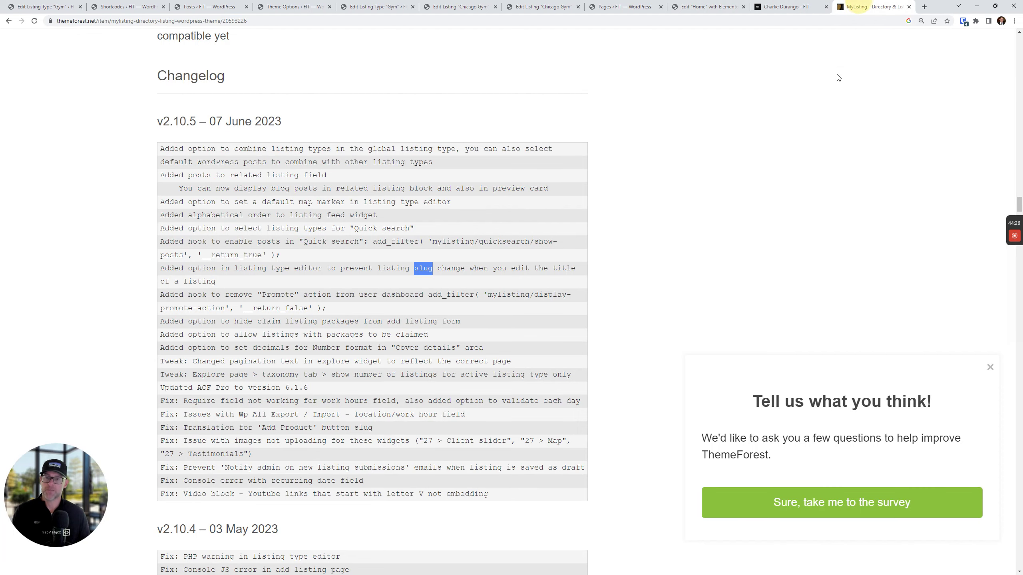
pyautogui.tripleClick(460, 268)
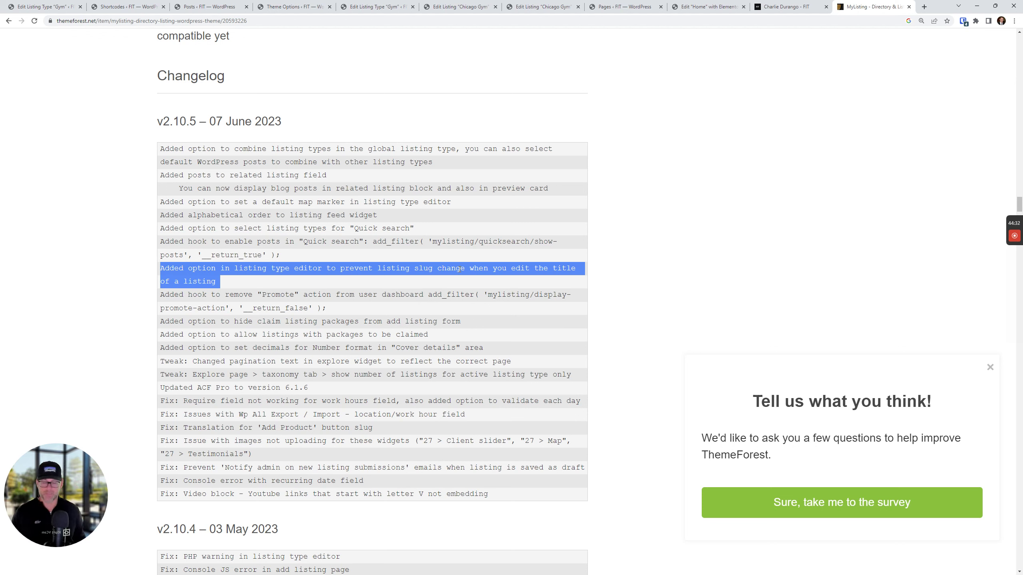
pyautogui.tripleClick(252, 271)
# - Review the v2.10.5 changelog entry for the hook that removes the "Promote" action from the user dashboard
pyautogui.scroll(-1, 270, 289)
pyautogui.scroll(-2, 264, 241)
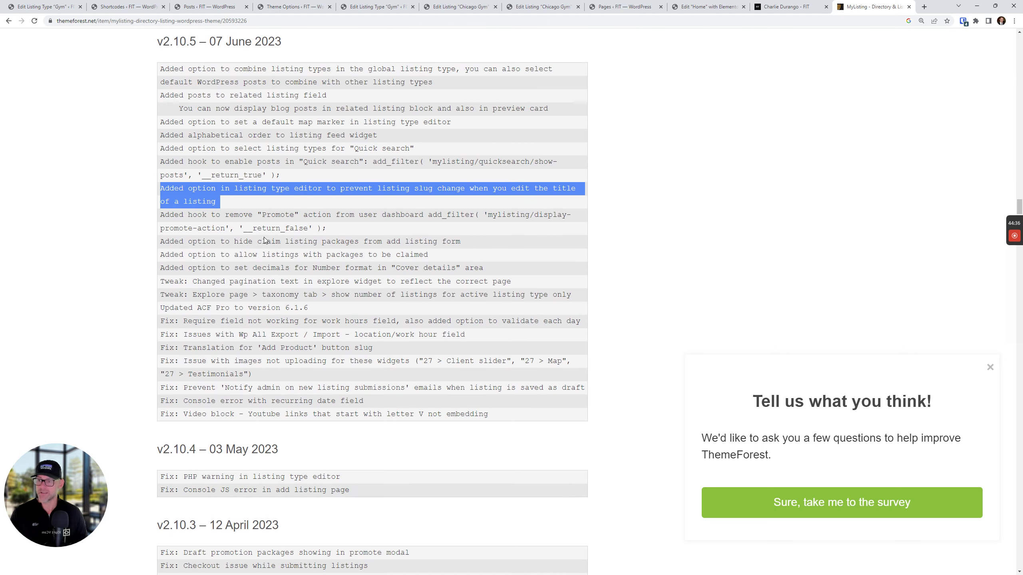
pyautogui.tripleClick(270, 213)
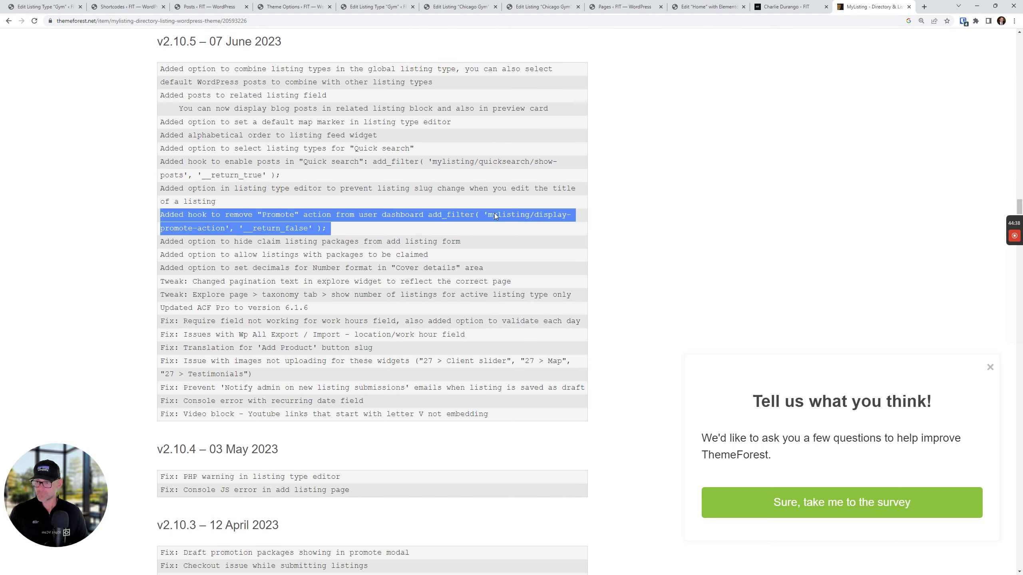
pyautogui.click(651, 228)
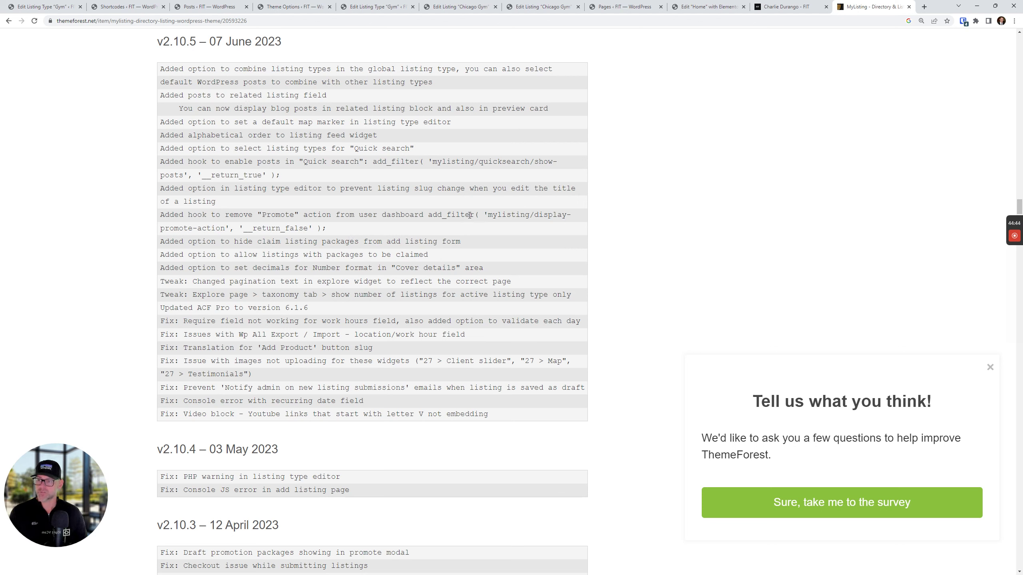
pyautogui.tripleClick(499, 215)
pyautogui.click(282, 151)
pyautogui.tripleClick(280, 164)
pyautogui.tripleClick(279, 216)
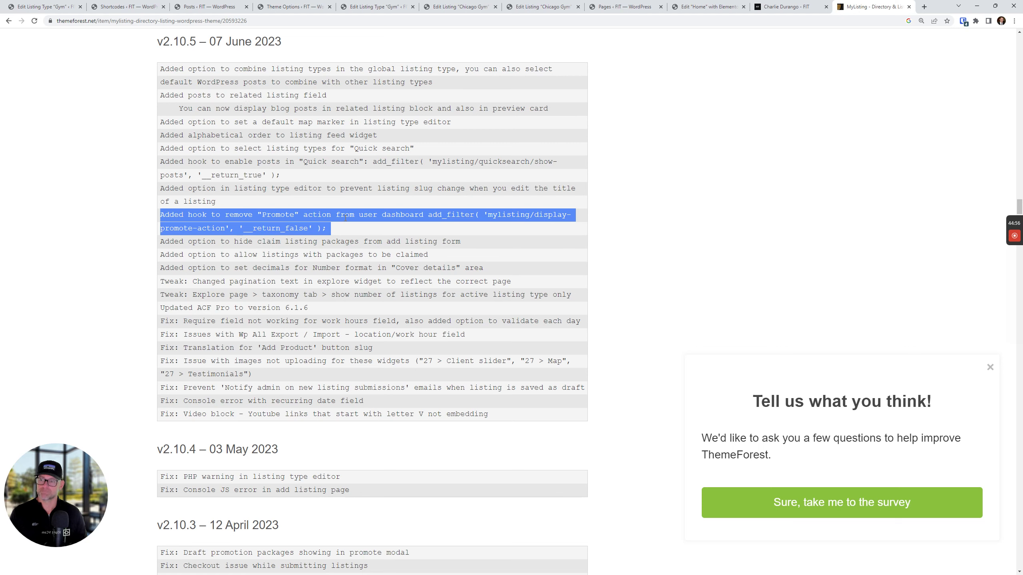
# - Highlight the changelog entry about hiding claim listing packages from the add listing form
pyautogui.scroll(-1, 345, 218)
pyautogui.click(405, 200)
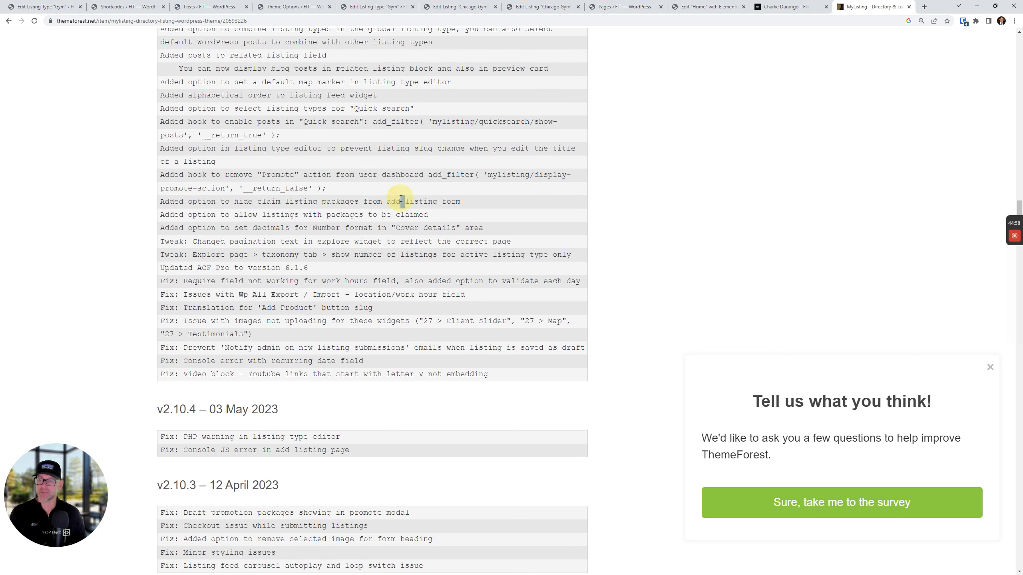
pyautogui.tripleClick(408, 200)
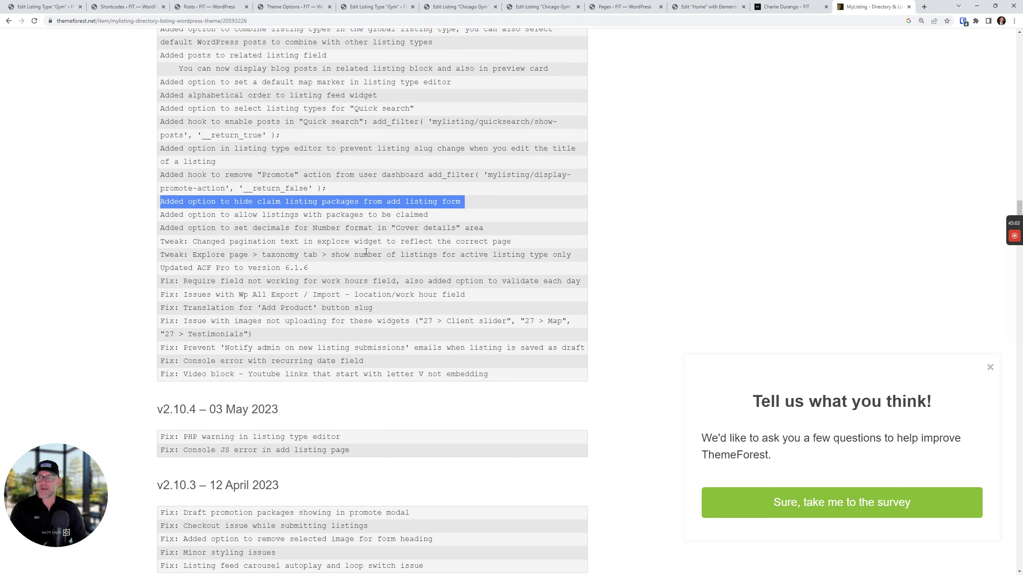
# - Return to the "Promote" action hook entry in the changelog and reread its mylisting/display-promote-action filter
pyautogui.scroll(1, 362, 242)
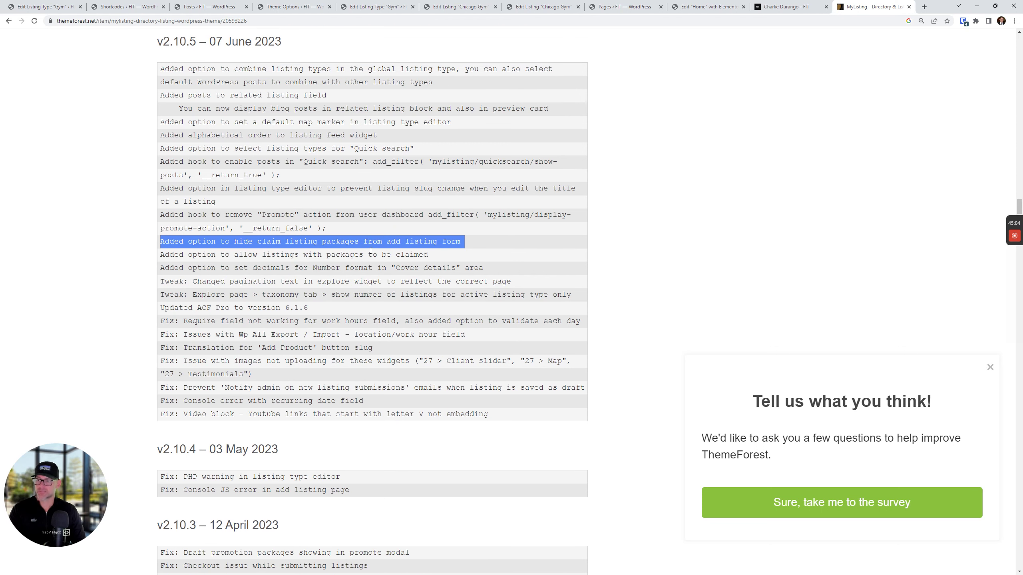
pyautogui.doubleClick(284, 215)
pyautogui.tripleClick(285, 215)
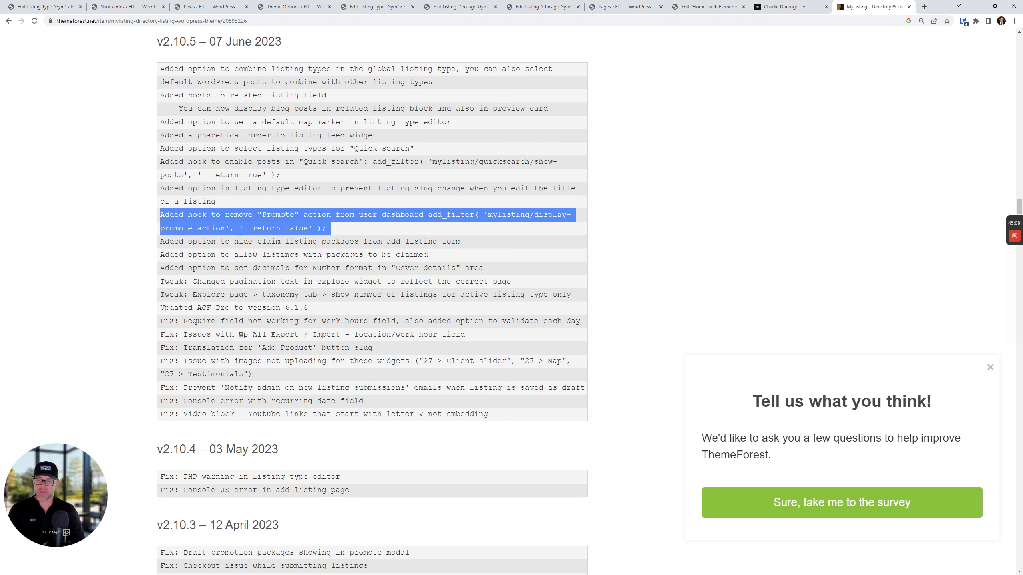
pyautogui.tripleClick(295, 216)
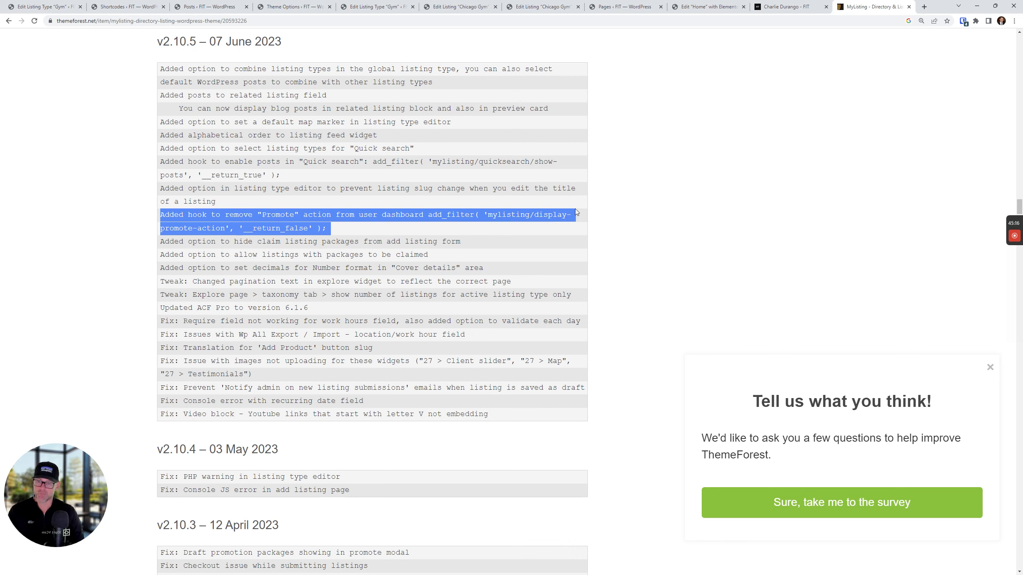
pyautogui.click(235, 223)
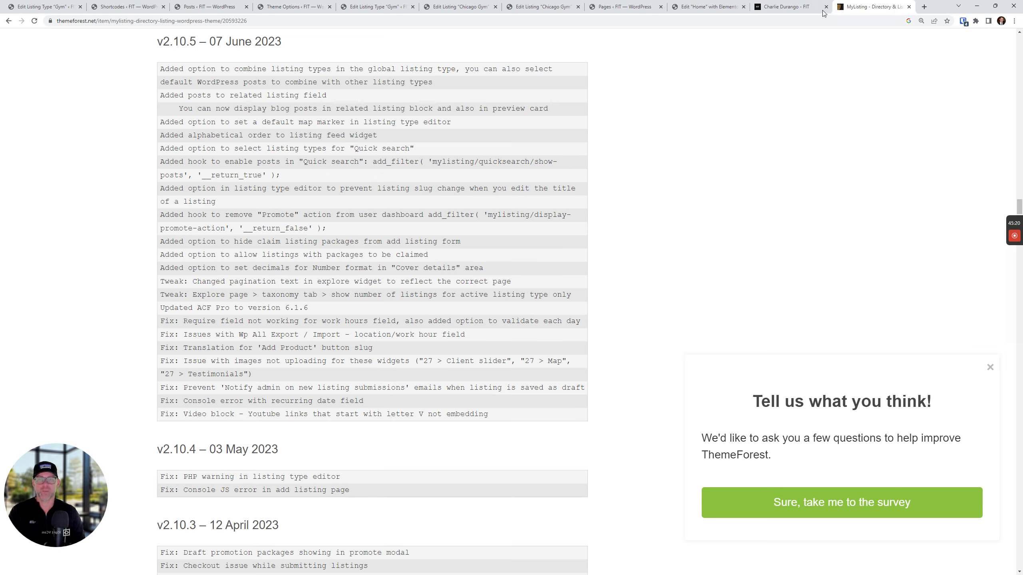
# - View the Promotions page of the user dashboard on the FIT site, and return to the coach listing
pyautogui.click(795, 10)
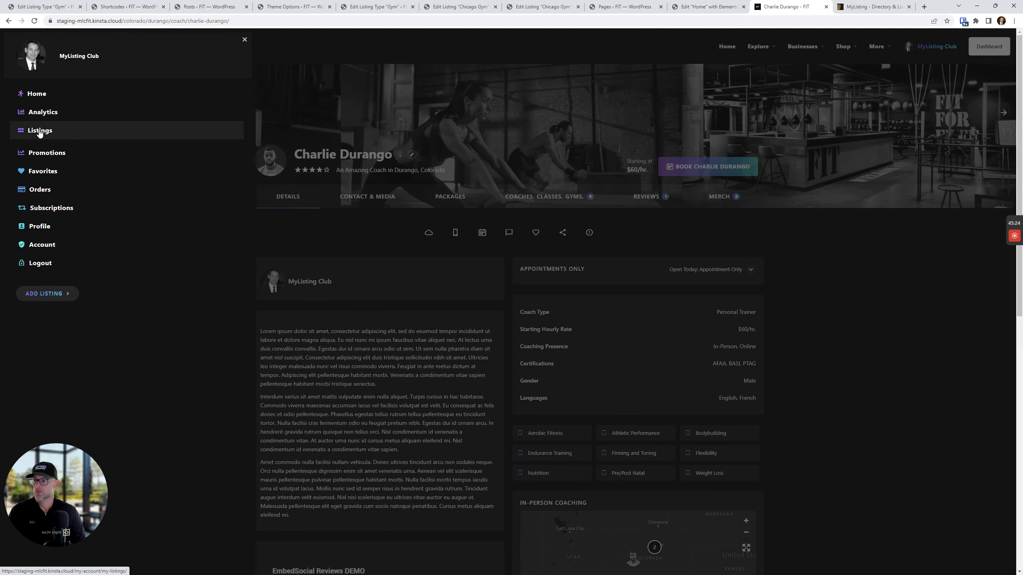
pyautogui.click(52, 151)
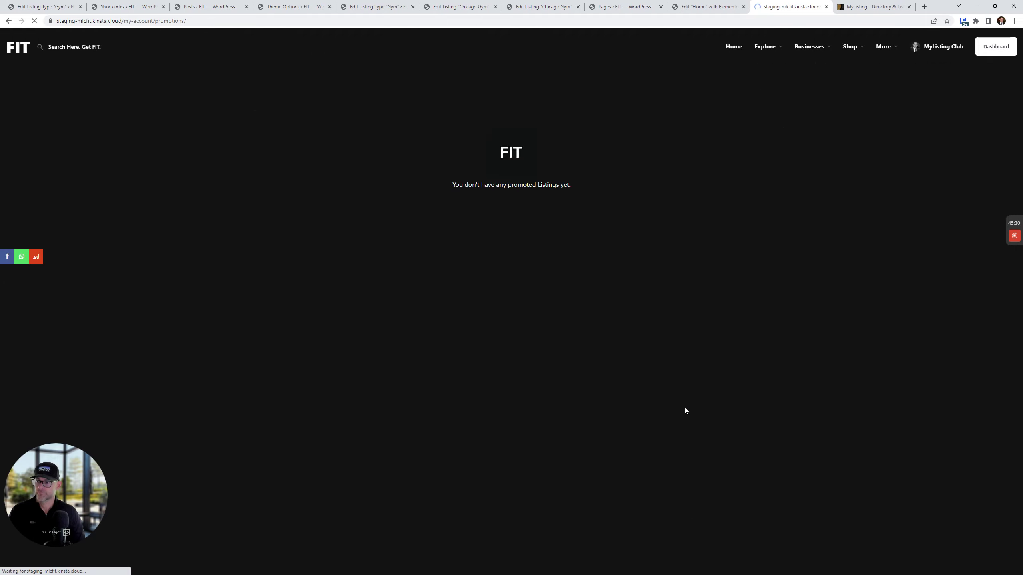
pyautogui.hotkey('alt', 'Left')
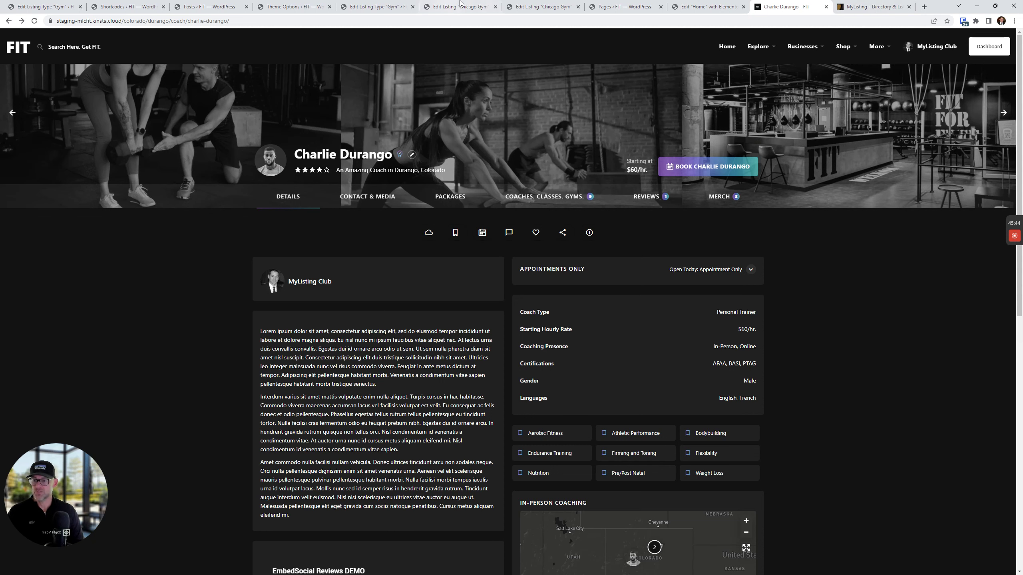
# - Inspect the Priority settings on the Chicago Gym listing's WordPress edit page
pyautogui.click(384, 5)
pyautogui.click(455, 6)
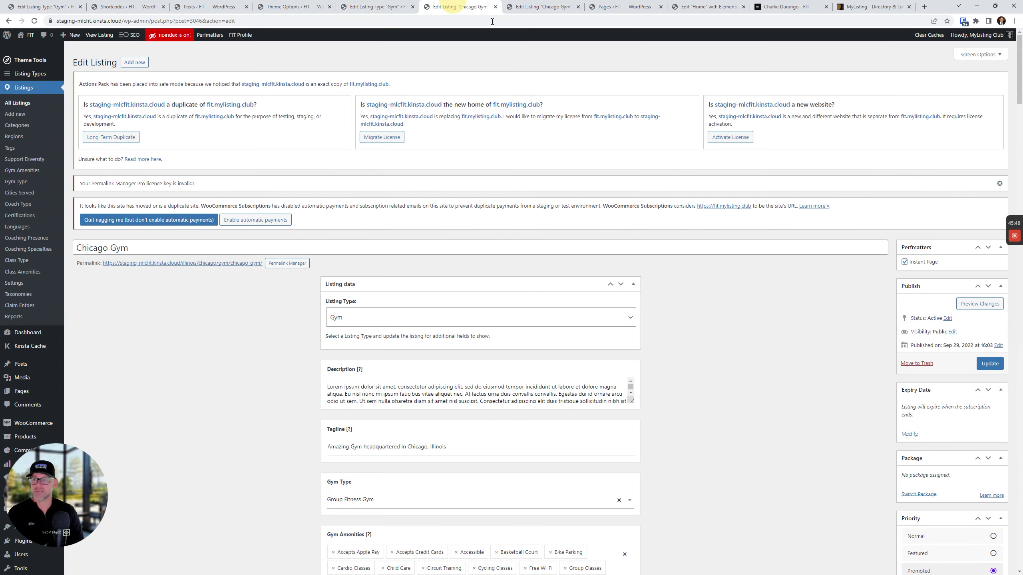
pyautogui.scroll(-5, 776, 356)
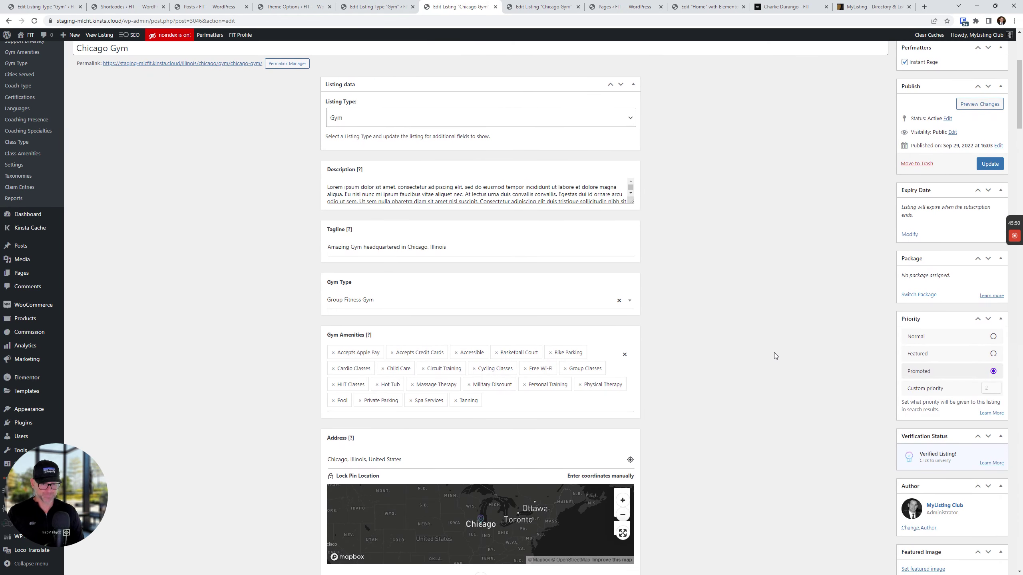
pyautogui.scroll(-2, 781, 361)
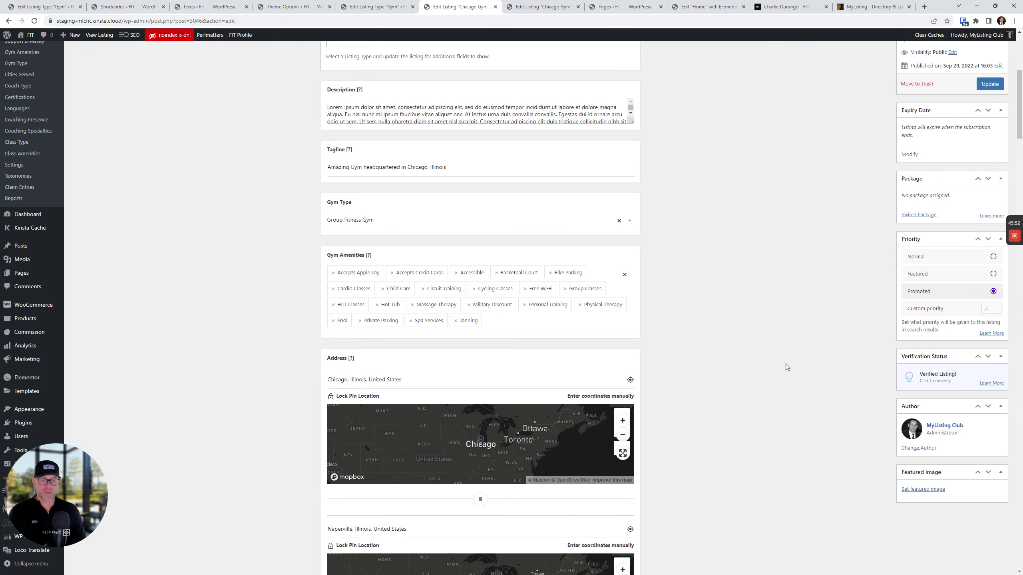
pyautogui.scroll(4, 796, 379)
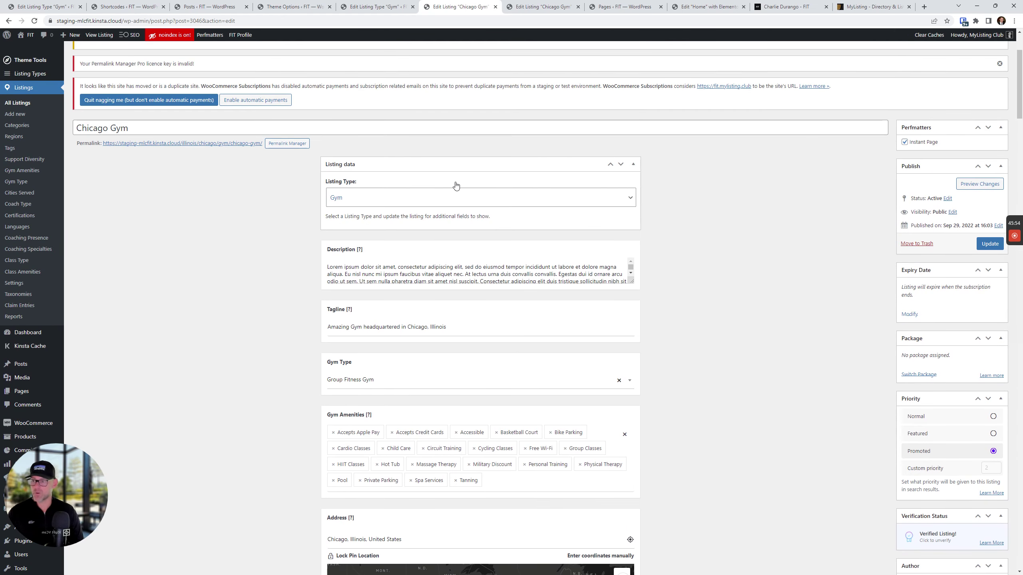
pyautogui.scroll(3, 692, 254)
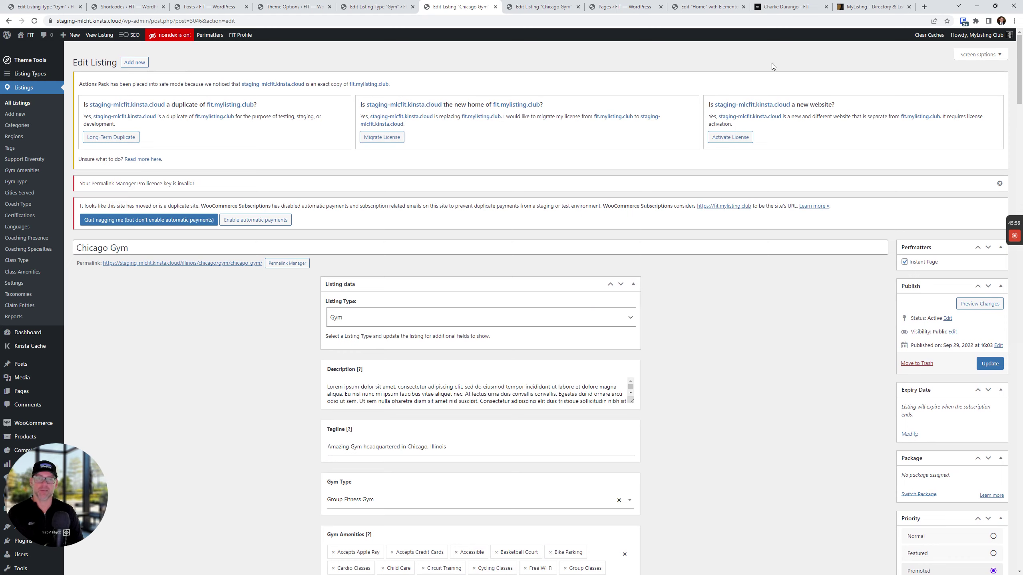
# - Switch back to the FIT site's front end and open the account's Your Listings page
pyautogui.click(785, 7)
pyautogui.click(705, 6)
pyautogui.click(785, 6)
pyautogui.press('F5')
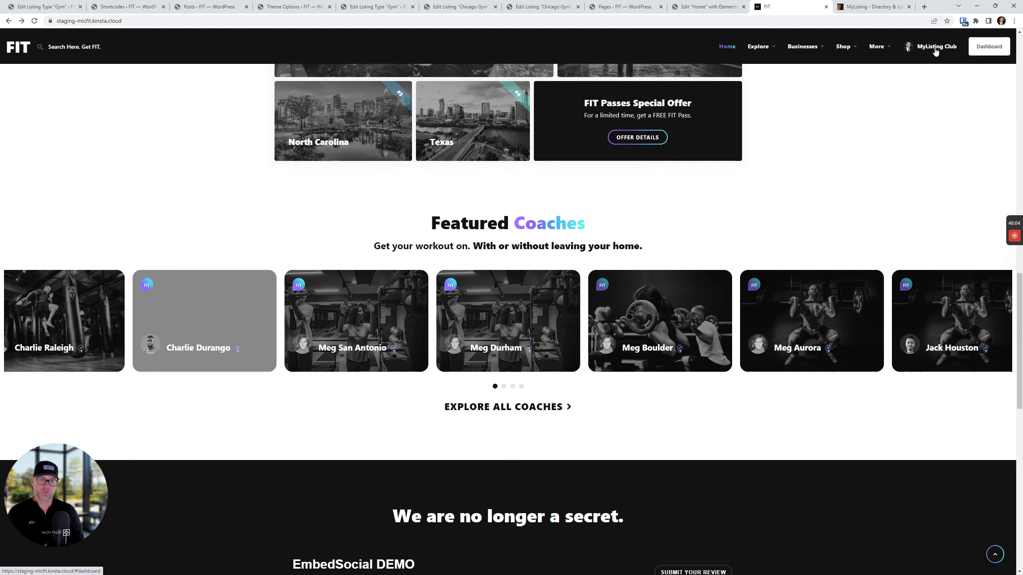
pyautogui.click(935, 47)
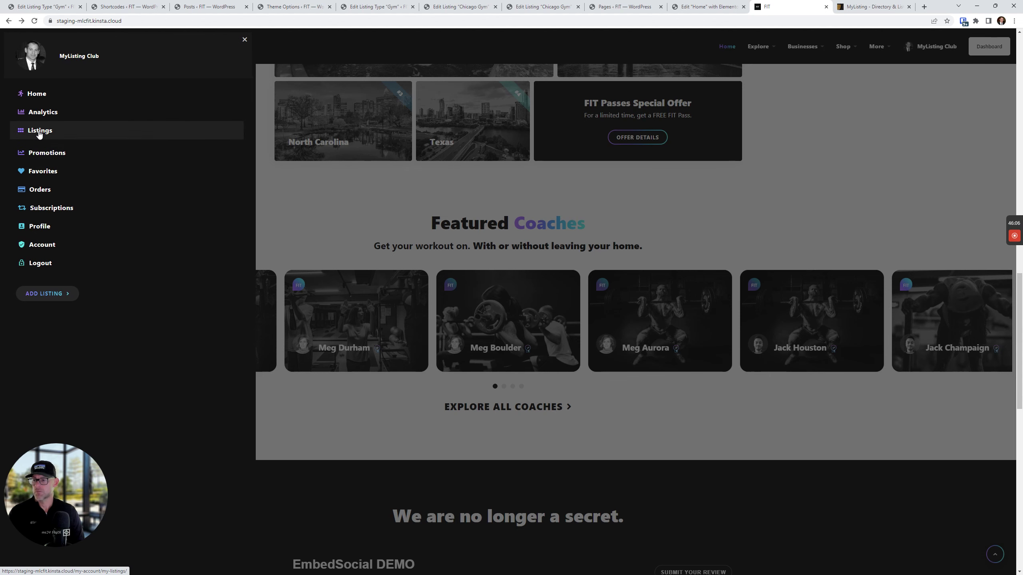
pyautogui.click(38, 131)
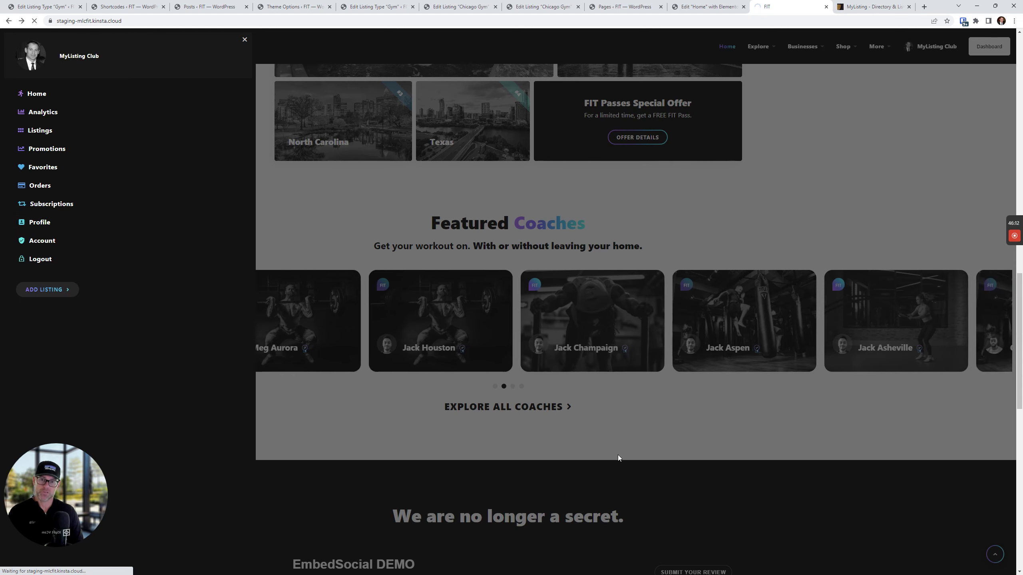
pyautogui.click(40, 133)
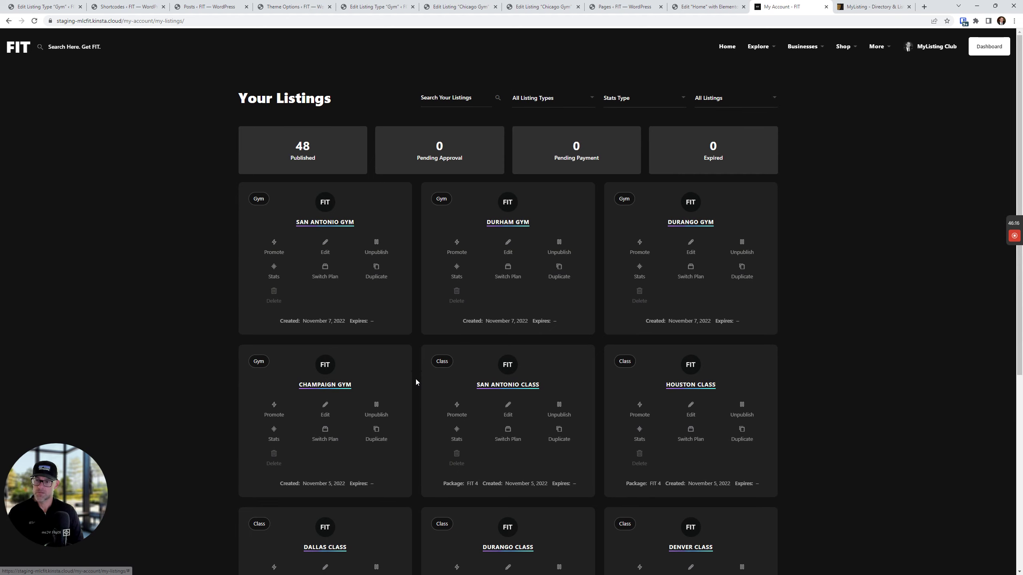
# - Open the WordPress admin's Products list in a separate browser tab and switch to it
pyautogui.click(271, 255)
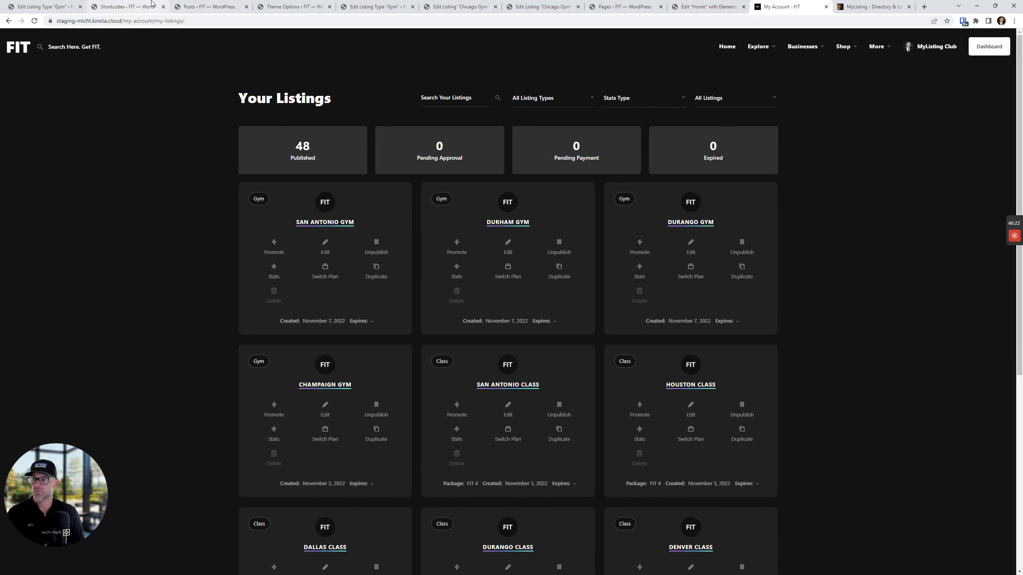
pyautogui.click(126, 7)
pyautogui.click(208, 6)
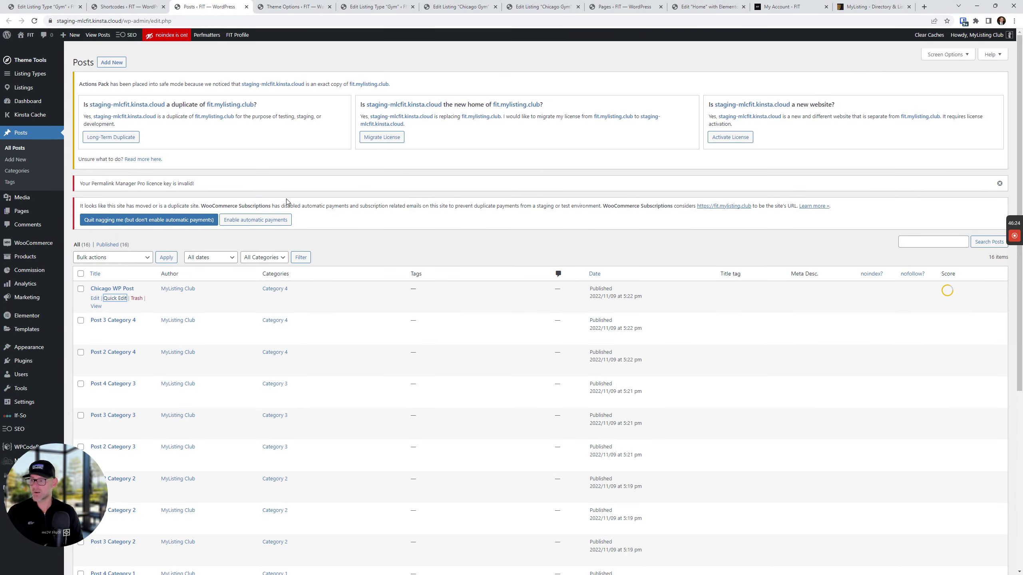
pyautogui.rightClick(29, 257)
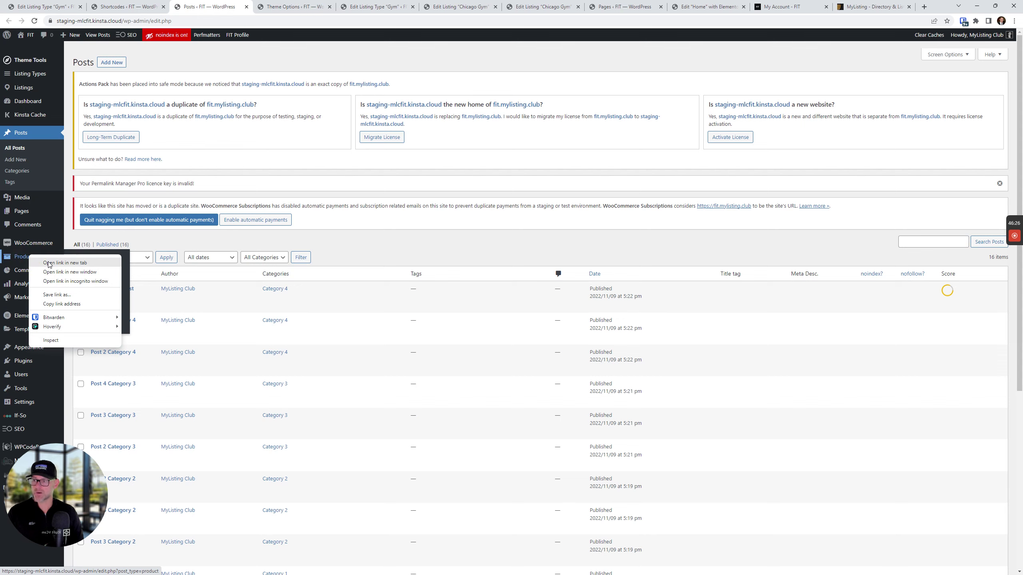
pyautogui.click(64, 263)
pyautogui.click(256, 6)
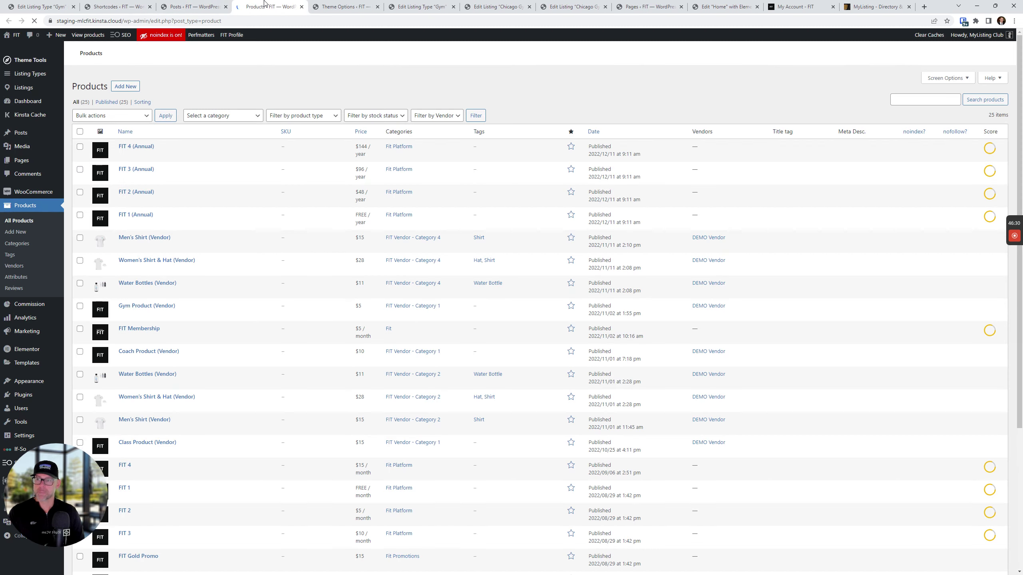
# - Select the FIT Gold Promo, FIT Silver Promo and FIT Bronze Promo products and open them for bulk editing
pyautogui.scroll(-8, 263, 373)
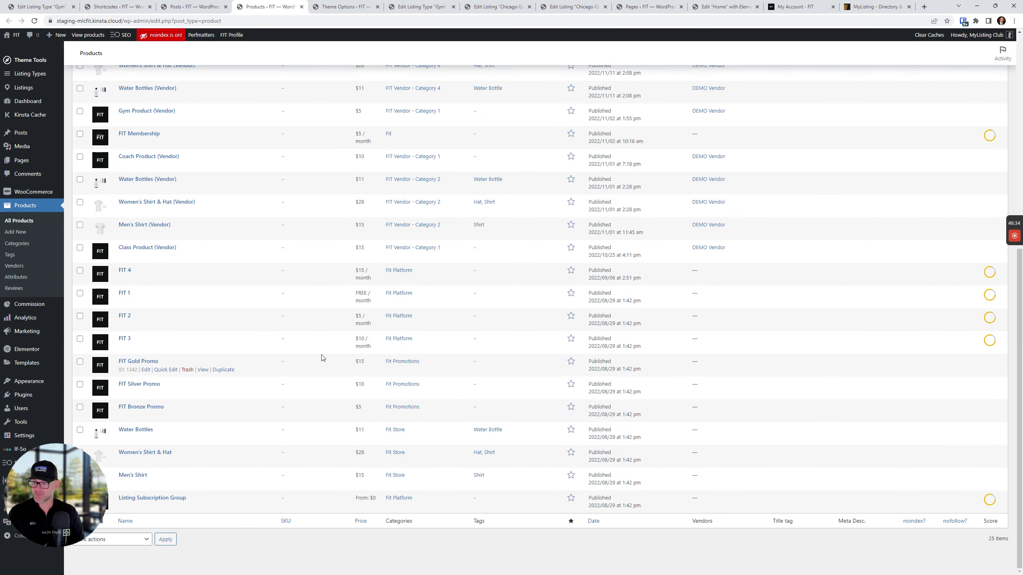
pyautogui.click(80, 361)
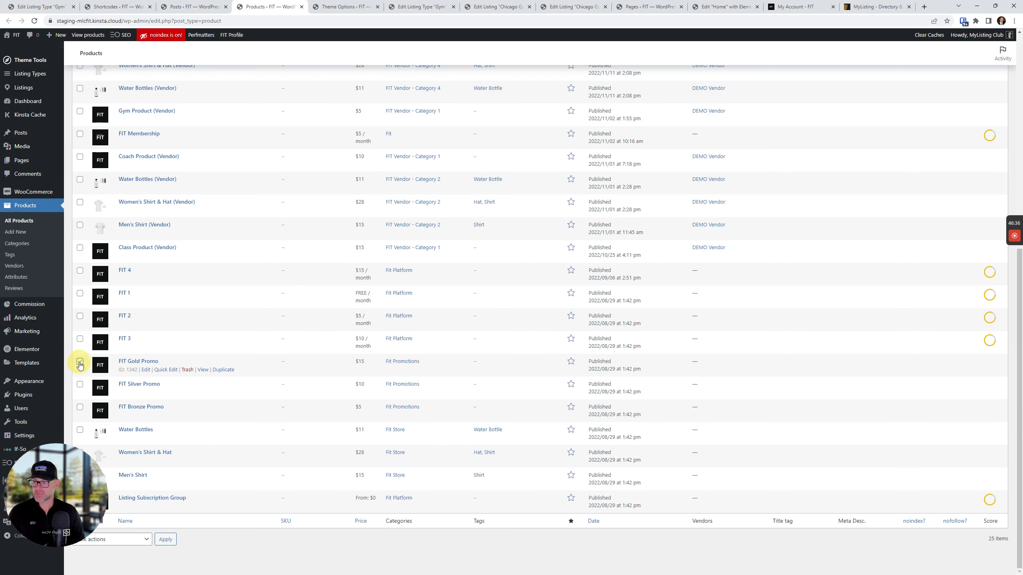
pyautogui.click(79, 384)
pyautogui.click(80, 407)
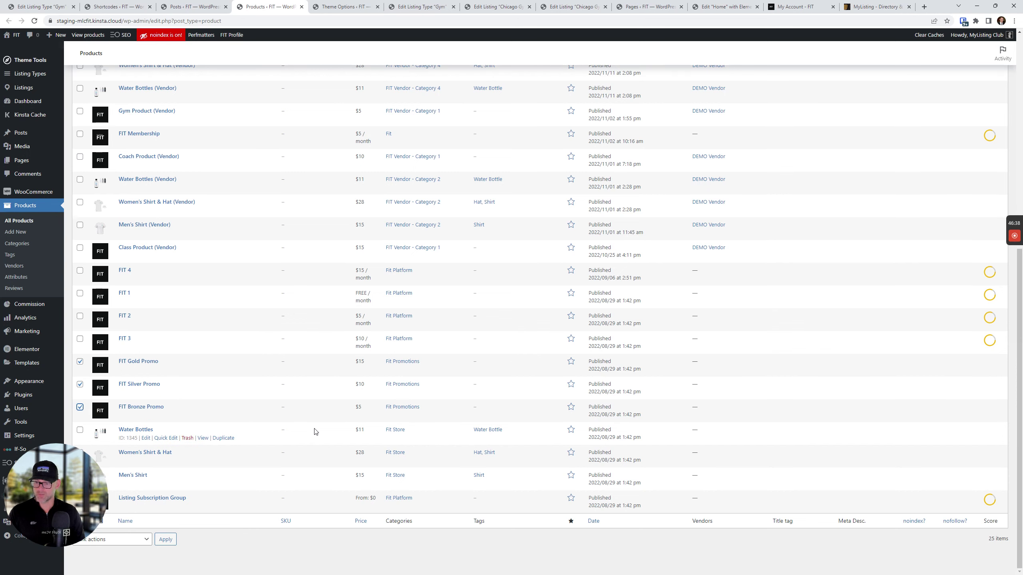
pyautogui.scroll(6, 315, 431)
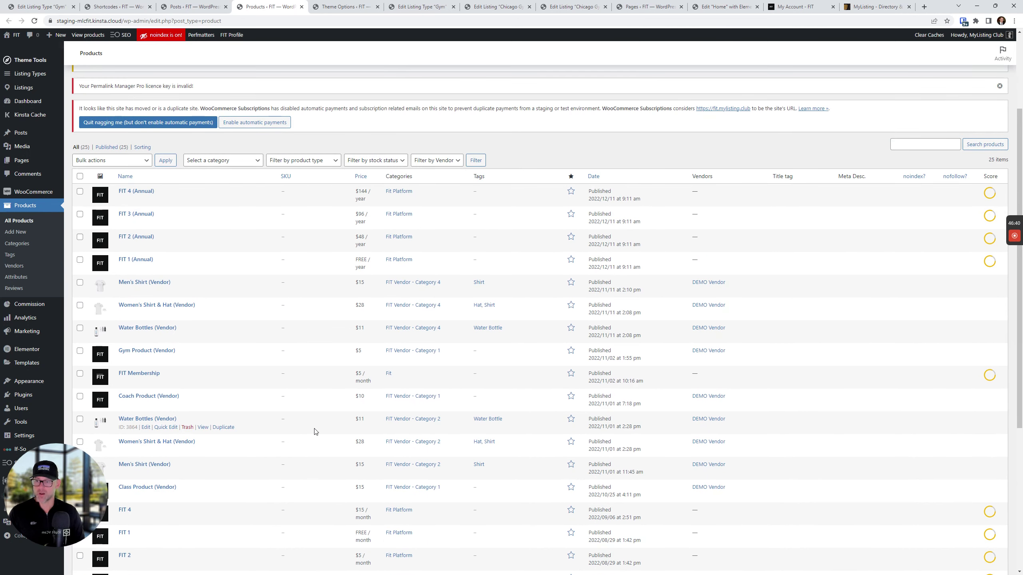
pyautogui.click(111, 161)
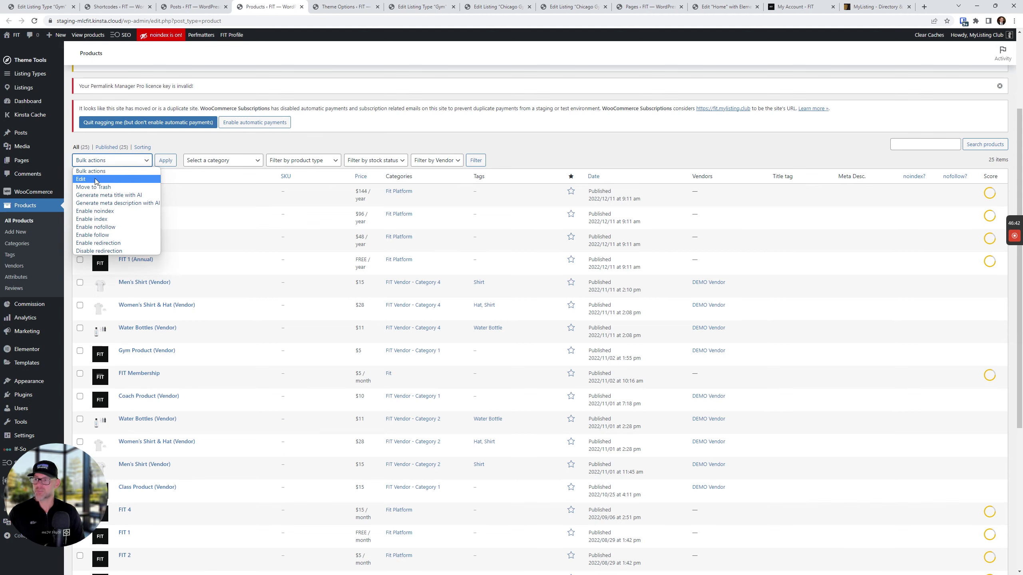
pyautogui.click(95, 178)
pyautogui.click(165, 160)
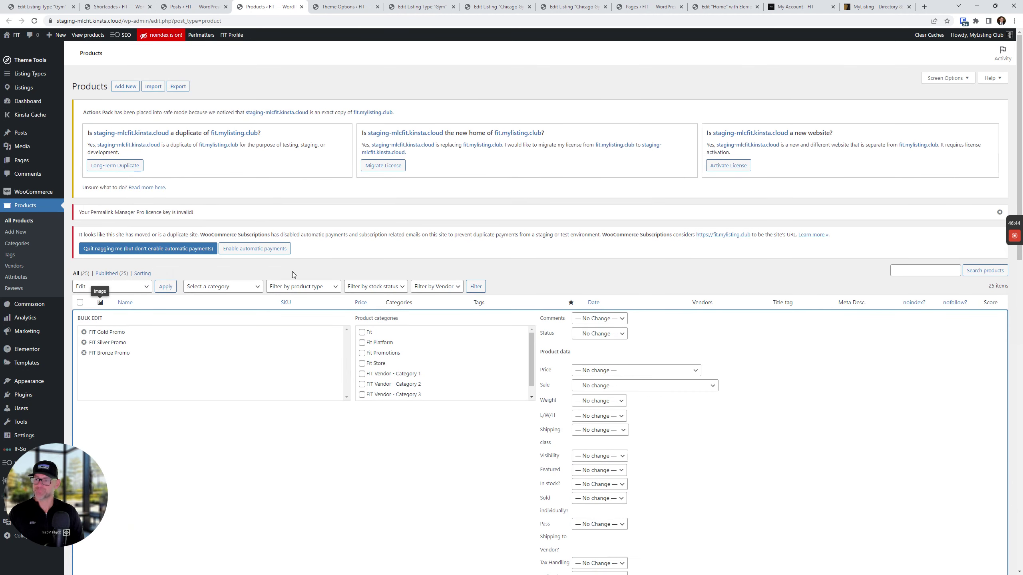
# - Set the status of the three selected promo products to Draft, apply the bulk update and check the product list
pyautogui.click(597, 334)
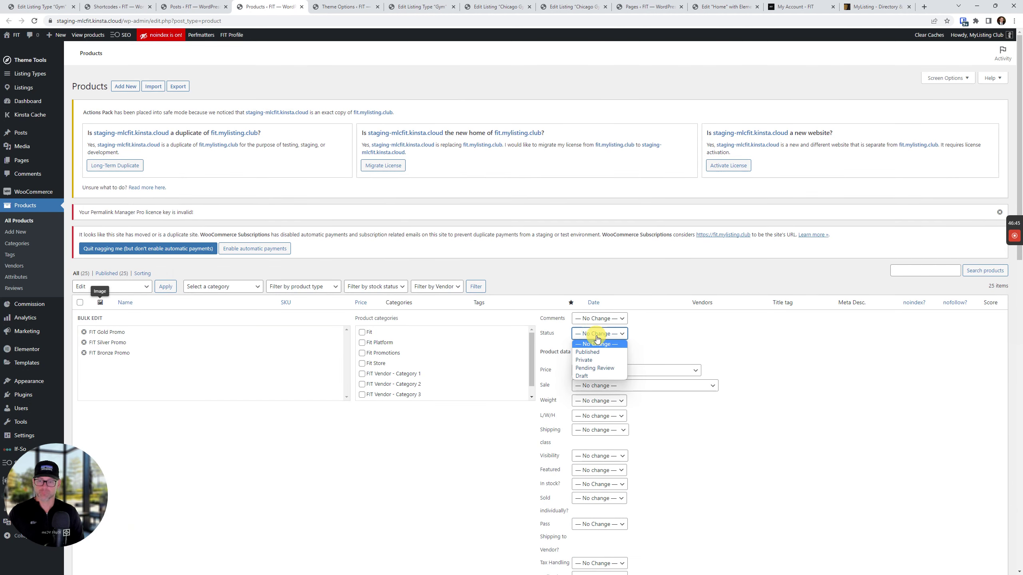
pyautogui.click(591, 375)
pyautogui.scroll(-8, 322, 423)
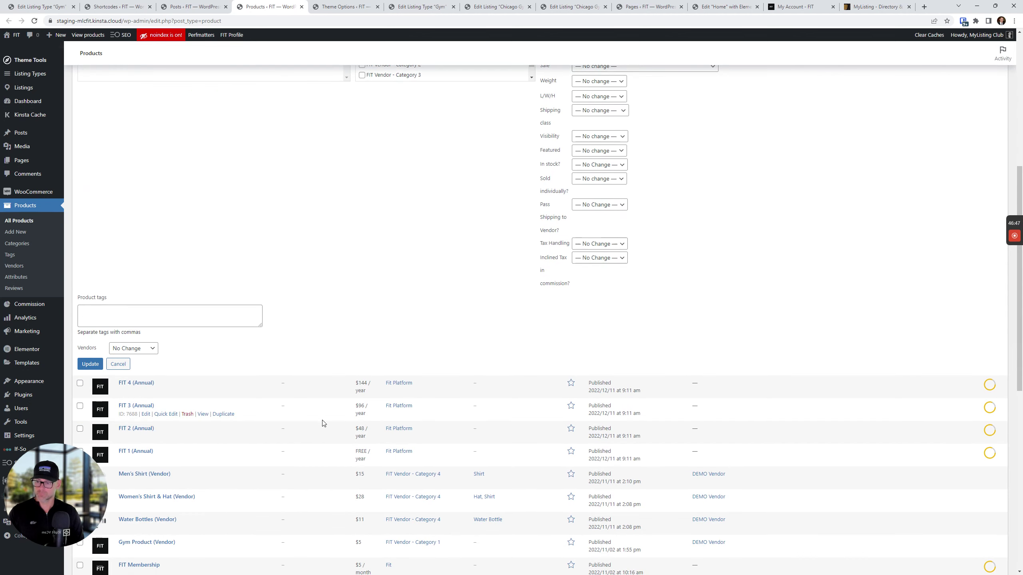
pyautogui.click(90, 364)
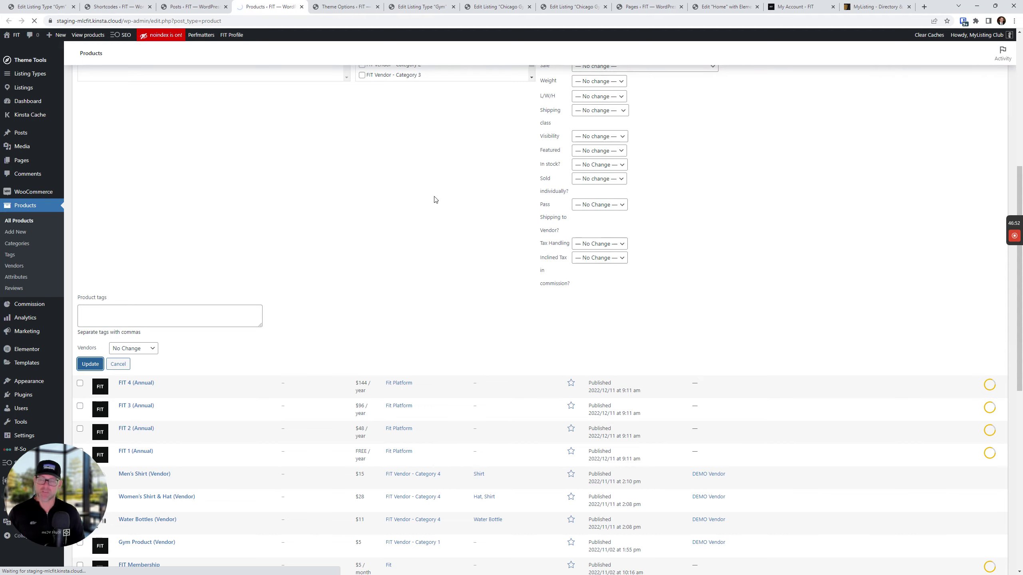
pyautogui.scroll(-10, 339, 342)
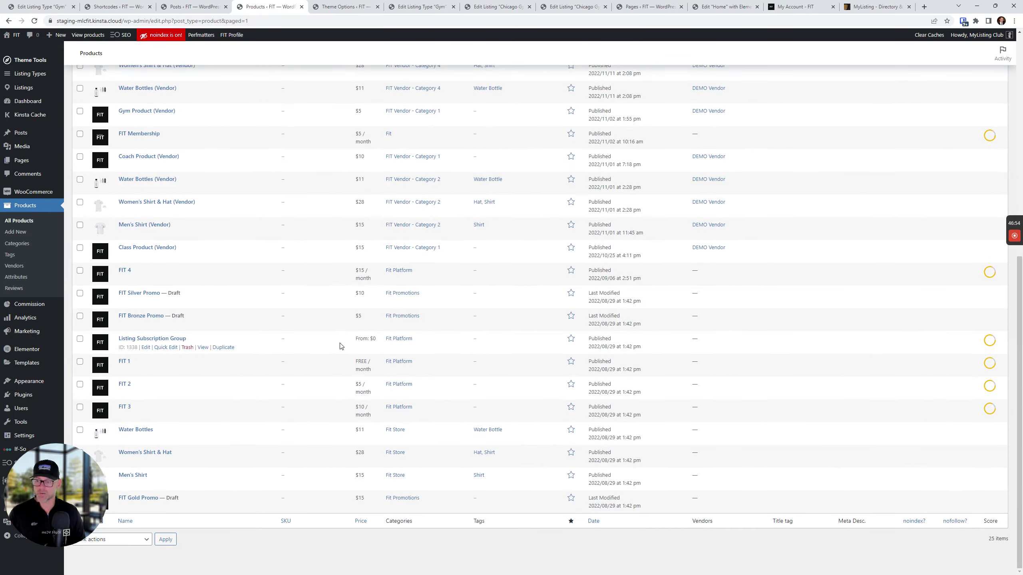
pyautogui.scroll(10, 342, 340)
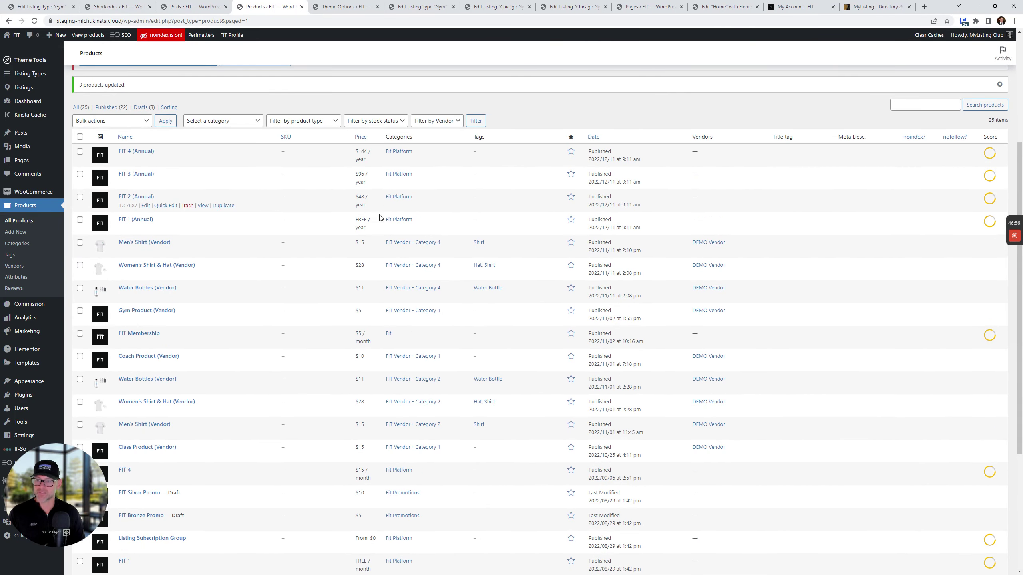
pyautogui.scroll(-10, 380, 230)
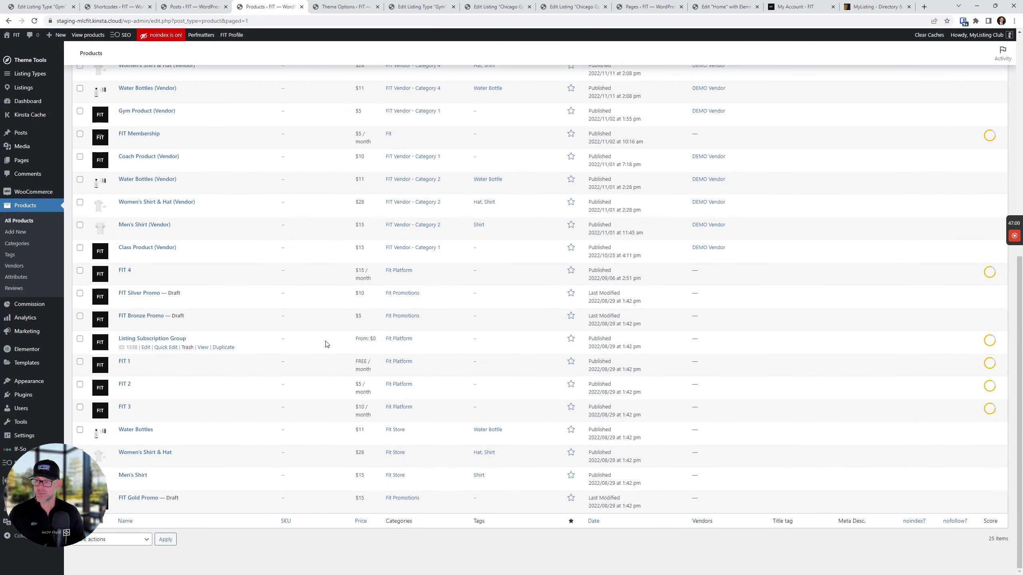
pyautogui.scroll(3, 325, 342)
# - Return to the account's Your Listings page on the FIT site and reload it
pyautogui.click(795, 6)
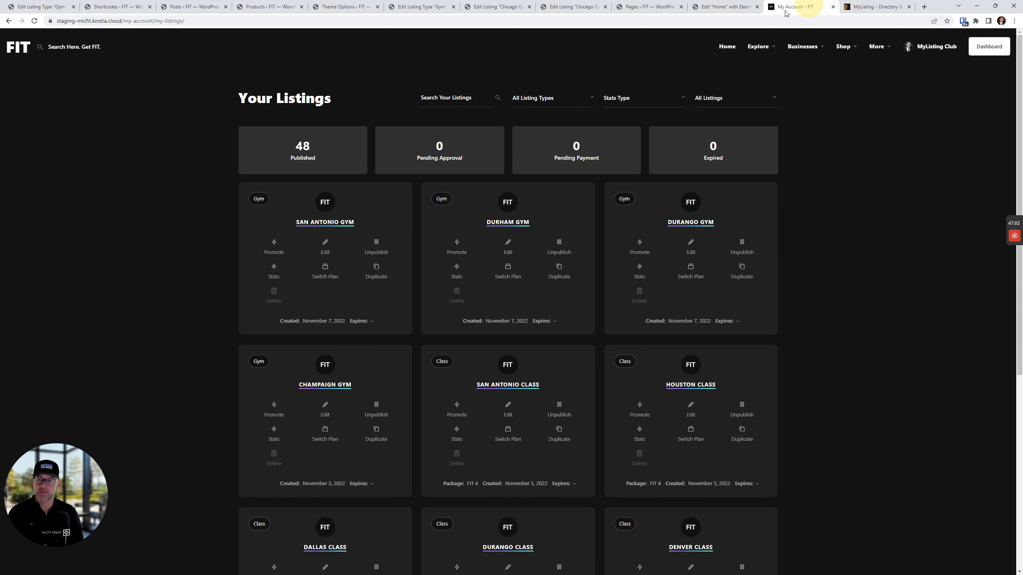
pyautogui.click(107, 288)
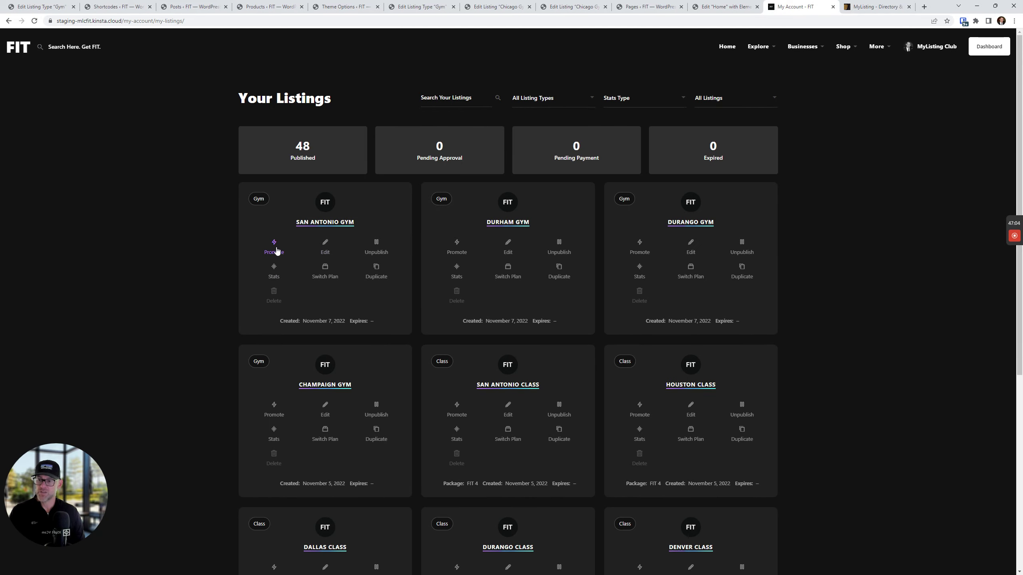
pyautogui.click(189, 265)
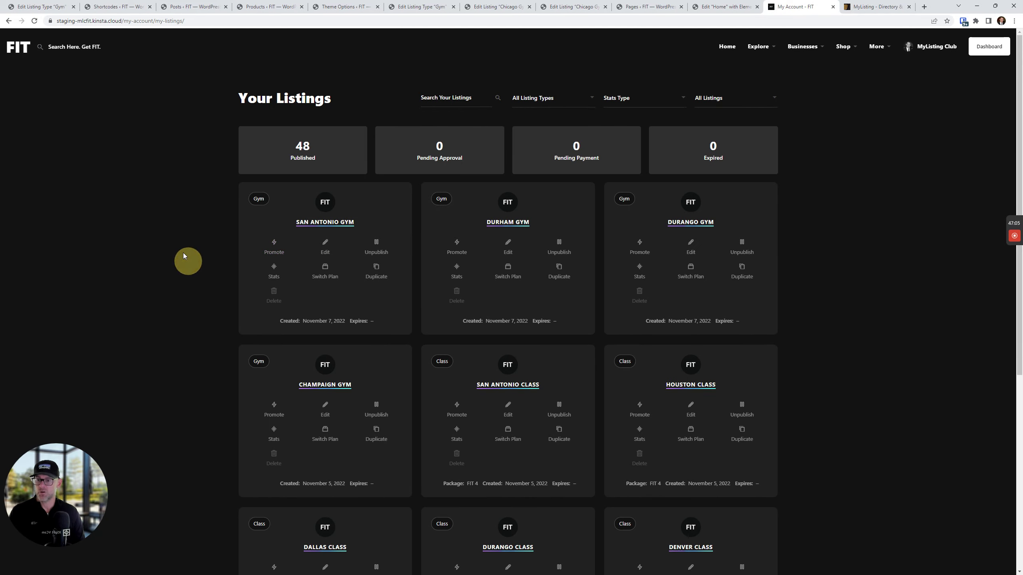
pyautogui.click(35, 21)
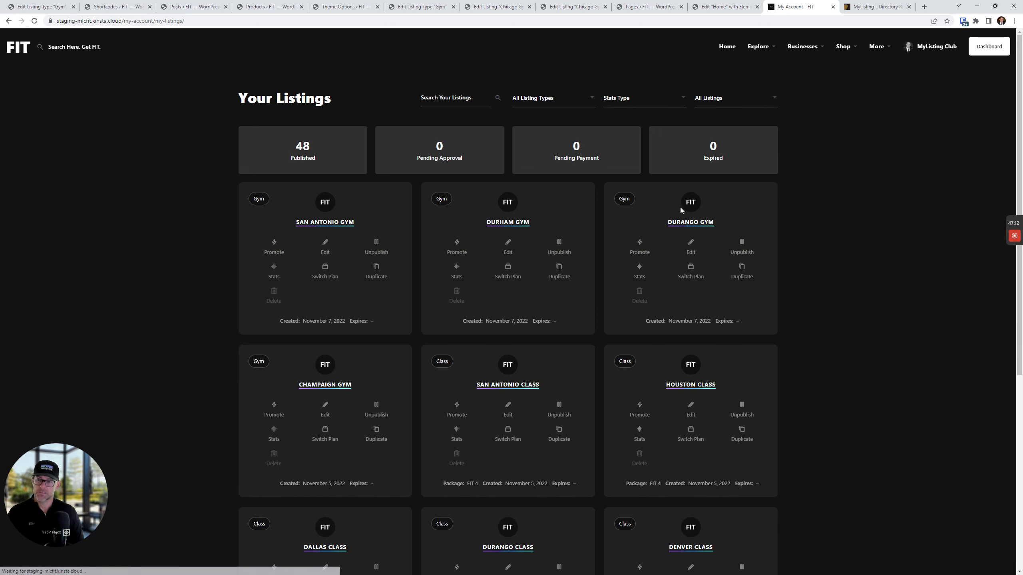
pyautogui.click(830, 266)
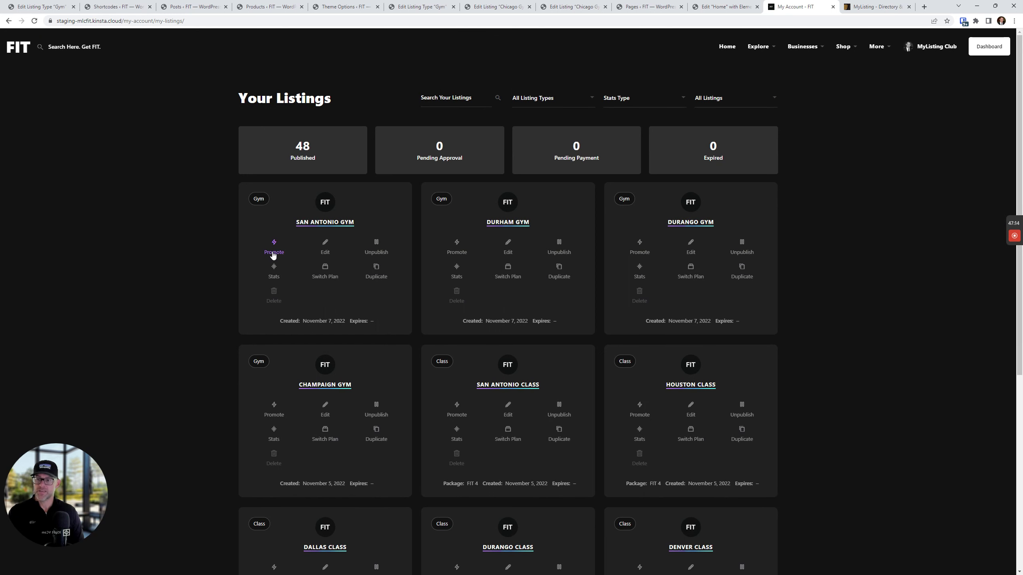
# - View the Promote options for the San Antonio Gym listing, and close the promotion dialog
pyautogui.scroll(-8, 509, 320)
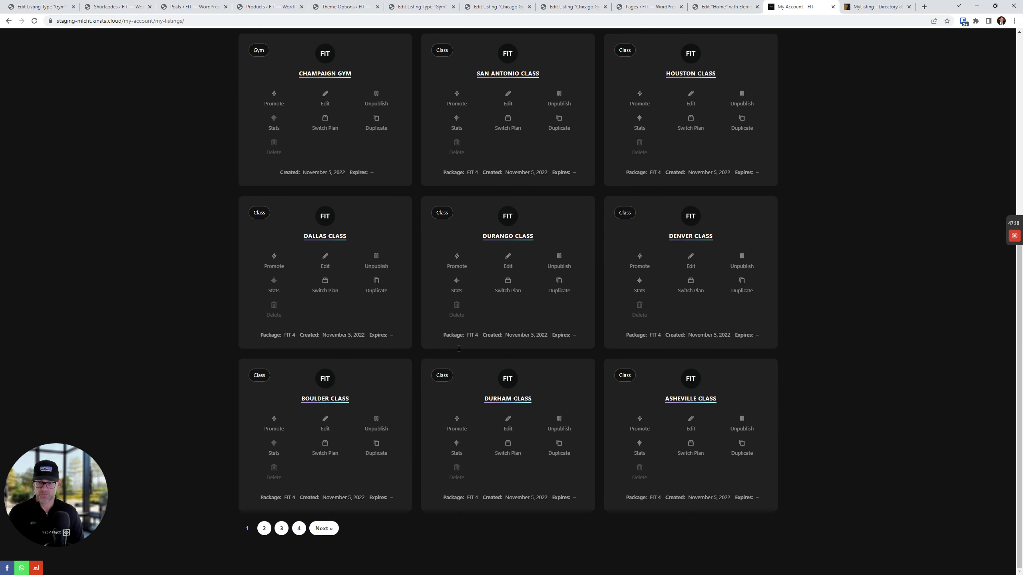
pyautogui.scroll(8, 304, 251)
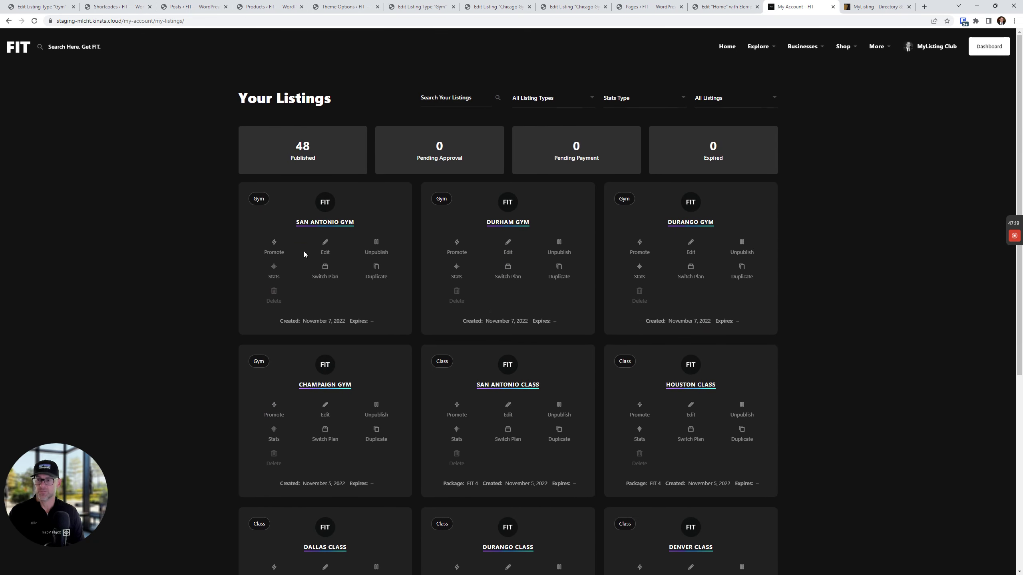
pyautogui.click(275, 247)
pyautogui.rightClick(274, 247)
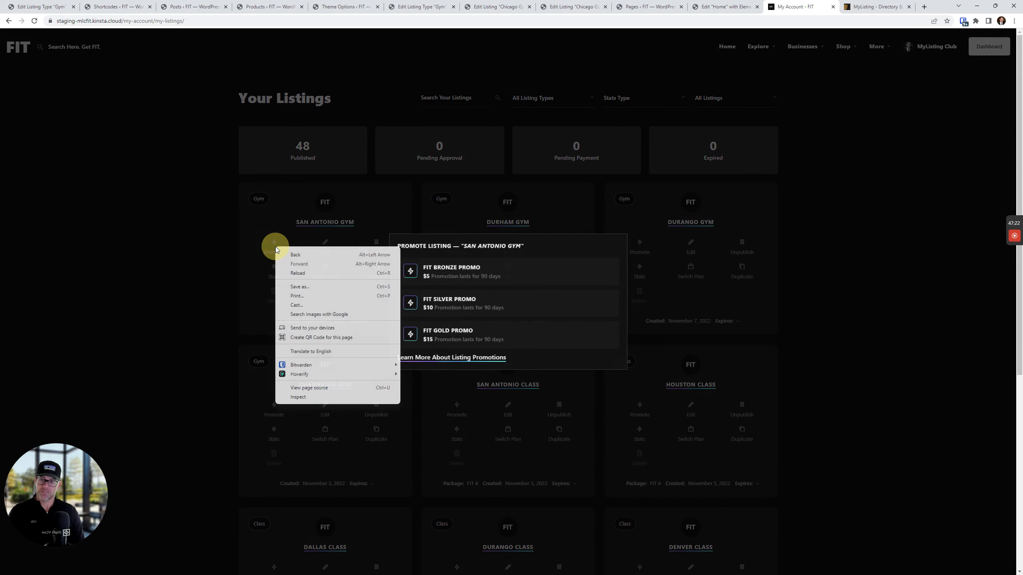
pyautogui.click(188, 227)
pyautogui.click(269, 247)
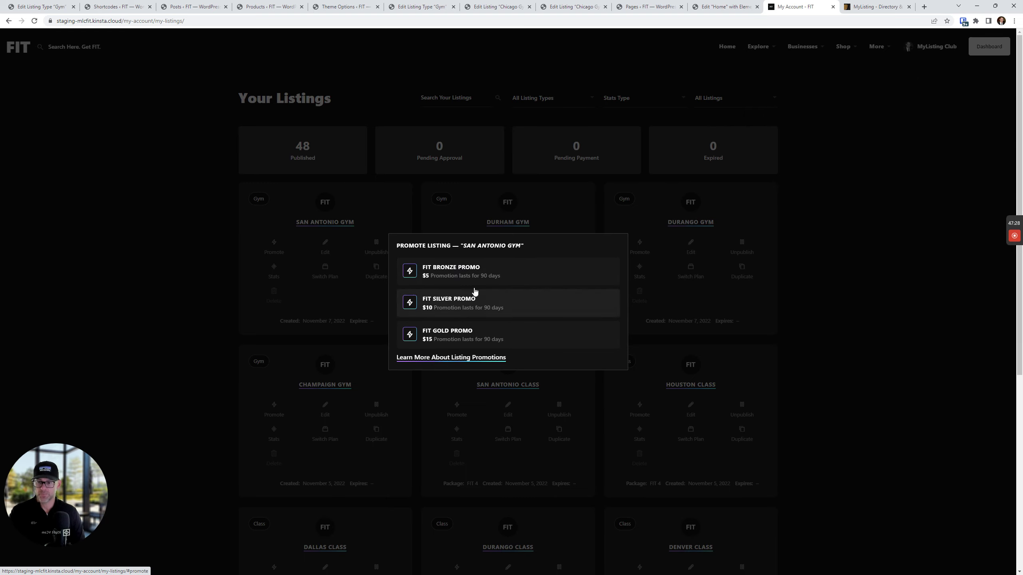
pyautogui.click(171, 192)
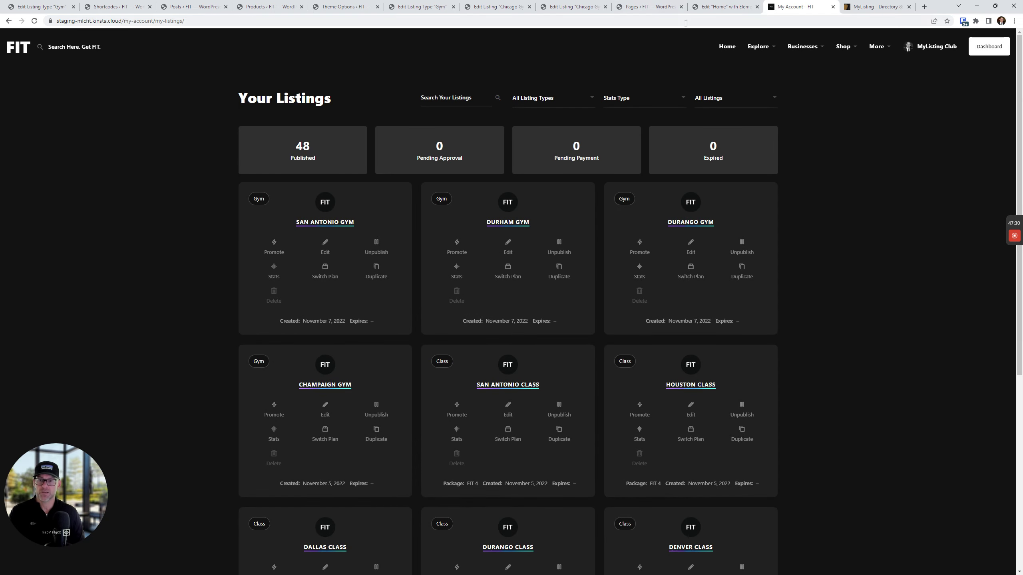
# - Go back to the Products admin page, reload it, and close the Shortcodes and Posts browser tabs
pyautogui.click(267, 6)
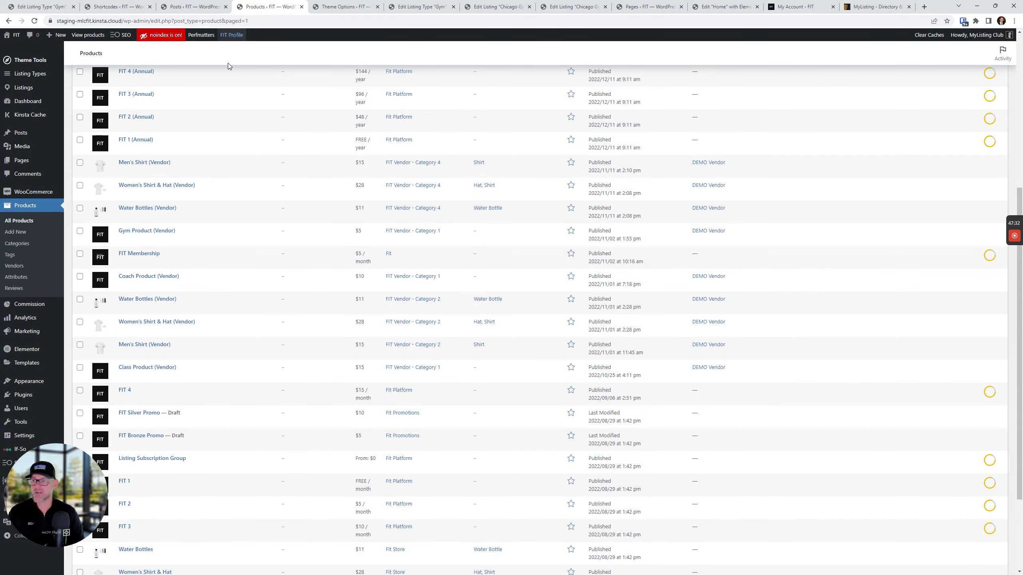
pyautogui.scroll(-8, 229, 343)
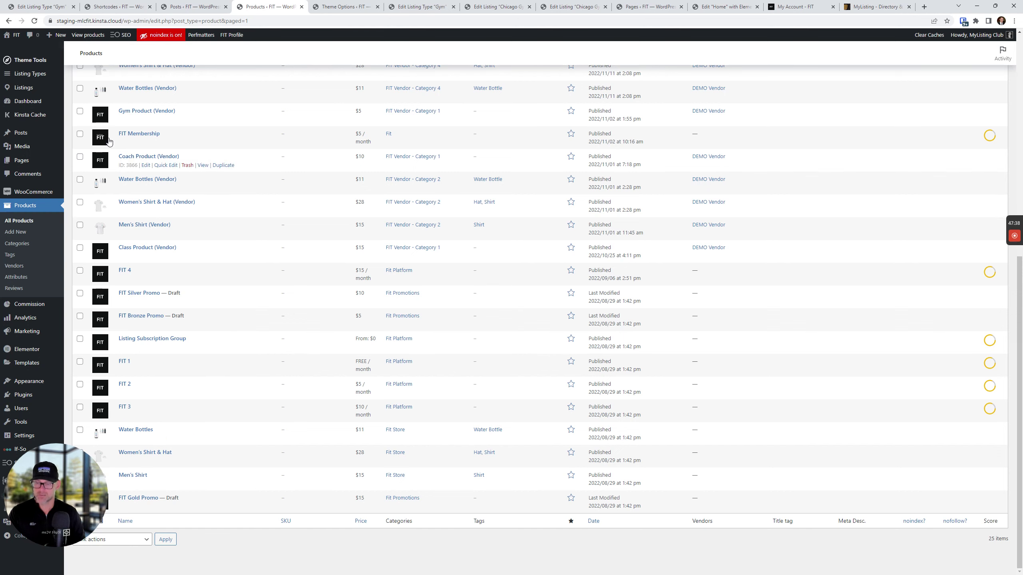
pyautogui.click(398, 179)
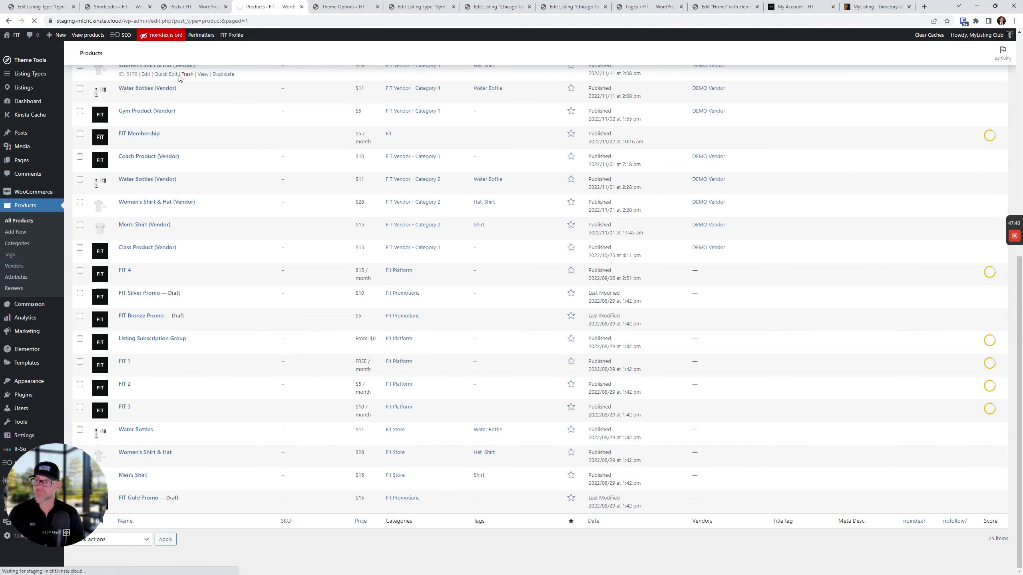
pyautogui.click(149, 7)
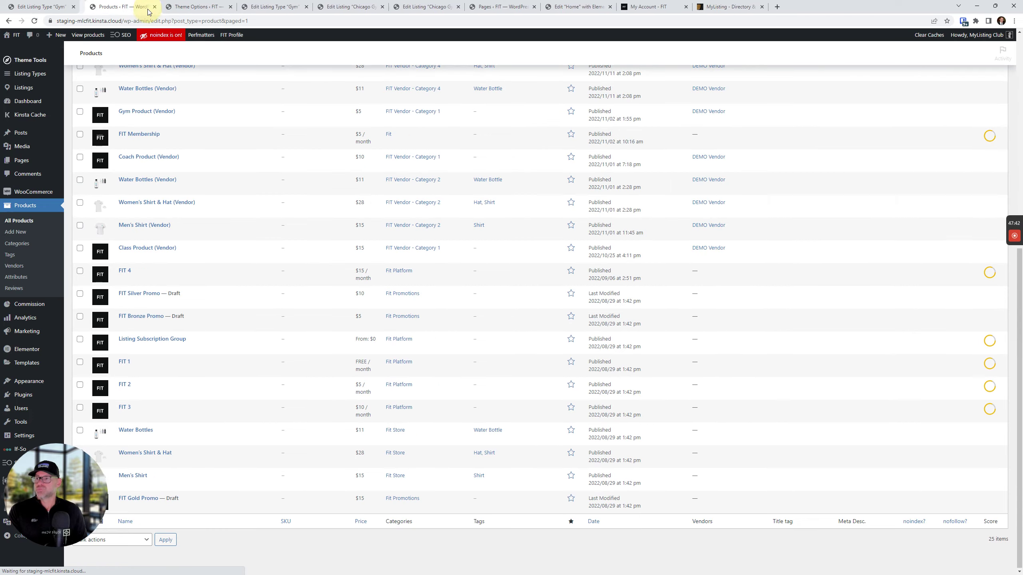
pyautogui.click(149, 7)
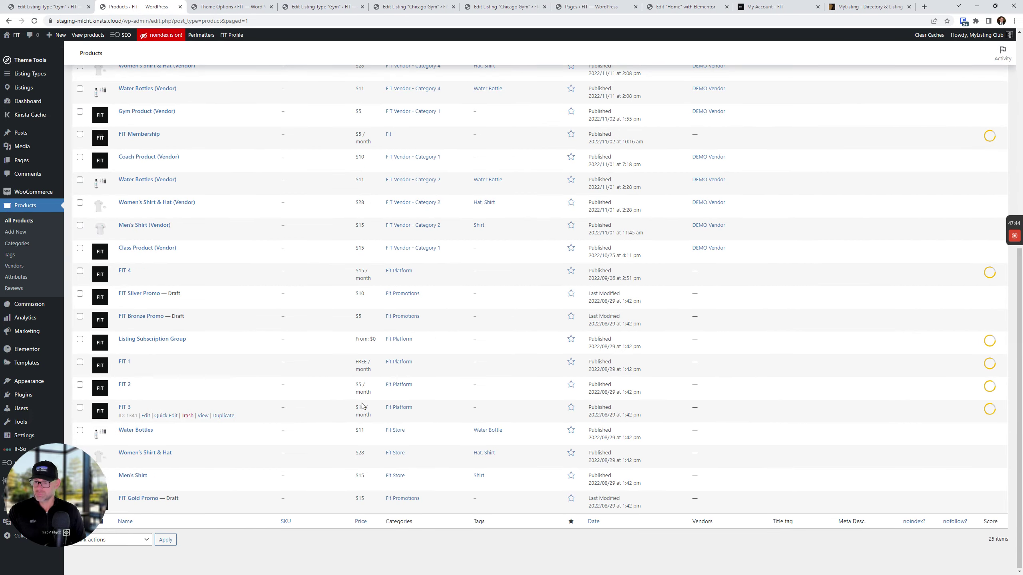
pyautogui.scroll(10, 361, 406)
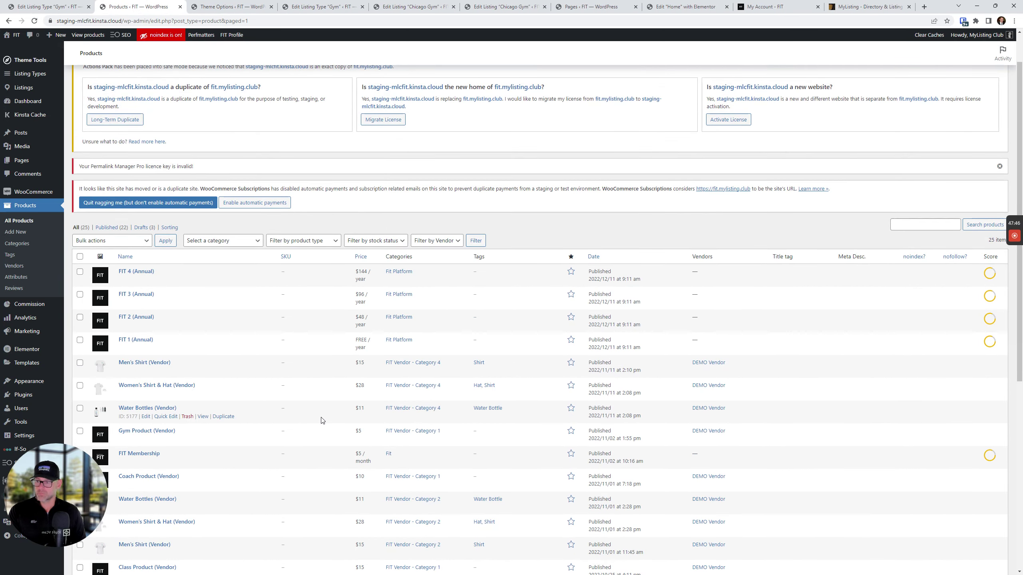
pyautogui.scroll(-4, 321, 419)
pyautogui.scroll(-2, 322, 377)
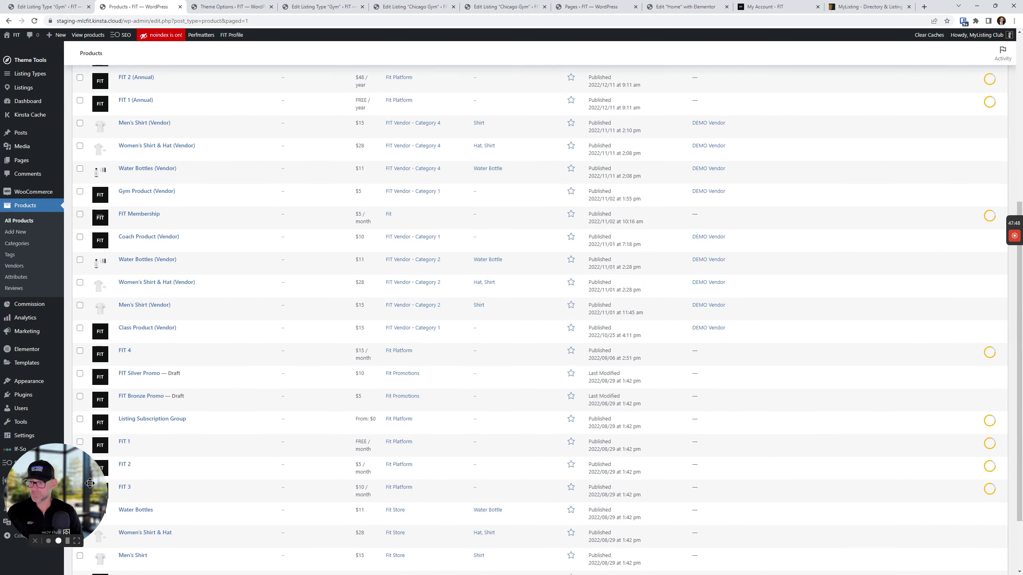
pyautogui.scroll(-2, 258, 368)
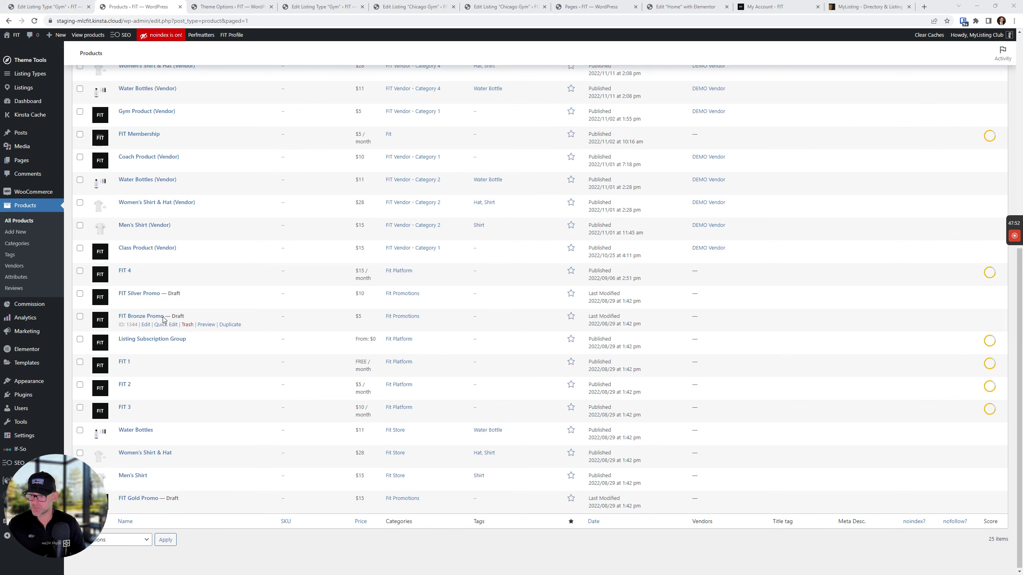
pyautogui.click(80, 294)
pyautogui.click(80, 317)
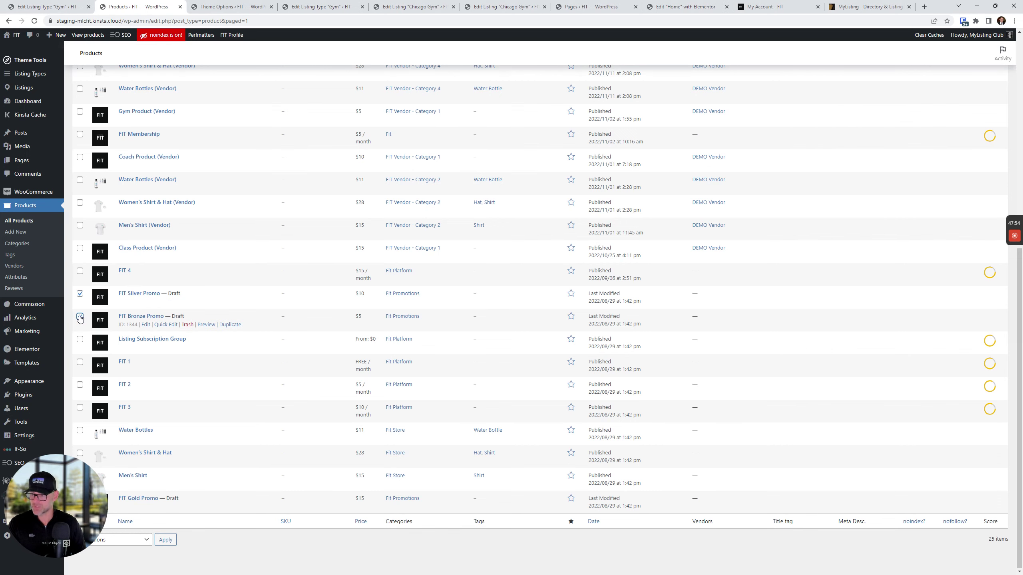
# - Filter the product list to the FIT Promotions category
pyautogui.scroll(4, 318, 407)
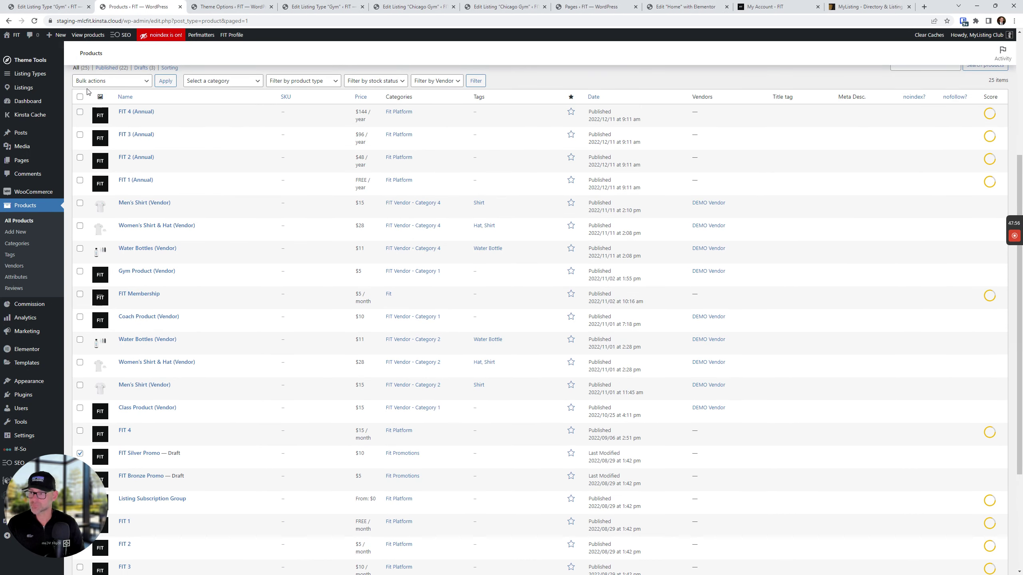
pyautogui.click(214, 81)
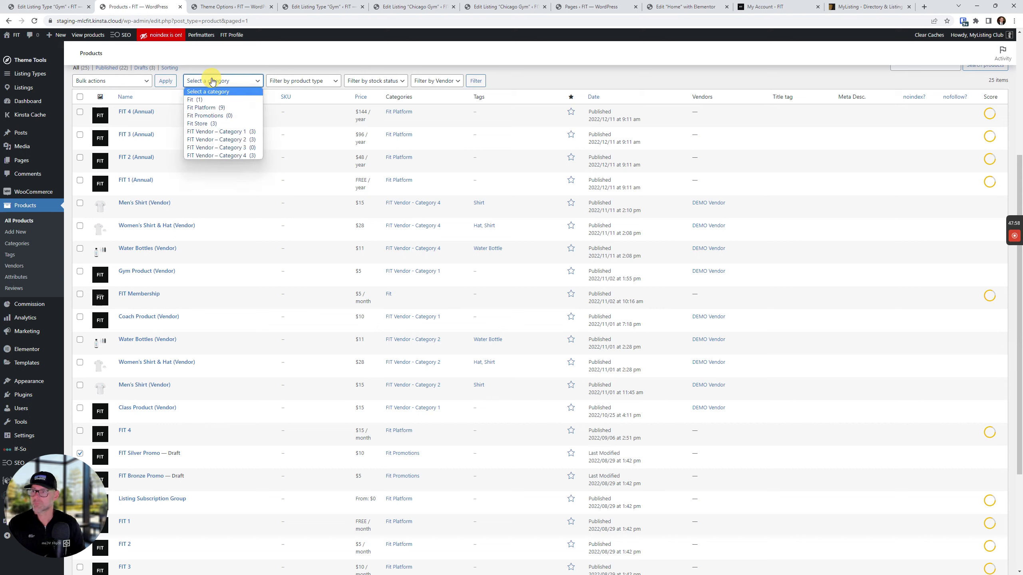
pyautogui.click(217, 116)
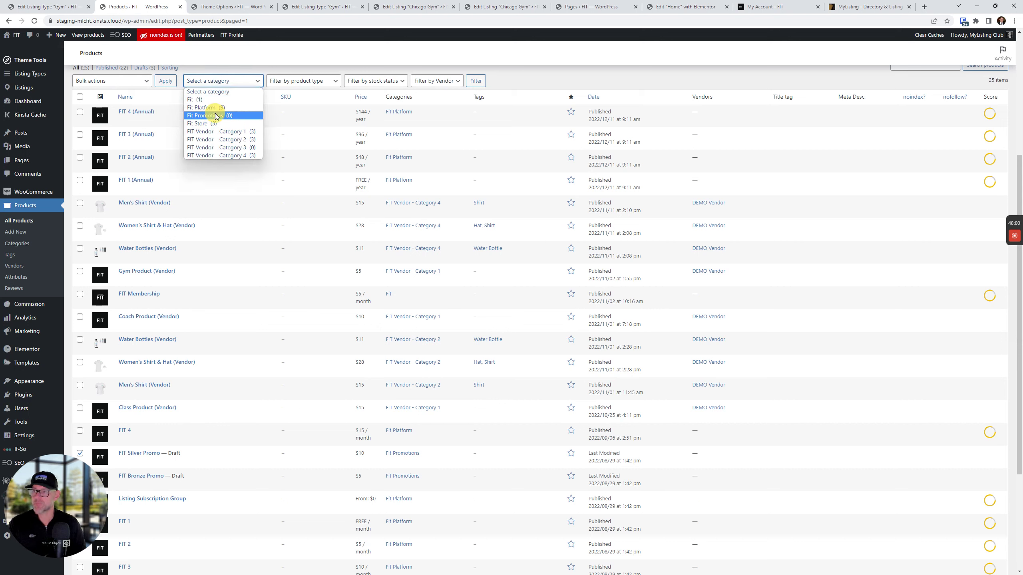
pyautogui.click(467, 81)
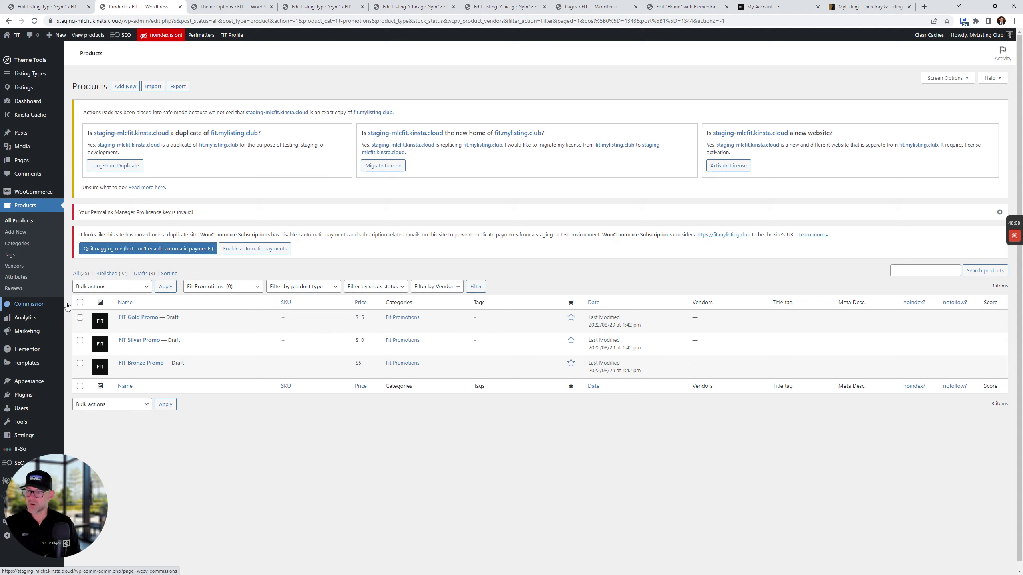
# - Select all three FIT promo products in the filtered list and move them to the Trash in bulk
pyautogui.click(80, 302)
pyautogui.click(97, 286)
pyautogui.click(93, 313)
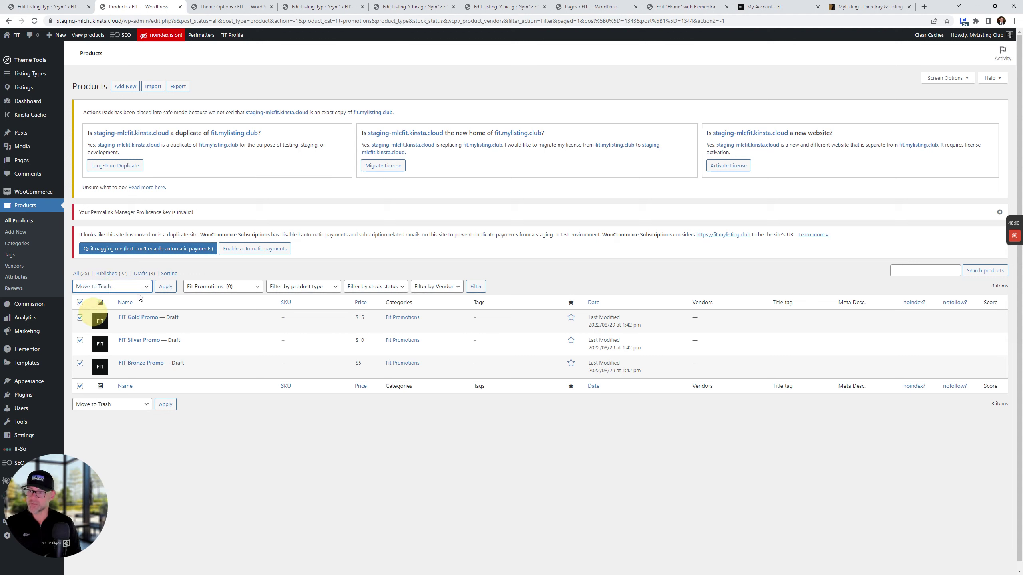
pyautogui.click(165, 287)
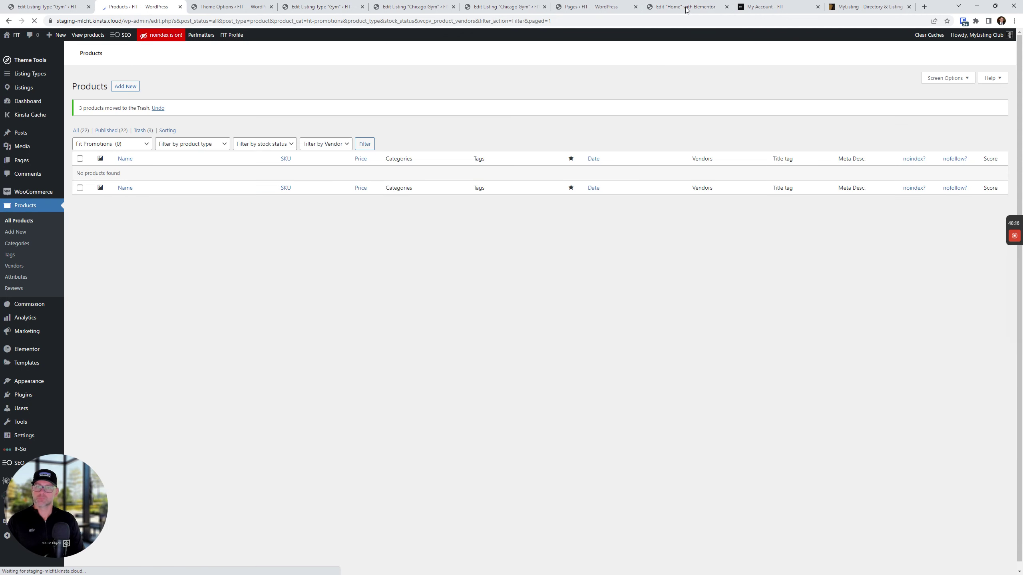
# - Reload the account's Your Listings page, recheck the Promote dialog for the San Antonio Gym listing, and close it
pyautogui.click(762, 7)
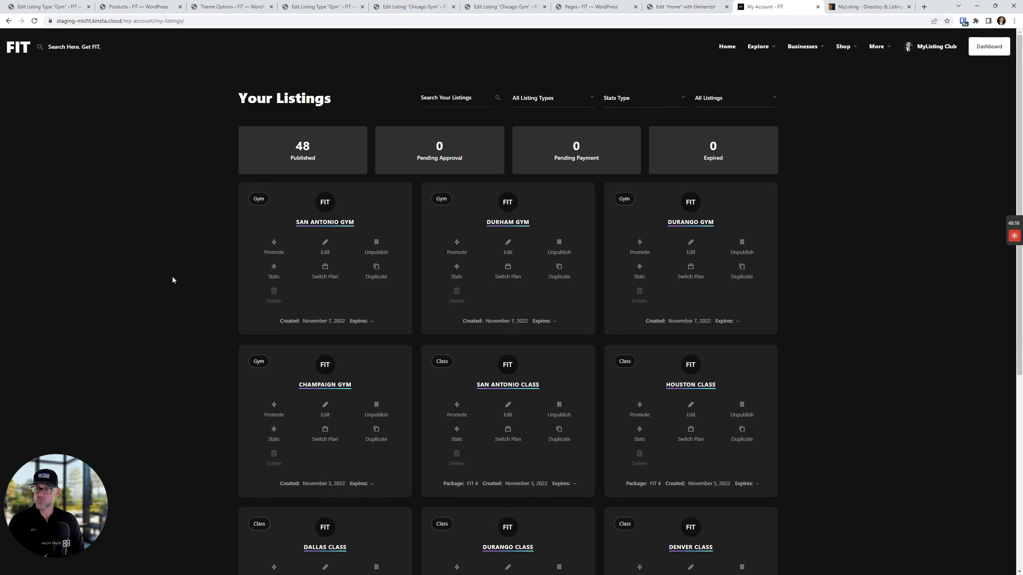
pyautogui.doubleClick(148, 283)
pyautogui.click(34, 20)
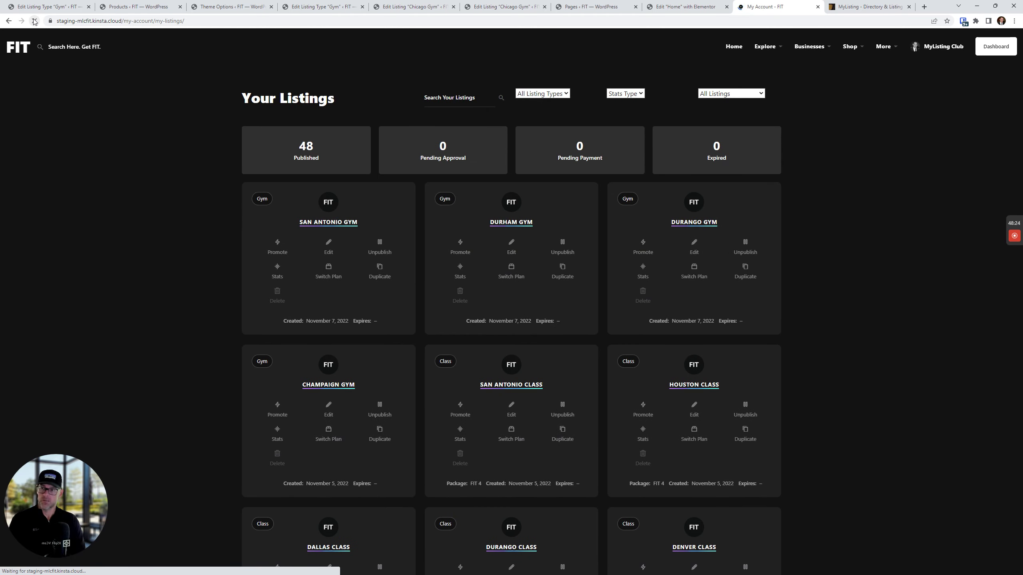
pyautogui.click(277, 252)
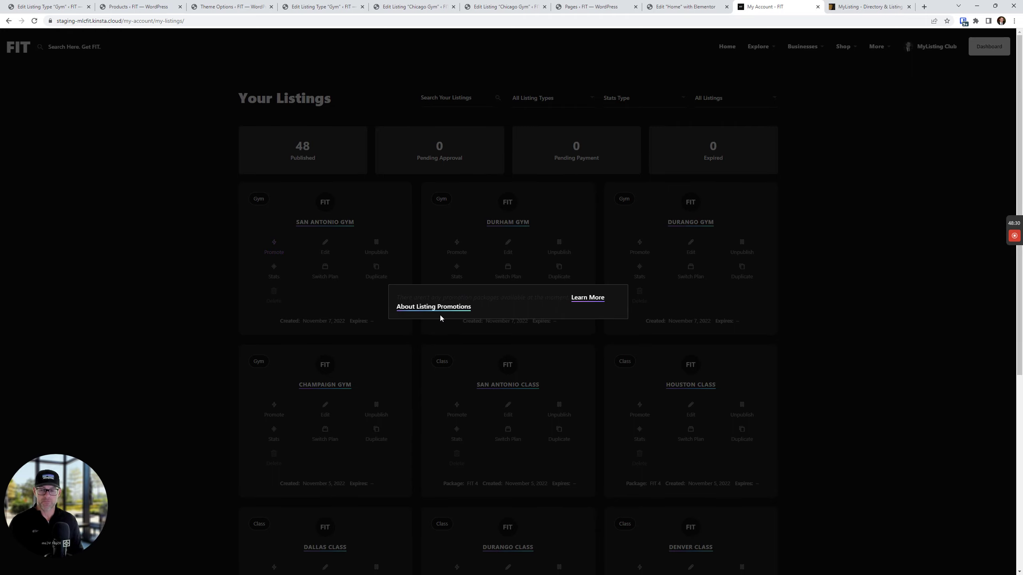
pyautogui.click(114, 245)
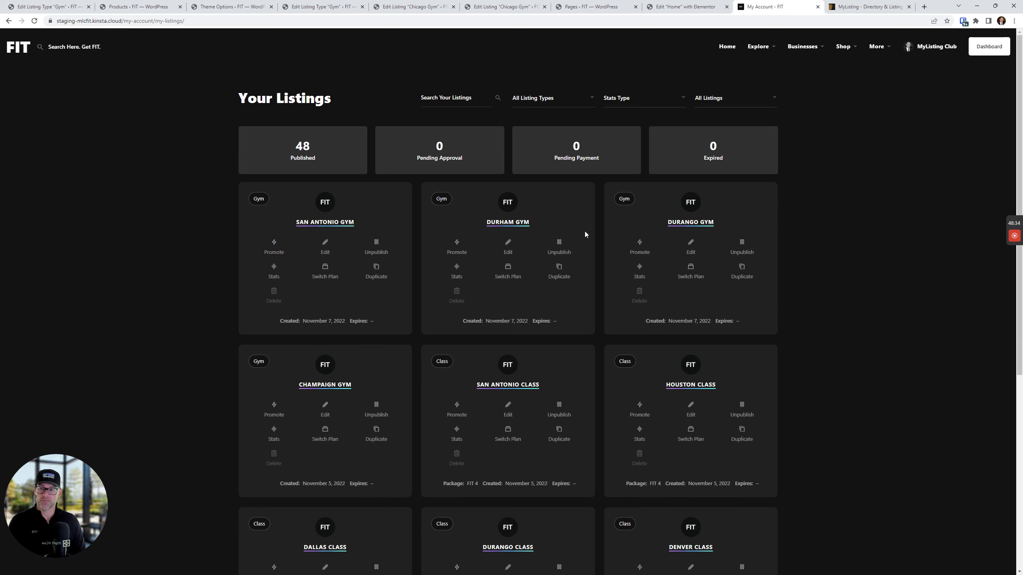
pyautogui.click(273, 249)
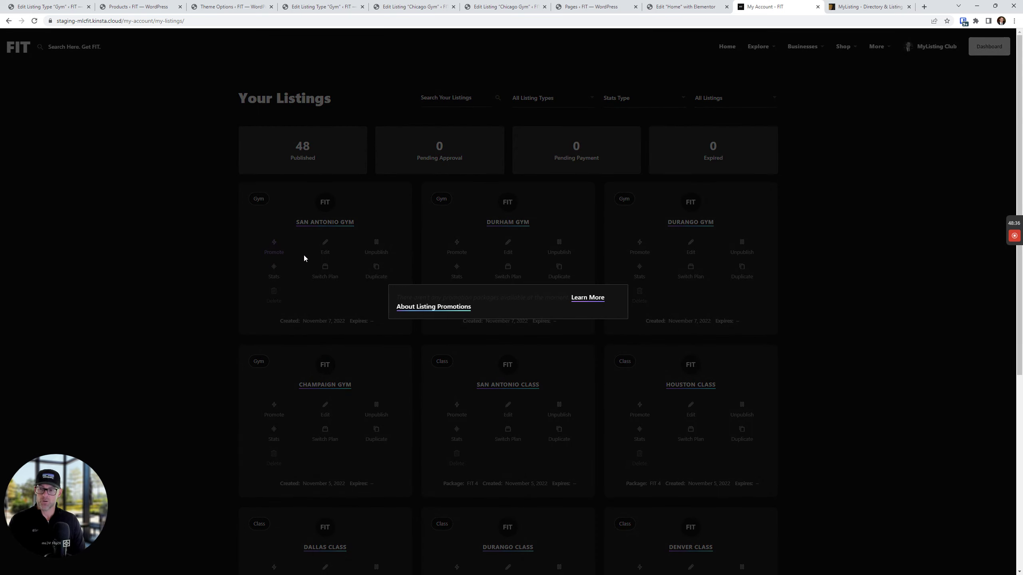
pyautogui.click(131, 145)
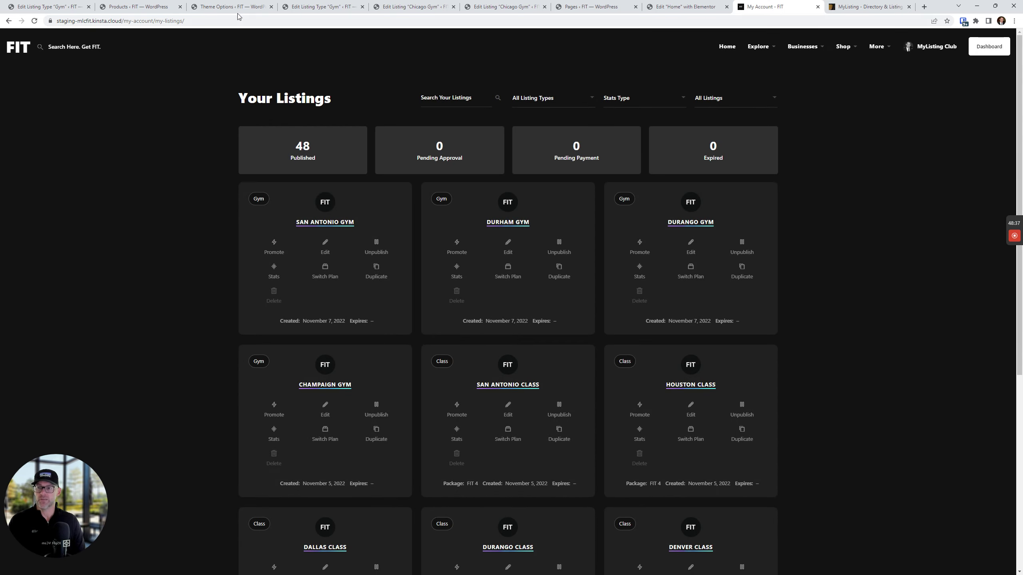
# - Return to the Products admin page and restore all three FIT promo products from the Trash
pyautogui.click(137, 7)
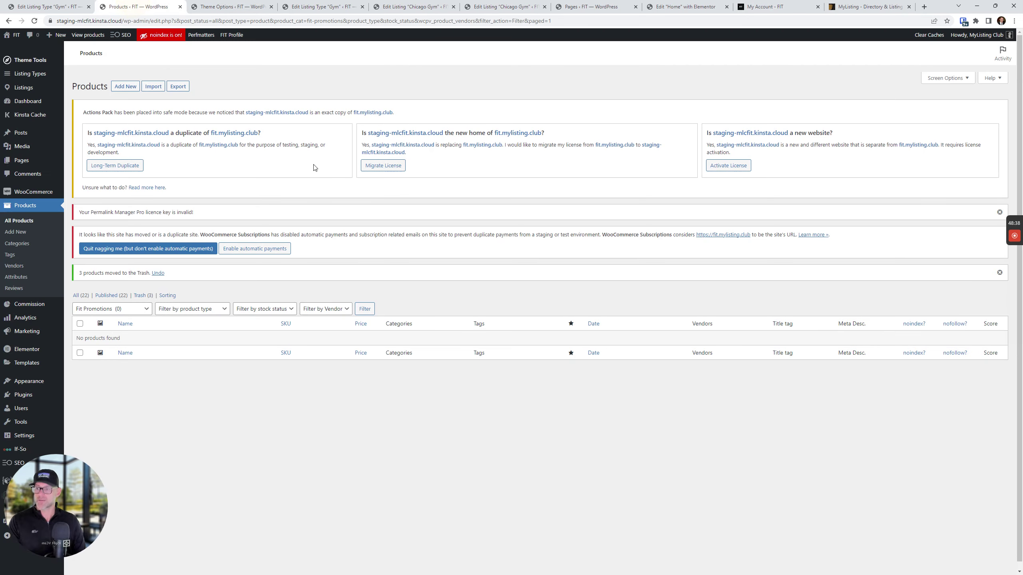
pyautogui.click(140, 296)
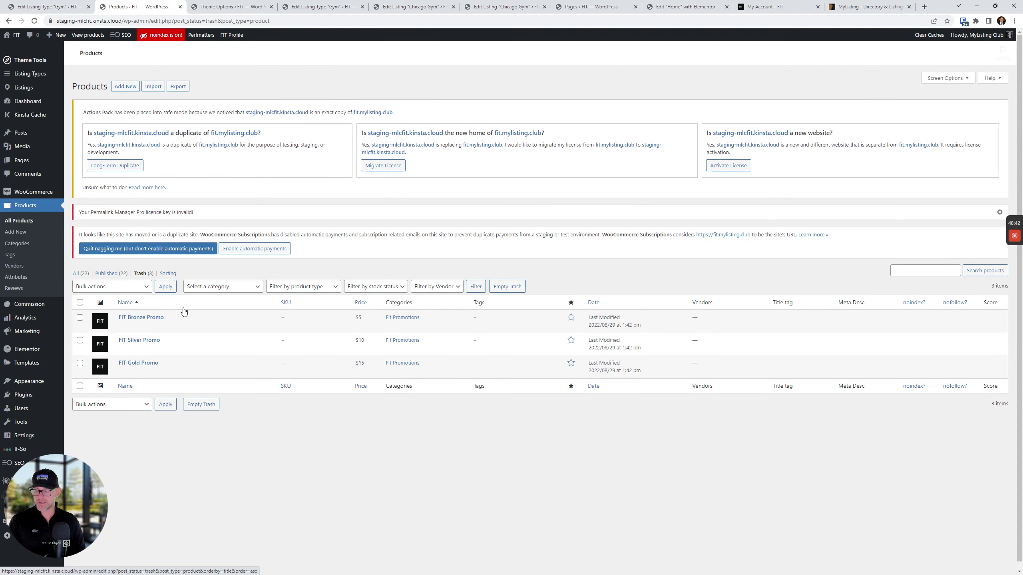
pyautogui.click(80, 303)
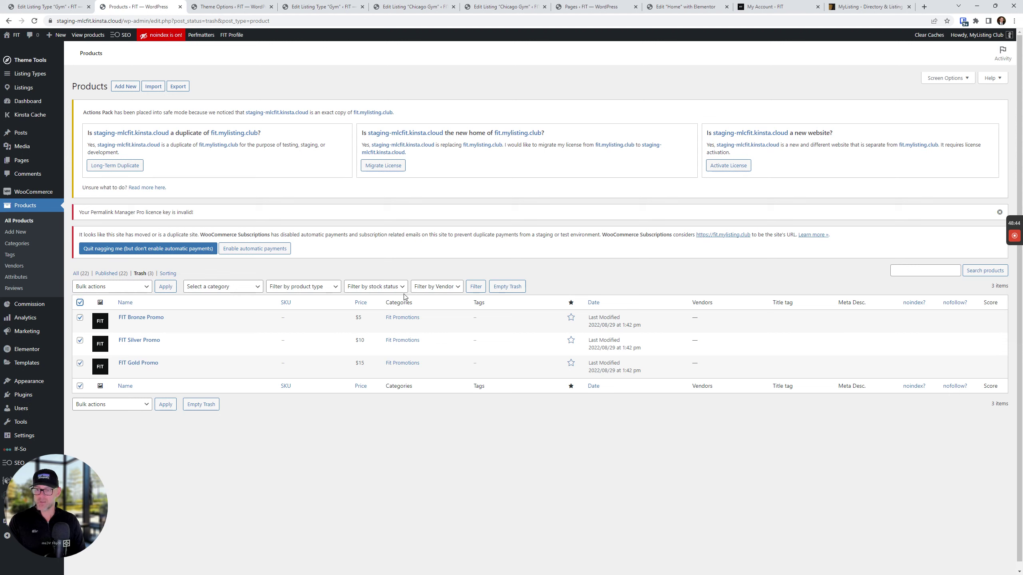
pyautogui.click(105, 287)
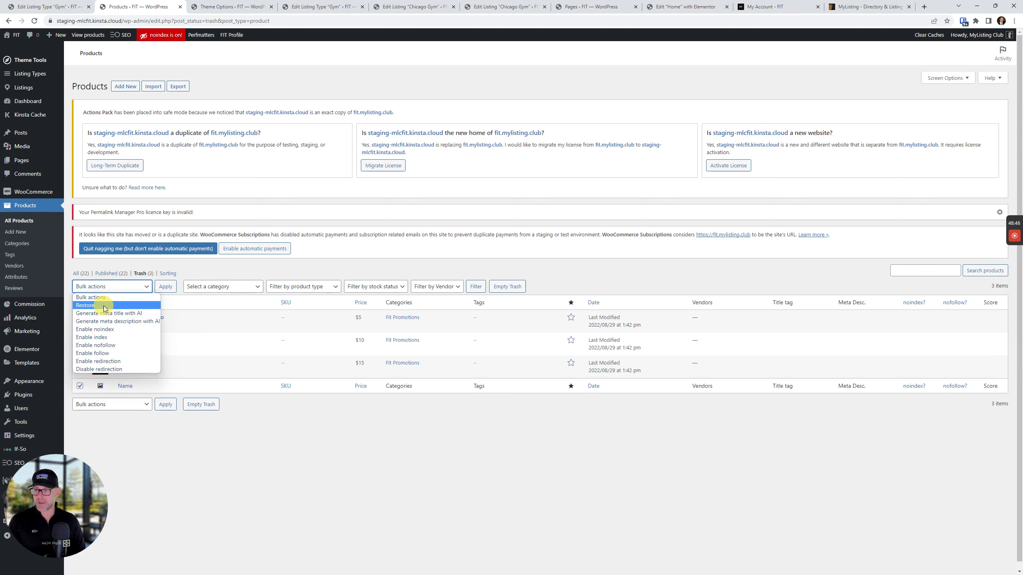
pyautogui.click(91, 305)
pyautogui.click(167, 287)
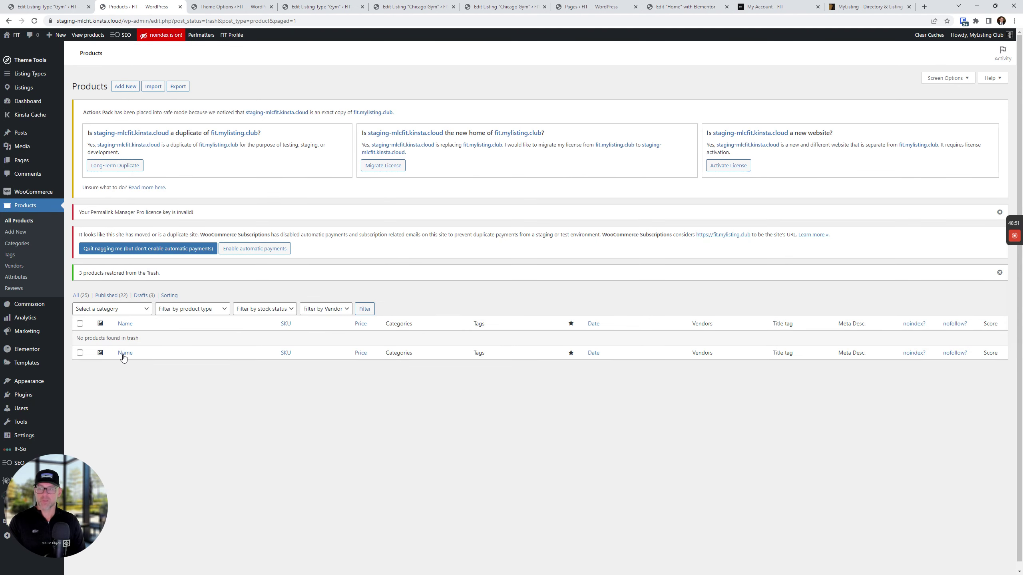
# - List the draft products and bulk edit the Gold, Silver and Bronze promo products to the Published status
pyautogui.click(78, 295)
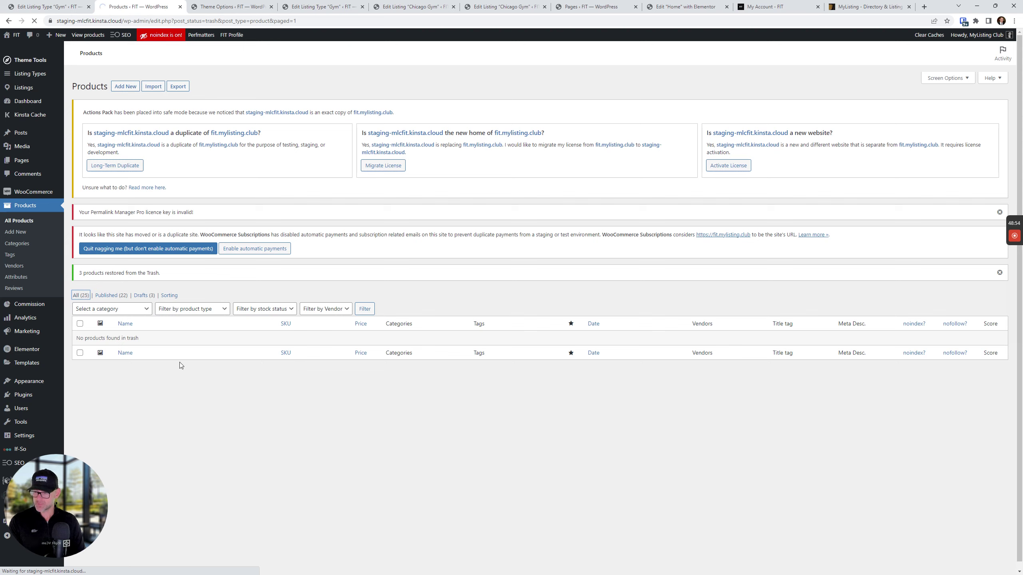
pyautogui.click(145, 296)
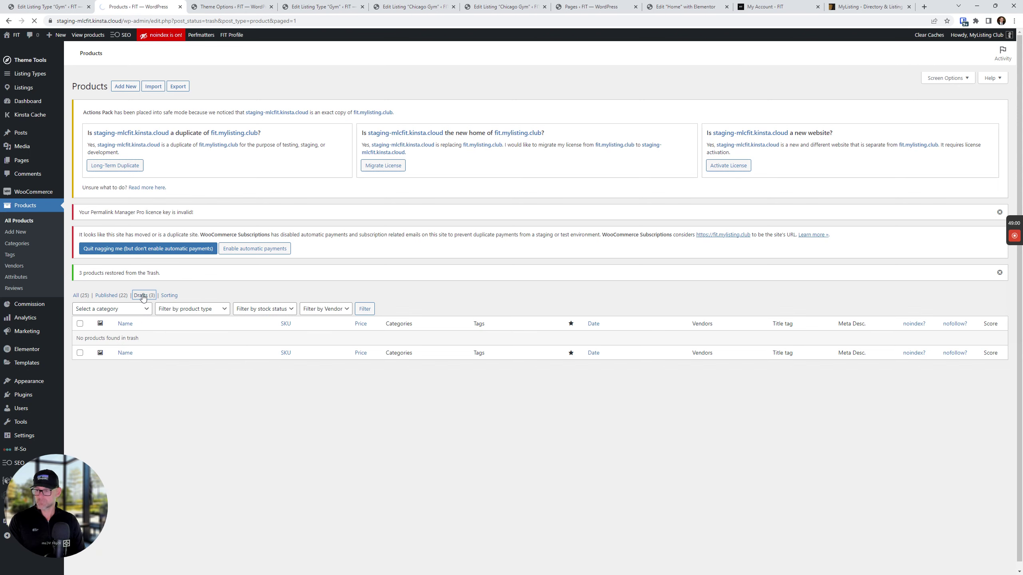
pyautogui.click(79, 303)
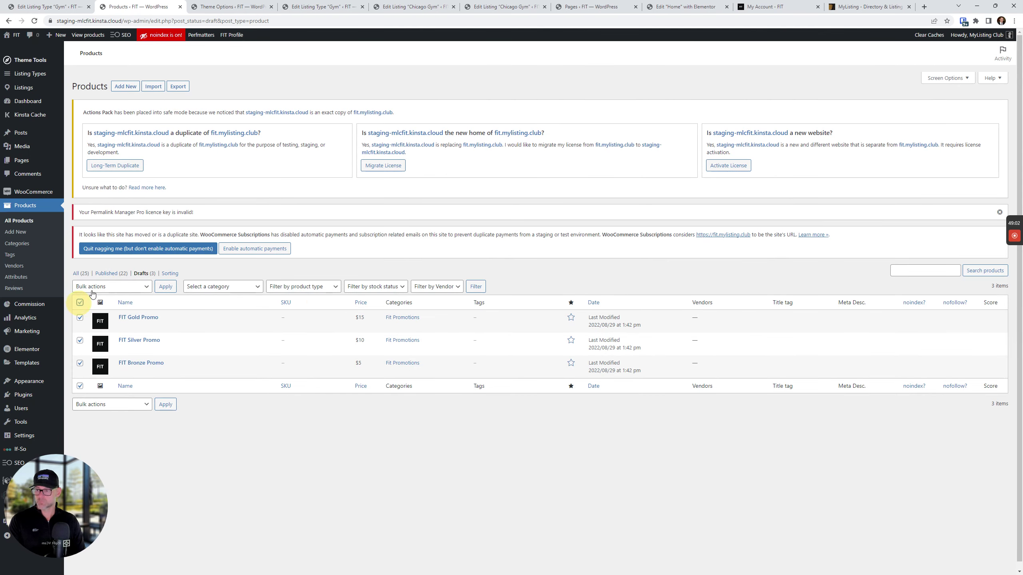
pyautogui.click(100, 287)
pyautogui.click(102, 300)
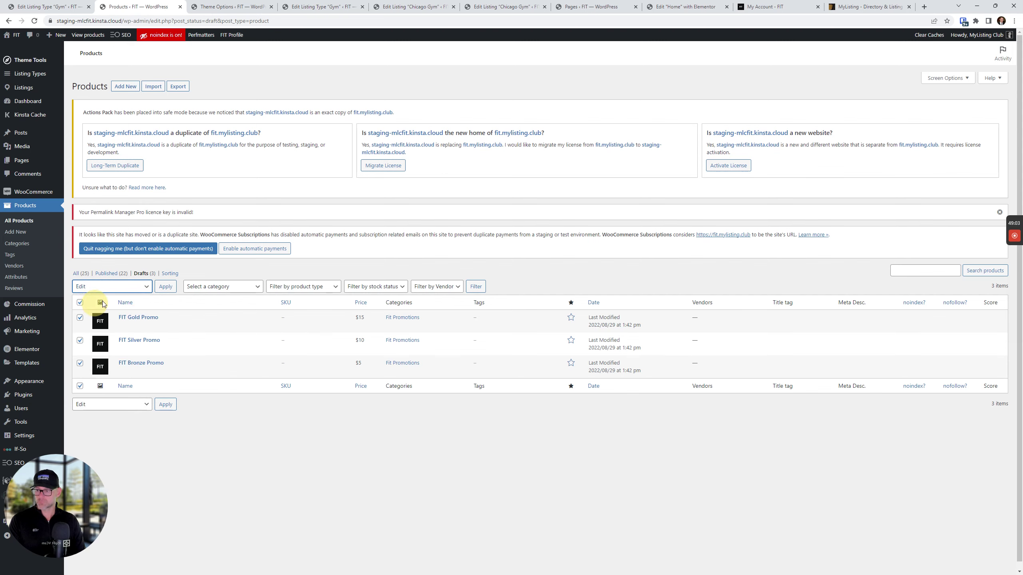
pyautogui.click(166, 287)
pyautogui.click(596, 335)
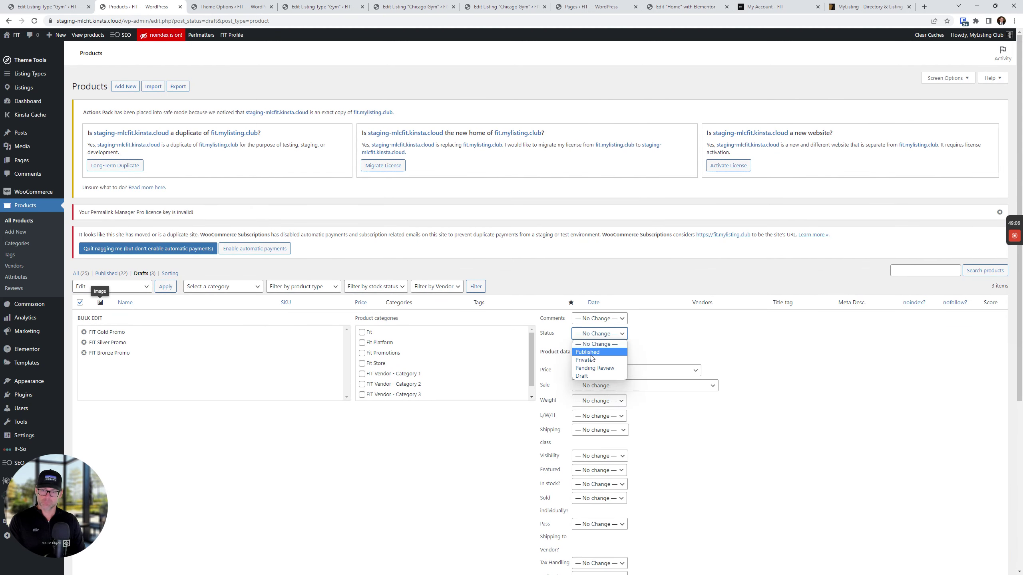
pyautogui.click(588, 352)
pyautogui.scroll(-4, 485, 415)
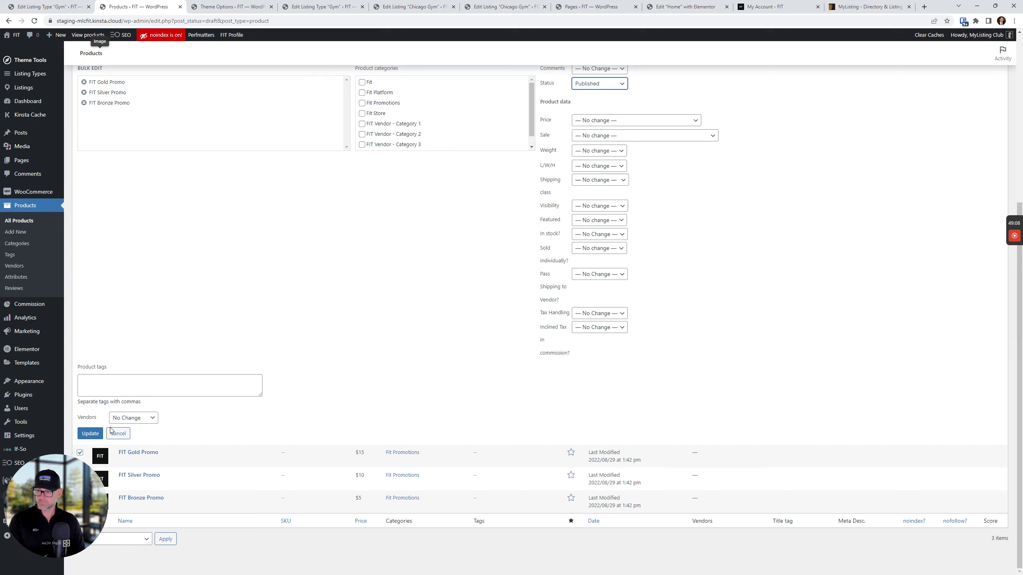
pyautogui.click(93, 434)
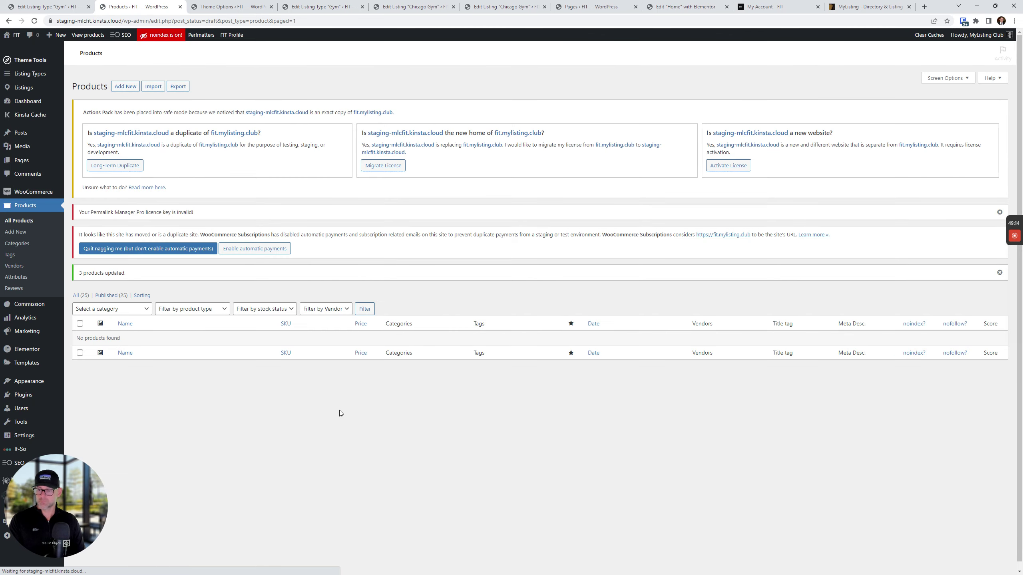
# - Reload the account's Your Listings page and promote the San Antonio Gym listing with the FIT Bronze Promo package
pyautogui.click(777, 7)
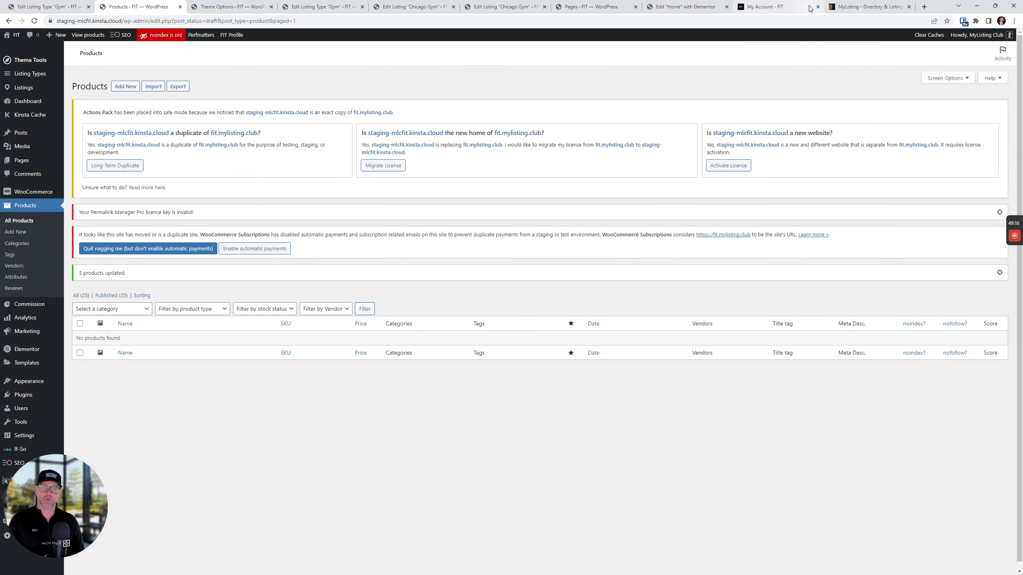
pyautogui.click(118, 206)
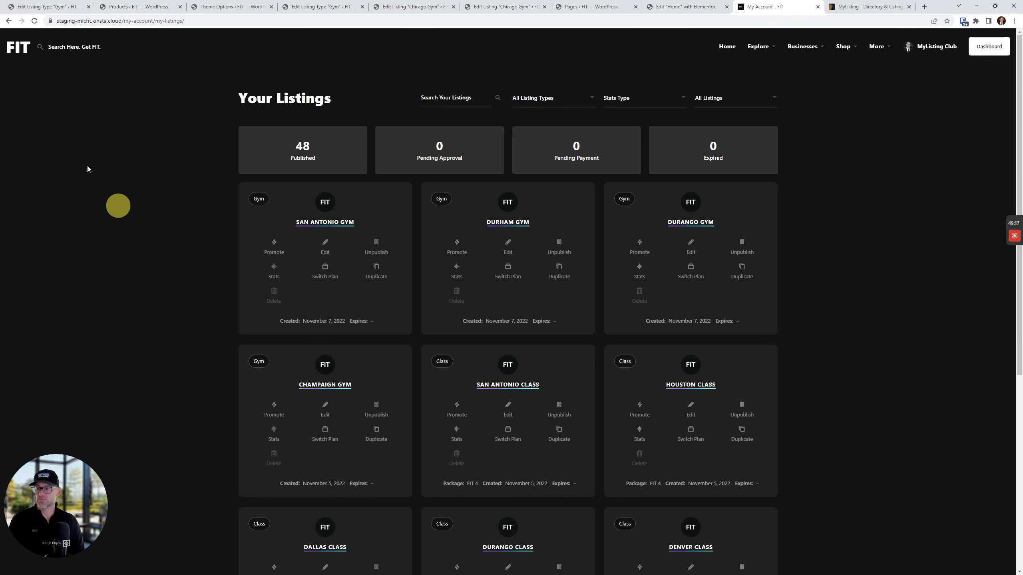
pyautogui.click(34, 21)
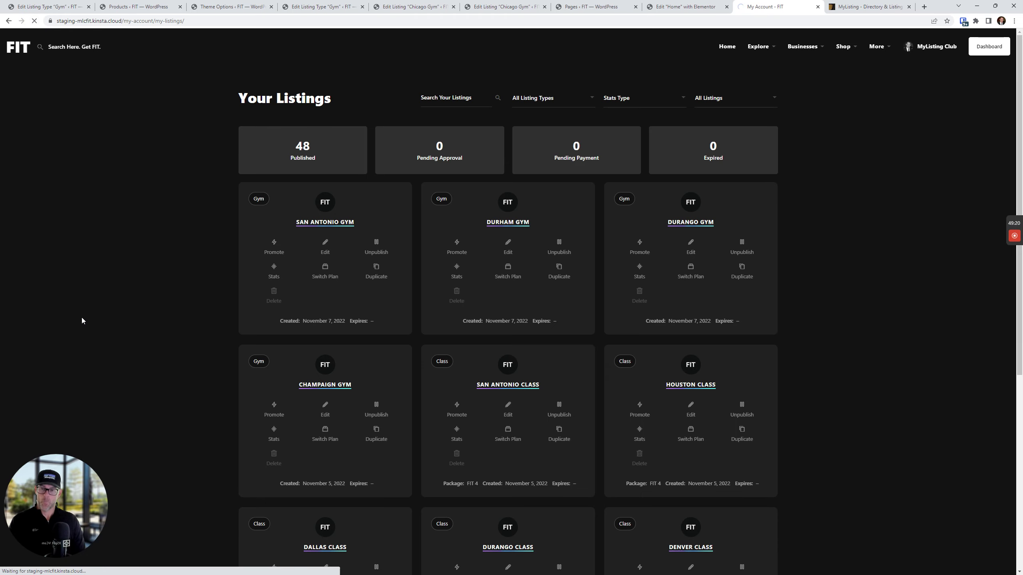
pyautogui.click(273, 253)
pyautogui.click(488, 273)
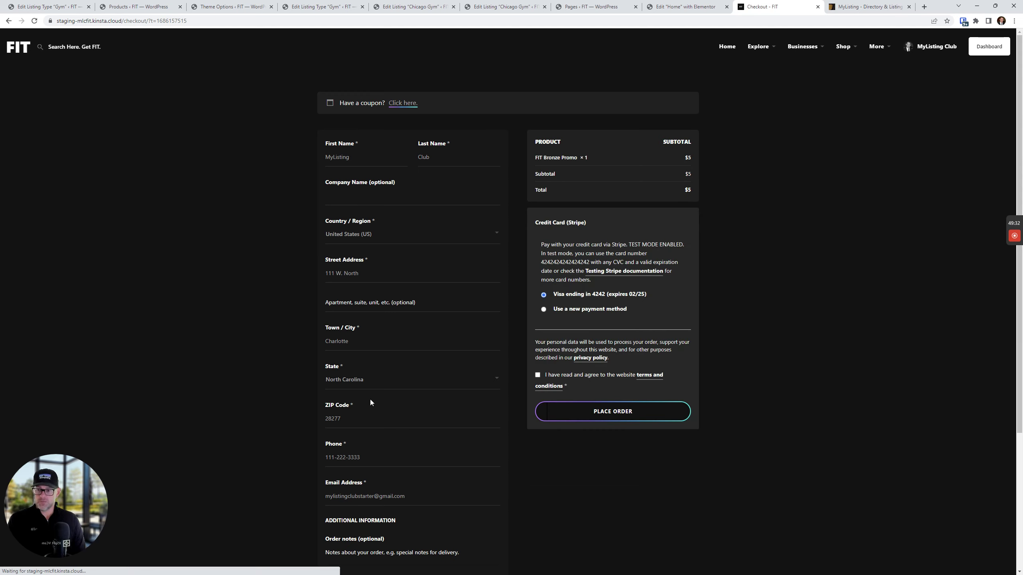
# - Place the FIT Bronze Promo order with the website terms and conditions accepted, and open the account menu
pyautogui.click(539, 375)
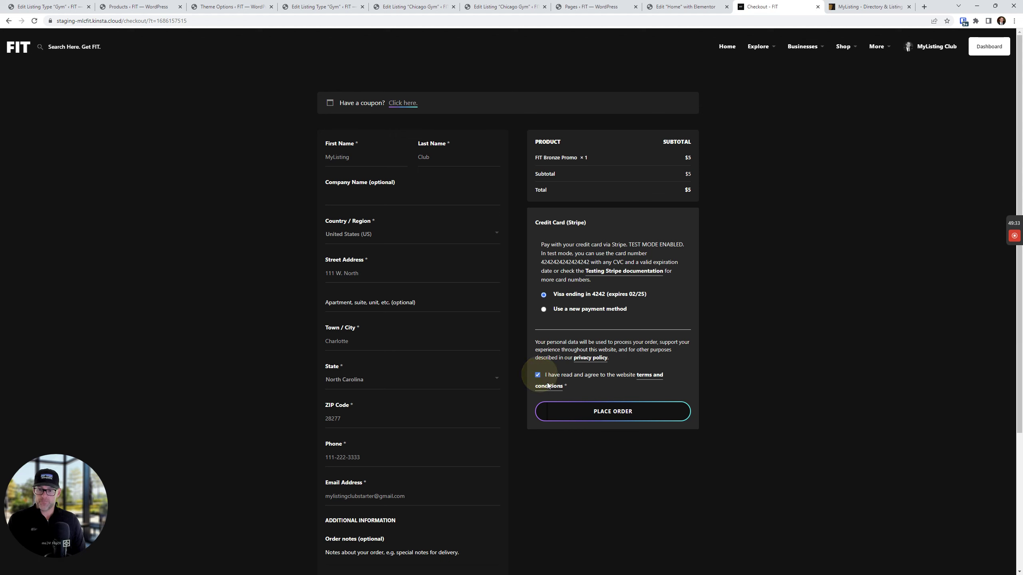
pyautogui.click(584, 409)
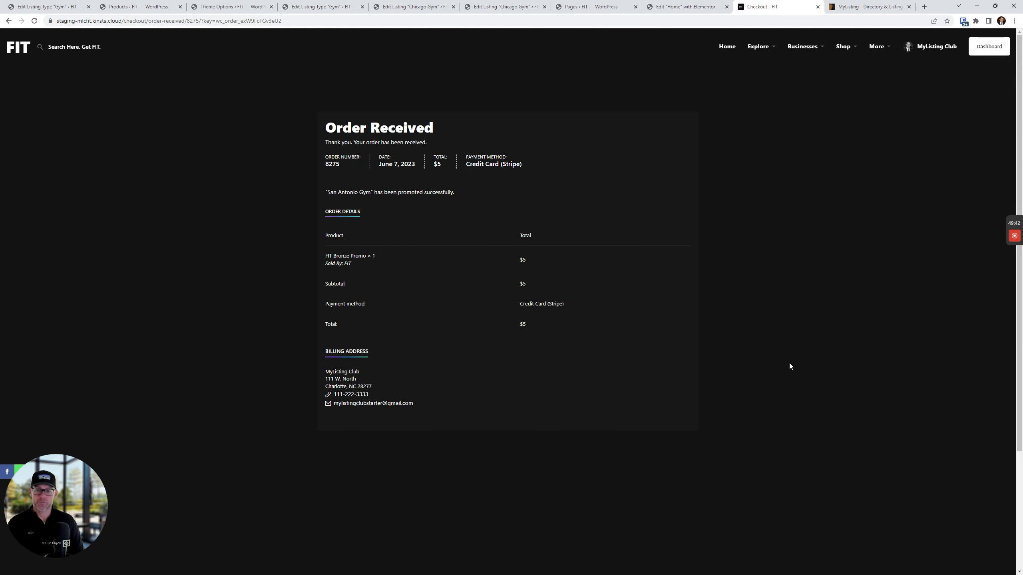
pyautogui.click(923, 50)
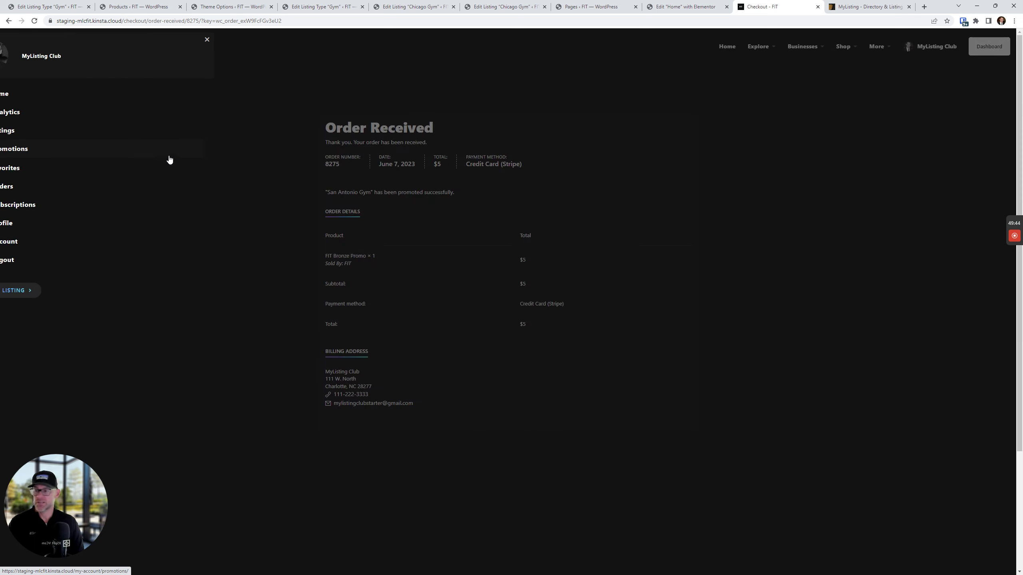
# - Open the account's Promotions page, reload it, and open the promoted San Antonio Gym listing
pyautogui.click(46, 157)
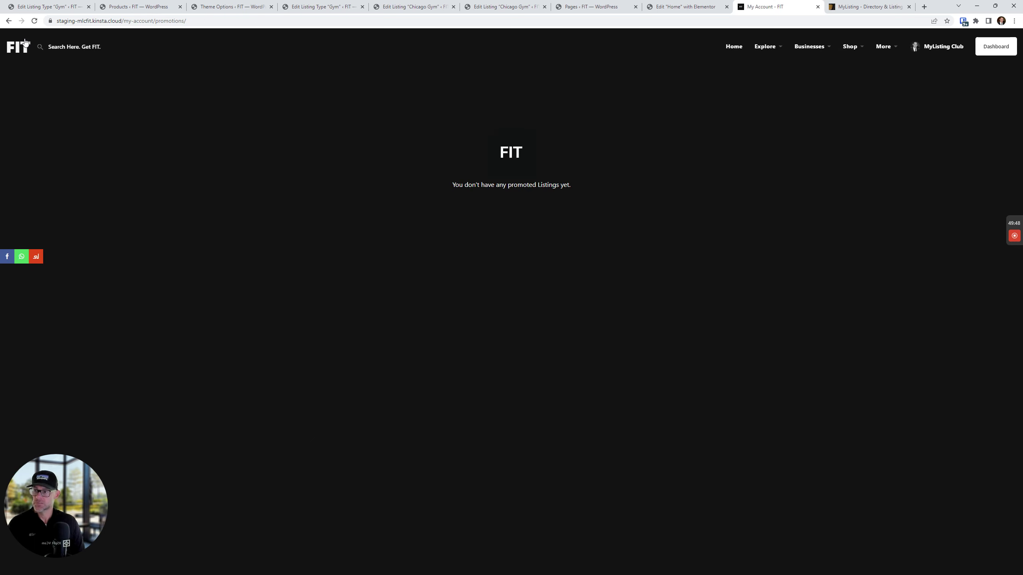
pyautogui.click(34, 21)
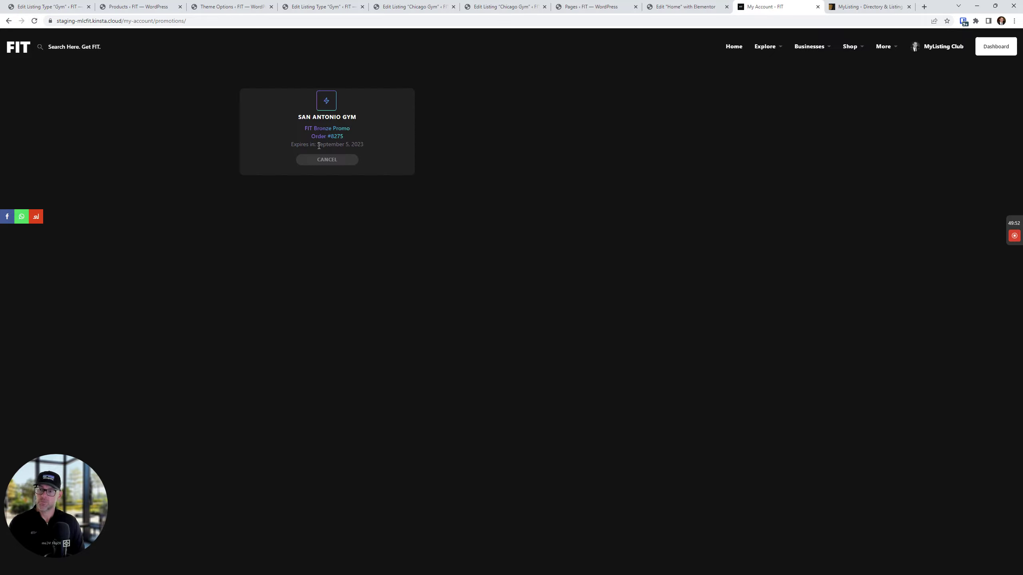
pyautogui.click(475, 292)
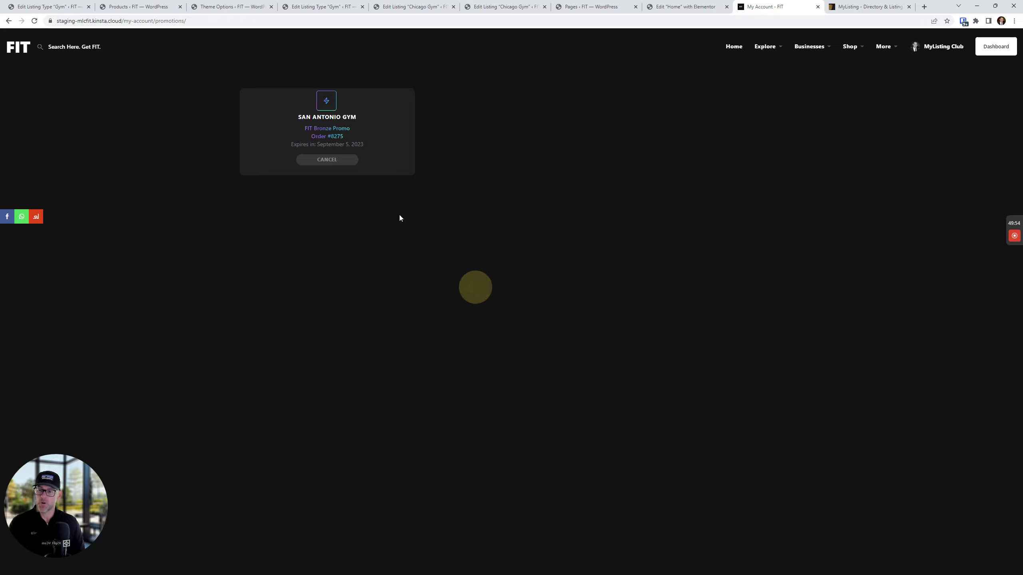
pyautogui.click(332, 121)
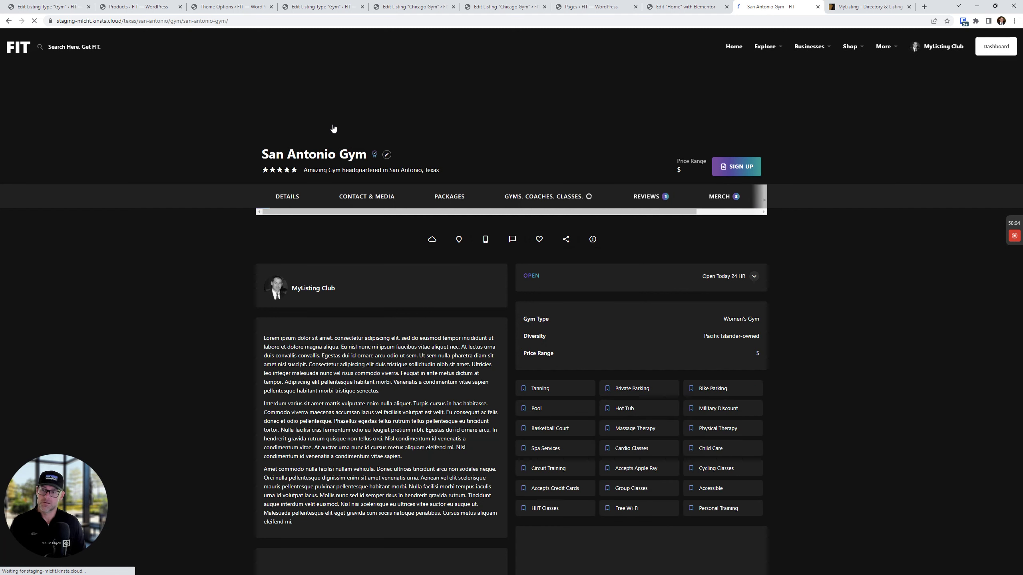
# - Open the account's Your Listings page, reload it, and view the promotion of the San Antonio Gym listing
pyautogui.click(928, 48)
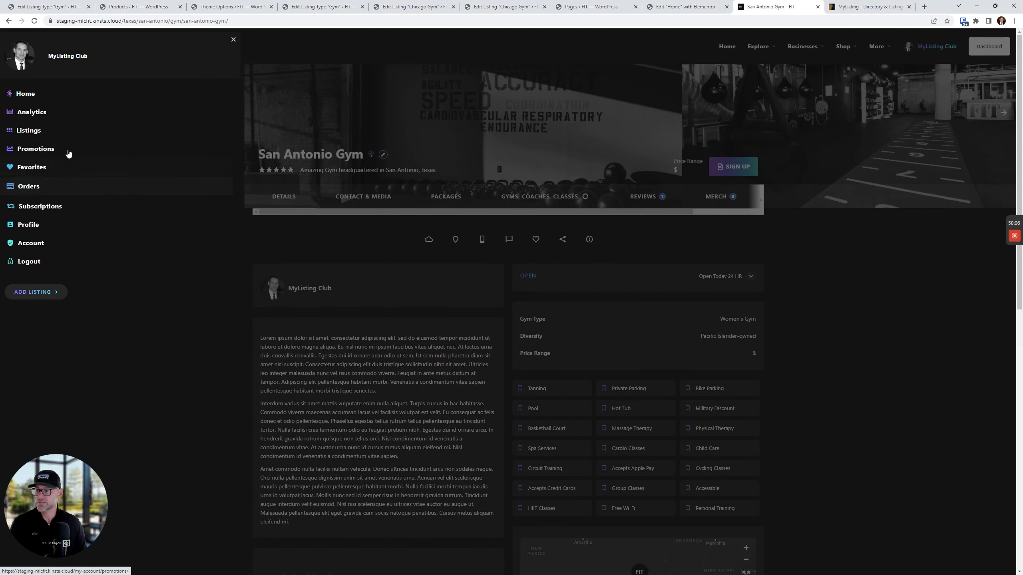
pyautogui.click(48, 133)
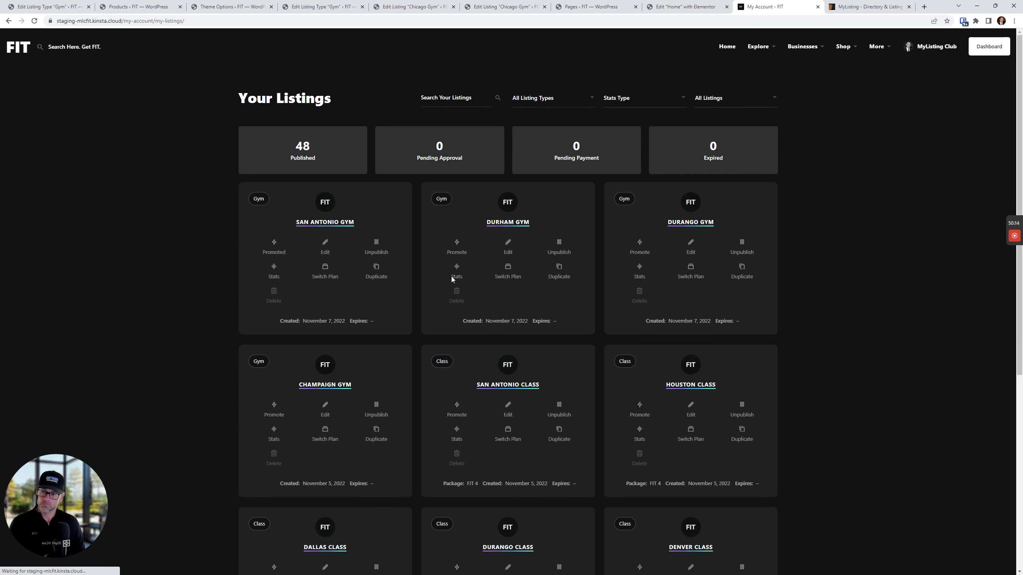
pyautogui.click(149, 260)
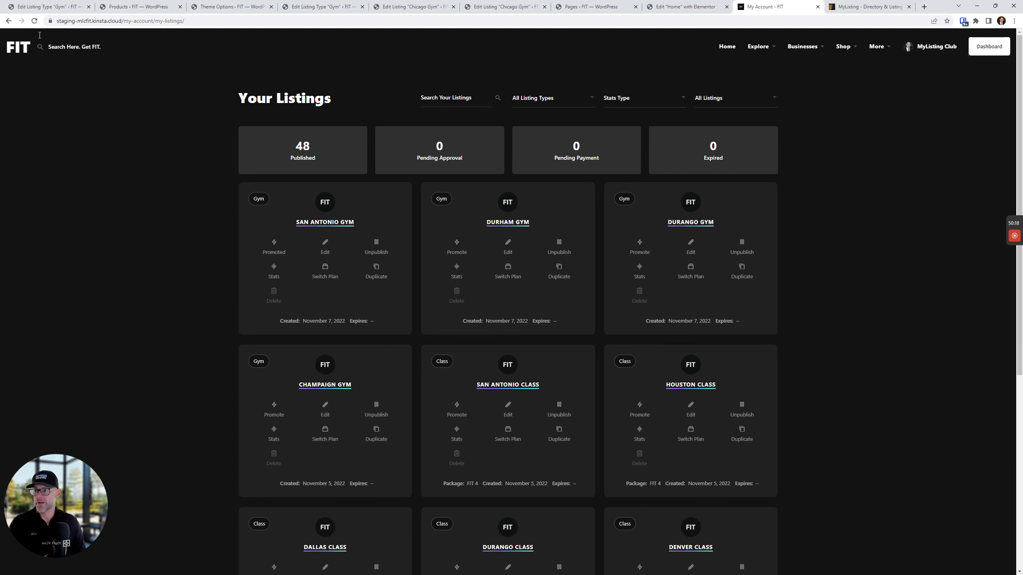
pyautogui.click(35, 20)
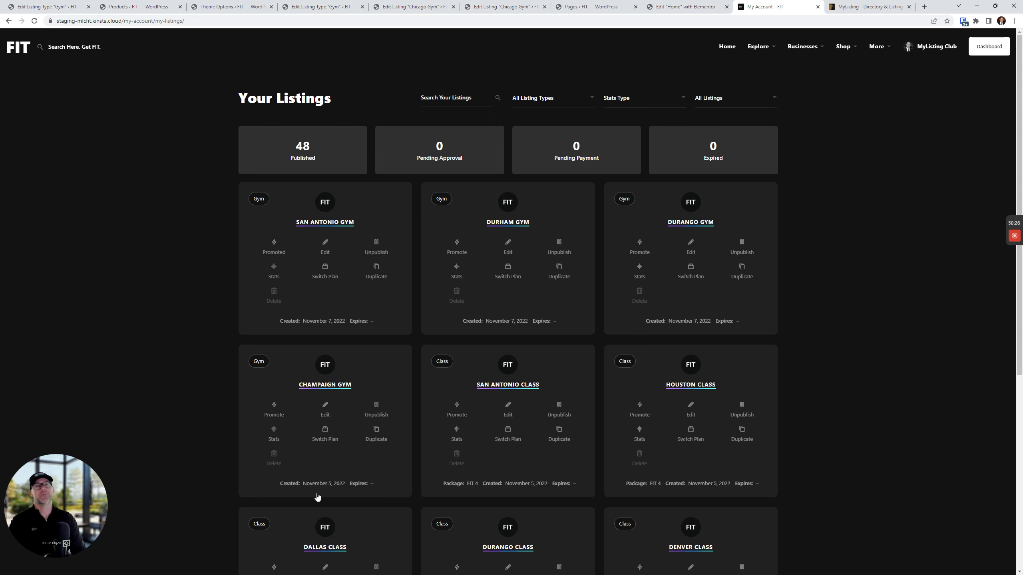
pyautogui.click(272, 250)
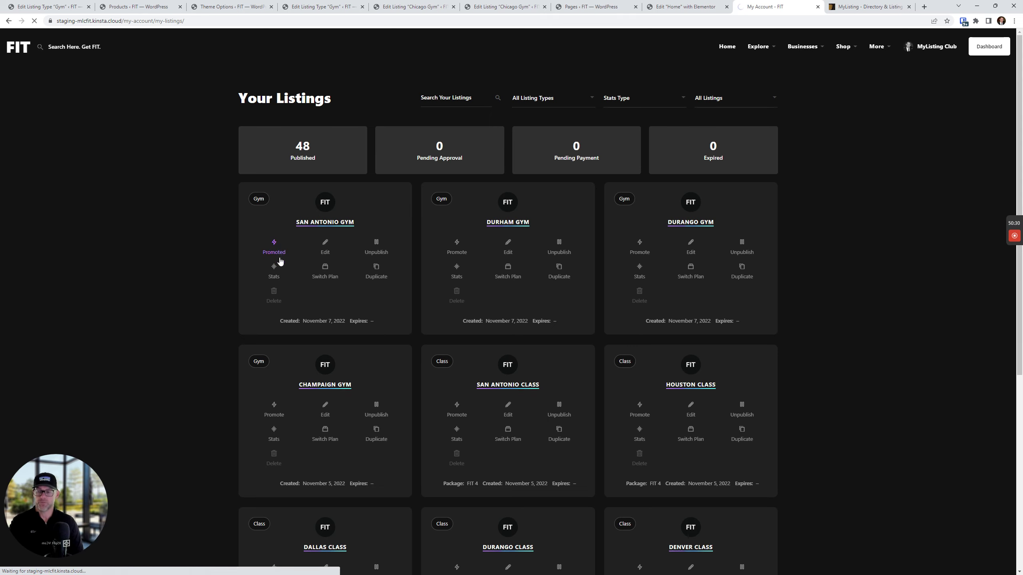
pyautogui.click(272, 252)
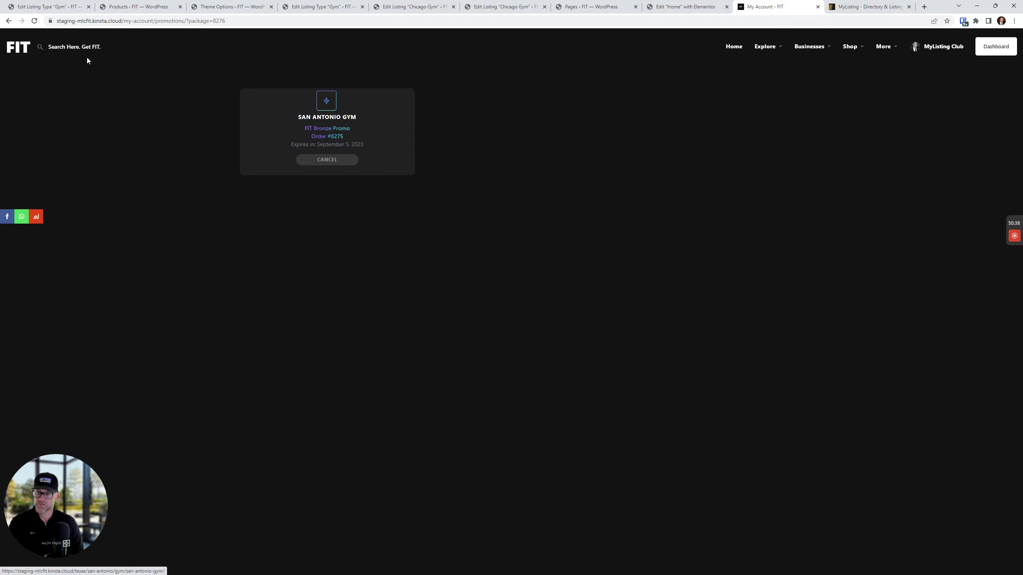
# - Review the v2.10.5 changelog entries on the hook removing the "Promote" action and the option hiding claim listing packages from the add listing form
pyautogui.click(870, 7)
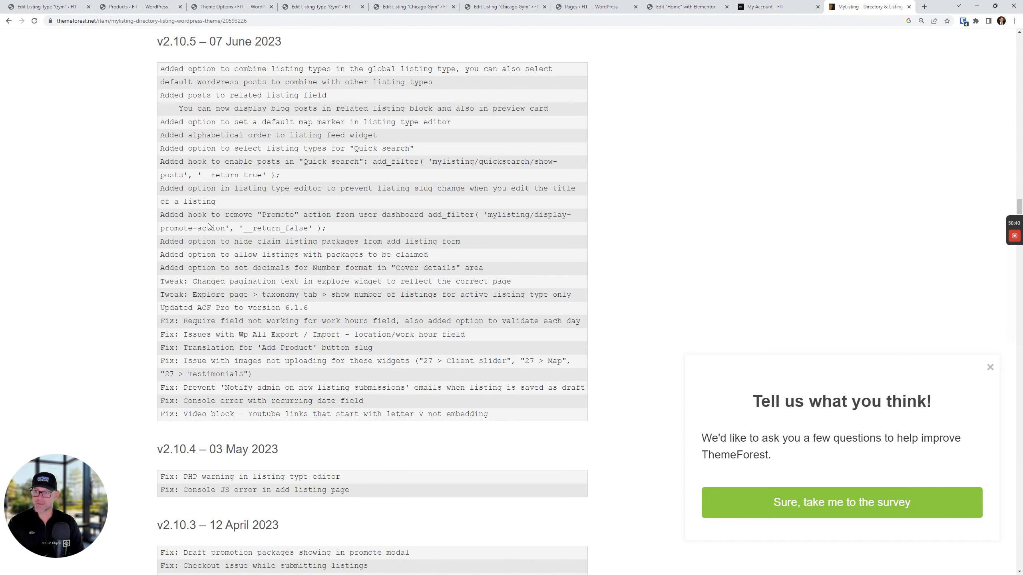
pyautogui.tripleClick(244, 215)
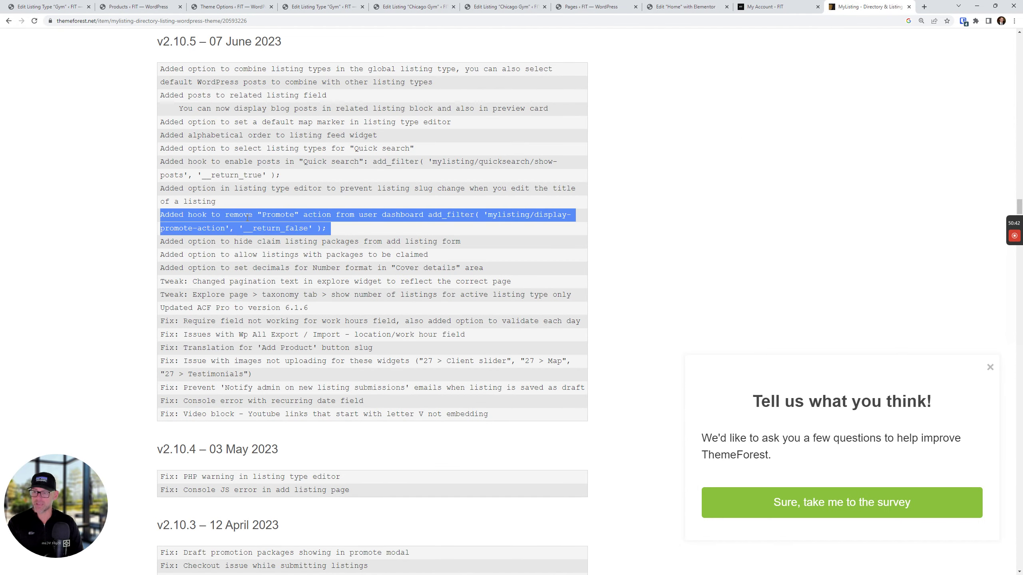
pyautogui.tripleClick(247, 216)
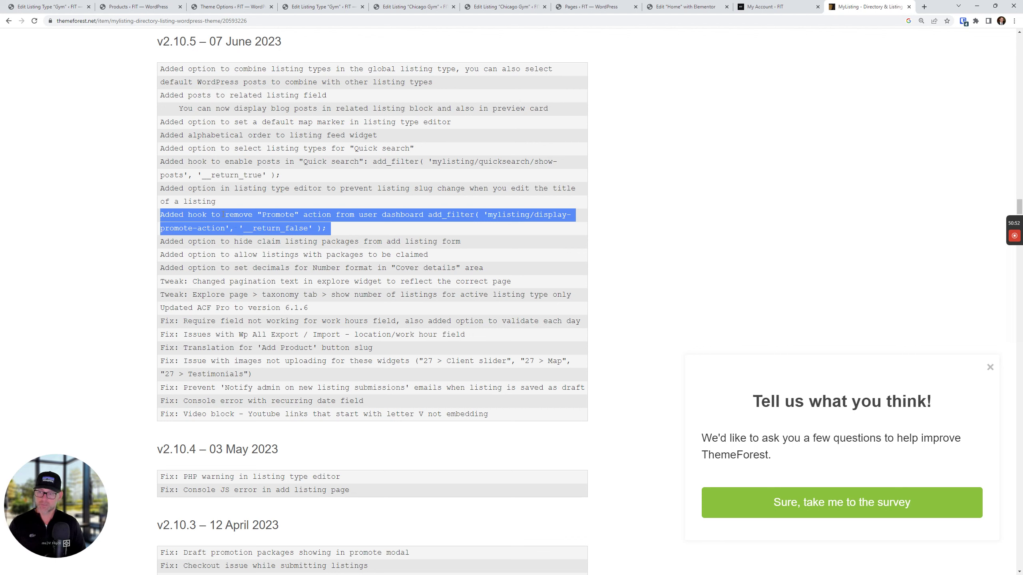
pyautogui.tripleClick(236, 214)
pyautogui.click(338, 239)
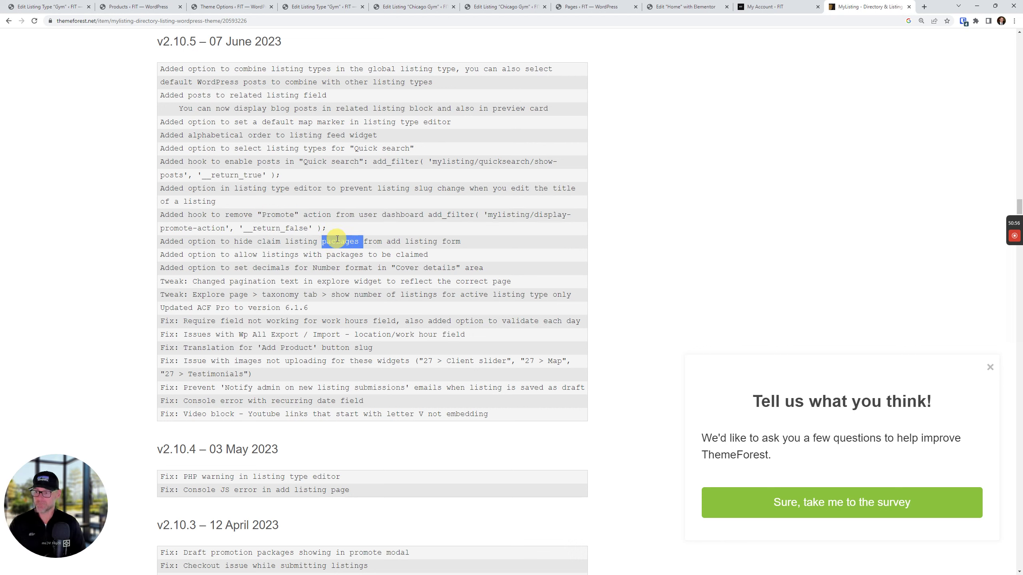
pyautogui.tripleClick(337, 240)
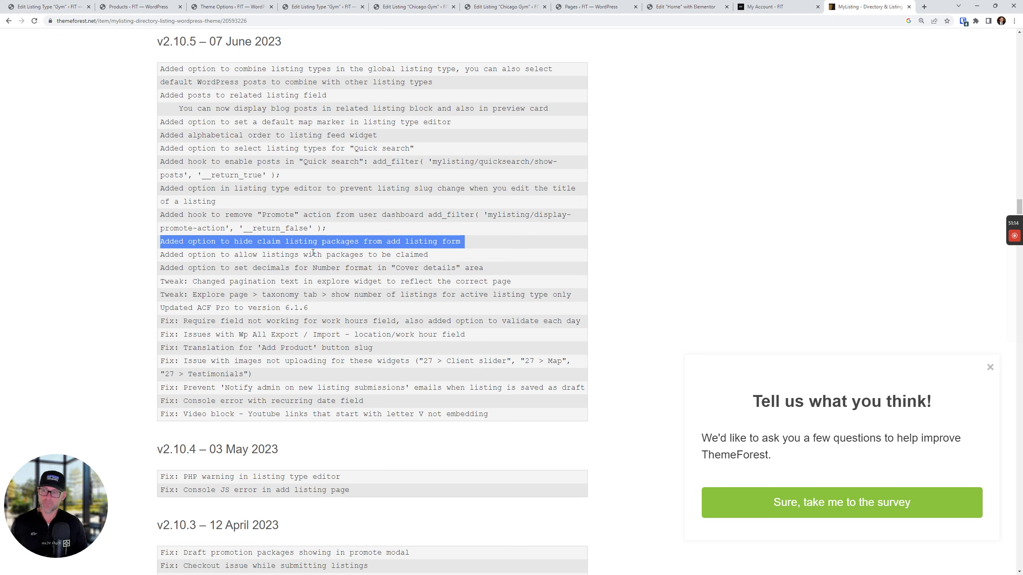
pyautogui.tripleClick(320, 226)
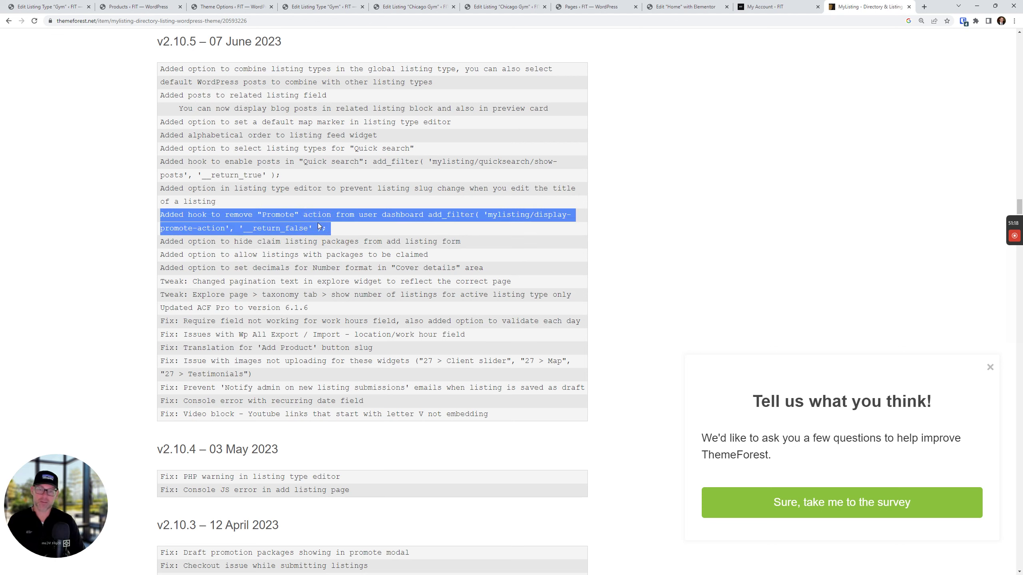
pyautogui.tripleClick(286, 219)
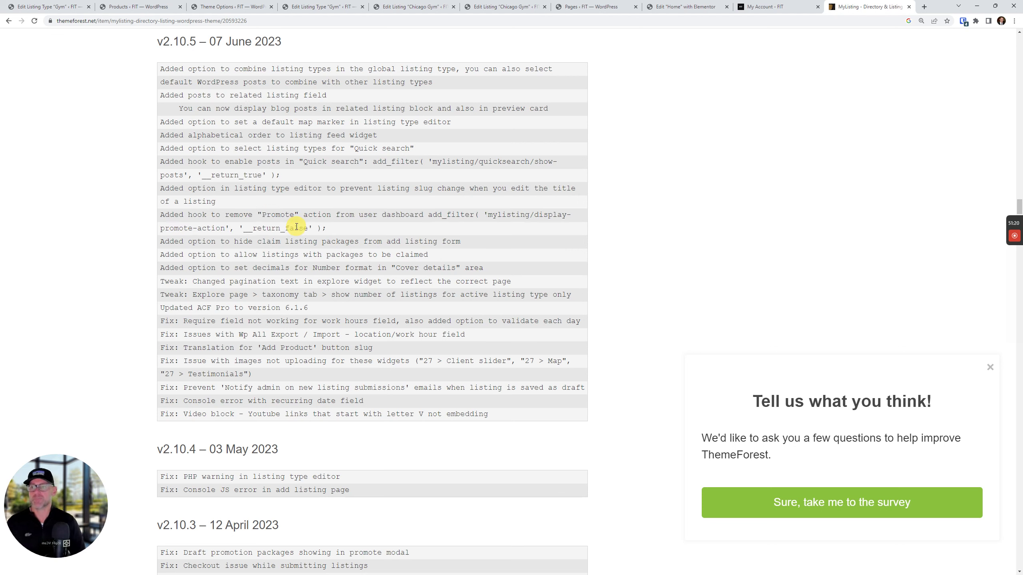
pyautogui.tripleClick(287, 220)
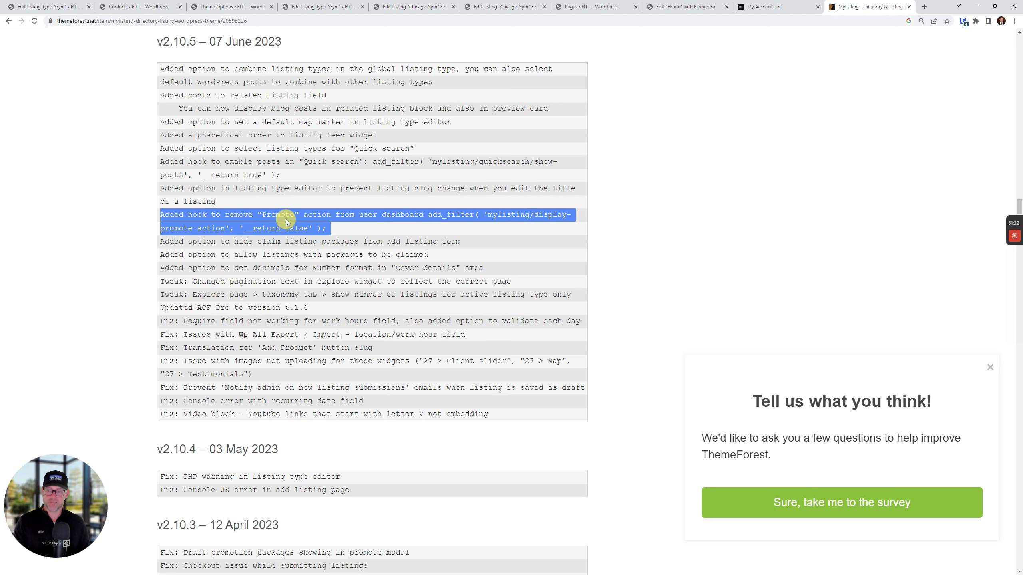
pyautogui.tripleClick(262, 220)
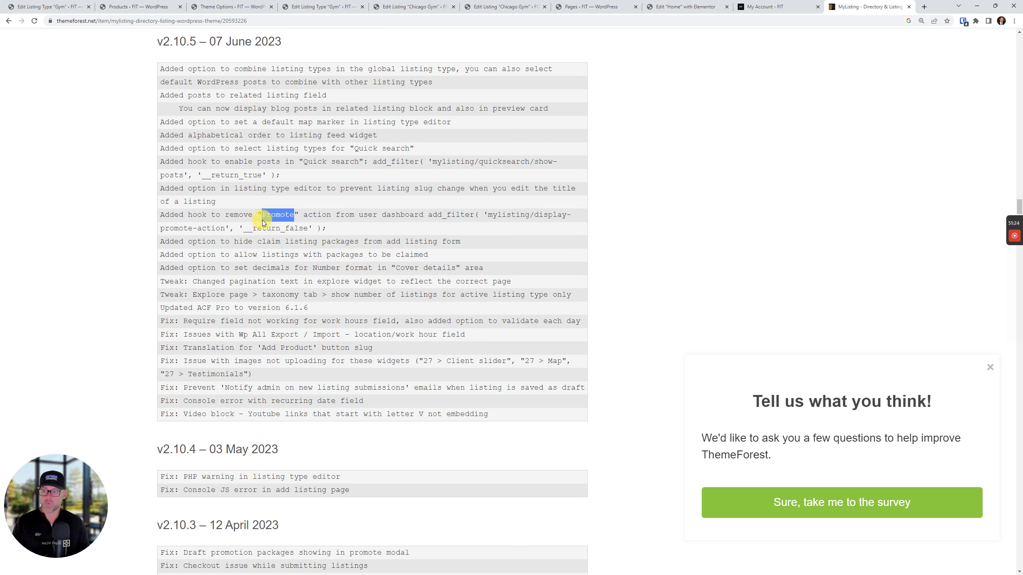
pyautogui.click(250, 205)
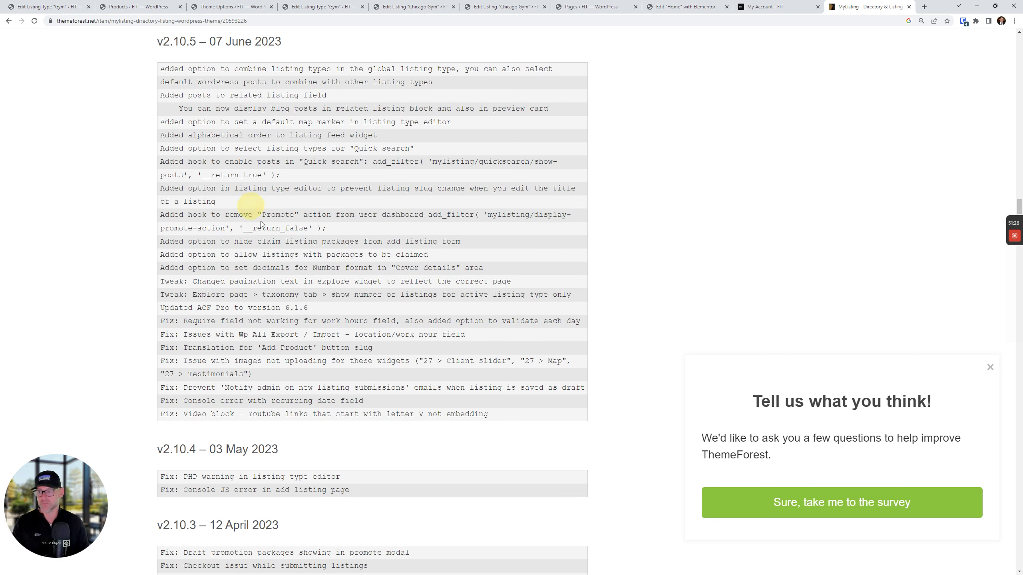
pyautogui.tripleClick(262, 242)
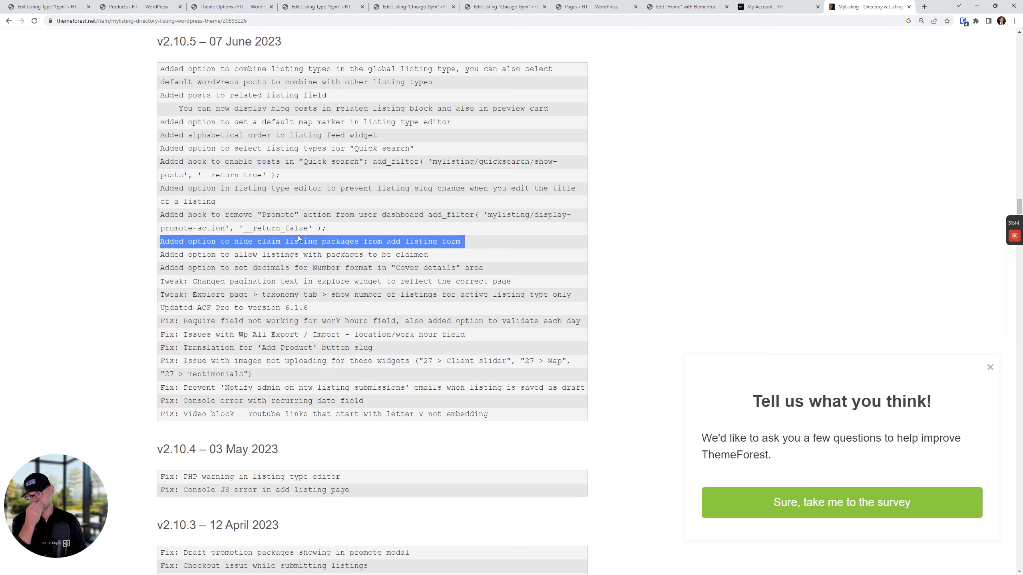
# - Close the browser pages for the two Chicago Gym edits, the Pages list and the Elementor Home editor
pyautogui.click(414, 7)
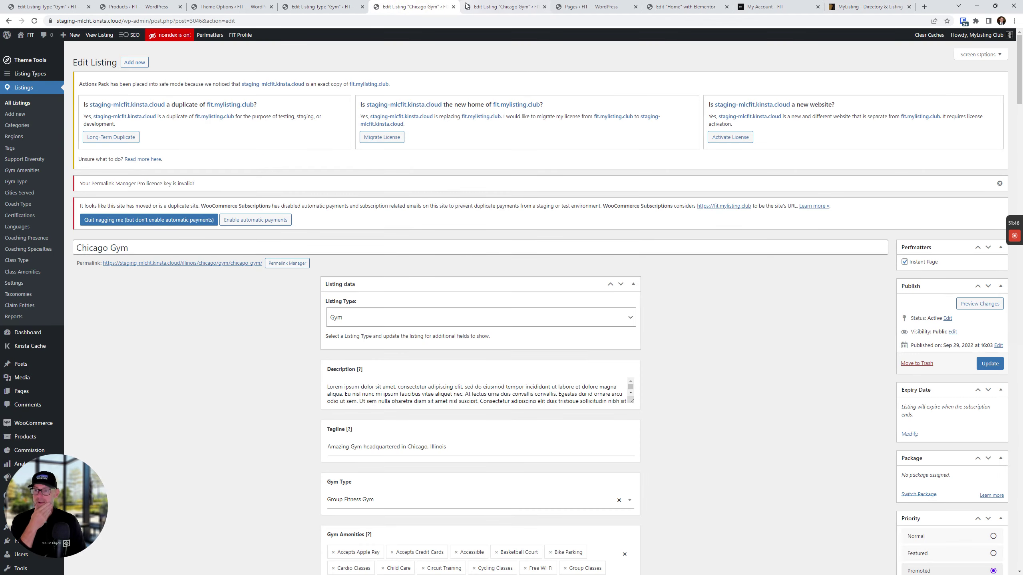
pyautogui.click(453, 6)
pyautogui.click(453, 7)
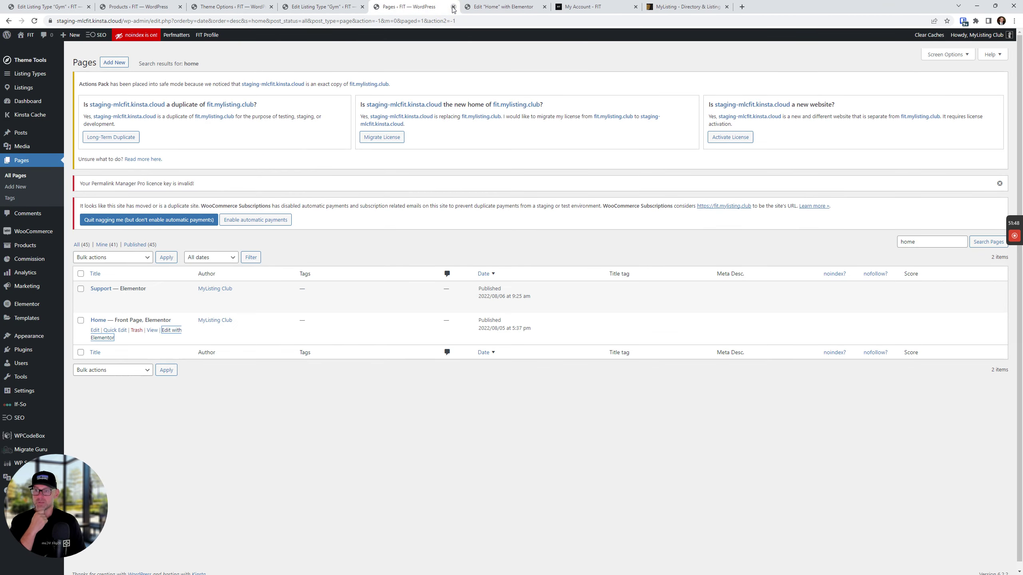
pyautogui.click(452, 7)
pyautogui.click(453, 7)
# - Turn off Disable slug update for the staging site's Gym listing type and open its Claim Form settings
pyautogui.click(346, 6)
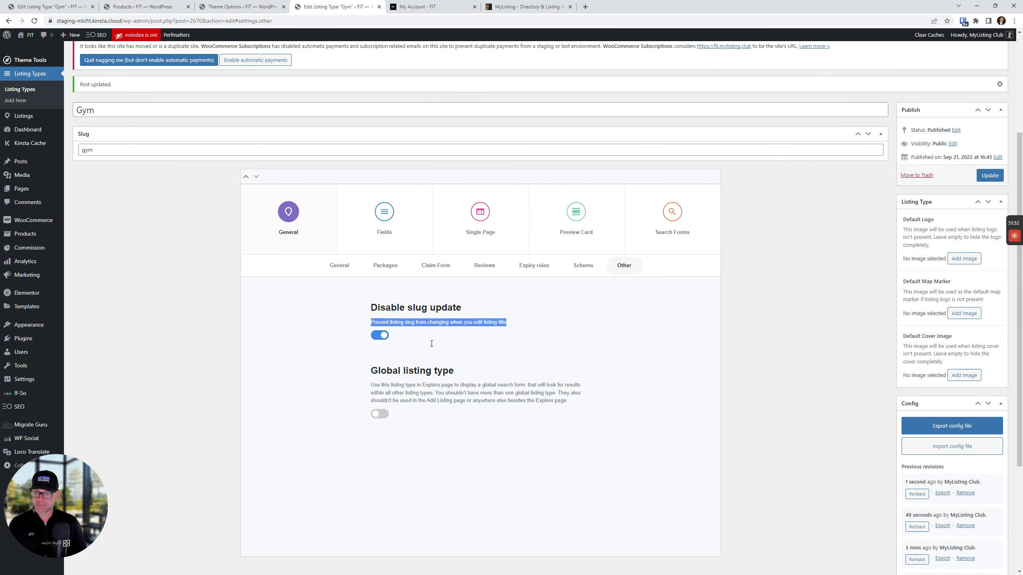
pyautogui.click(381, 335)
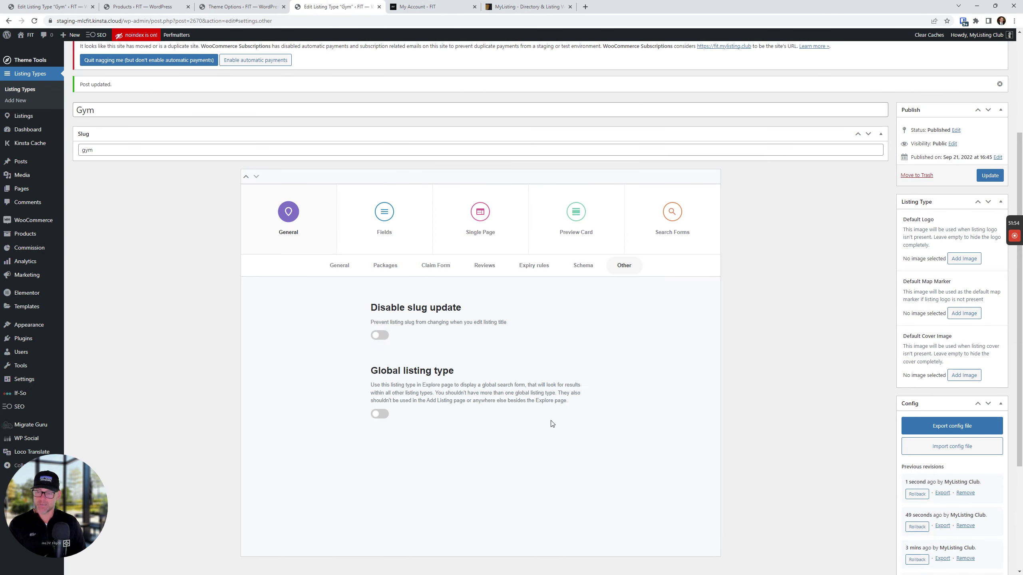
pyautogui.click(432, 265)
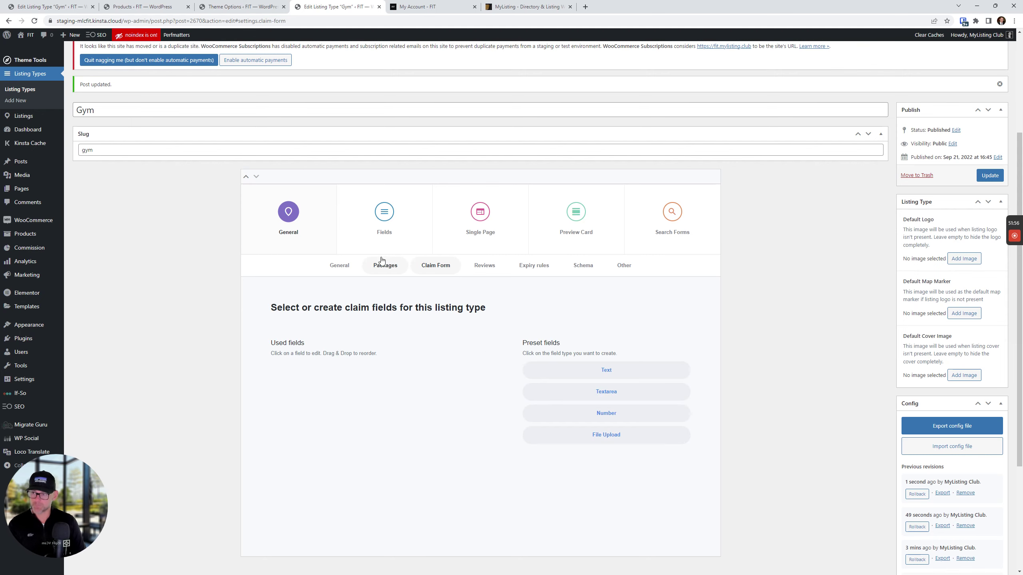
# - Close the Products and Theme Options pages, and open the Claim Form settings of the live site's Gym listing type
pyautogui.click(162, 5)
pyautogui.click(188, 7)
pyautogui.click(188, 7)
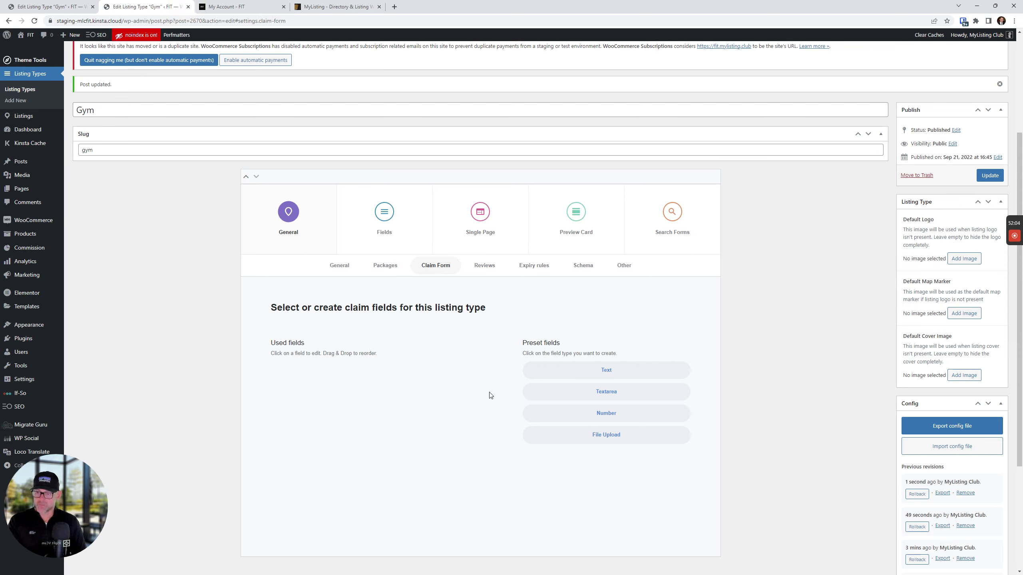
pyautogui.click(45, 6)
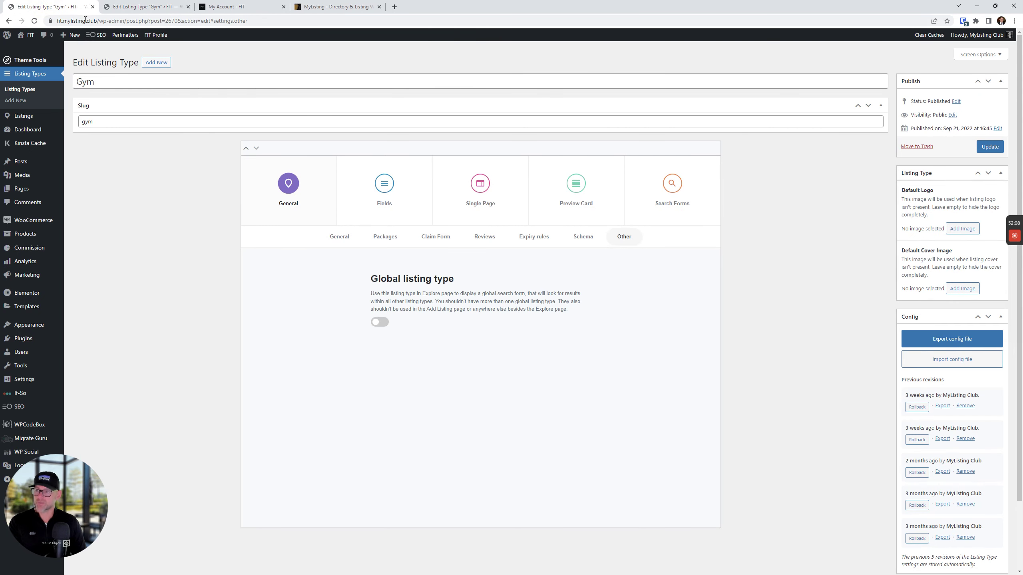
pyautogui.click(436, 236)
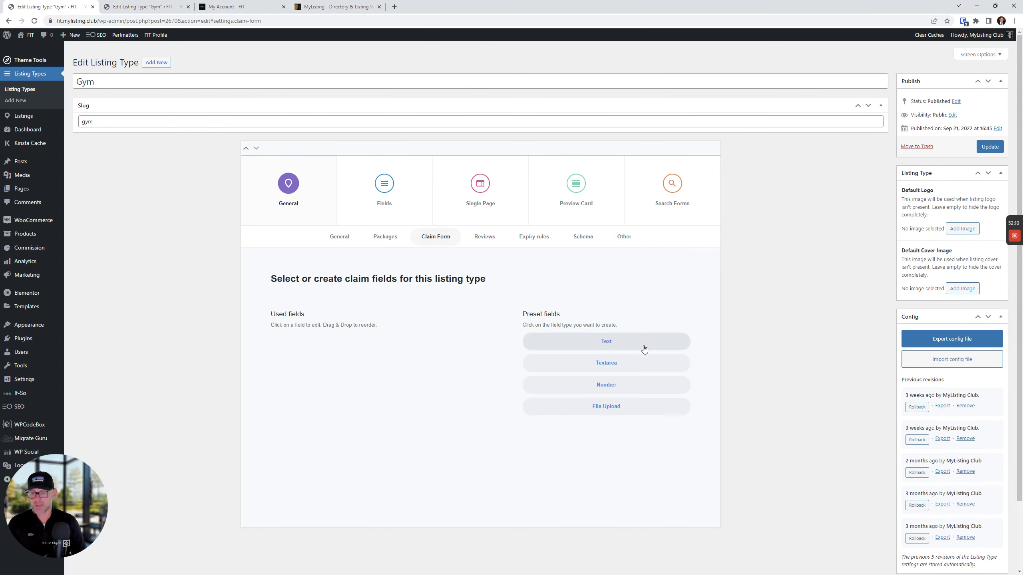
# - Try adding two text fields to the staging Gym claim form, and inspect the options of the first one
pyautogui.click(180, 5)
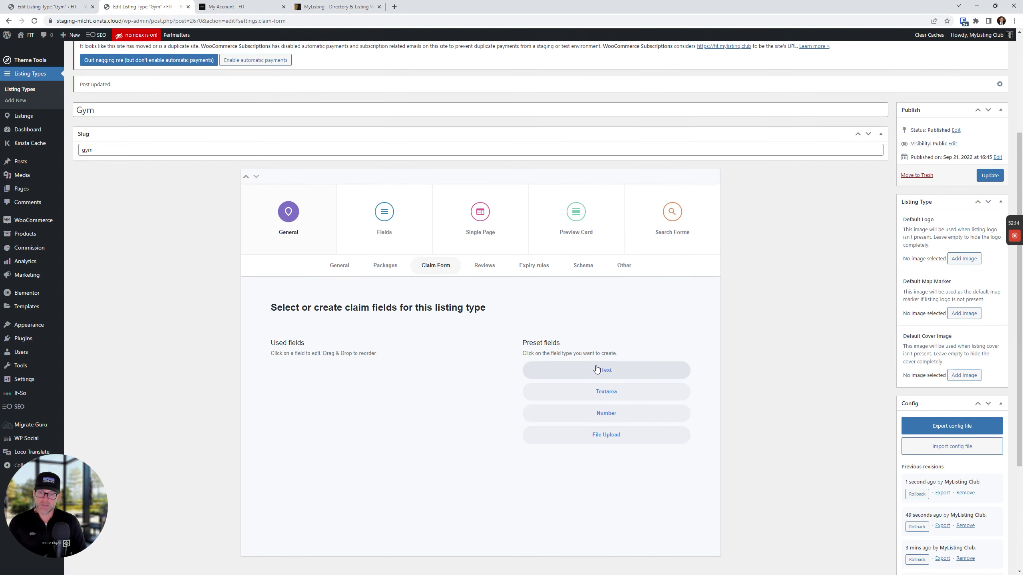
pyautogui.click(618, 376)
pyautogui.click(370, 382)
pyautogui.scroll(-4, 371, 381)
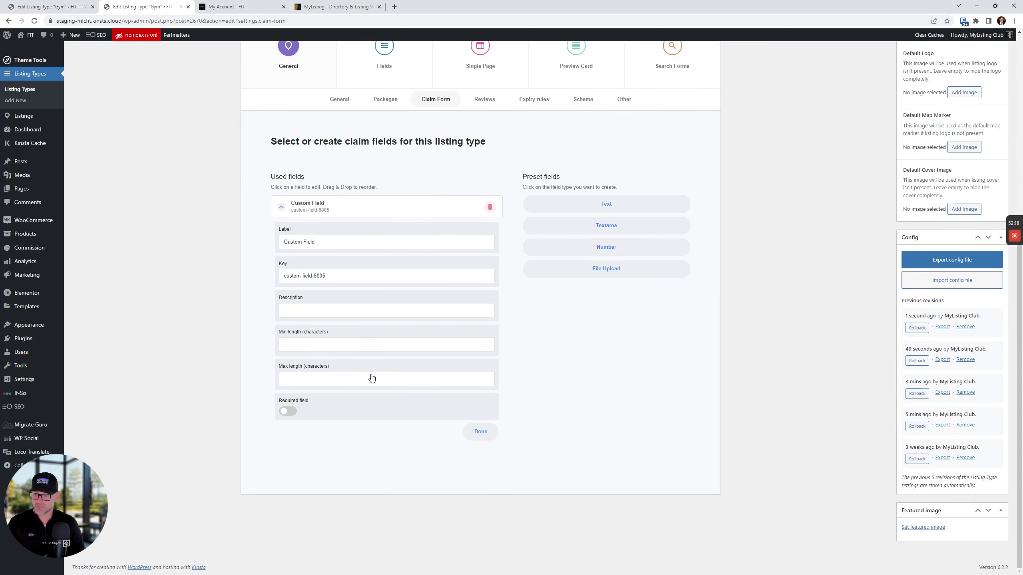
pyautogui.click(349, 210)
pyautogui.click(617, 206)
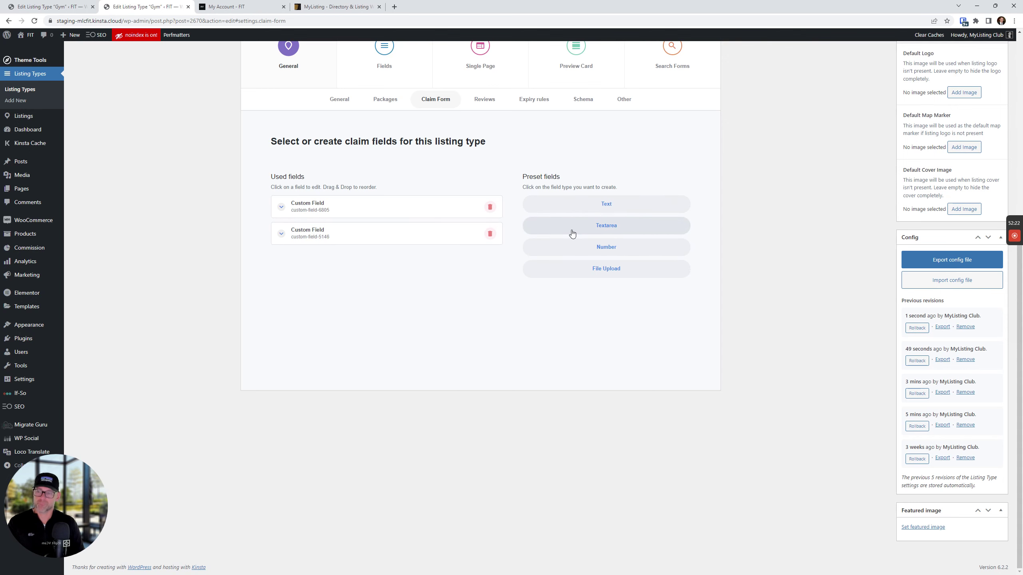
# - Delete both custom fields from the staging Gym claim form and return to the MyListing changelog
pyautogui.scroll(1, 586, 238)
pyautogui.scroll(-1, 586, 211)
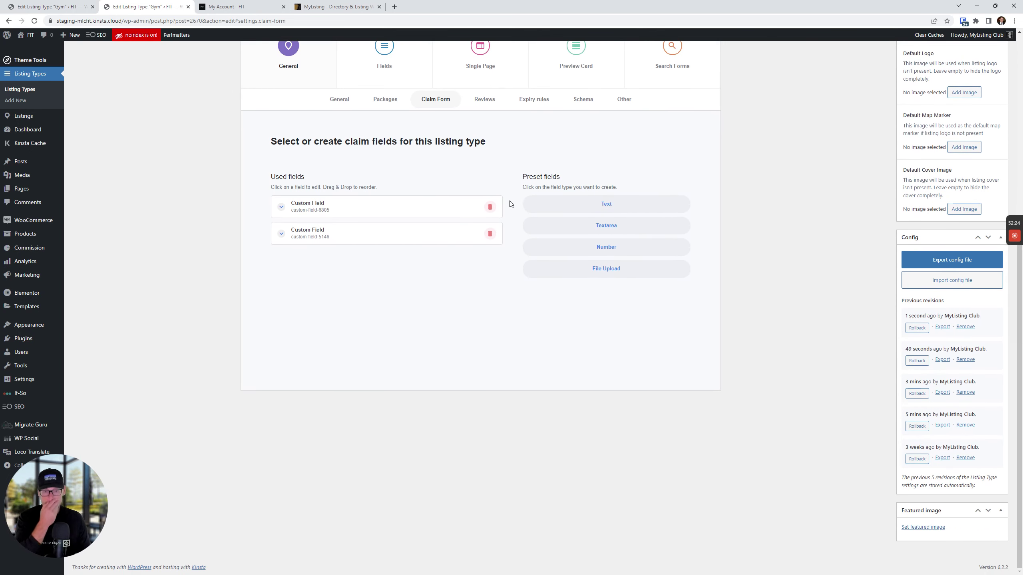
pyautogui.scroll(4, 511, 203)
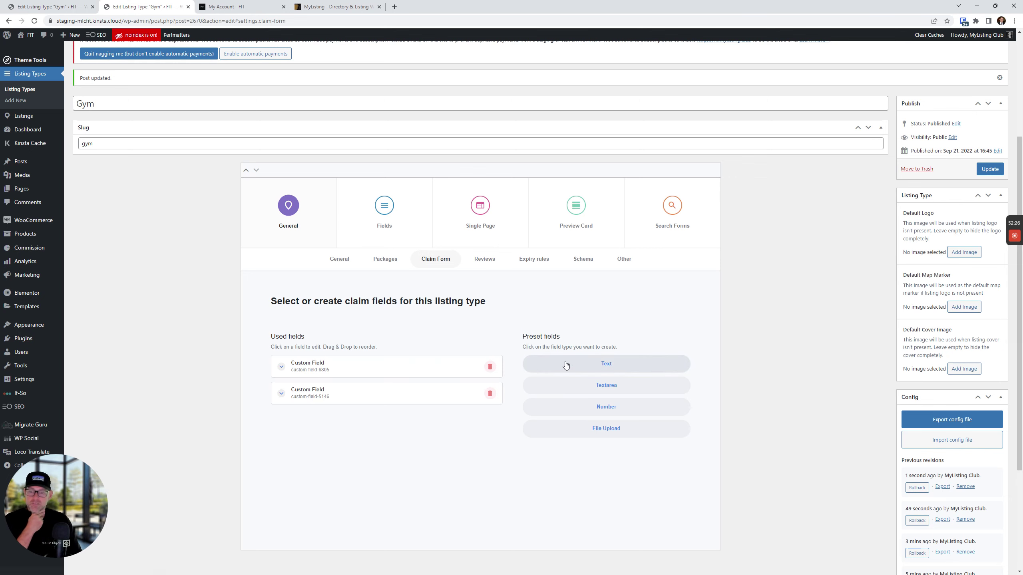
pyautogui.click(490, 367)
pyautogui.click(490, 368)
pyautogui.click(331, 6)
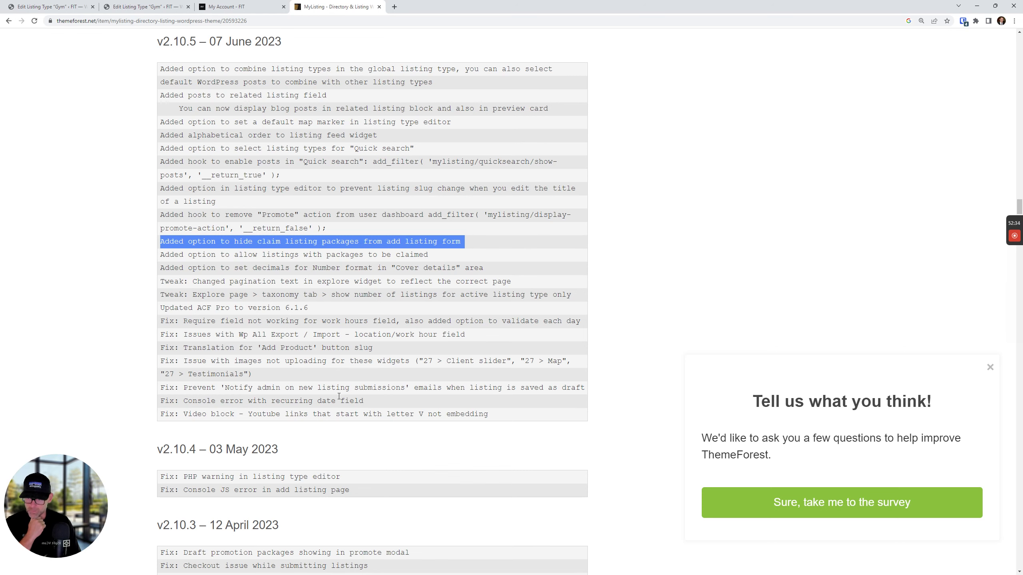
# - Check the staging Gym claim form, and highlight the changelog entry on allowing listings with packages to be claimed
pyautogui.click(172, 7)
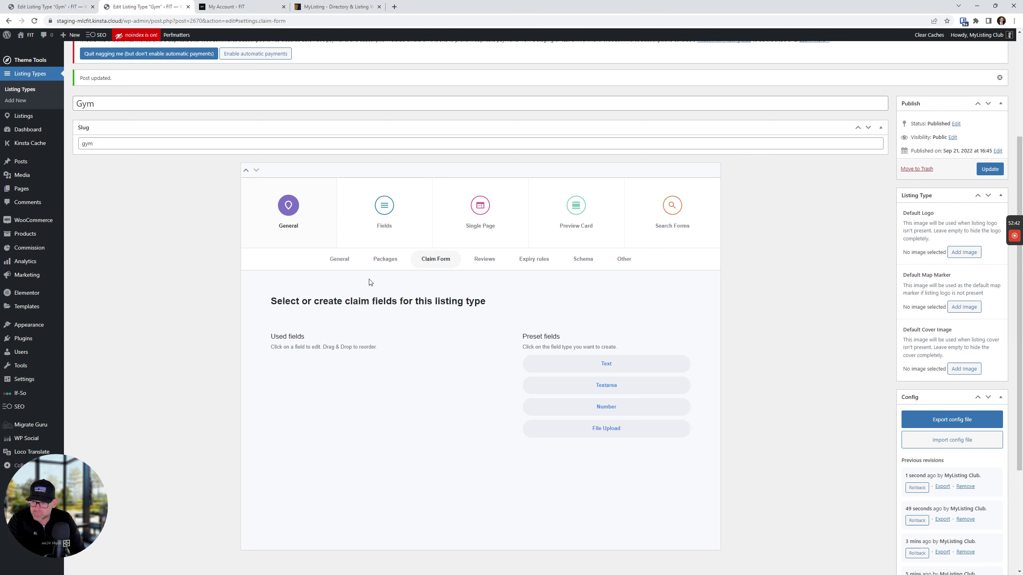
pyautogui.click(354, 7)
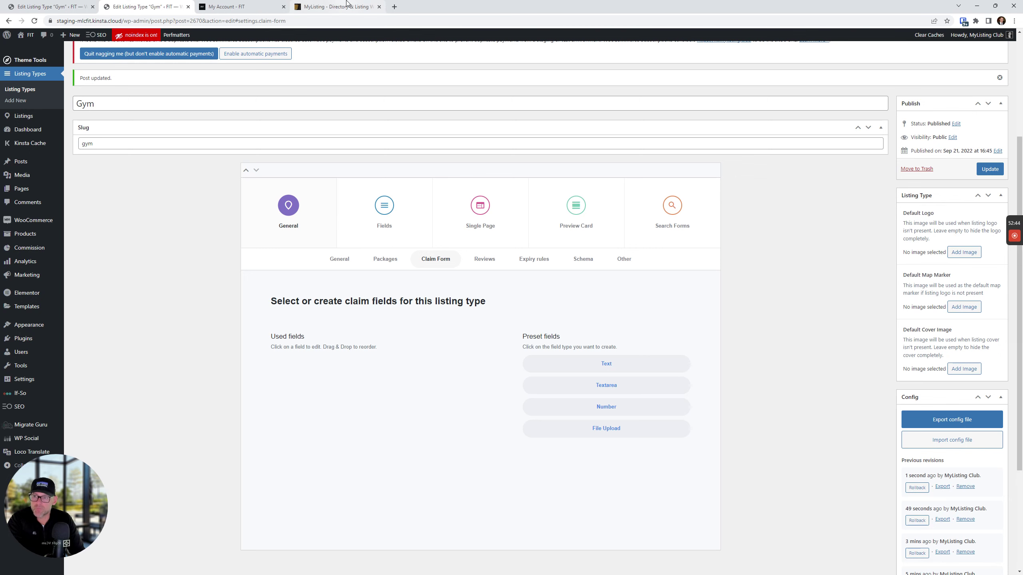
pyautogui.tripleClick(431, 255)
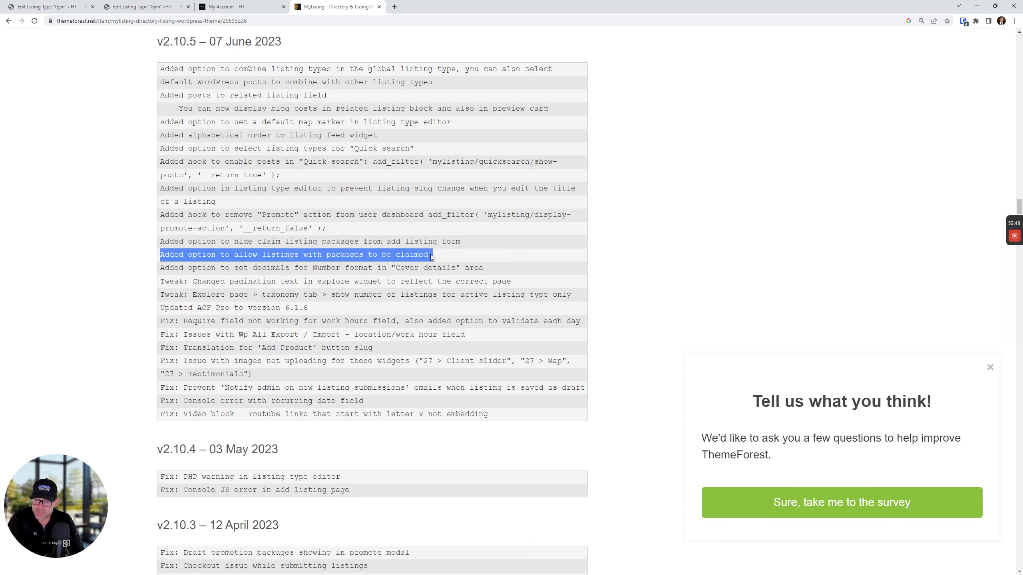
pyautogui.tripleClick(432, 257)
pyautogui.tripleClick(432, 256)
pyautogui.rightClick(431, 256)
pyautogui.tripleClick(412, 256)
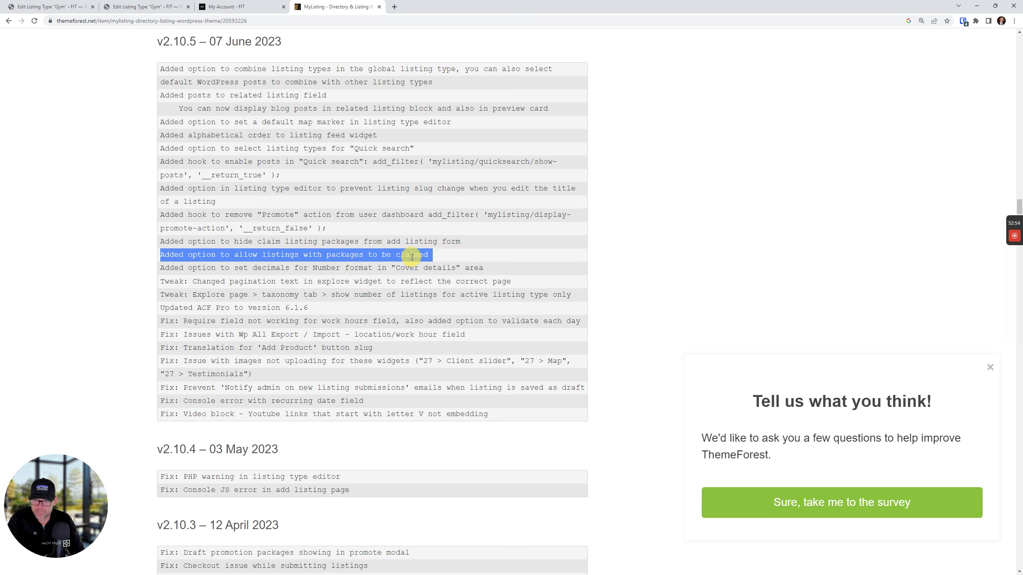
pyautogui.tripleClick(411, 256)
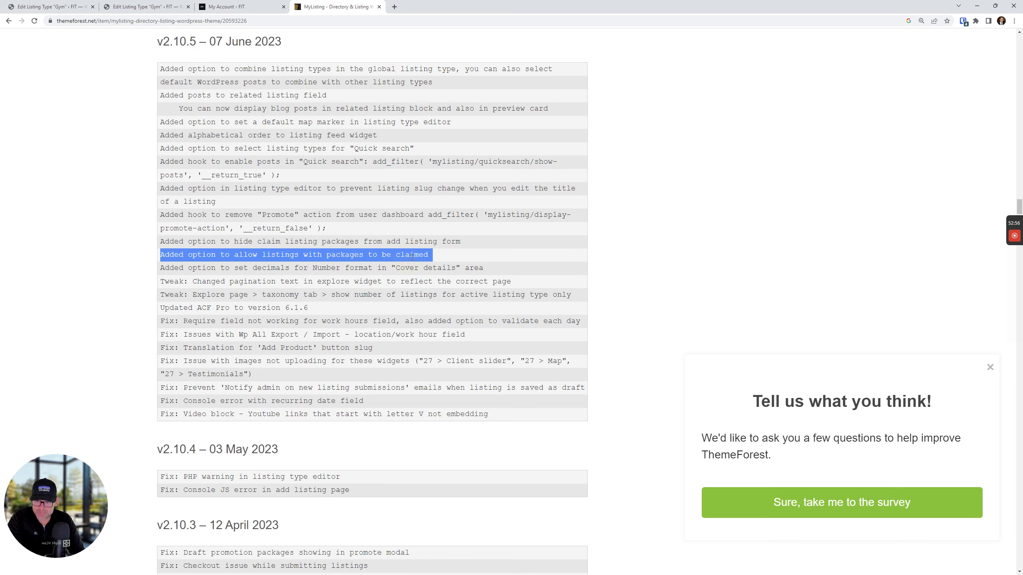
# - Glance at the My Account page and reread the changelog entry about claiming listings with packages
pyautogui.click(266, 3)
pyautogui.click(322, 6)
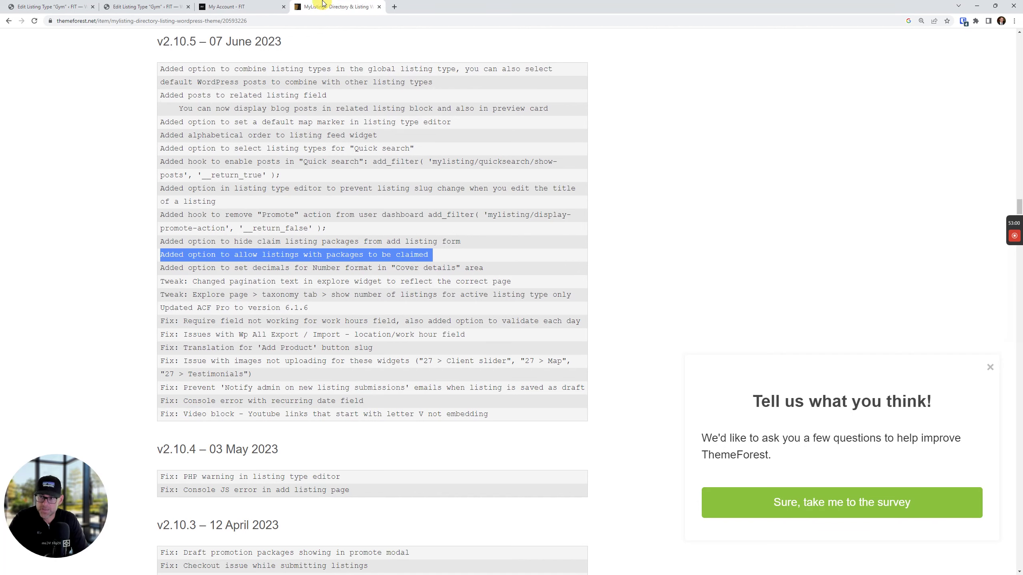
pyautogui.click(246, 6)
pyautogui.click(324, 6)
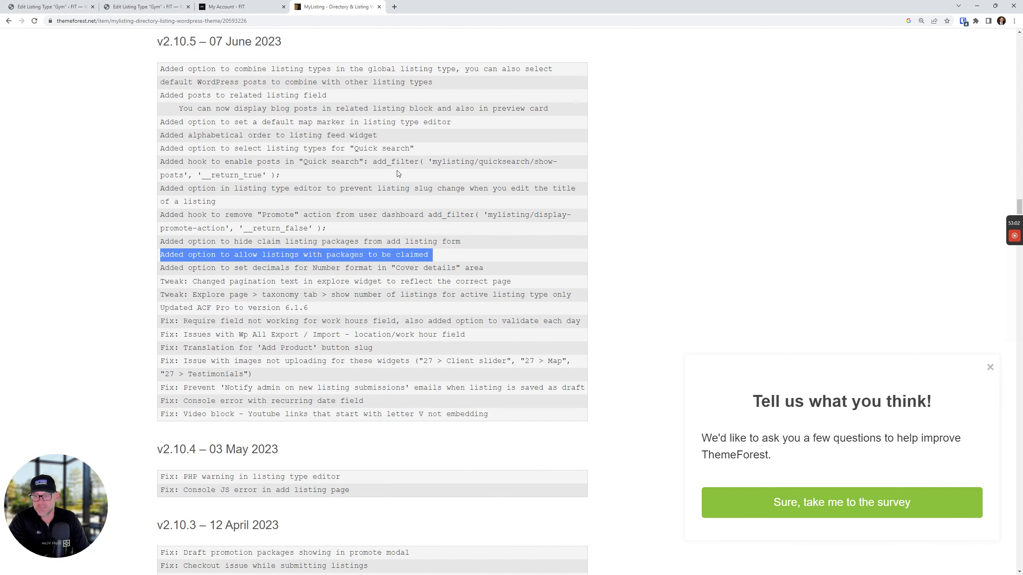
pyautogui.tripleClick(406, 255)
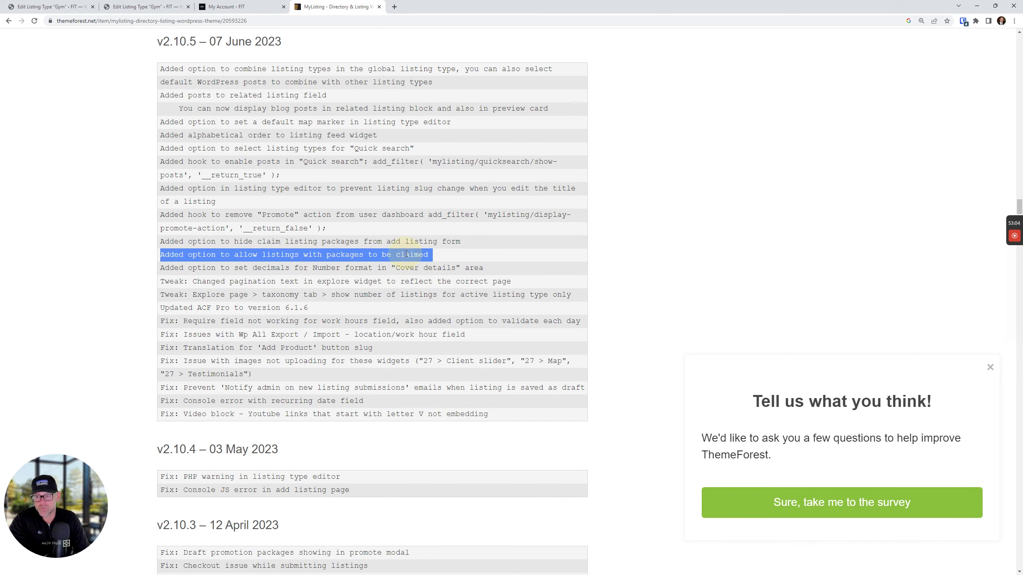
pyautogui.tripleClick(406, 254)
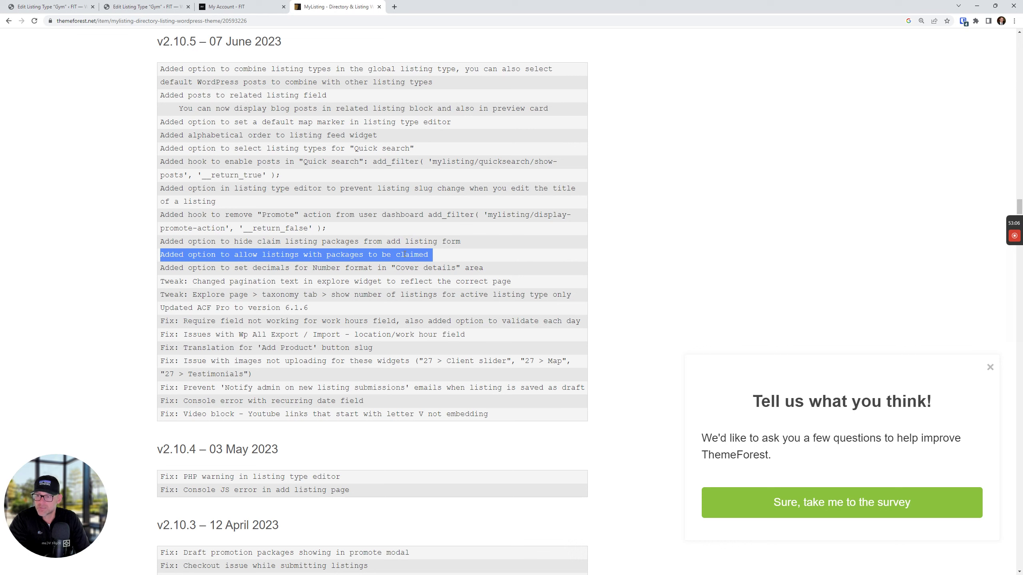
pyautogui.doubleClick(404, 254)
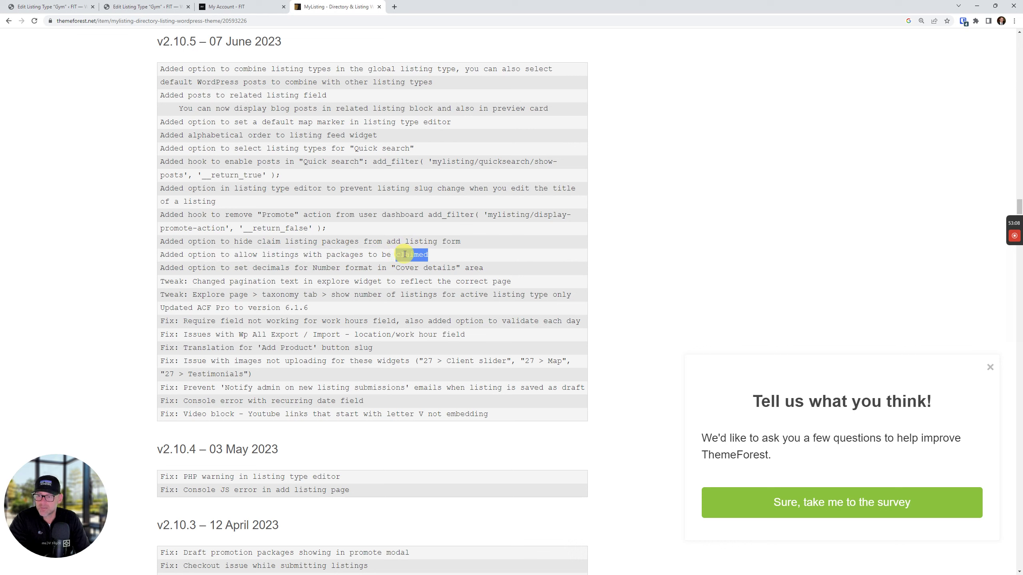
pyautogui.tripleClick(405, 253)
# - Compare the changelog entry on hiding claim listing packages from the add listing form with the entry on claiming listings with packages
pyautogui.click(405, 243)
pyautogui.tripleClick(405, 243)
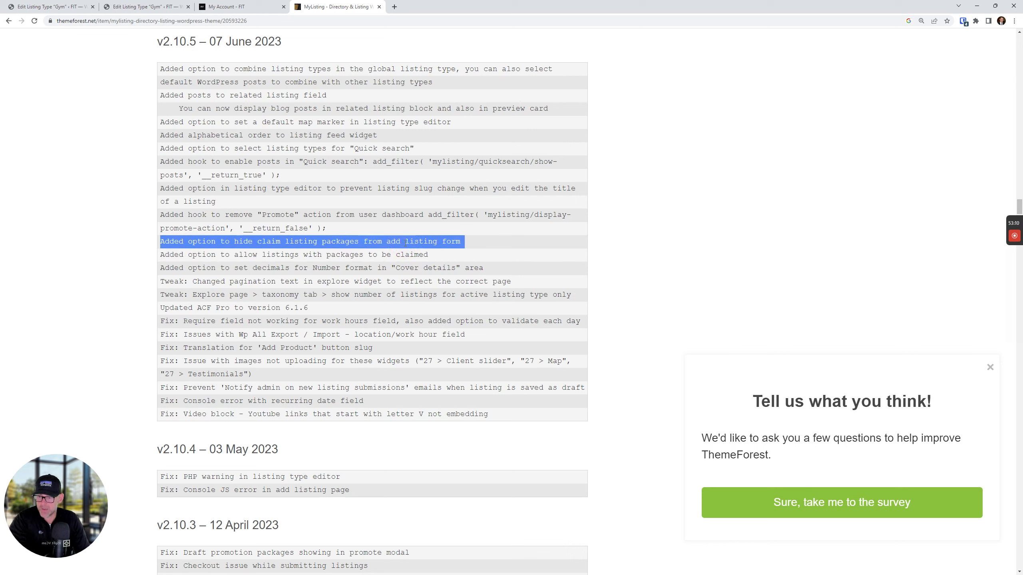
pyautogui.tripleClick(405, 243)
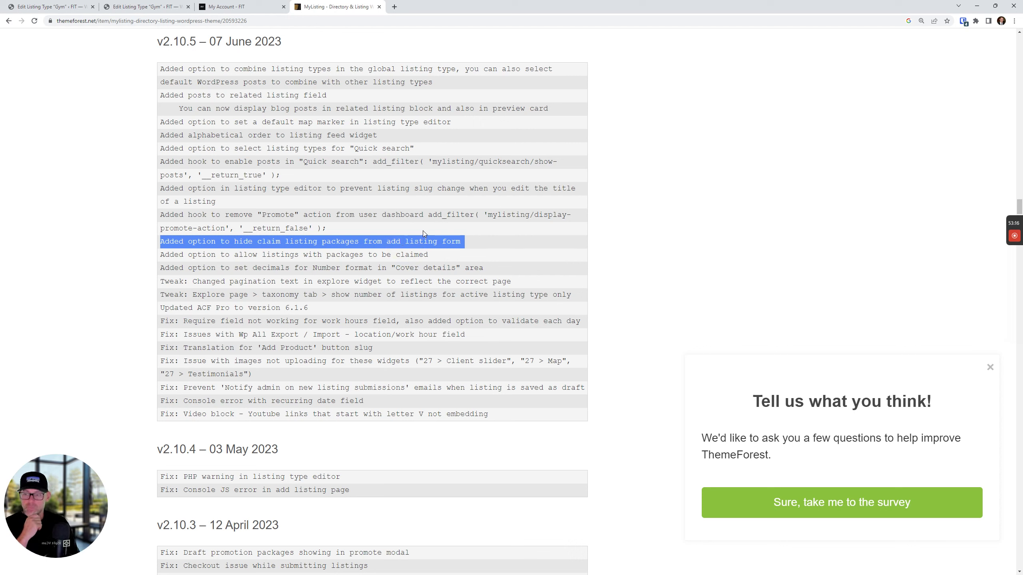
pyautogui.tripleClick(344, 242)
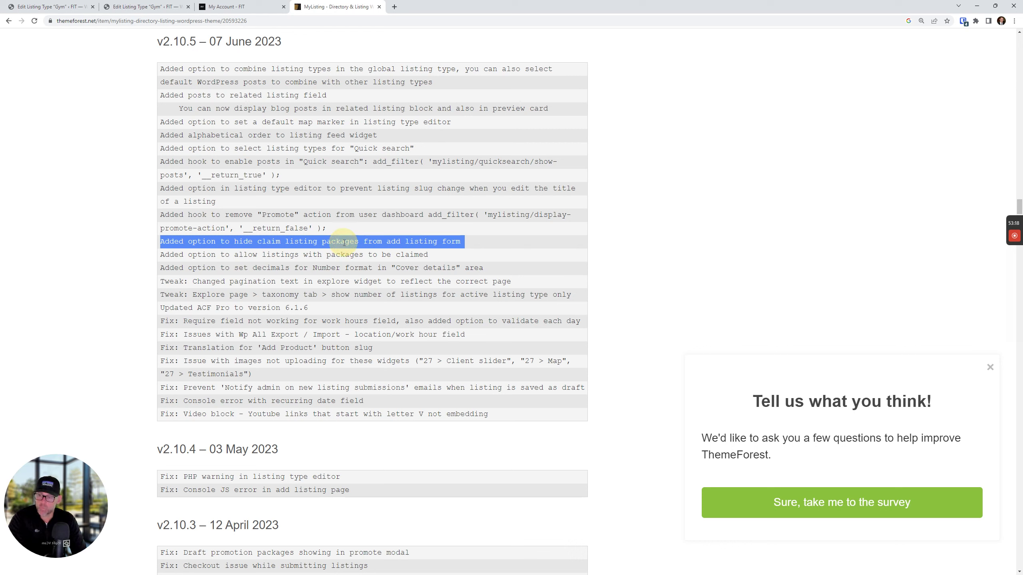
pyautogui.tripleClick(348, 242)
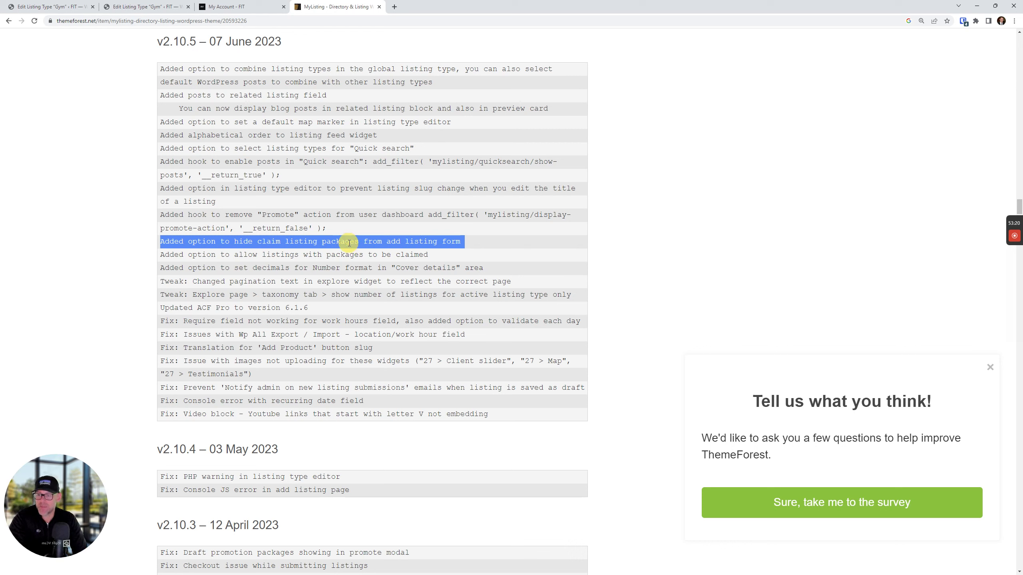
pyautogui.tripleClick(347, 242)
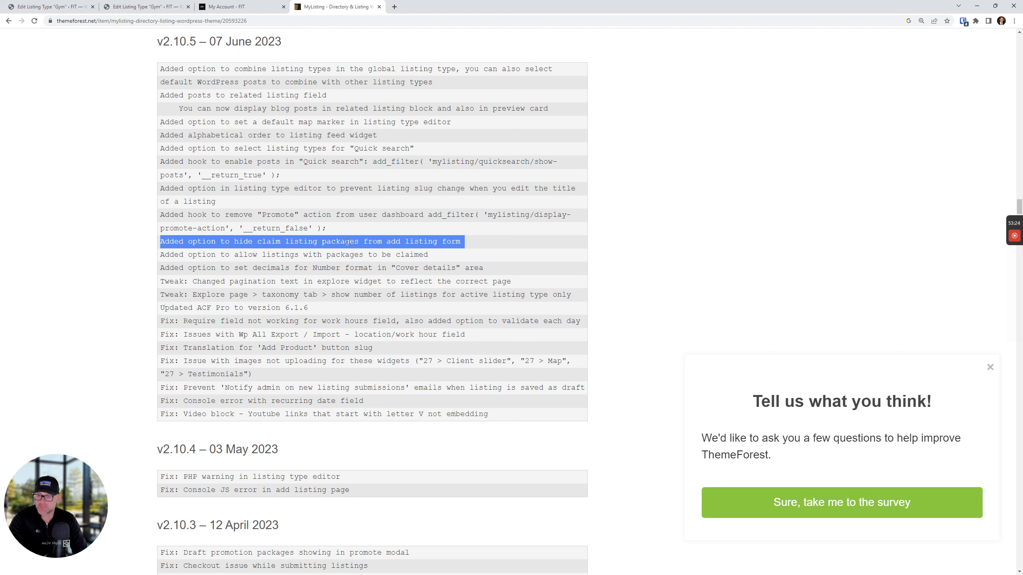
pyautogui.tripleClick(362, 254)
pyautogui.doubleClick(364, 245)
pyautogui.click(362, 254)
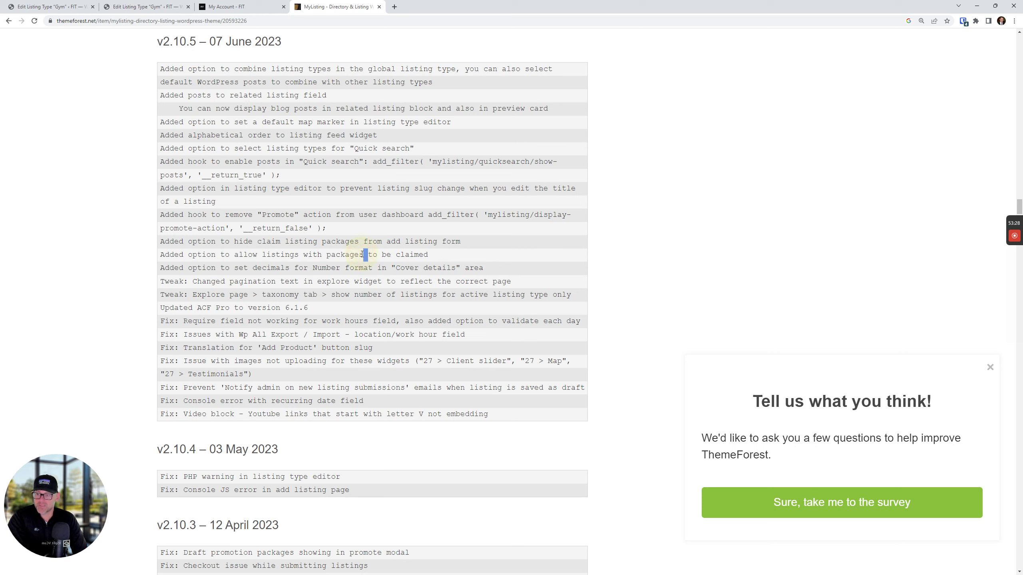
pyautogui.doubleClick(364, 268)
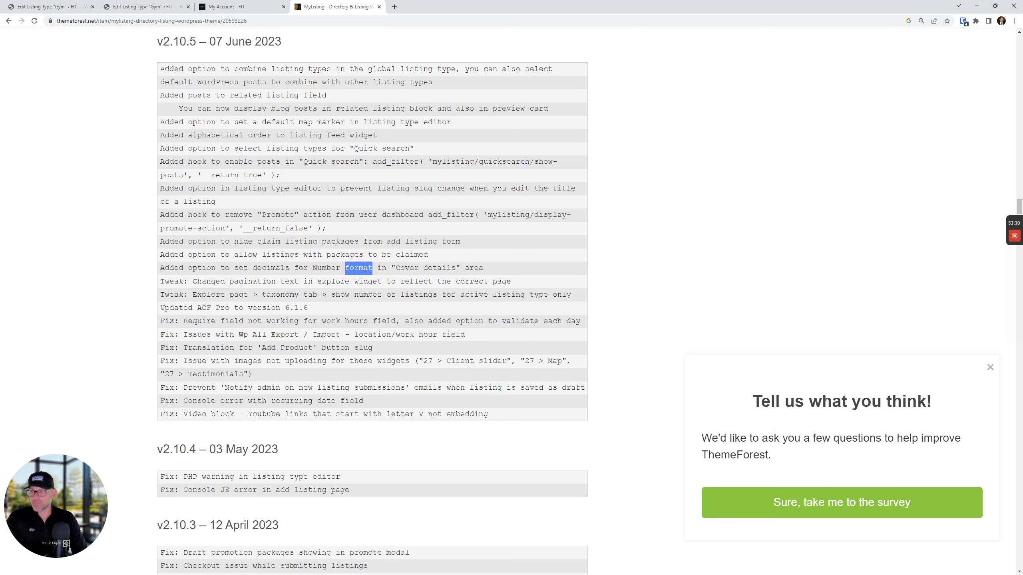
pyautogui.doubleClick(328, 282)
pyautogui.click(328, 271)
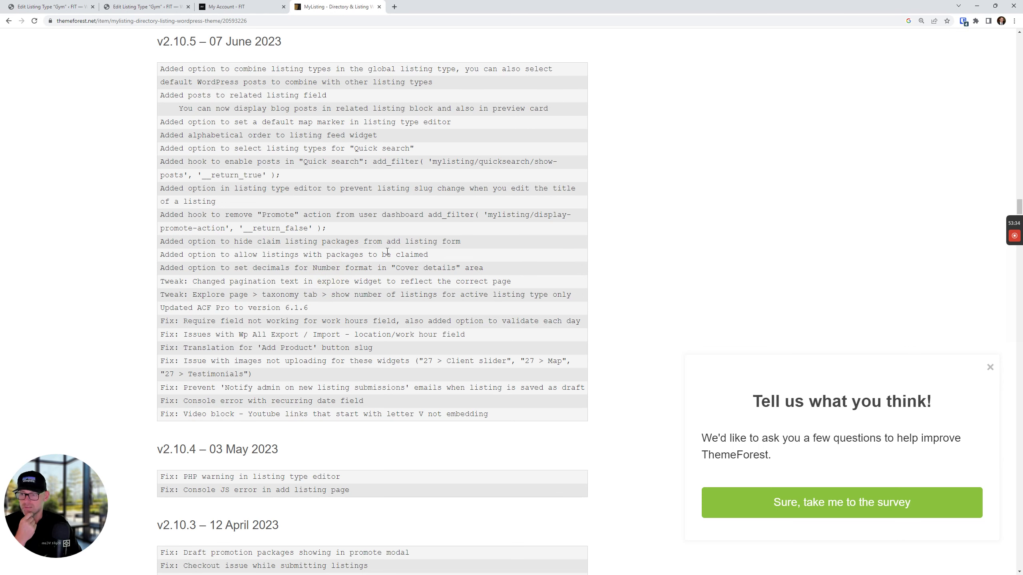
pyautogui.moveTo(428, 254); pyautogui.dragTo(163, 245)
# - Highlight the changelog entry on setting decimals for Number format in the Cover details area
pyautogui.tripleClick(253, 268)
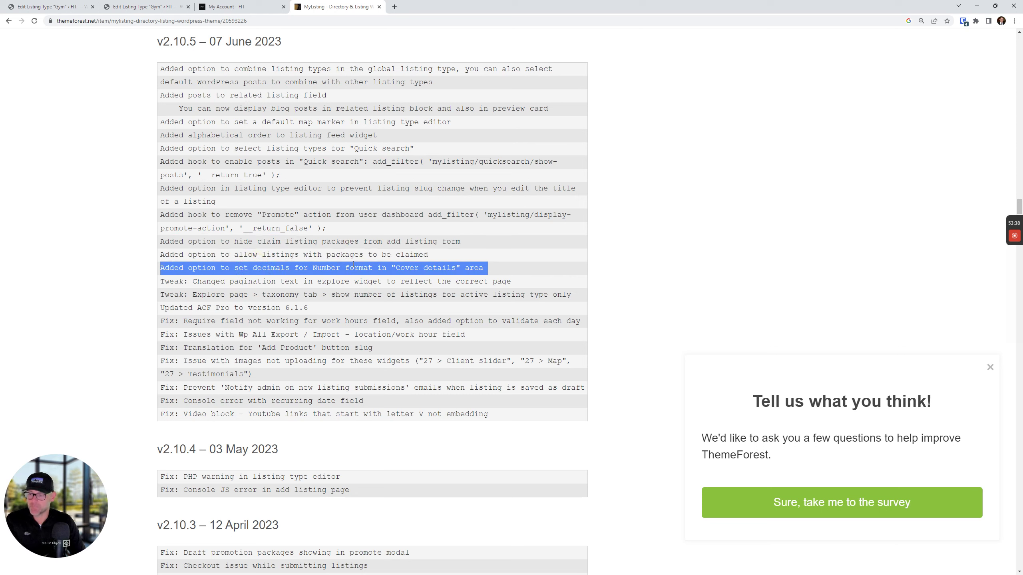
pyautogui.click(485, 292)
pyautogui.tripleClick(469, 272)
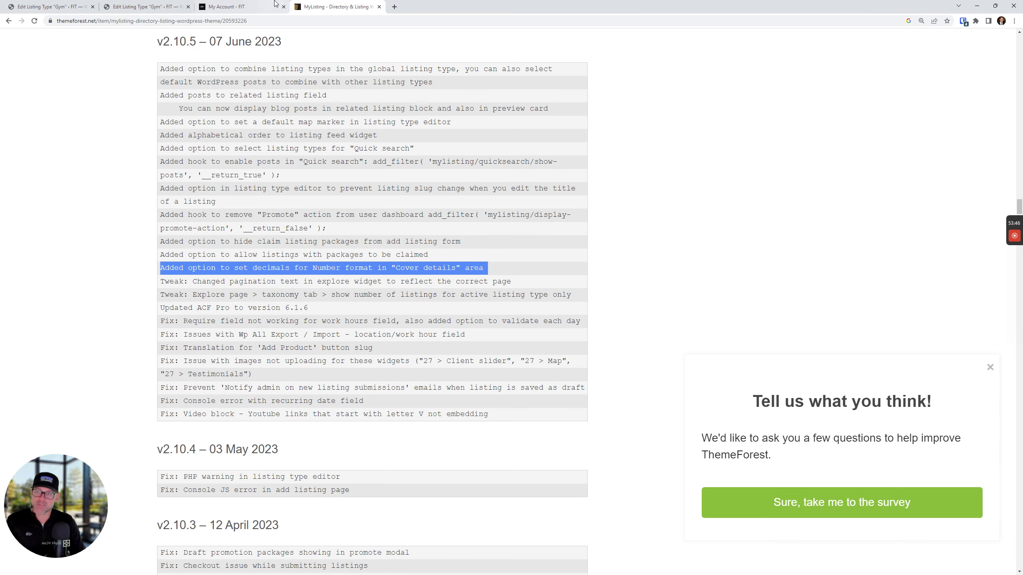
# - Open the San Antonio Gym listing on the staging site and point out the Price Range detail on its cover
pyautogui.click(246, 6)
pyautogui.click(328, 118)
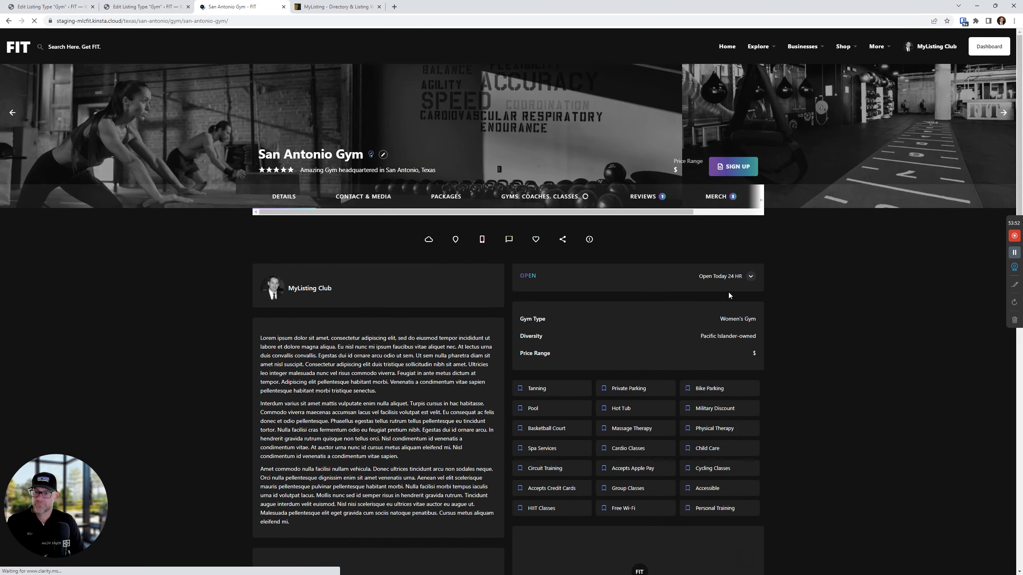
pyautogui.doubleClick(676, 169)
pyautogui.moveTo(676, 169); pyautogui.dragTo(680, 165)
# - In the staging Gym listing type's single page cover details, set the Price Range detail's format to Number
pyautogui.click(129, 8)
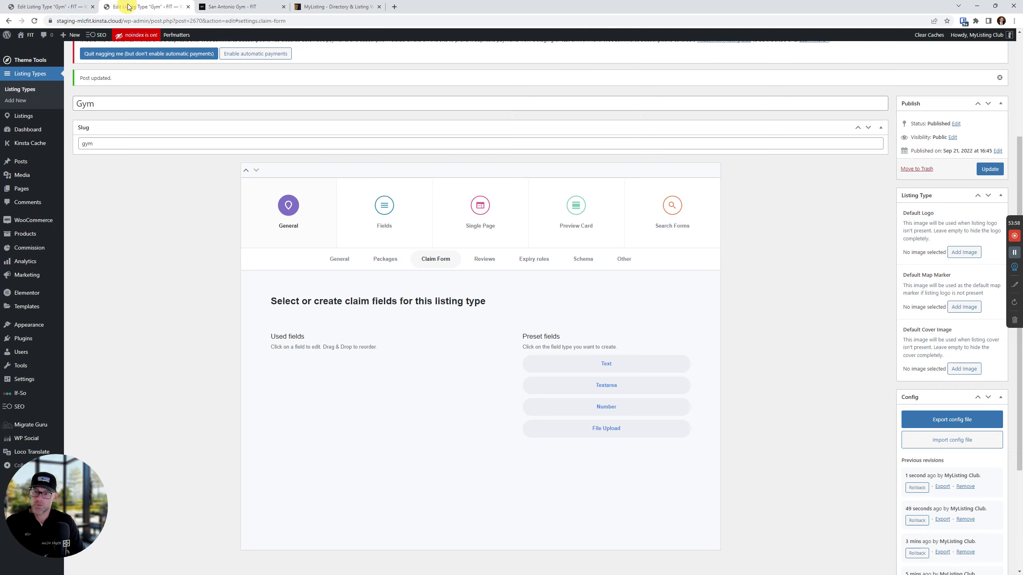
pyautogui.click(491, 224)
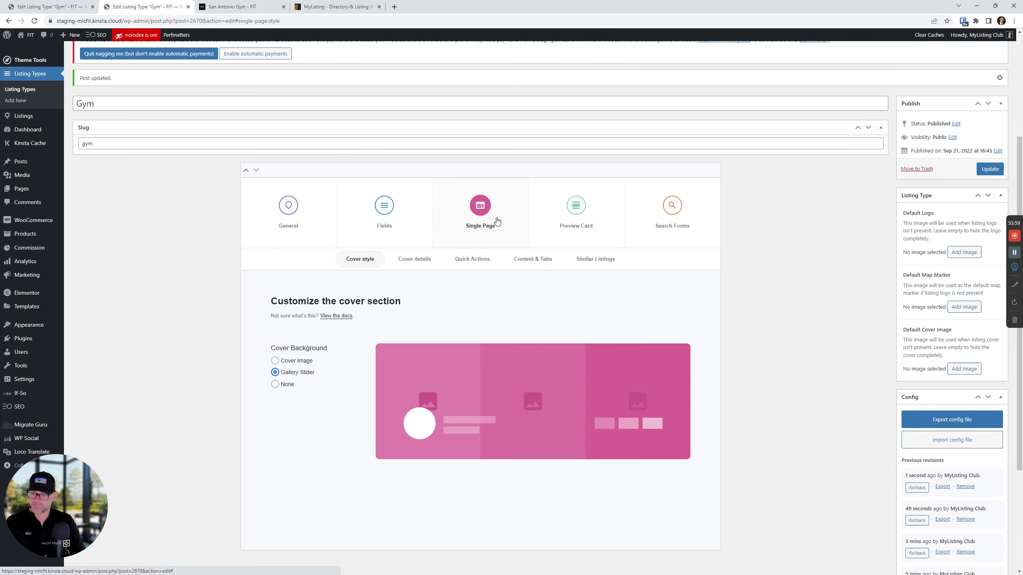
pyautogui.click(413, 260)
pyautogui.scroll(-4, 343, 283)
pyautogui.click(355, 225)
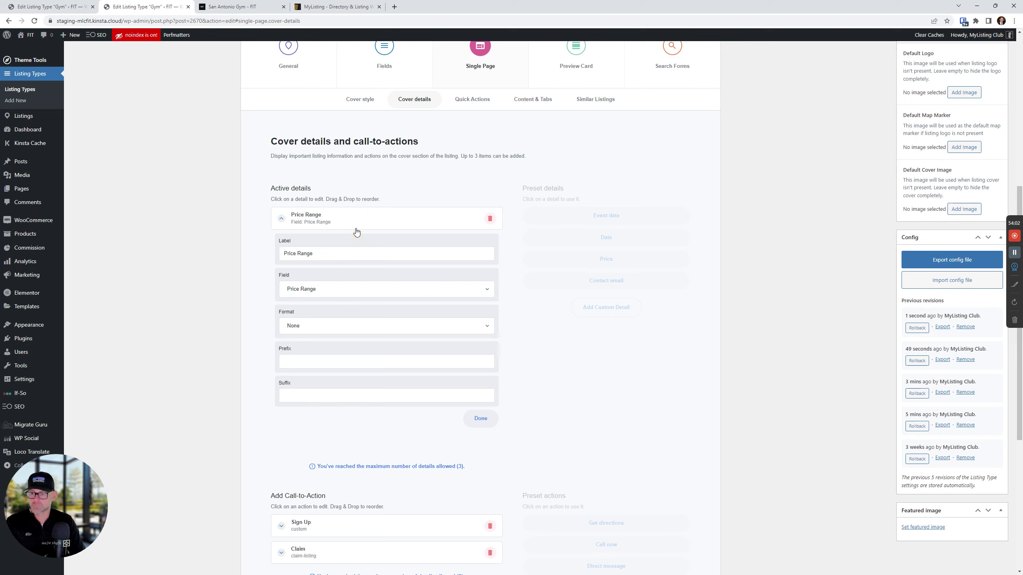
pyautogui.click(341, 336)
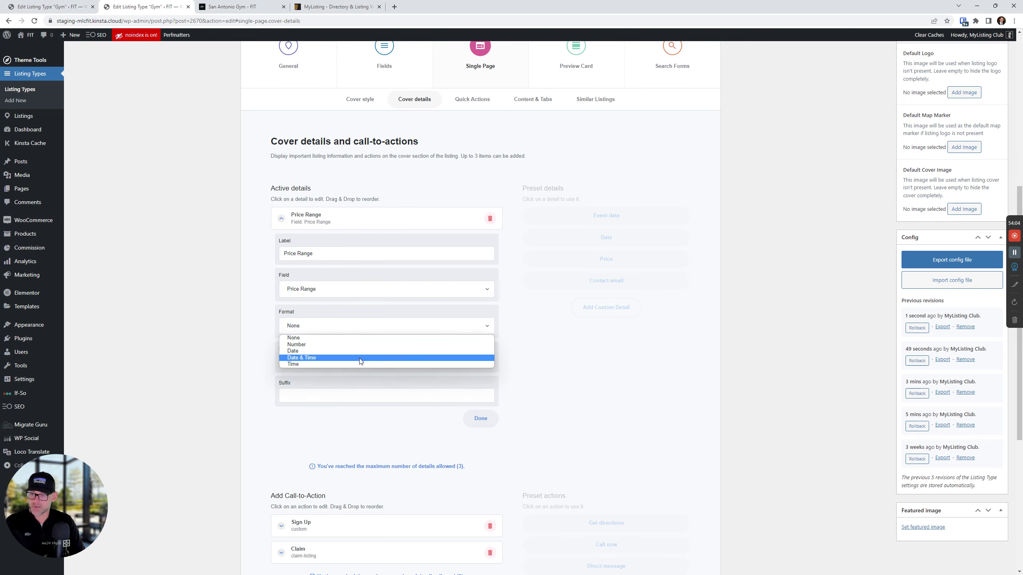
pyautogui.click(300, 345)
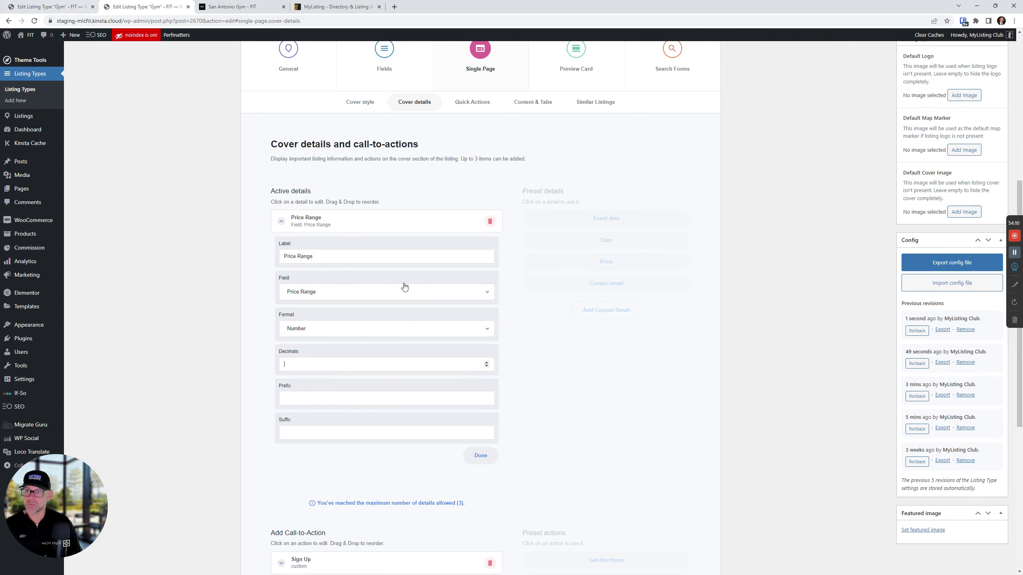
# - Set the Price Range cover detail's format to Number on the live Gym listing type, and compare its options with the staging version
pyautogui.scroll(5, 103, 183)
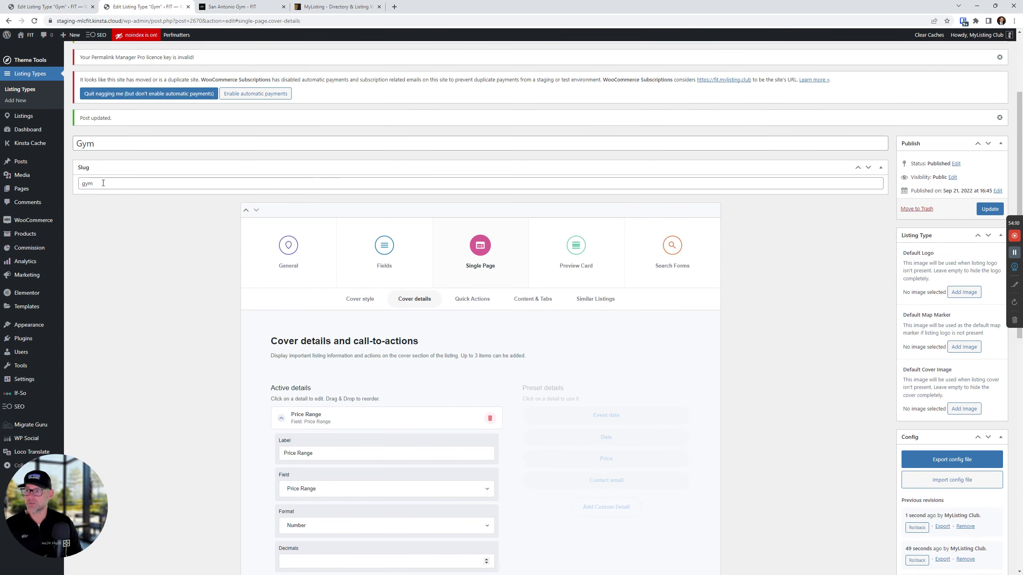
pyautogui.click(46, 7)
pyautogui.click(480, 184)
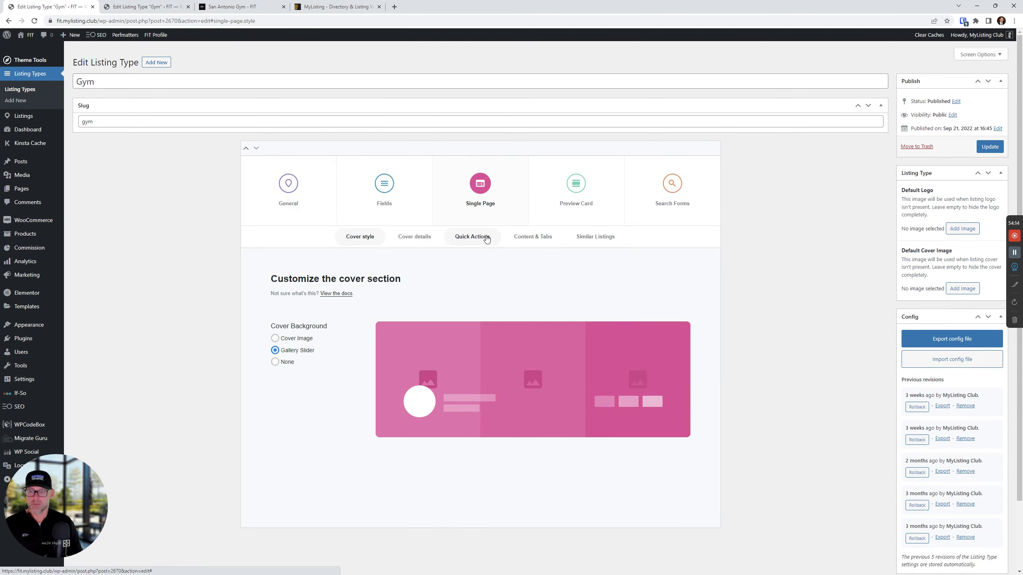
pyautogui.click(395, 242)
pyautogui.scroll(-3, 308, 260)
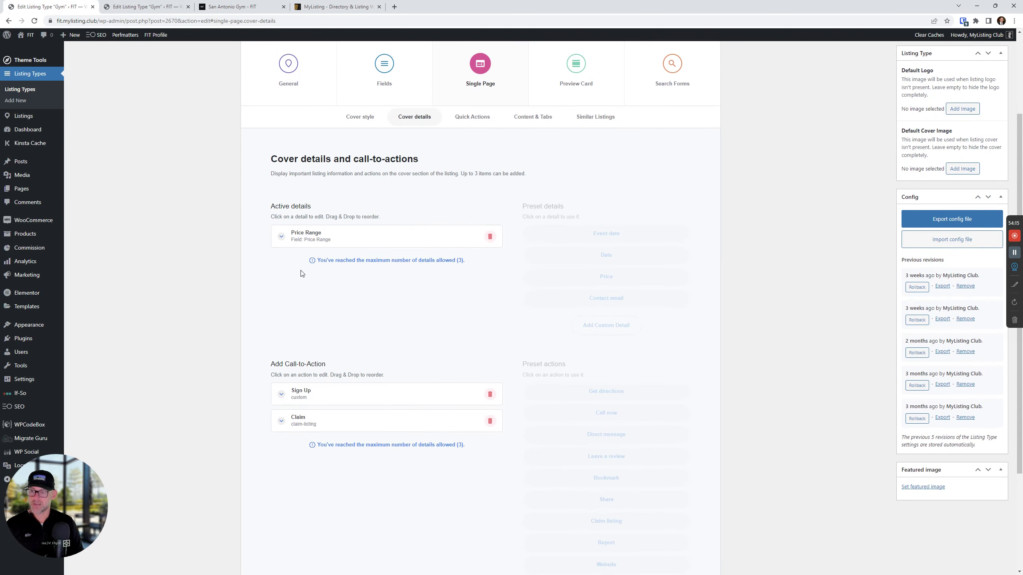
pyautogui.click(314, 234)
pyautogui.scroll(-2, 304, 308)
pyautogui.click(319, 226)
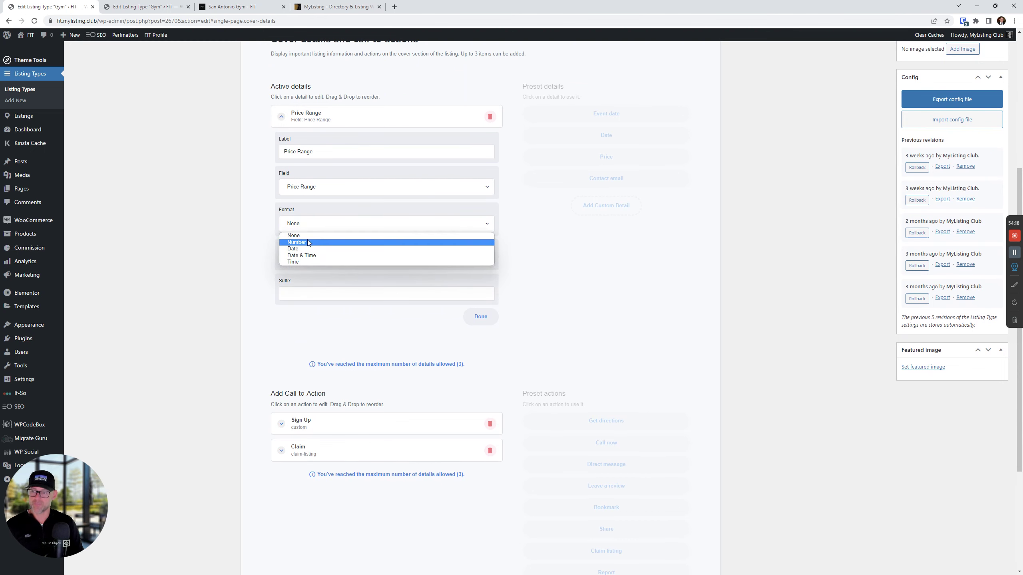
pyautogui.click(307, 241)
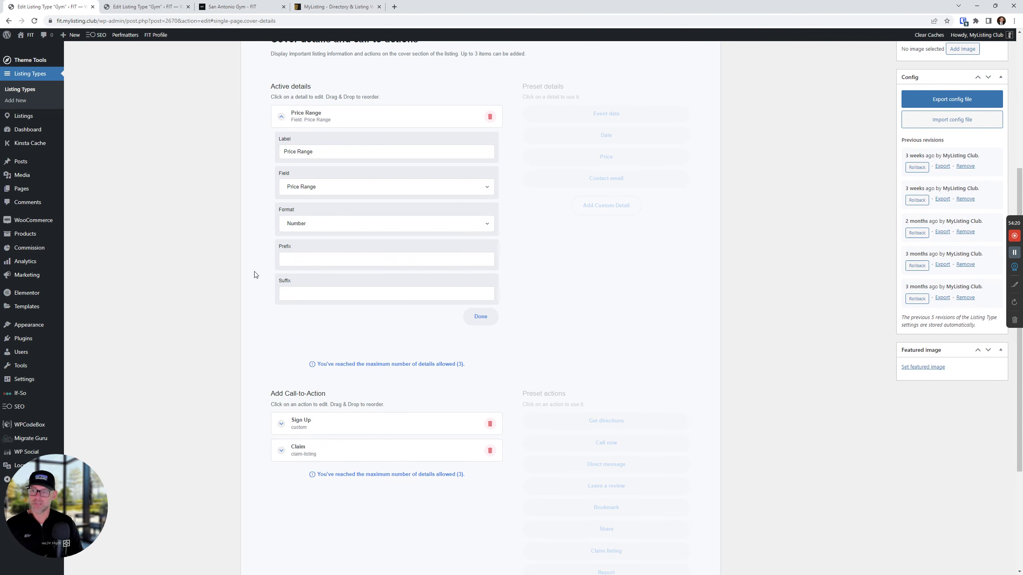
pyautogui.click(159, 4)
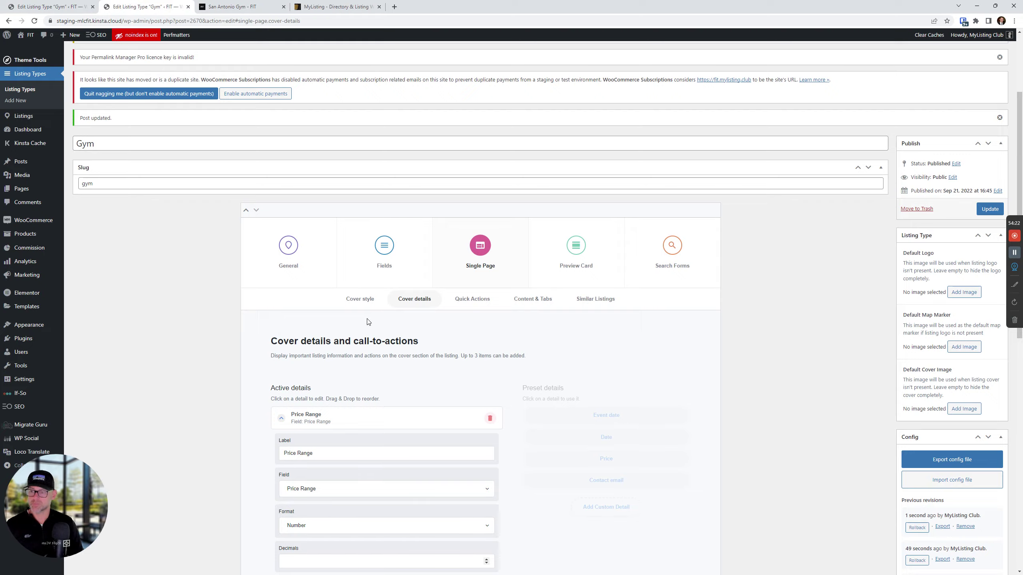
pyautogui.scroll(-6, 367, 322)
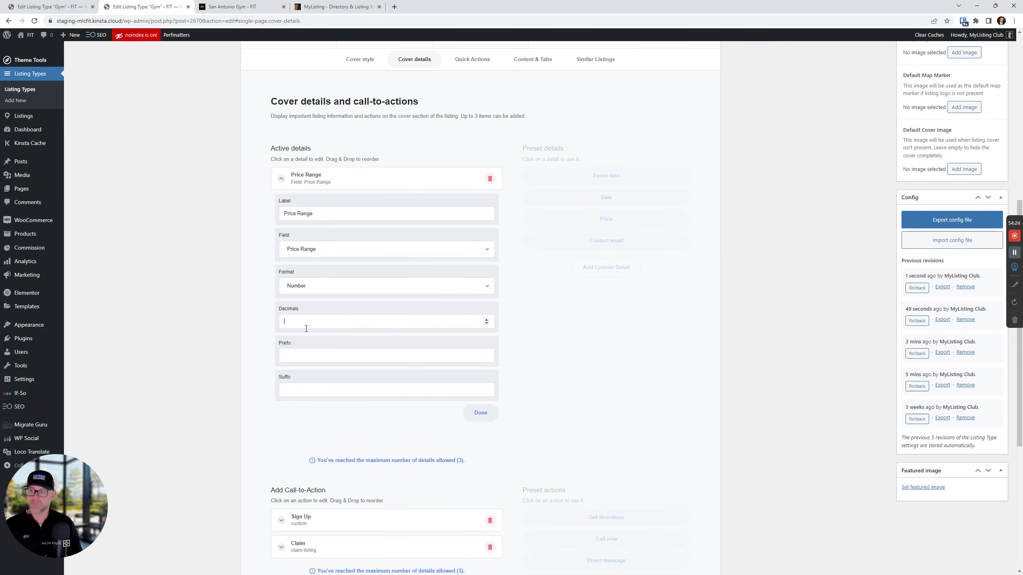
# - Return to the MyListing changelog and highlight the tweak about pagination text in the explore widget
pyautogui.click(340, 5)
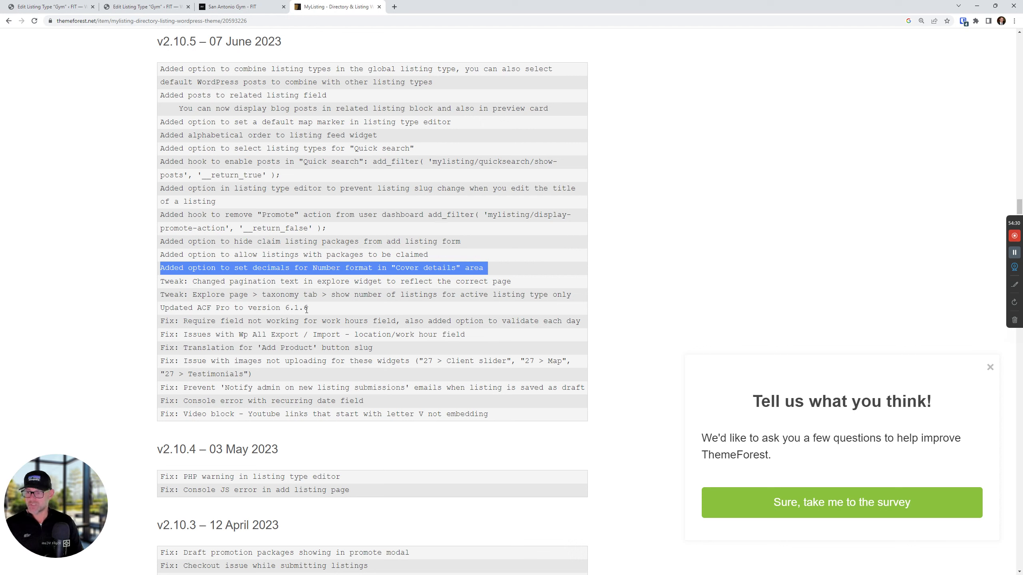
pyautogui.doubleClick(287, 282)
pyautogui.tripleClick(286, 282)
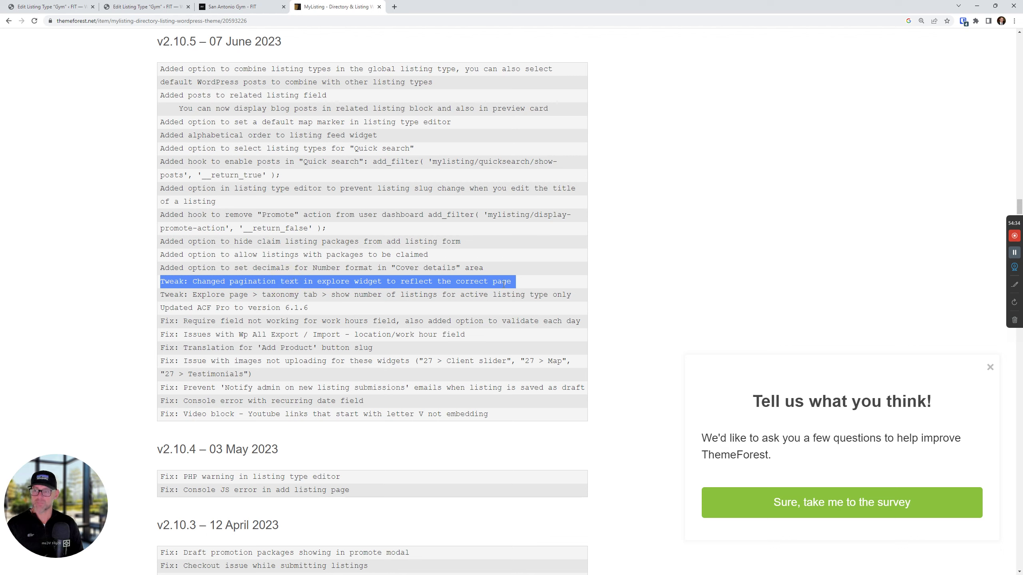
# - Open the Coaches explore page on the staging site and look through its listing results for pagination
pyautogui.click(266, 6)
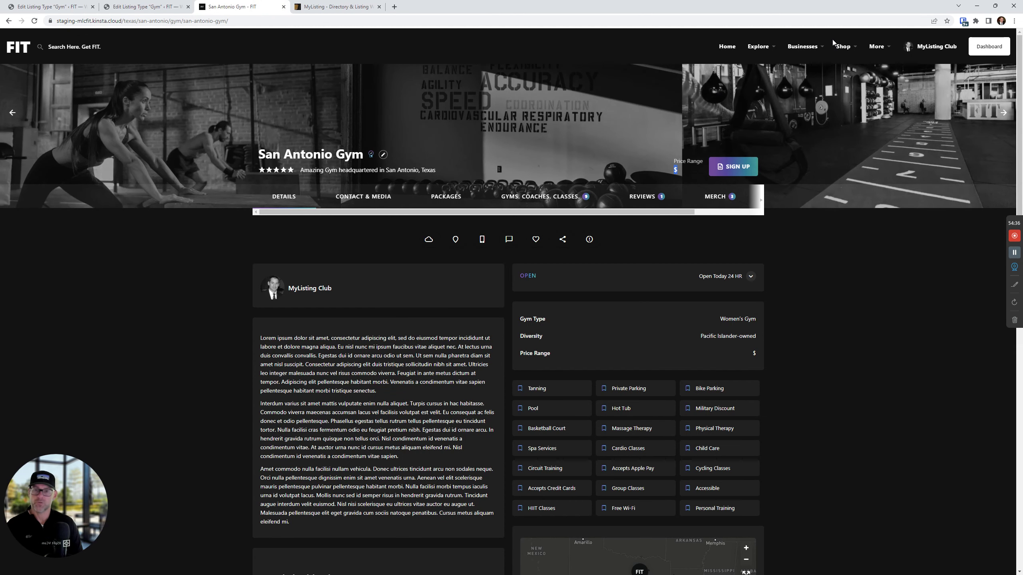
pyautogui.moveTo(758, 45)
pyautogui.click(766, 86)
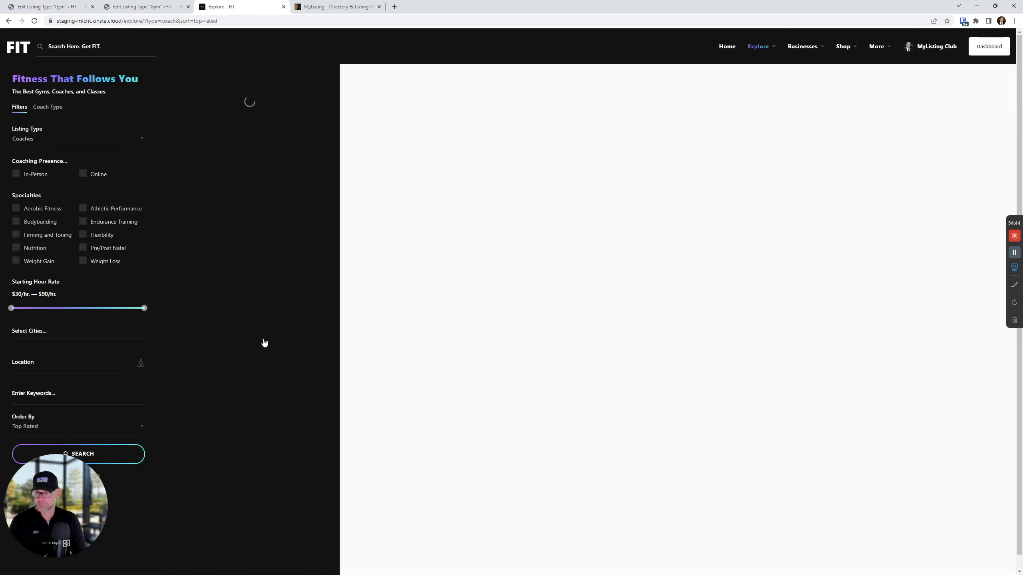
pyautogui.scroll(-5, 257, 338)
pyautogui.scroll(-15, 257, 342)
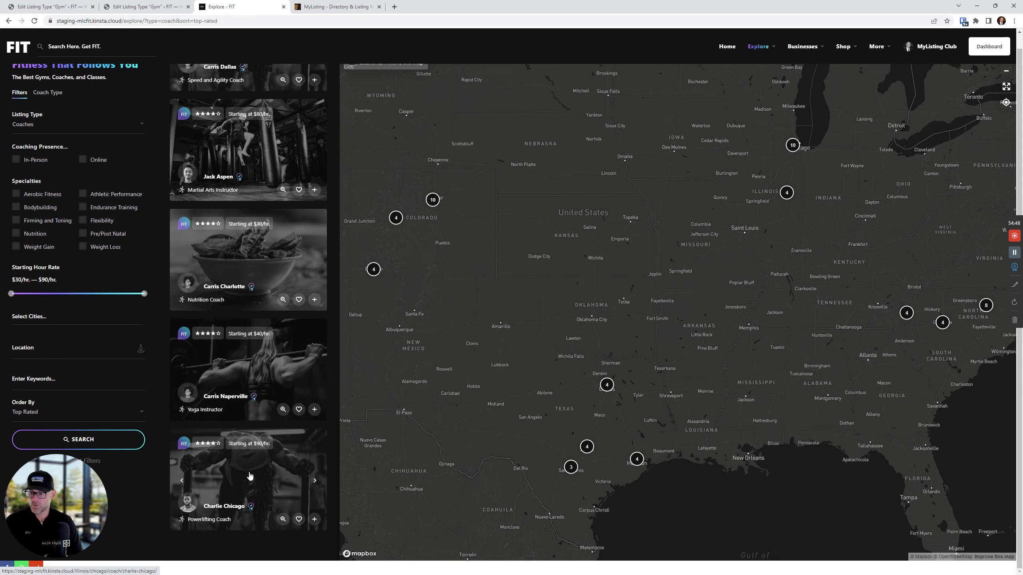
pyautogui.scroll(-10, 247, 475)
pyautogui.scroll(1, 247, 475)
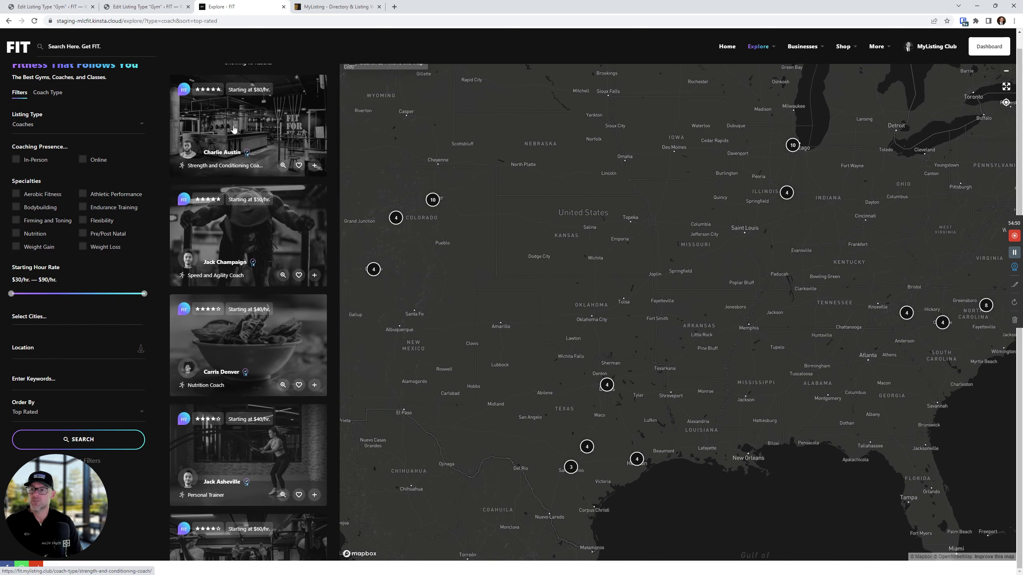
# - Open the staging site's Theme Options in a new tab and place it beside the live site's tab
pyautogui.click(145, 6)
pyautogui.scroll(3, 187, 366)
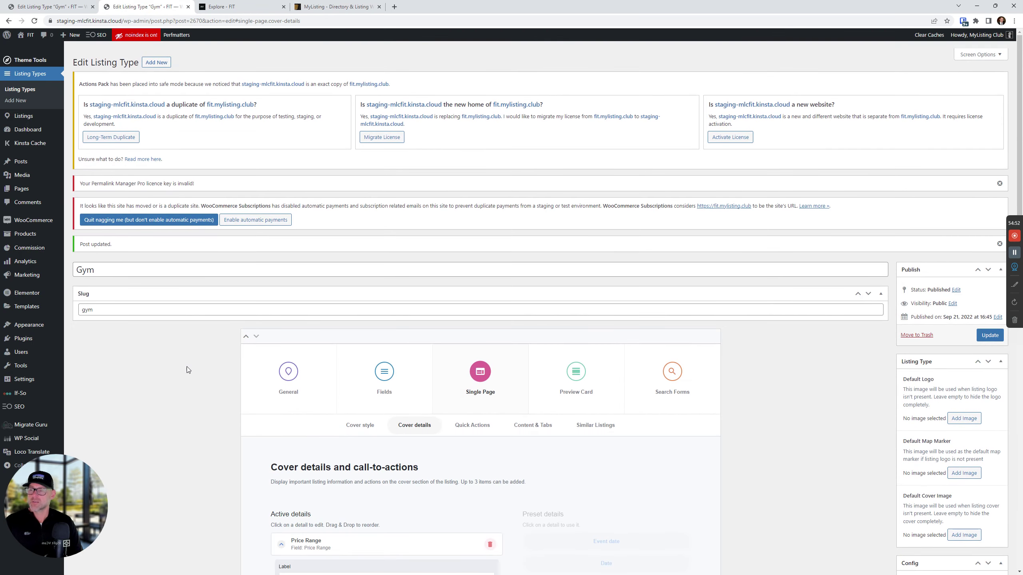
pyautogui.scroll(-1, 197, 367)
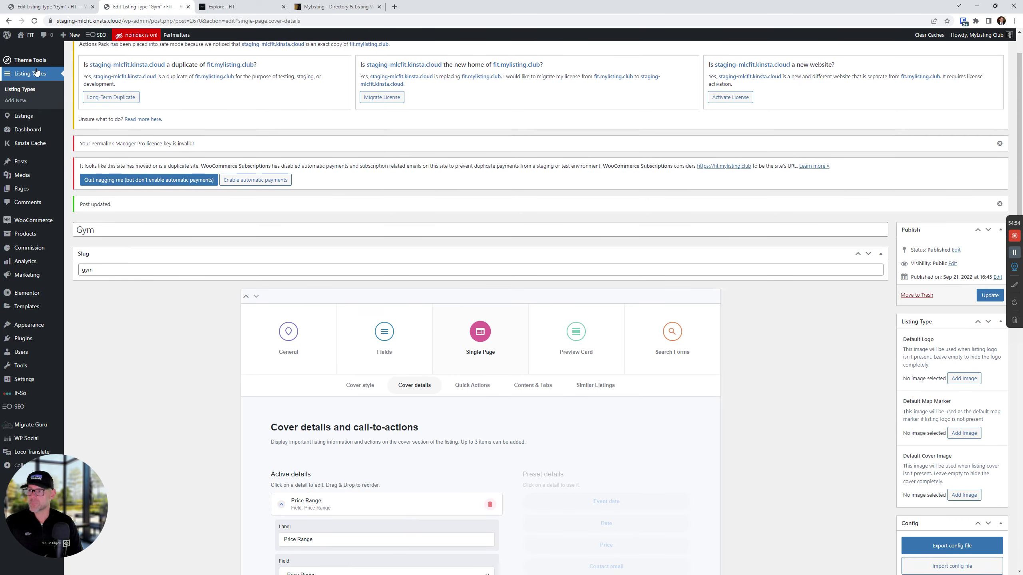
pyautogui.moveTo(40, 61)
pyautogui.rightClick(80, 64)
pyautogui.click(103, 73)
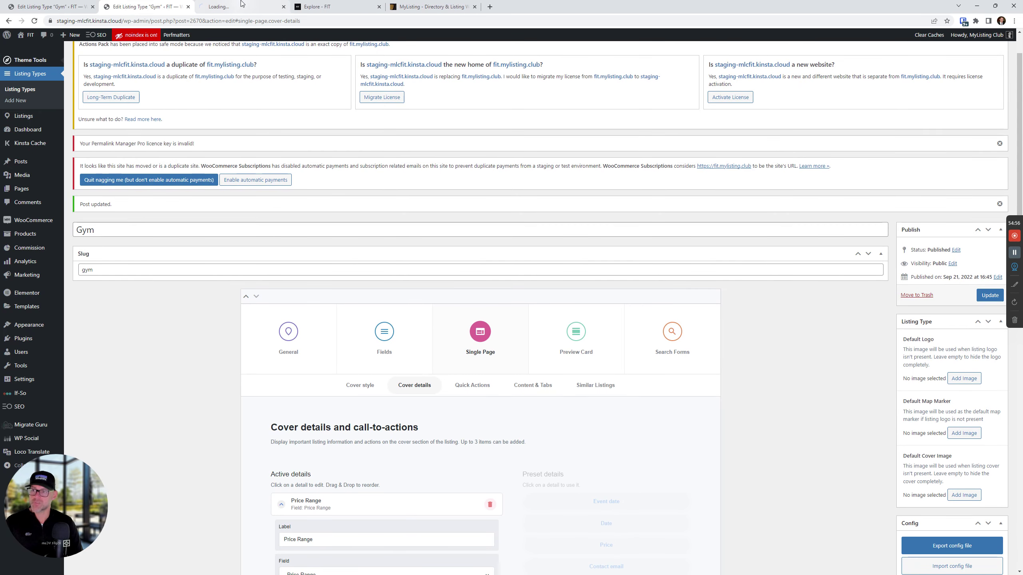
pyautogui.moveTo(225, 6); pyautogui.dragTo(169, 3)
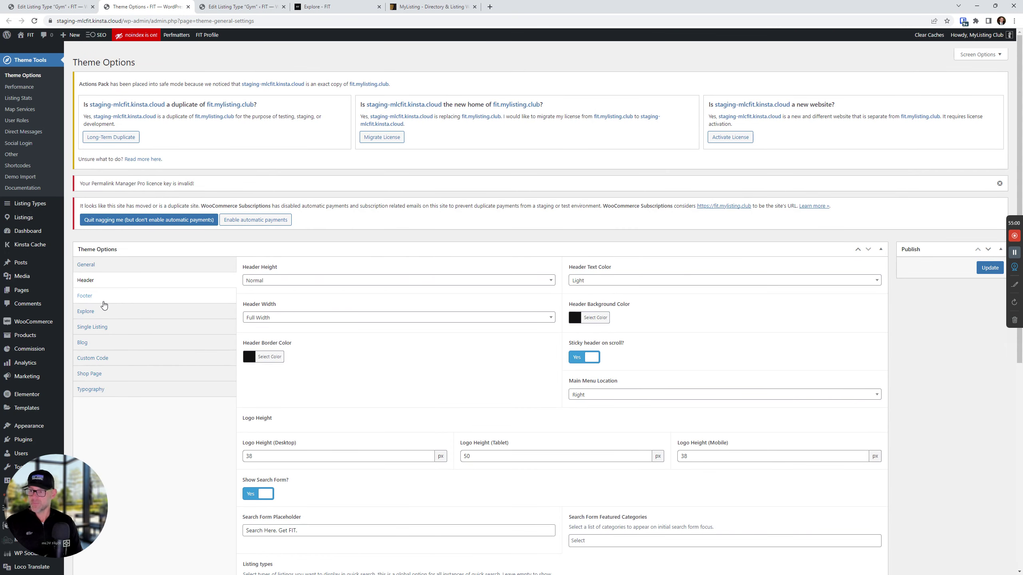
# - In the staging Explore theme options, set the listings per page to 5, save, and reload the Coaches explore page
pyautogui.click(85, 311)
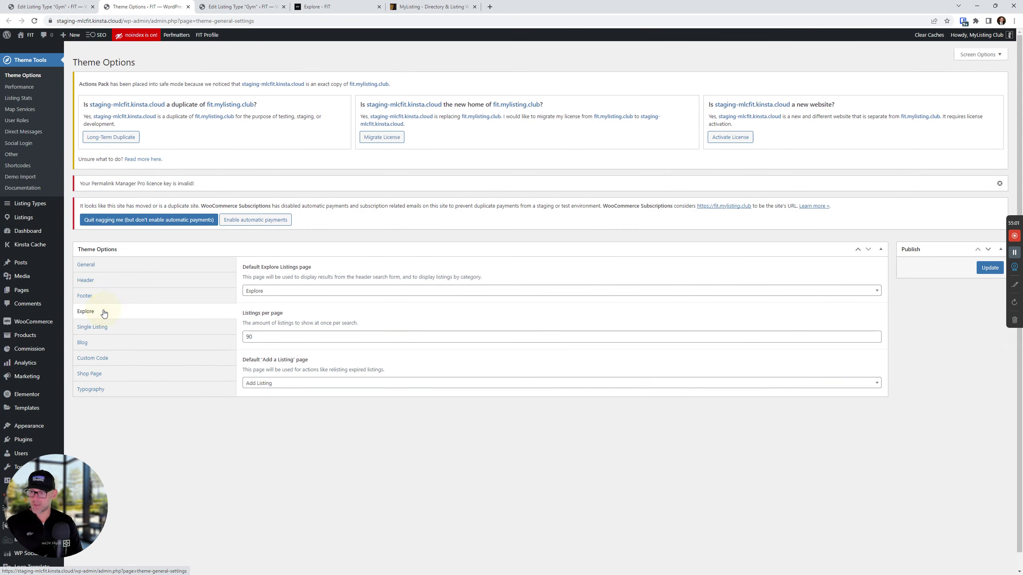
pyautogui.doubleClick(278, 338)
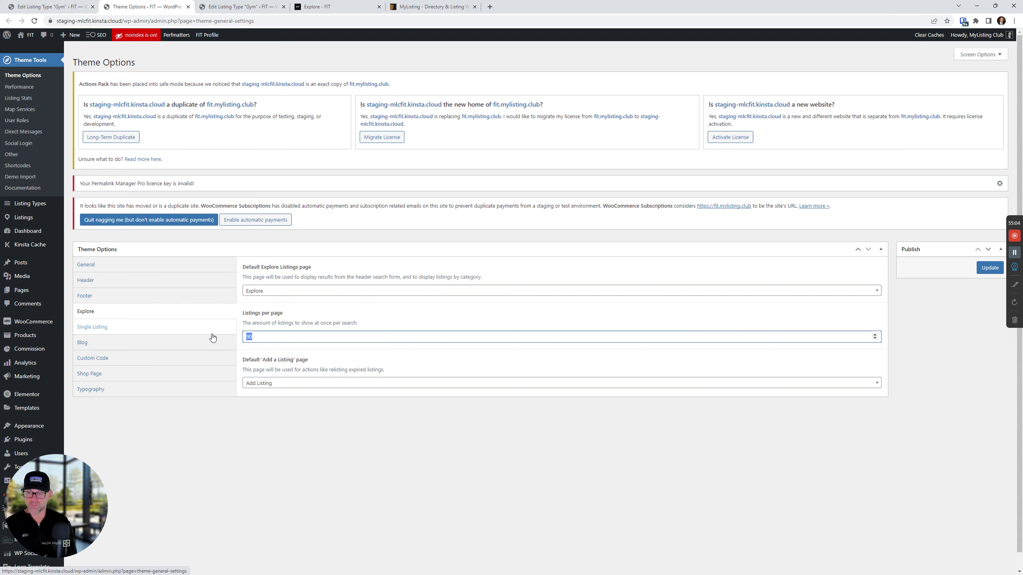
pyautogui.write('5')
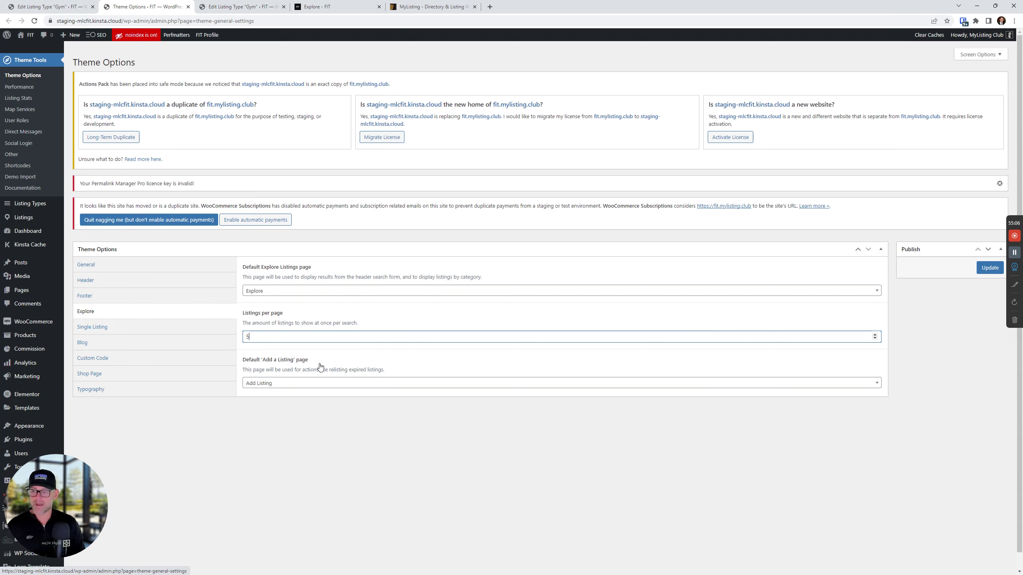
pyautogui.scroll(-1, 419, 320)
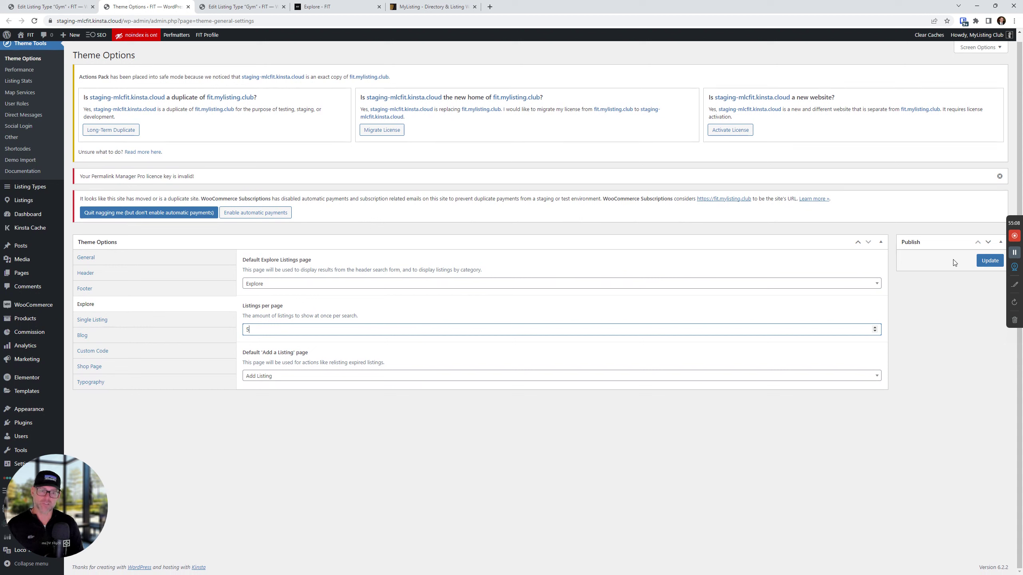
pyautogui.click(989, 260)
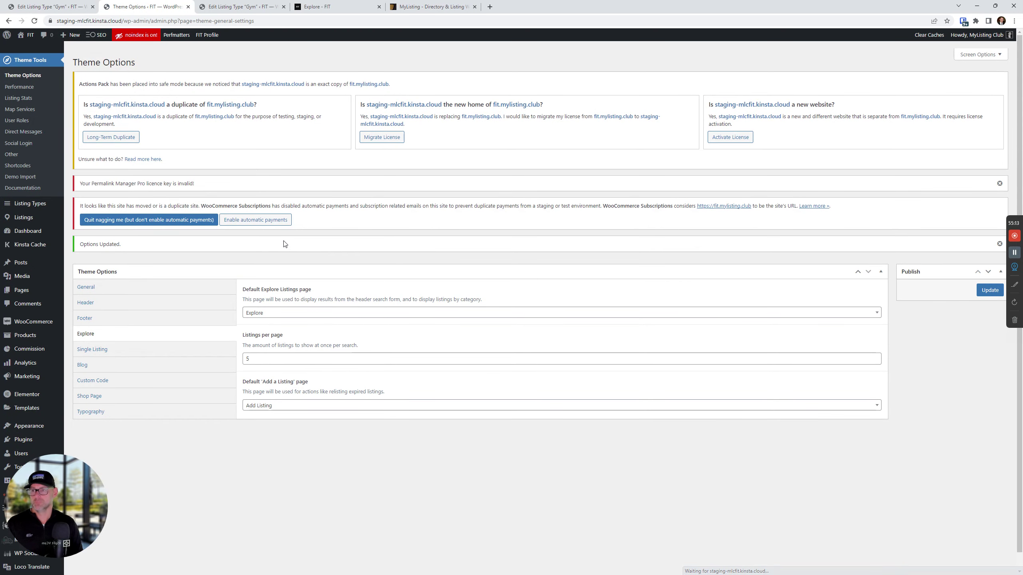
pyautogui.click(322, 6)
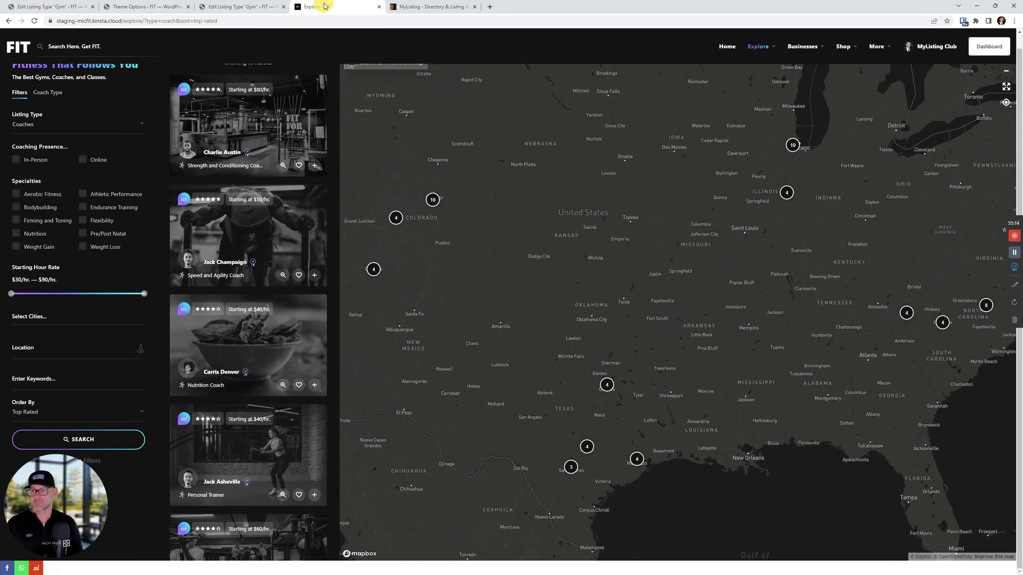
pyautogui.click(34, 21)
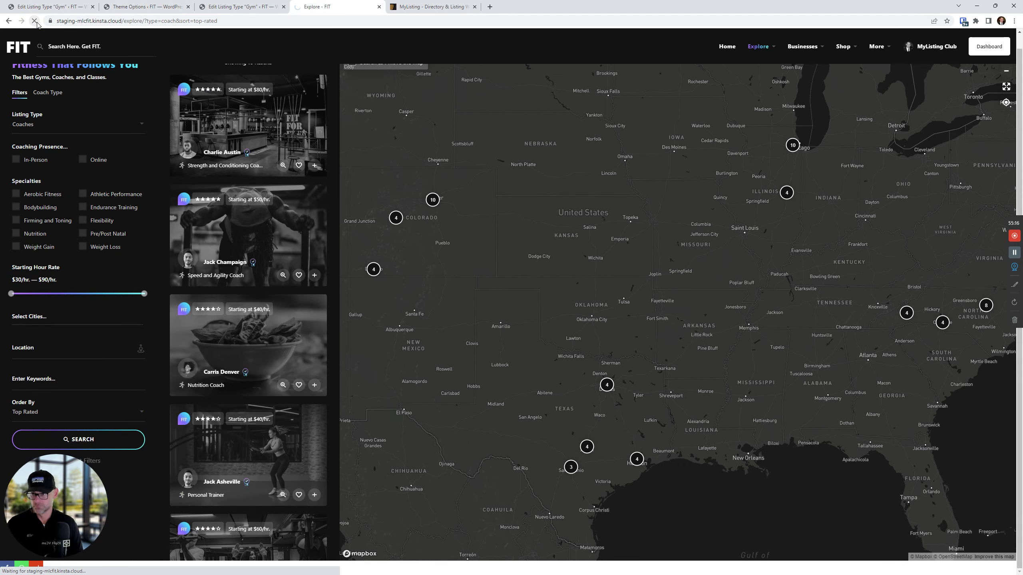
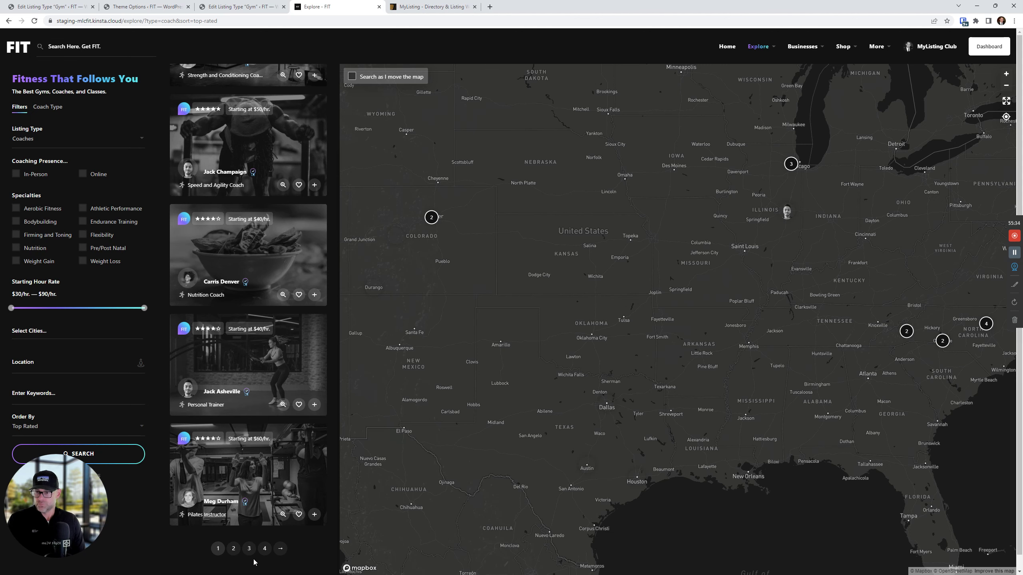
# - In the live site's Explore theme options, set the listings per page to 5 and save
pyautogui.click(61, 3)
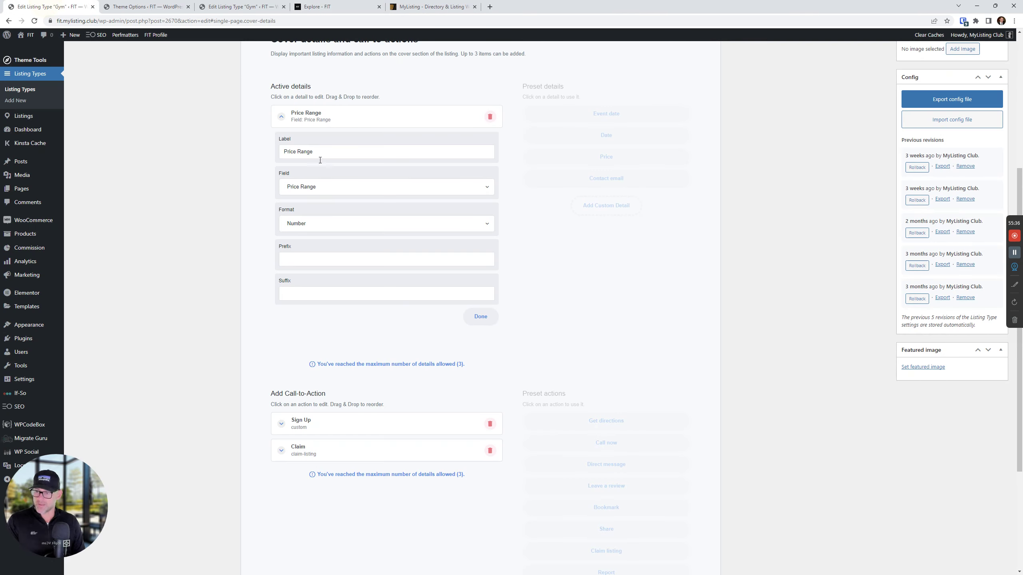
pyautogui.scroll(6, 11, 81)
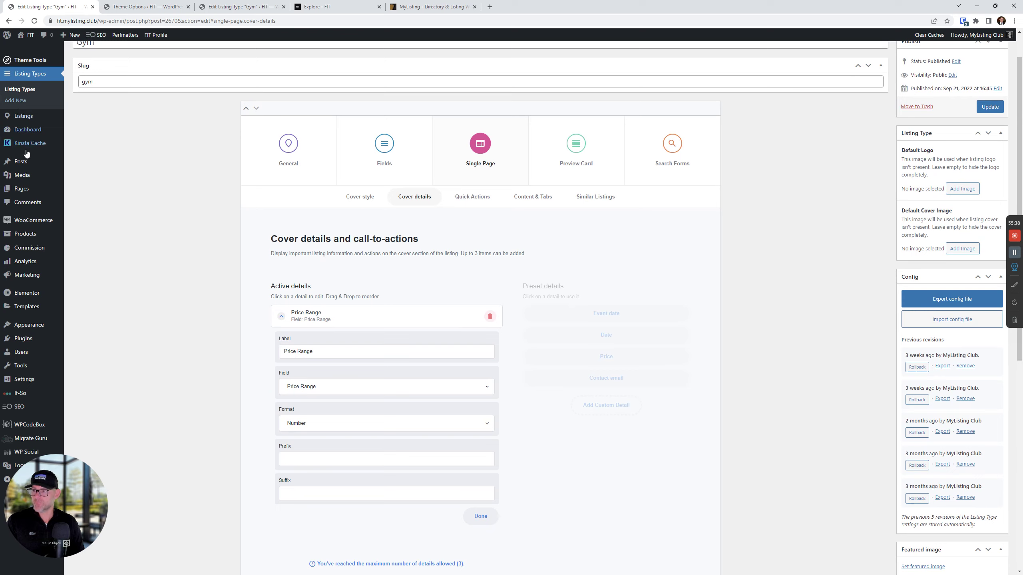
pyautogui.moveTo(30, 63)
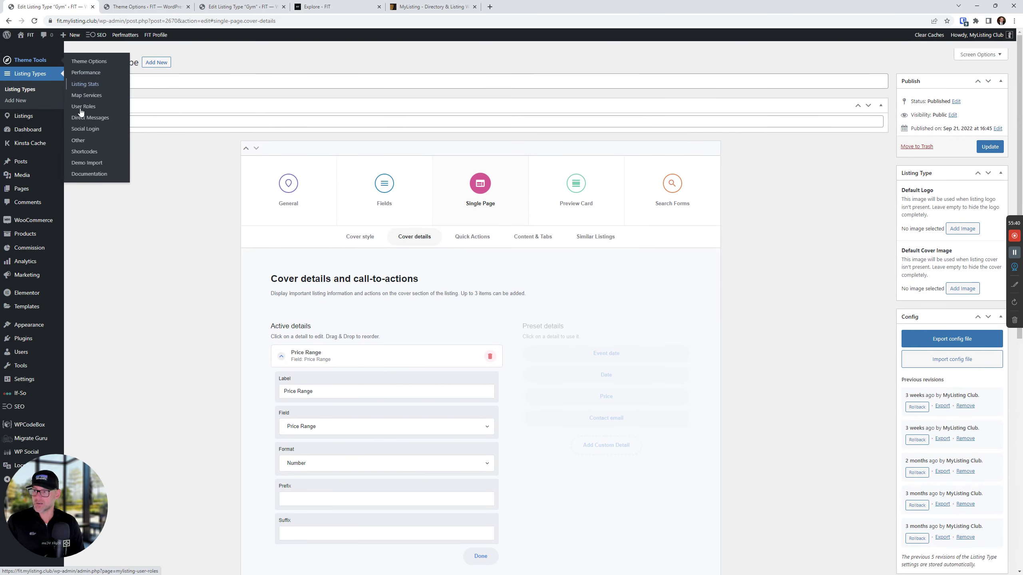
pyautogui.click(79, 62)
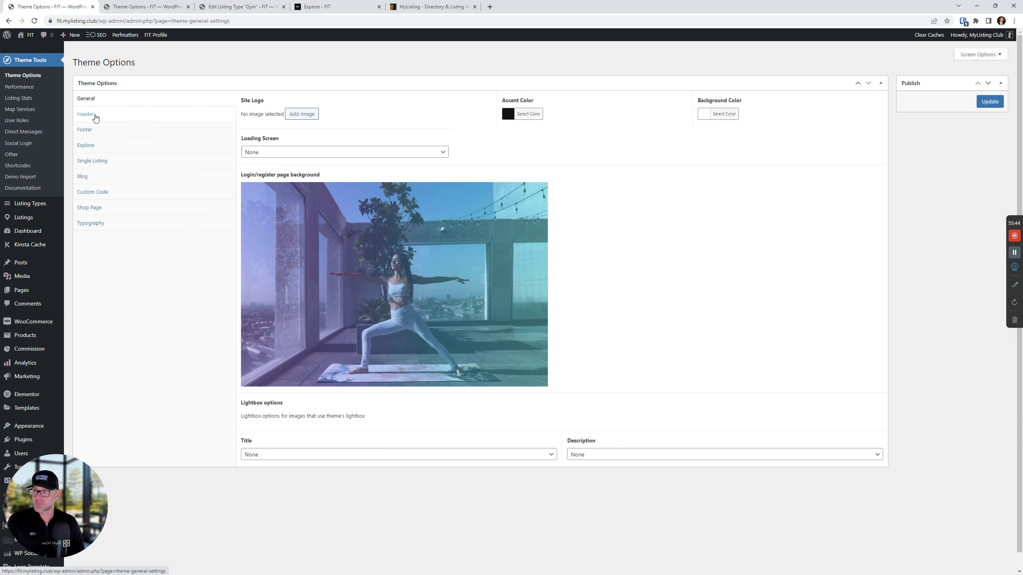
pyautogui.click(96, 116)
pyautogui.click(99, 147)
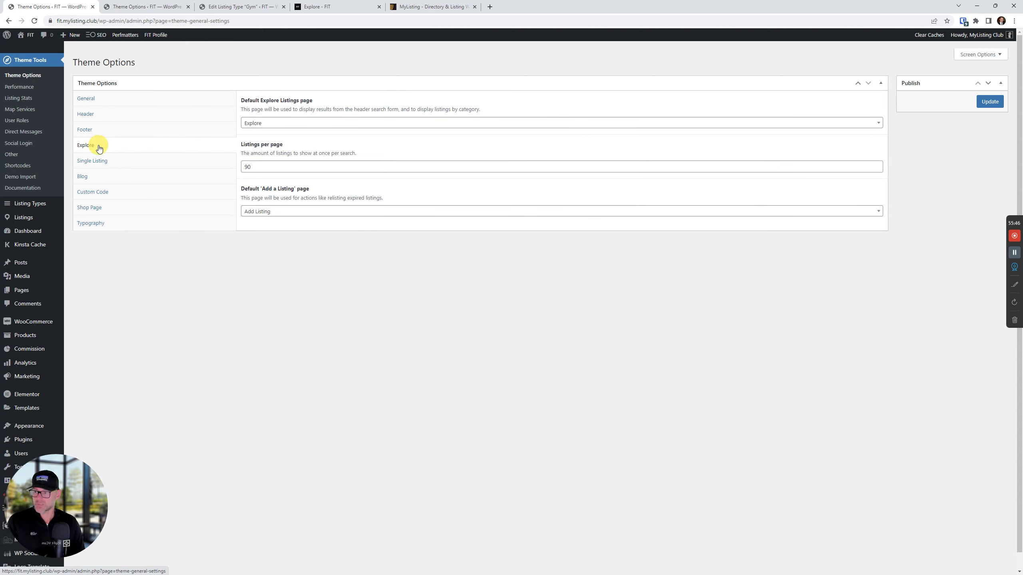
pyautogui.moveTo(249, 167); pyautogui.dragTo(234, 167)
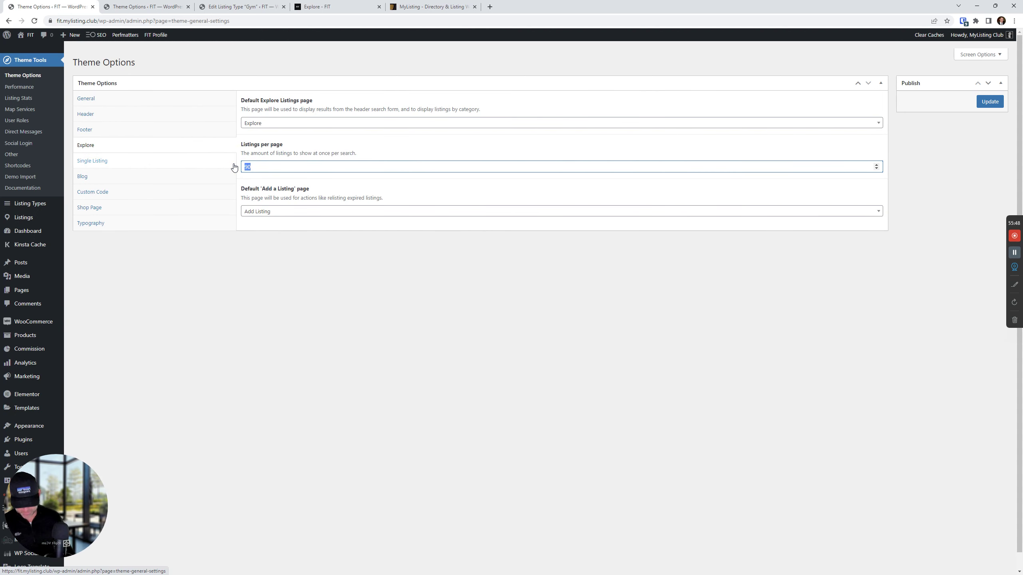
pyautogui.write('5')
pyautogui.click(989, 101)
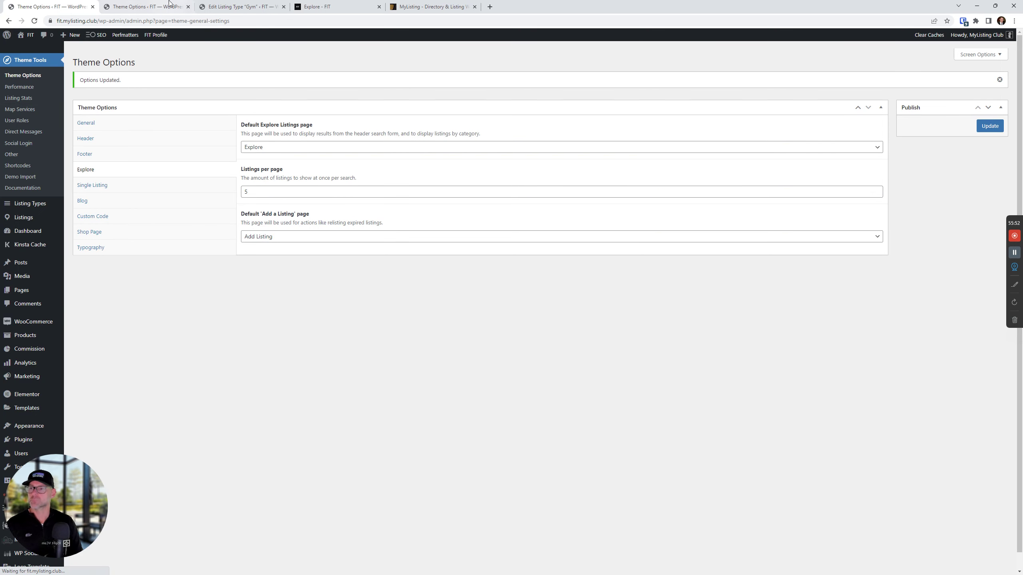
# - Open the live FIT front end in a new tab and go to its Coaches explore page
pyautogui.moveTo(28, 35)
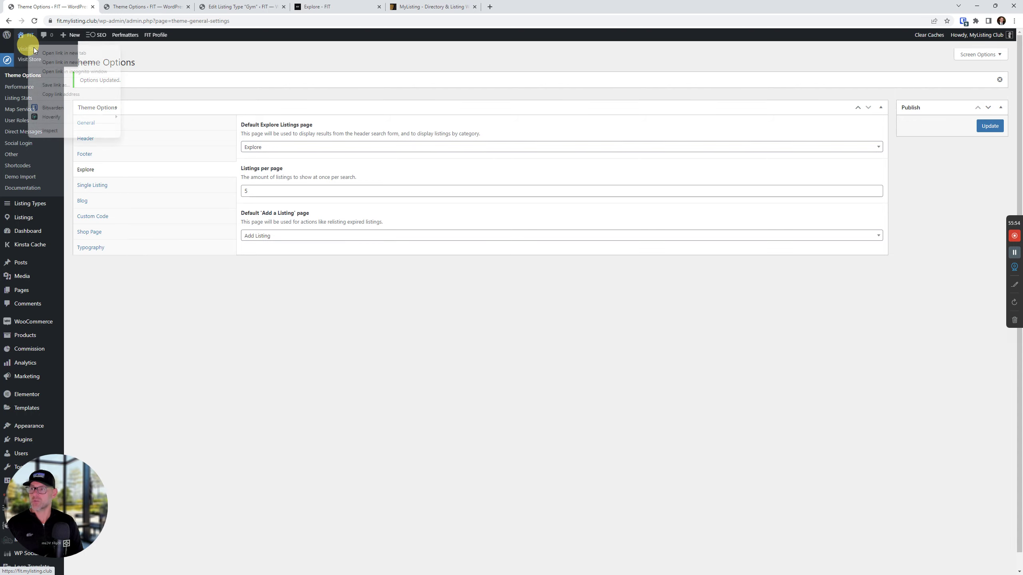
pyautogui.click(52, 56)
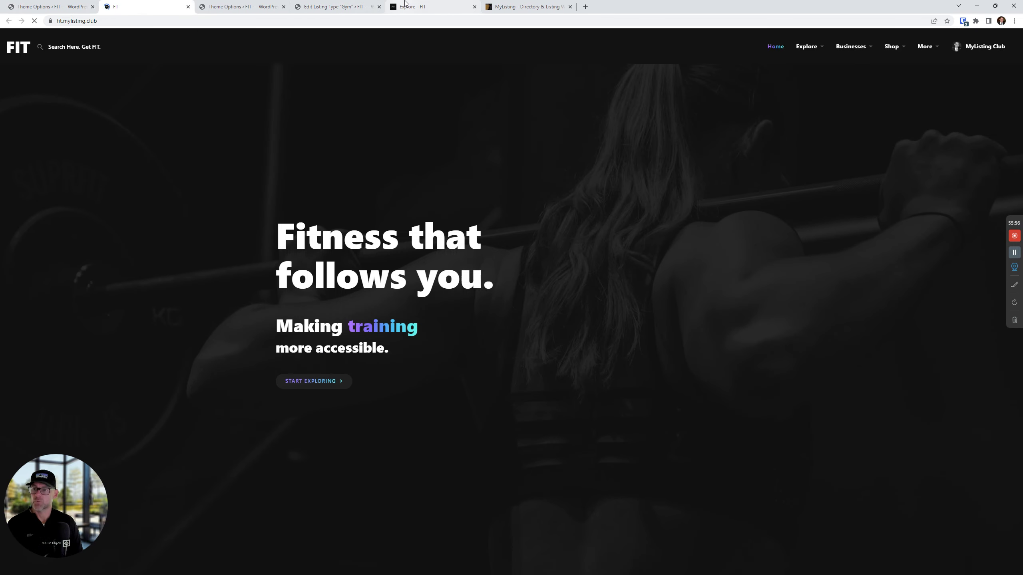
pyautogui.click(419, 7)
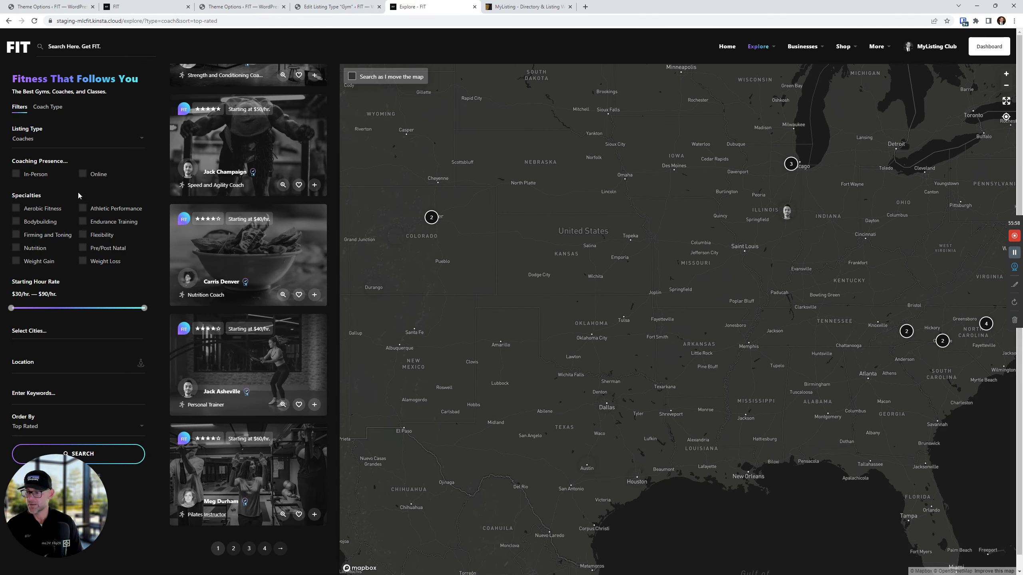
pyautogui.click(145, 7)
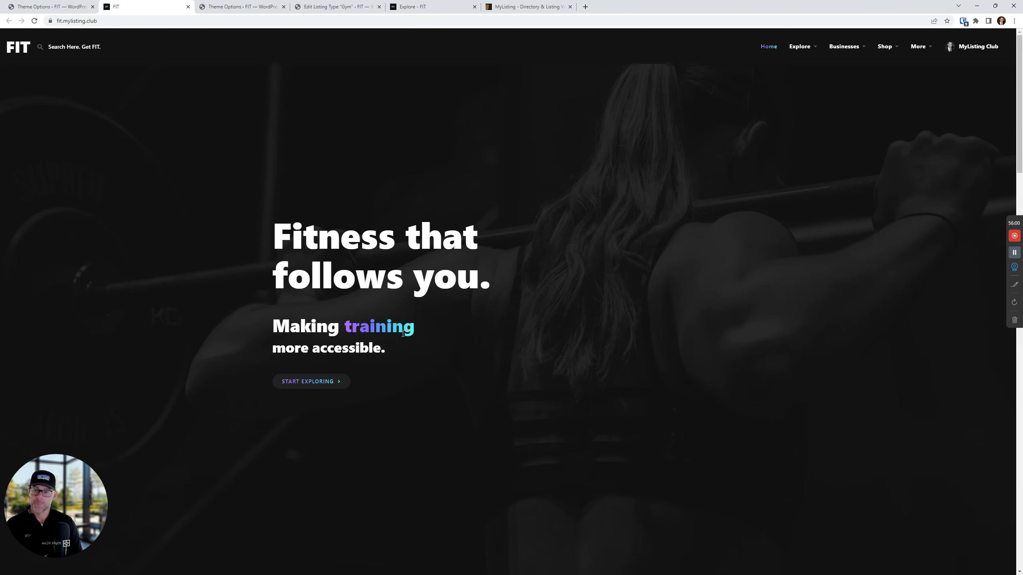
pyautogui.moveTo(799, 47)
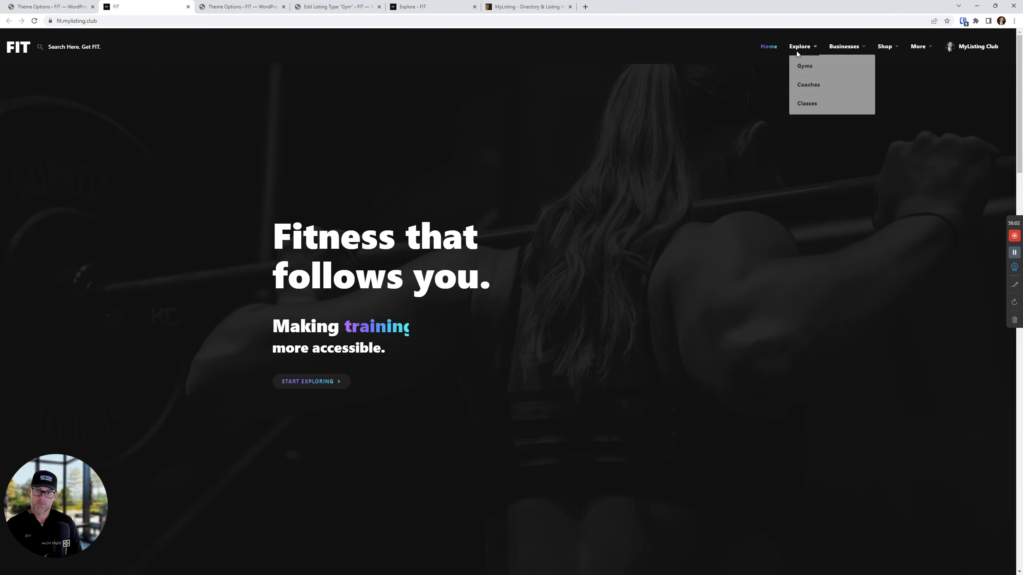
pyautogui.moveTo(801, 90)
pyautogui.click(893, 87)
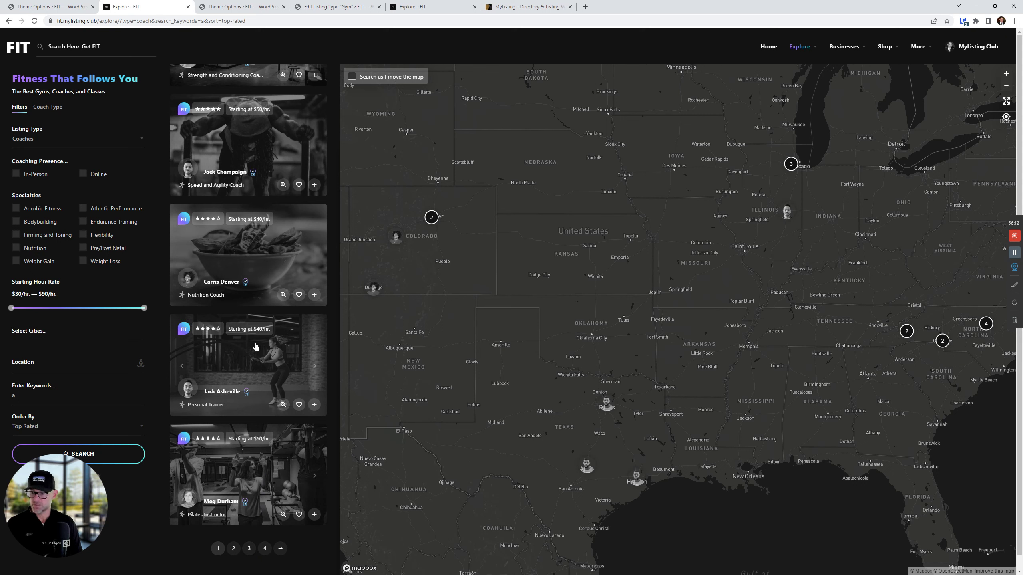
# - Go to page 2 of the Coaches results on the staging and live sites to compare their pagination text
pyautogui.click(412, 9)
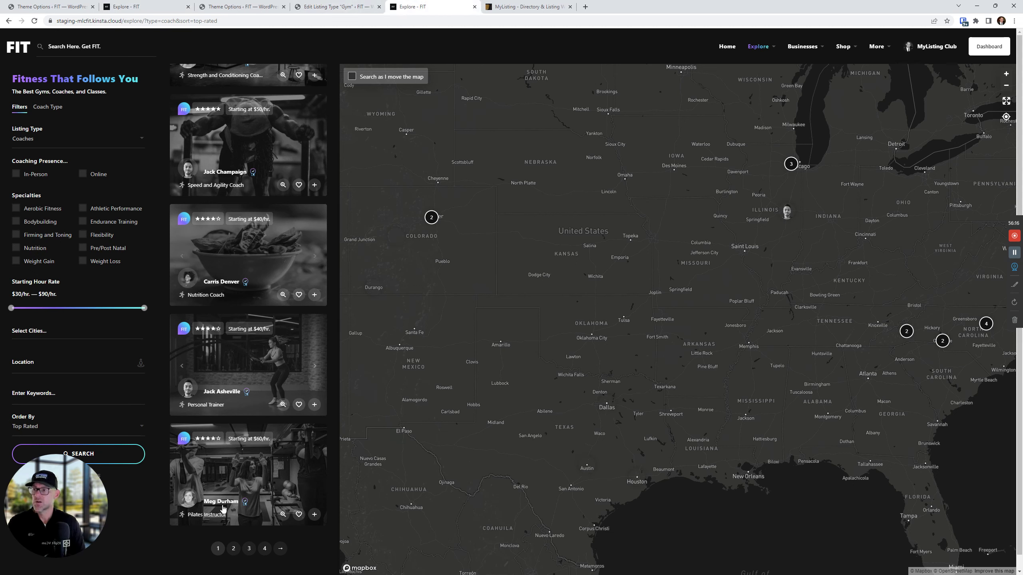
pyautogui.click(233, 550)
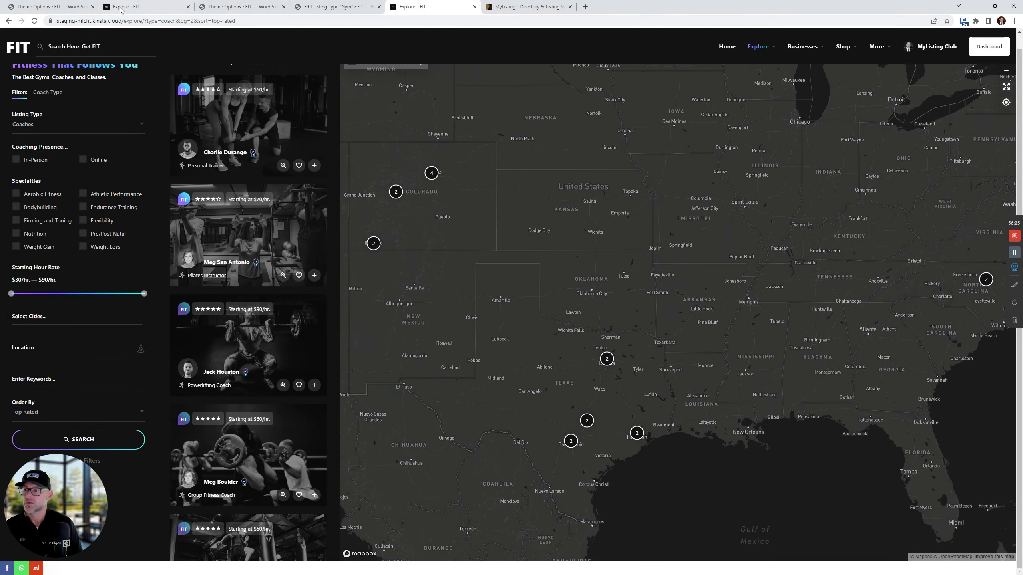
pyautogui.click(120, 10)
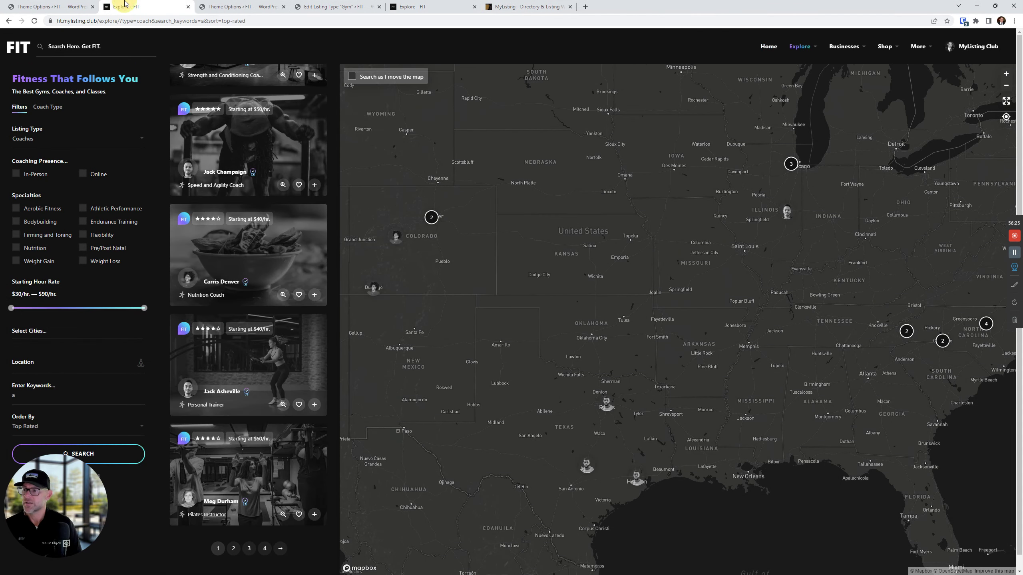
pyautogui.click(233, 550)
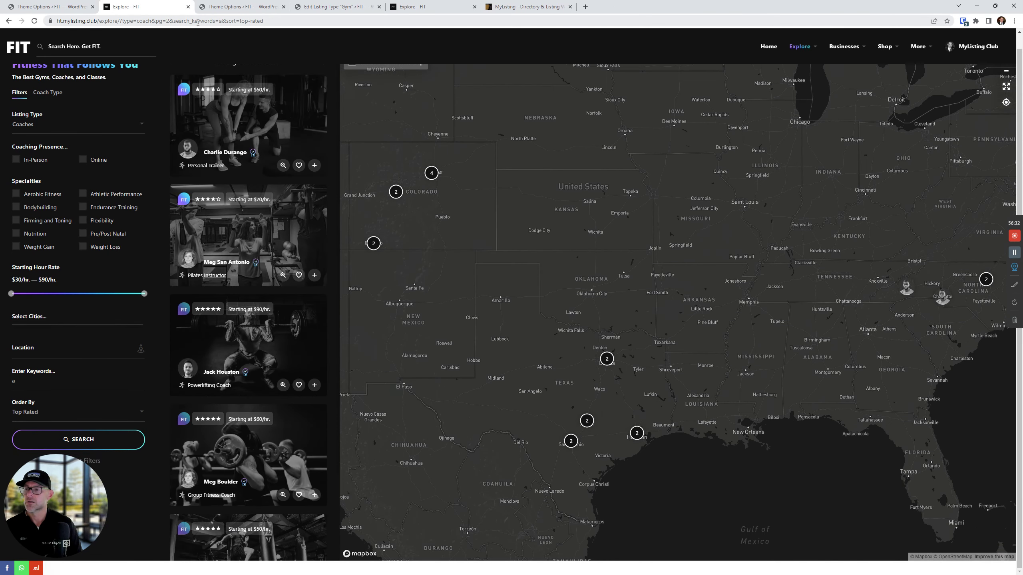
# - Reset the filters on the live and staging Coaches explore pages
pyautogui.click(97, 460)
pyautogui.hotkey('ctrl', '5')
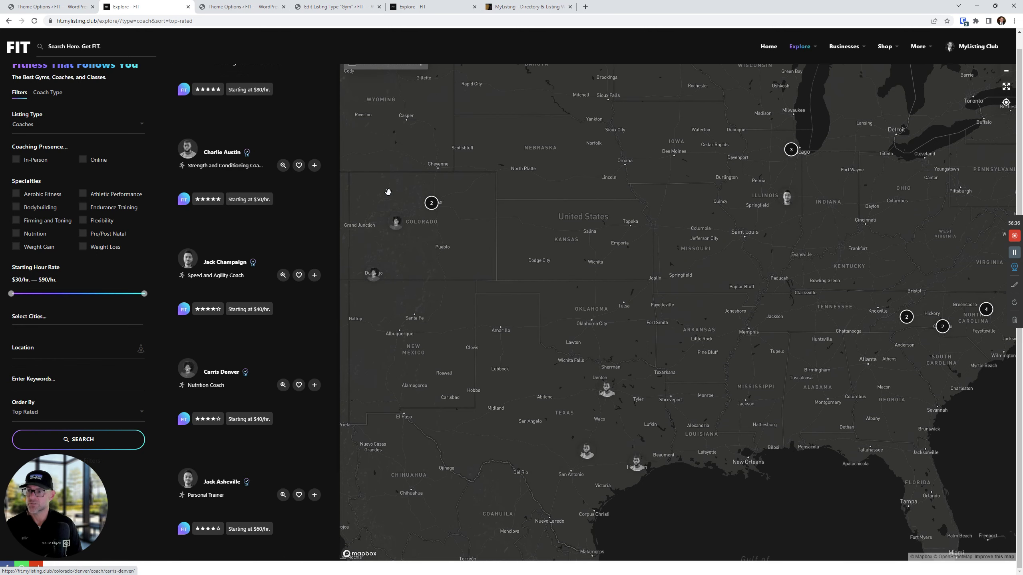
pyautogui.click(98, 465)
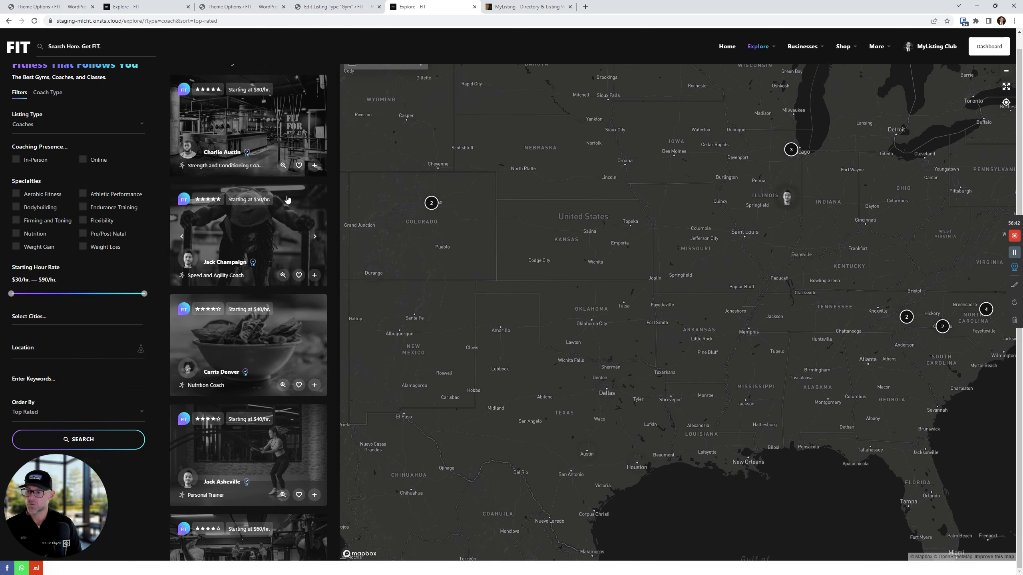
# - Go to page 2 of the Coaches results on the staging site and on the live site
pyautogui.scroll(-3, 258, 402)
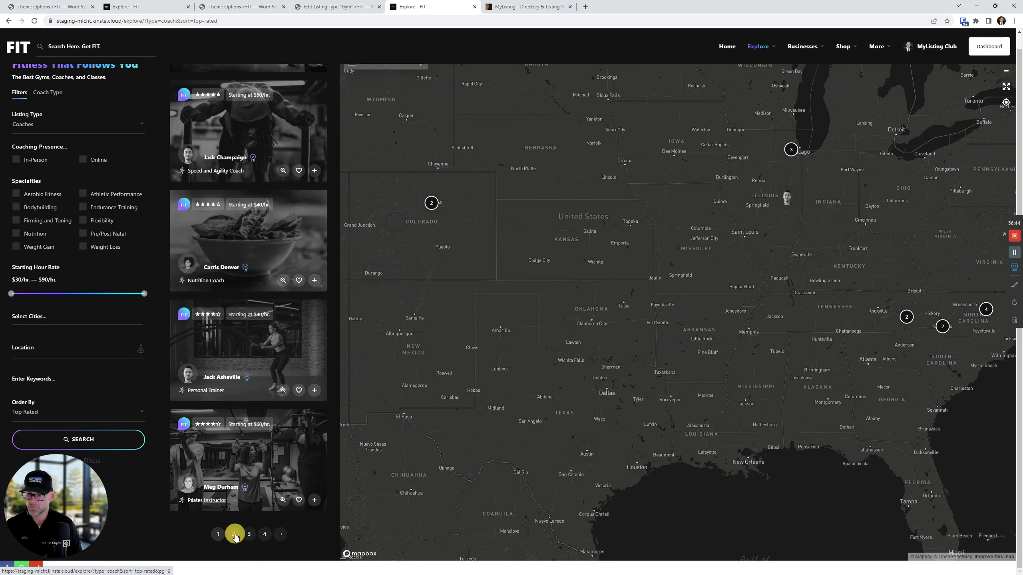
pyautogui.click(233, 534)
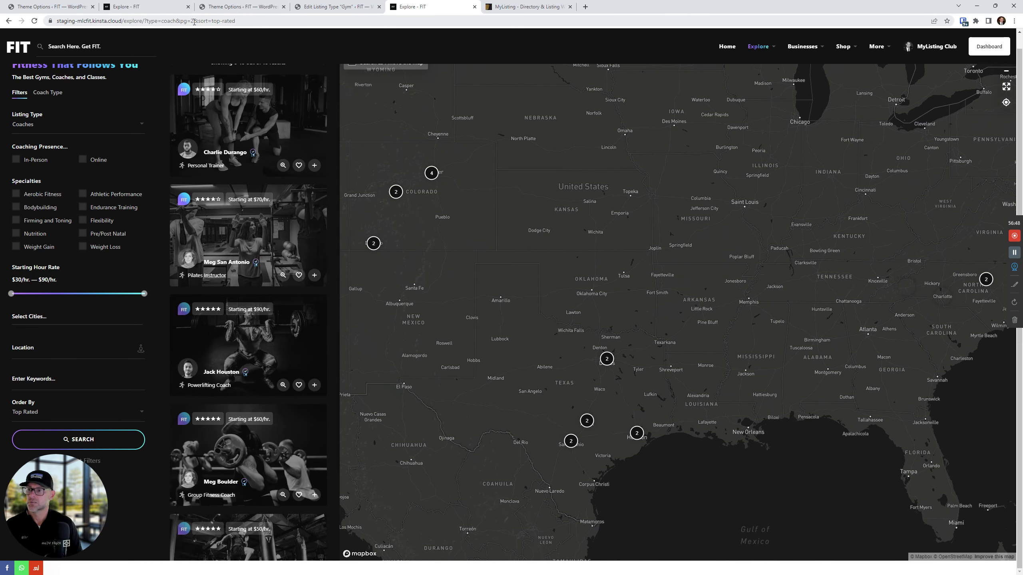
pyautogui.click(146, 4)
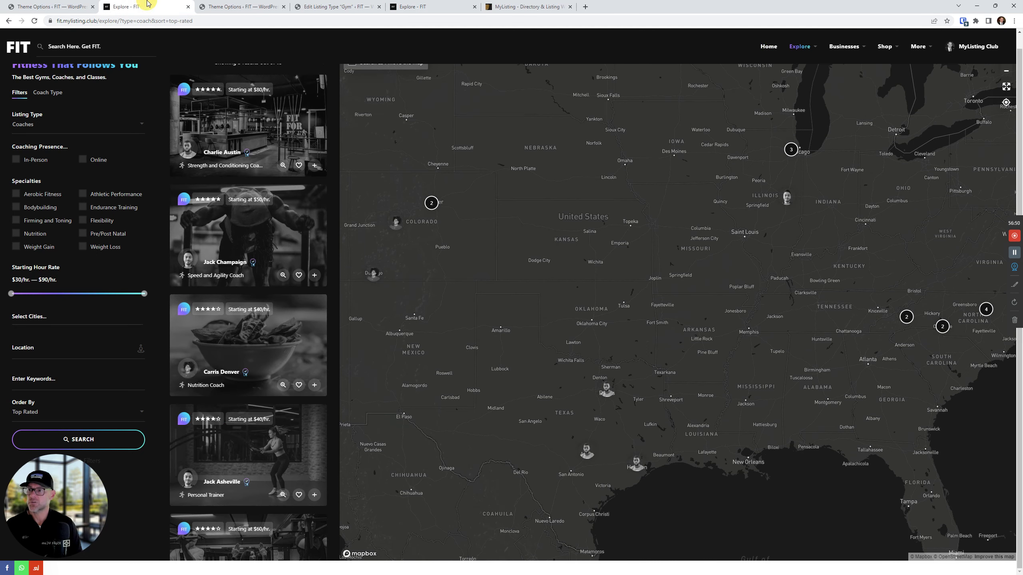
pyautogui.scroll(-3, 226, 503)
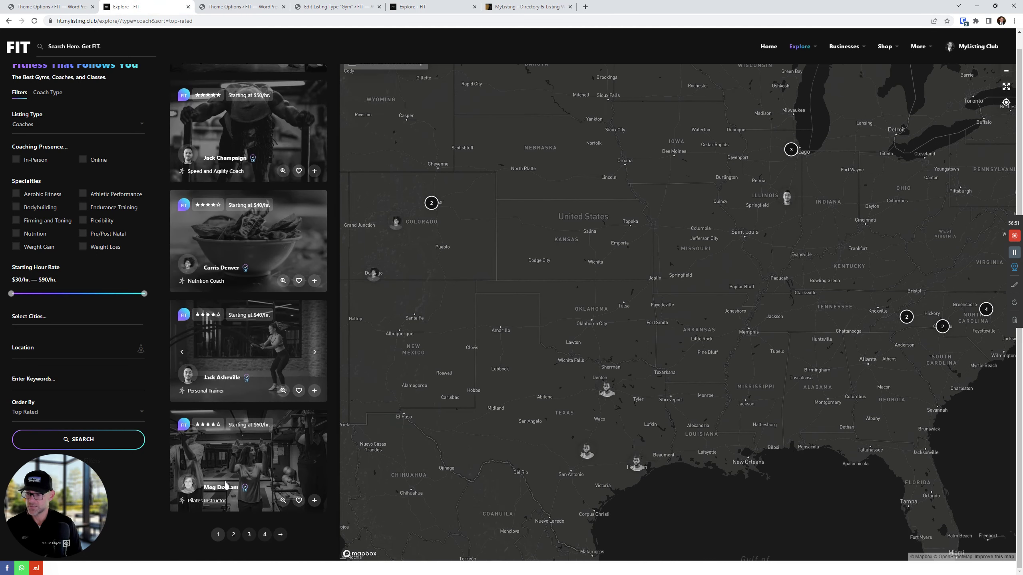
pyautogui.click(234, 534)
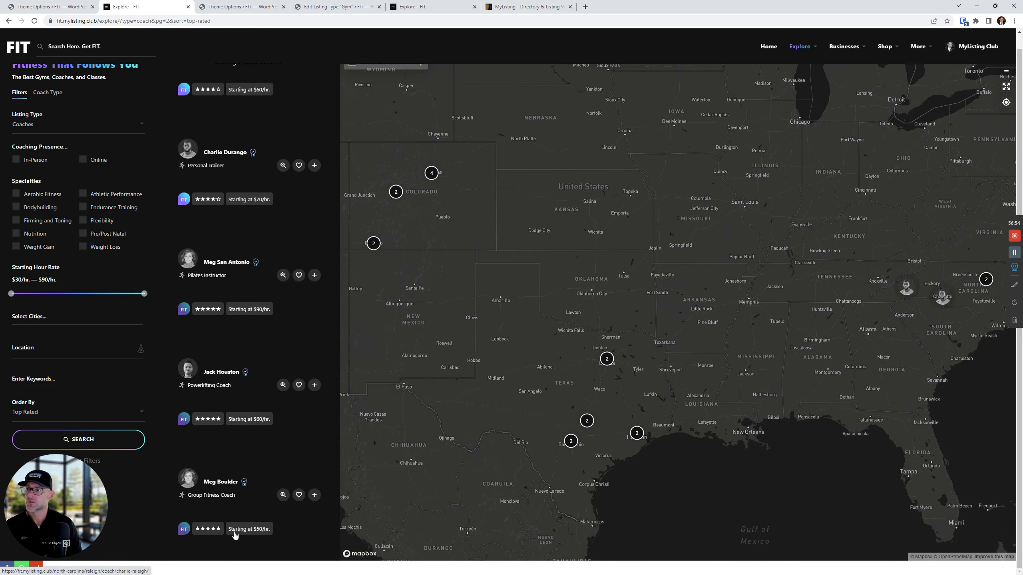
# - Compare the second page of Coaches results on the staging and live sites, including listings, map markers and URLs
pyautogui.click(411, 4)
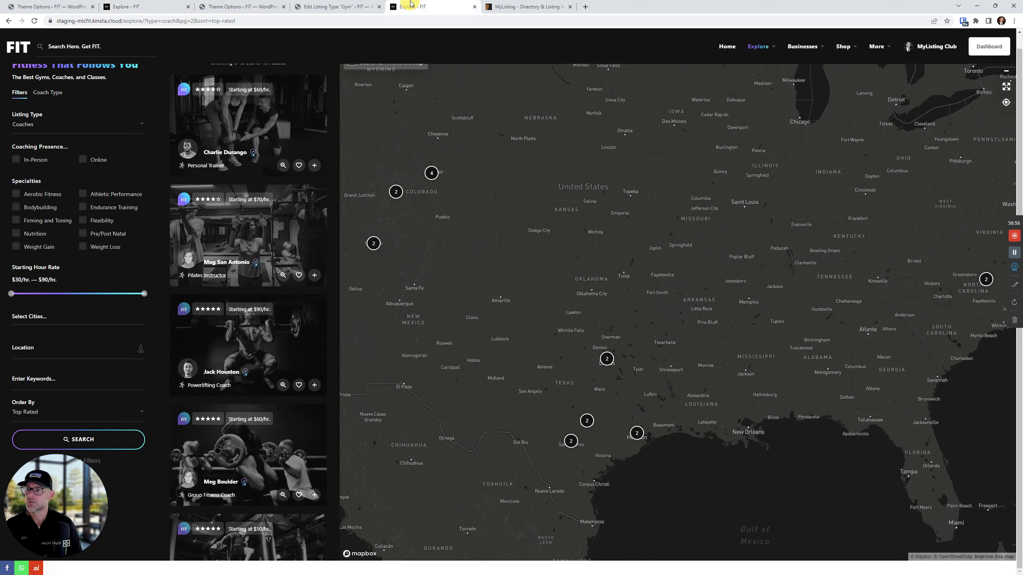
pyautogui.click(167, 4)
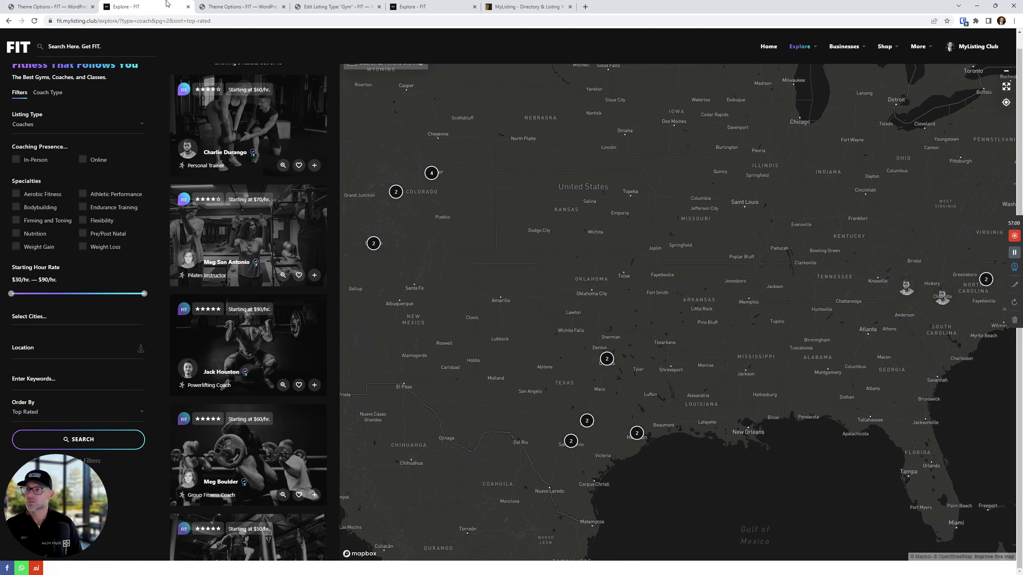
pyautogui.click(415, 4)
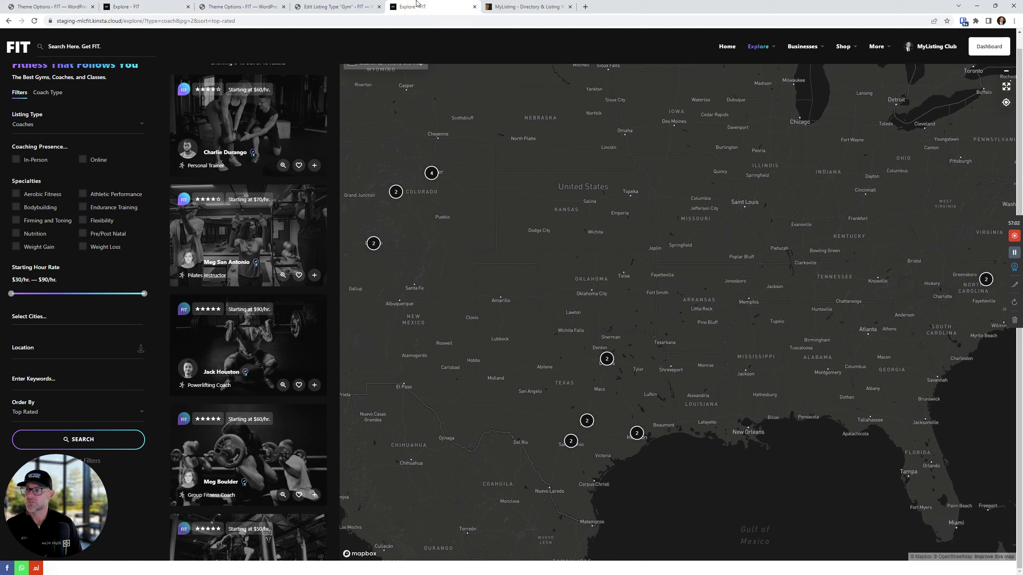
pyautogui.rightClick(416, 4)
pyautogui.click(147, 4)
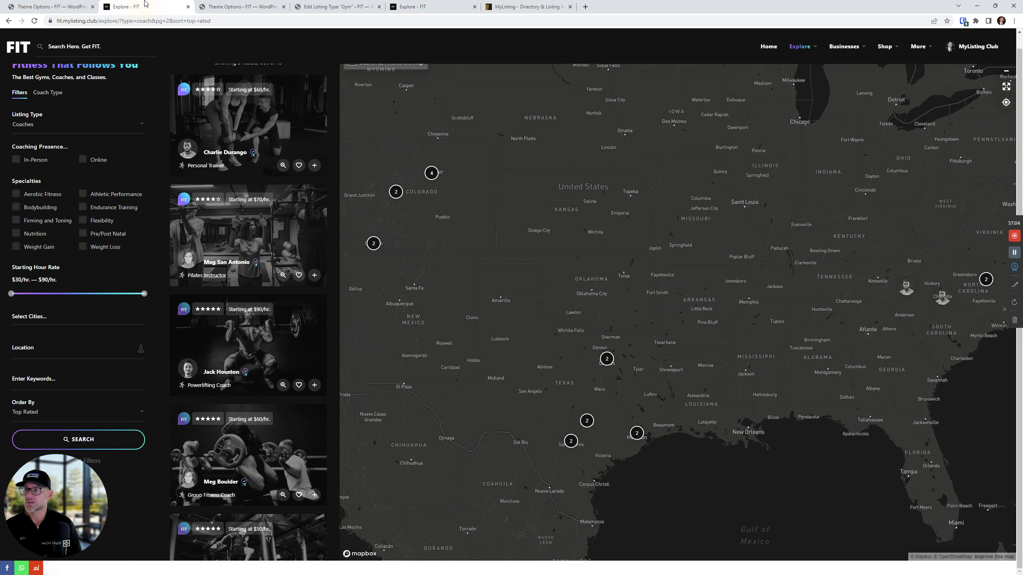
pyautogui.click(430, 3)
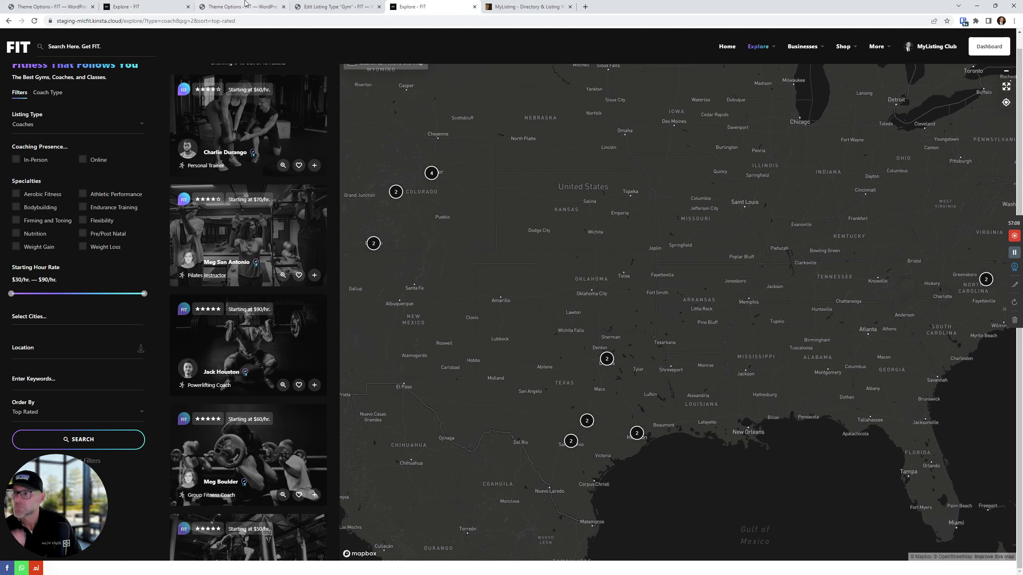
pyautogui.click(140, 5)
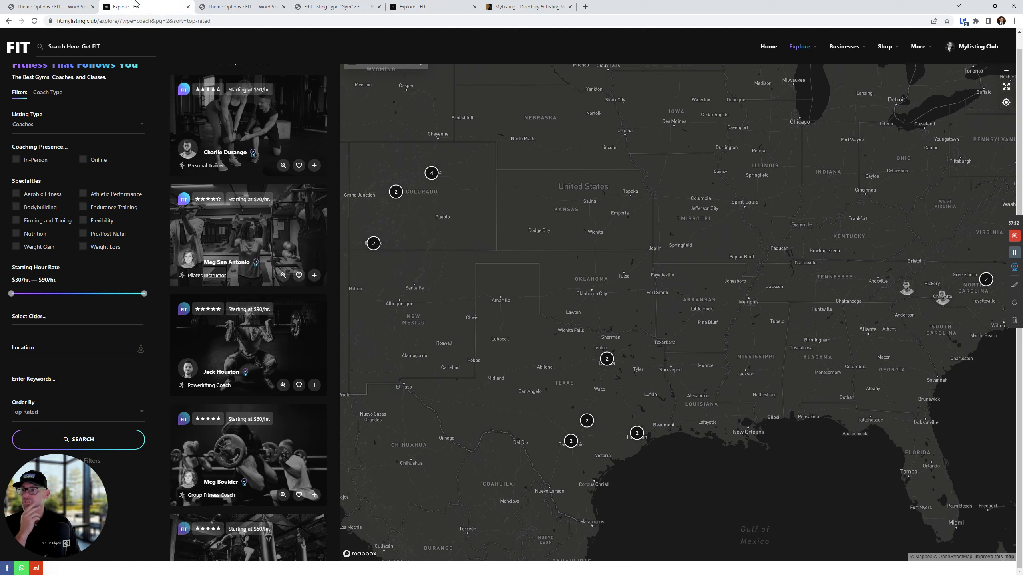
pyautogui.click(409, 3)
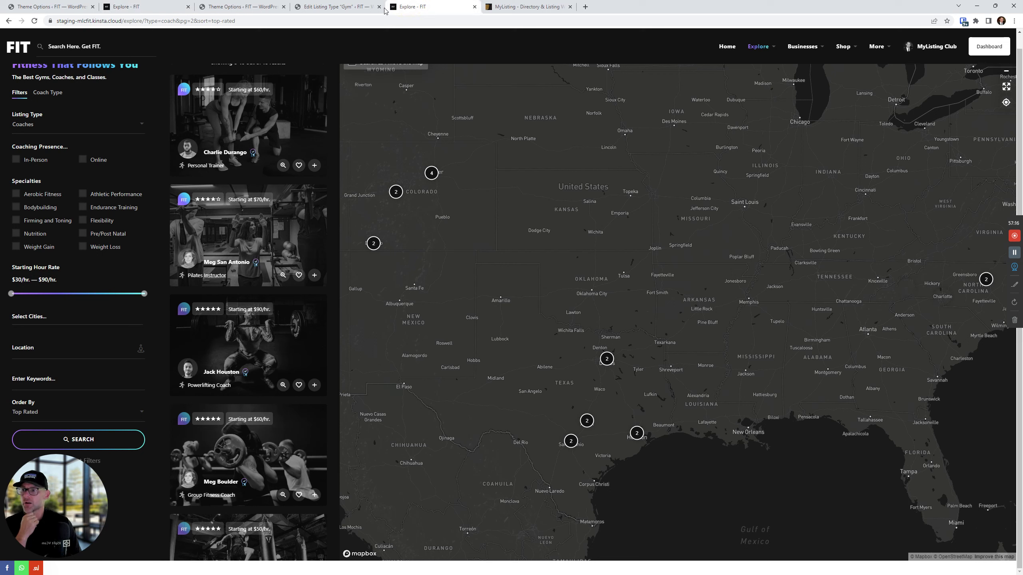
pyautogui.click(135, 4)
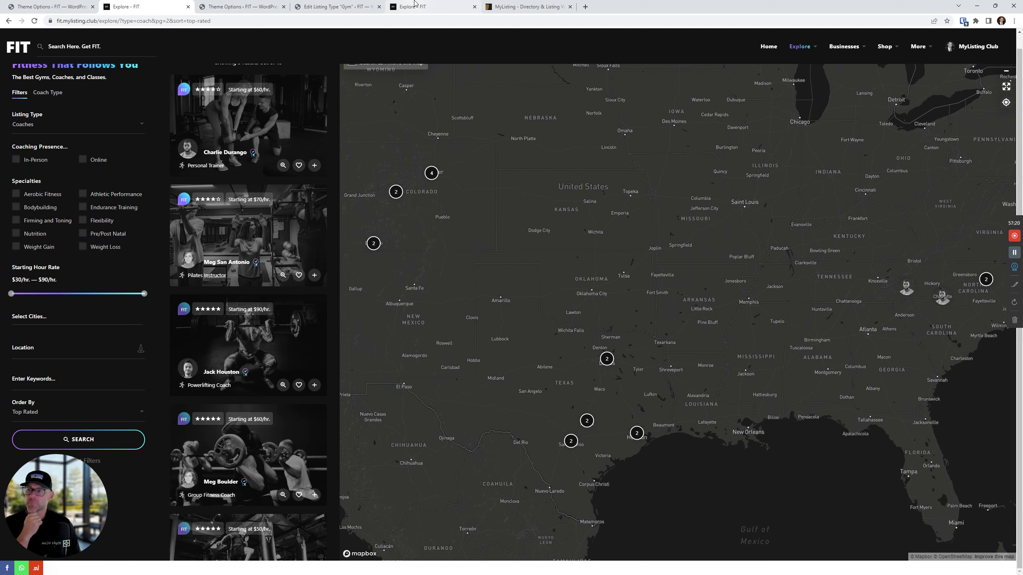
pyautogui.moveTo(414, 3)
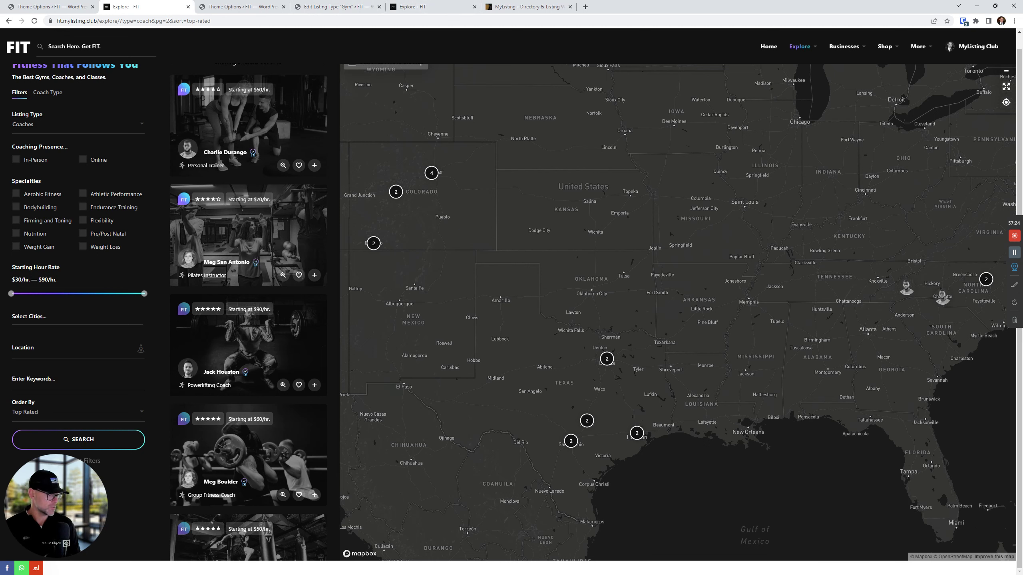
# - Copy the live page's URL path, /explore/?type=coach&pg=2&sort=top-rated, into an untitled Visual Studio Code file
pyautogui.hotkey('alt', 'Tab')
pyautogui.hotkey('alt', 'Tab')
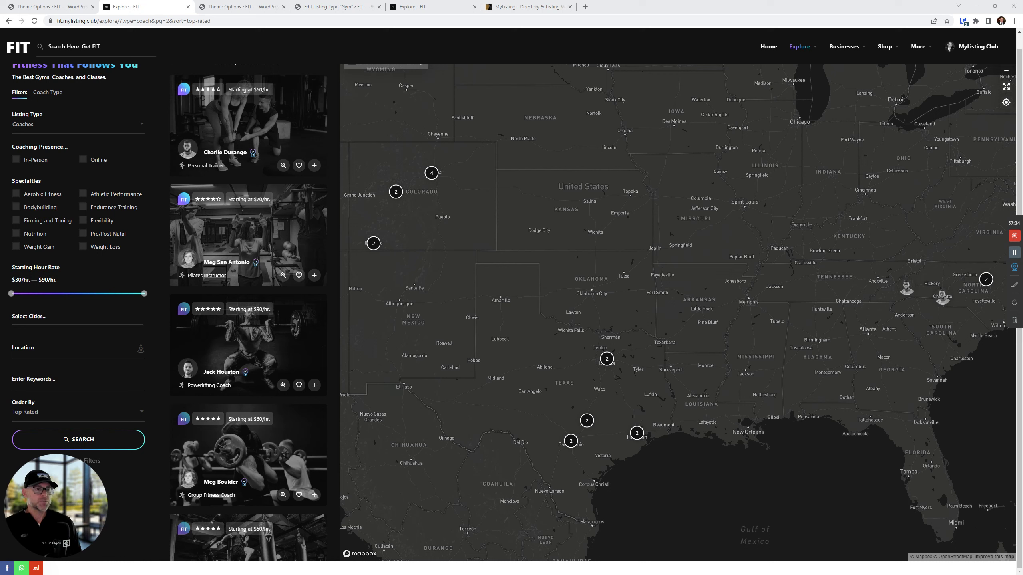
pyautogui.hotkey('alt', 'Tab')
pyautogui.hotkey('alt', 'Tab')
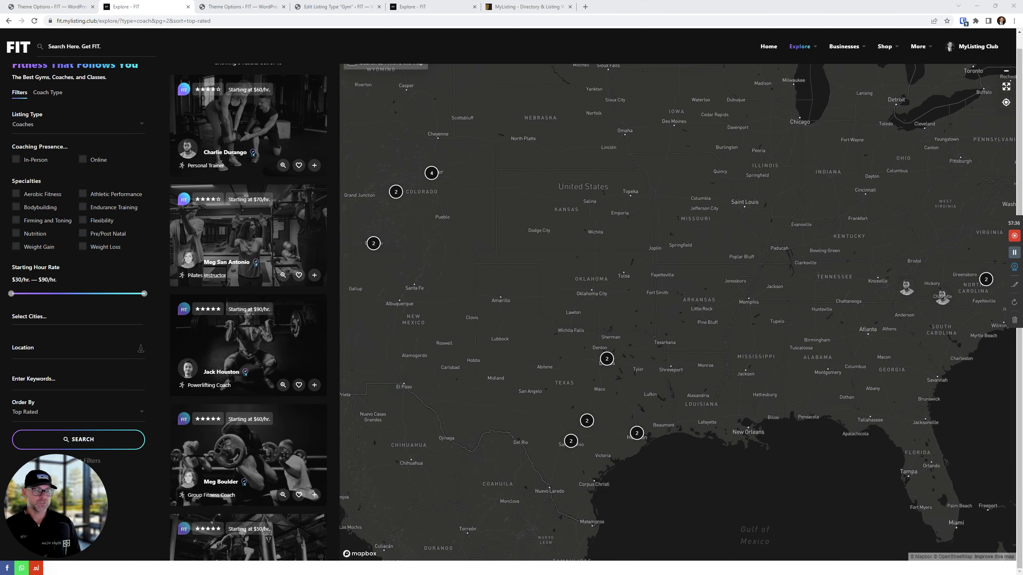
pyautogui.moveTo(210, 22); pyautogui.dragTo(263, 20)
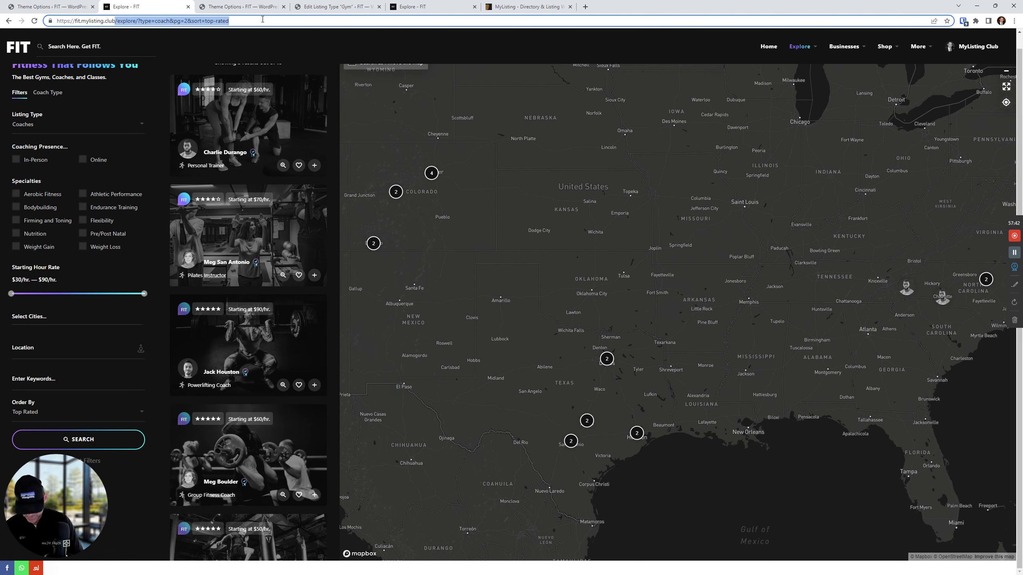
pyautogui.hotkey('alt', 'Tab')
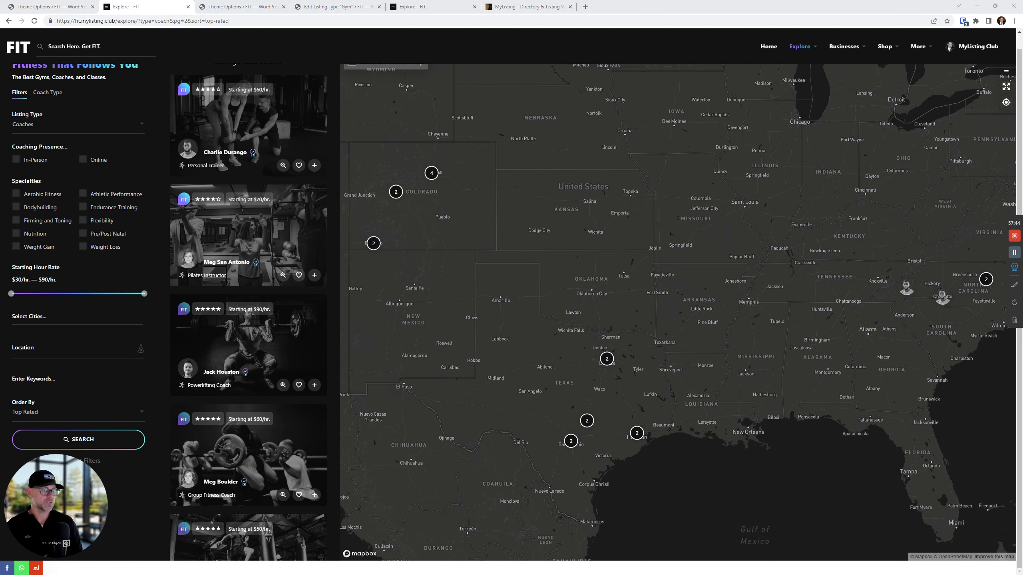
pyautogui.hotkey('alt', 'Tab')
pyautogui.hotkey('alt', 'Tab')
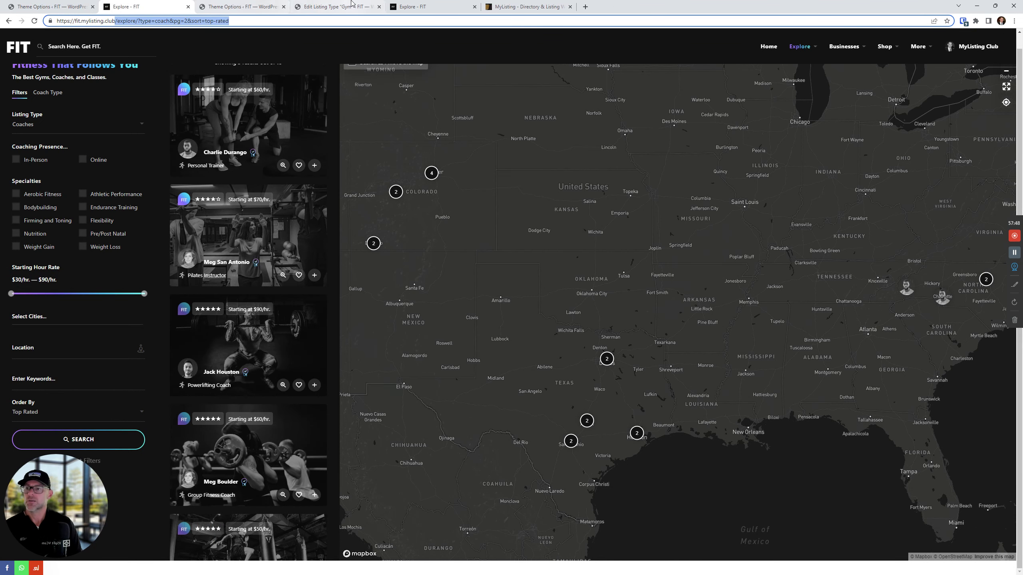
# - Copy the staging page's URL path onto line 2 of the Visual Studio Code file and compare it with the live path
pyautogui.click(407, 6)
pyautogui.click(140, 21)
pyautogui.click(128, 21)
pyautogui.moveTo(141, 19); pyautogui.dragTo(268, 24)
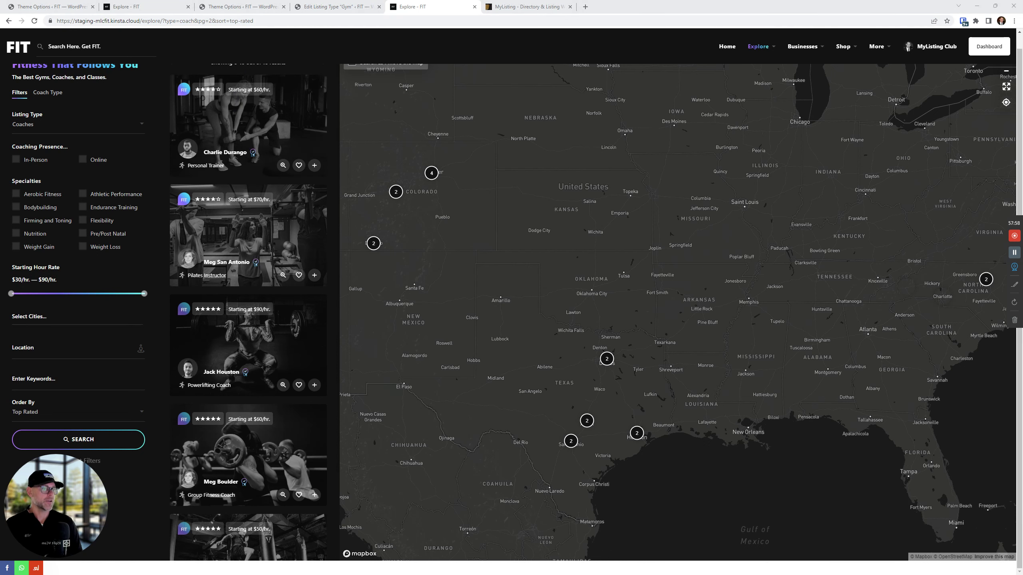
pyautogui.moveTo(628, 103); pyautogui.dragTo(451, 106)
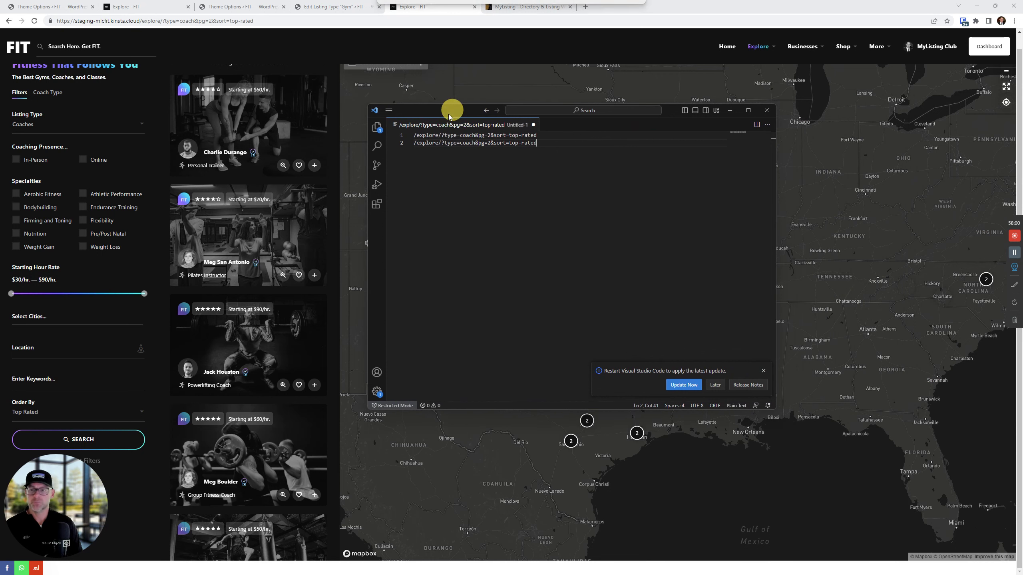
pyautogui.click(748, 110)
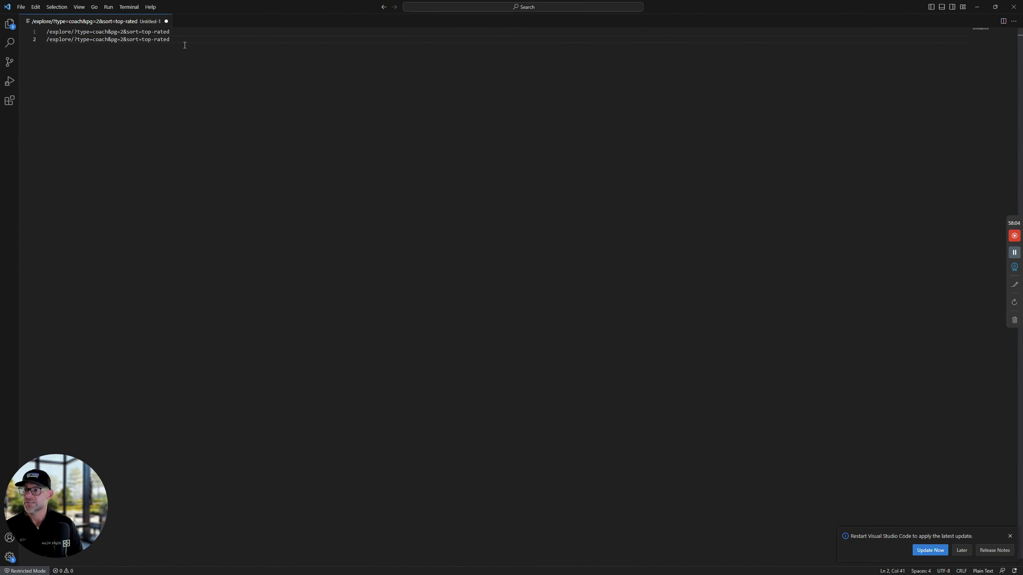
pyautogui.click(976, 10)
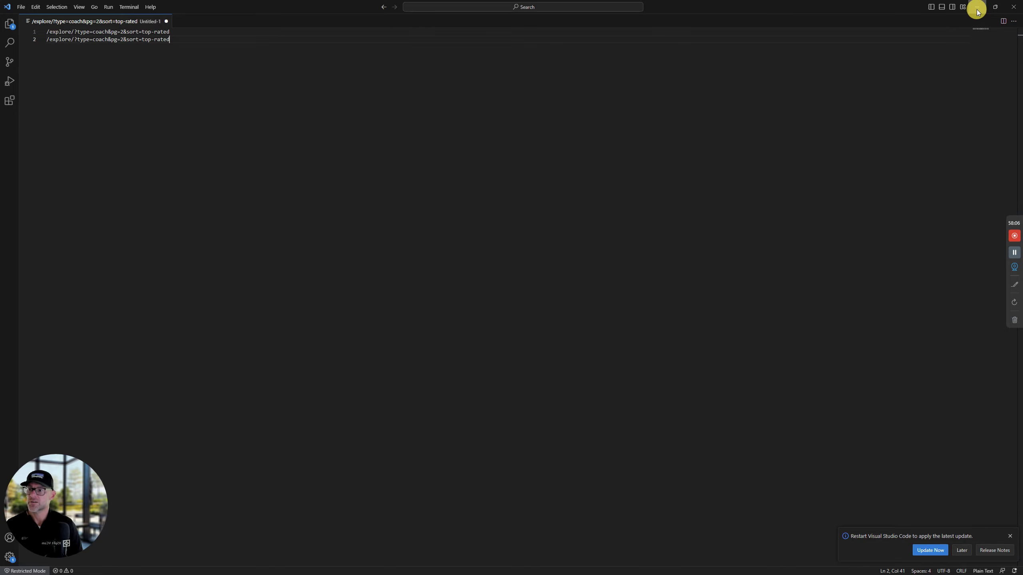
# - Reread the changelog tweak about pagination text in the explore widget and examine the pagination controls on the staging Coaches page
pyautogui.click(527, 6)
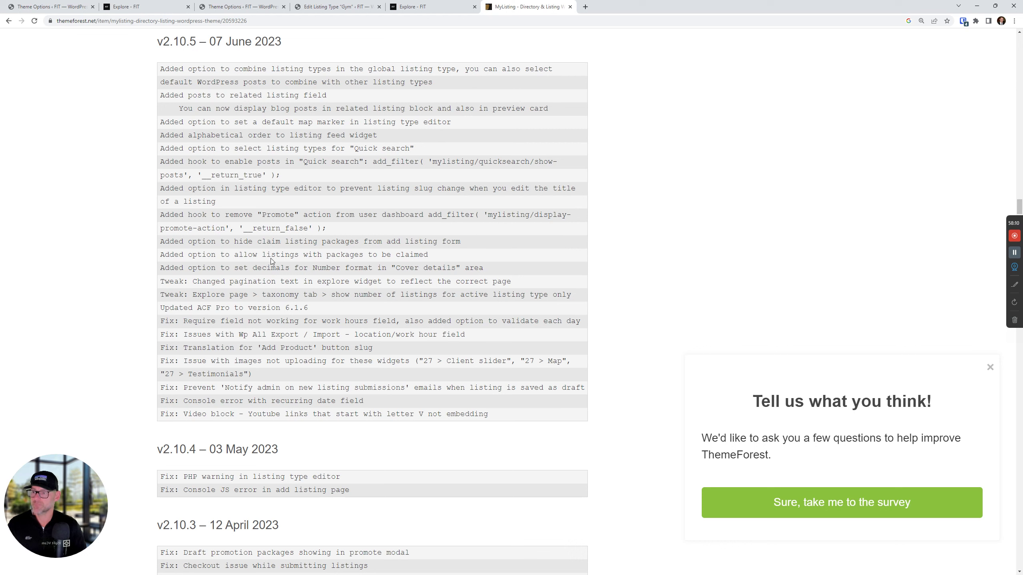
pyautogui.tripleClick(291, 281)
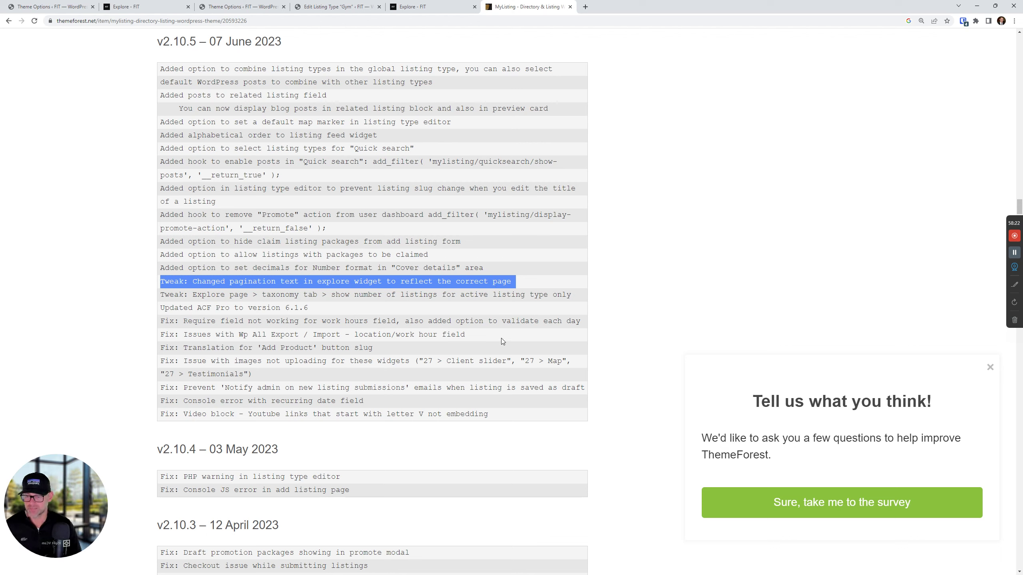
pyautogui.click(428, 7)
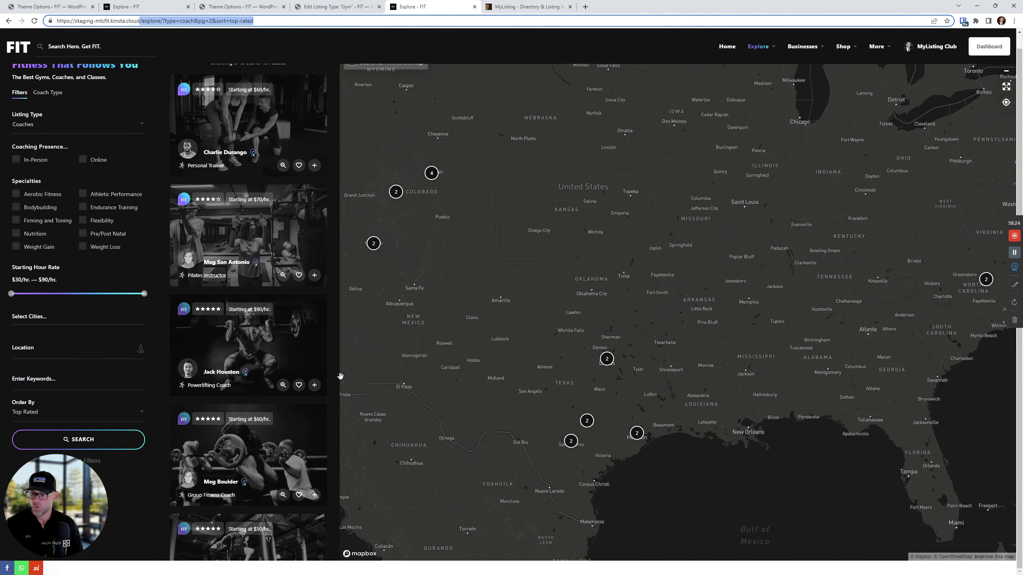
pyautogui.scroll(-2, 311, 400)
pyautogui.click(200, 521)
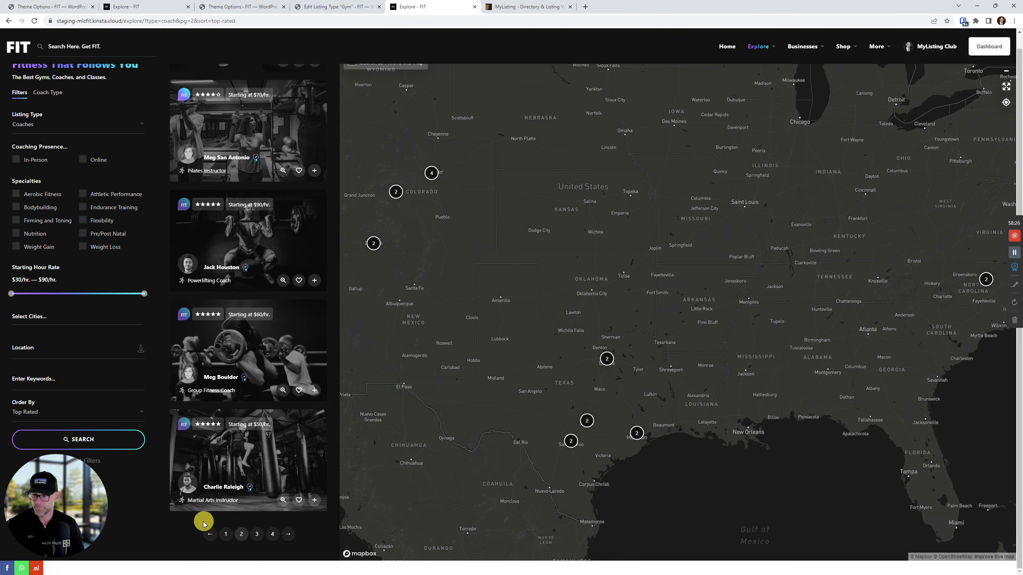
pyautogui.tripleClick(210, 539)
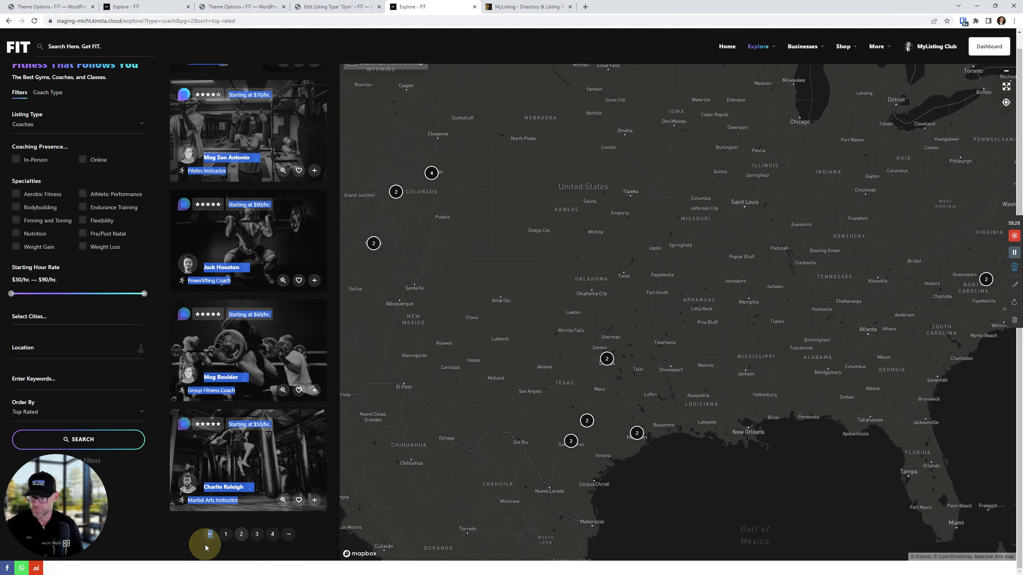
# - In the live site's Explore theme options, set the listings per page to 90 and save
pyautogui.click(60, 6)
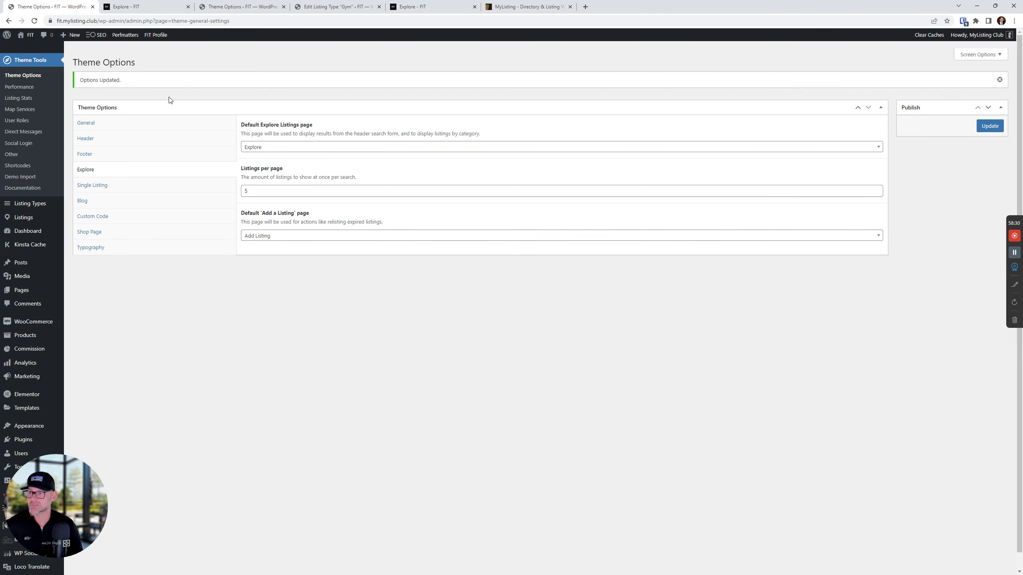
pyautogui.click(267, 193)
pyautogui.press('BackSpace')
pyautogui.write('9')
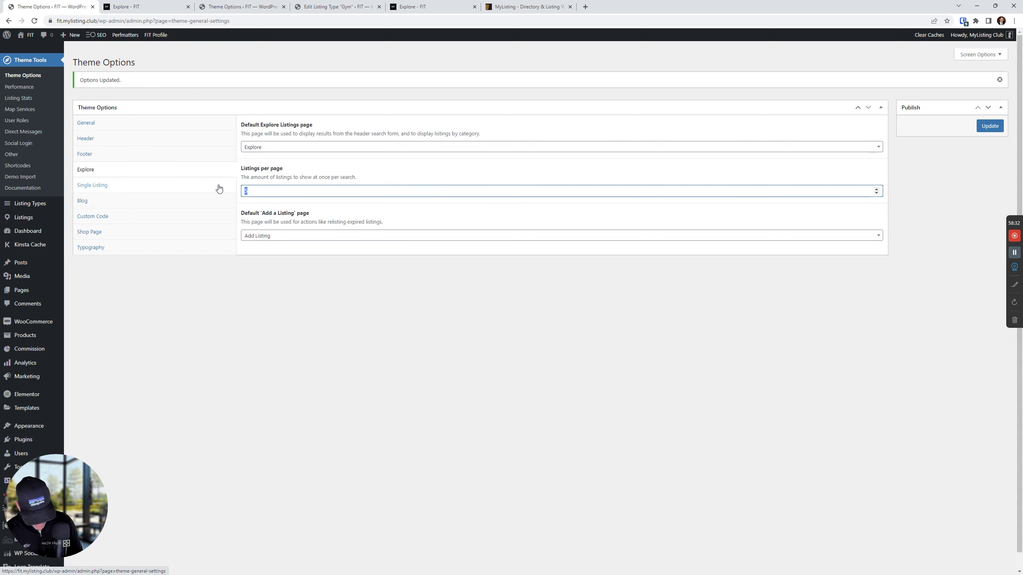
pyautogui.write('0')
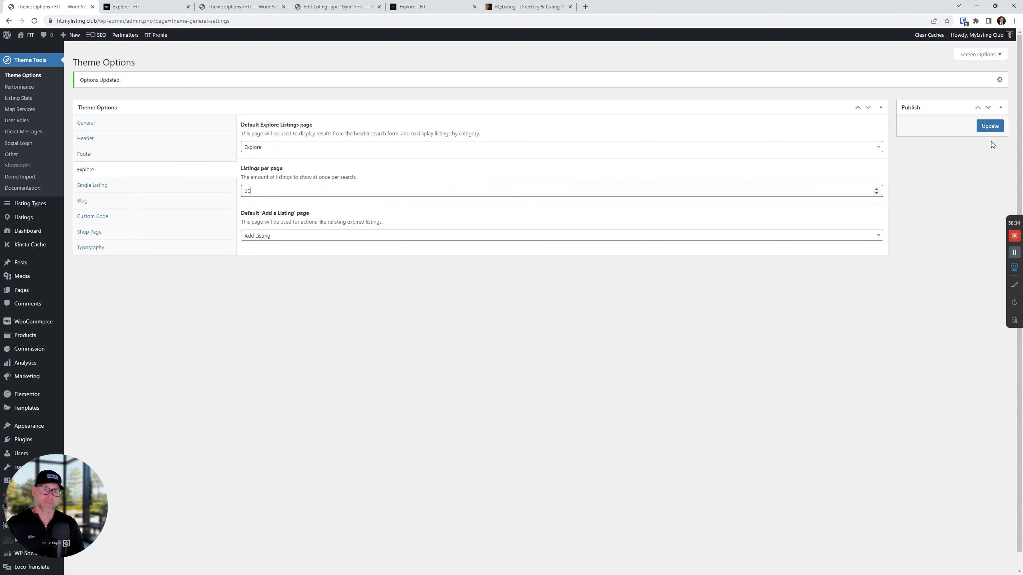
pyautogui.click(989, 125)
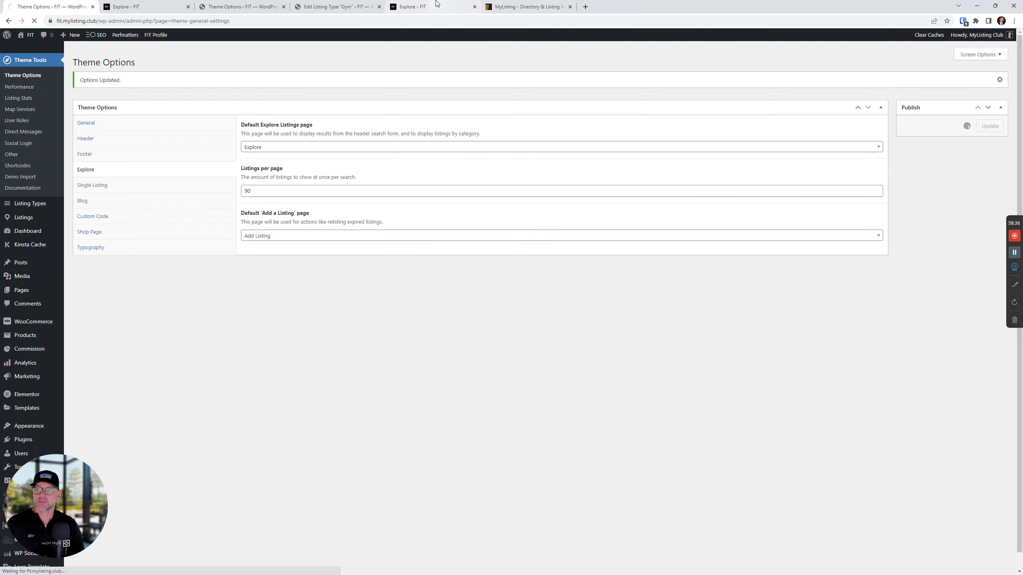
# - Go to page 3 of the staging Coaches results and return to the first page to check the pagination text
pyautogui.click(432, 7)
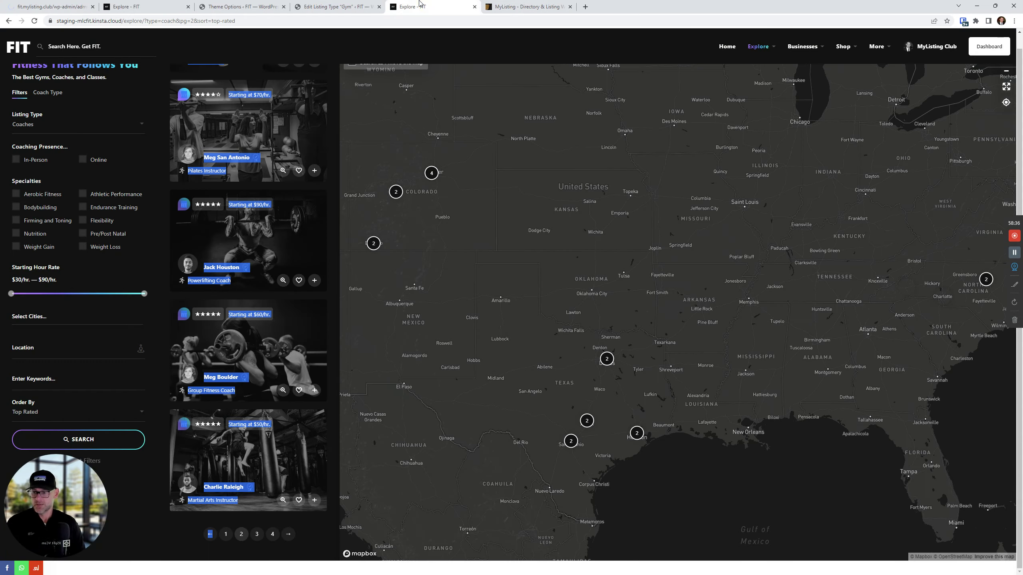
pyautogui.click(178, 524)
pyautogui.click(258, 534)
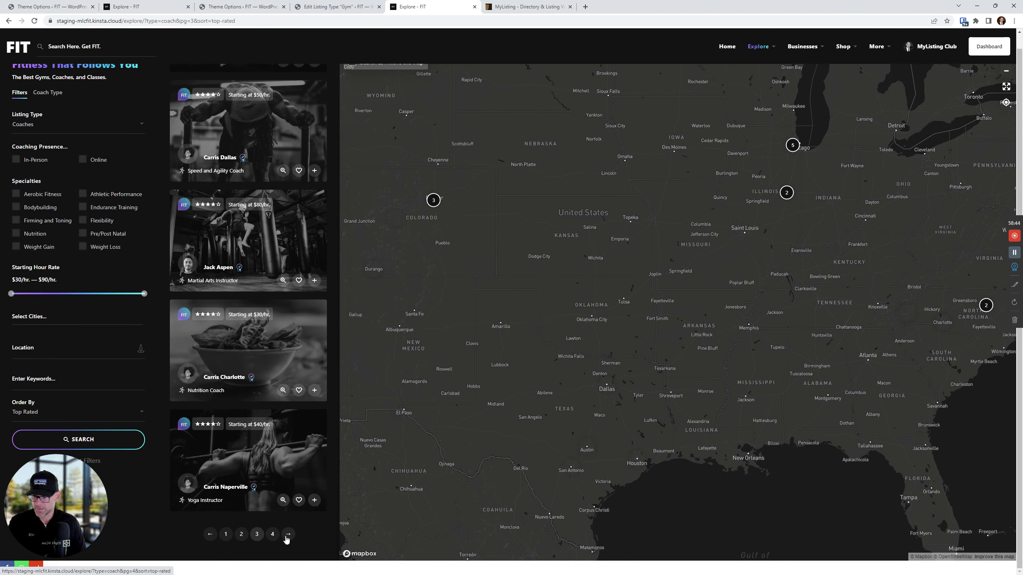
pyautogui.click(209, 534)
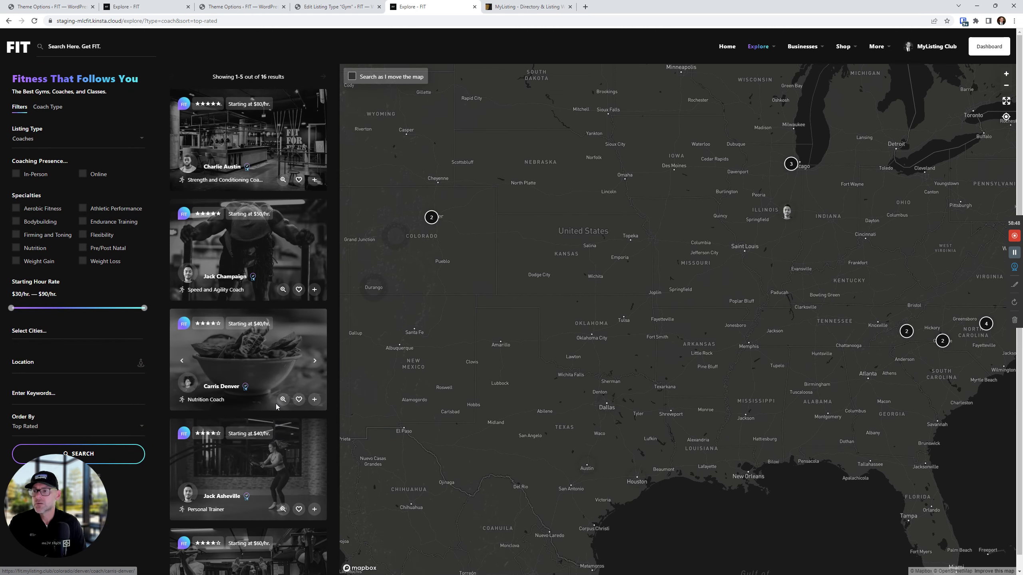
# - Highlight the results-range text above the staging Coaches listings and compare it with the text on the live Coaches page
pyautogui.moveTo(284, 77); pyautogui.dragTo(205, 72)
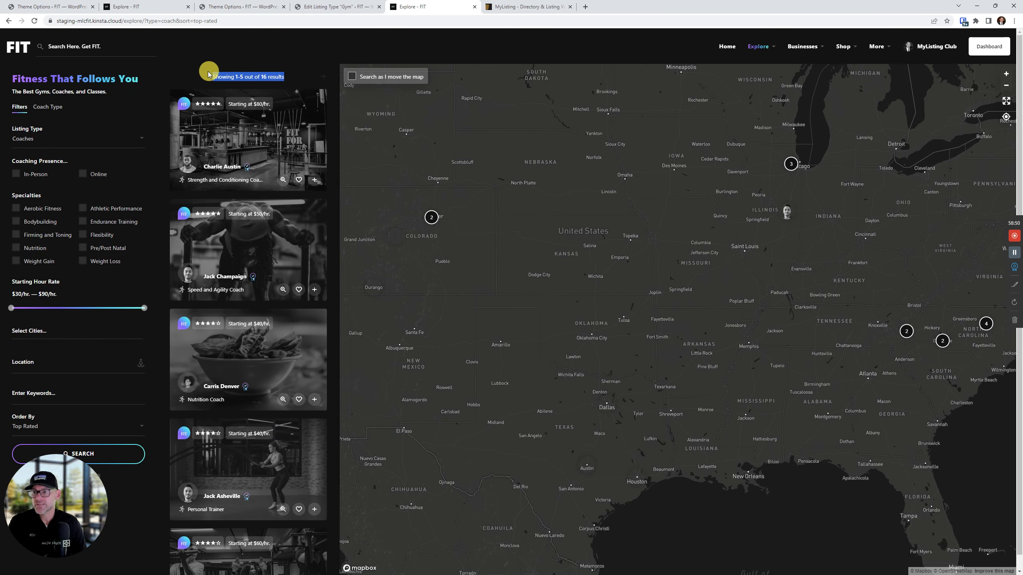
pyautogui.click(123, 3)
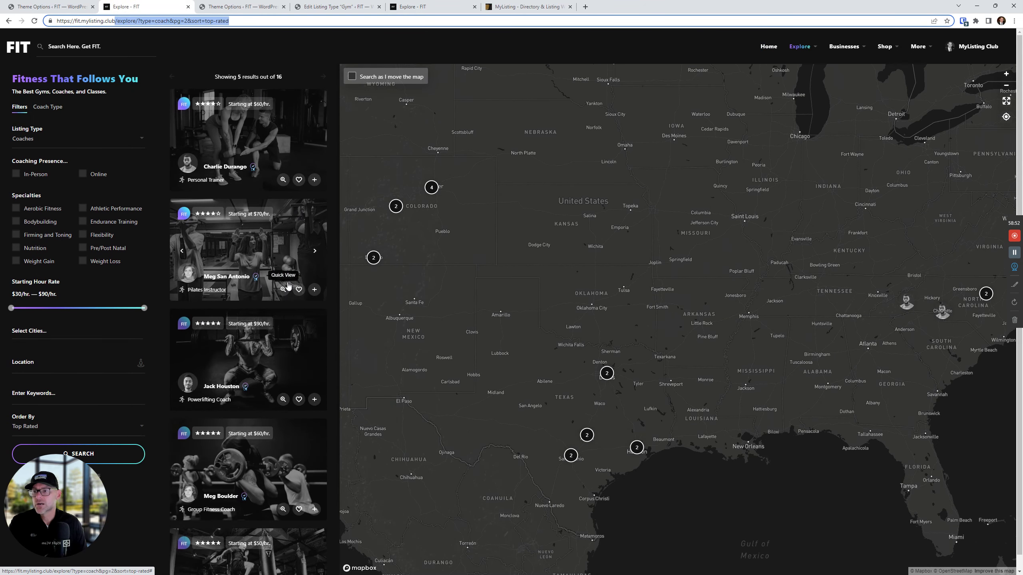
pyautogui.click(425, 4)
pyautogui.click(170, 4)
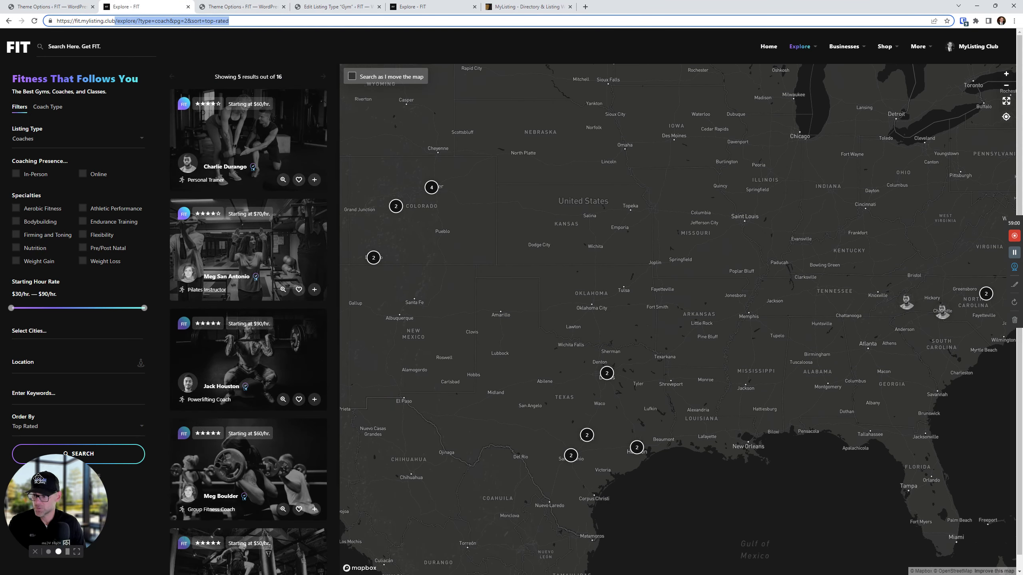
pyautogui.click(96, 472)
pyautogui.hotkey('ctrl', '5')
pyautogui.click(83, 476)
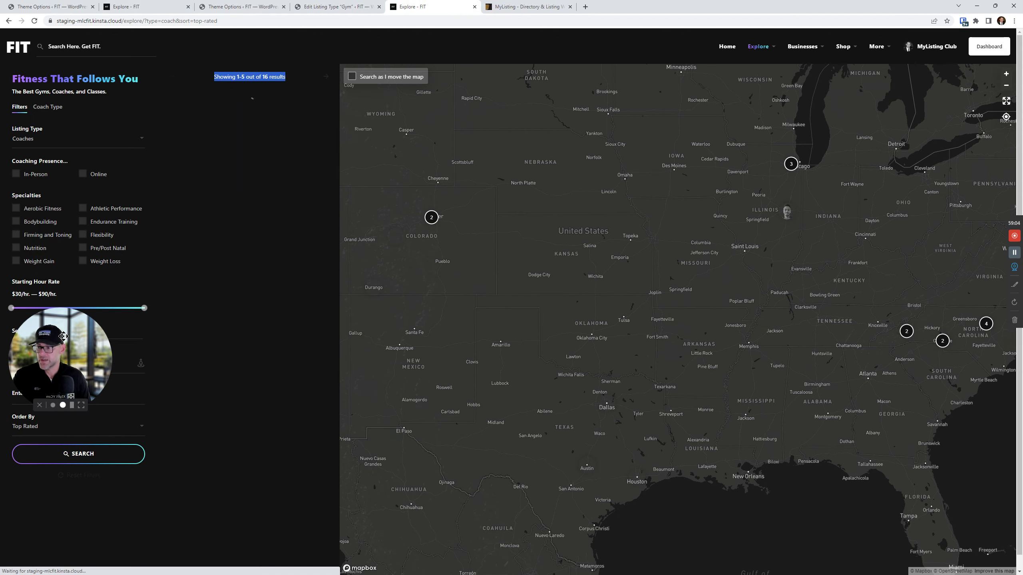
pyautogui.moveTo(64, 335); pyautogui.dragTo(63, 467)
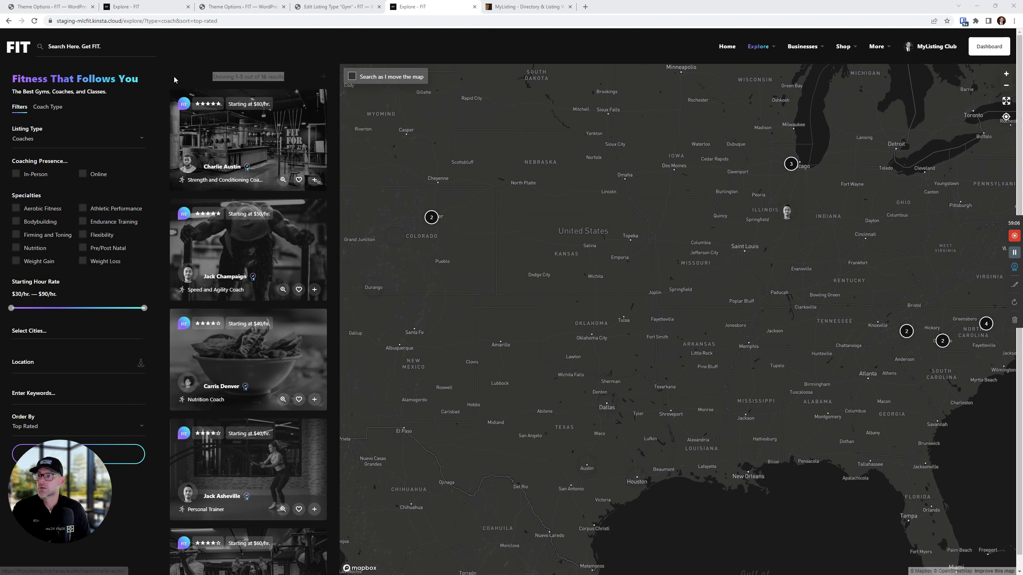
# - Check the results text on the live Coaches page and look through its full list of coaches
pyautogui.click(133, 4)
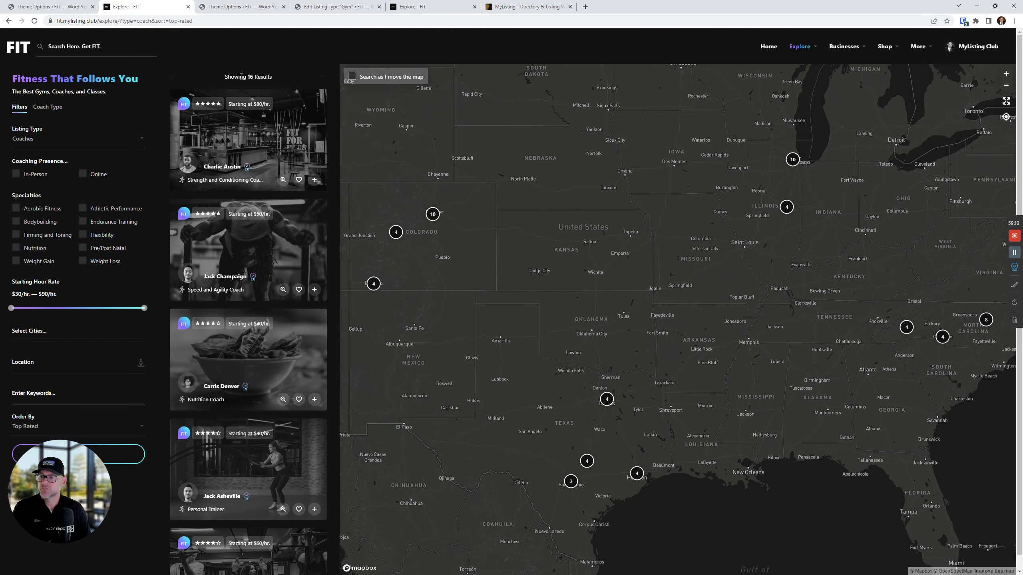
pyautogui.scroll(-10, 252, 257)
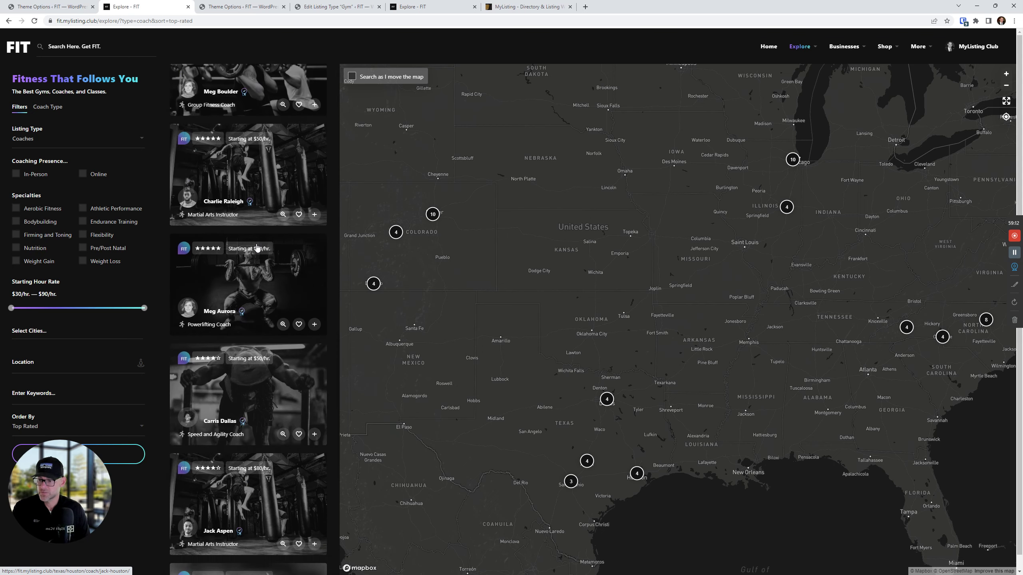
pyautogui.scroll(-5, 252, 257)
# - In the live site's Explore theme options, set the listings per page to 5 and save
pyautogui.click(52, 6)
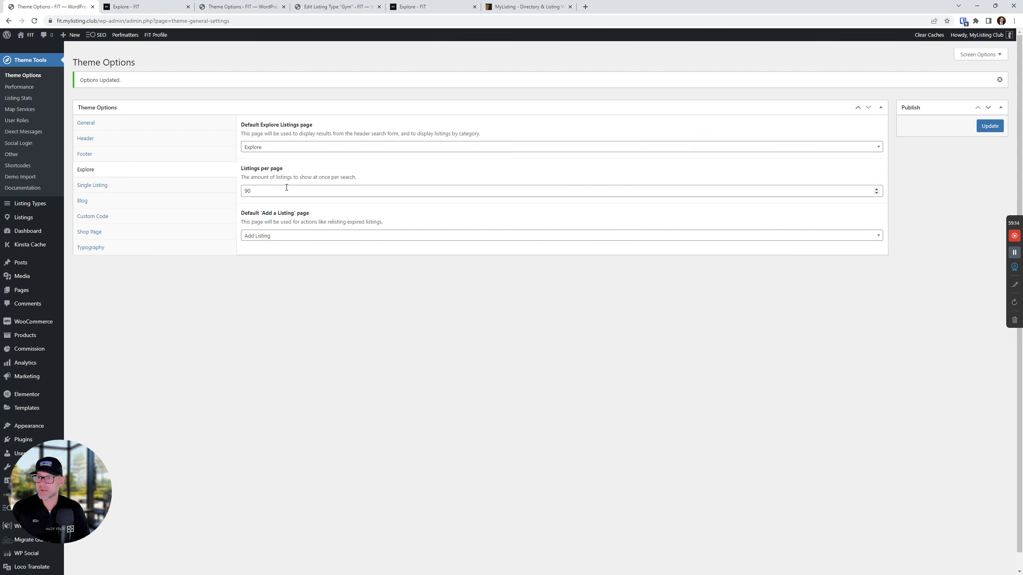
pyautogui.moveTo(261, 191); pyautogui.dragTo(167, 199)
pyautogui.write('5')
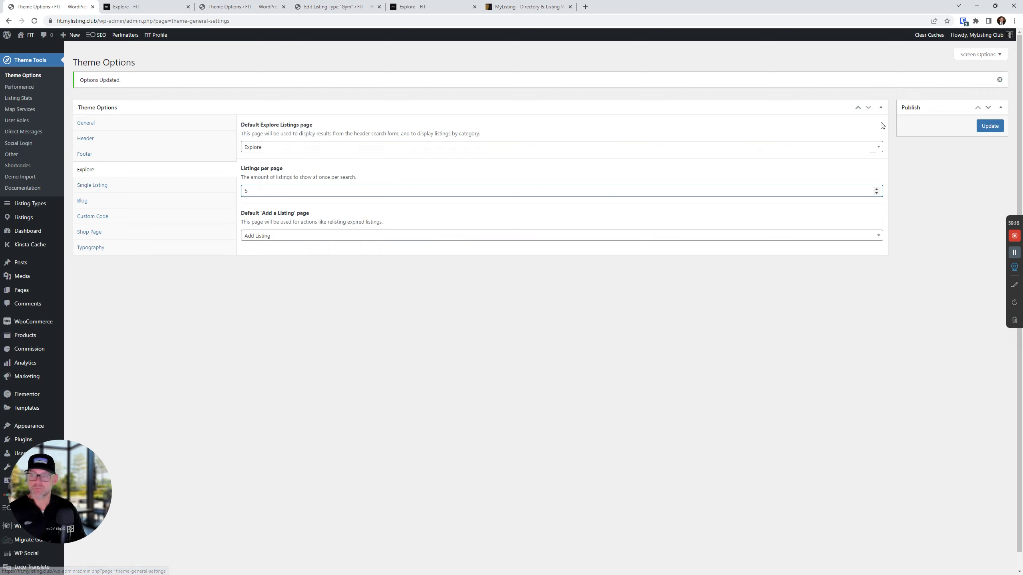
pyautogui.click(985, 126)
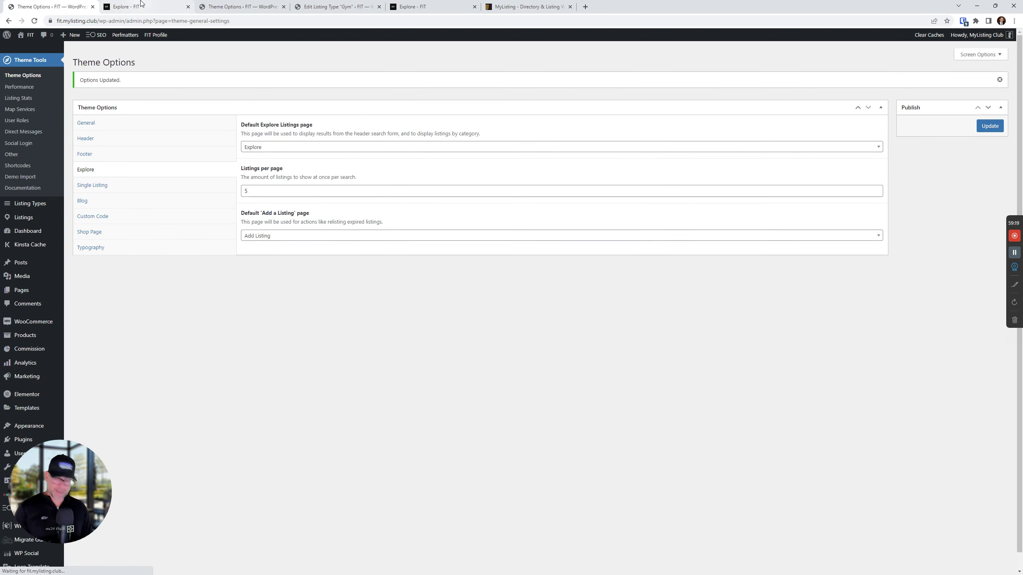
# - Reload the live Coaches page and inspect its results text and the page numbers below the listings
pyautogui.click(141, 5)
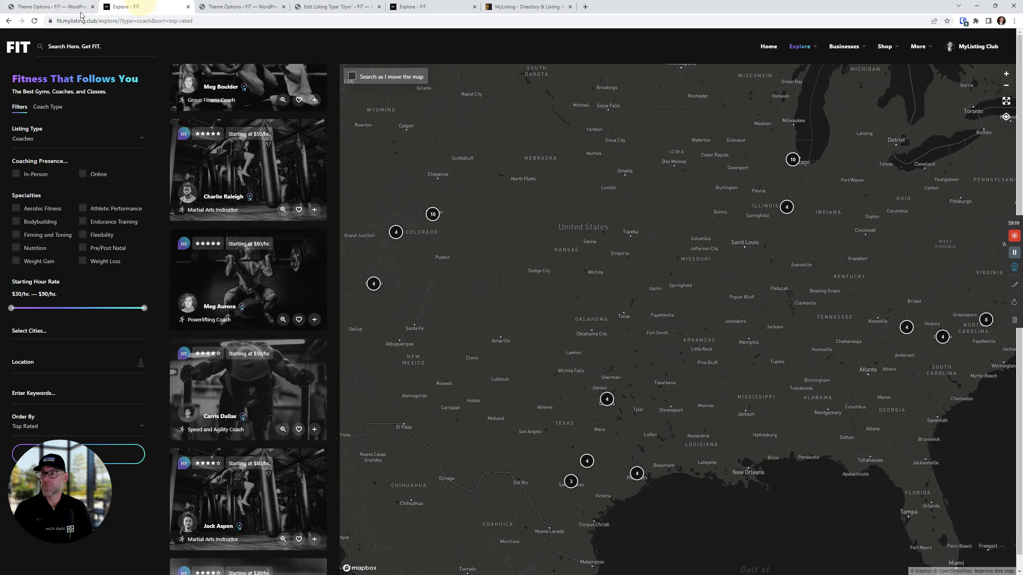
pyautogui.click(34, 21)
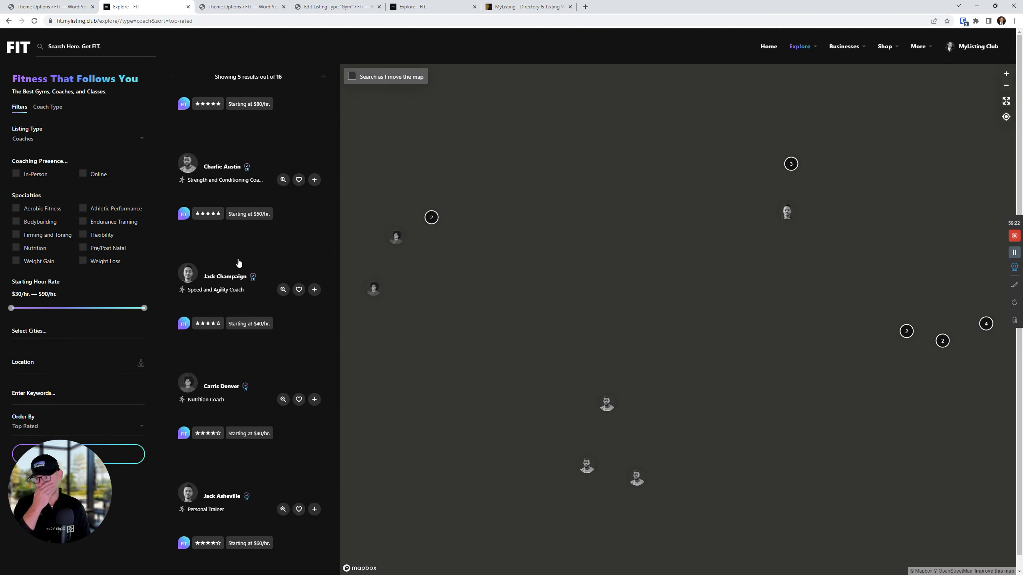
pyautogui.scroll(-1, 242, 286)
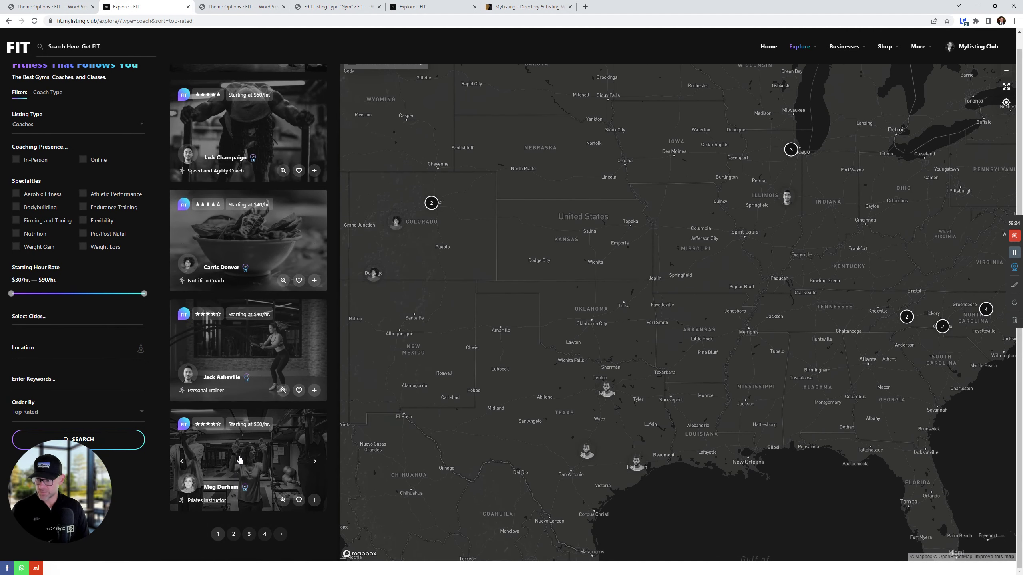
pyautogui.scroll(1, 240, 121)
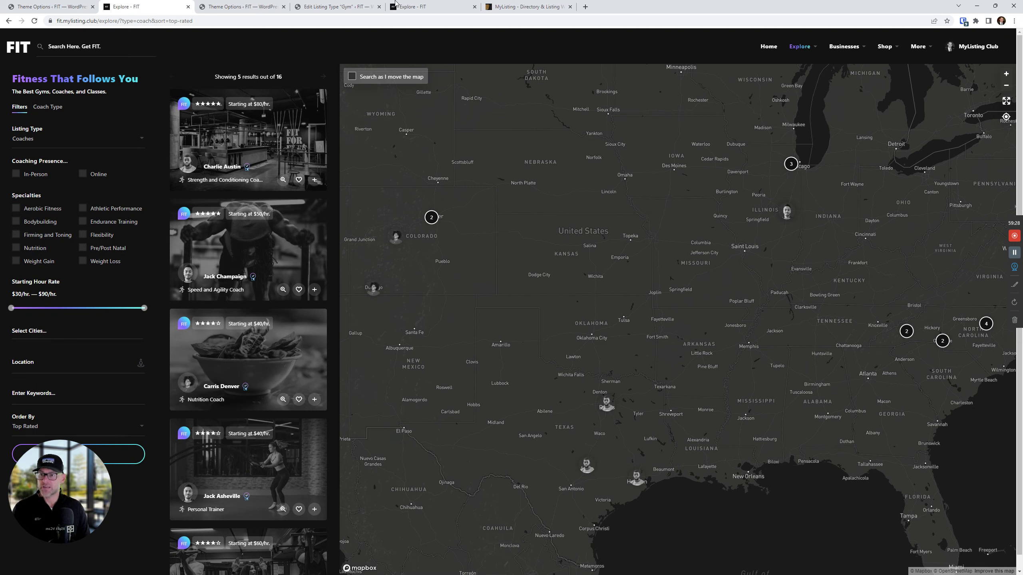
# - Highlight the range numbers in the staging Coaches results text, check the listings they cover, and compare with the live page
pyautogui.click(423, 6)
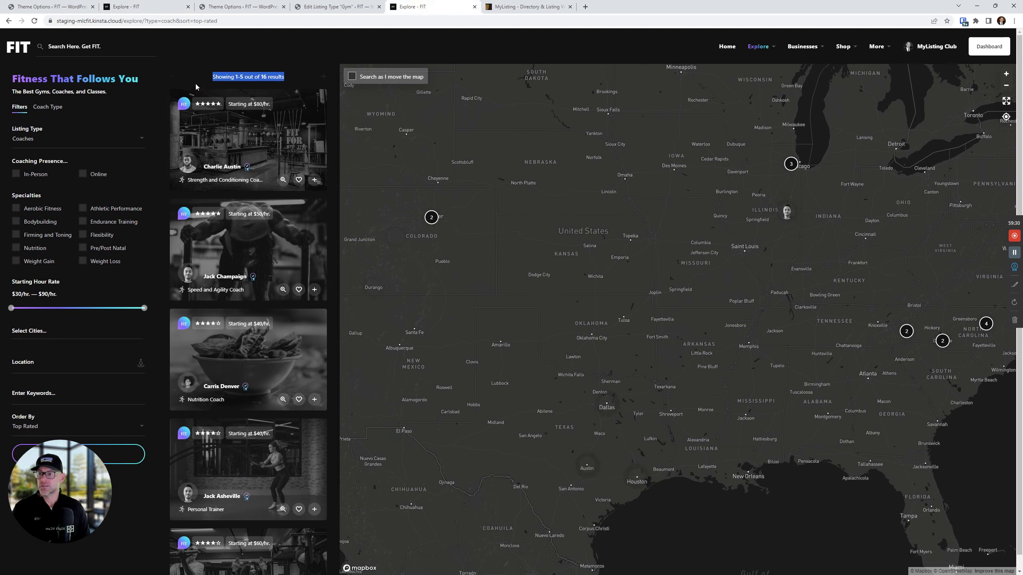
pyautogui.click(208, 83)
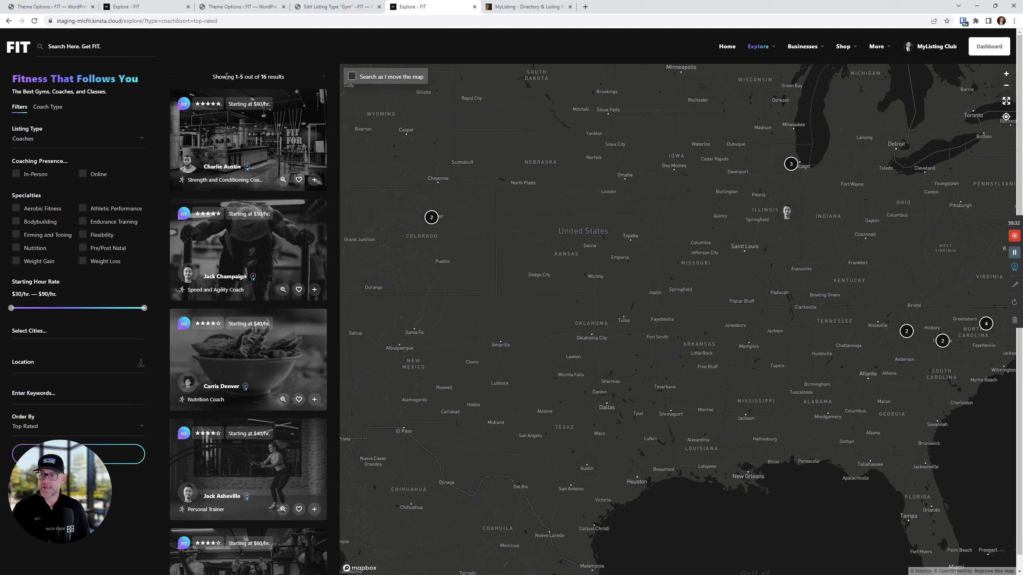
pyautogui.moveTo(237, 77); pyautogui.dragTo(241, 76)
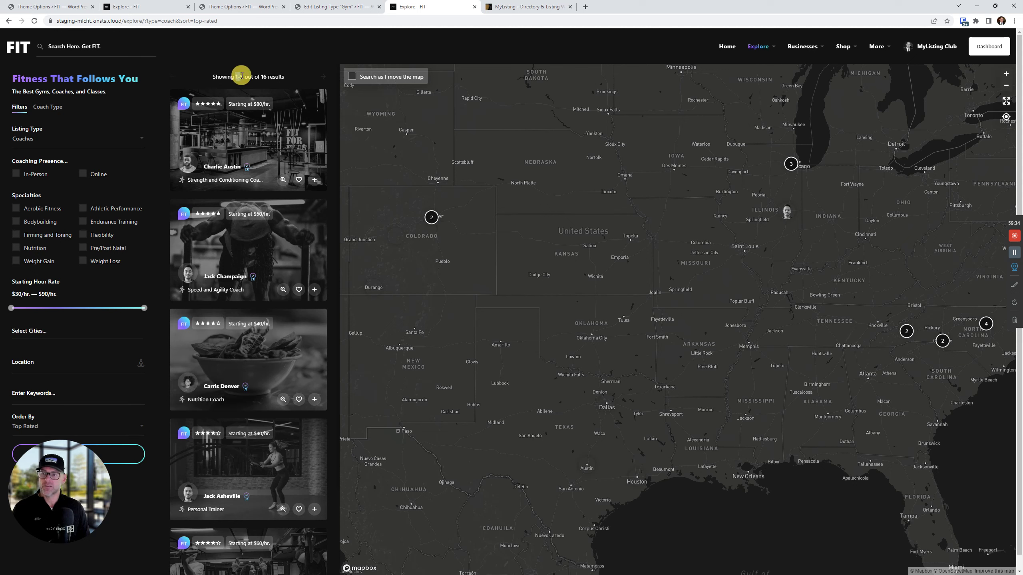
pyautogui.scroll(-3, 226, 363)
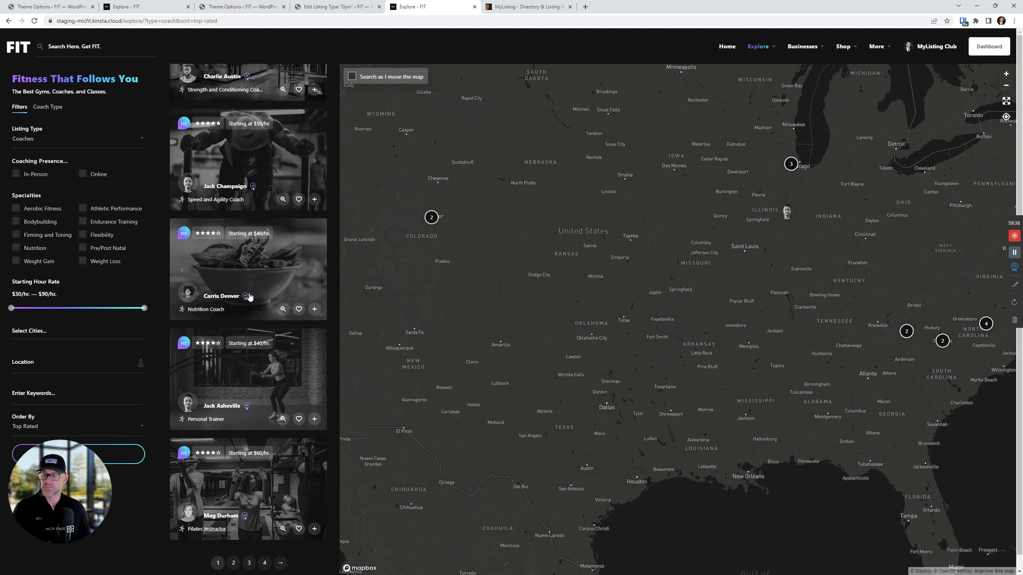
pyautogui.scroll(4, 226, 362)
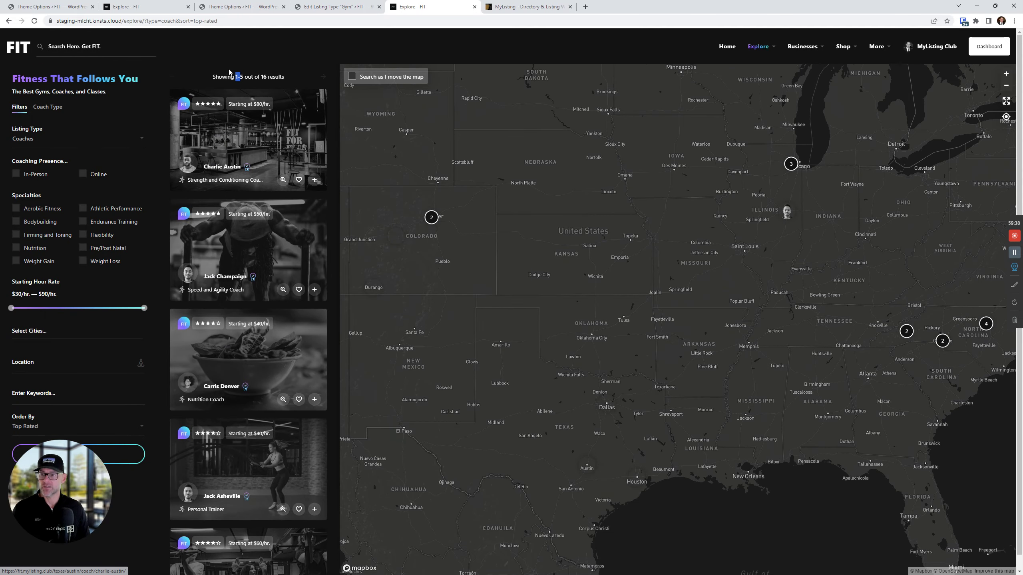
pyautogui.click(153, 4)
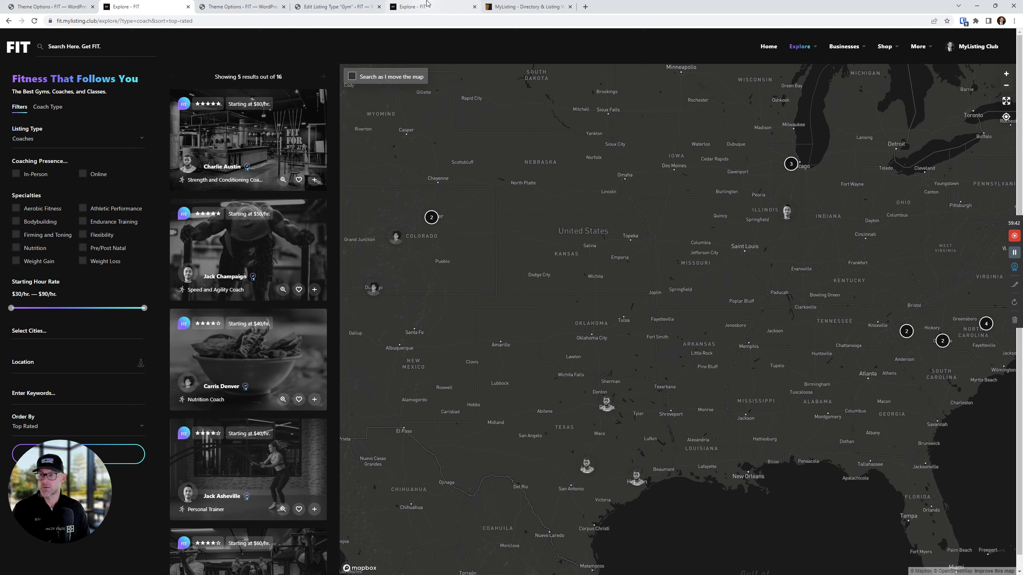
# - Highlight the changelog tweak about showing the number of listings for the active listing type in the explore taxonomy tab
pyautogui.click(523, 7)
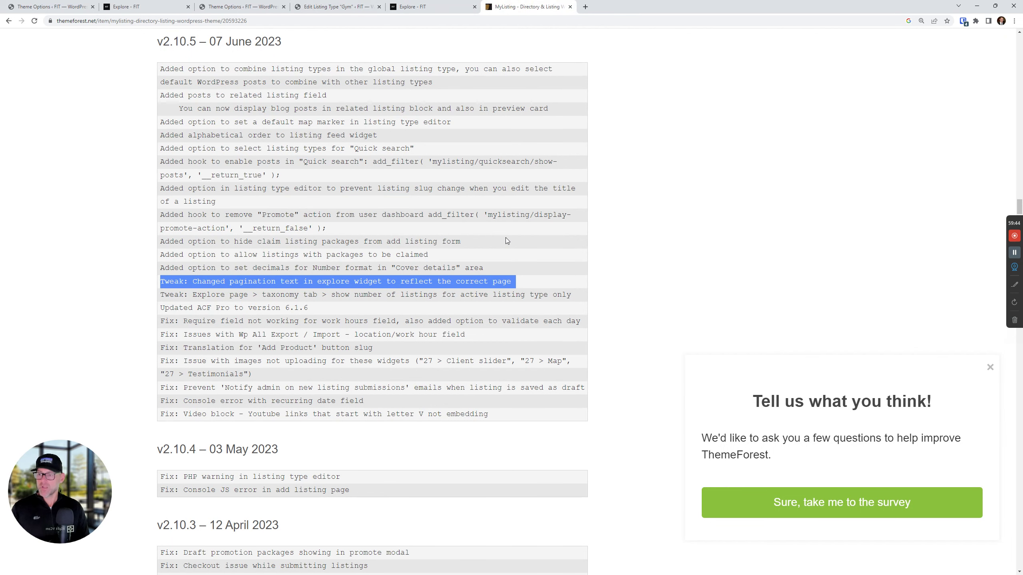
pyautogui.click(411, 296)
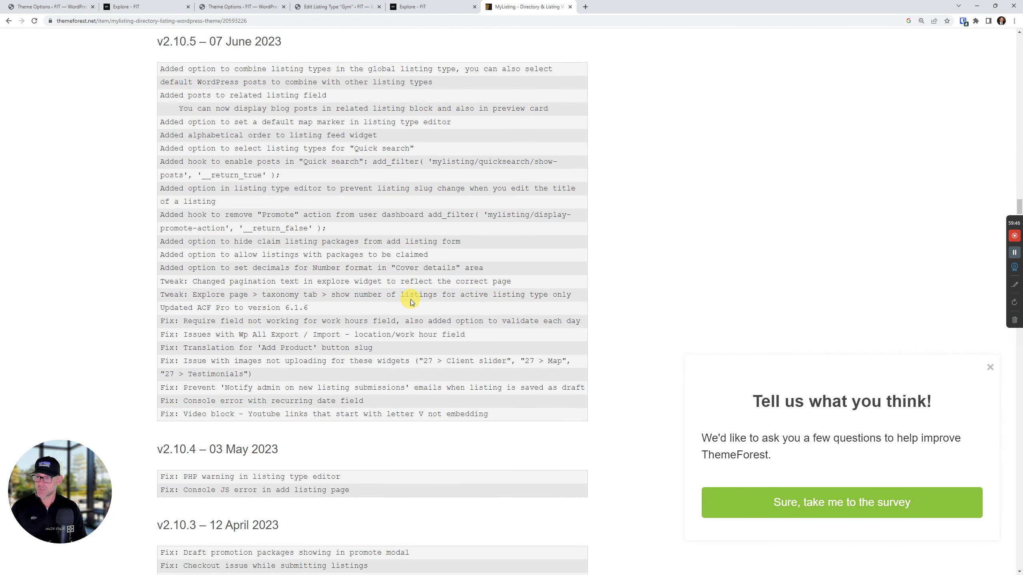
pyautogui.tripleClick(411, 297)
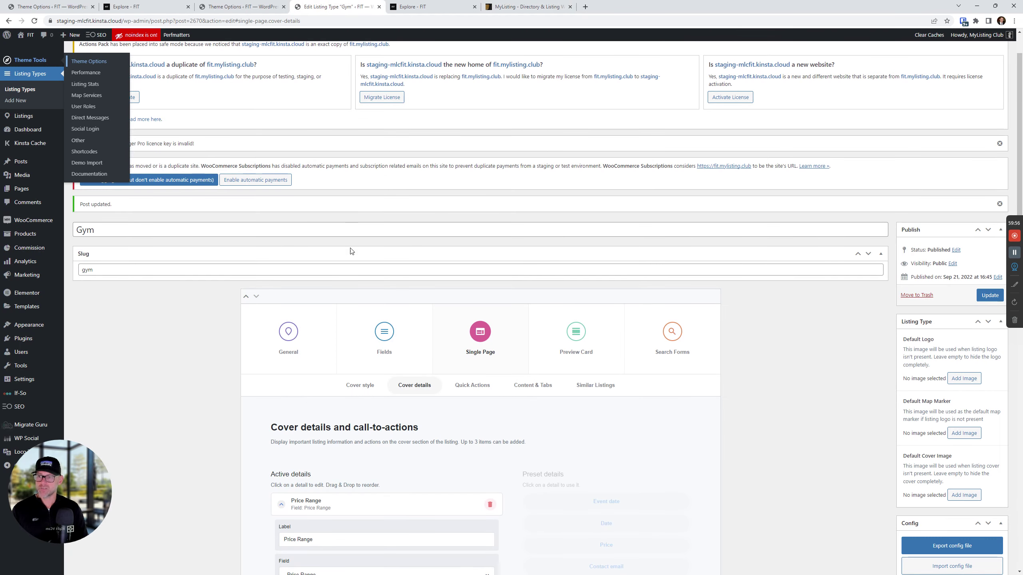
# - Restore the live site's listings per page to 90 in the Explore theme options and save
pyautogui.click(52, 7)
pyautogui.moveTo(261, 191); pyautogui.dragTo(212, 192)
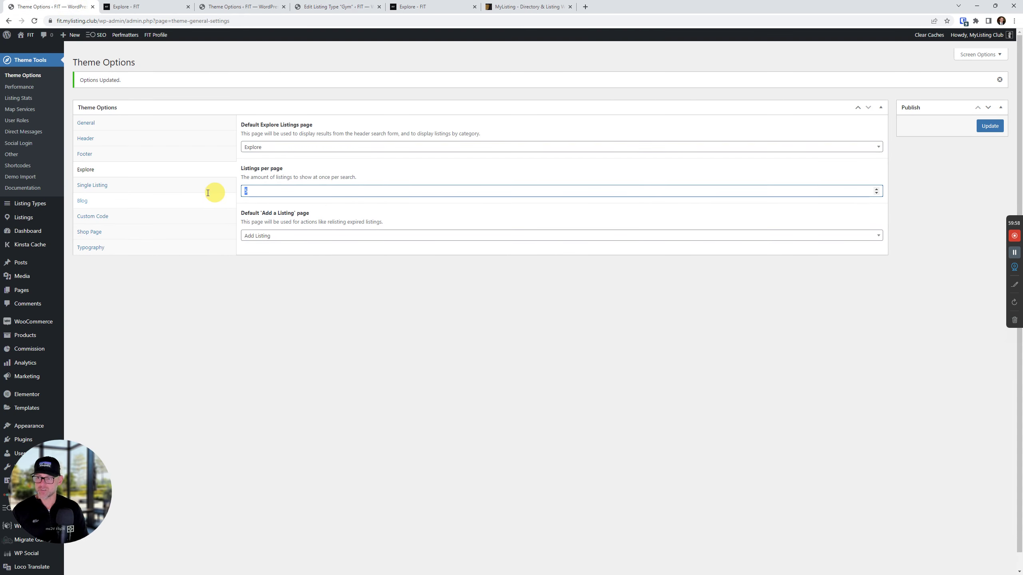
pyautogui.write('90')
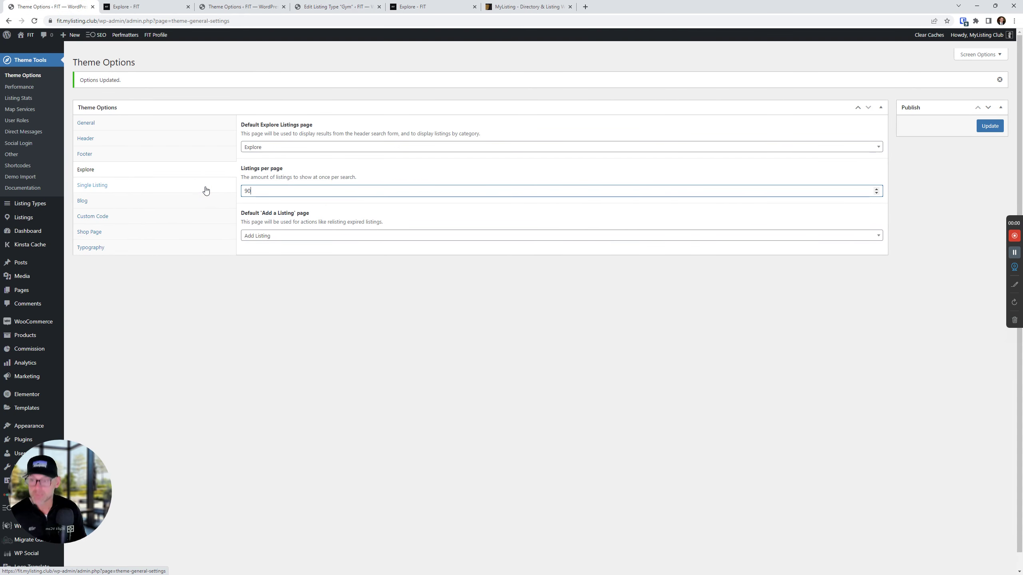
pyautogui.click(987, 127)
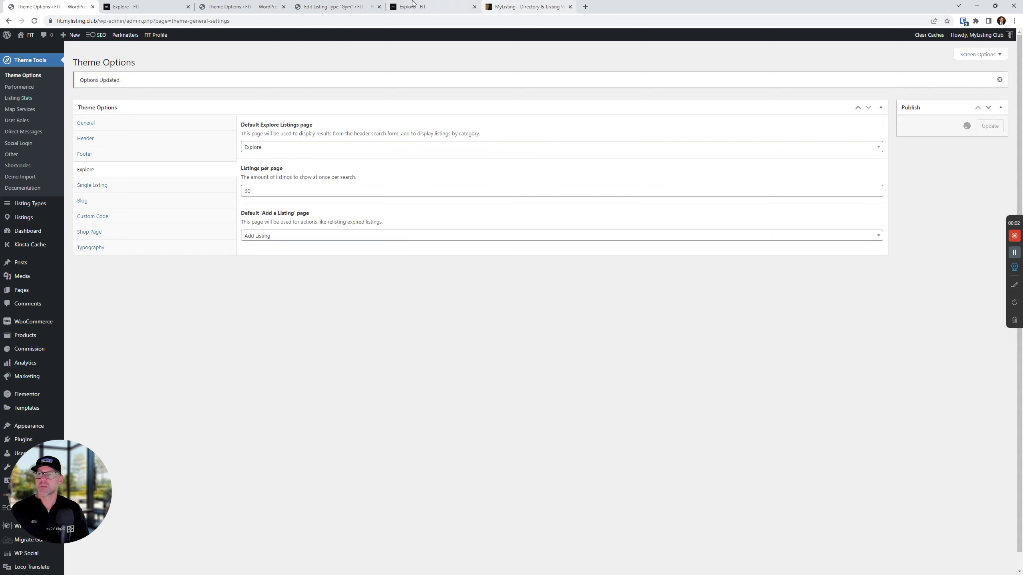
# - Reread the taxonomy tab tweak and open the Explore Tabs settings in the search forms of the staging Gym listing type
pyautogui.click(342, 5)
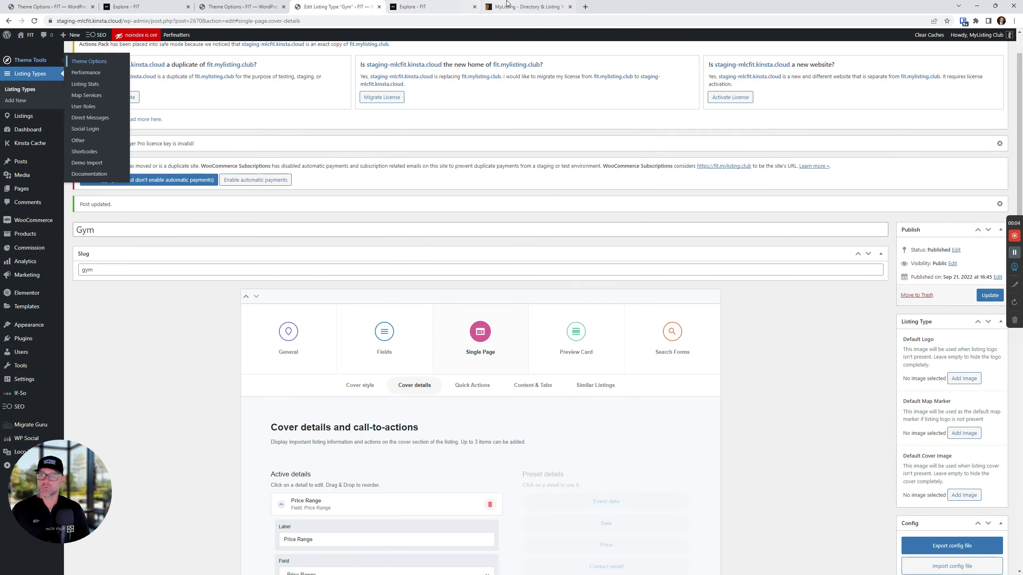
pyautogui.click(523, 6)
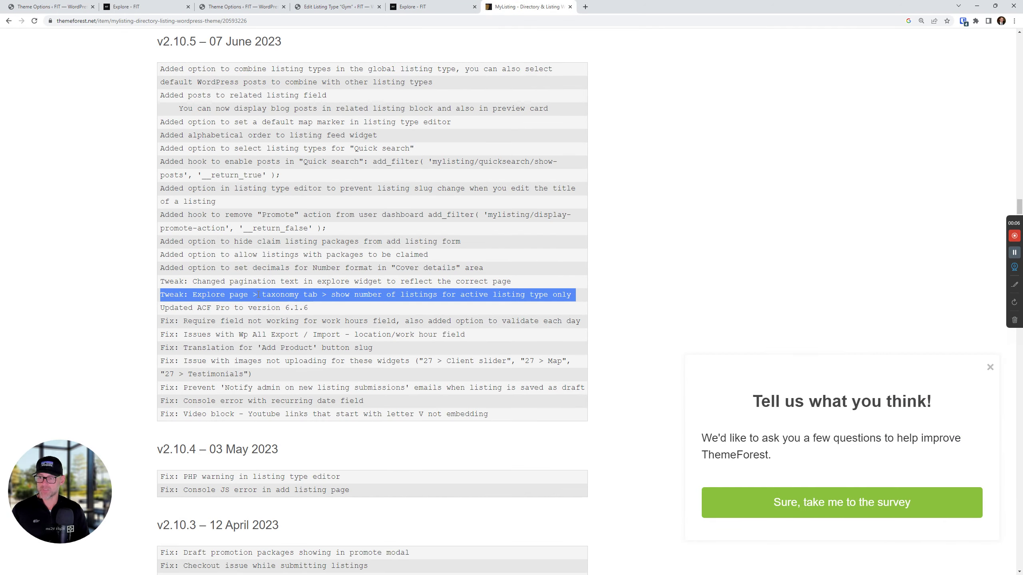
pyautogui.click(346, 7)
pyautogui.scroll(-3, 590, 355)
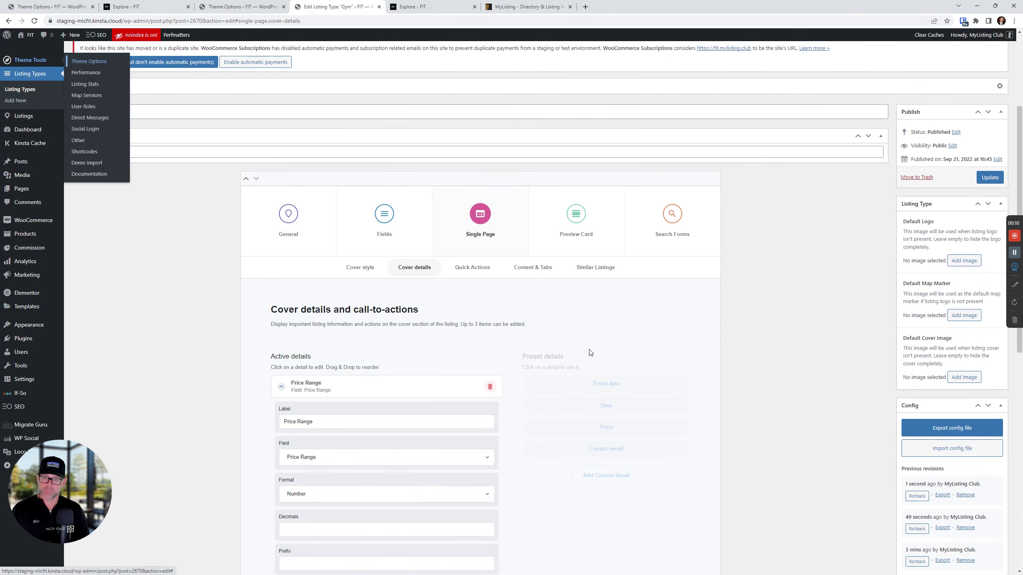
pyautogui.click(676, 229)
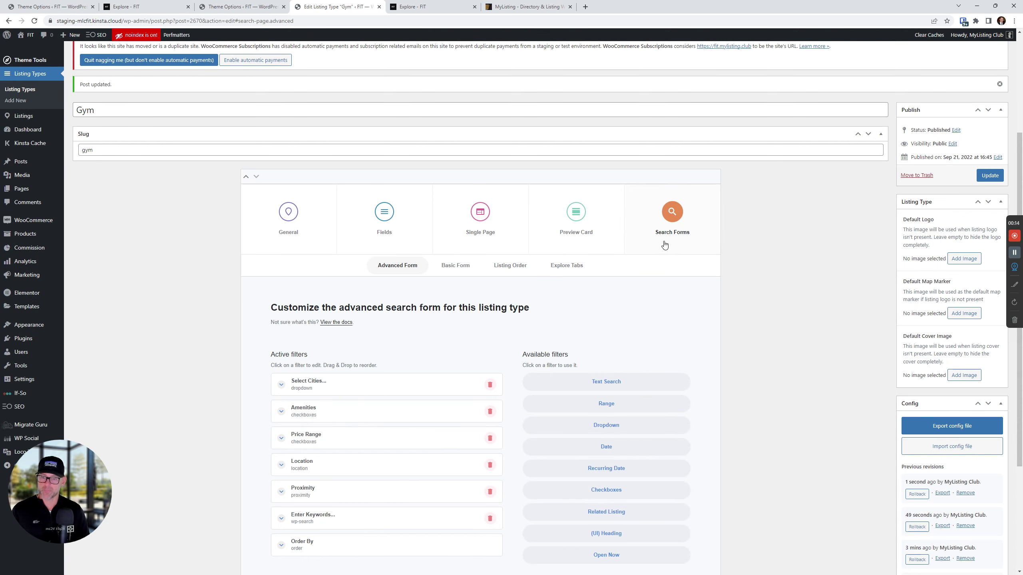
pyautogui.click(572, 273)
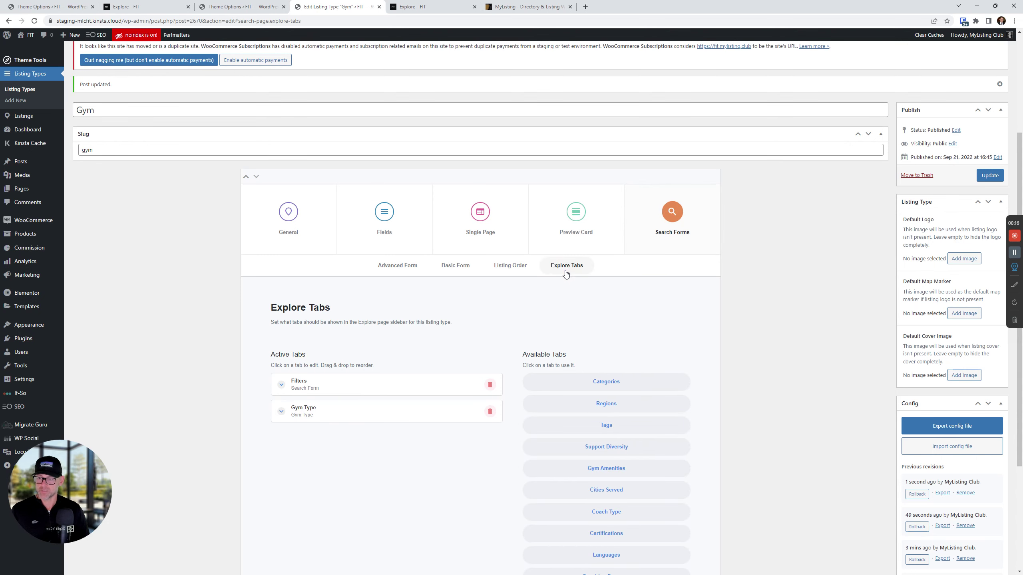
pyautogui.scroll(-3, 392, 294)
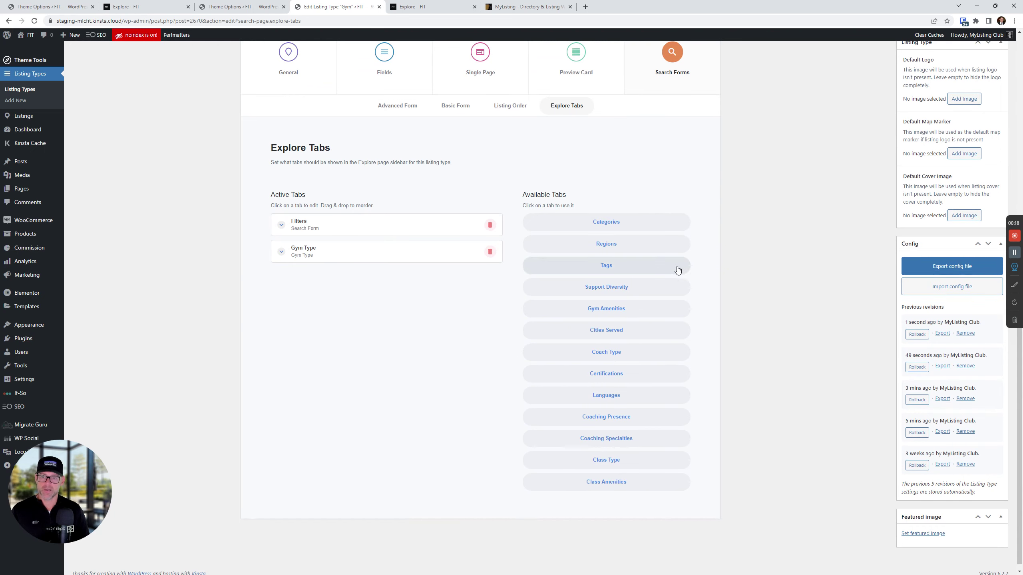
# - Recheck the changelog tweak, add Categories to the Gym listing type's active explore tabs and expand its settings
pyautogui.click(501, 6)
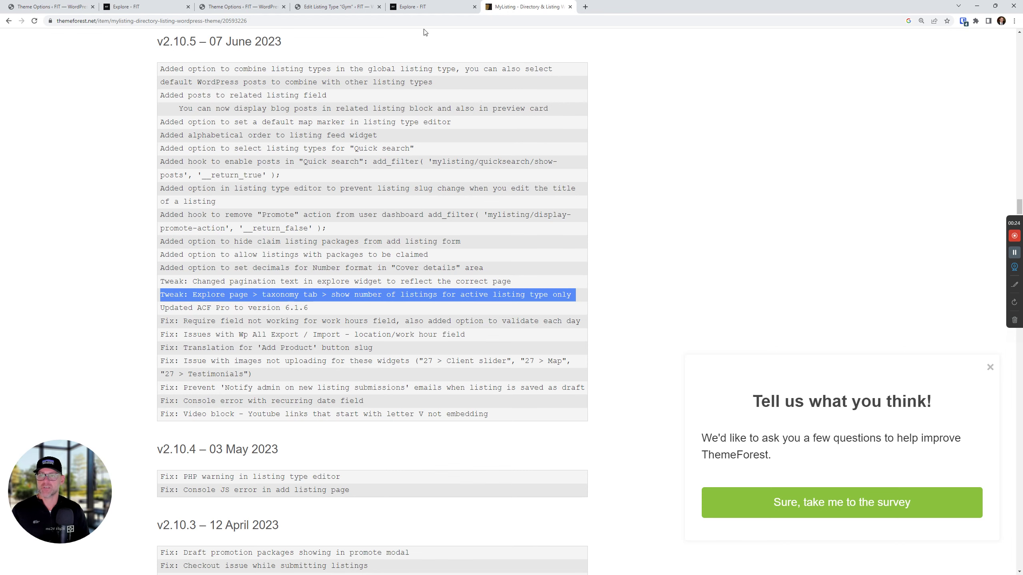
pyautogui.click(336, 6)
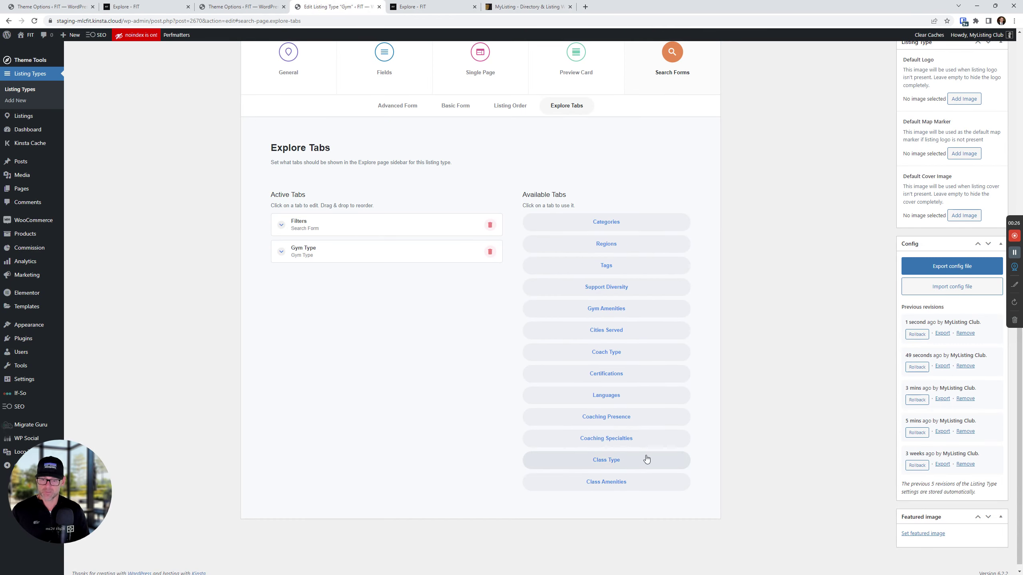
pyautogui.click(617, 224)
pyautogui.click(400, 284)
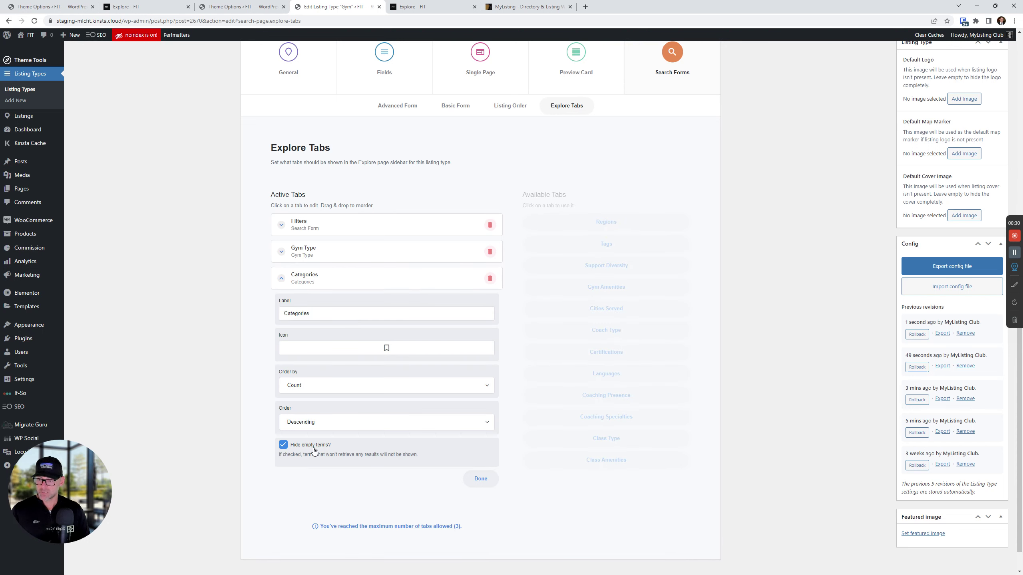
# - Remove Categories from the Gym listing type's active explore tabs and recheck the taxonomy tab tweak in the changelog
pyautogui.click(490, 279)
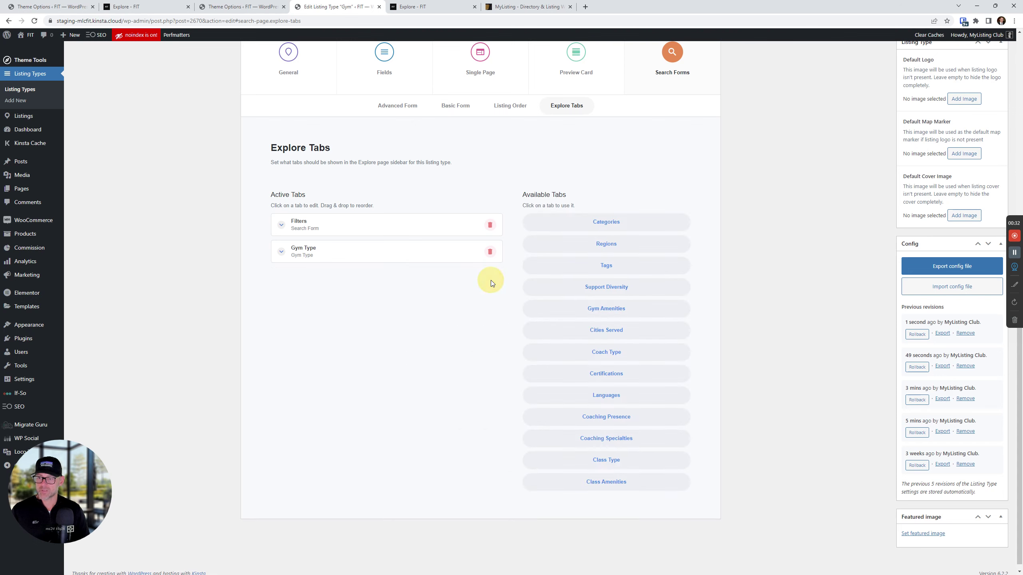
pyautogui.click(518, 5)
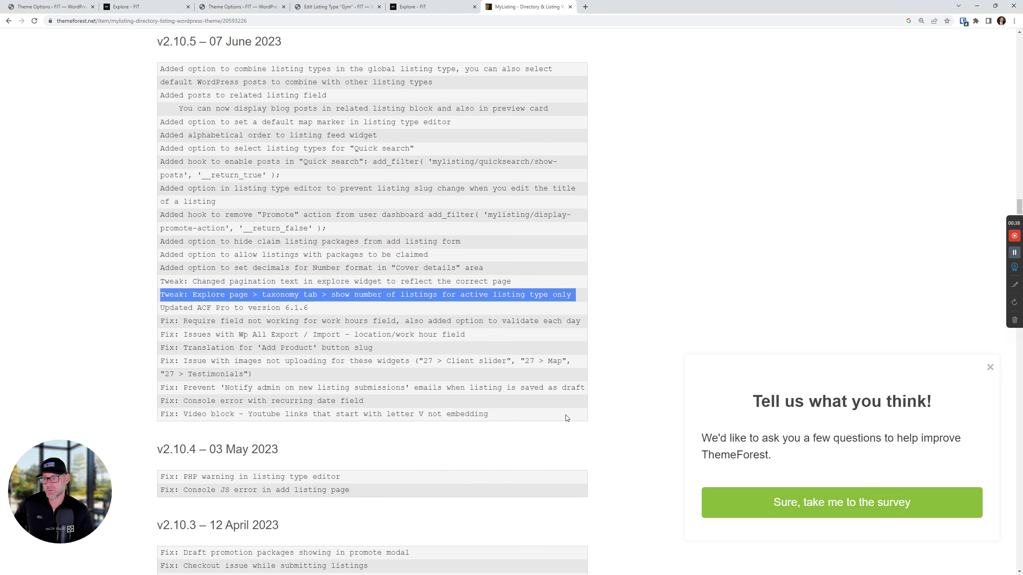
pyautogui.click(332, 7)
pyautogui.scroll(5, 438, 296)
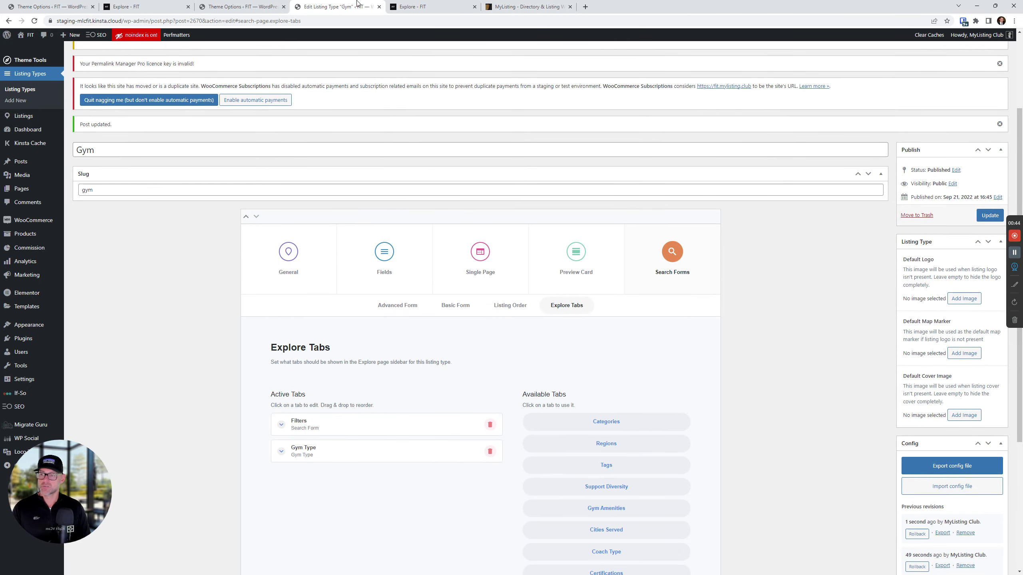
# - Open the staging site's Pages list in a new browser tab from its admin area
pyautogui.click(242, 7)
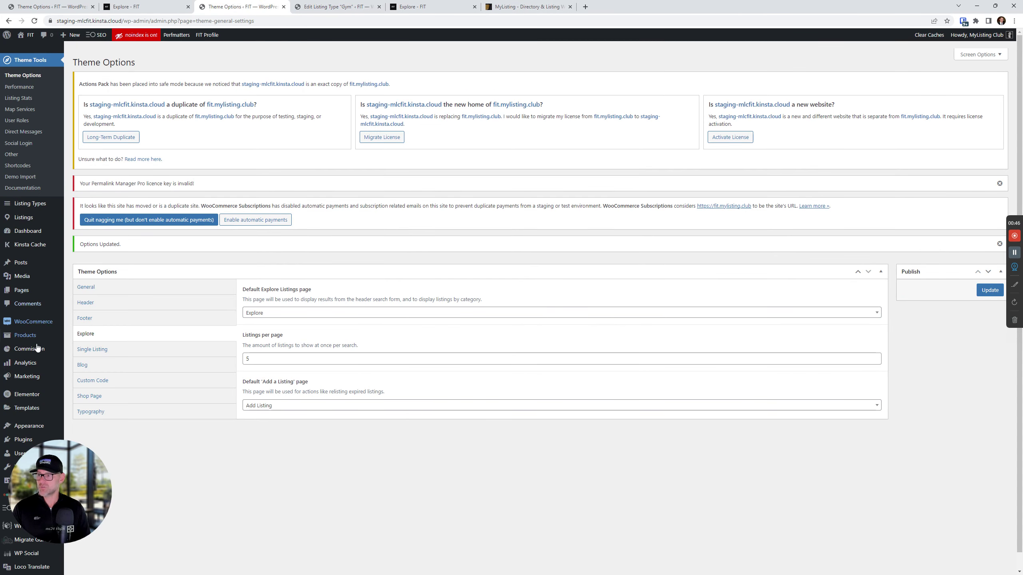
pyautogui.rightClick(23, 287)
pyautogui.click(53, 292)
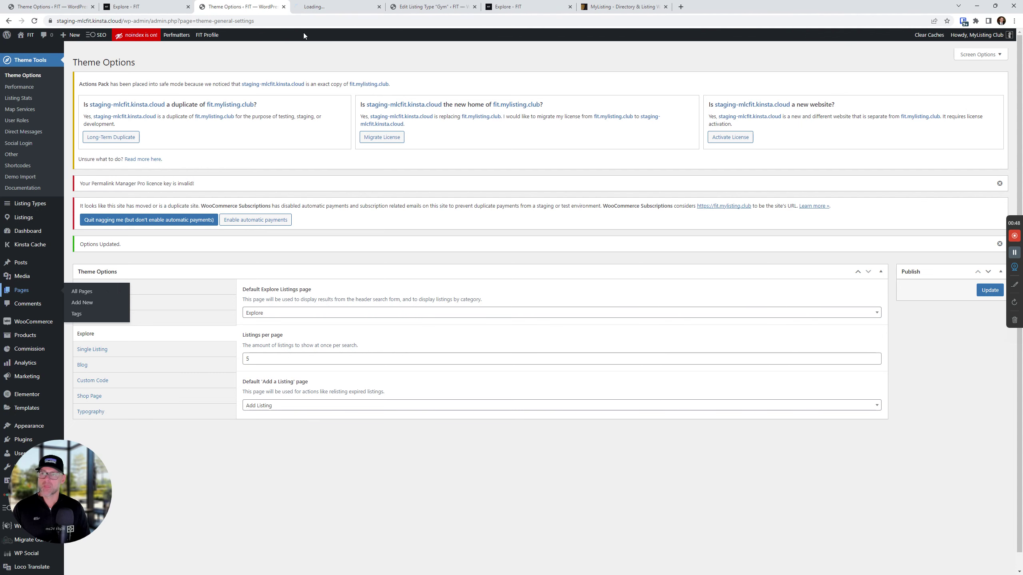
pyautogui.click(330, 5)
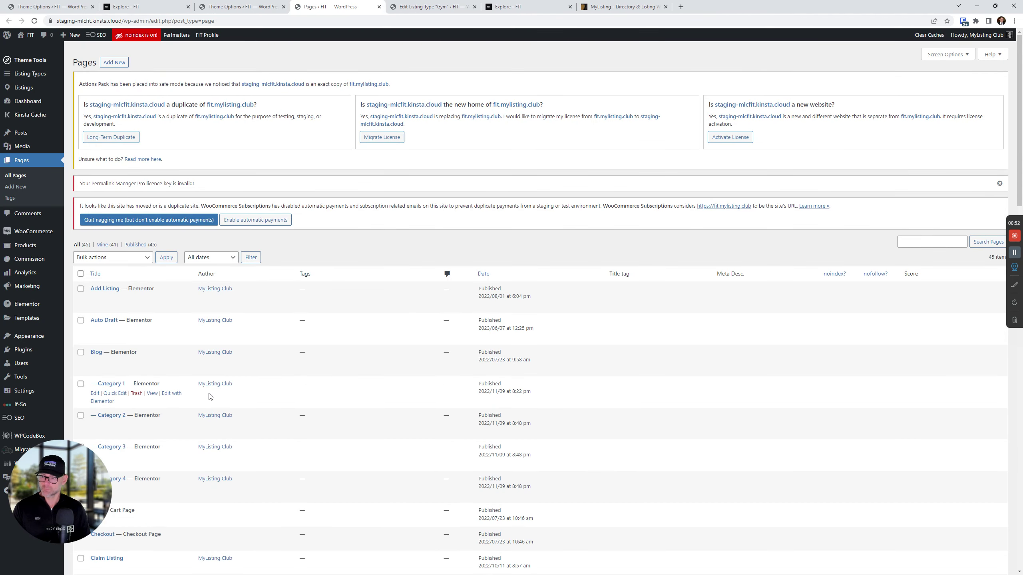
# - Find the Explore page in the pages list and open it for editing with Elementor in a new browser tab
pyautogui.scroll(-8, 213, 425)
pyautogui.scroll(-5, 213, 425)
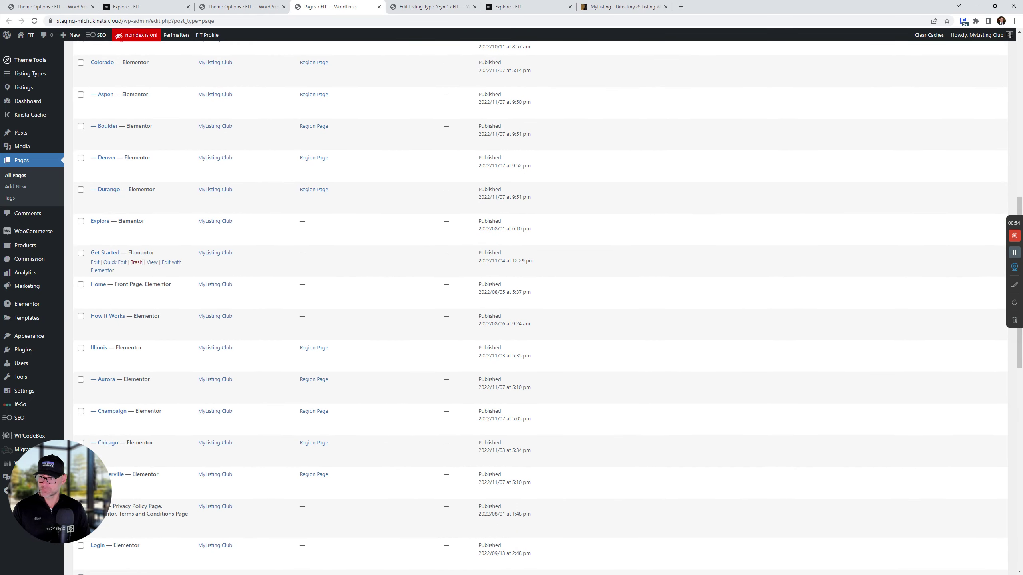
pyautogui.rightClick(166, 232)
pyautogui.click(191, 232)
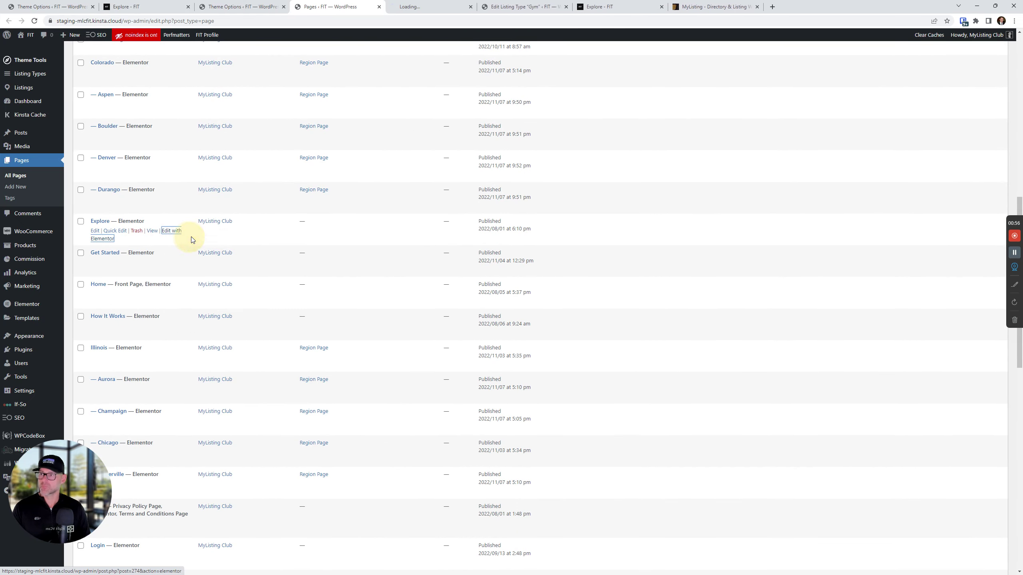
pyautogui.click(412, 6)
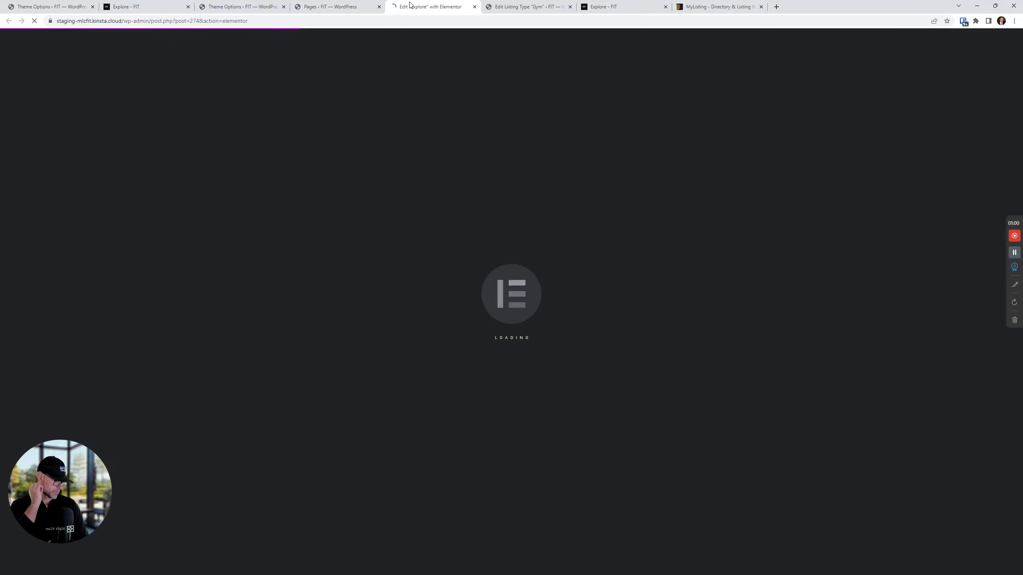
# - Reread the taxonomy tab tweak in the changelog and return to the Explore page in the Elementor editor
pyautogui.click(698, 8)
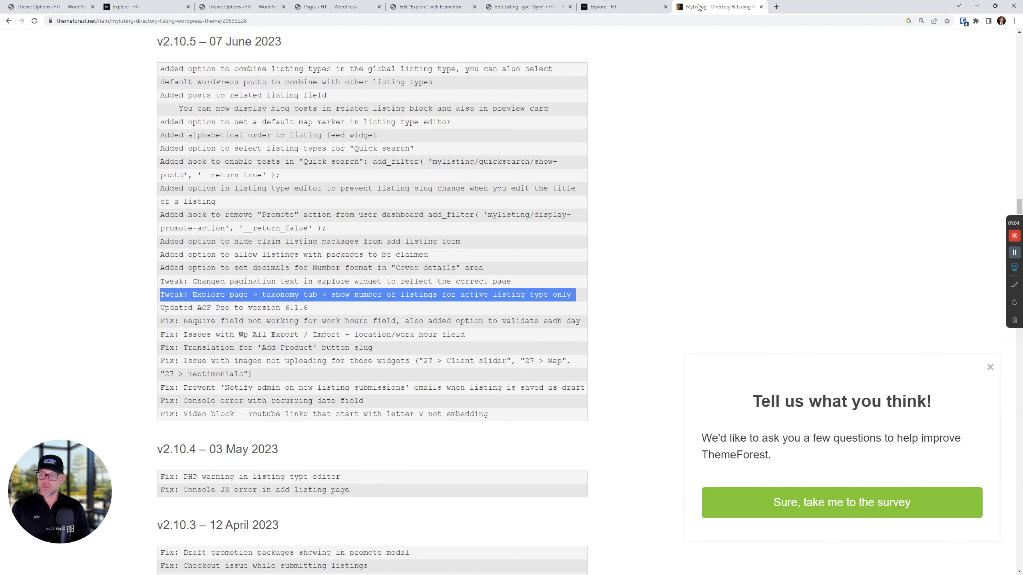
pyautogui.click(527, 7)
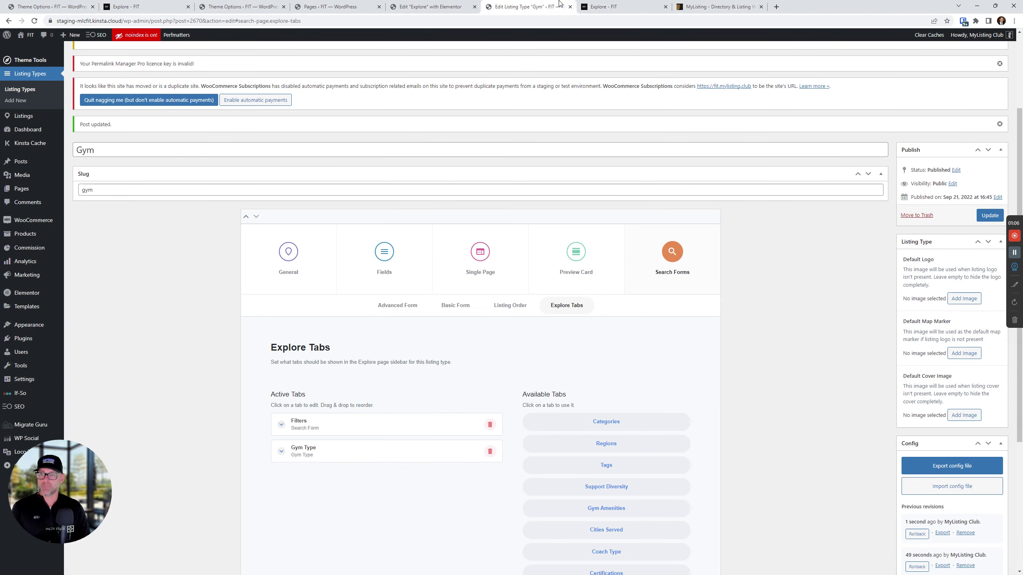
pyautogui.click(604, 6)
pyautogui.click(428, 7)
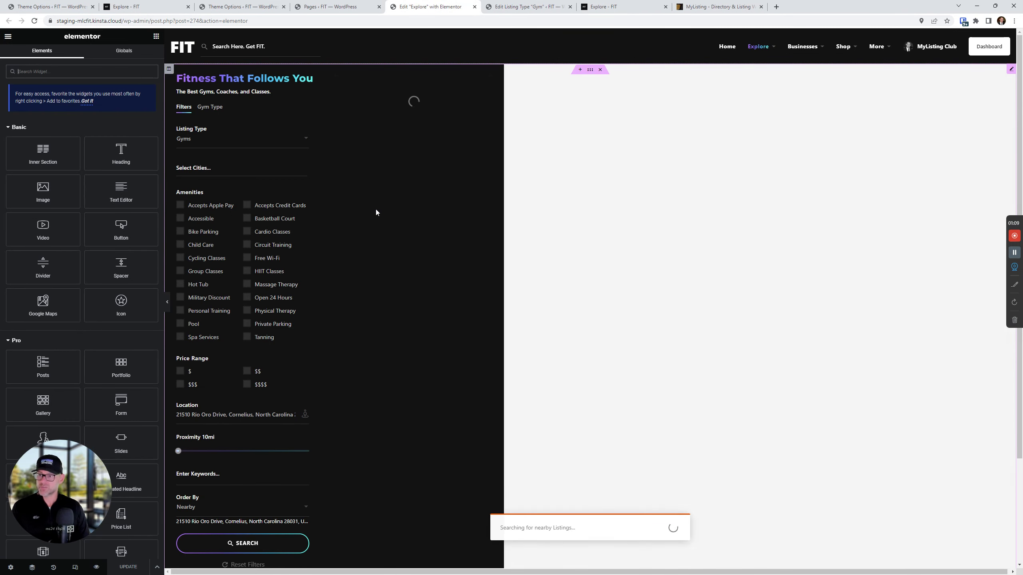
# - Select the Explore Listings widget and examine its content settings, including the Categories/Taxonomies Tab options
pyautogui.click(376, 209)
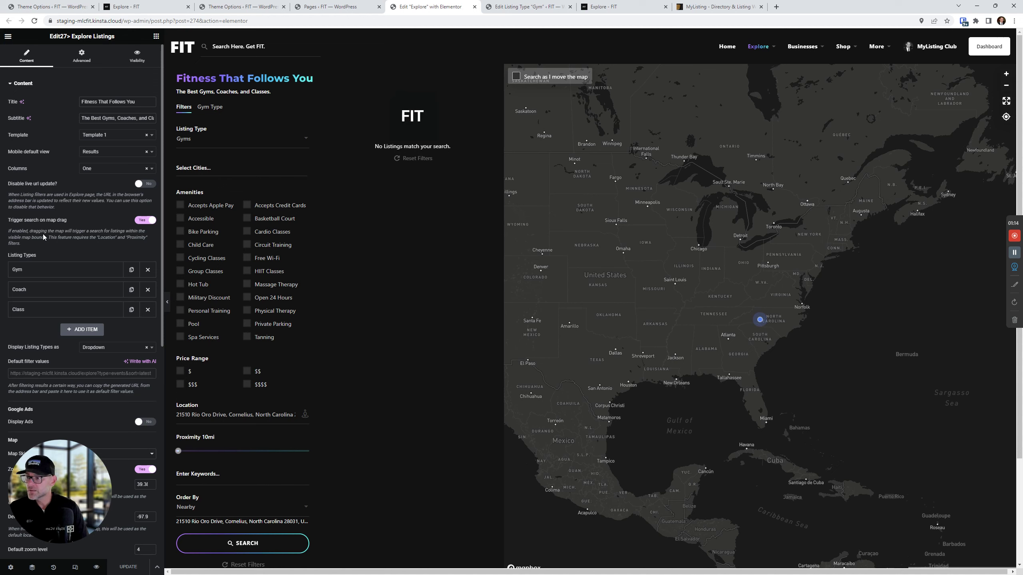
pyautogui.scroll(-2, 44, 233)
pyautogui.scroll(-1, 43, 239)
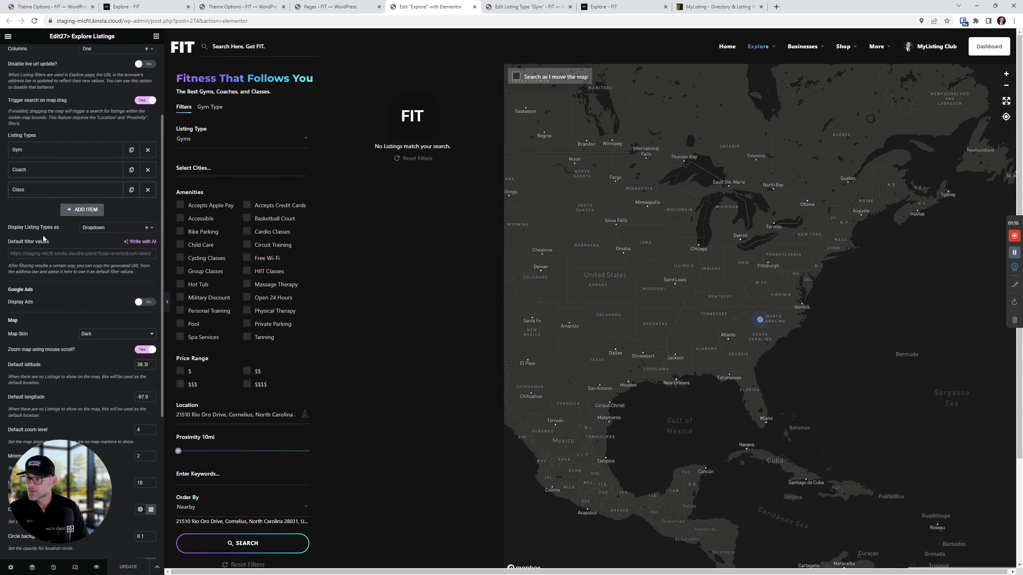
pyautogui.scroll(-6, 52, 264)
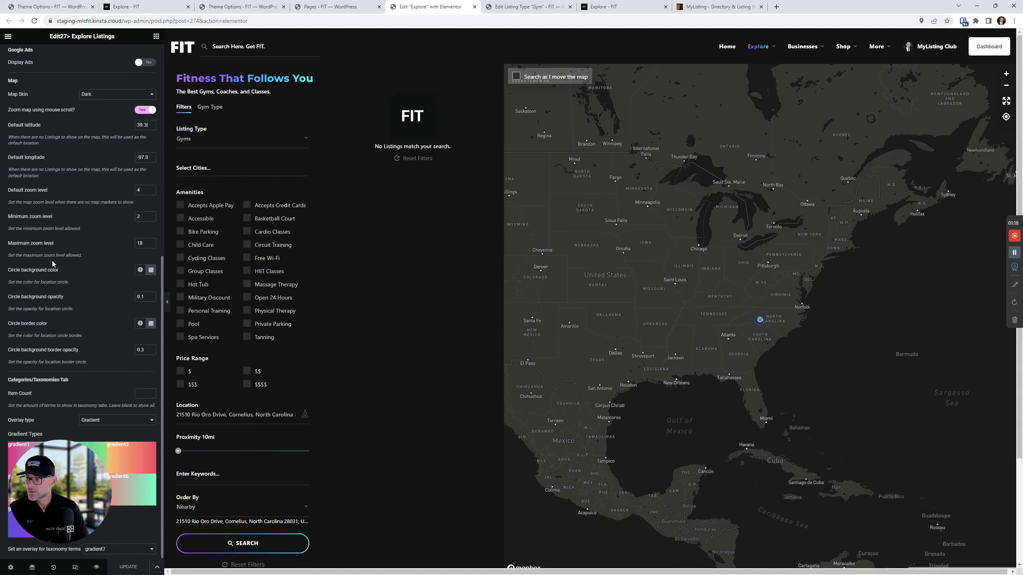
pyautogui.moveTo(71, 473); pyautogui.dragTo(85, 433)
pyautogui.scroll(9, 93, 289)
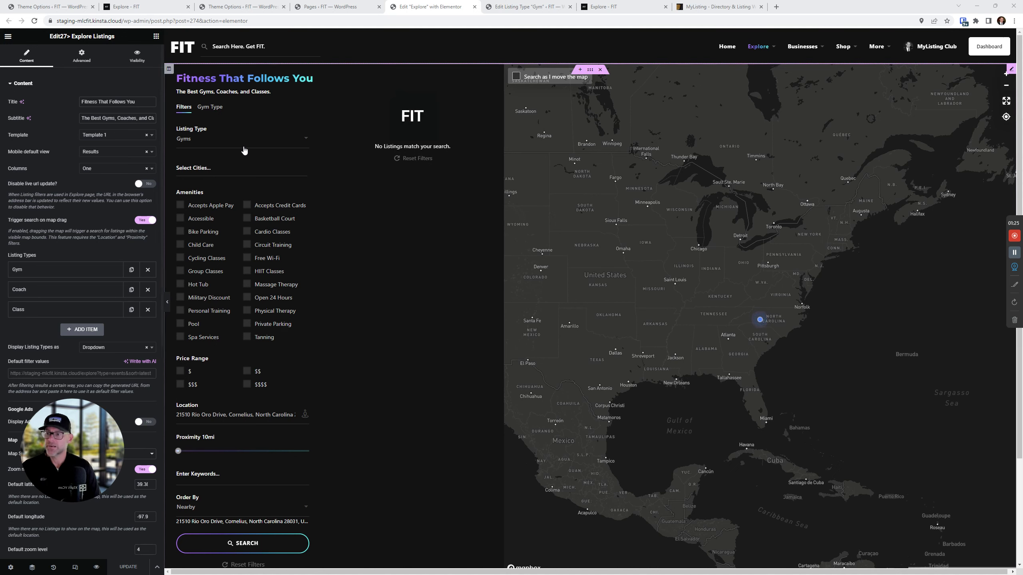
# - Show the Gym Type taxonomy in the Explore page preview and check its listing counts against the changelog tweak
pyautogui.click(209, 107)
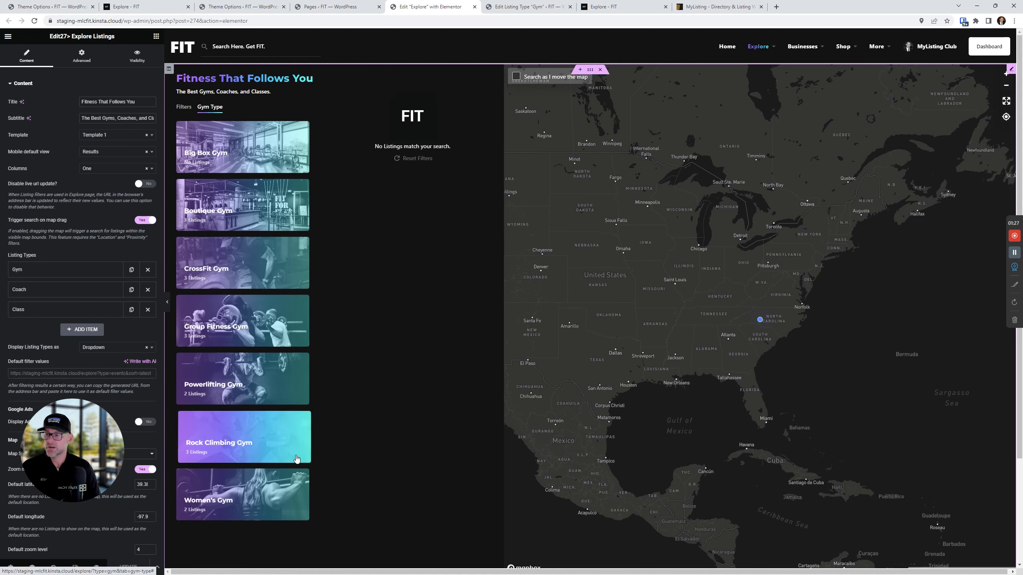
pyautogui.click(705, 5)
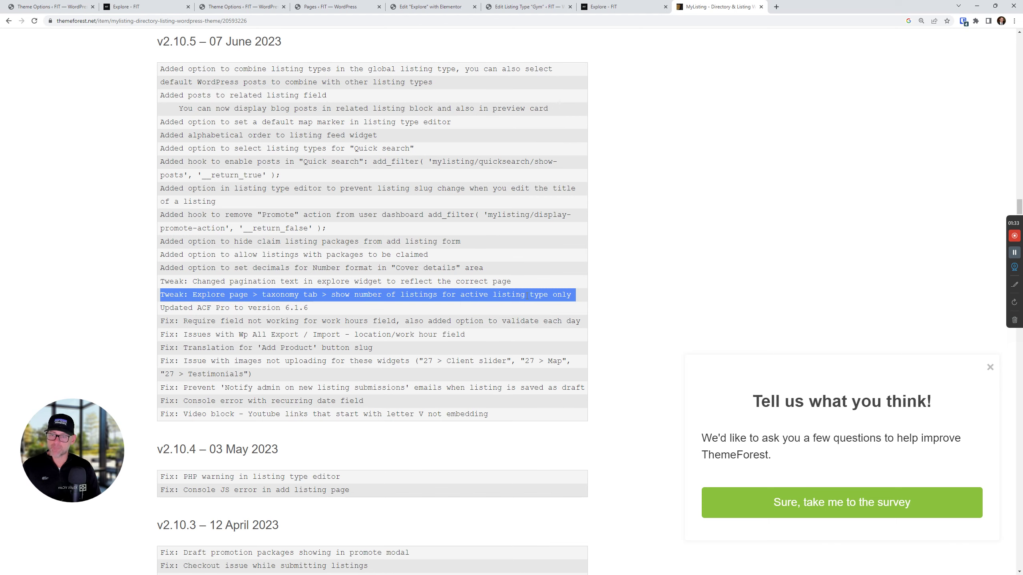
pyautogui.click(504, 6)
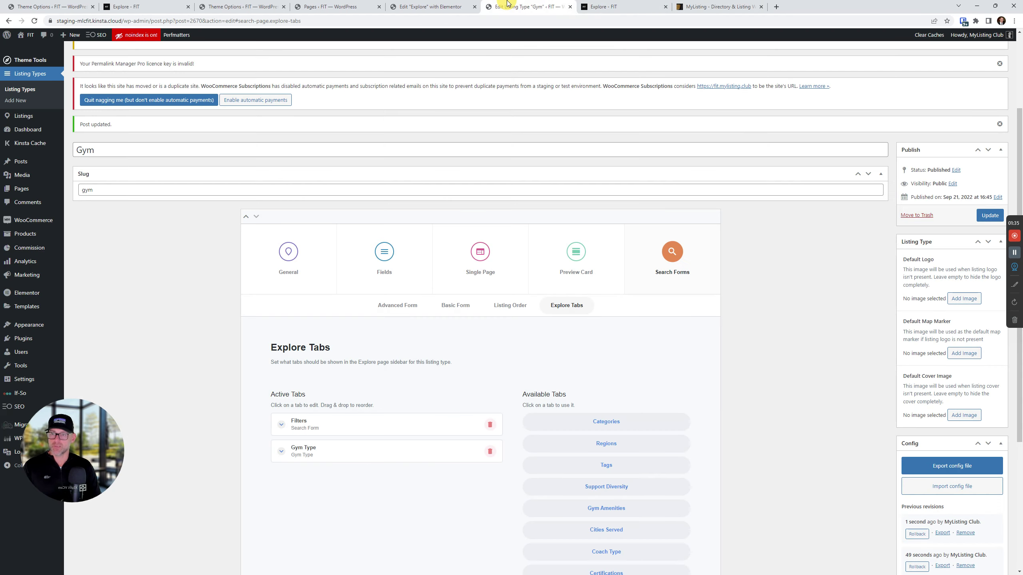
pyautogui.click(441, 5)
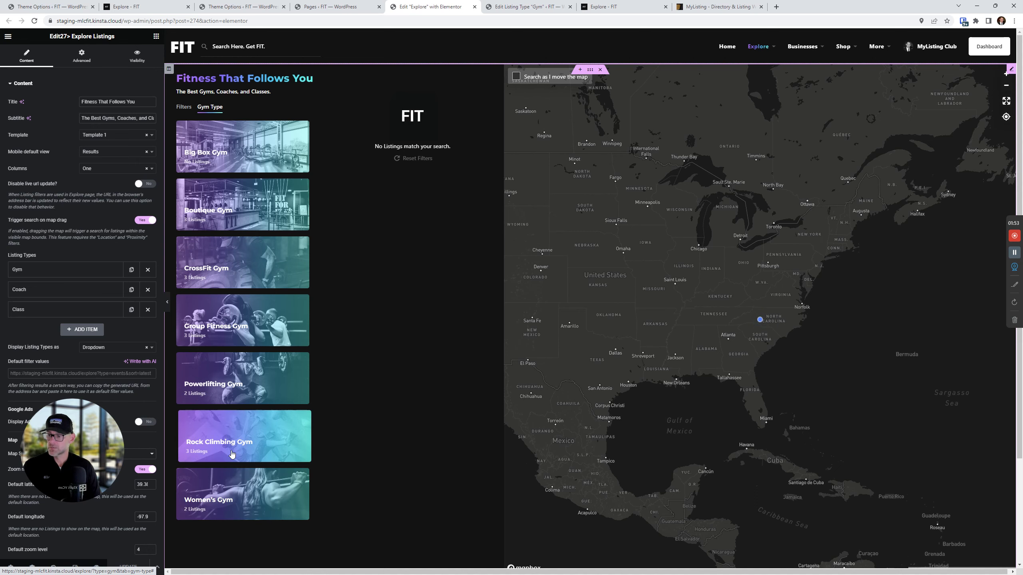
pyautogui.hotkey('ctrl', '9')
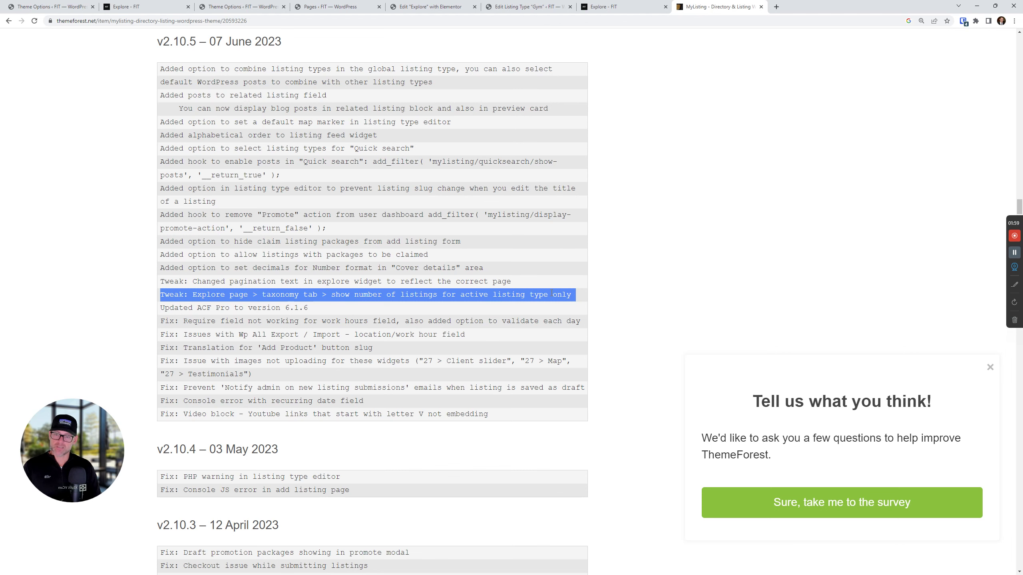
# - Switch to the staging site's Explore page with the Coaches listing type
pyautogui.click(612, 7)
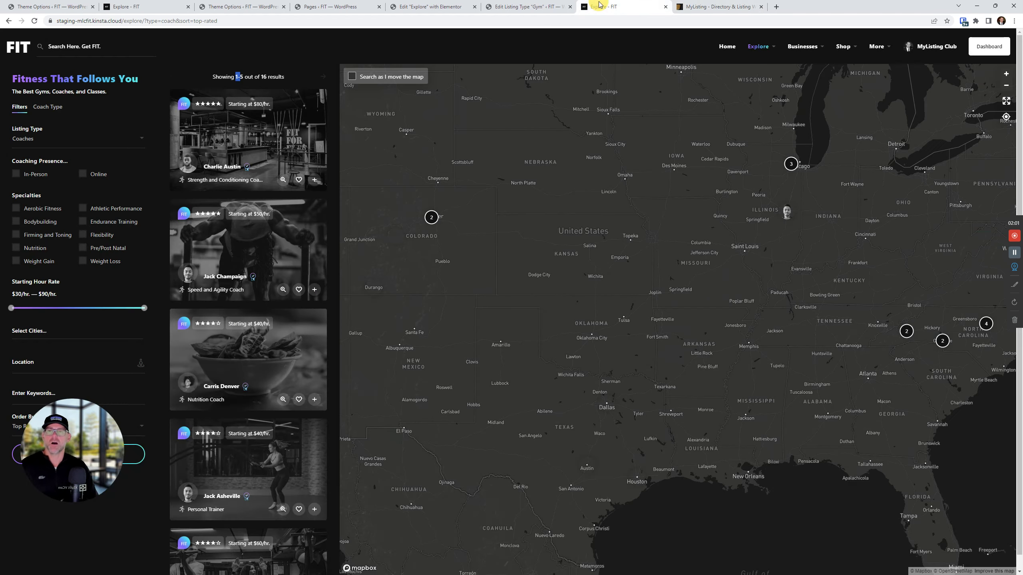
pyautogui.moveTo(773, 84)
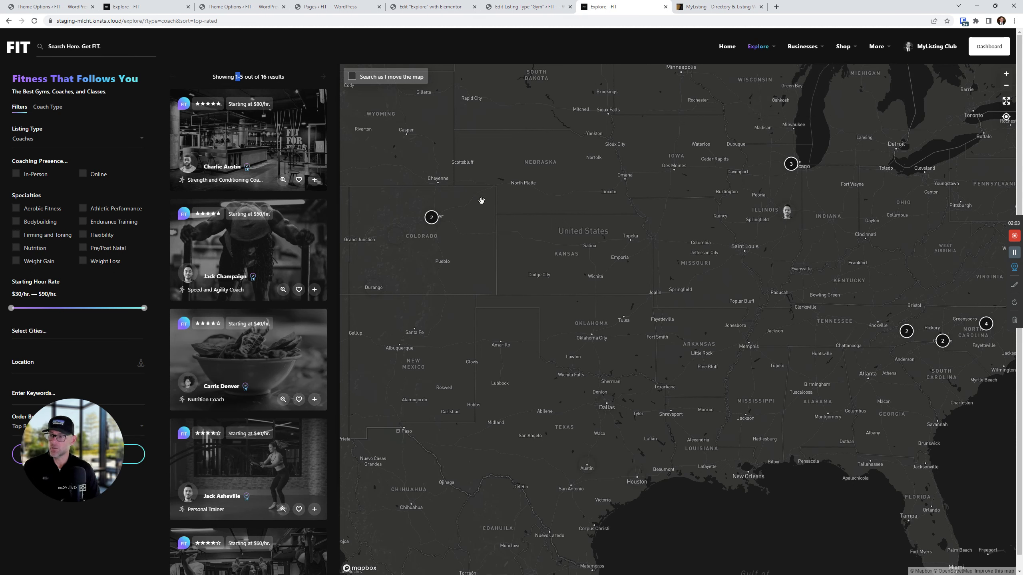